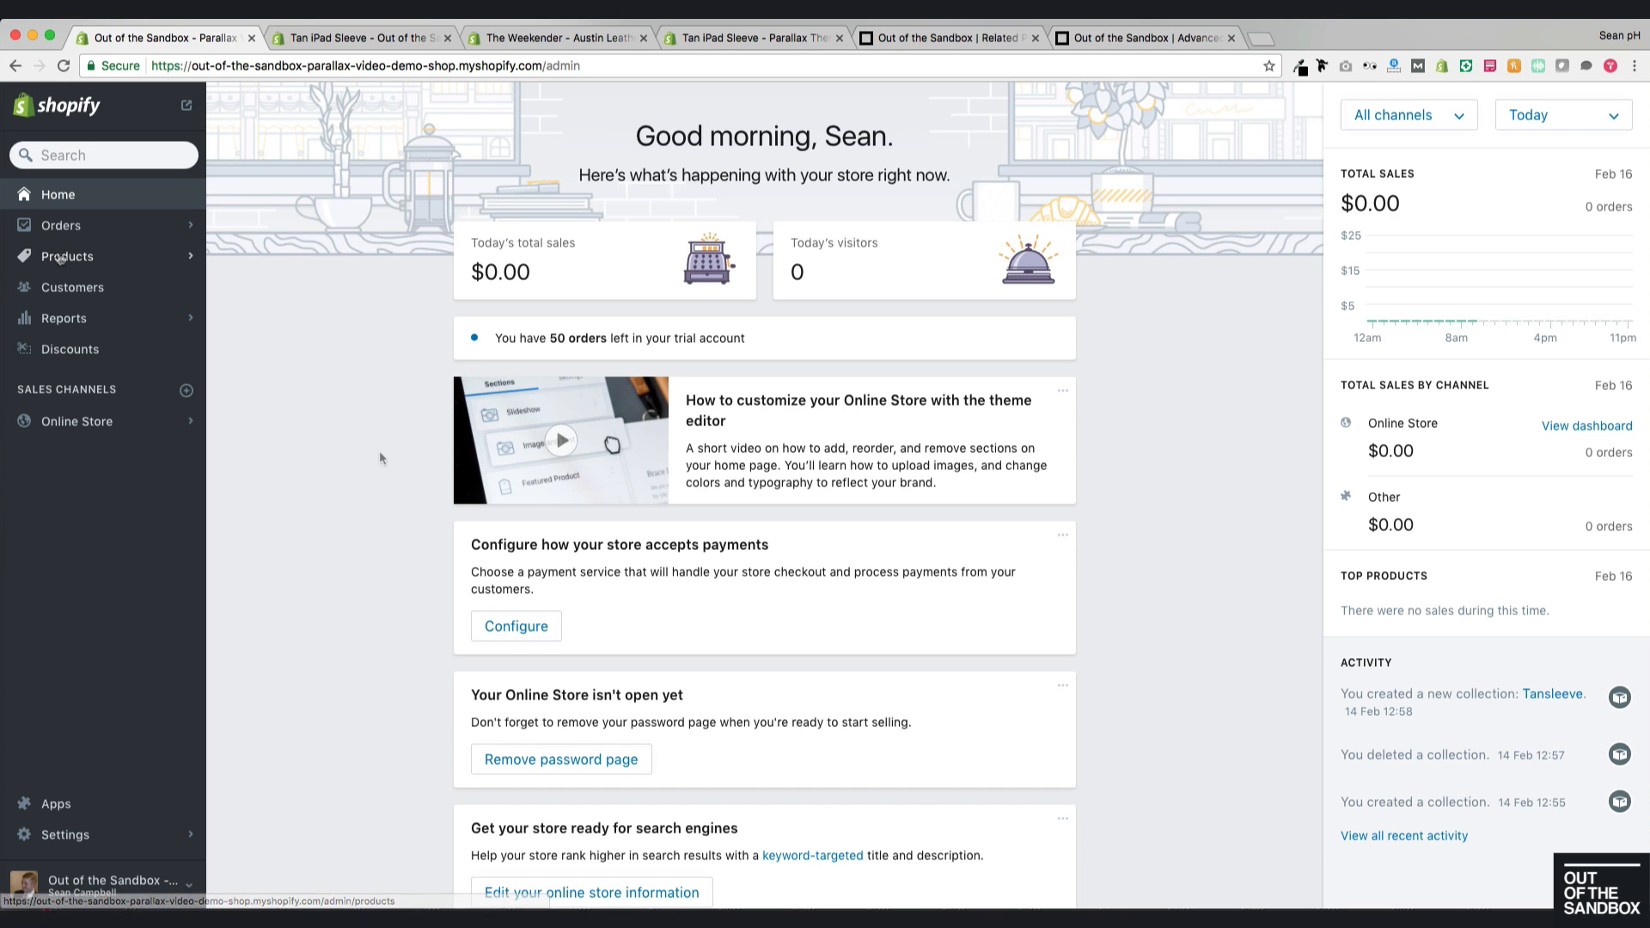
Step: Open the Tan iPad Sleeve from the product list and review its description, images, tags, pricing and inventory details
click(56, 268)
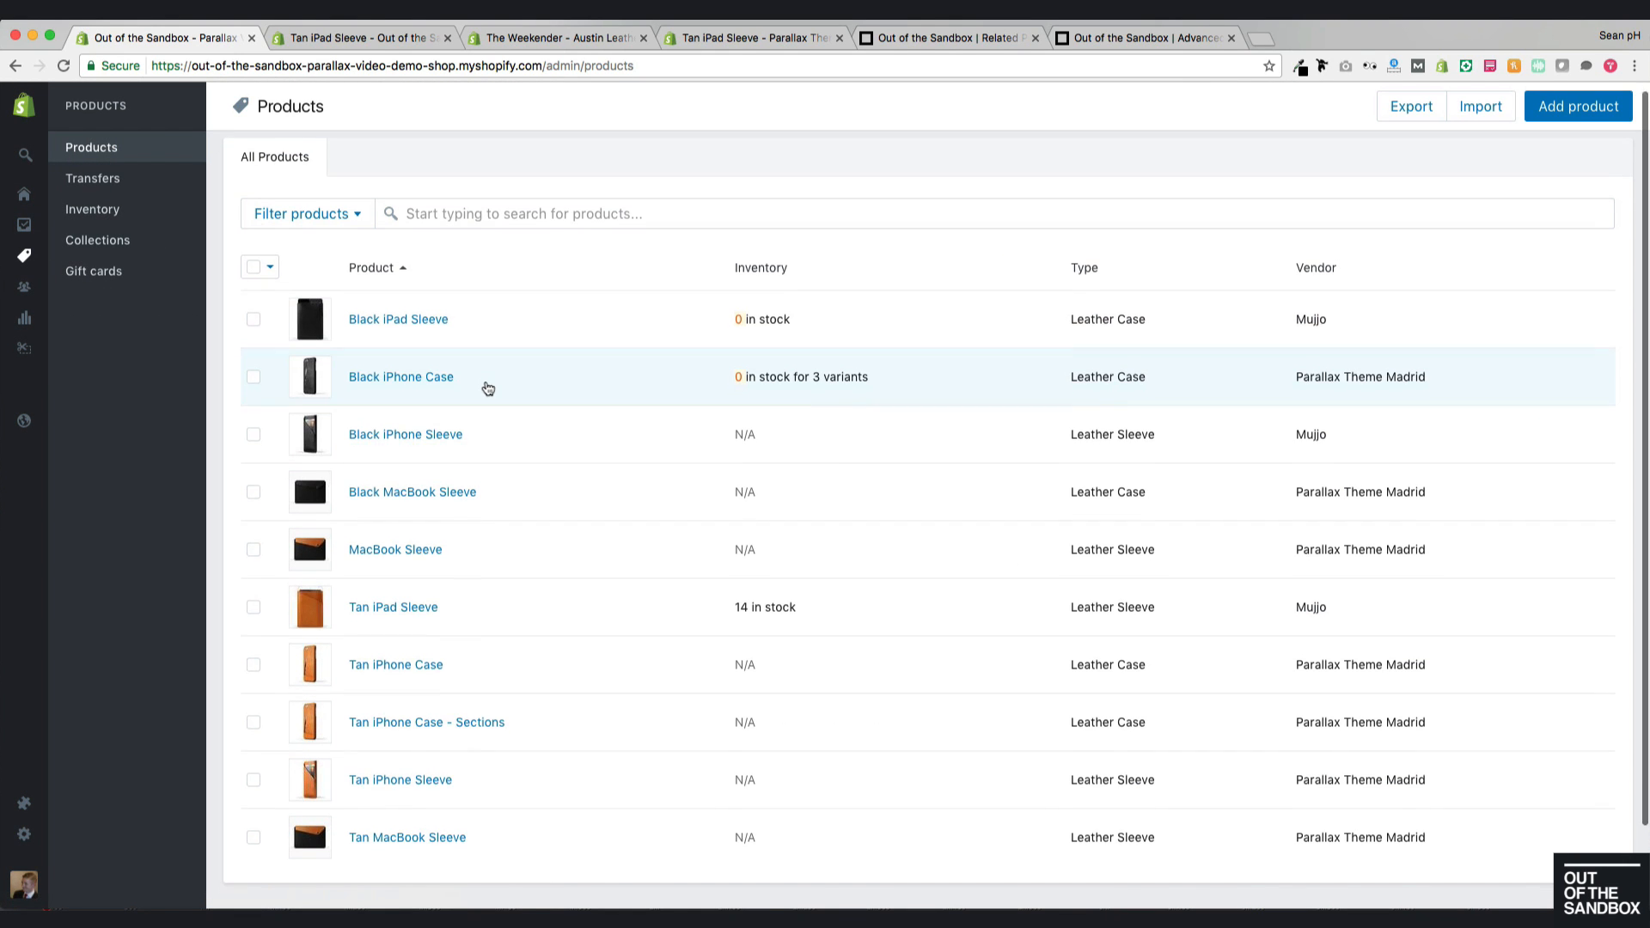
scroll(483, 384, down, 2)
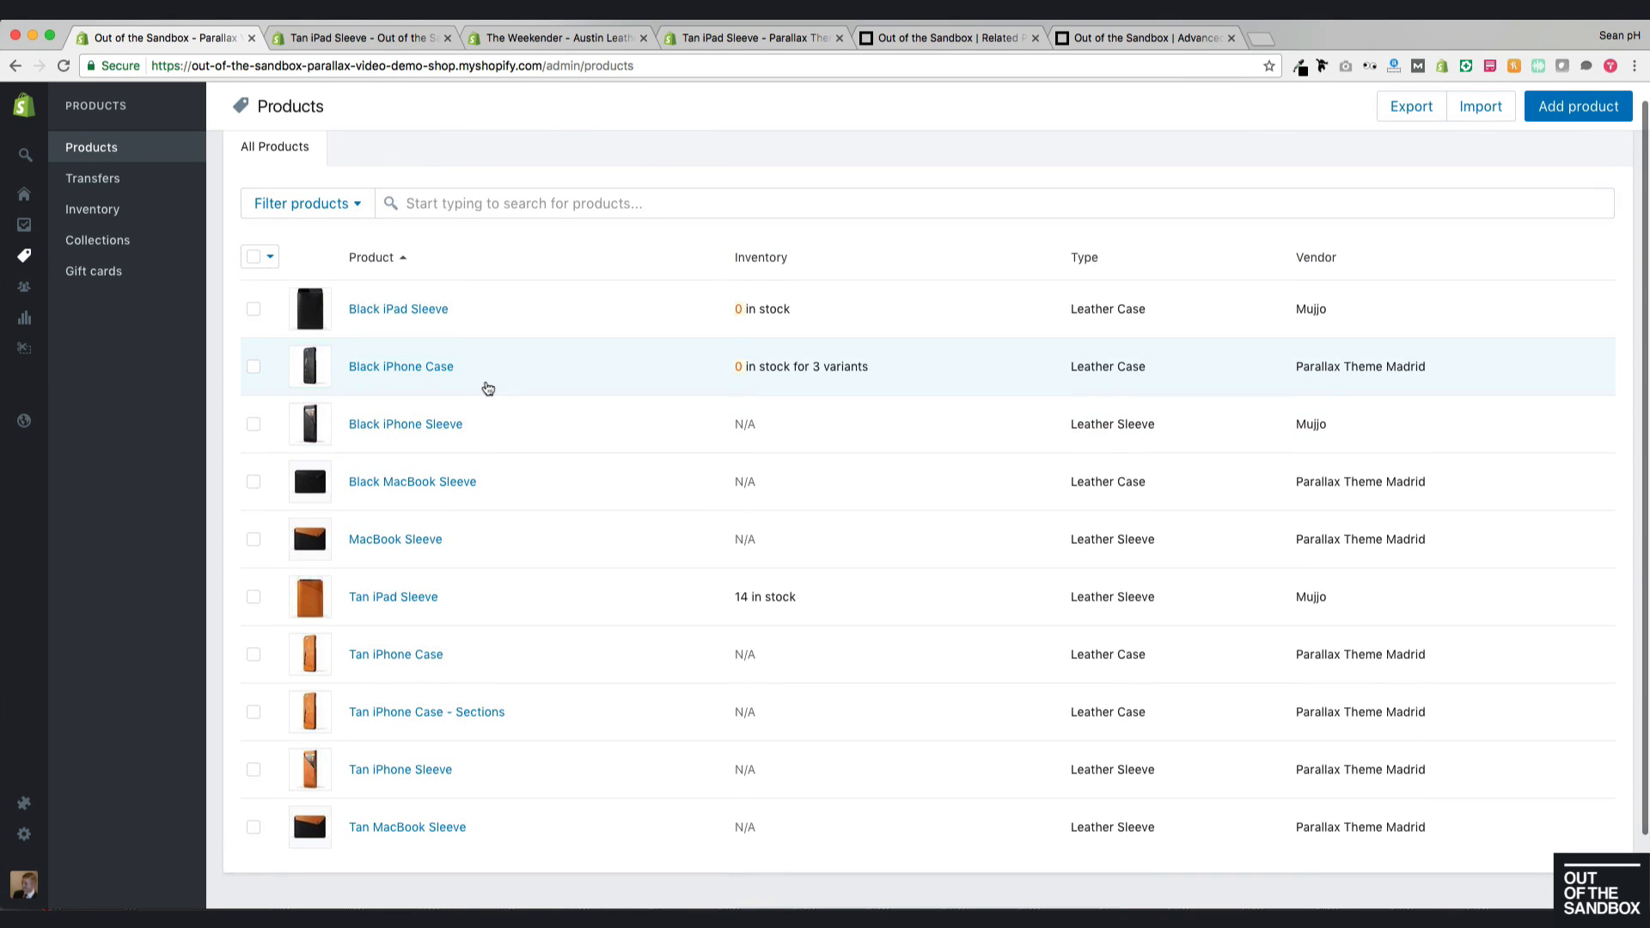
click(405, 601)
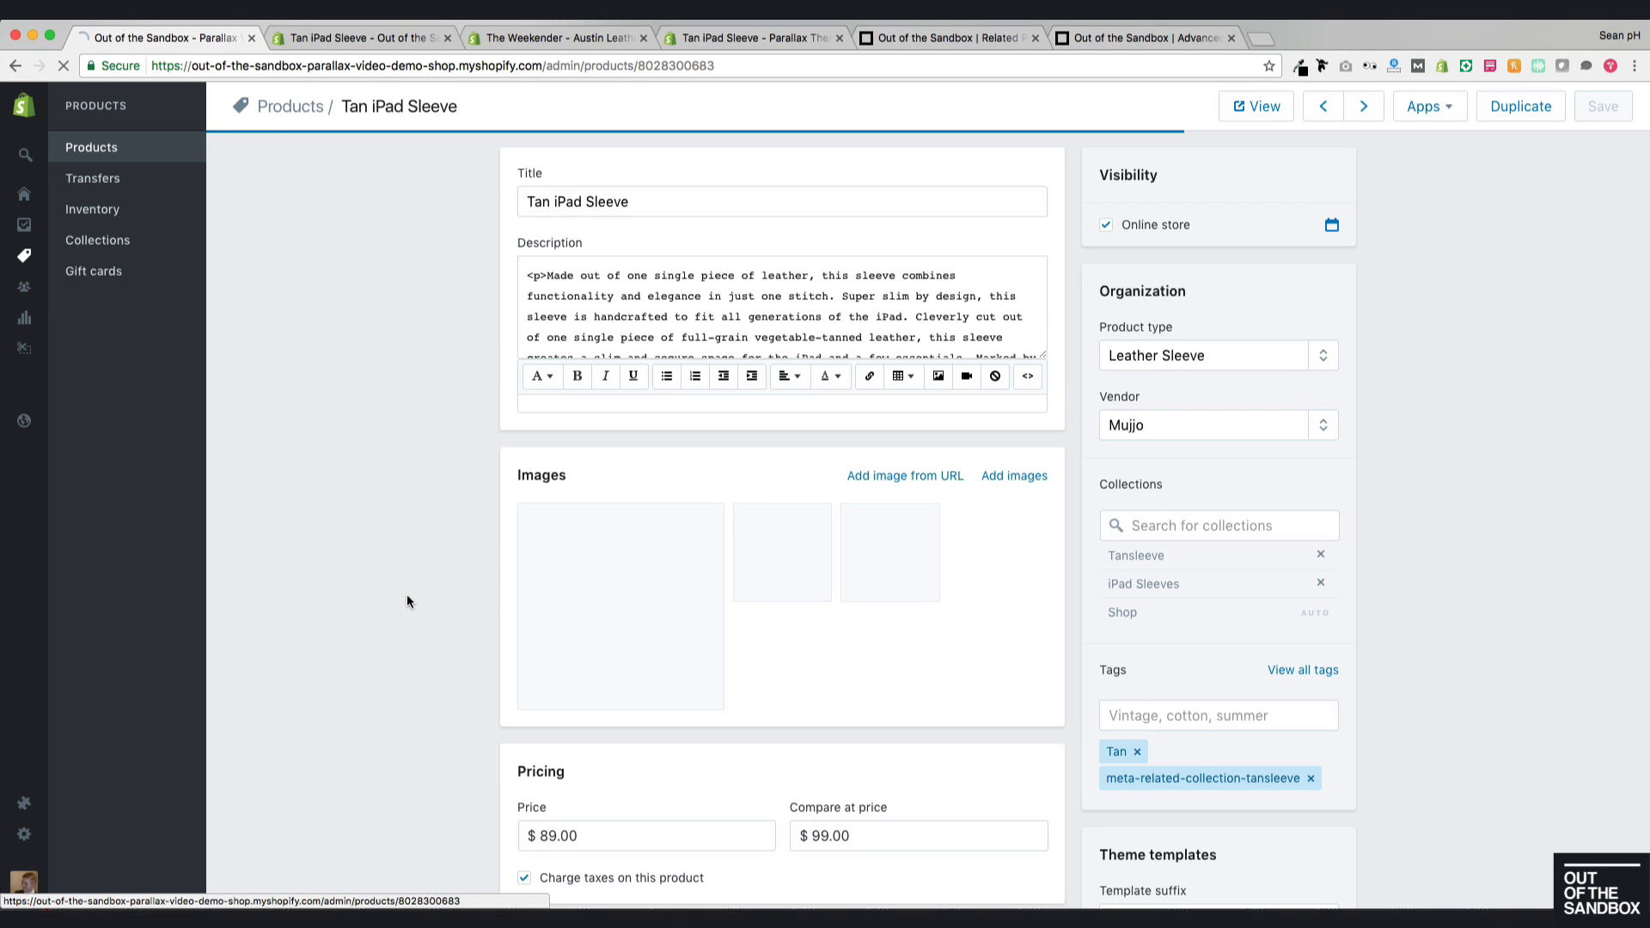
scroll(395, 459, down, 2)
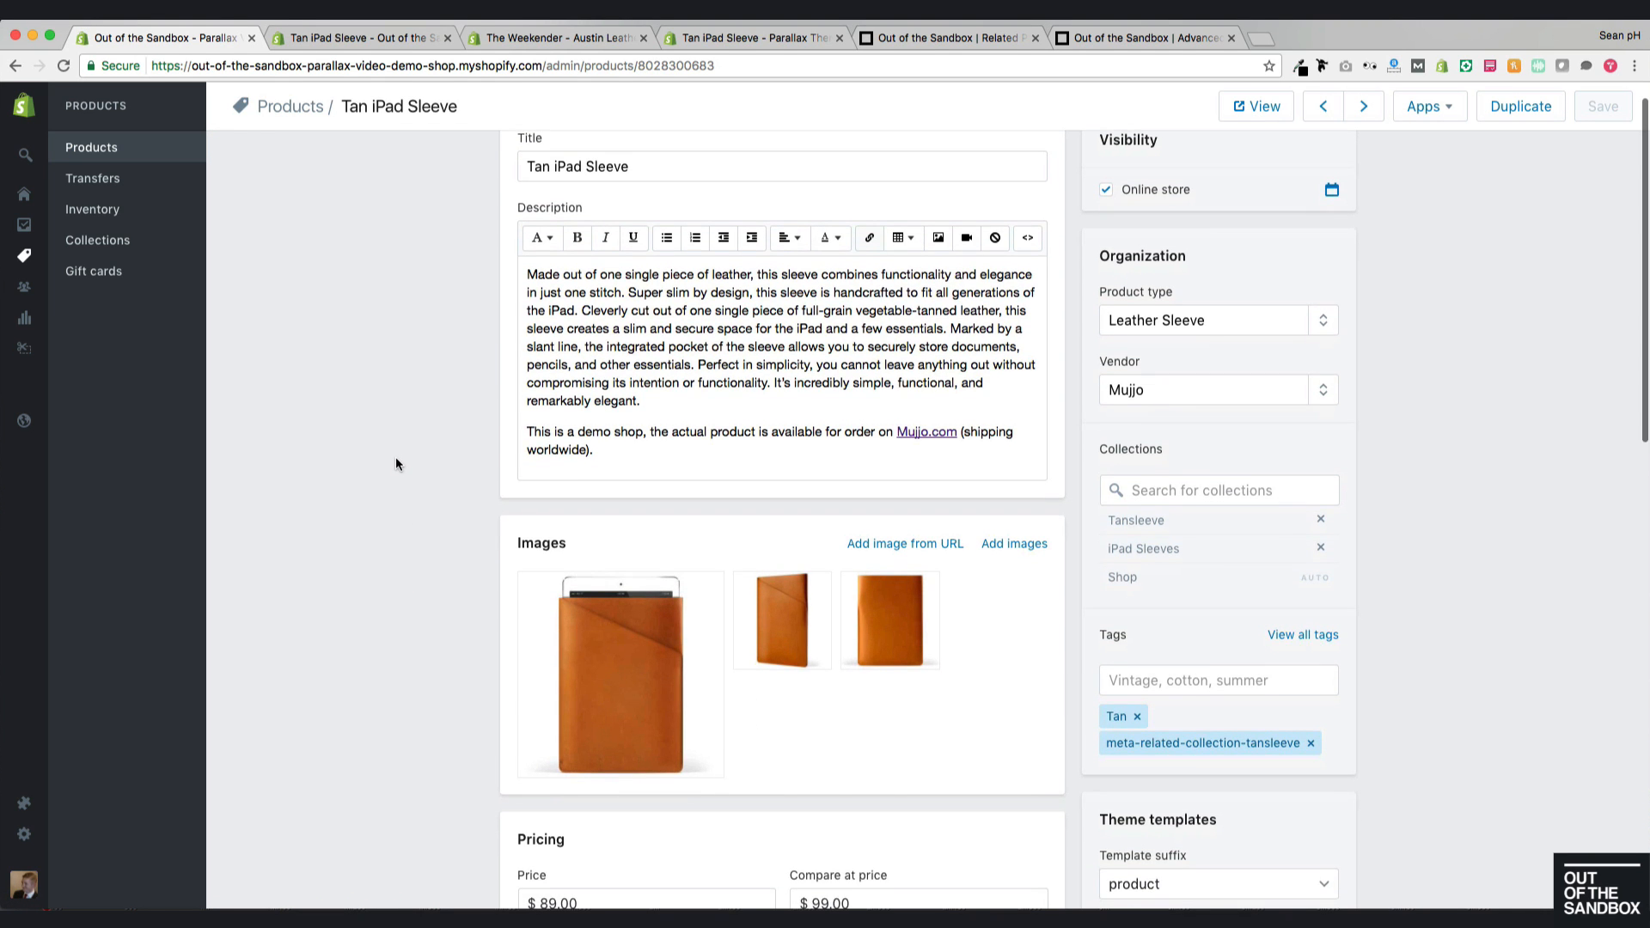
scroll(395, 460, down, 8)
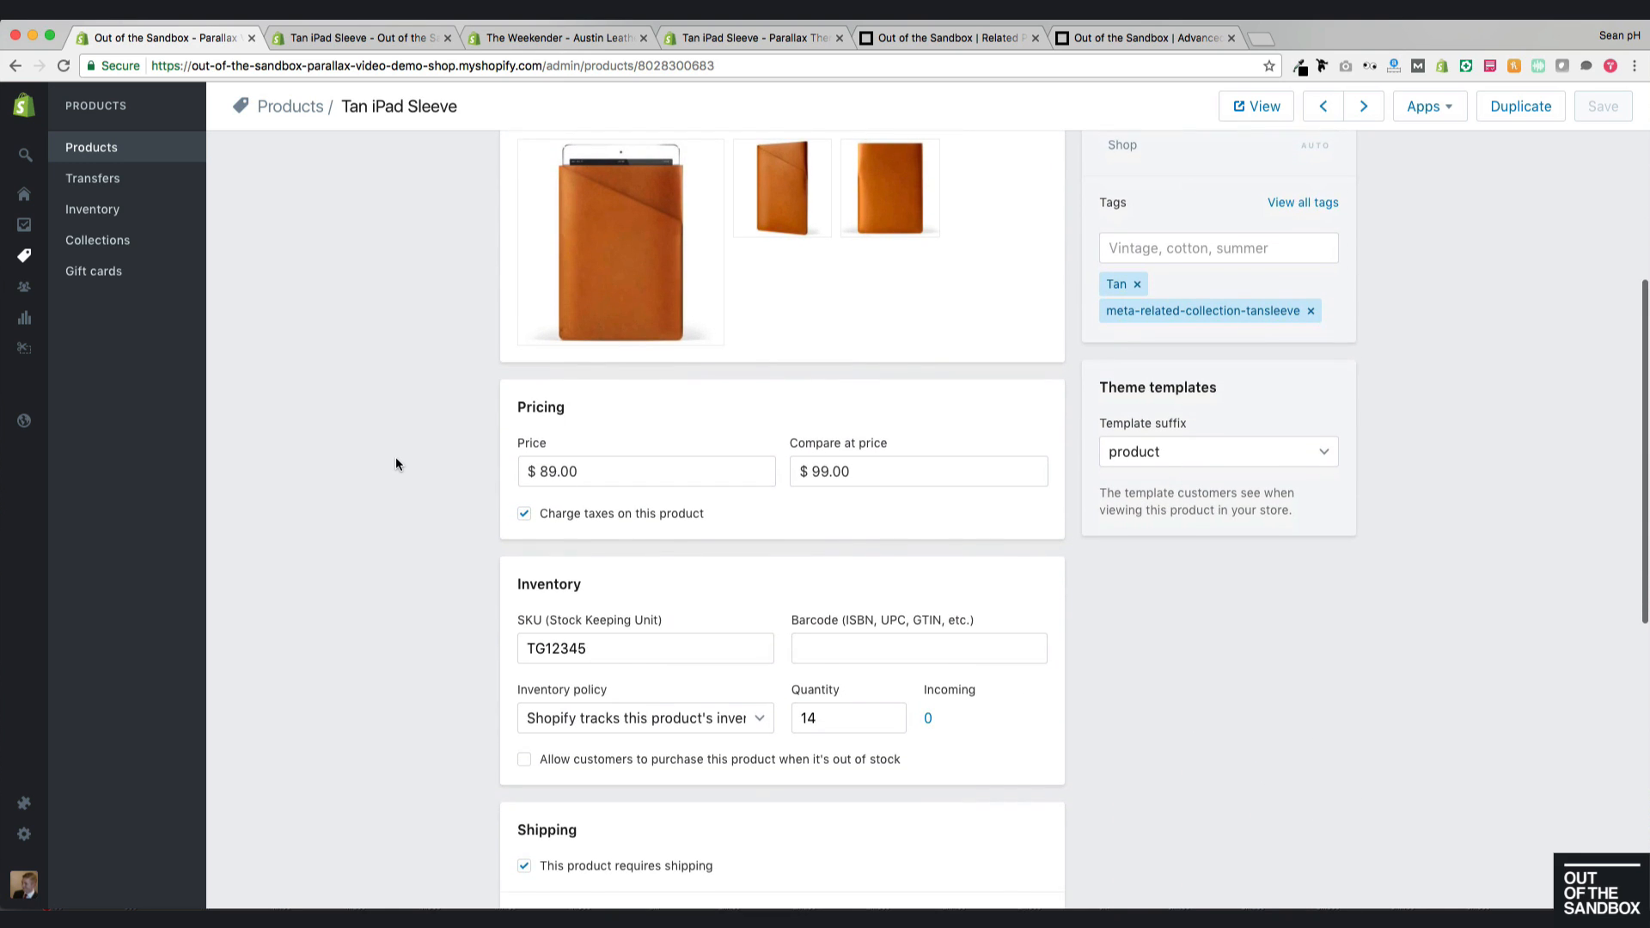
scroll(396, 464, up, 5)
scroll(395, 464, up, 8)
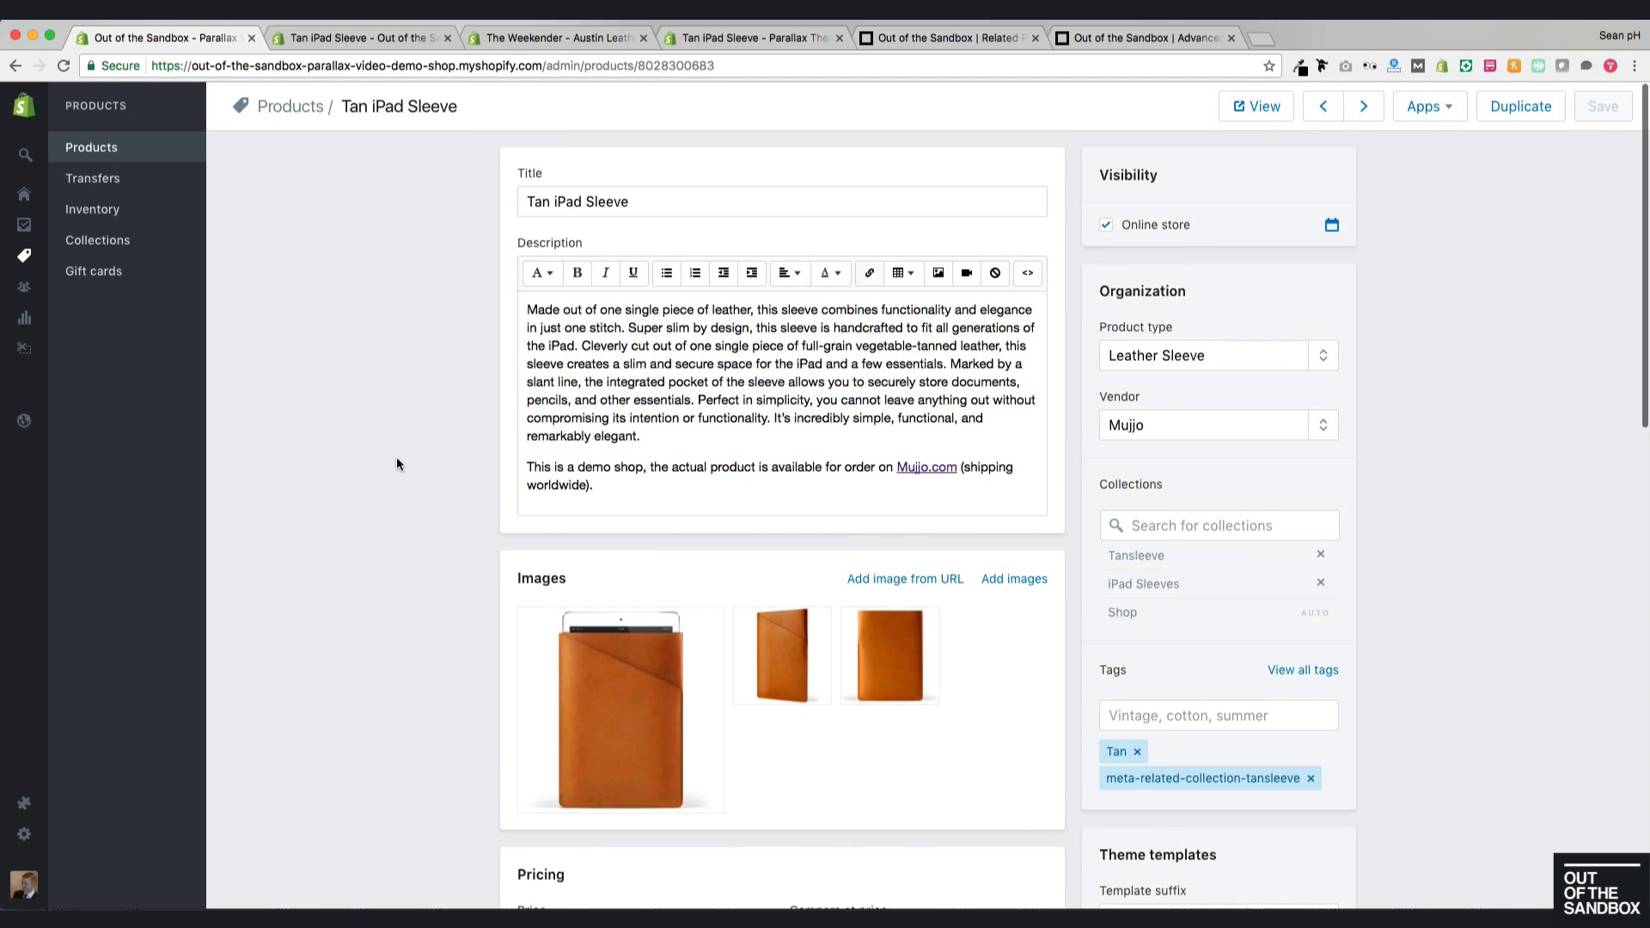
Step: Open the store's collections and look through the full list with their product conditions
click(89, 247)
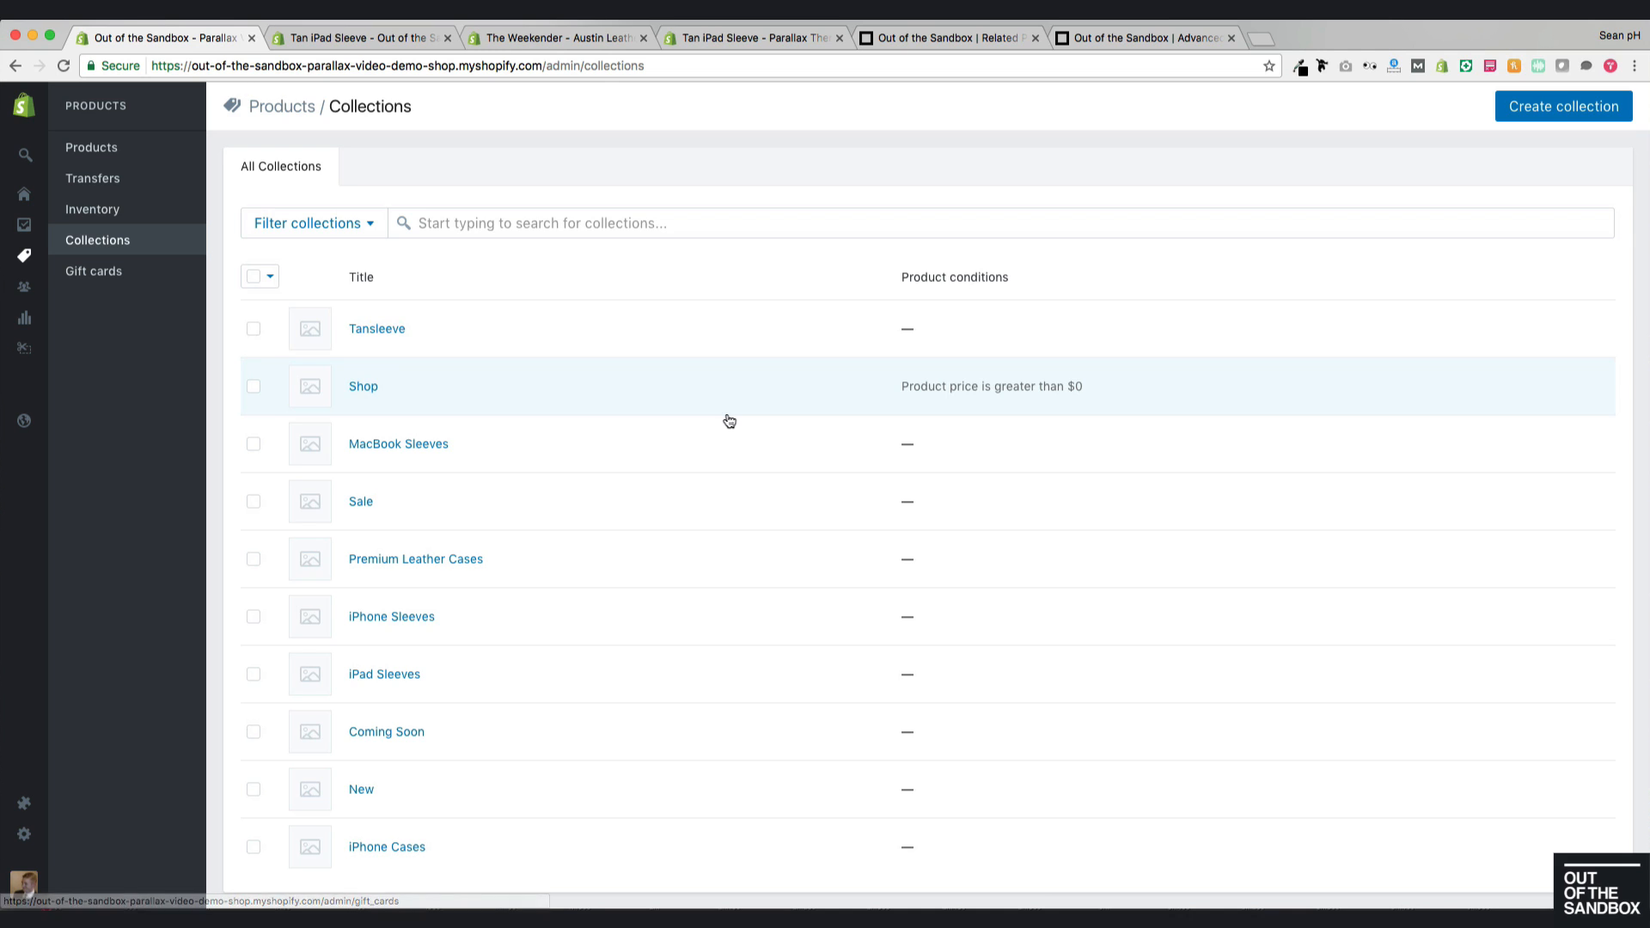
scroll(727, 419, down, 1)
scroll(729, 420, down, 1)
scroll(728, 420, up, 2)
scroll(729, 421, down, 1)
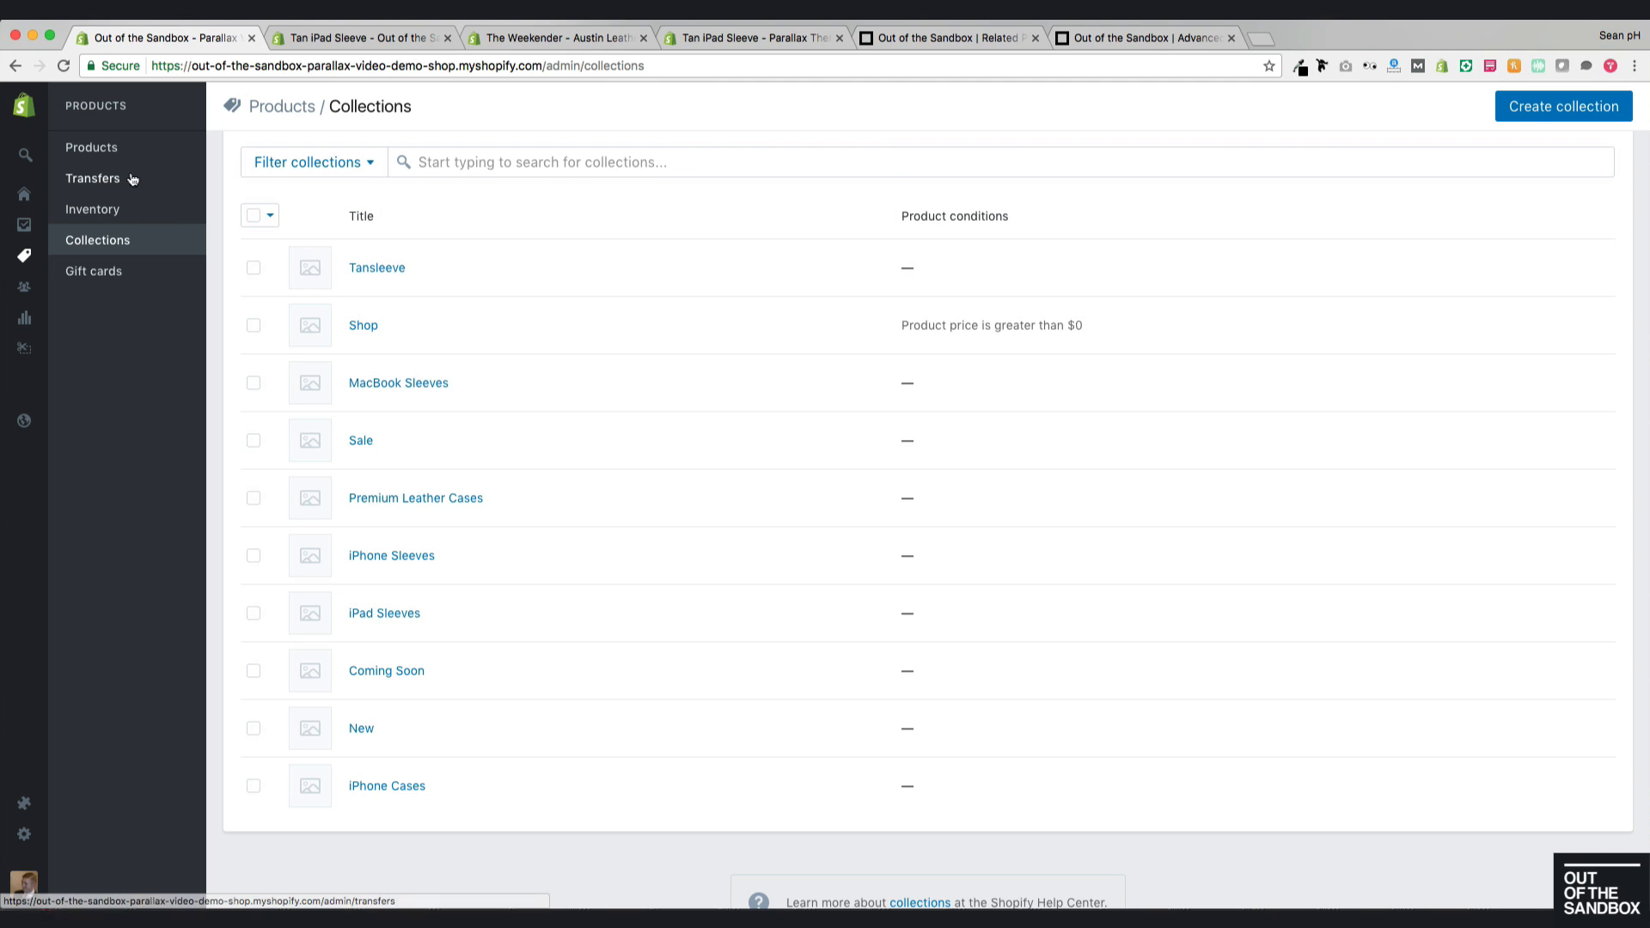
Step: Open the online store's navigation settings and examine the links in each menu, from Footer menu to Shop
click(33, 426)
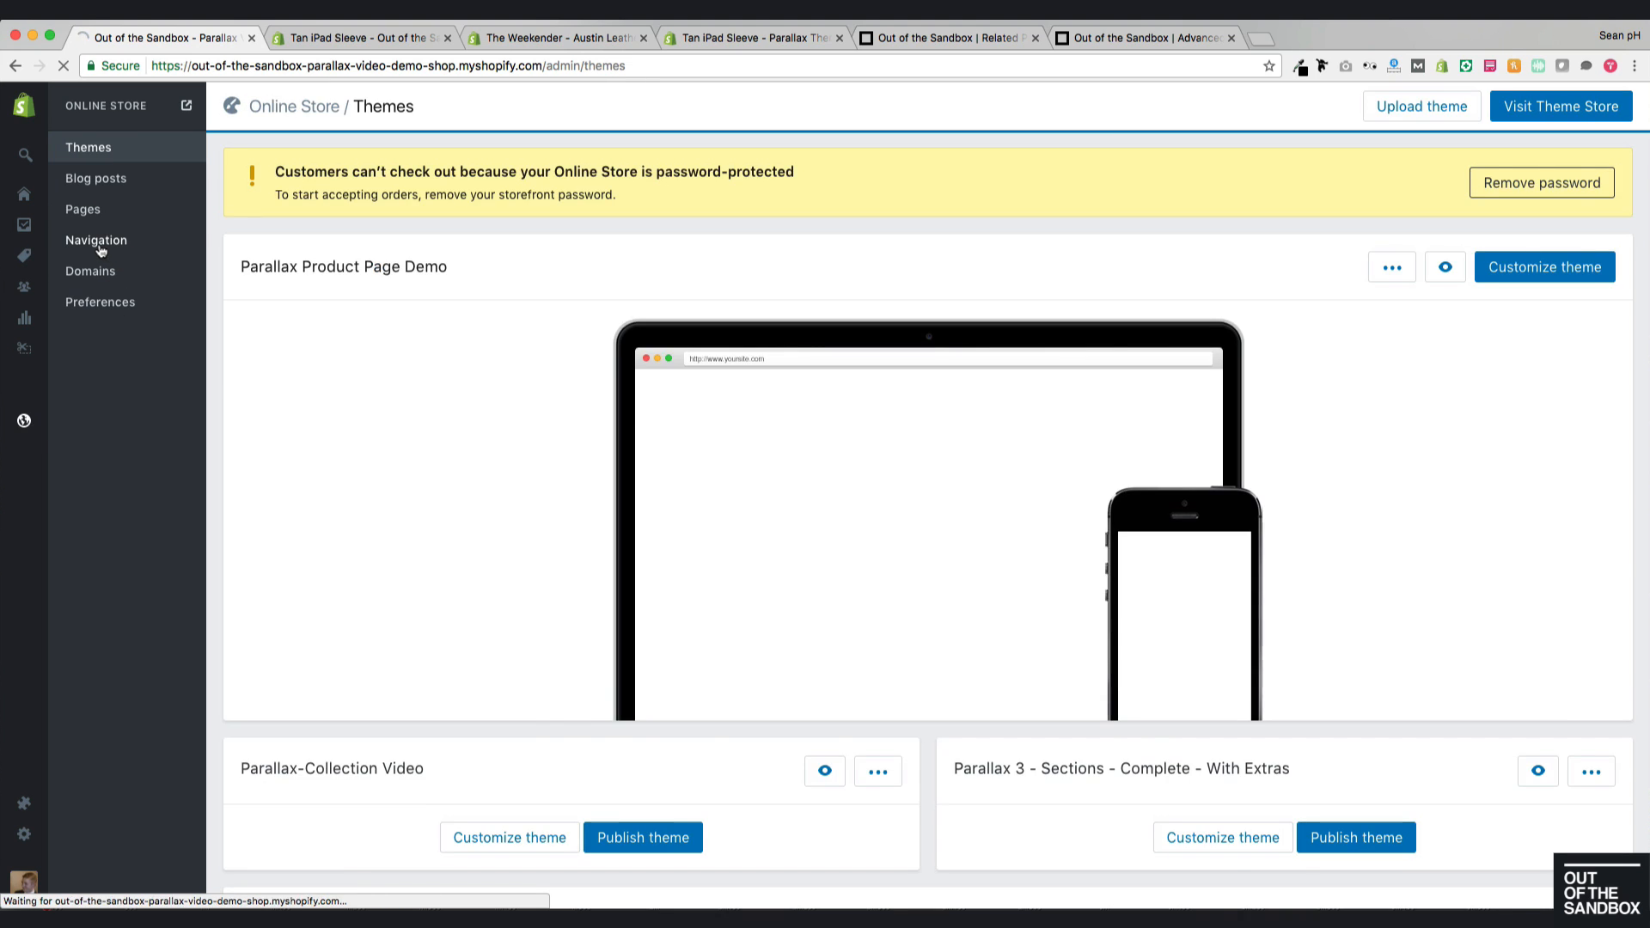
click(98, 245)
scroll(344, 309, down, 2)
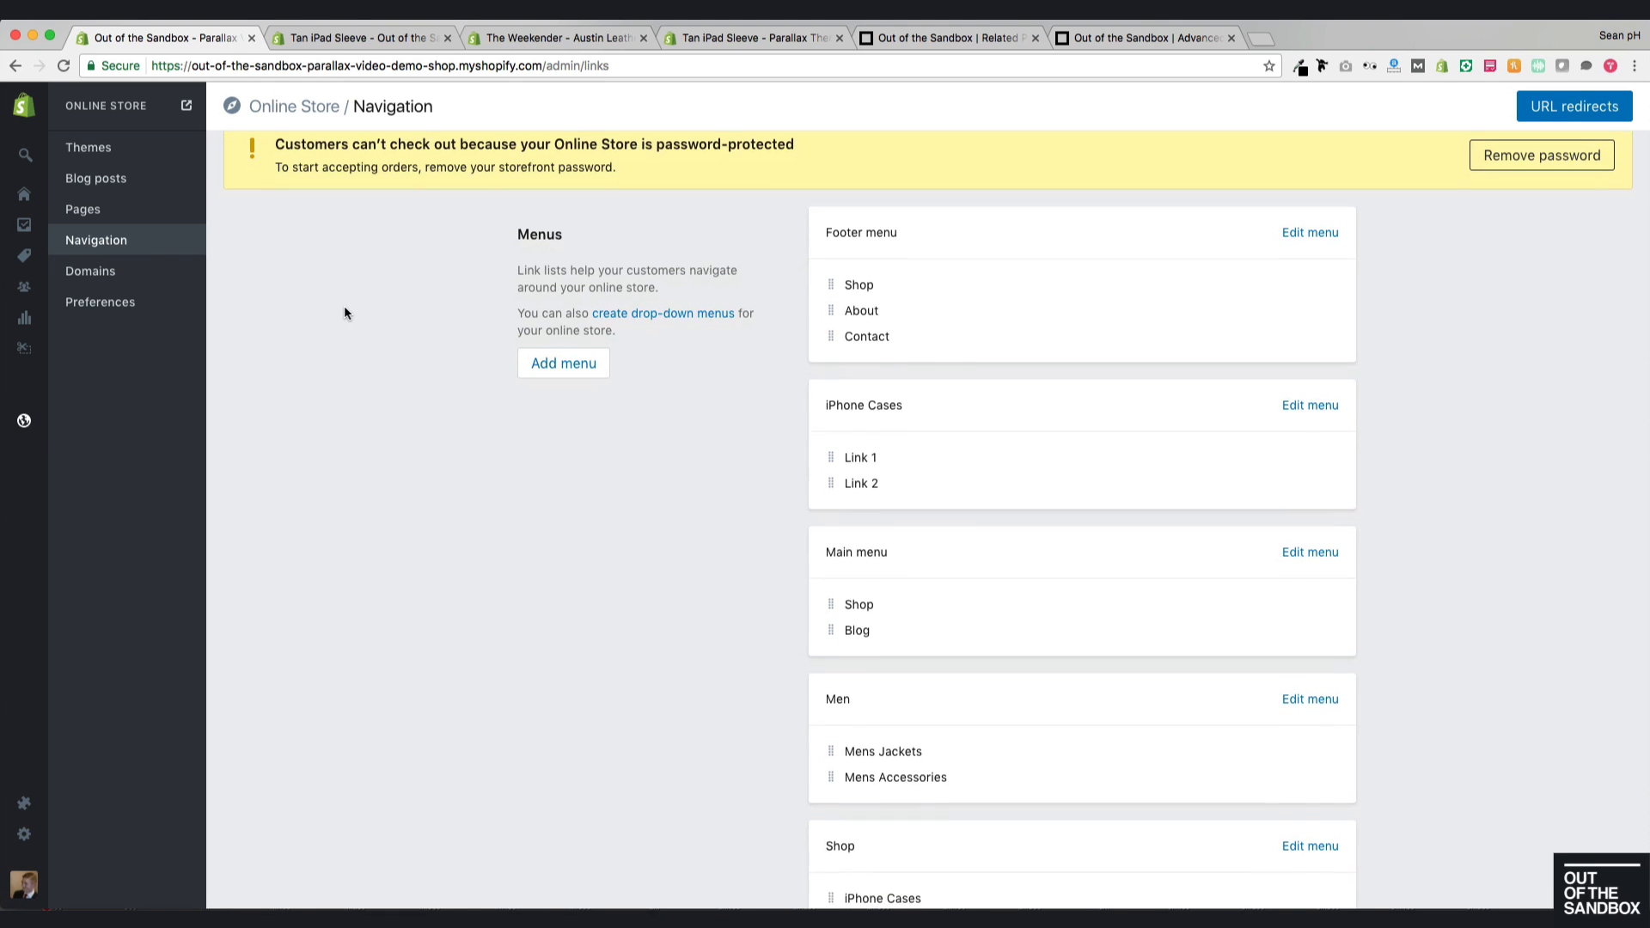
scroll(343, 313, down, 3)
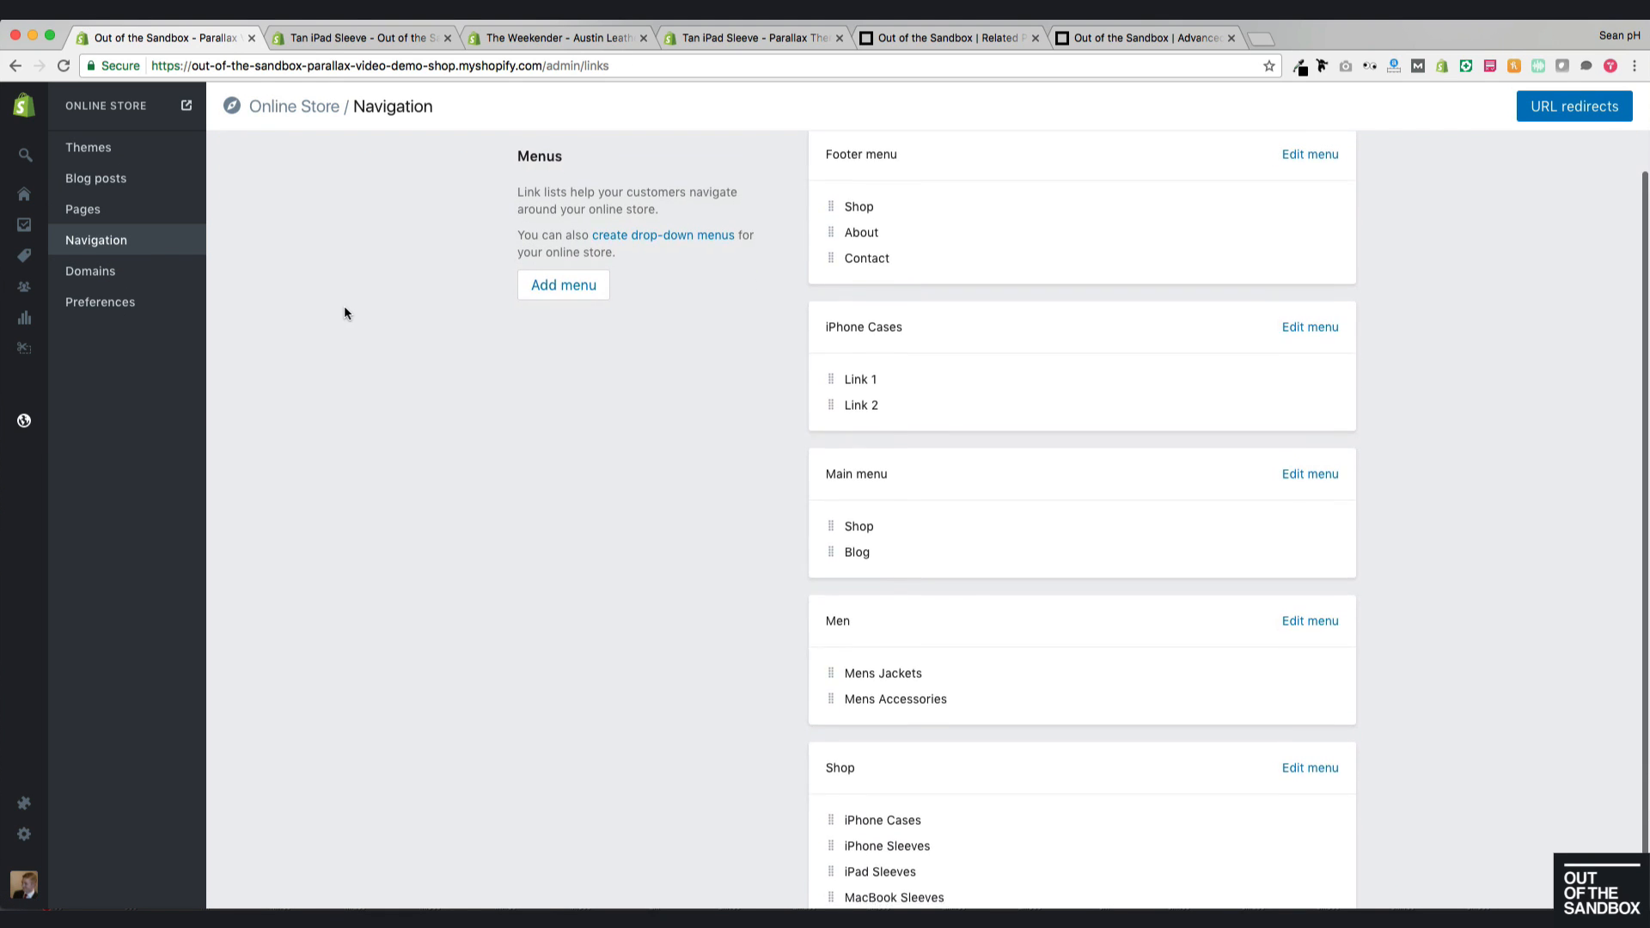
scroll(345, 313, up, 5)
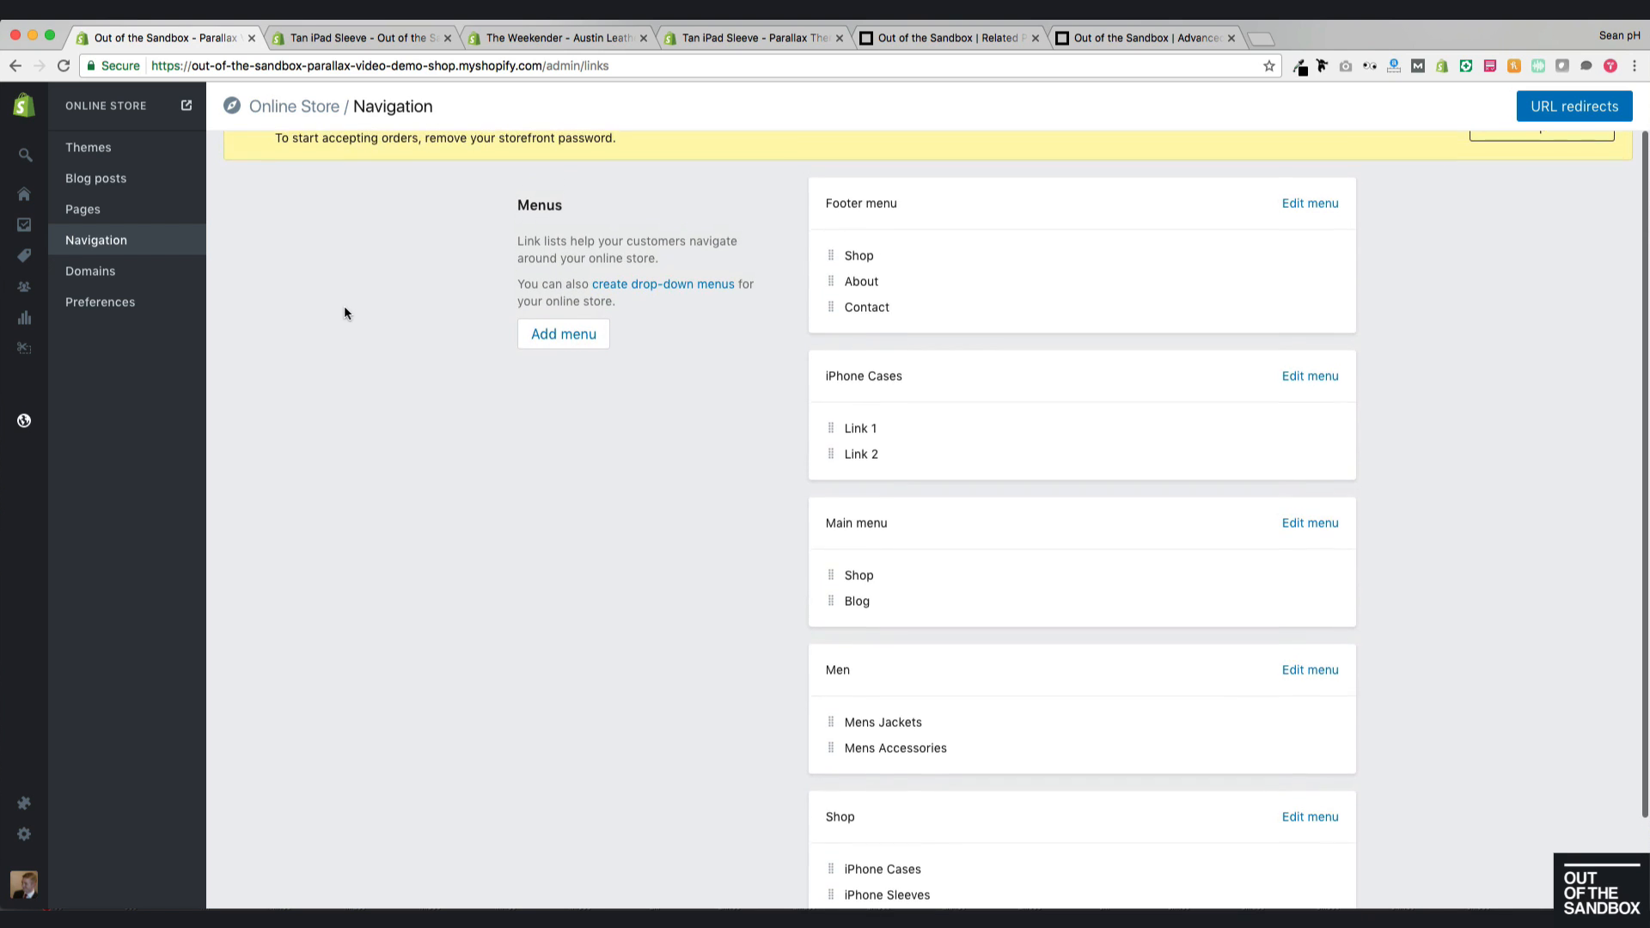
scroll(346, 312, down, 1)
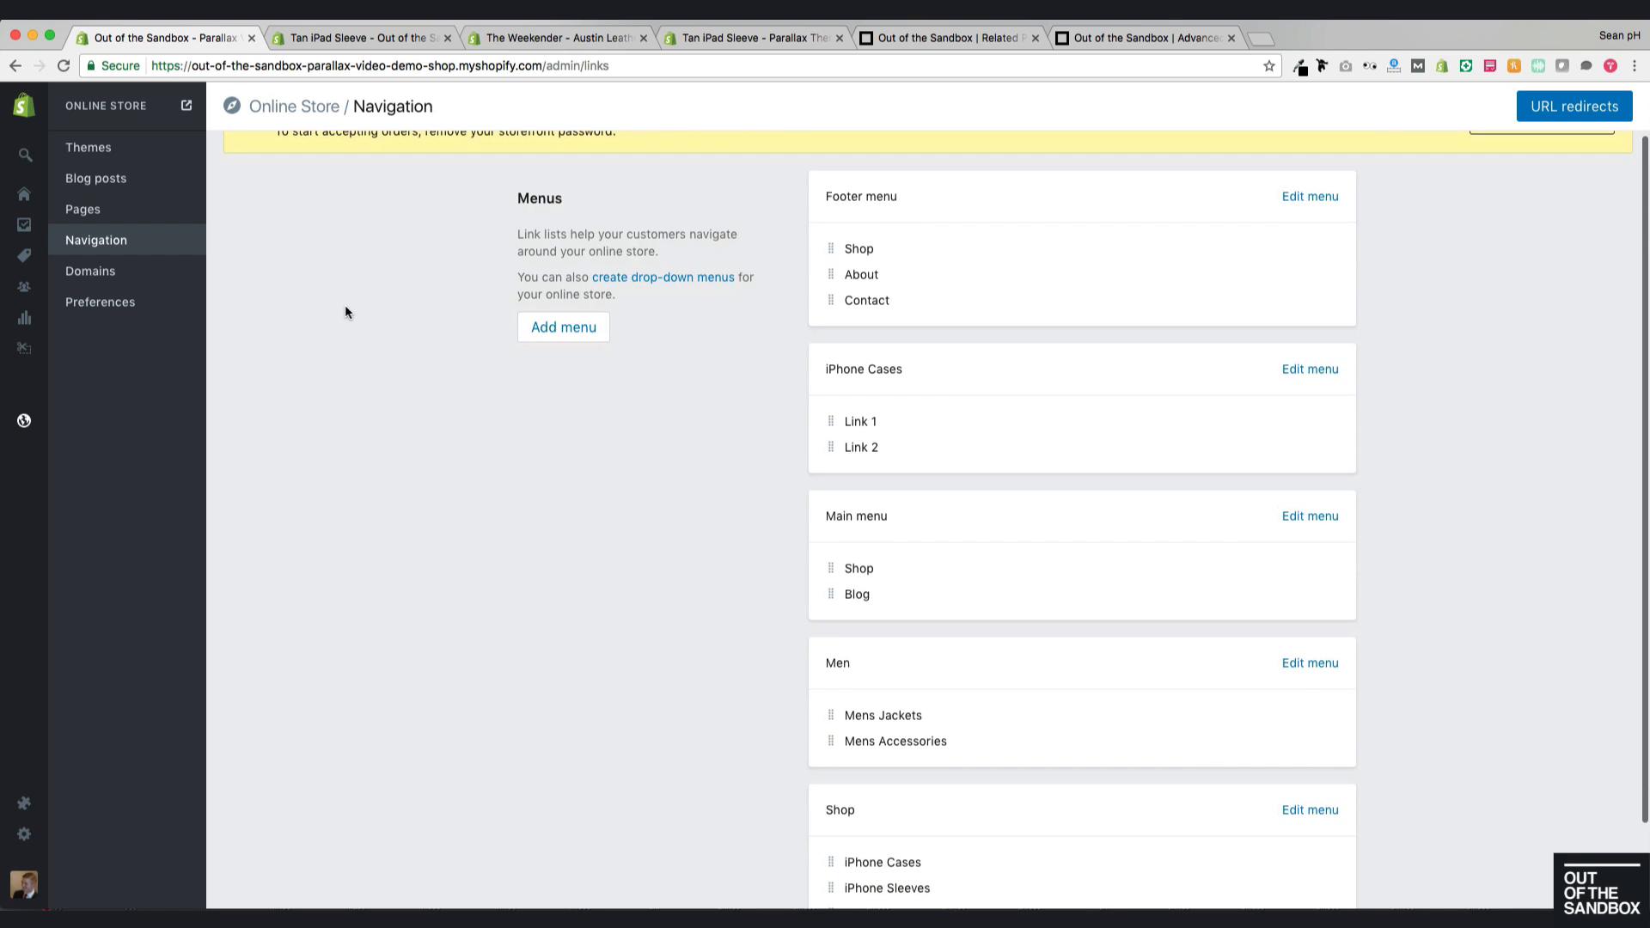
scroll(346, 312, down, 1)
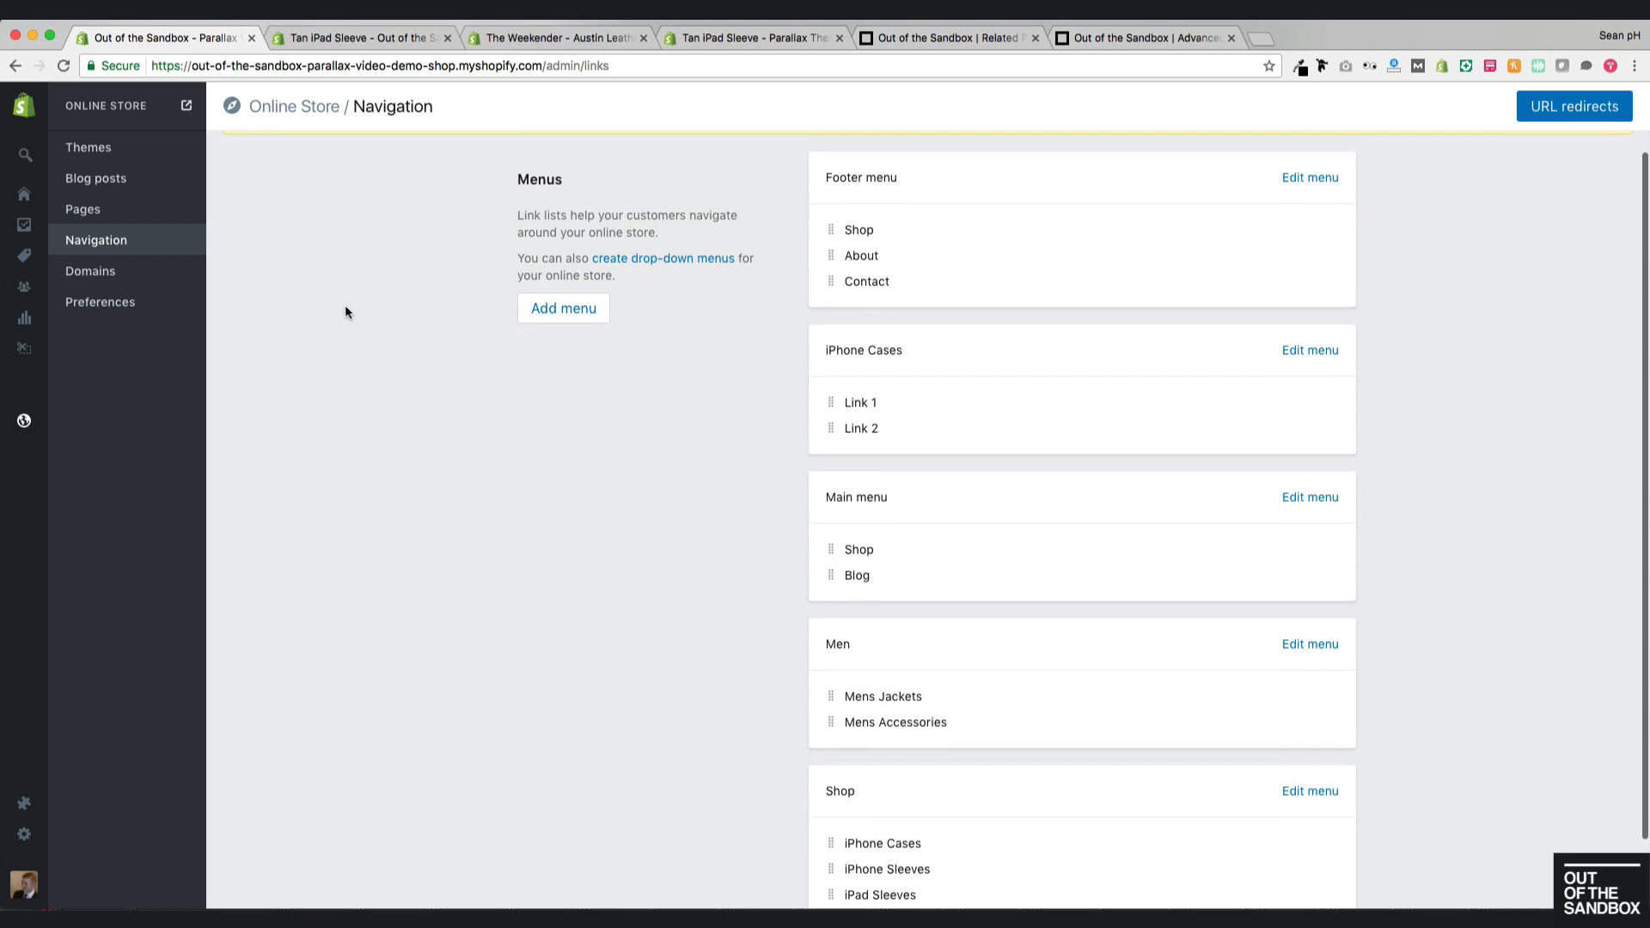
scroll(346, 312, down, 2)
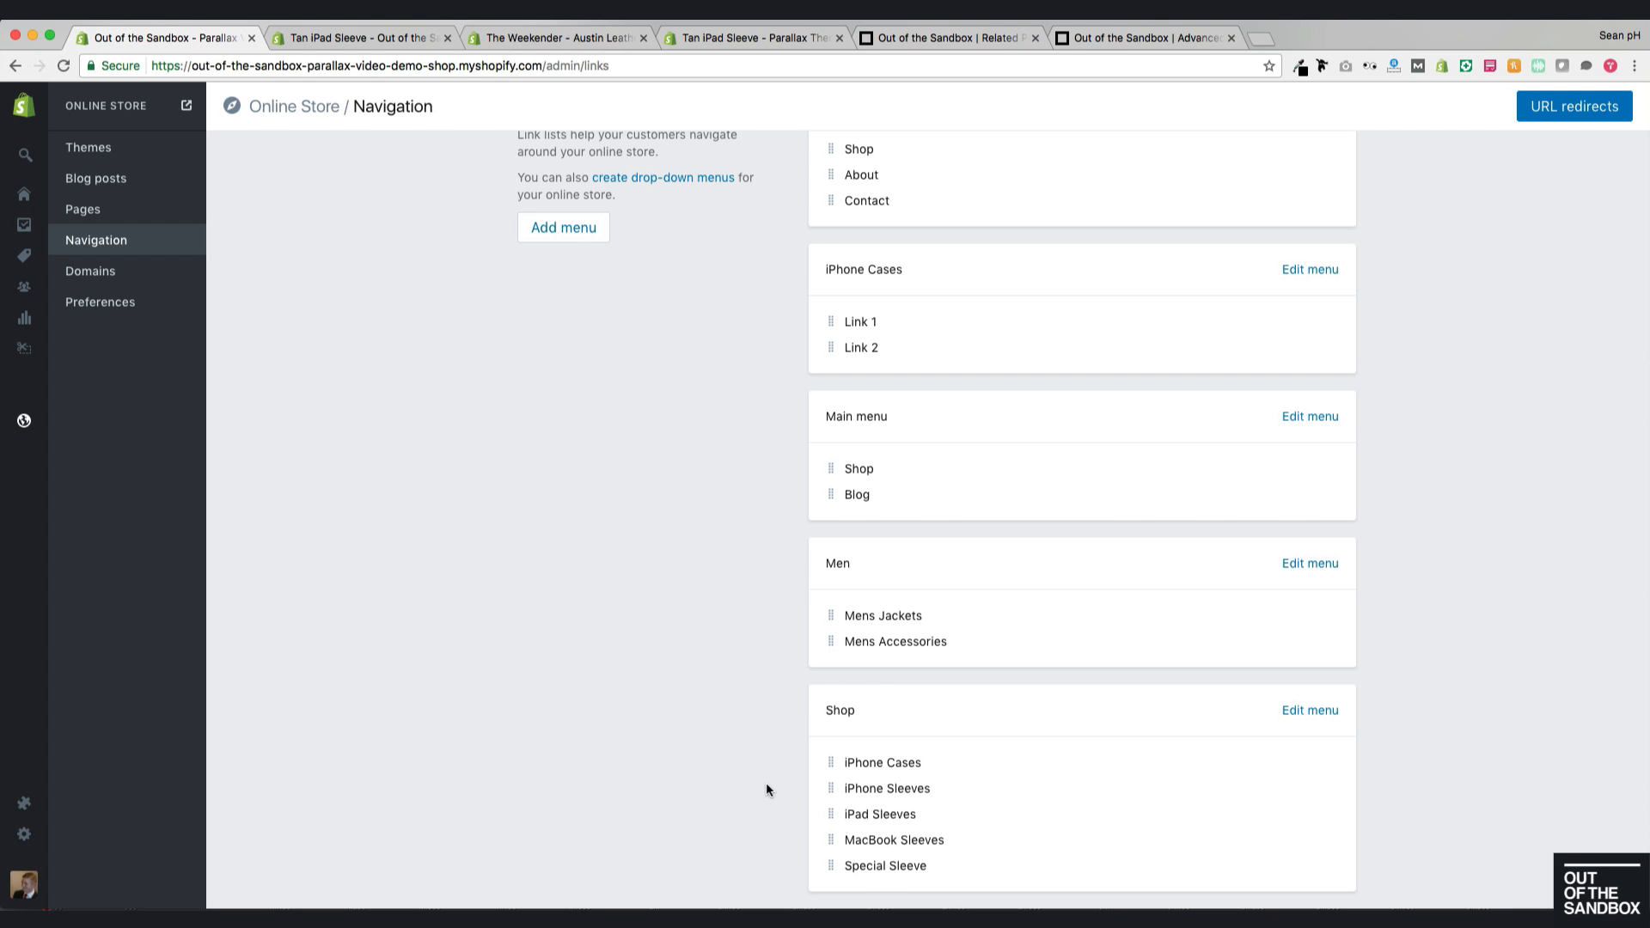
scroll(626, 579, up, 3)
scroll(626, 580, down, 3)
scroll(626, 579, up, 2)
scroll(626, 582, up, 1)
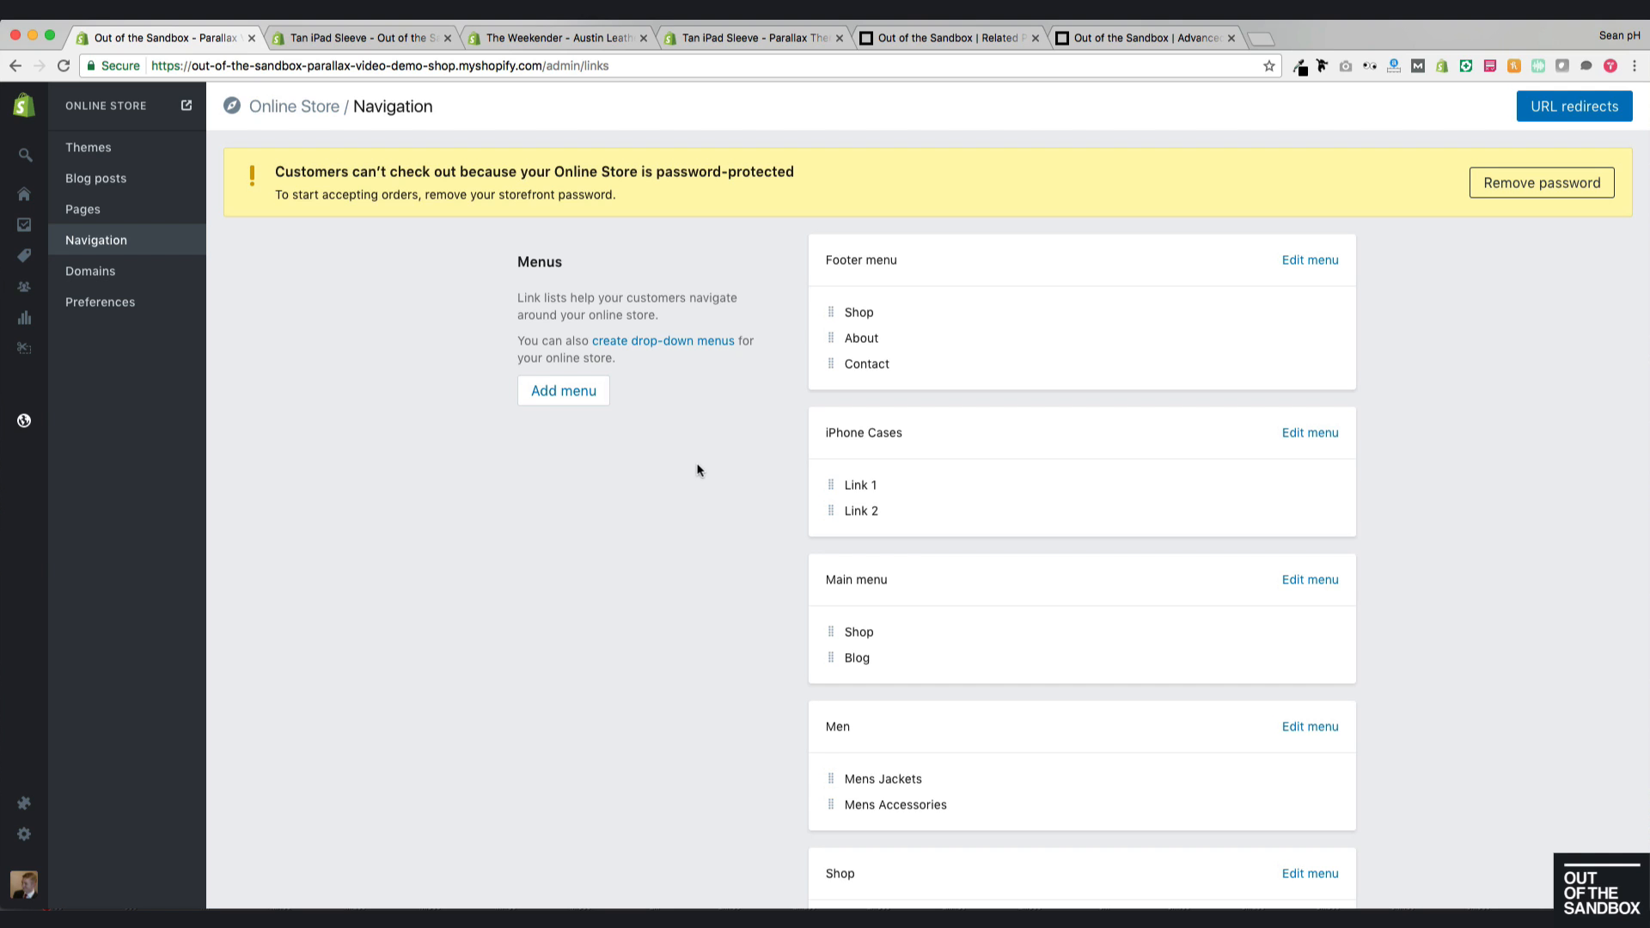
Step: Start customizing the Parallax Product Page Demo theme and preview the Tan iPad Sleeve page from the iPad Sleeves collection
click(31, 427)
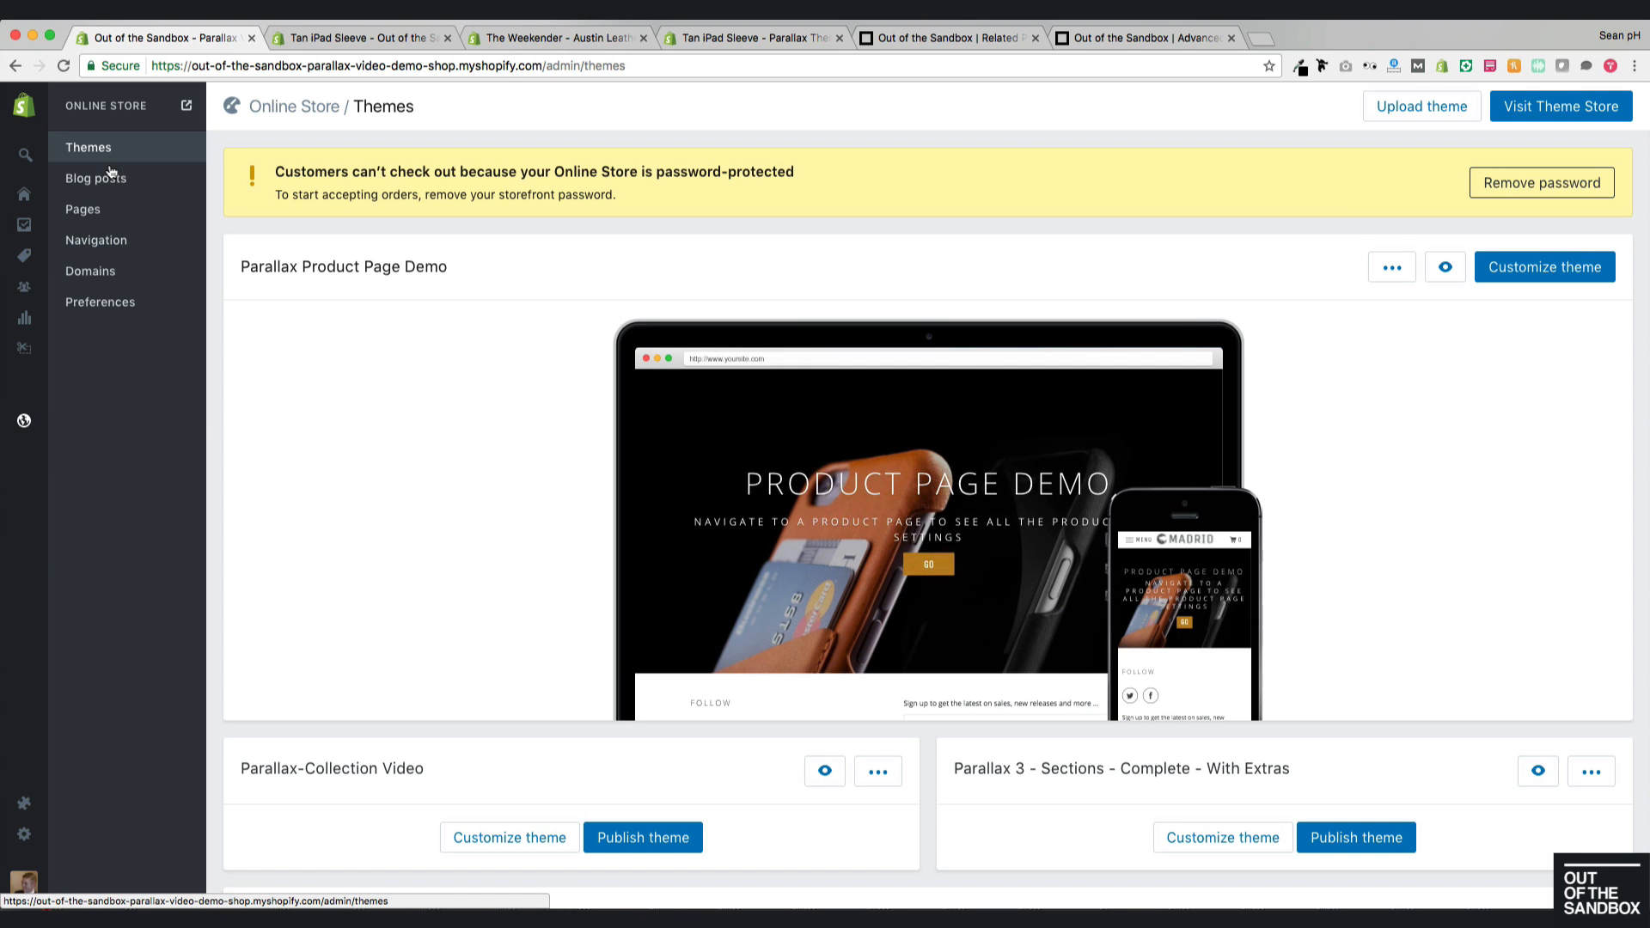
click(1574, 282)
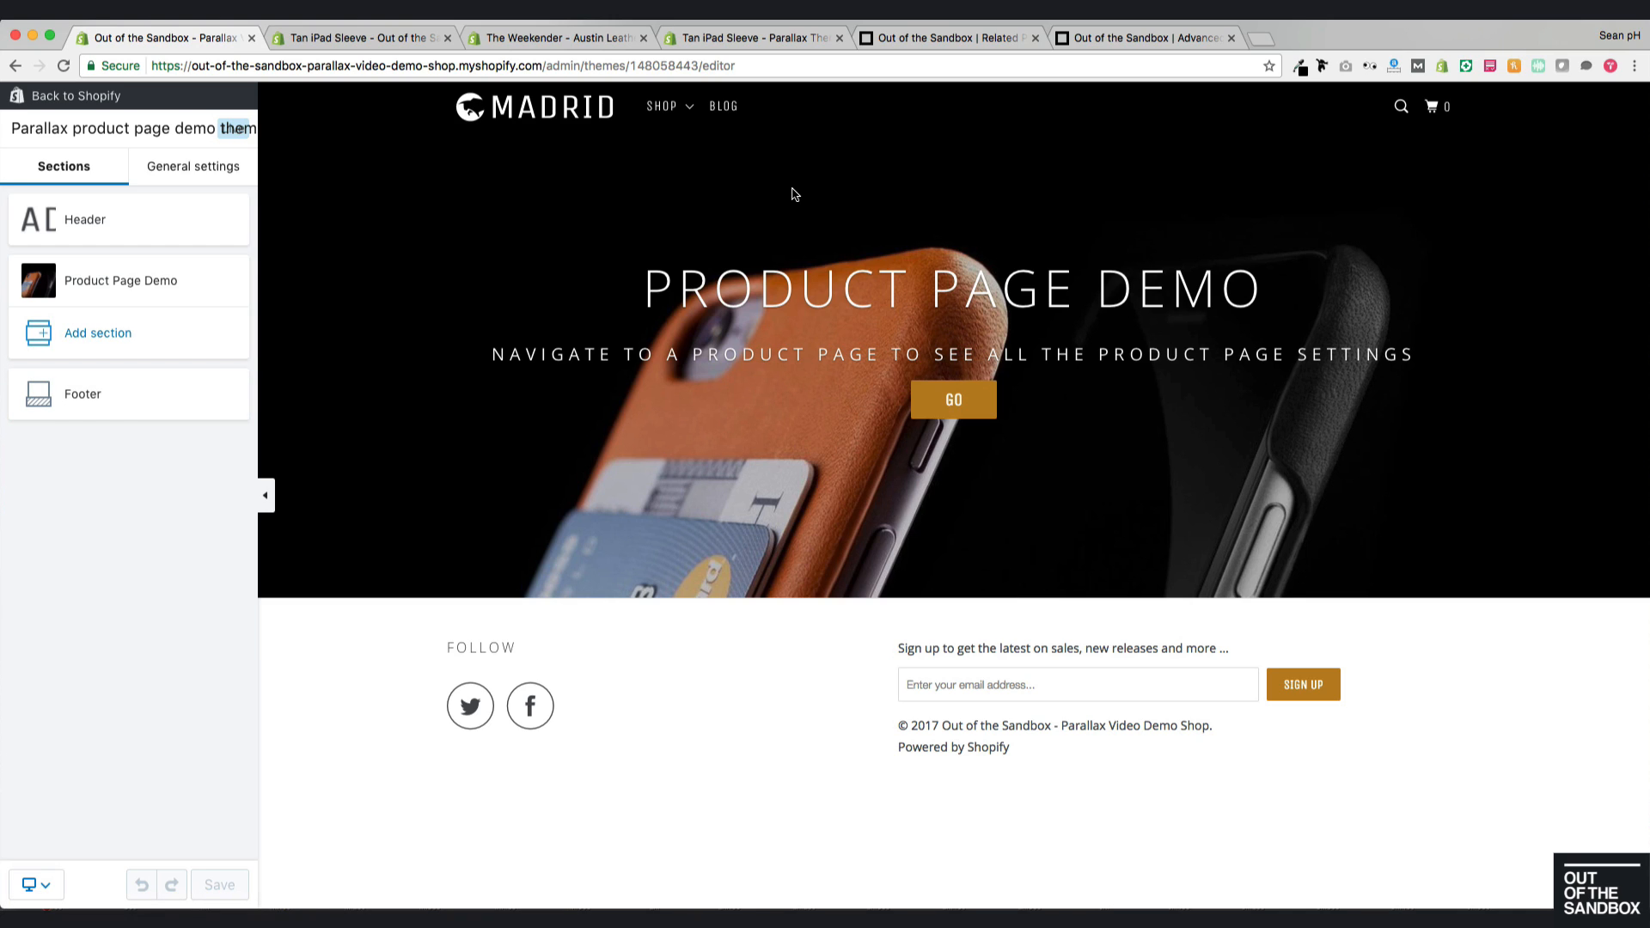
mouse_move(661, 121)
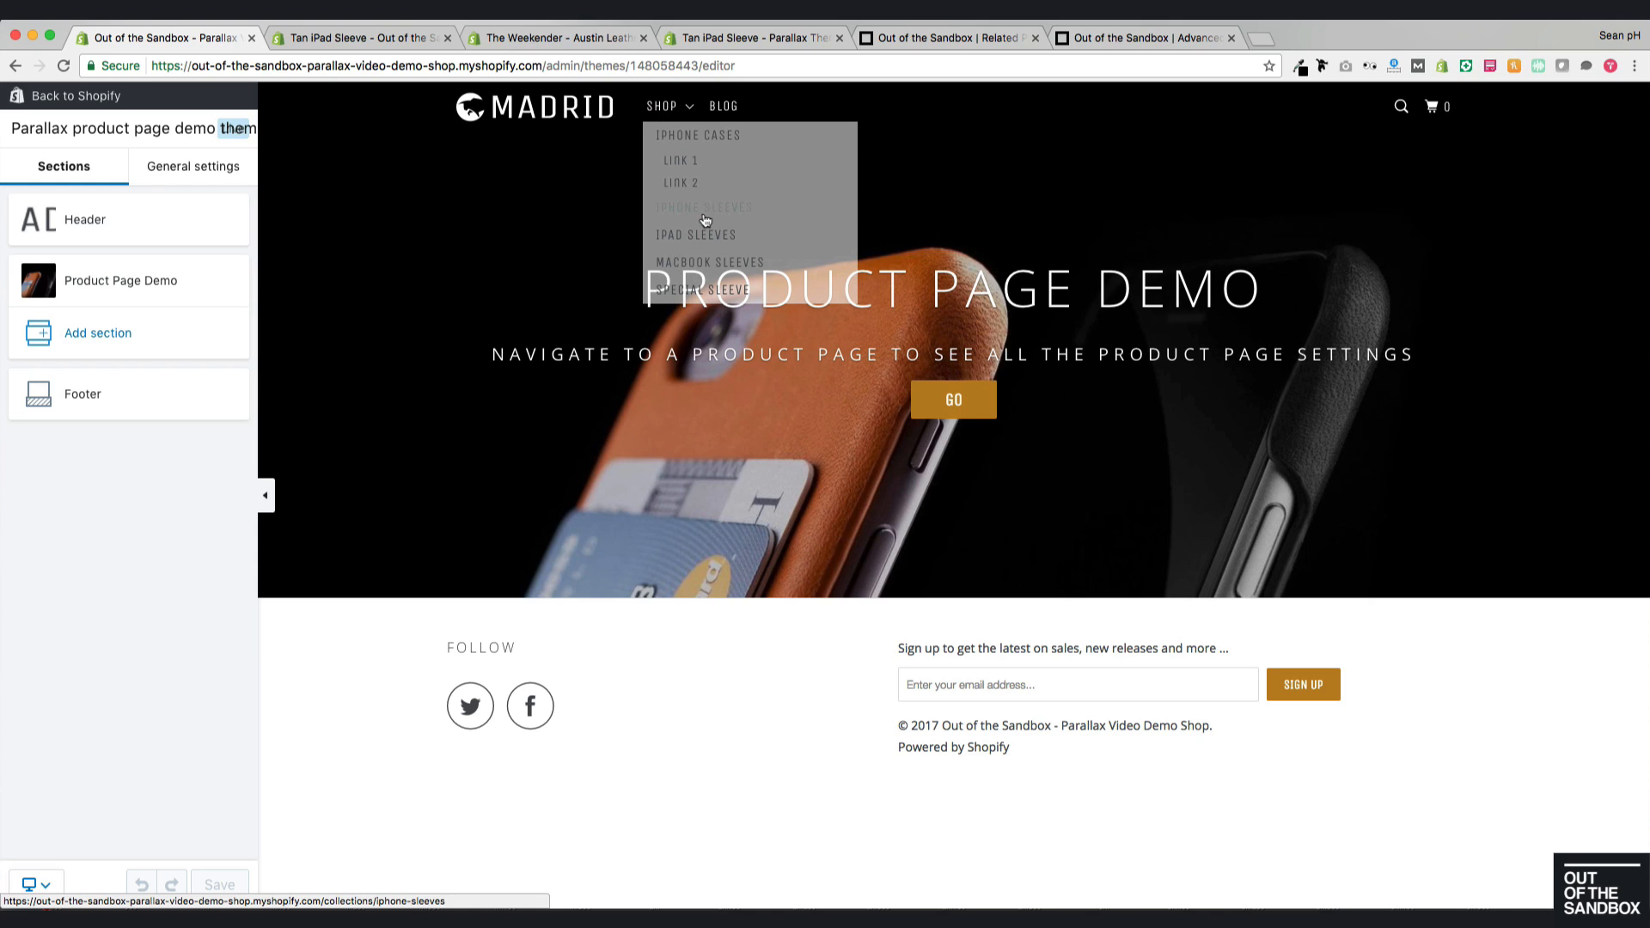
click(716, 247)
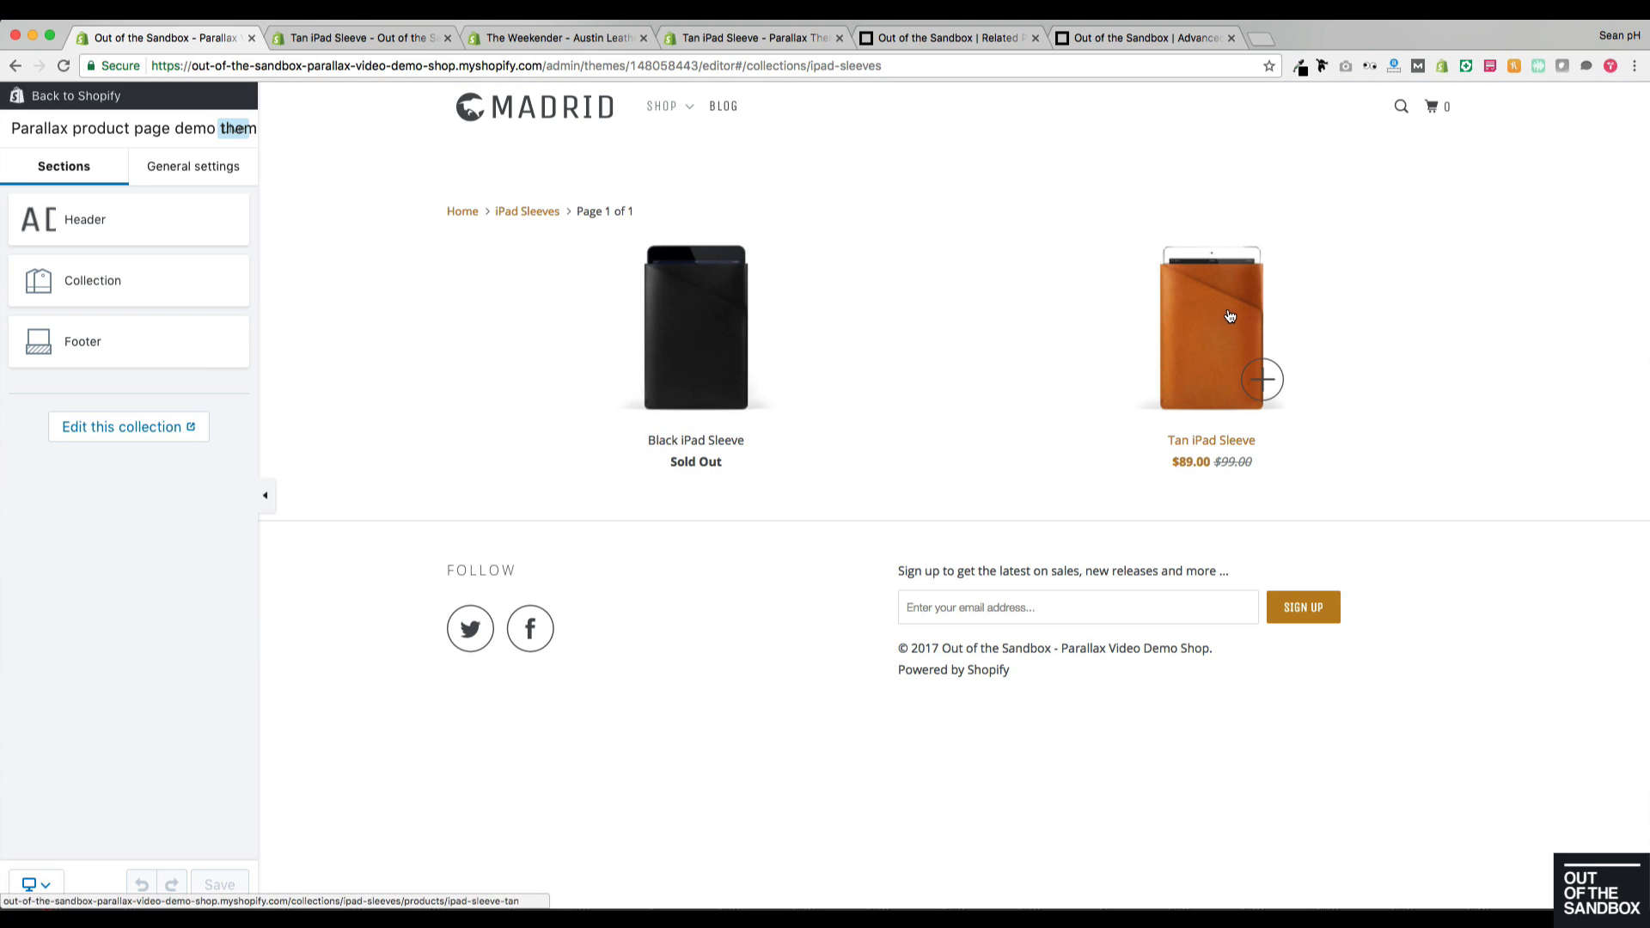
click(1262, 378)
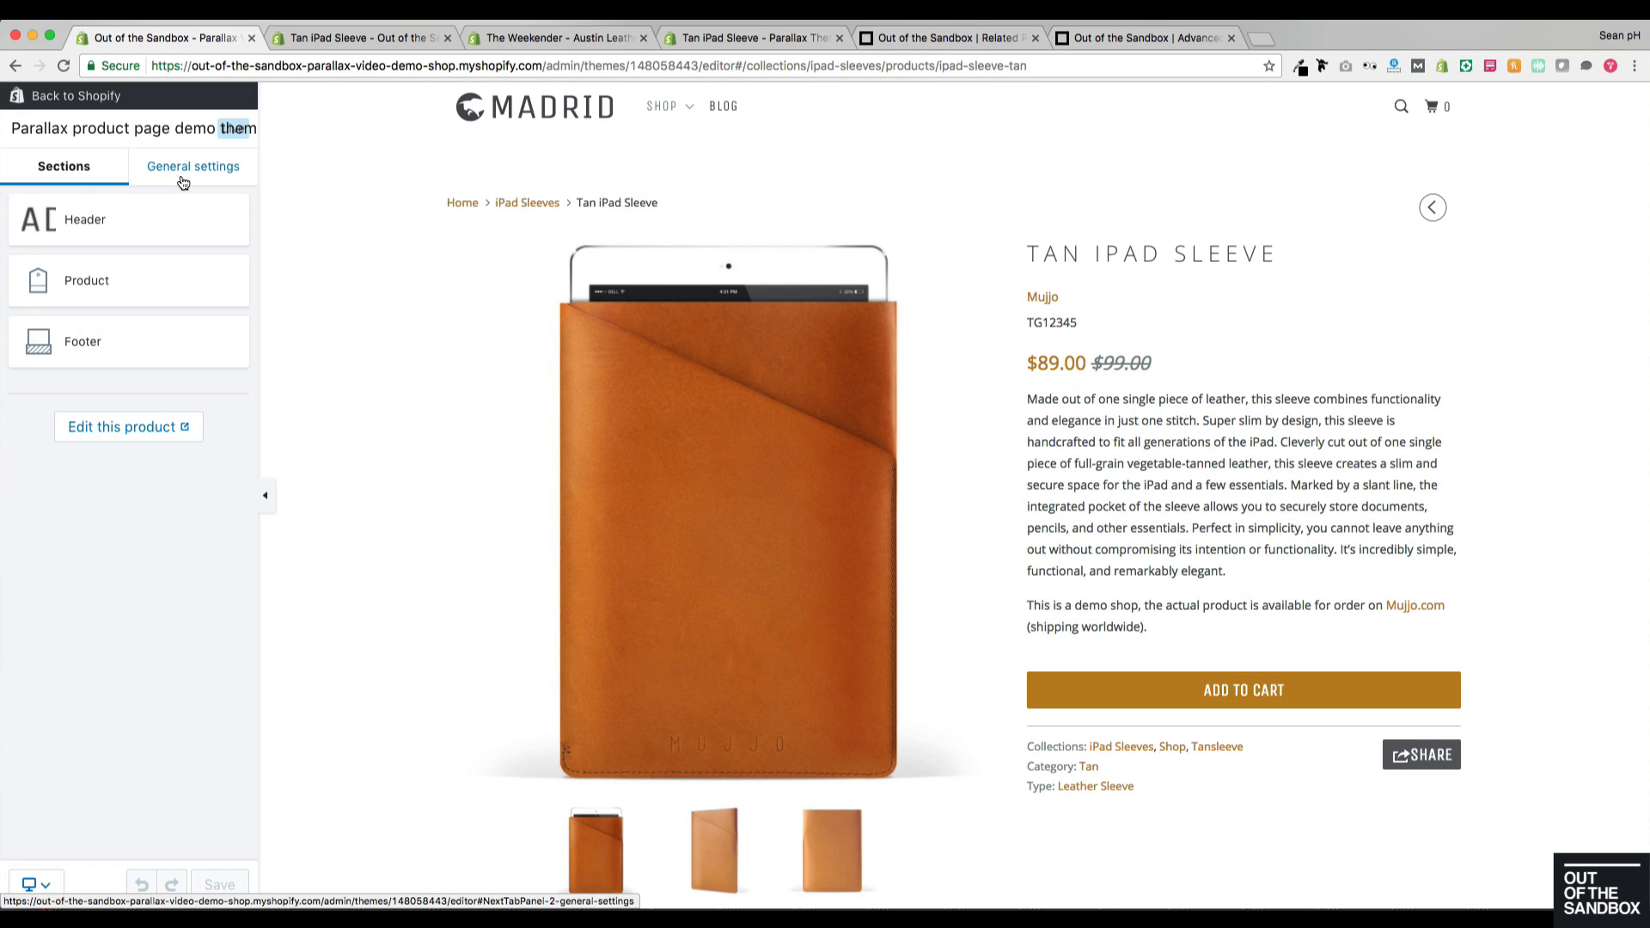
Step: In the theme's general Product grid settings, enable the quantity box and the remaining inventory display for the product form
click(180, 179)
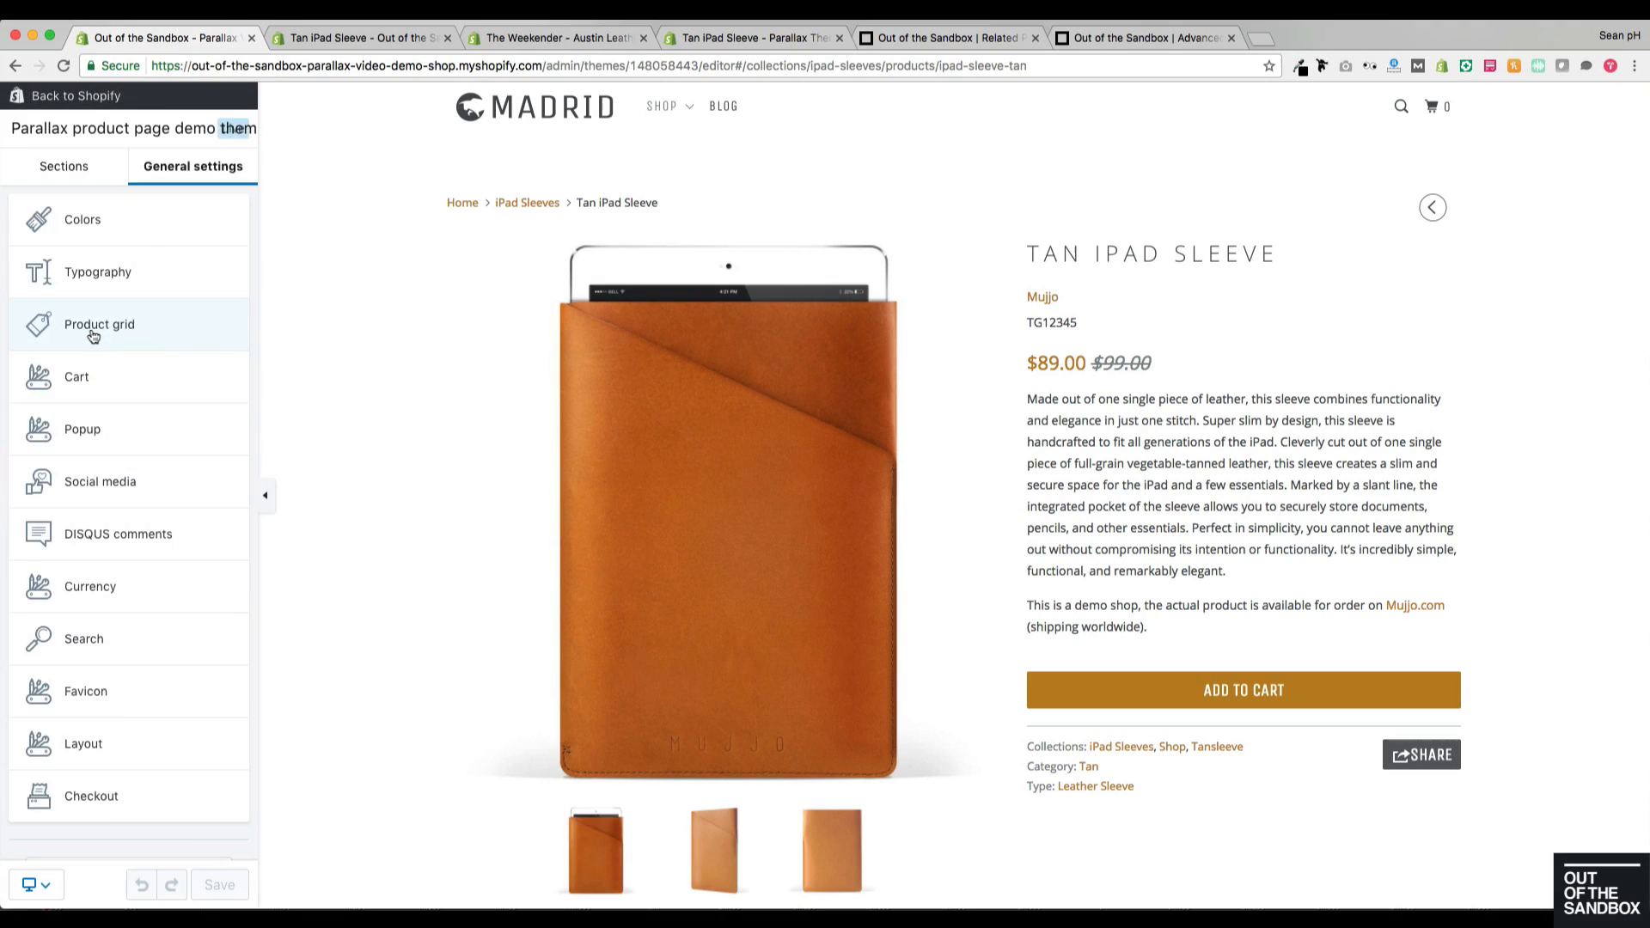
click(123, 341)
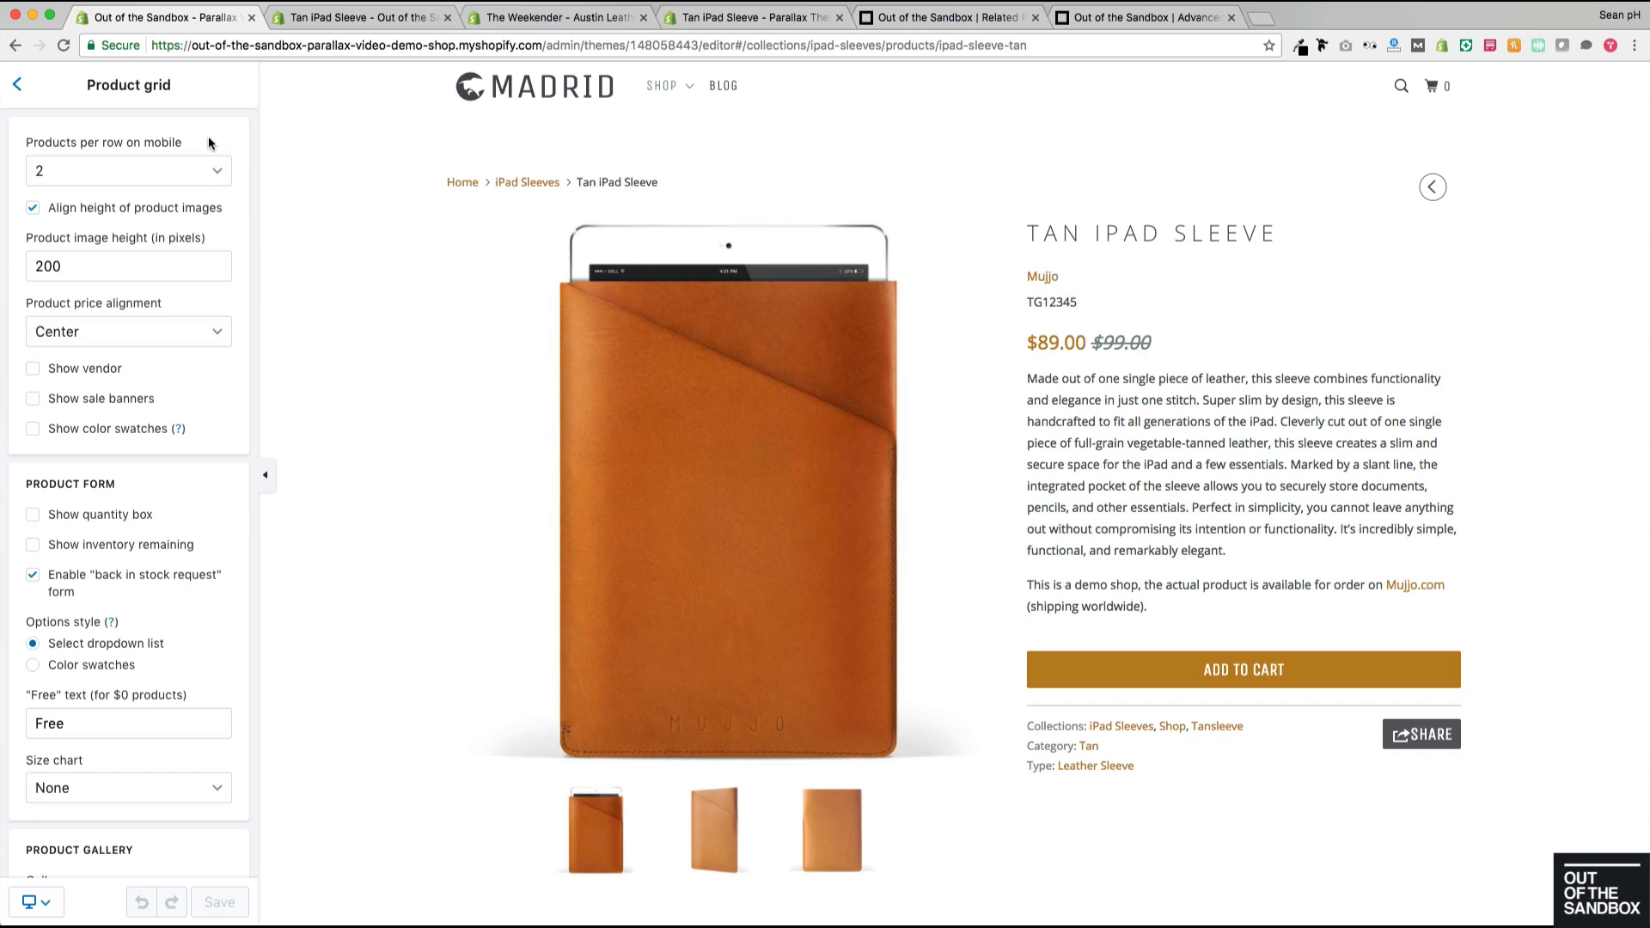
scroll(206, 140, down, 2)
scroll(211, 143, down, 5)
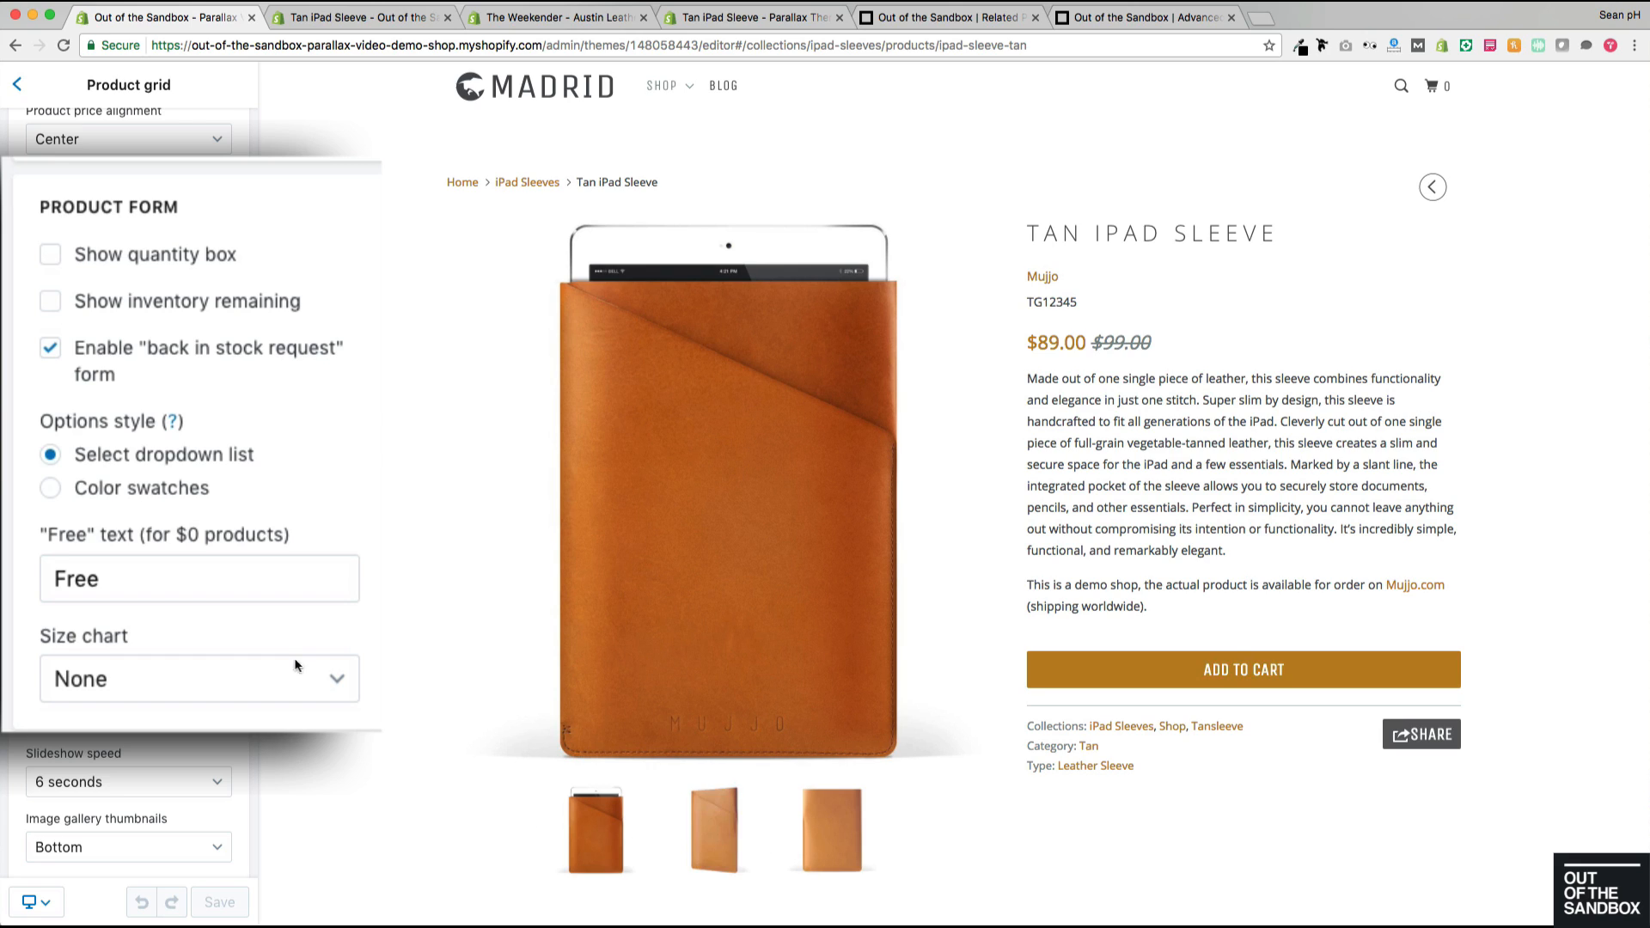
click(95, 265)
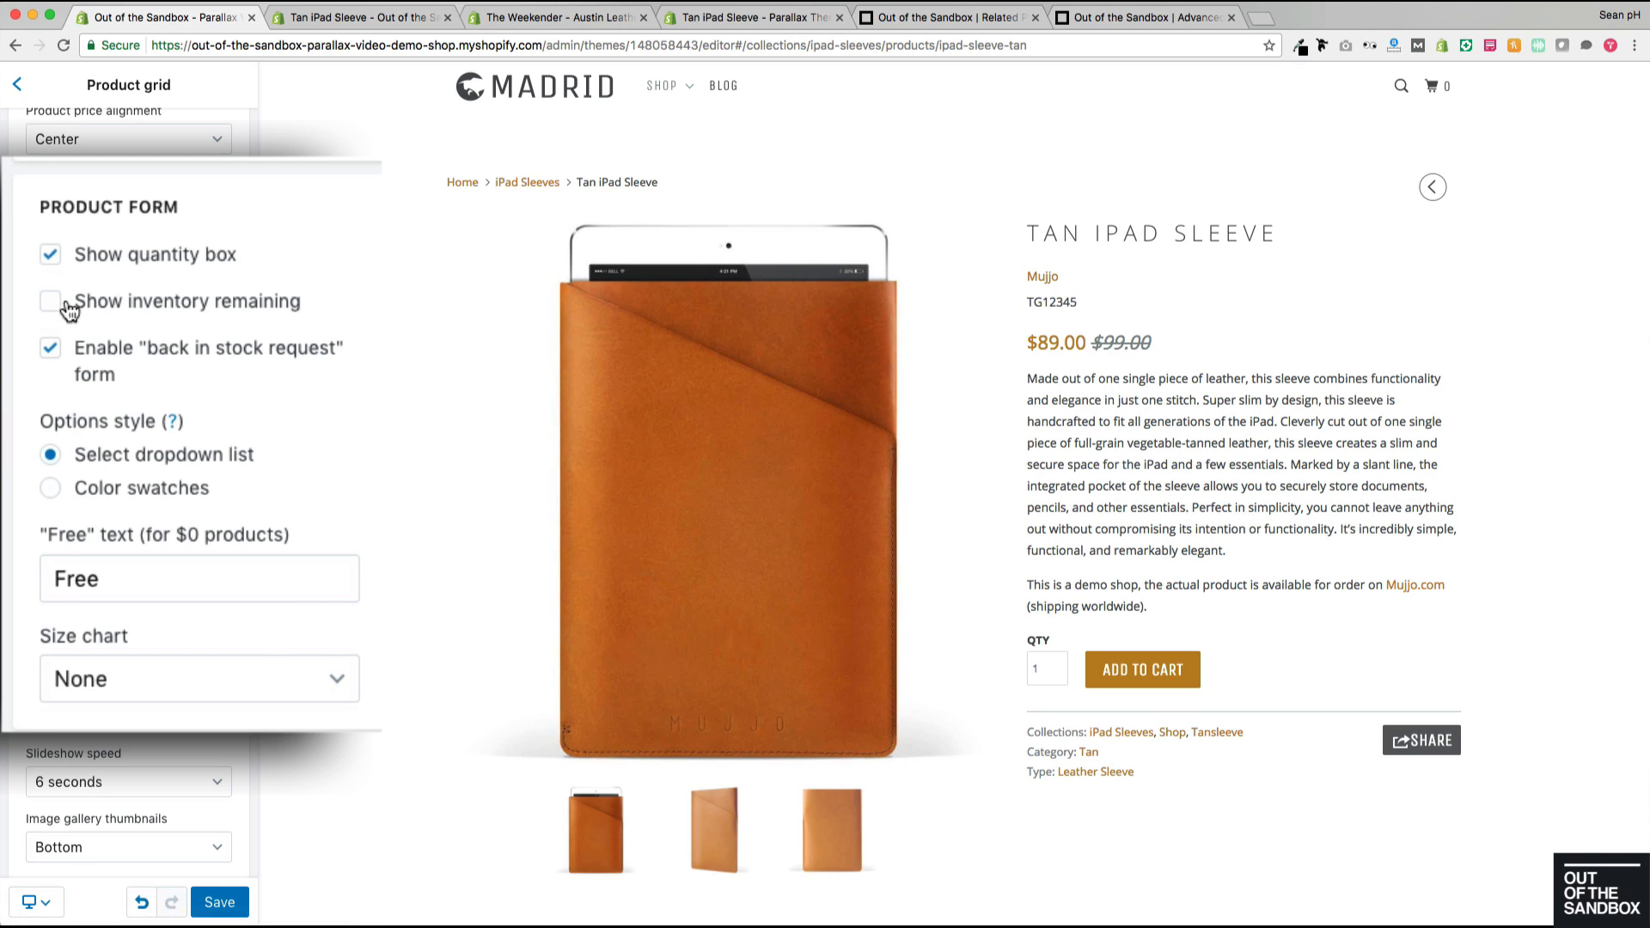
click(120, 313)
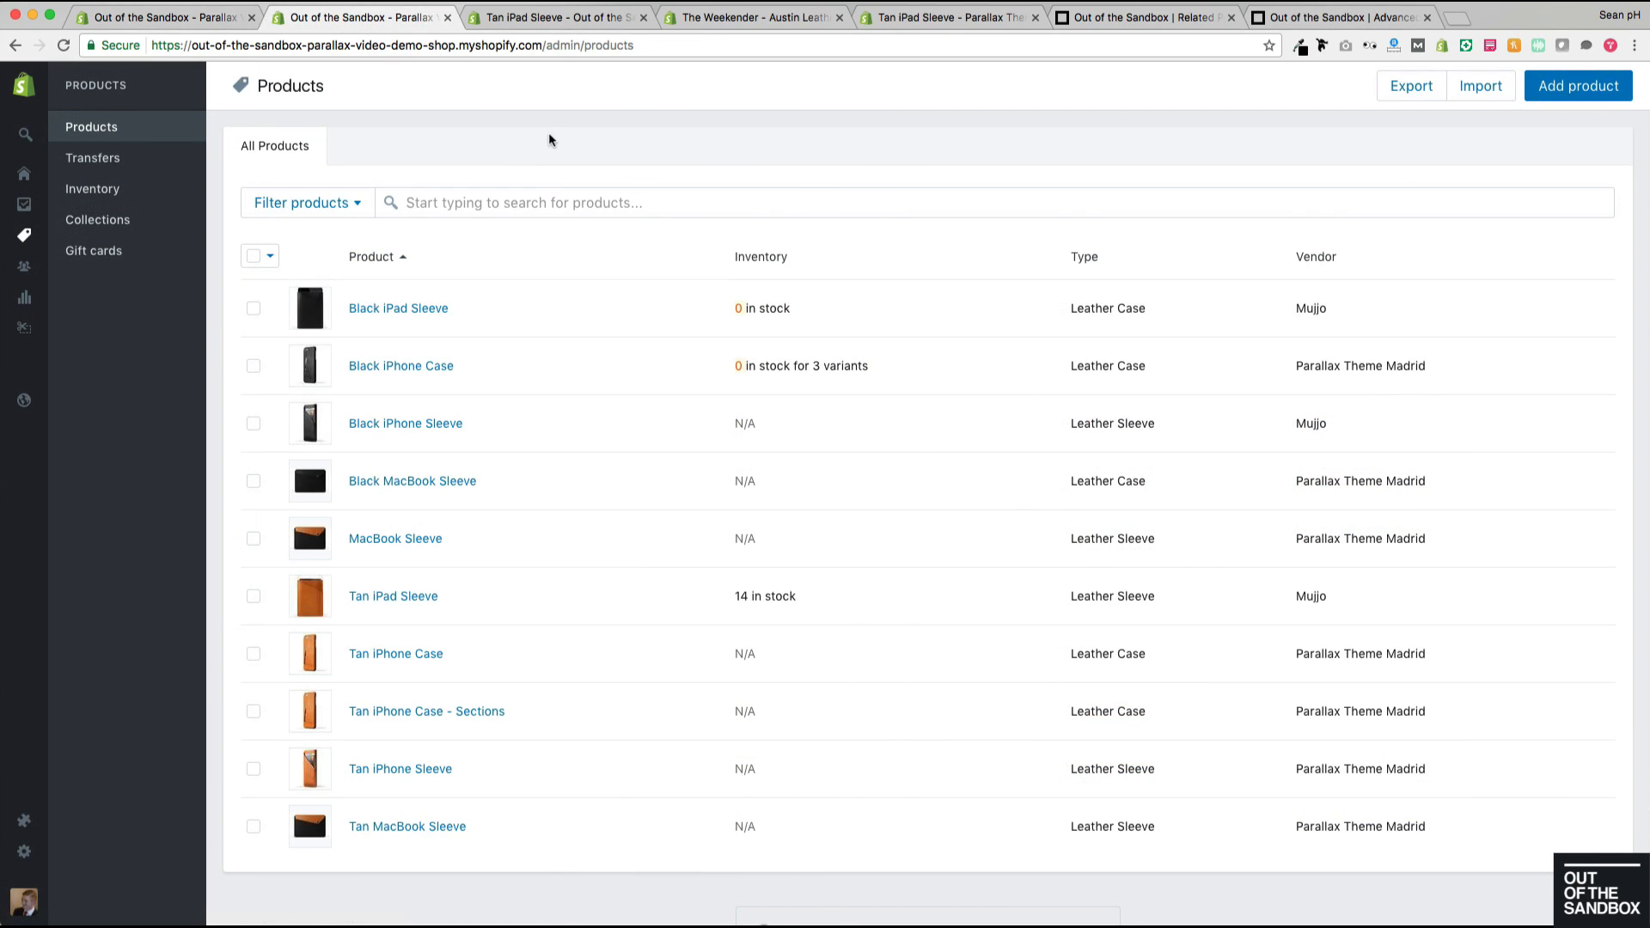
Step: Open the Tan iPad Sleeve in the store's product admin and check the options available for its inventory policy
click(396, 596)
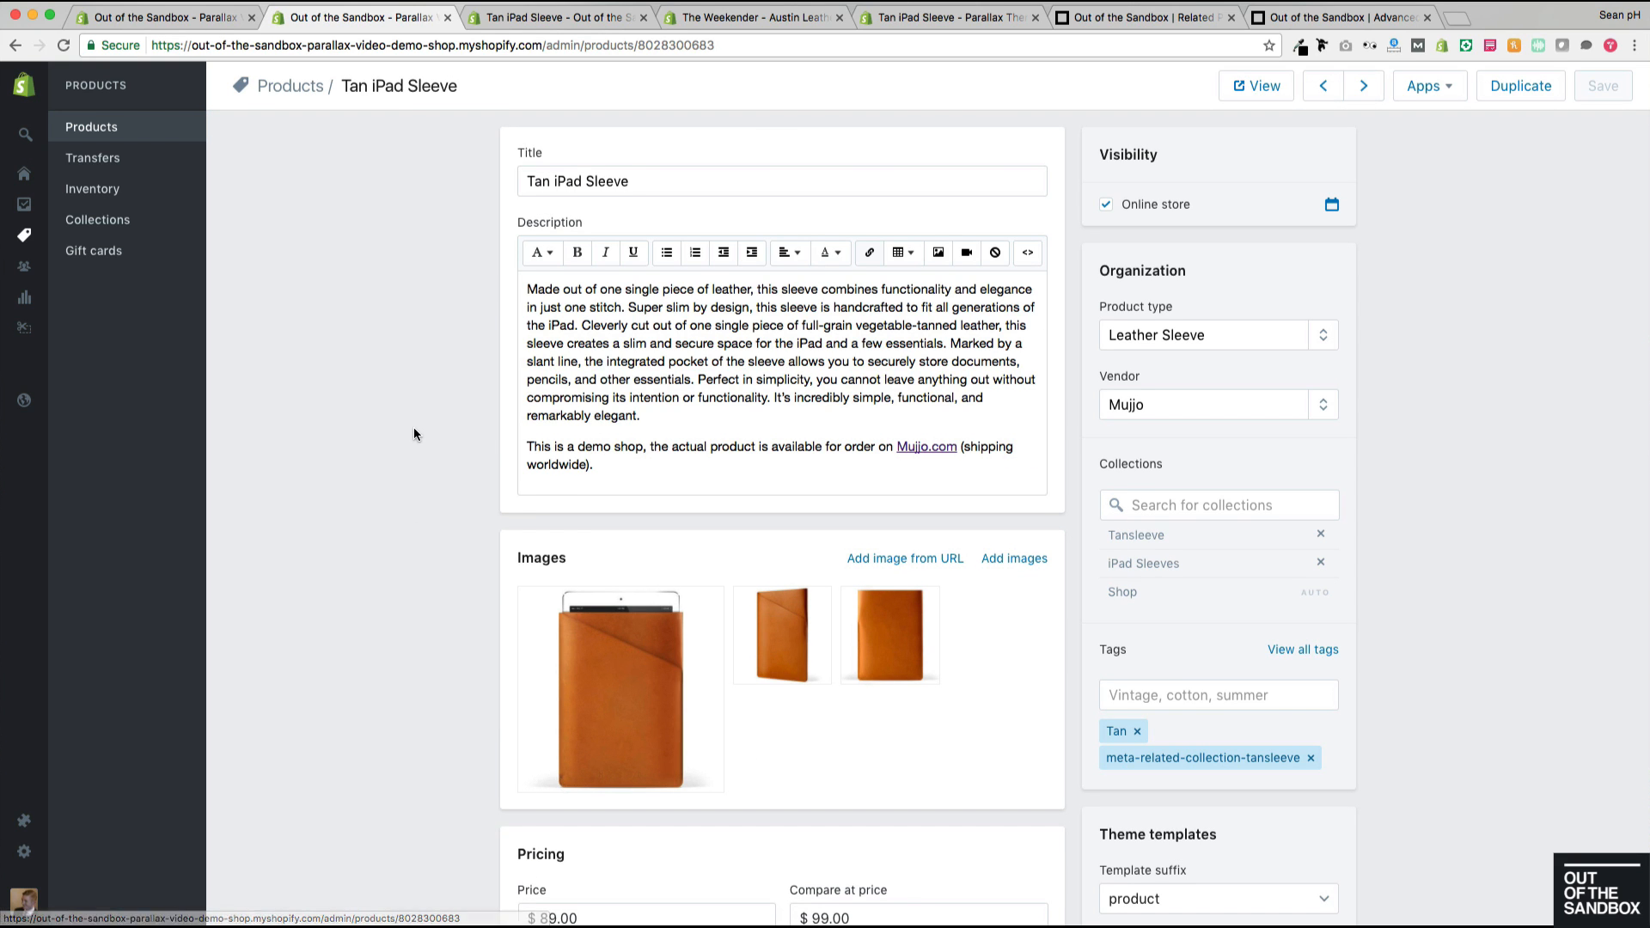
scroll(414, 427, down, 2)
scroll(415, 427, down, 6)
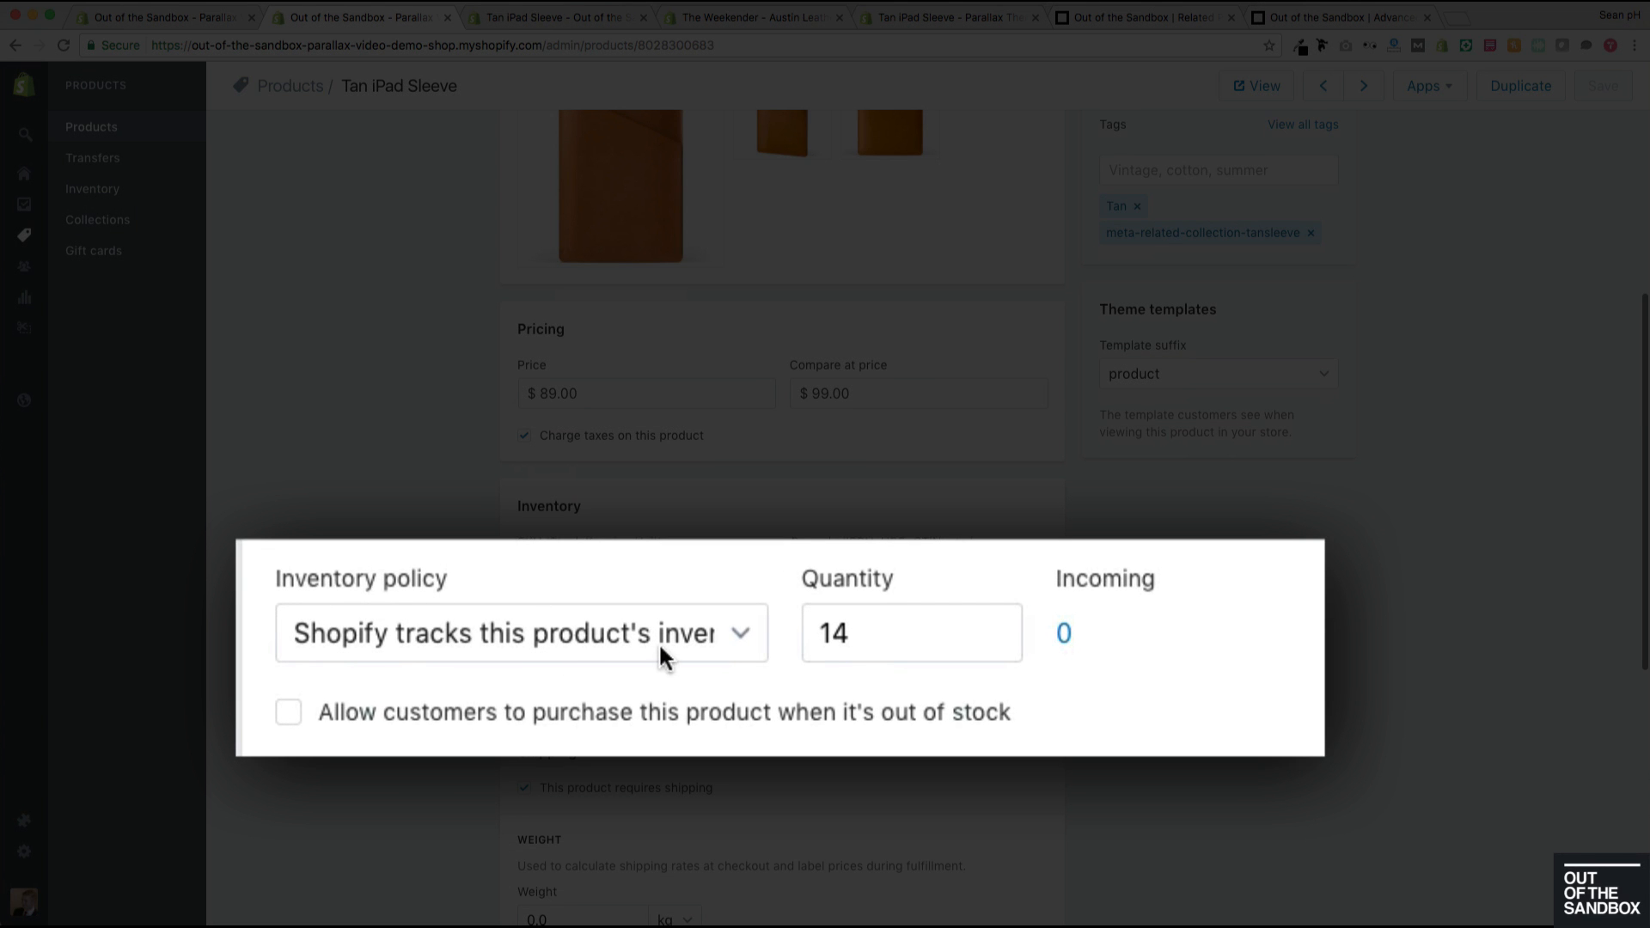
click(736, 633)
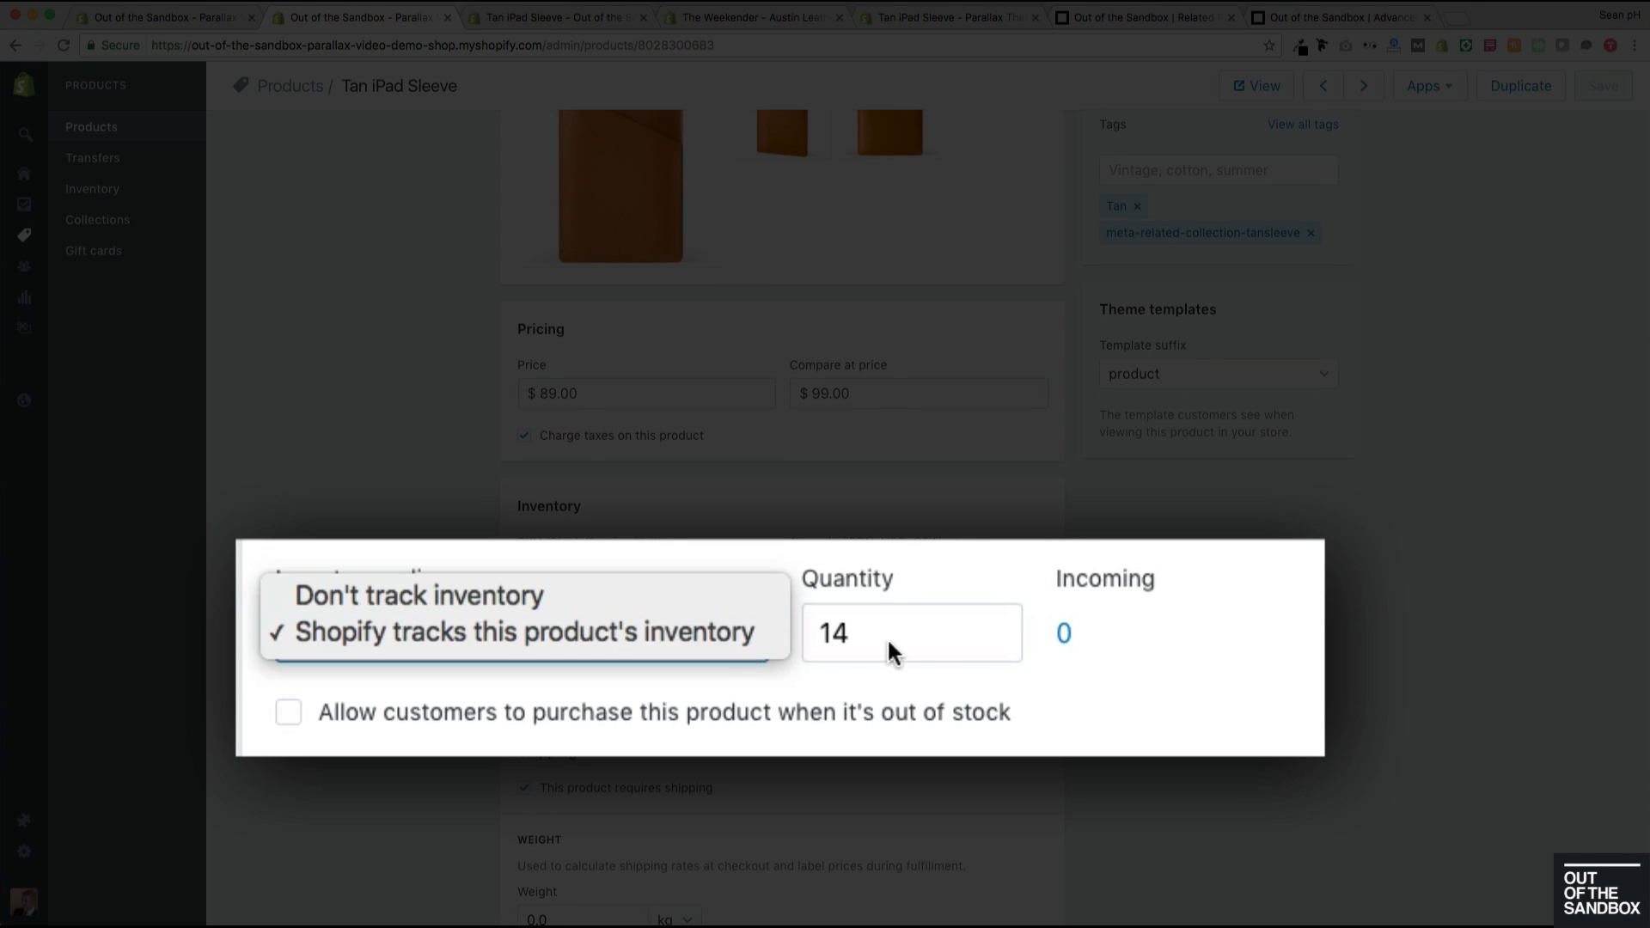
click(830, 588)
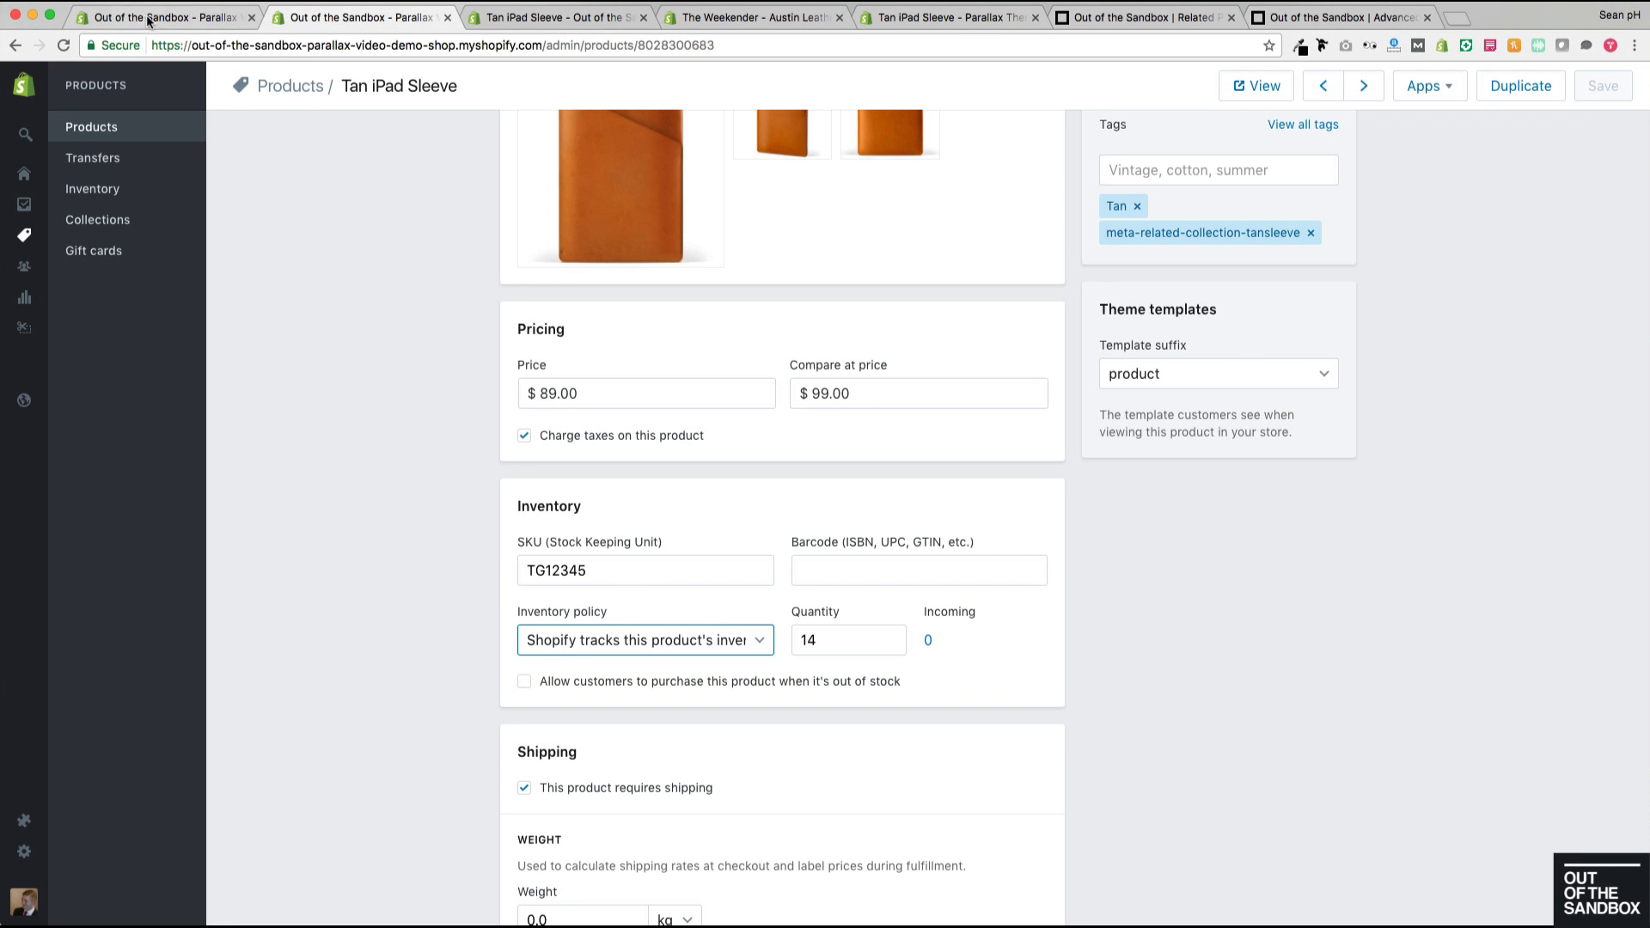
Step: Return to the theme editor, review the Tan iPad Sleeve preview and open the Black iPad Sleeve from its related items
click(155, 17)
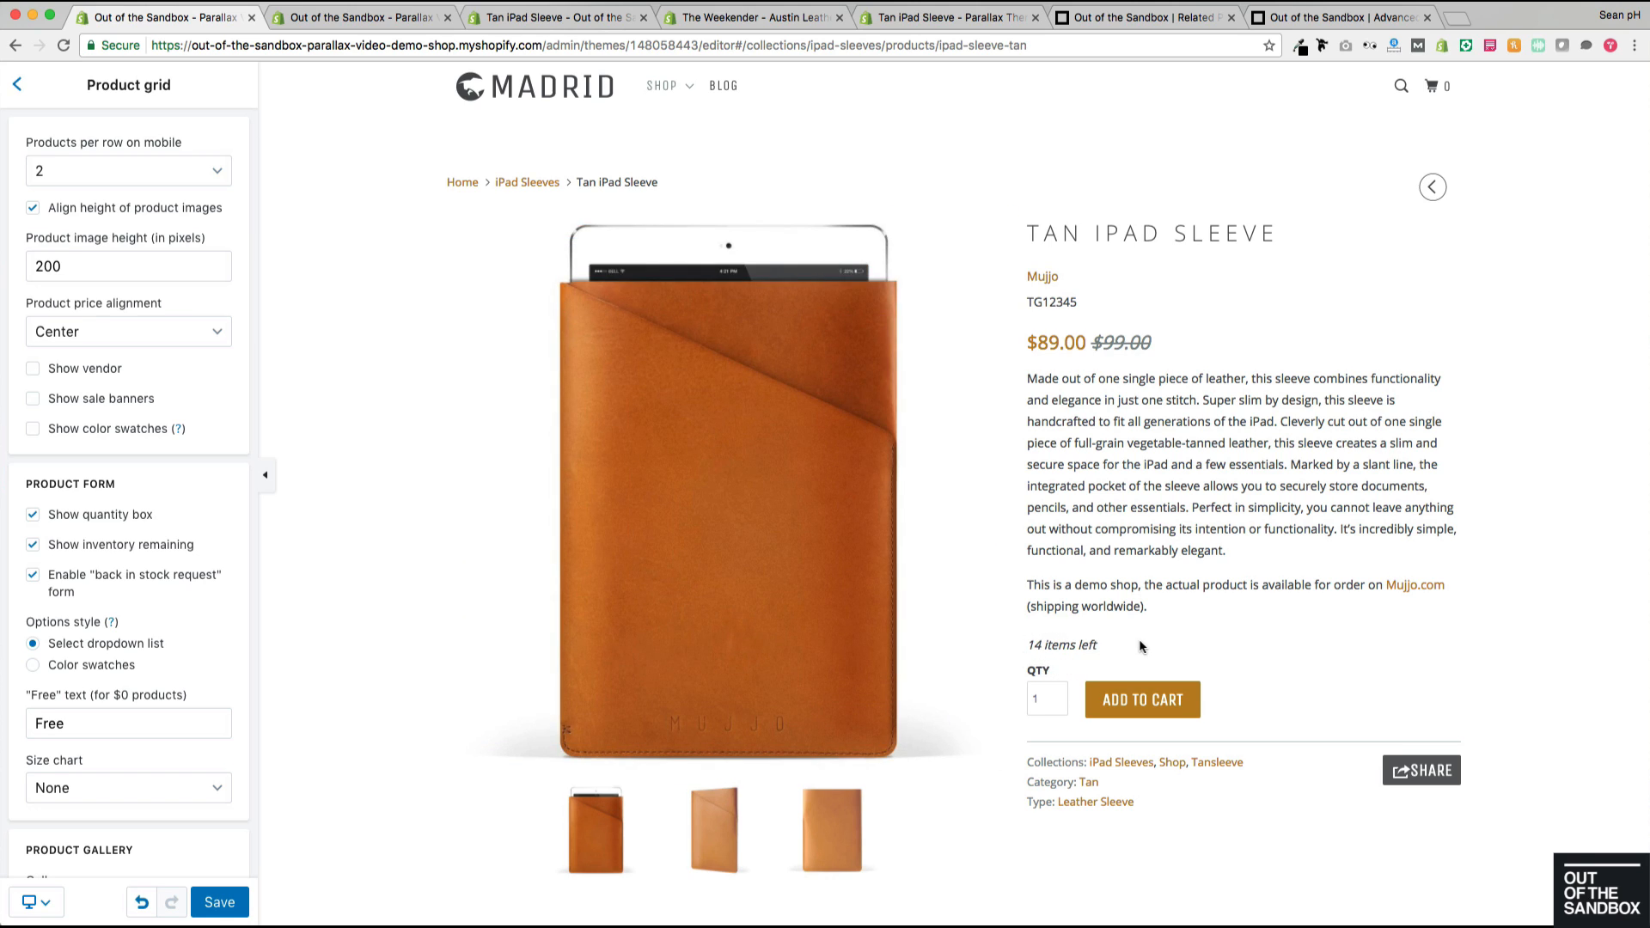
scroll(1100, 762, down, 2)
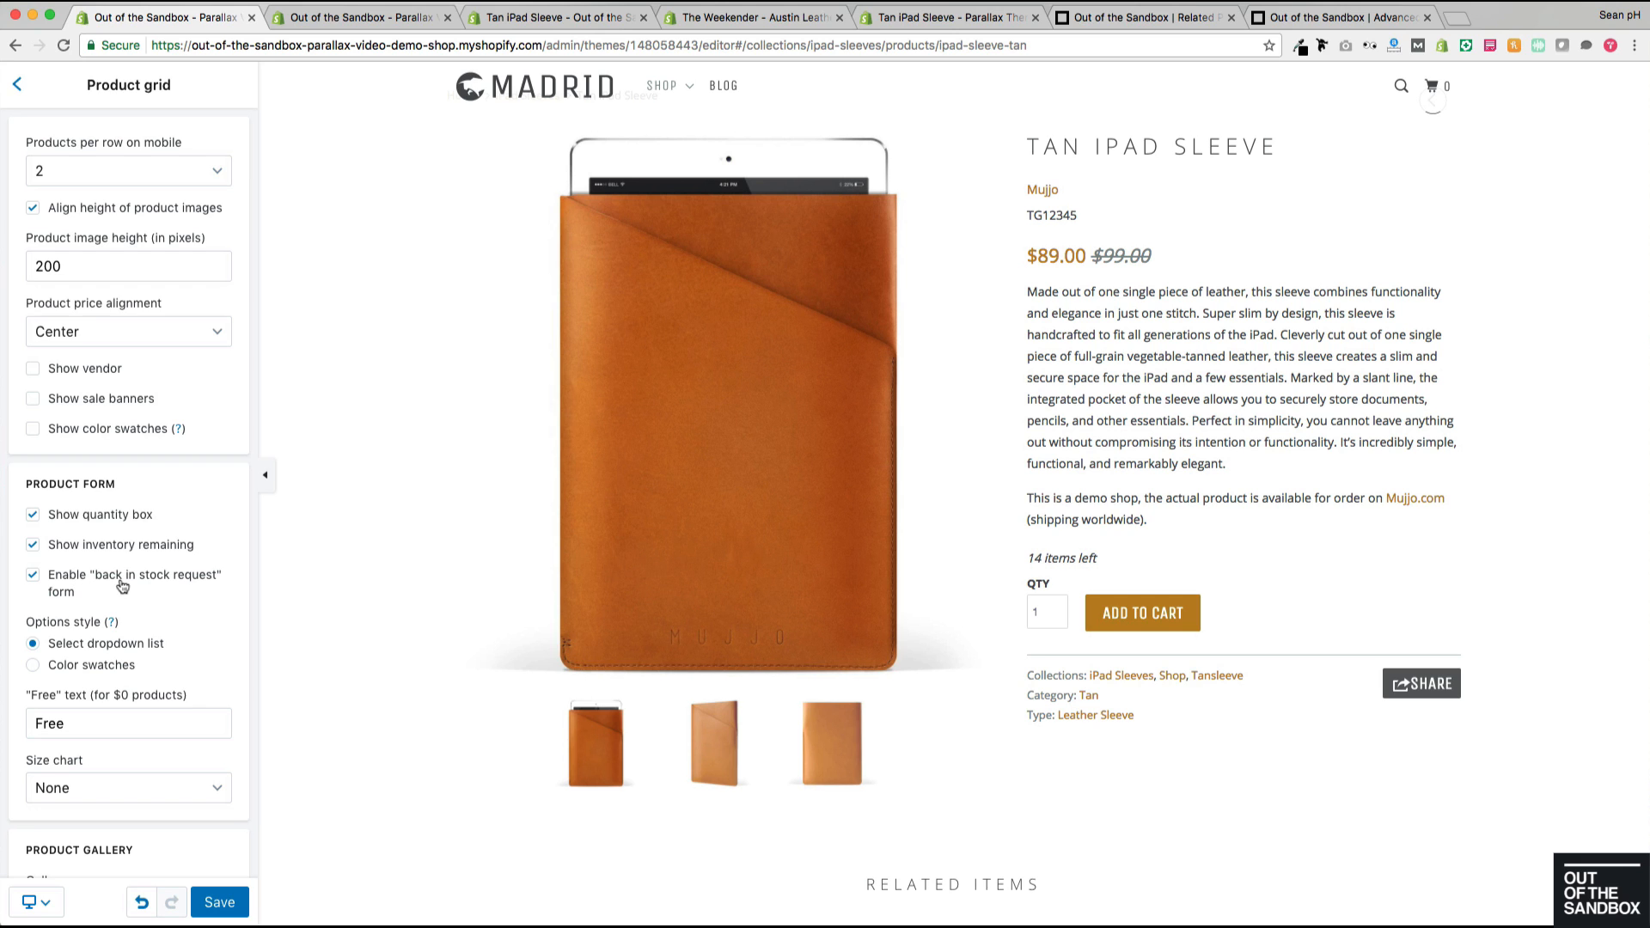
scroll(314, 574, down, 2)
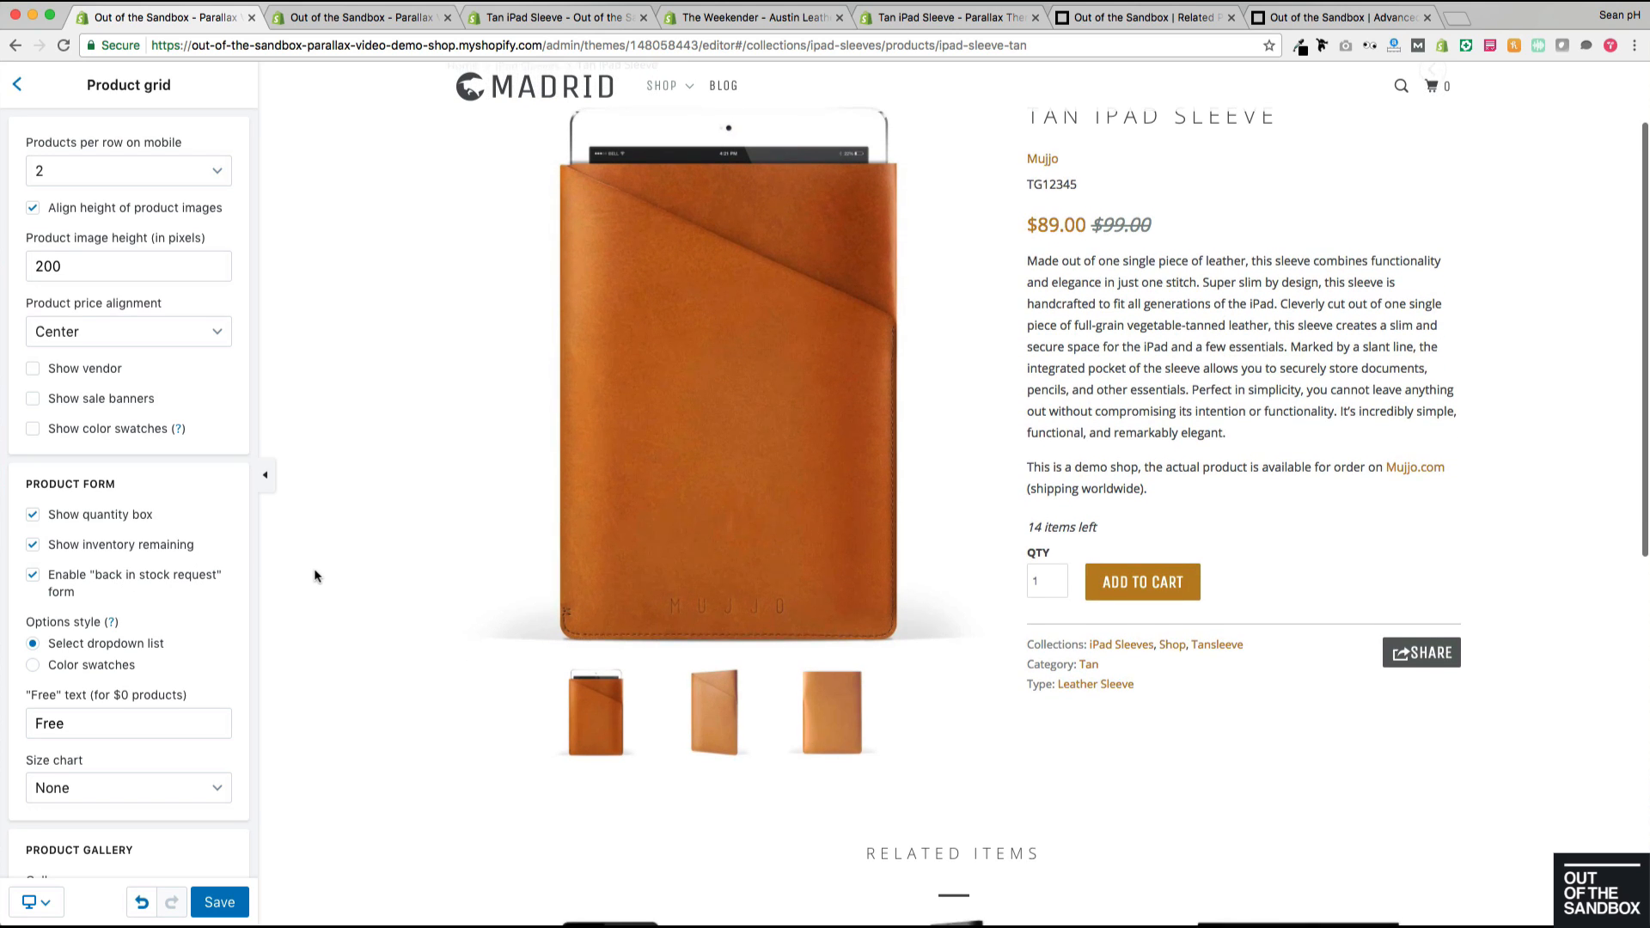
scroll(314, 574, down, 8)
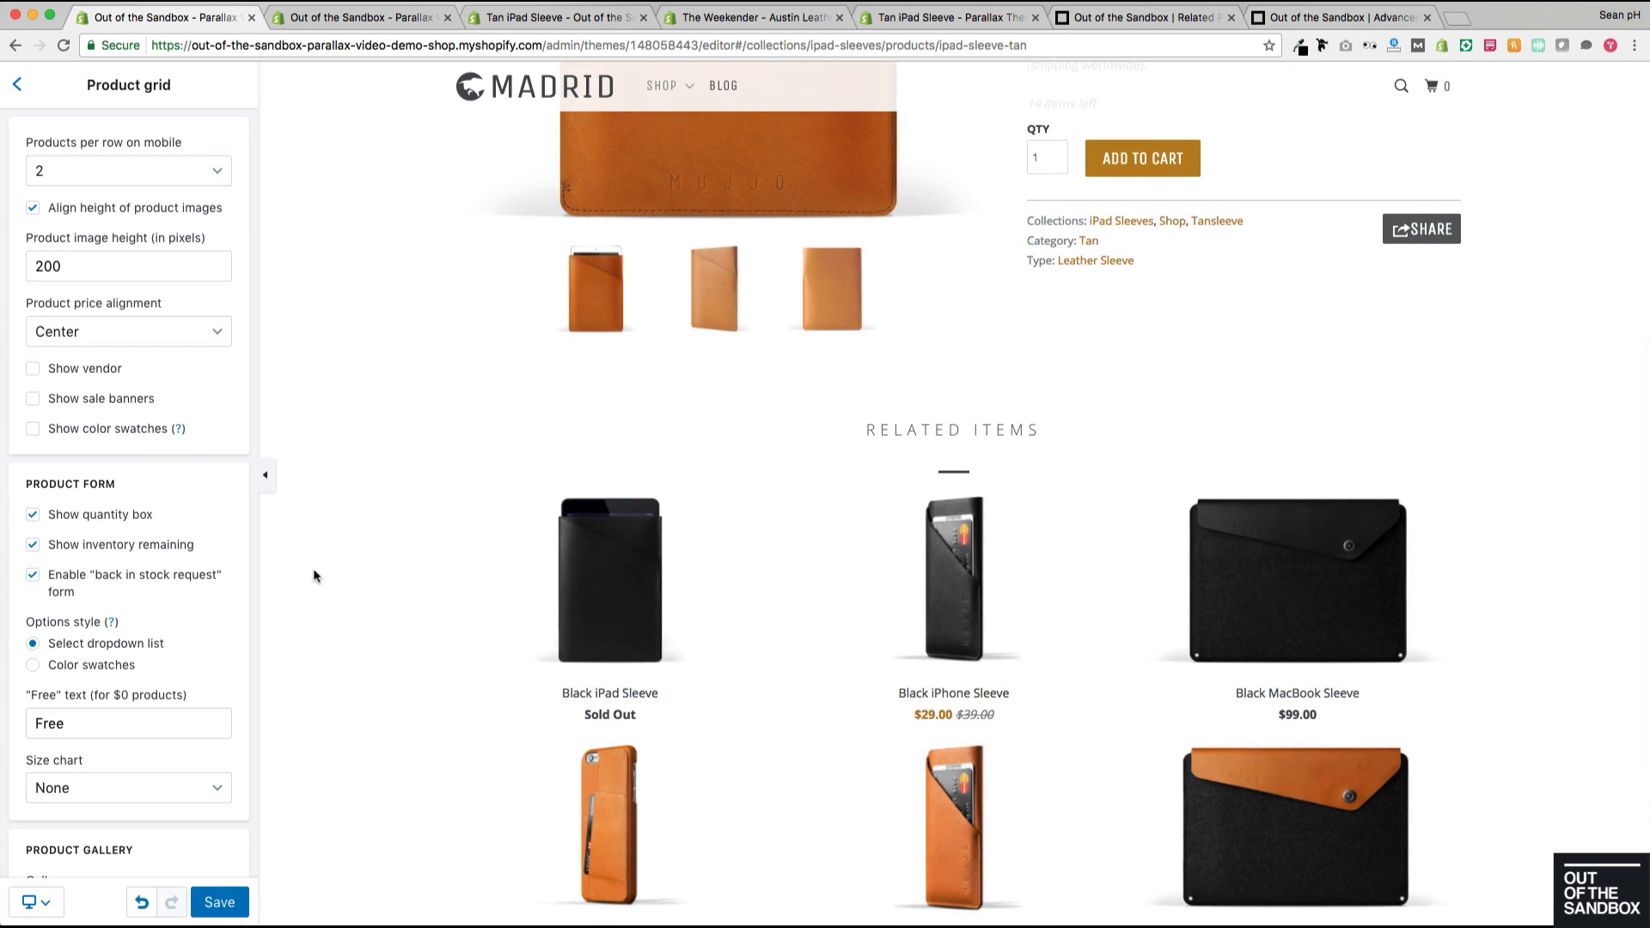
click(621, 587)
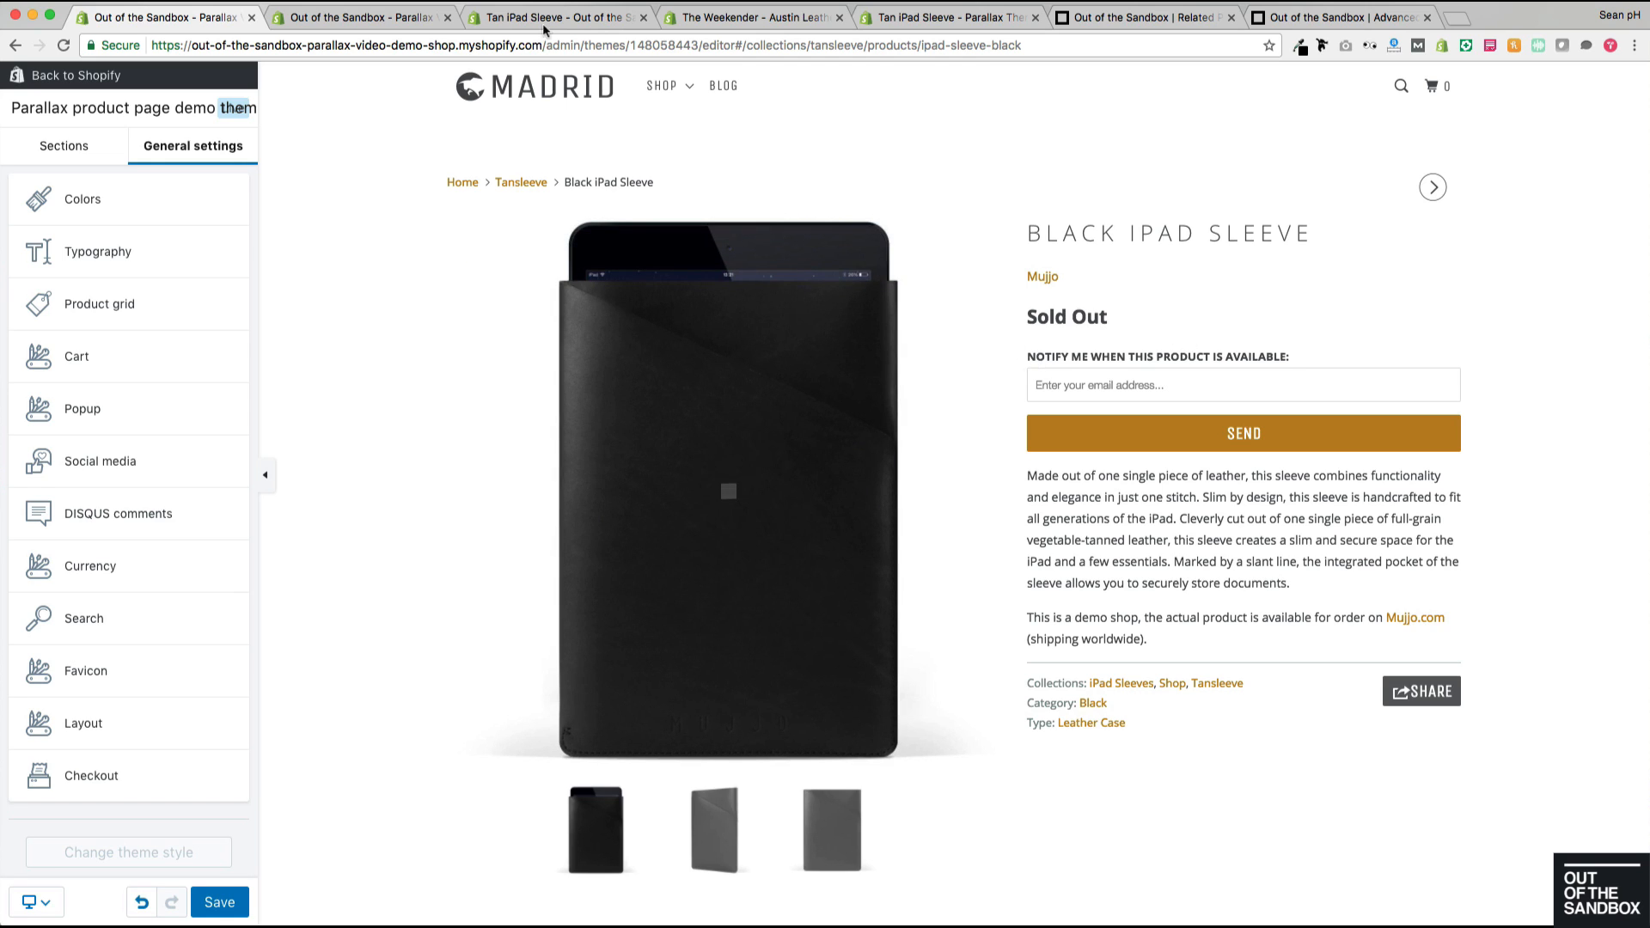
Step: Open the MacBook Sleeve in the store's product admin and check its color variants
click(361, 17)
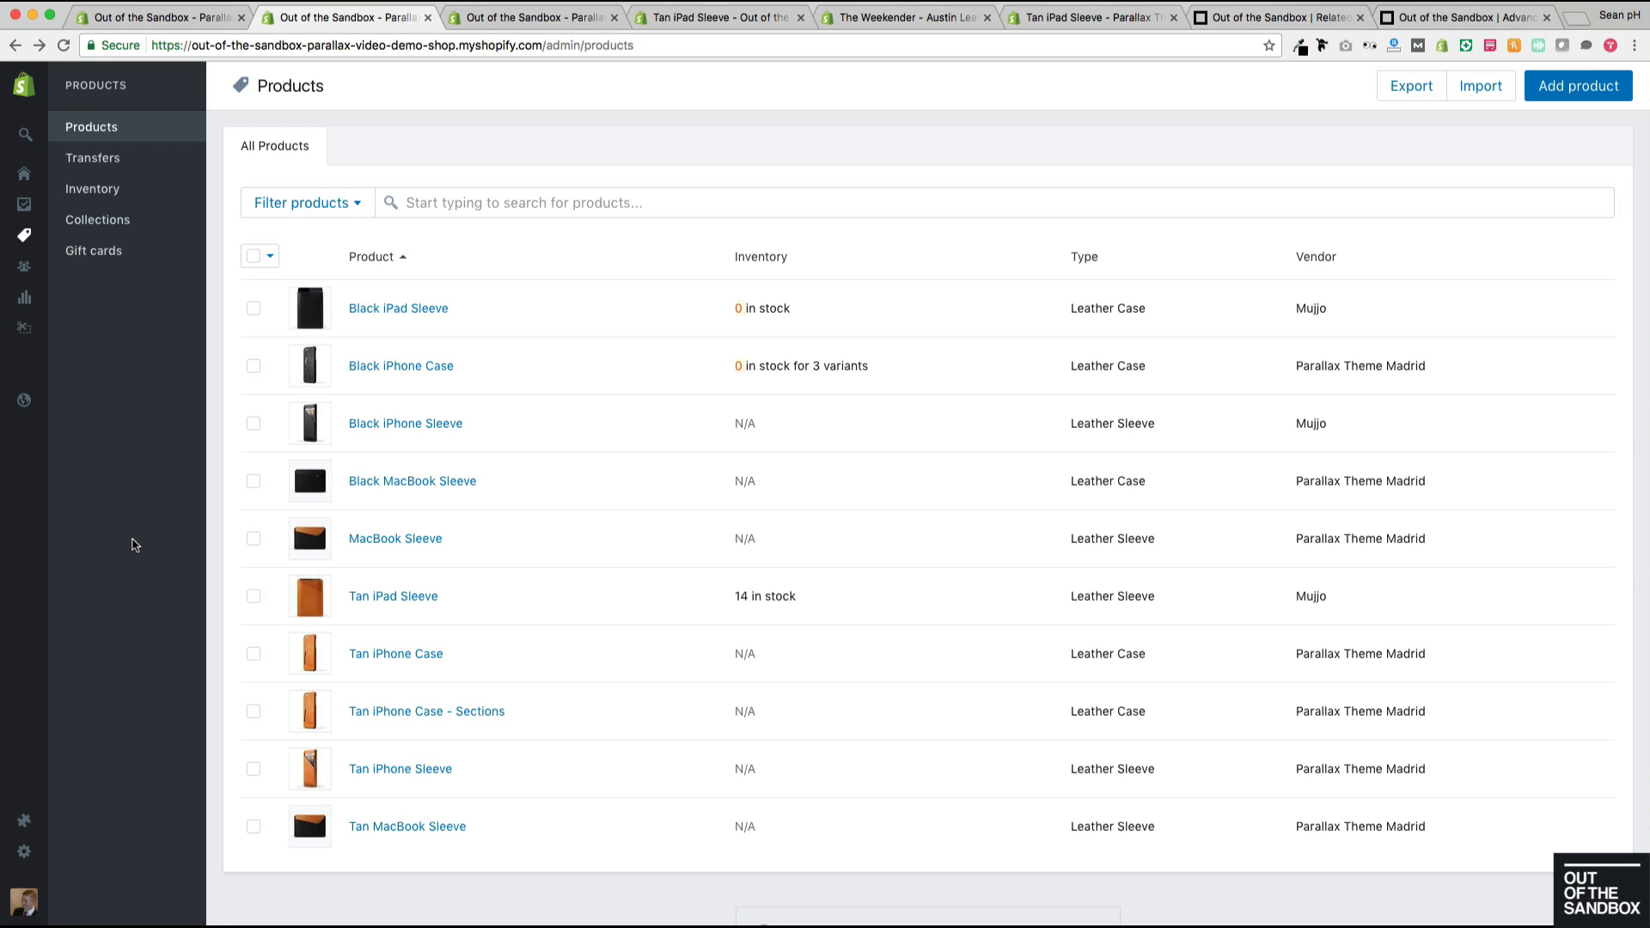
click(393, 548)
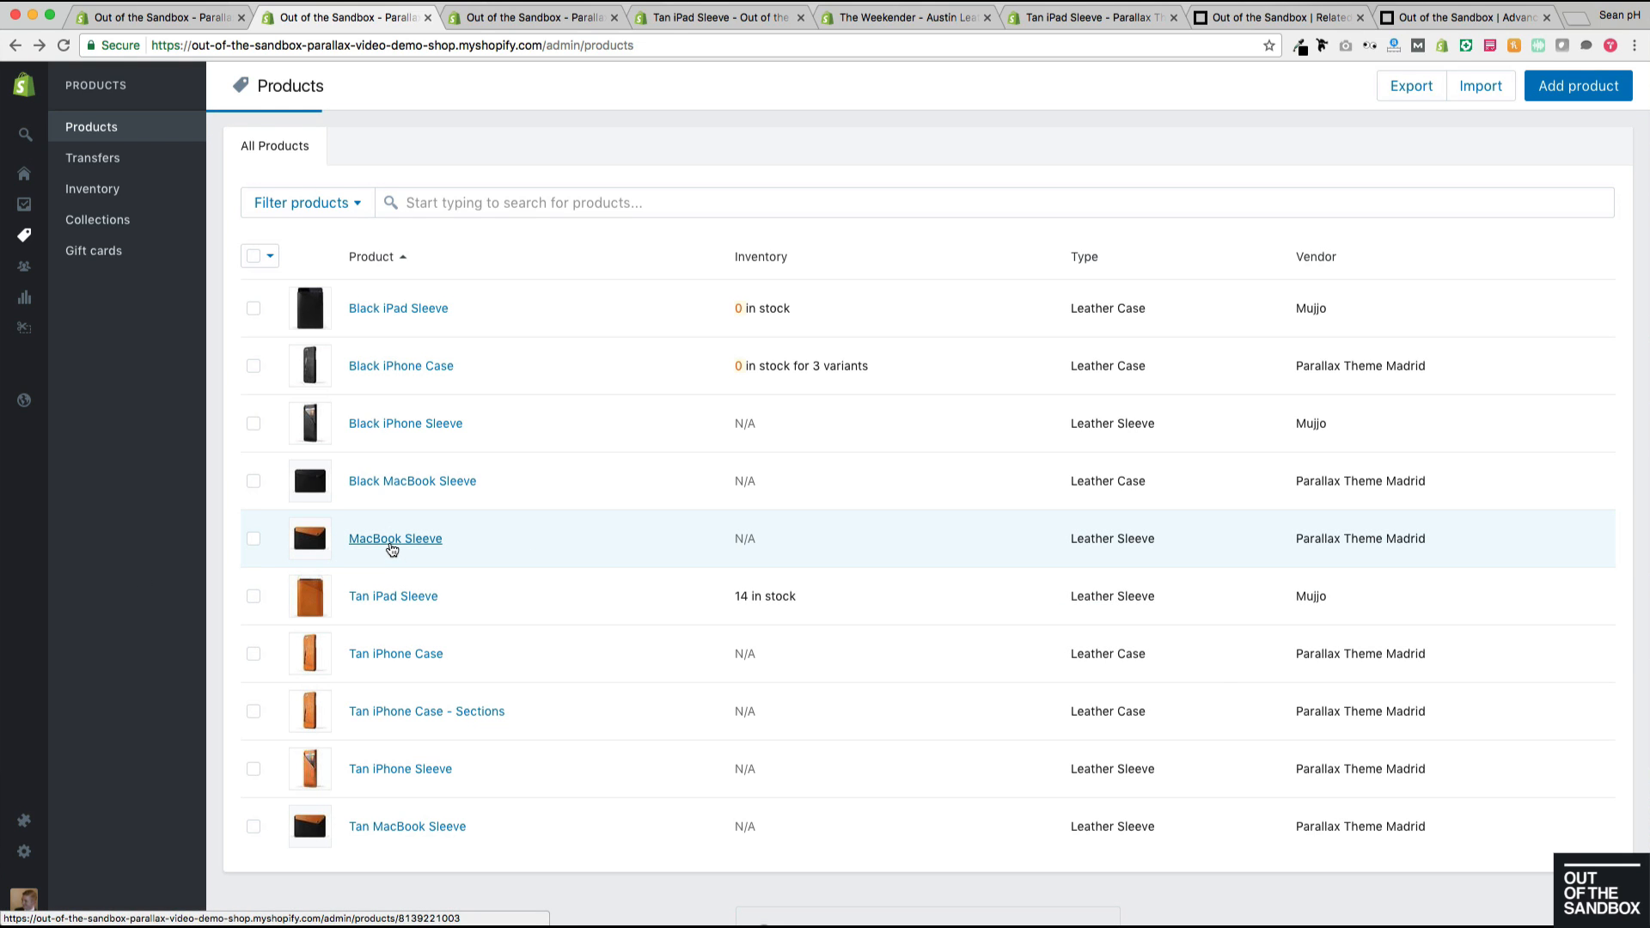
scroll(389, 548, down, 7)
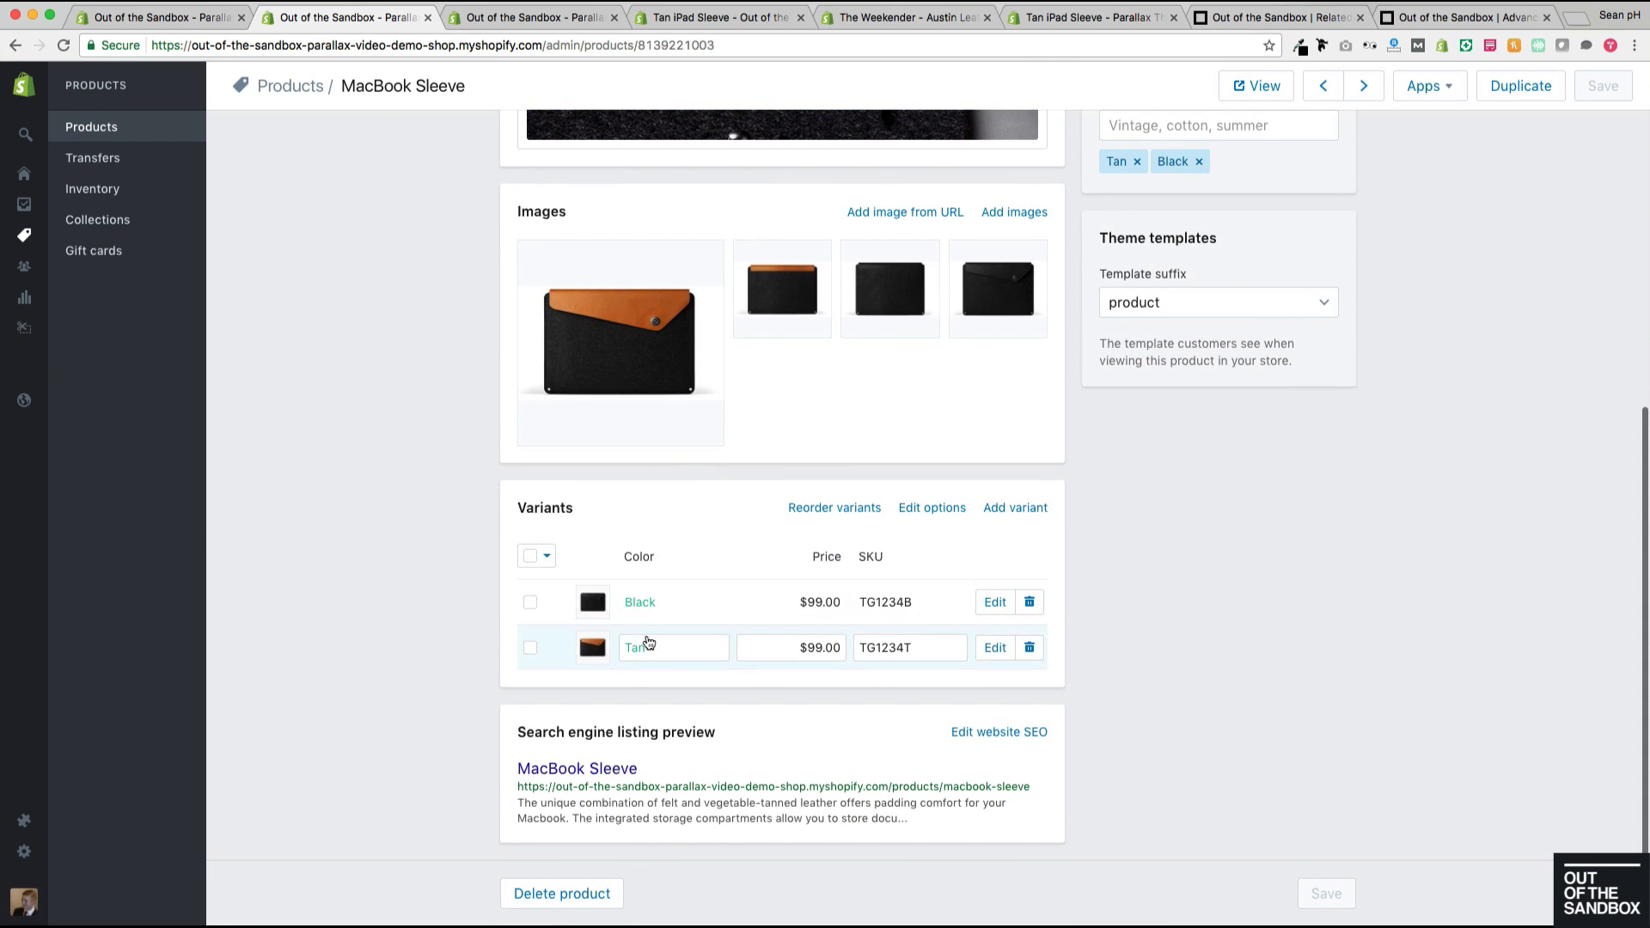
scroll(382, 645, up, 1)
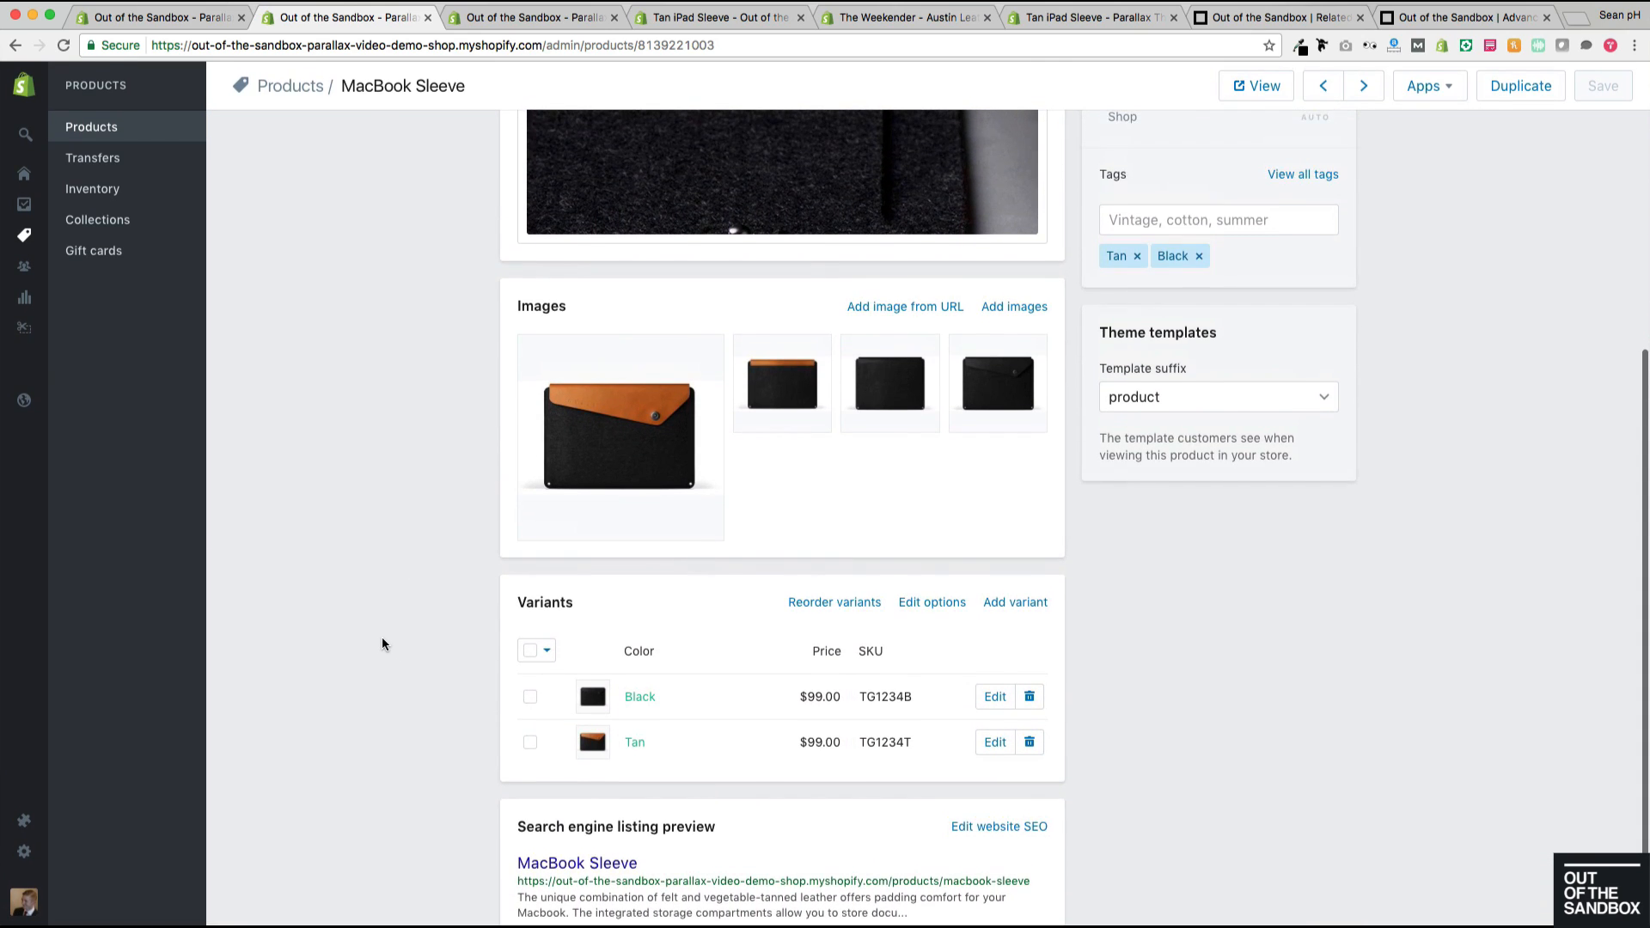
scroll(407, 668, up, 4)
scroll(407, 668, down, 4)
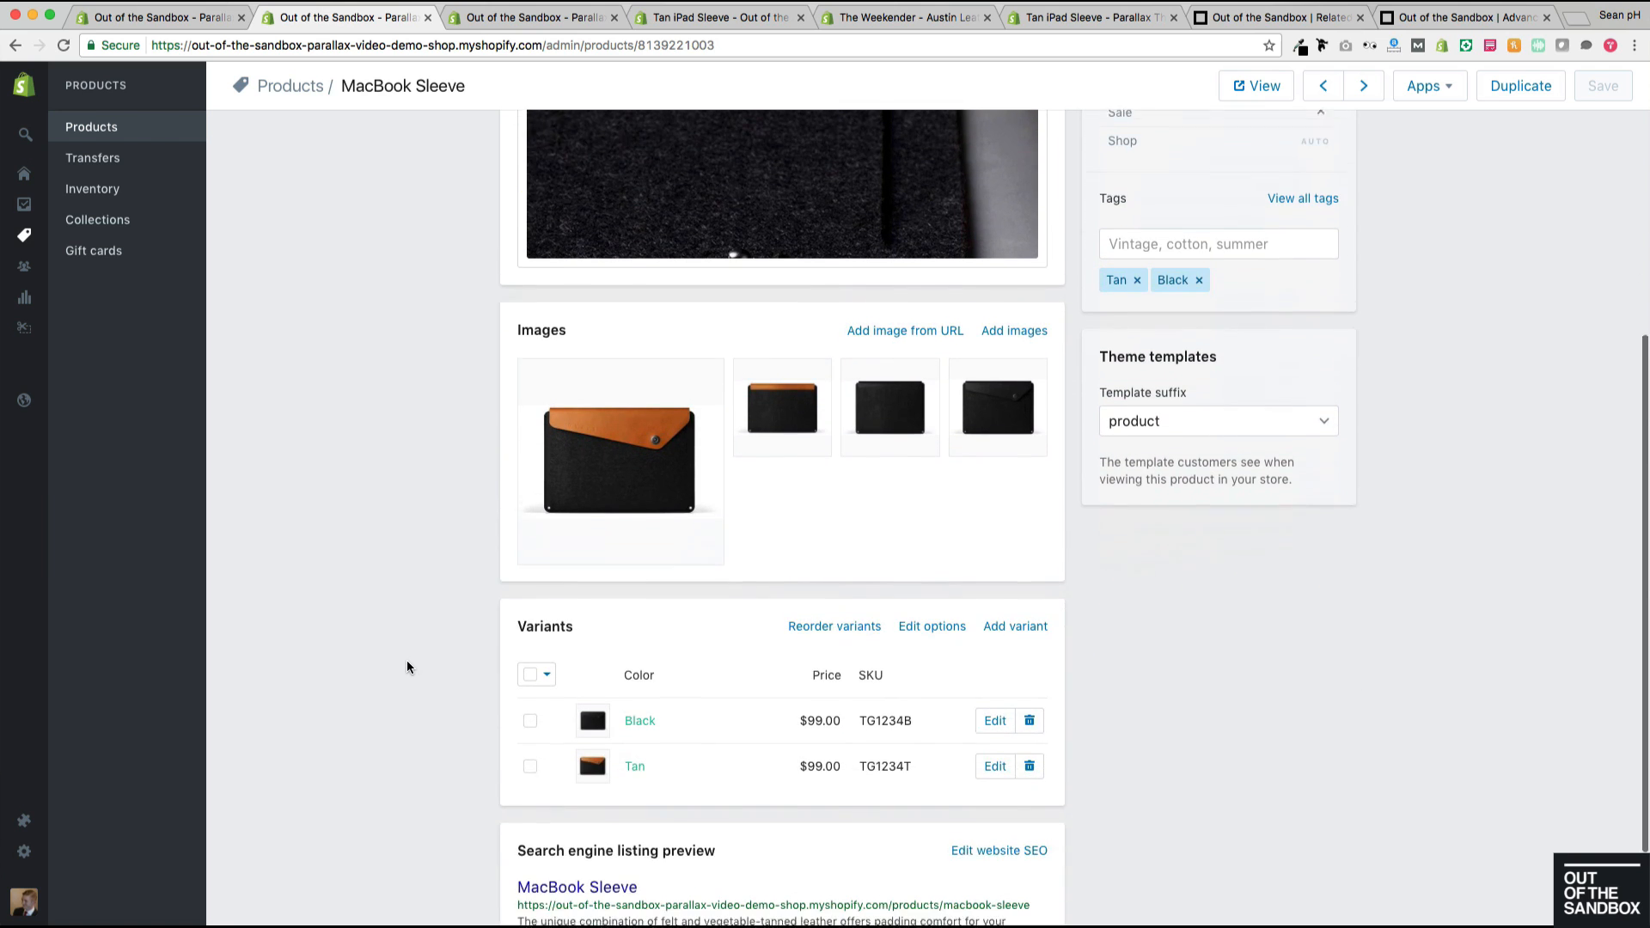
Step: In the theme editor's MacBook Sleeve preview, check the Color choices and set the product form's options style to Color swatches
click(164, 23)
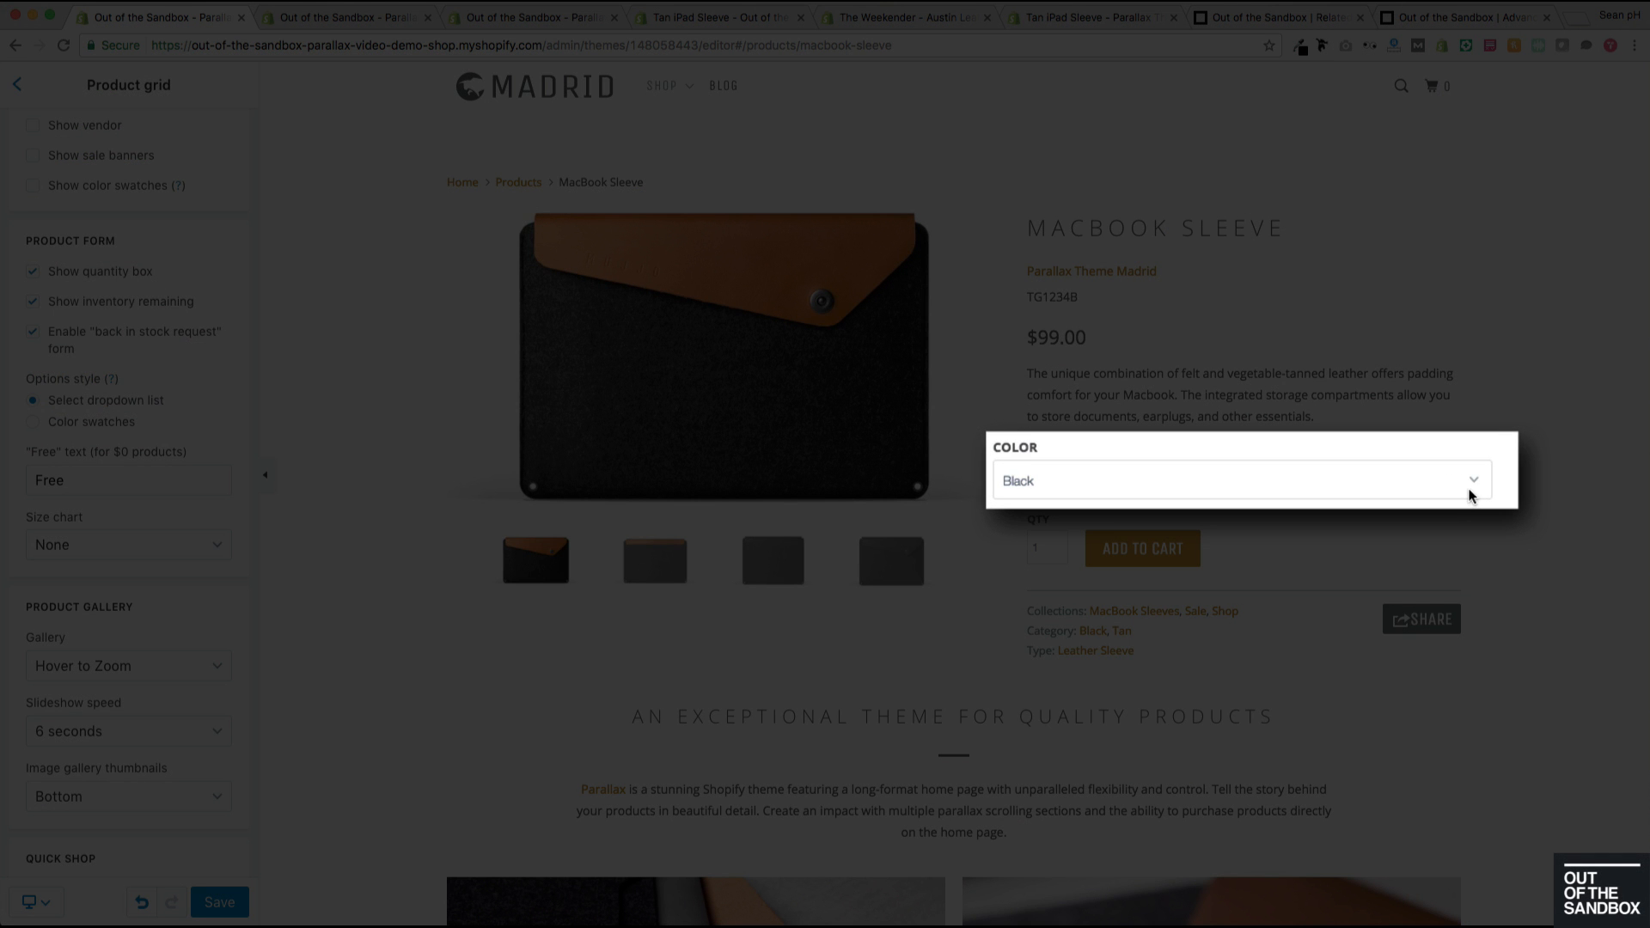
click(1467, 492)
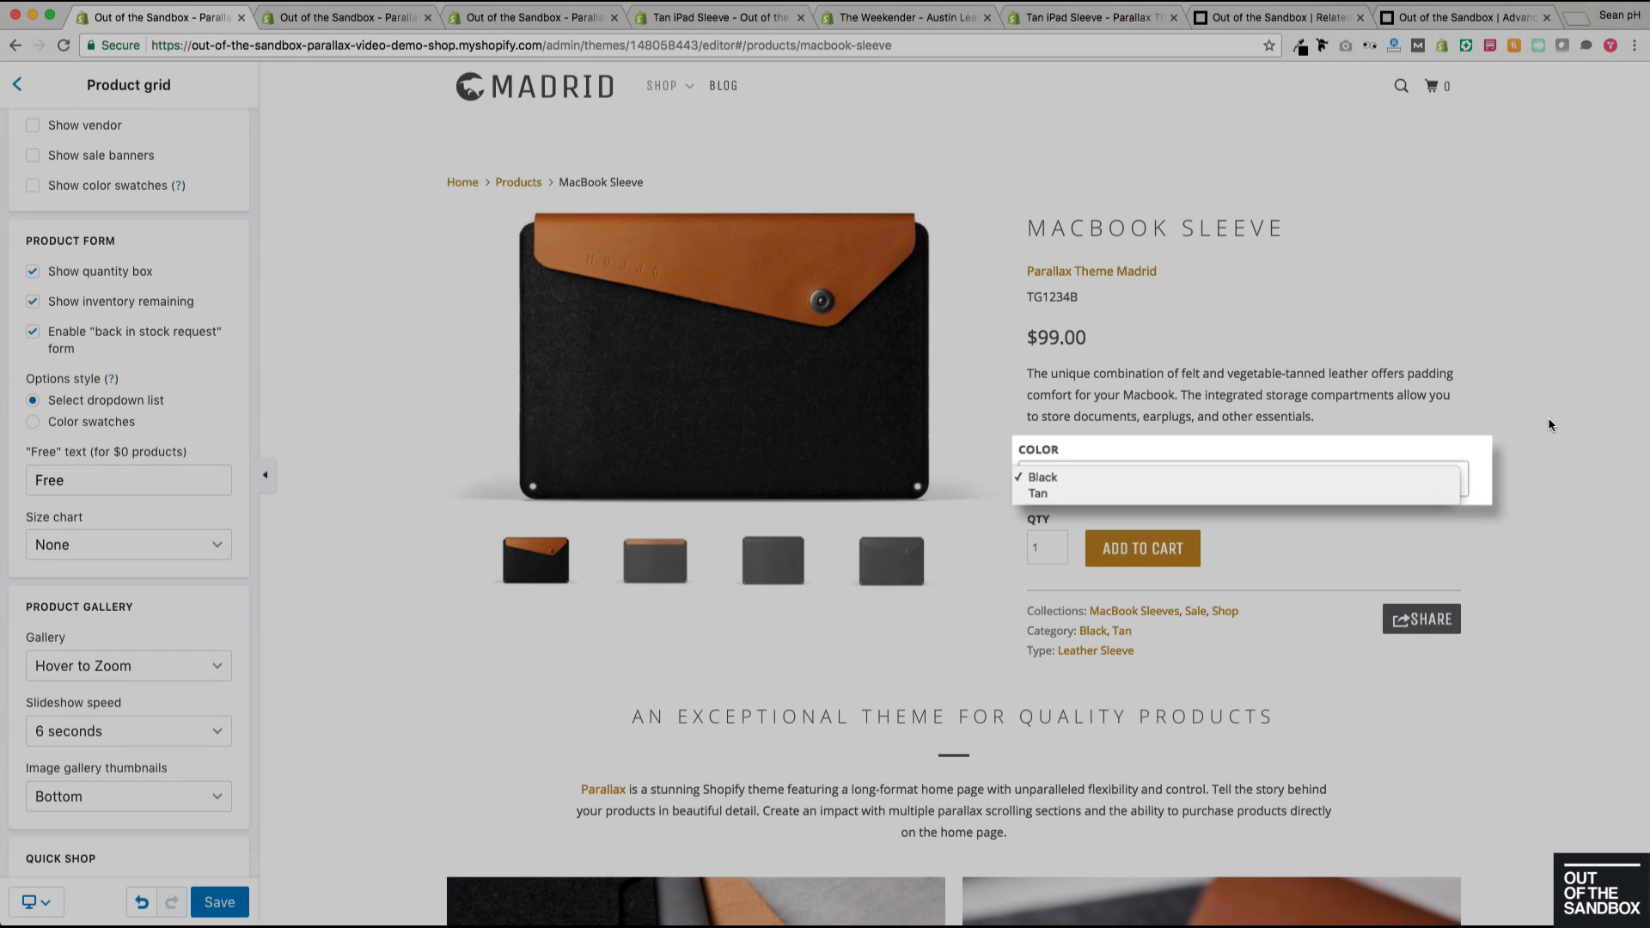
click(1548, 418)
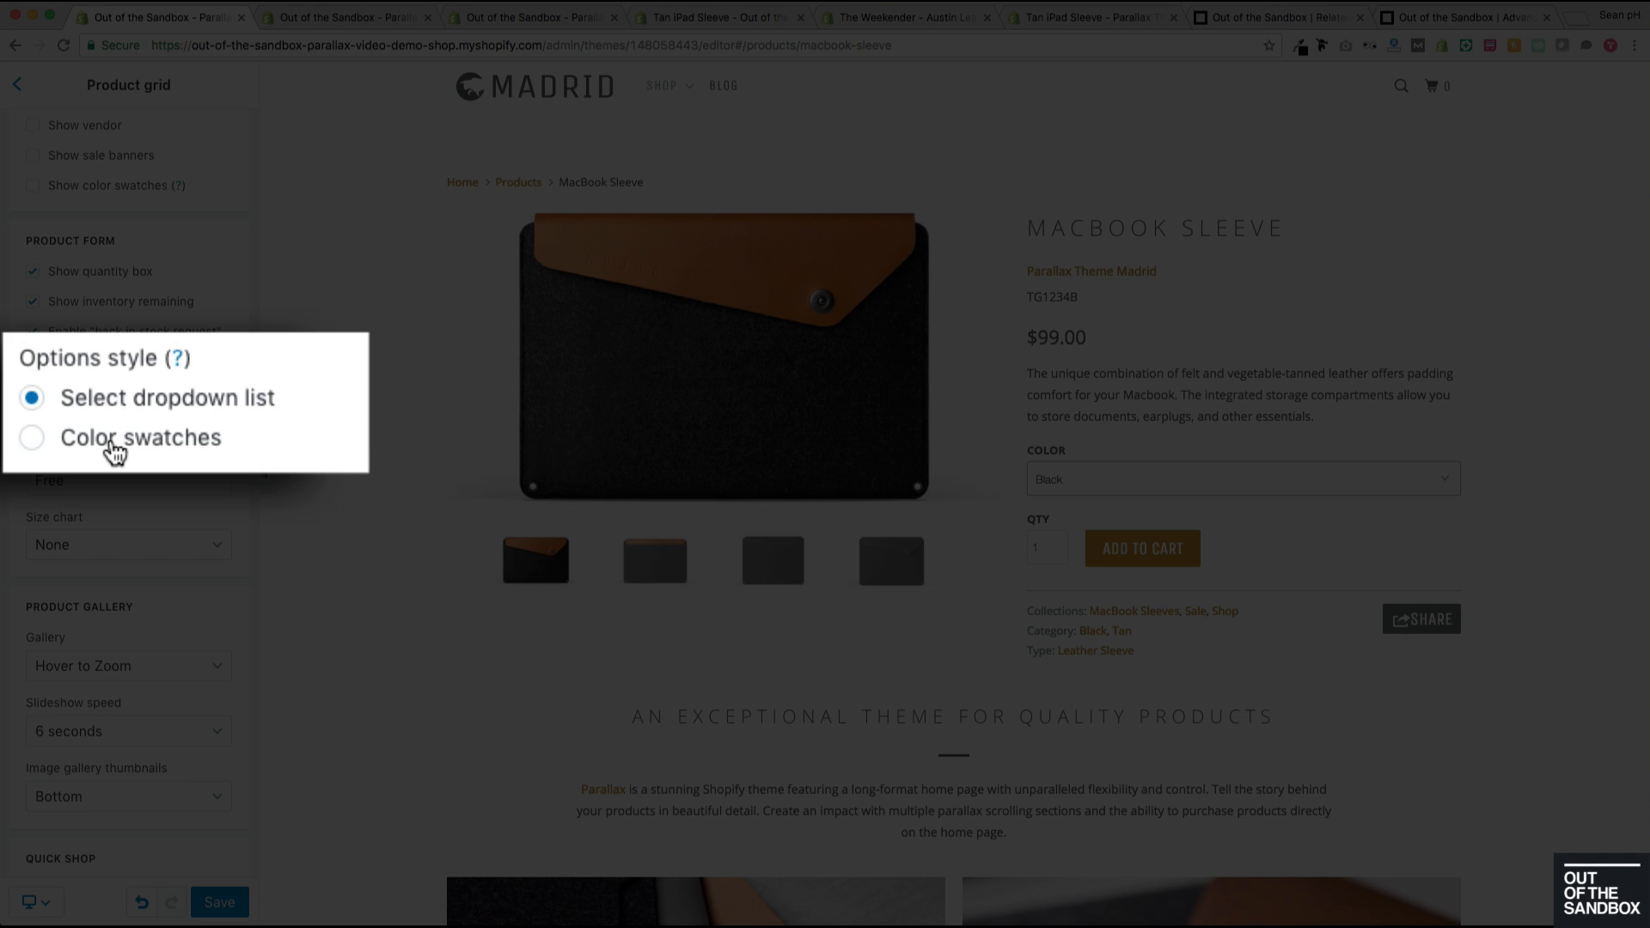
click(114, 446)
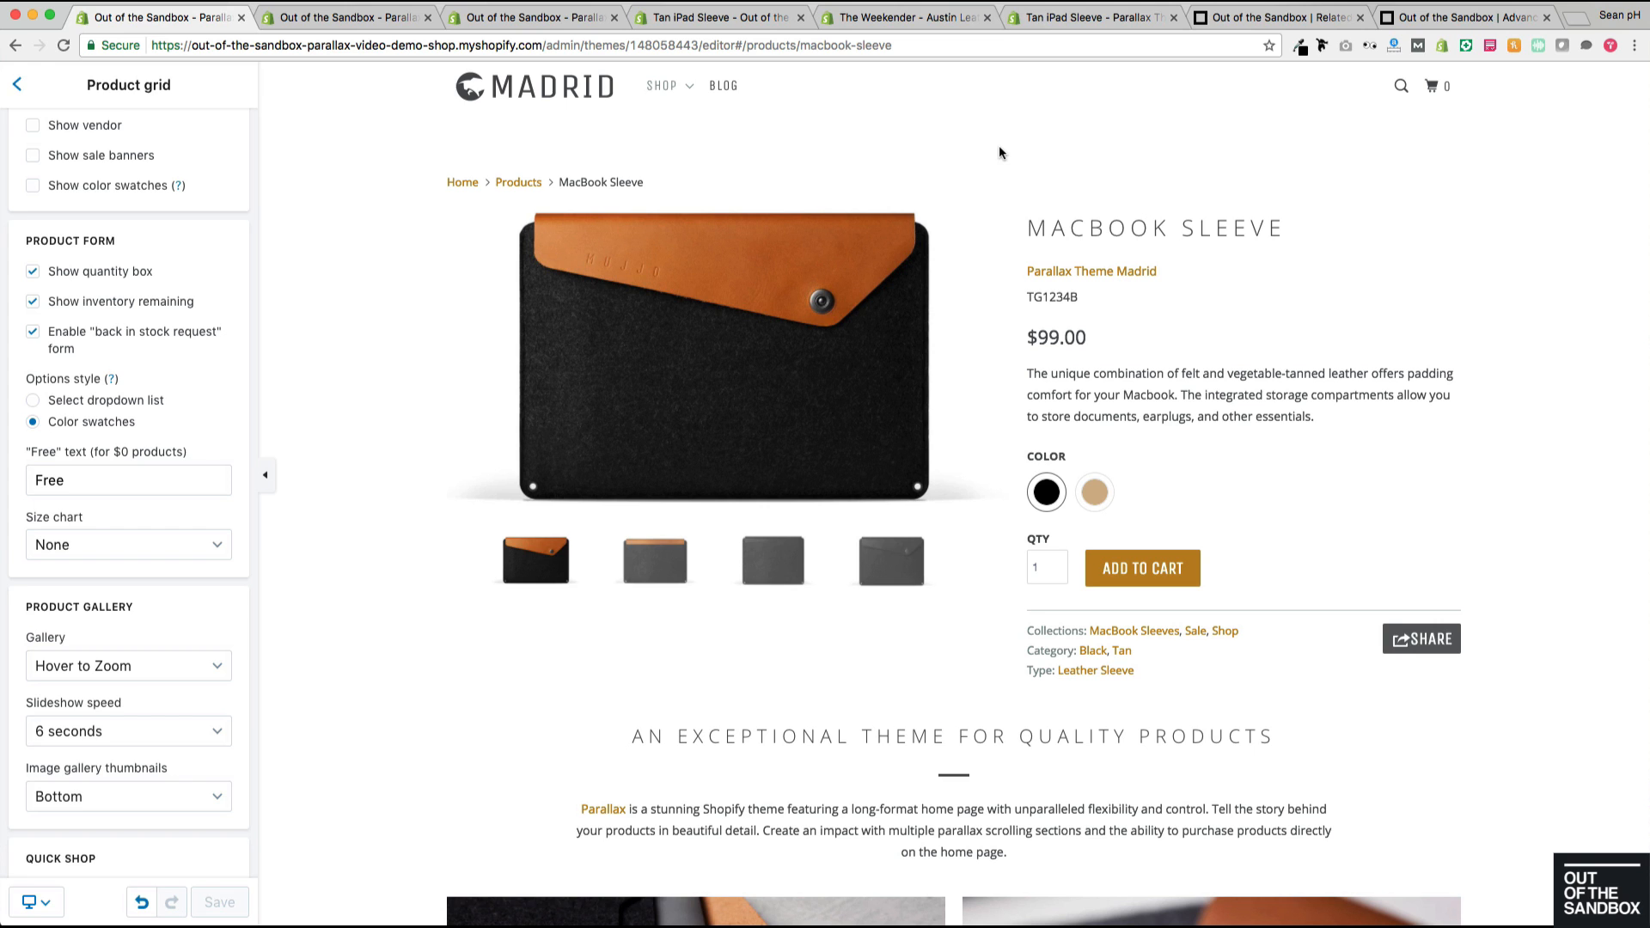
Step: Enlarge the tan MacBook Sleeve image and capture a small square screenshot of its tan leather
click(736, 336)
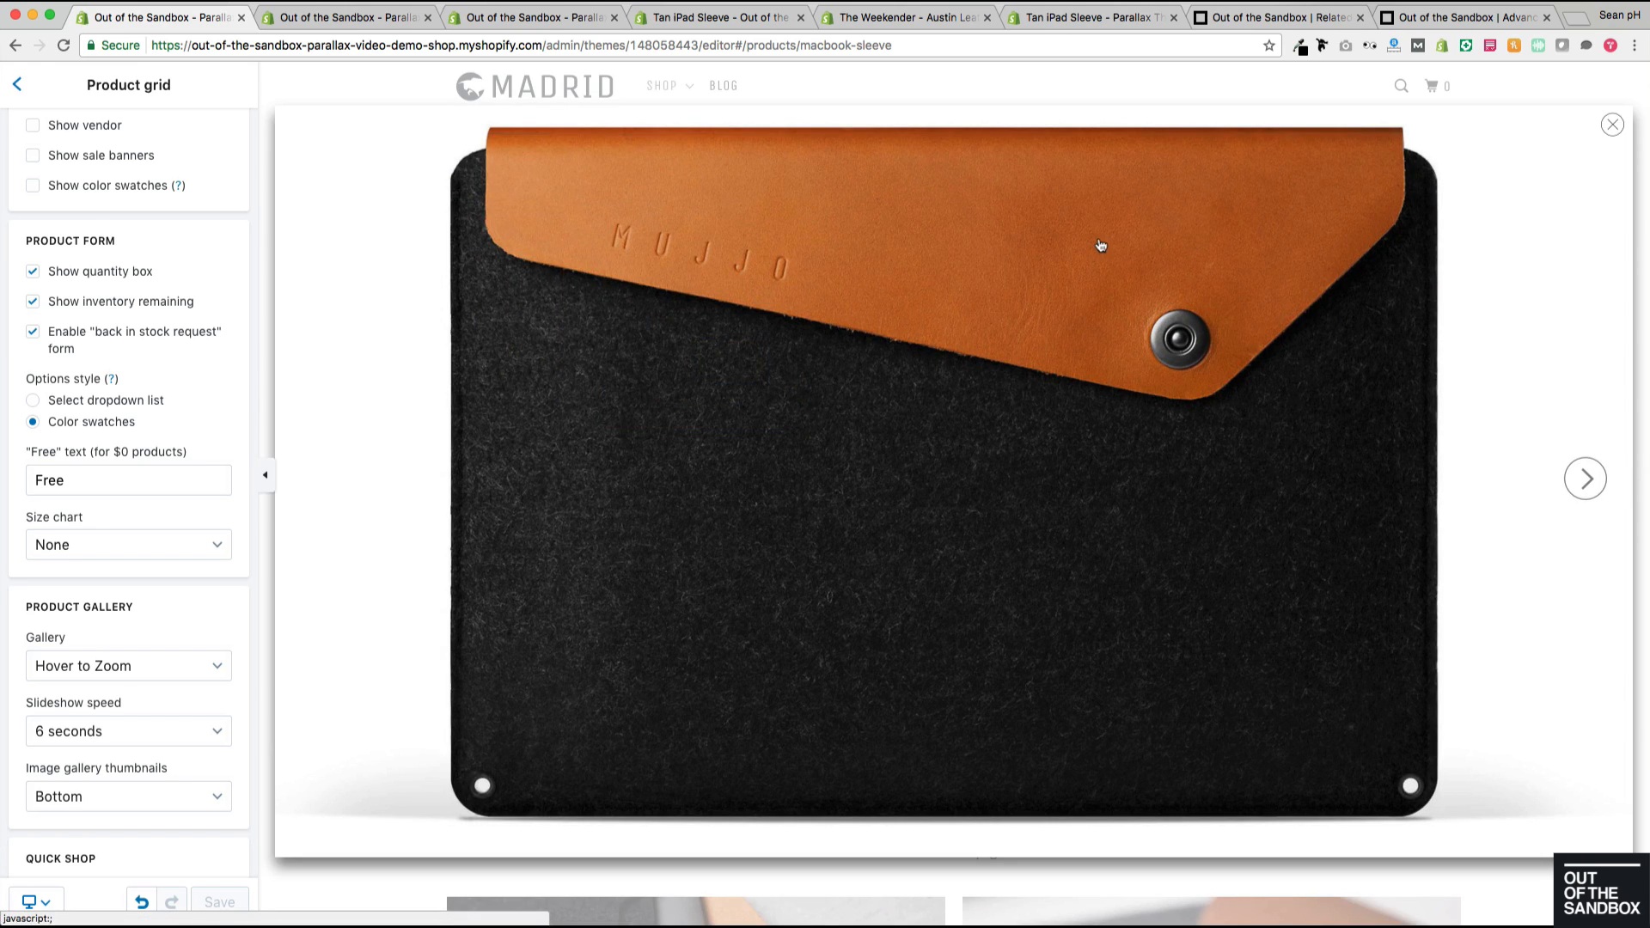
key(super+shift+4)
drag(876, 183, 915, 229)
click(1603, 162)
Step: Enlarge the all-black MacBook Sleeve image from the gallery and capture a small square screenshot of its black material
click(900, 580)
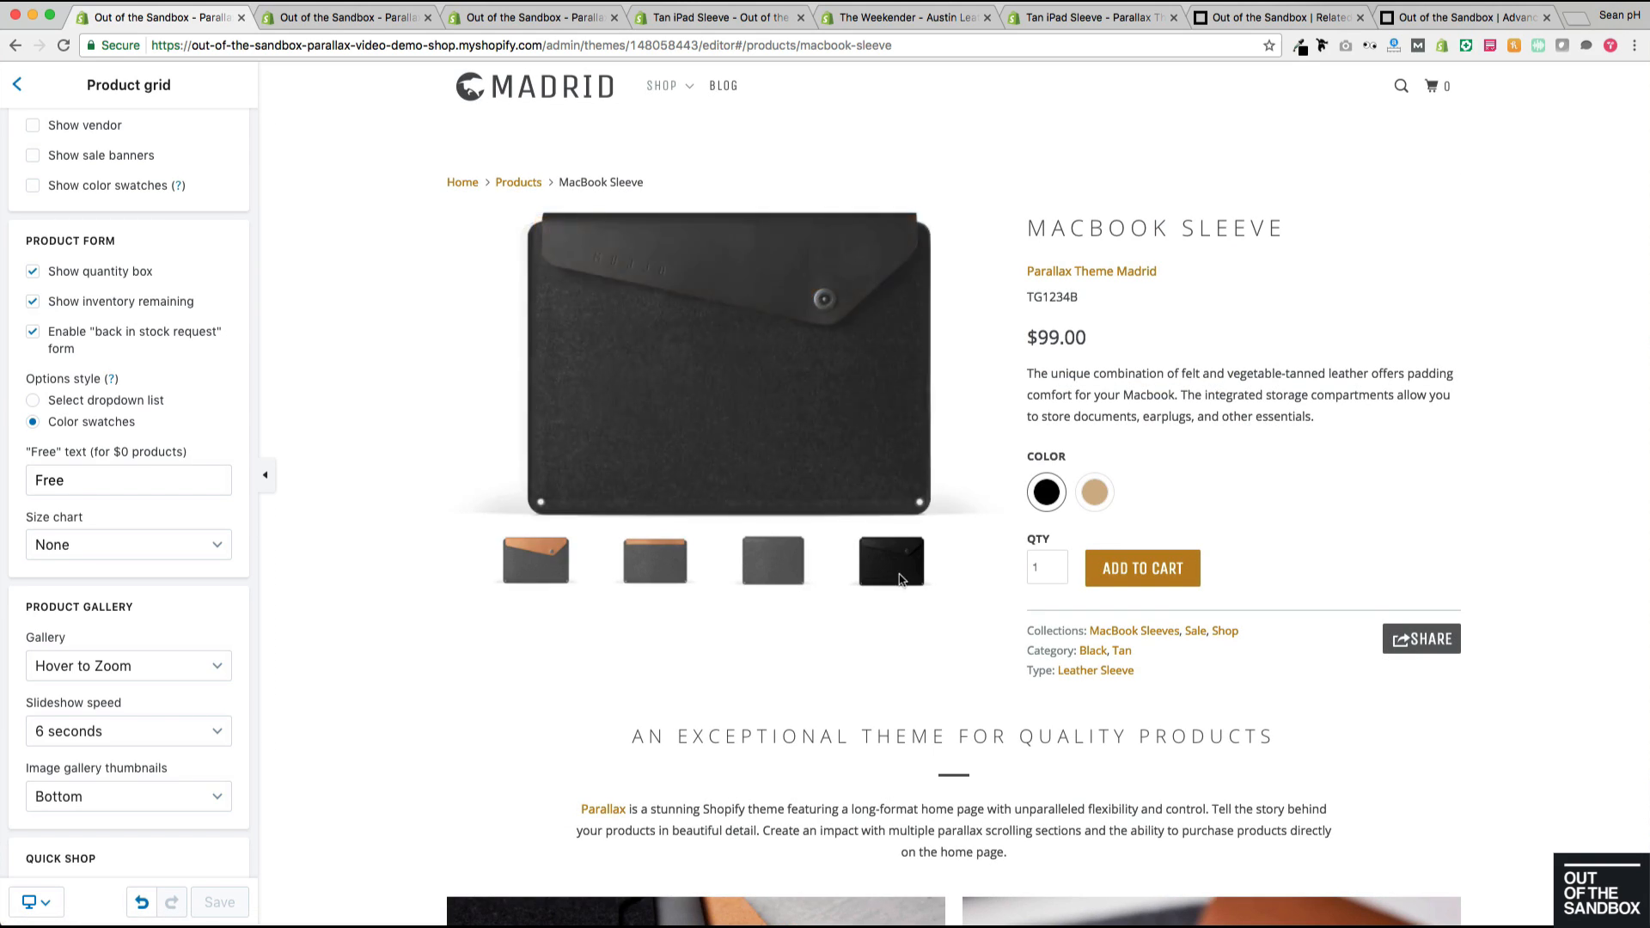
click(792, 394)
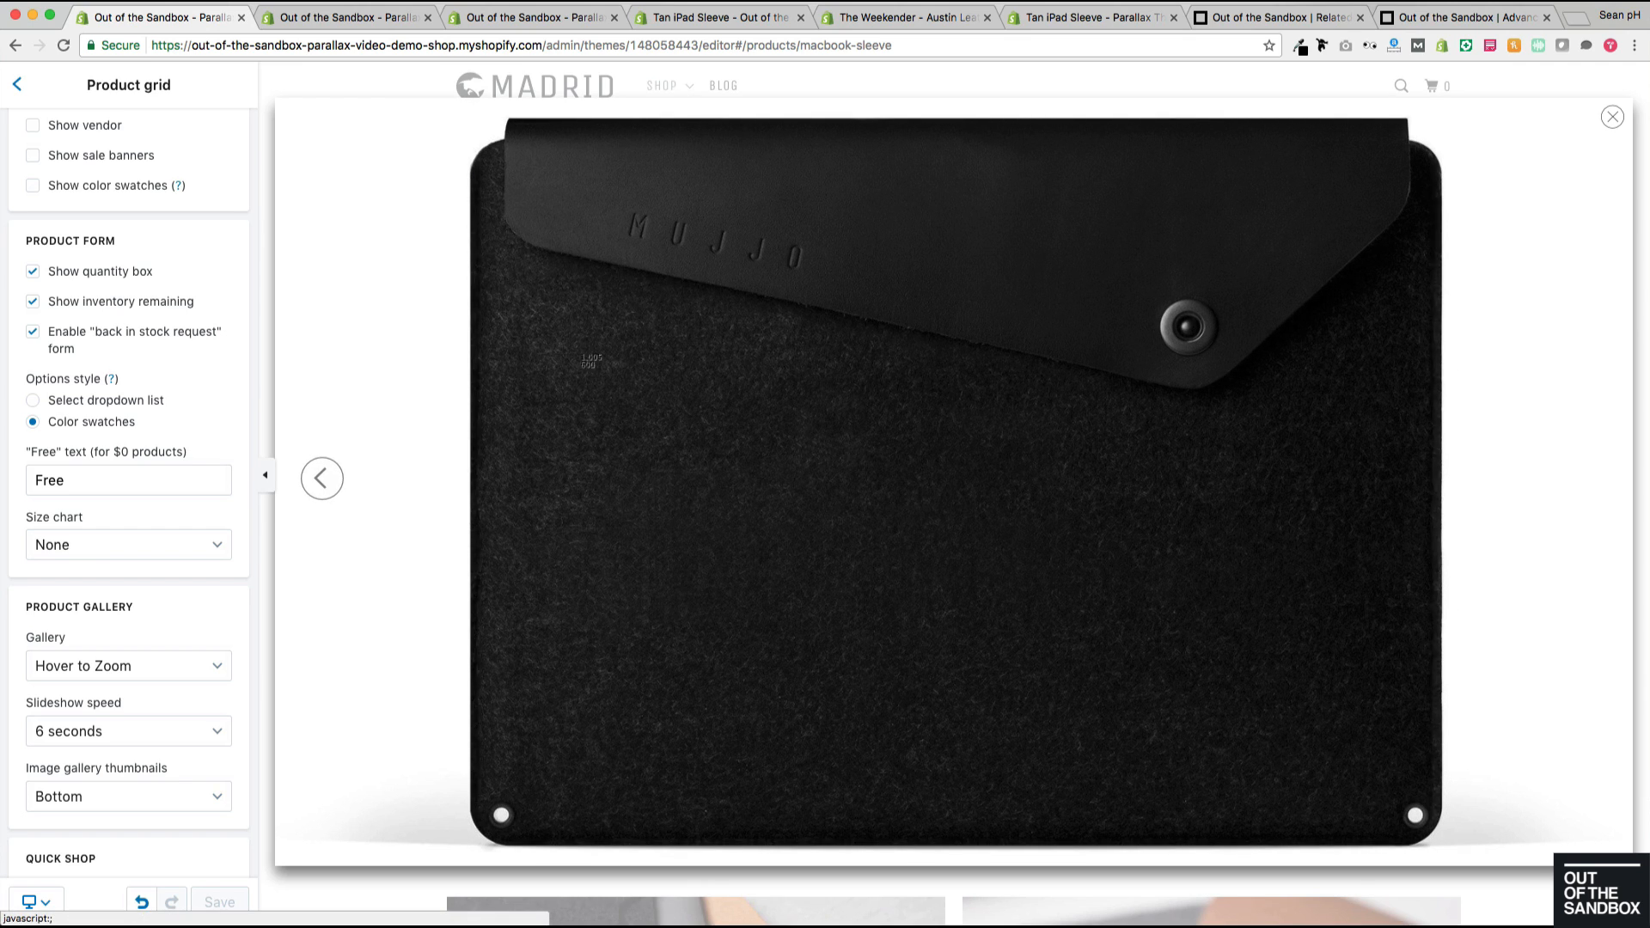
drag(533, 301, 574, 263)
click(1613, 119)
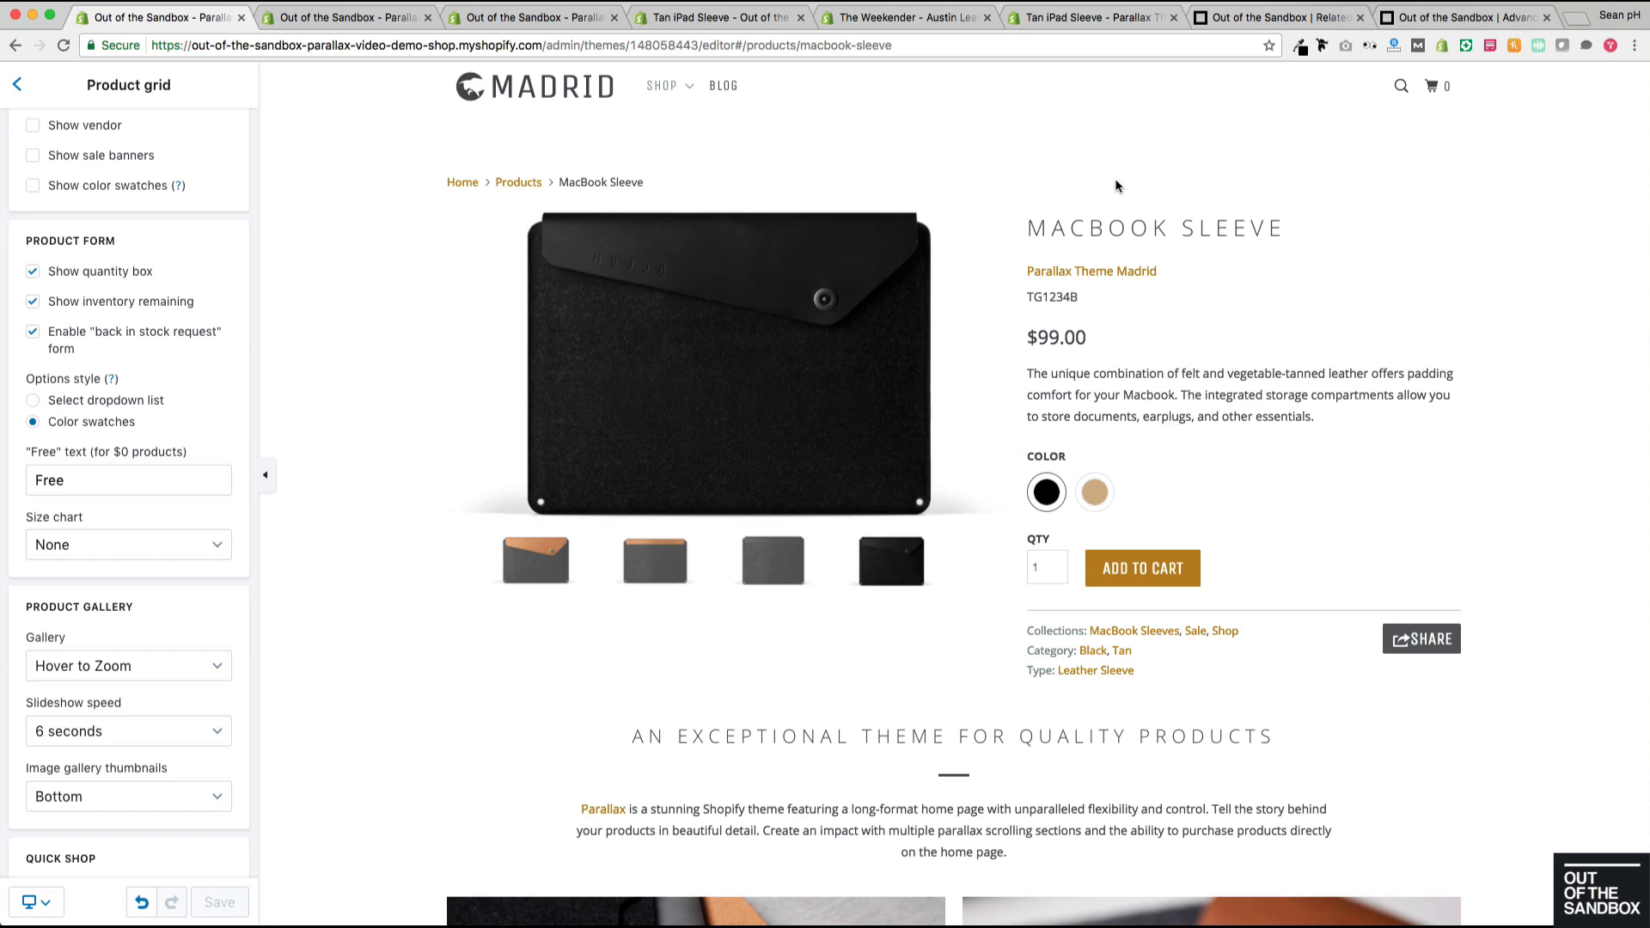
Step: Switch to Finder and rename the two new Desktop screenshots, the dark one as black and the orange one as tan
key(super+Tab)
key(super+Tab)
key(super+Tab)
key(super+Tab)
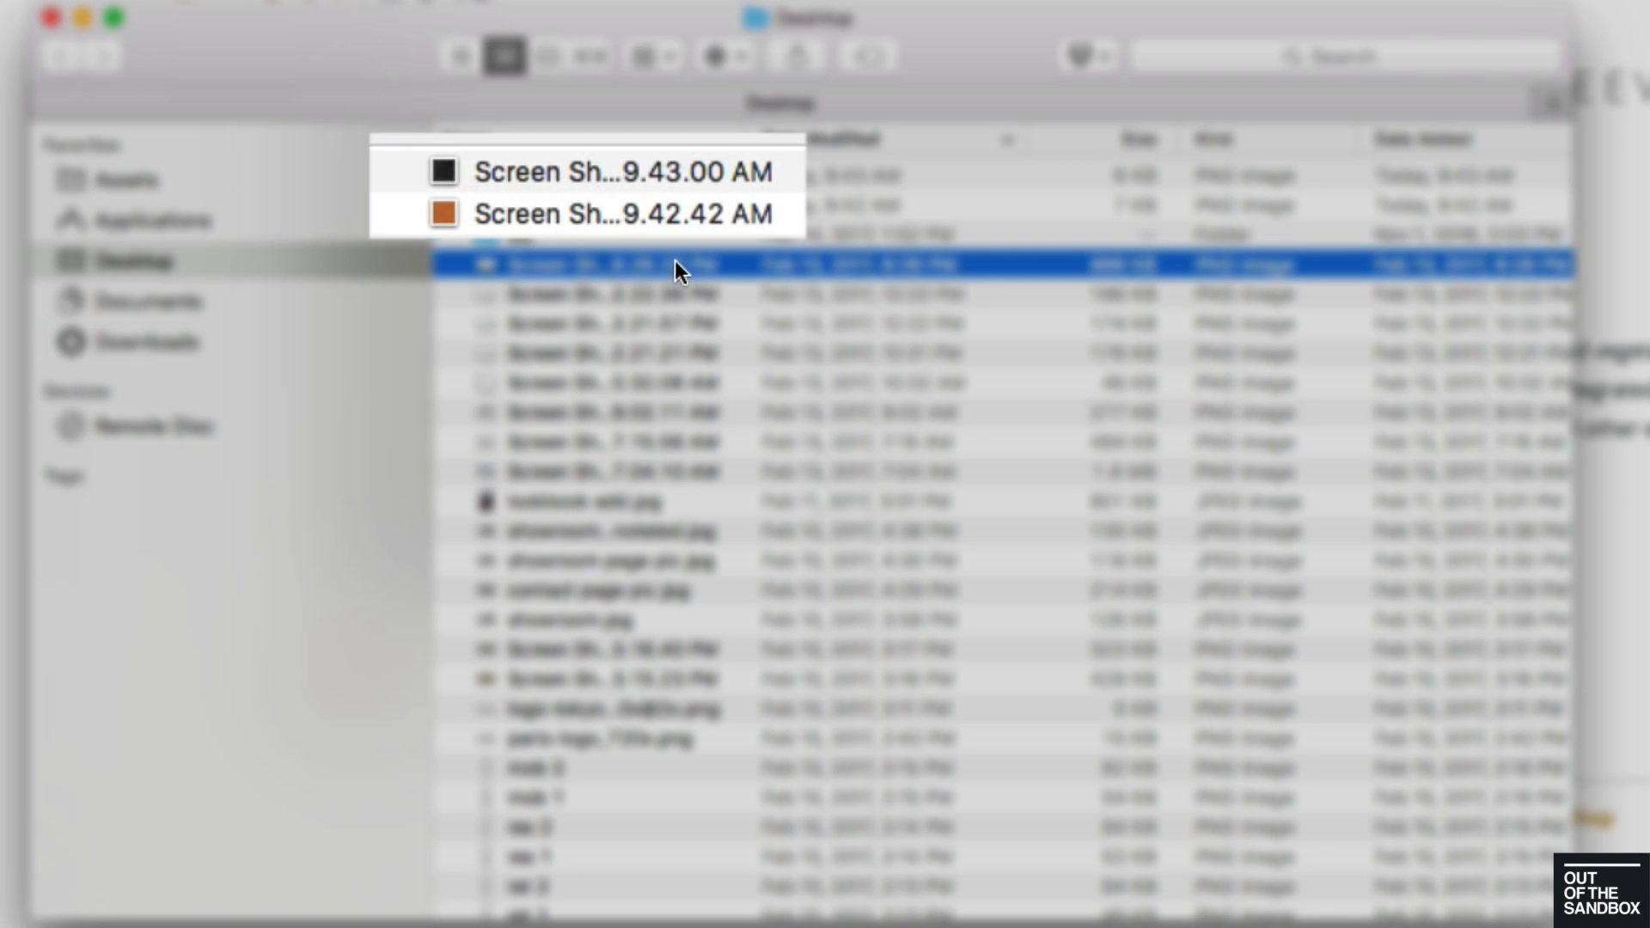
click(606, 164)
key(Return)
text(black)
key(Return)
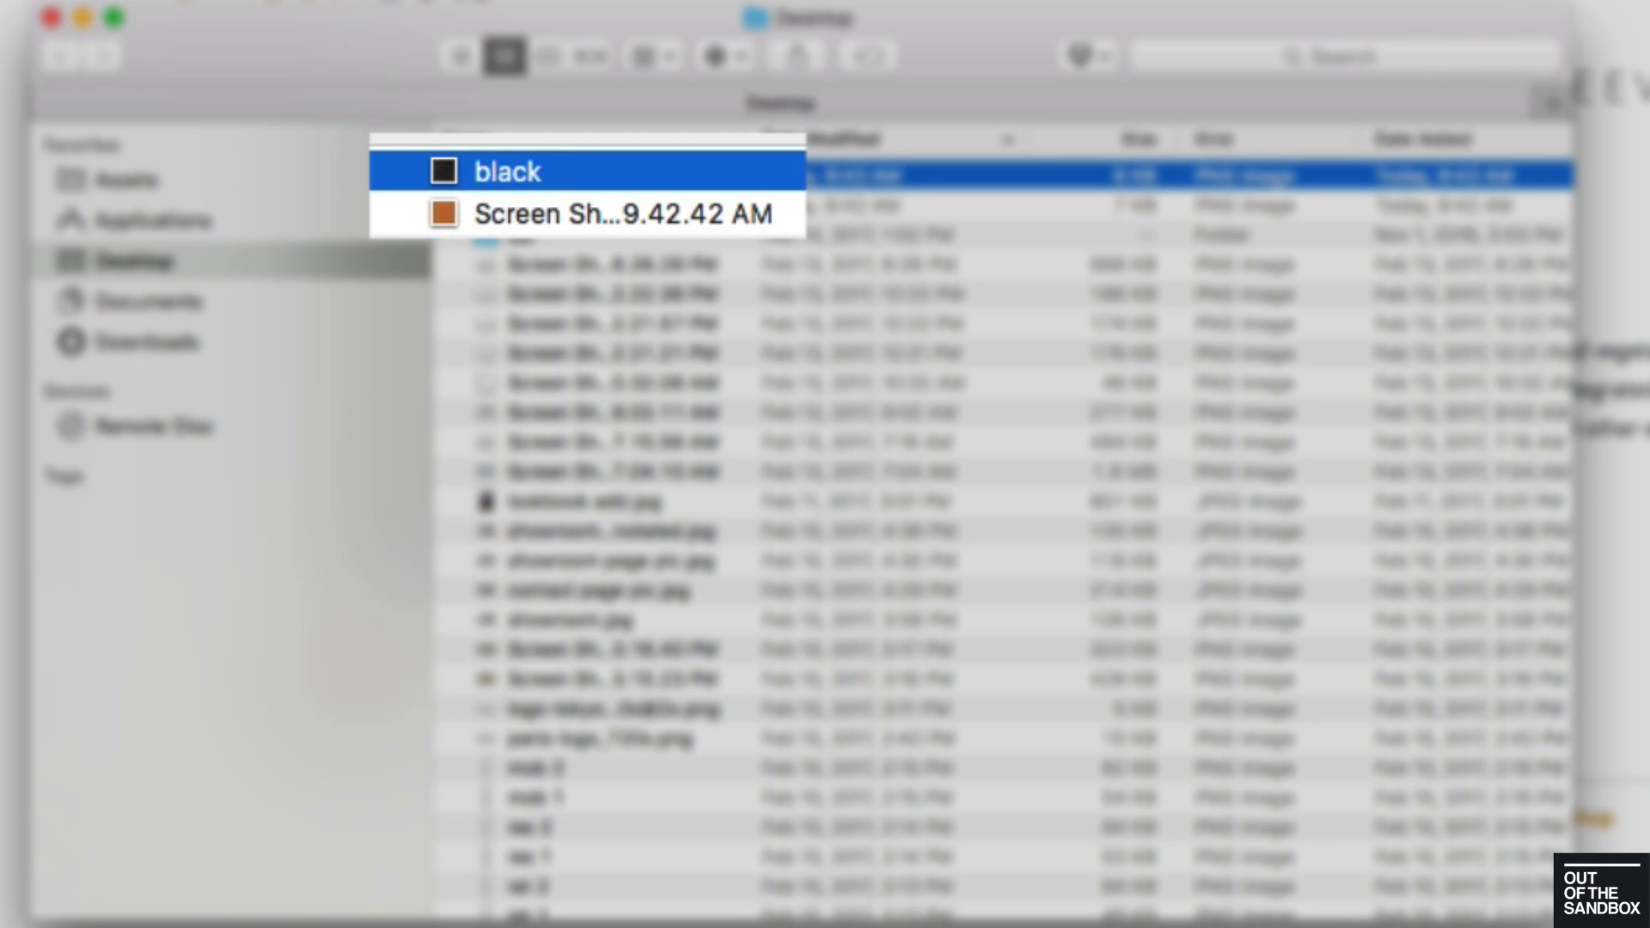
click(487, 209)
key(Return)
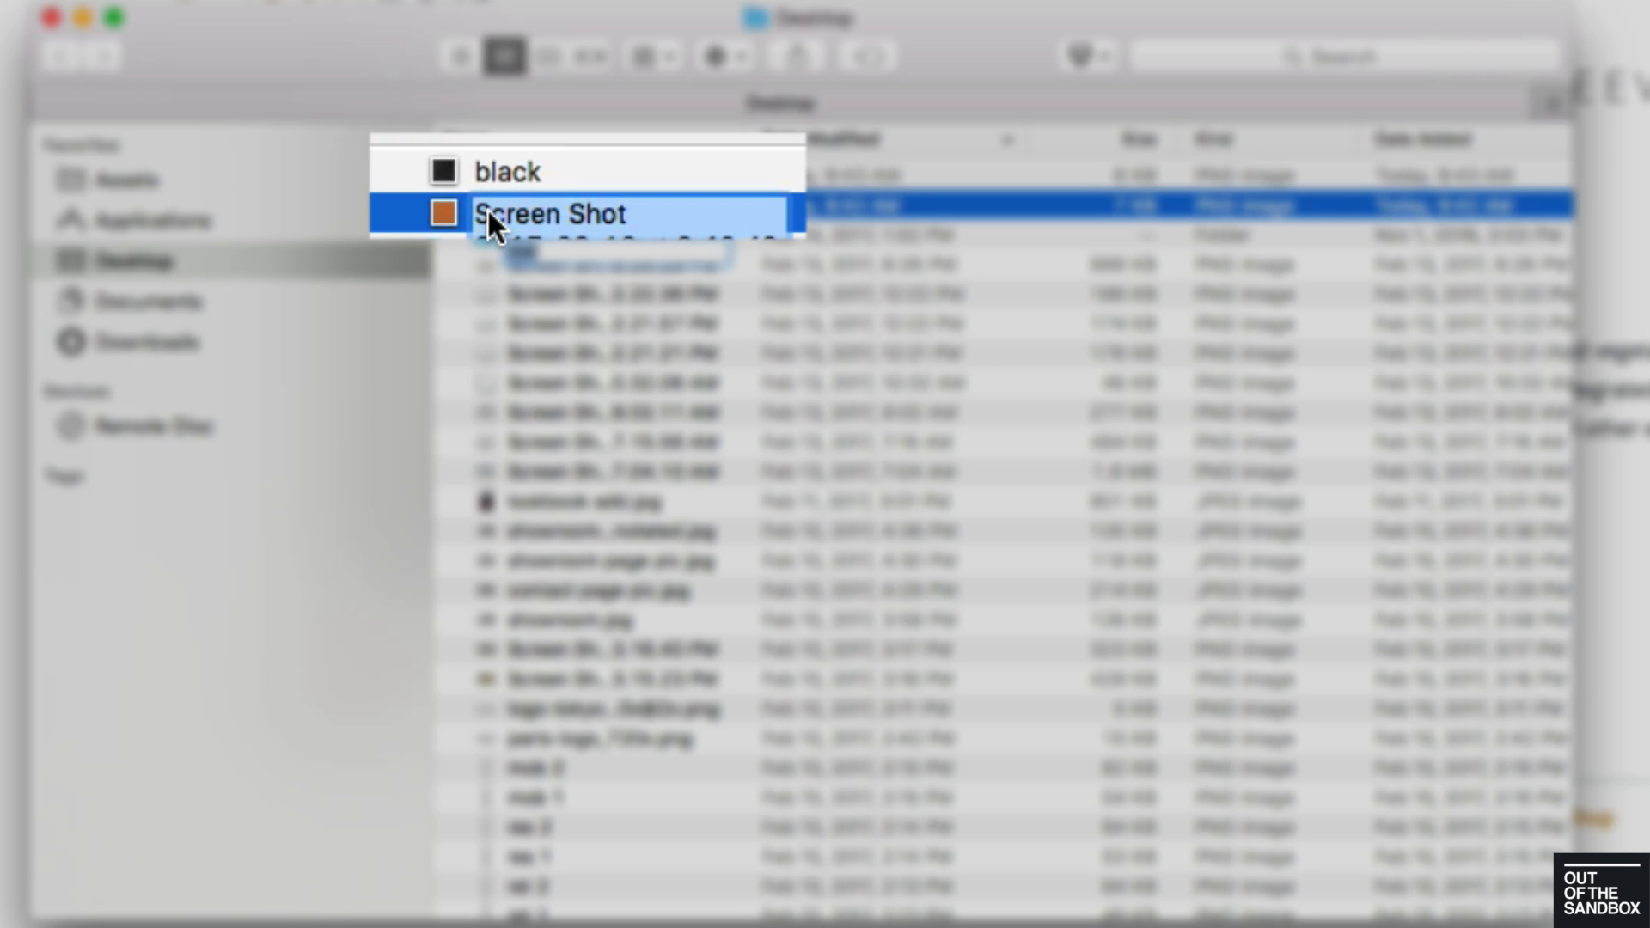
text(tan)
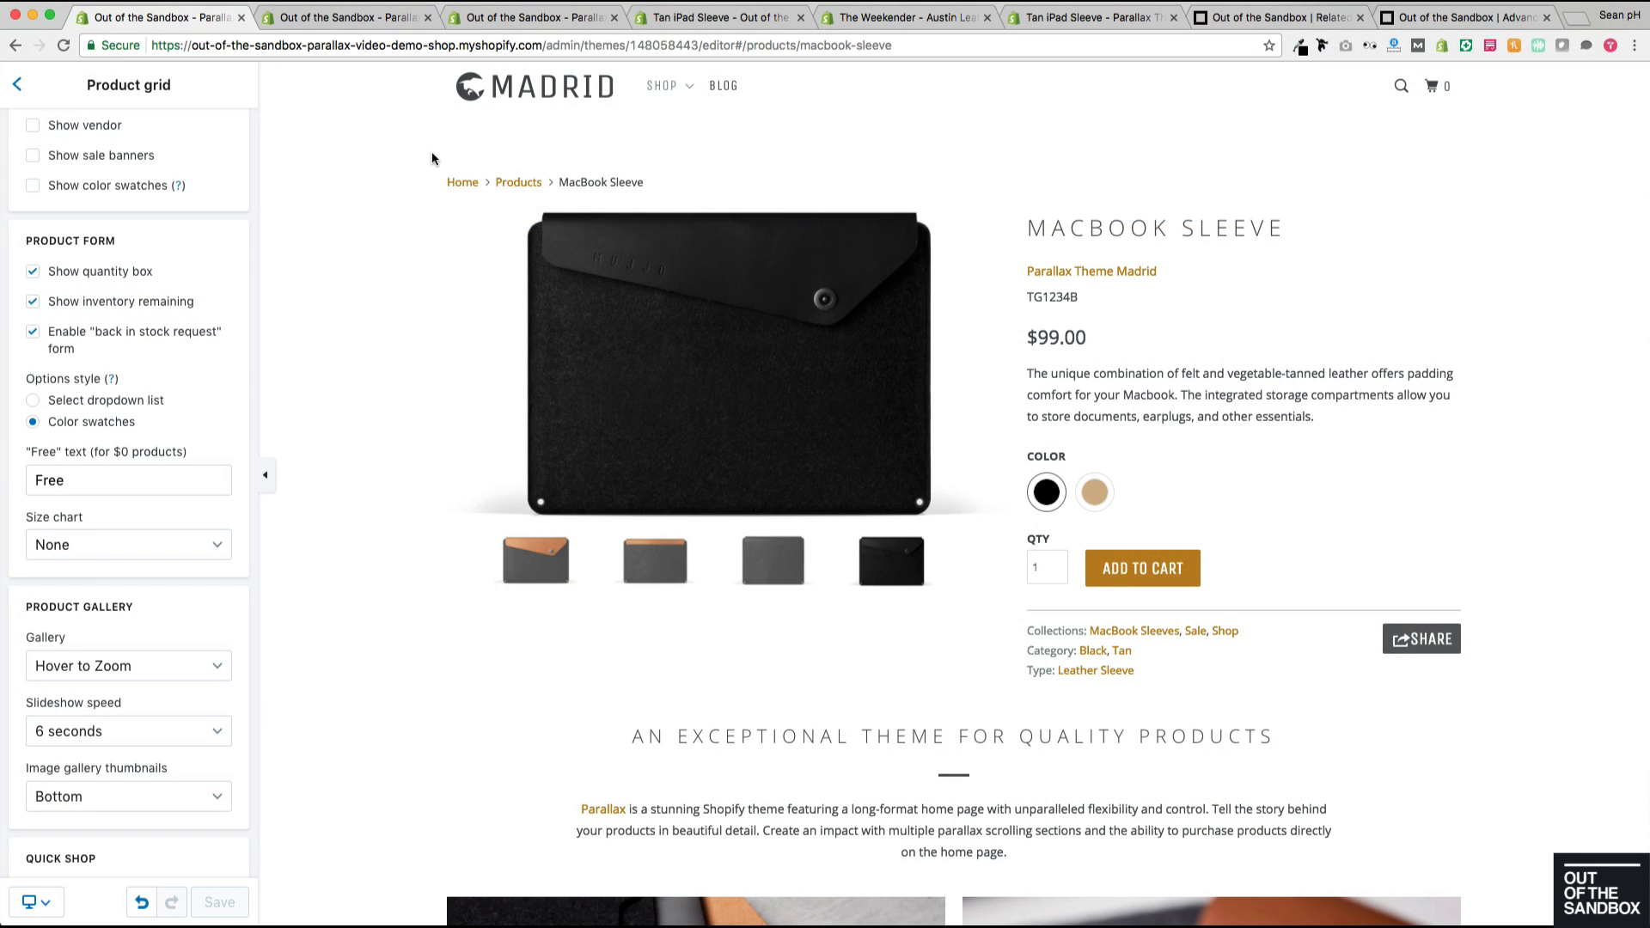
Step: Return to the store admin in the browser and open the Parallax Product Page Demo theme's HTML/CSS for editing
click(365, 21)
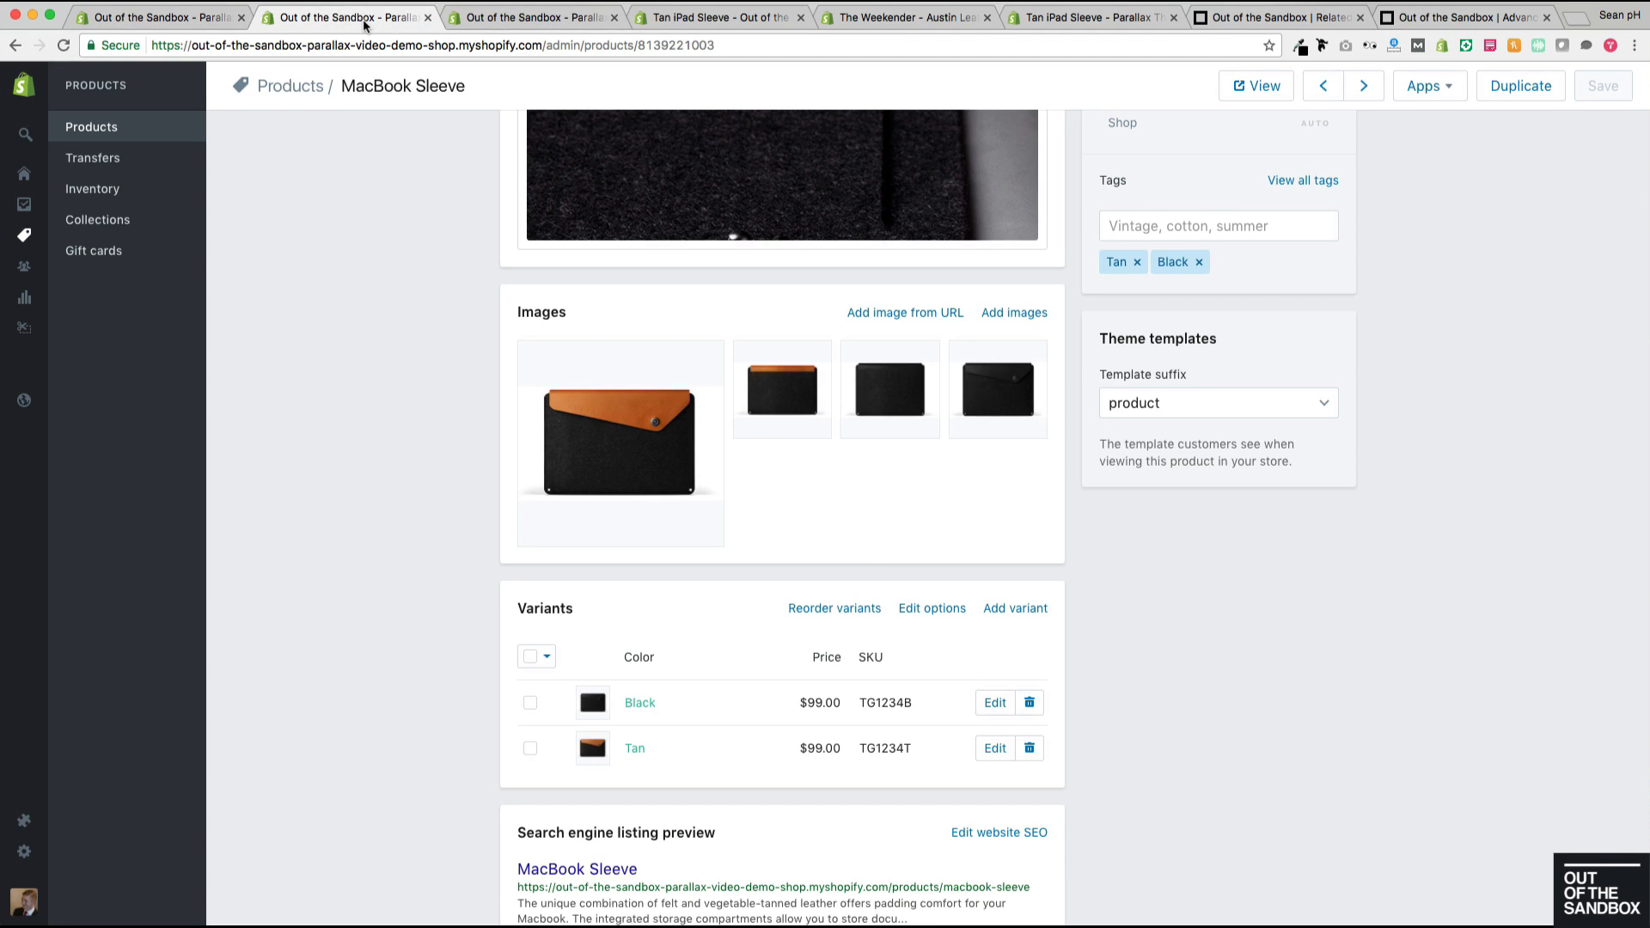
click(26, 402)
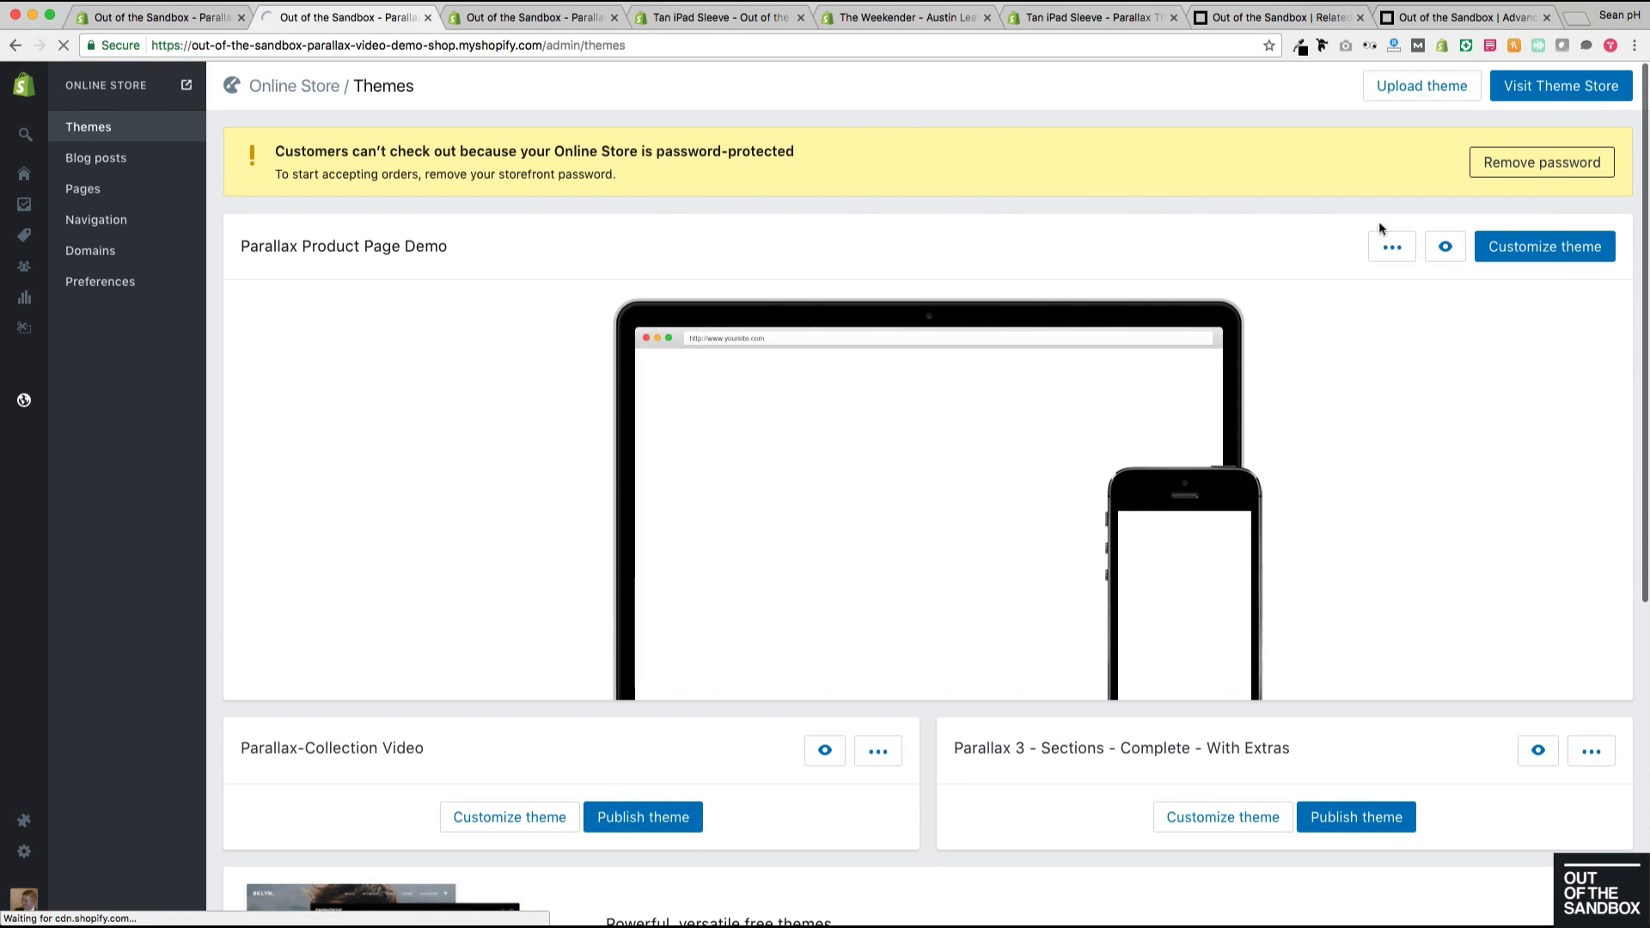
click(1393, 249)
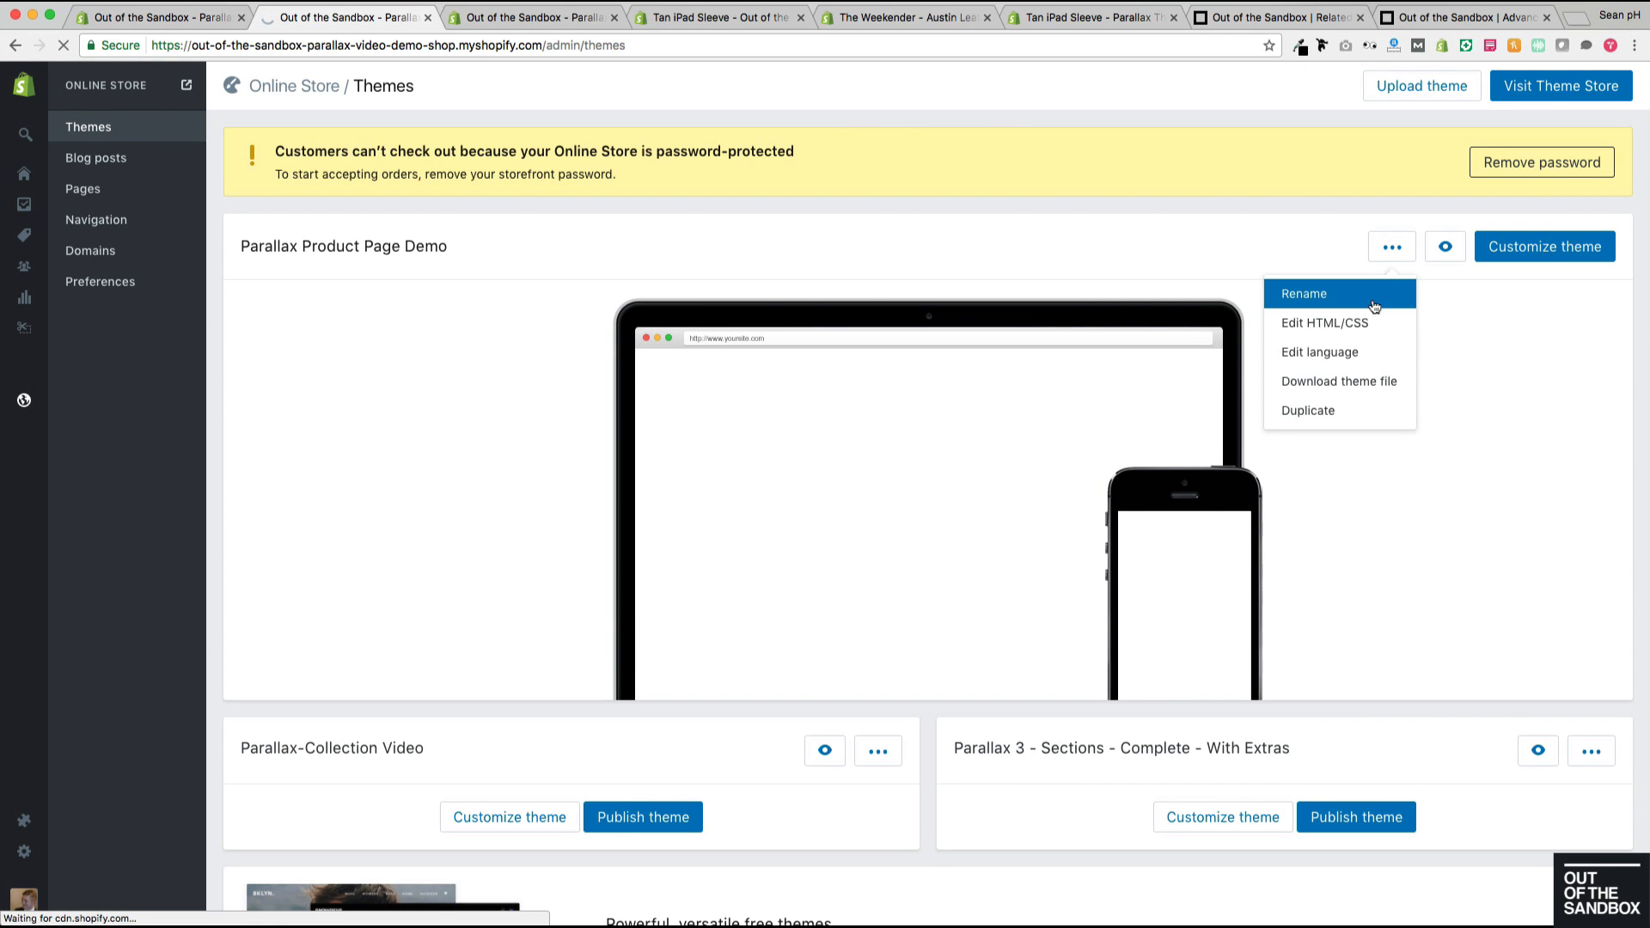
click(1338, 325)
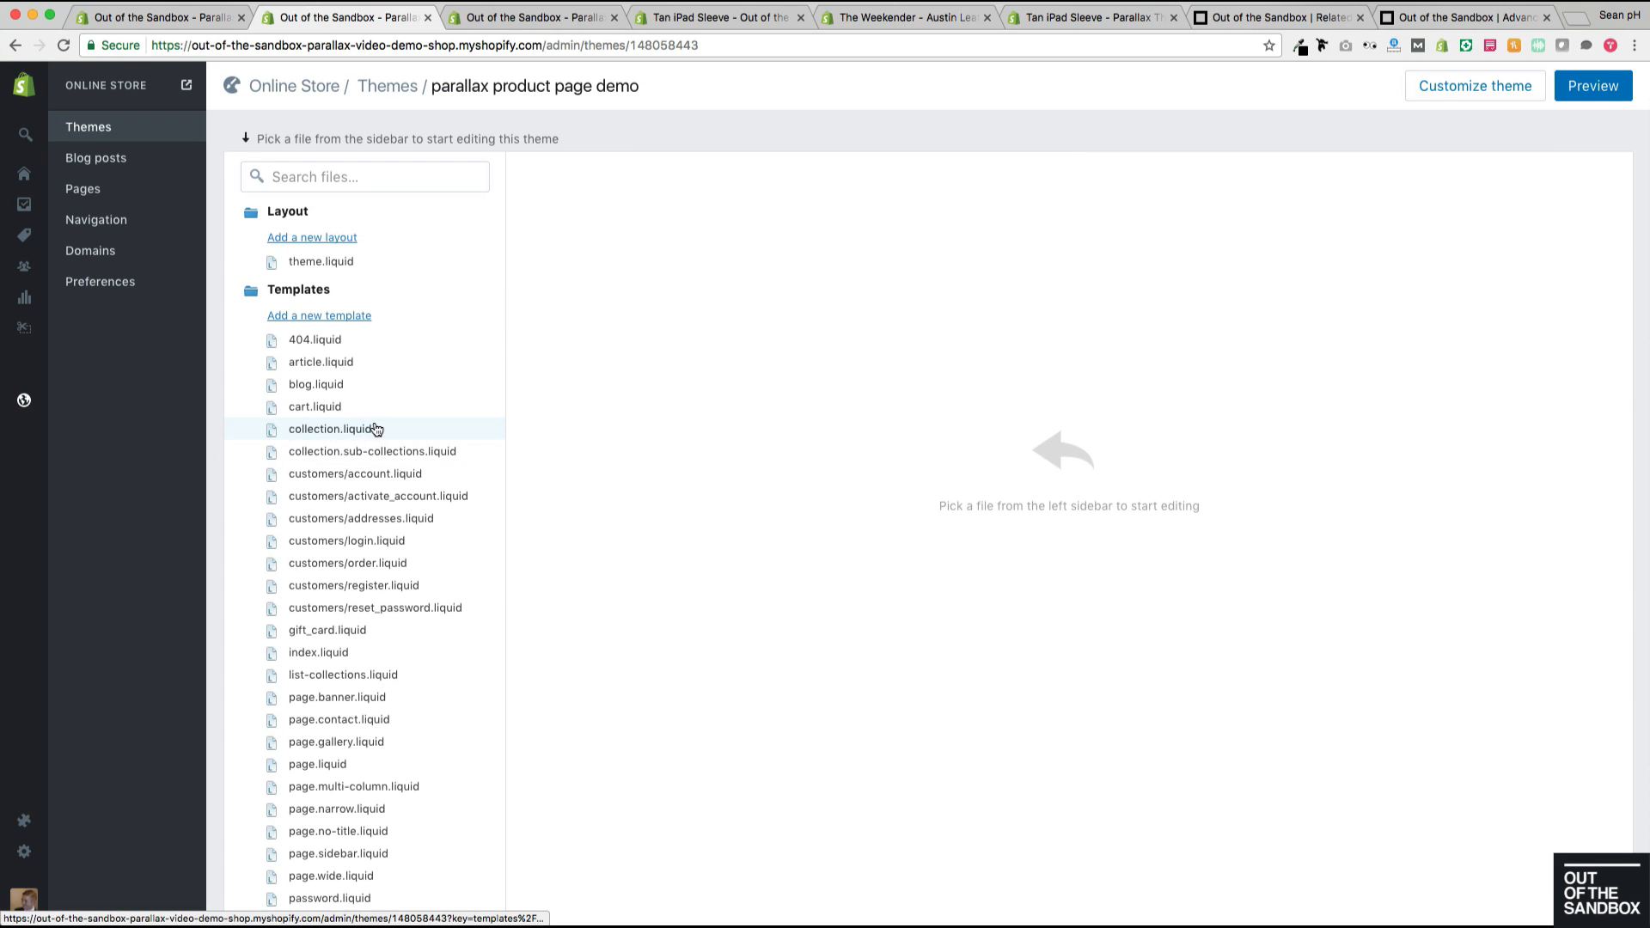
Step: Upload black.png from the Desktop as a new asset of the theme
scroll(378, 430, down, 5)
click(296, 828)
scroll(344, 619, down, 3)
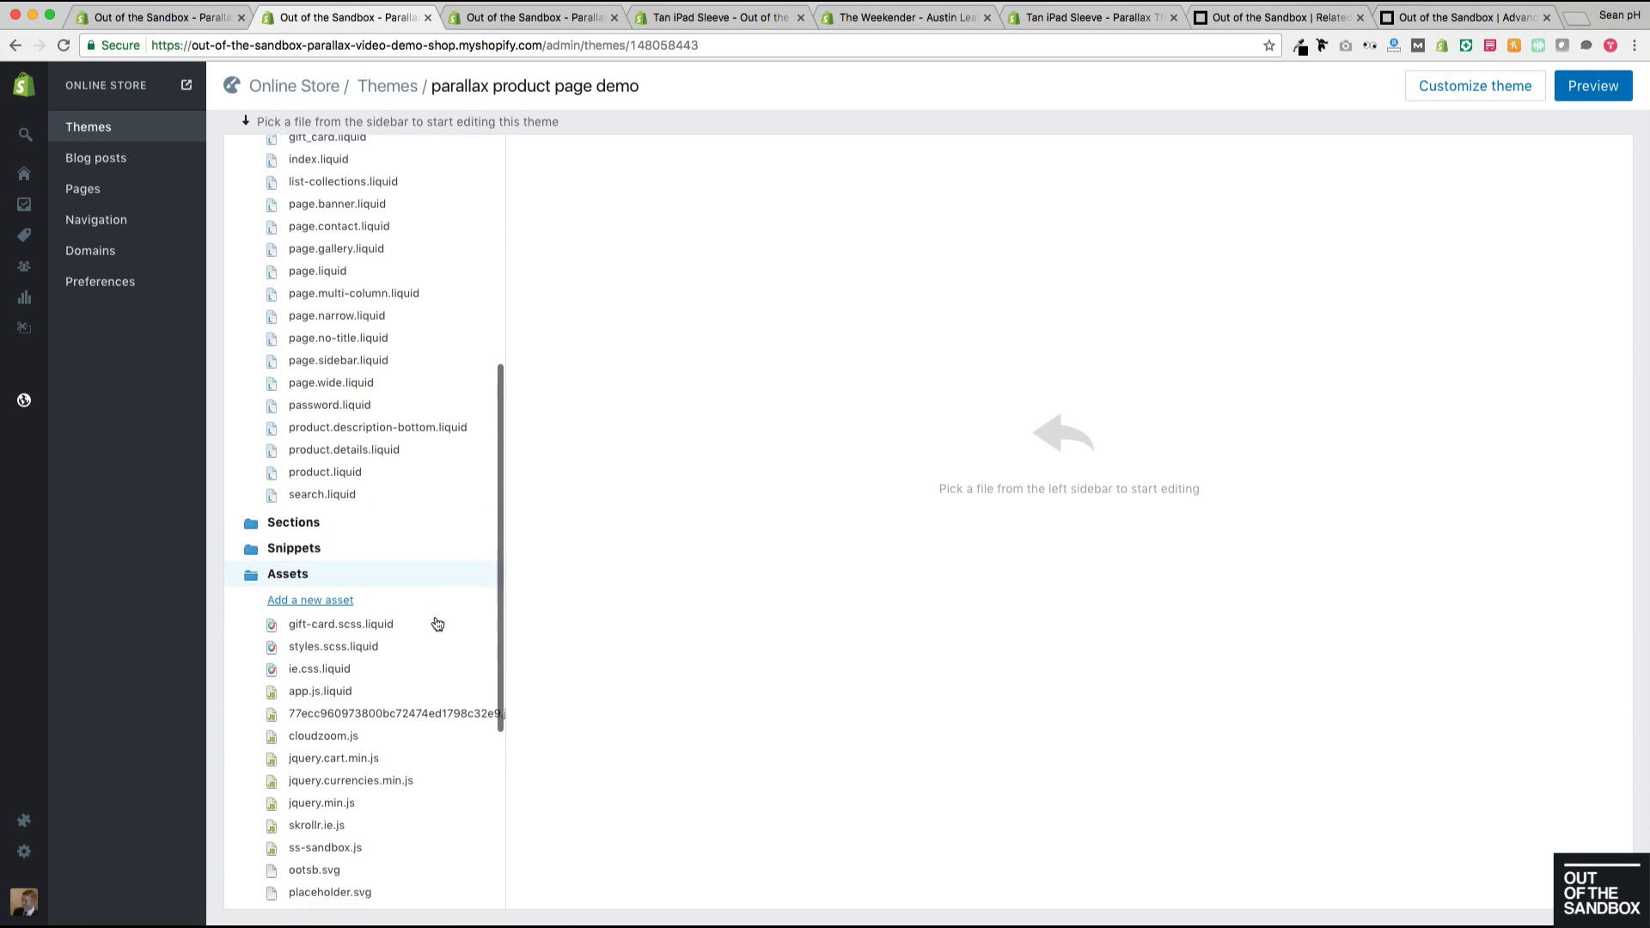
click(347, 582)
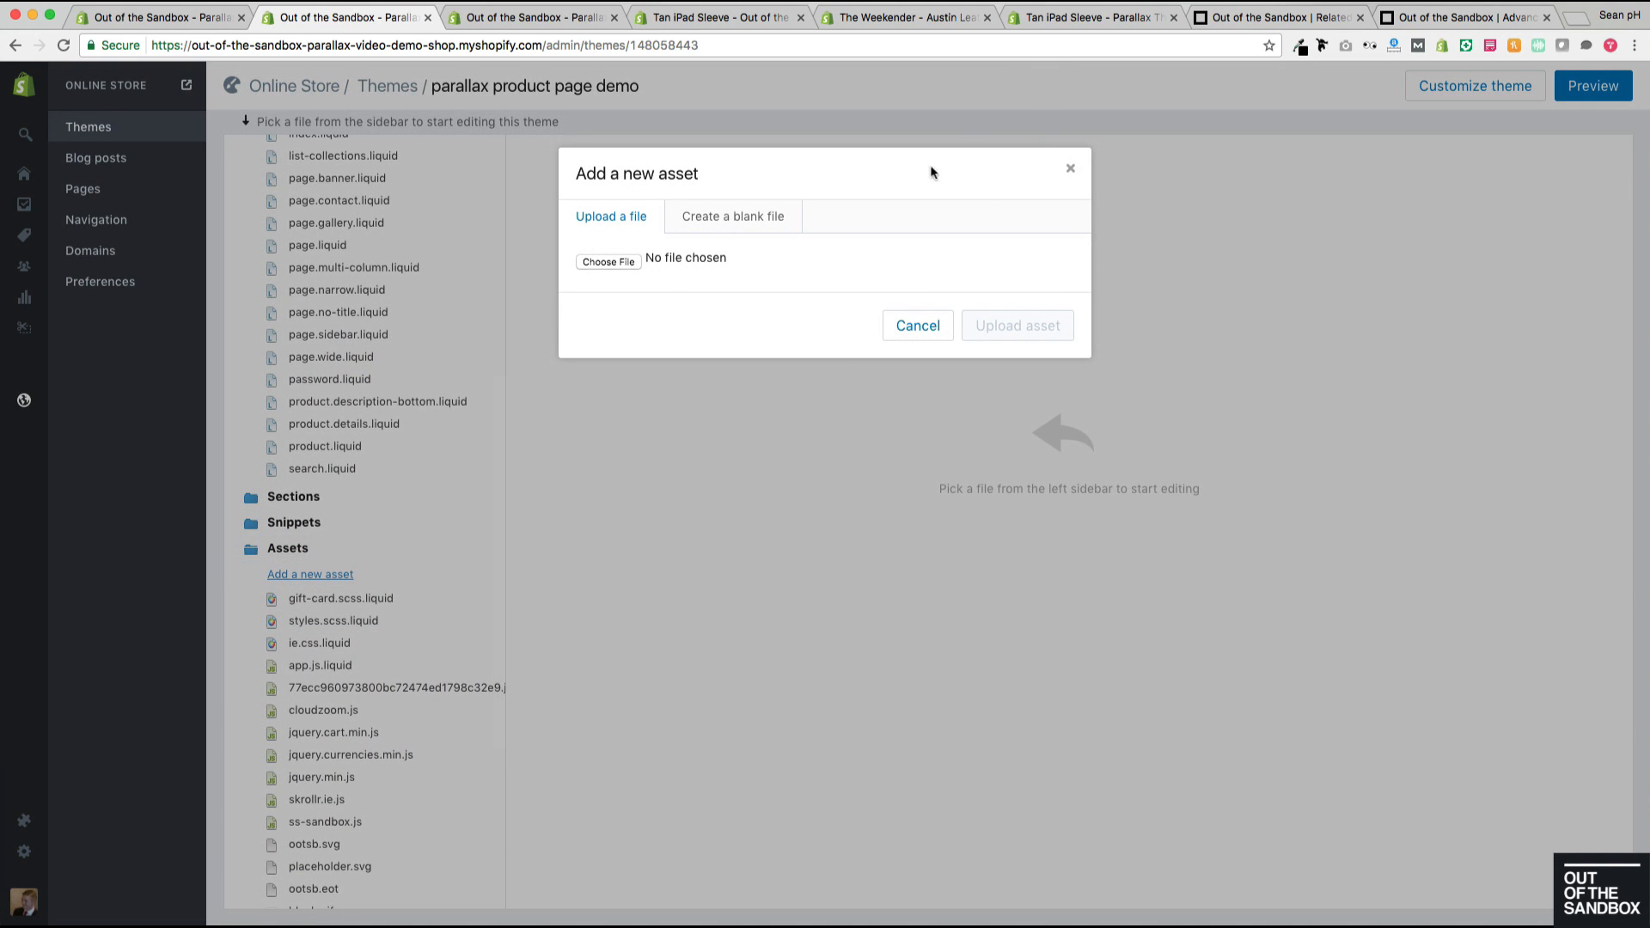
click(624, 262)
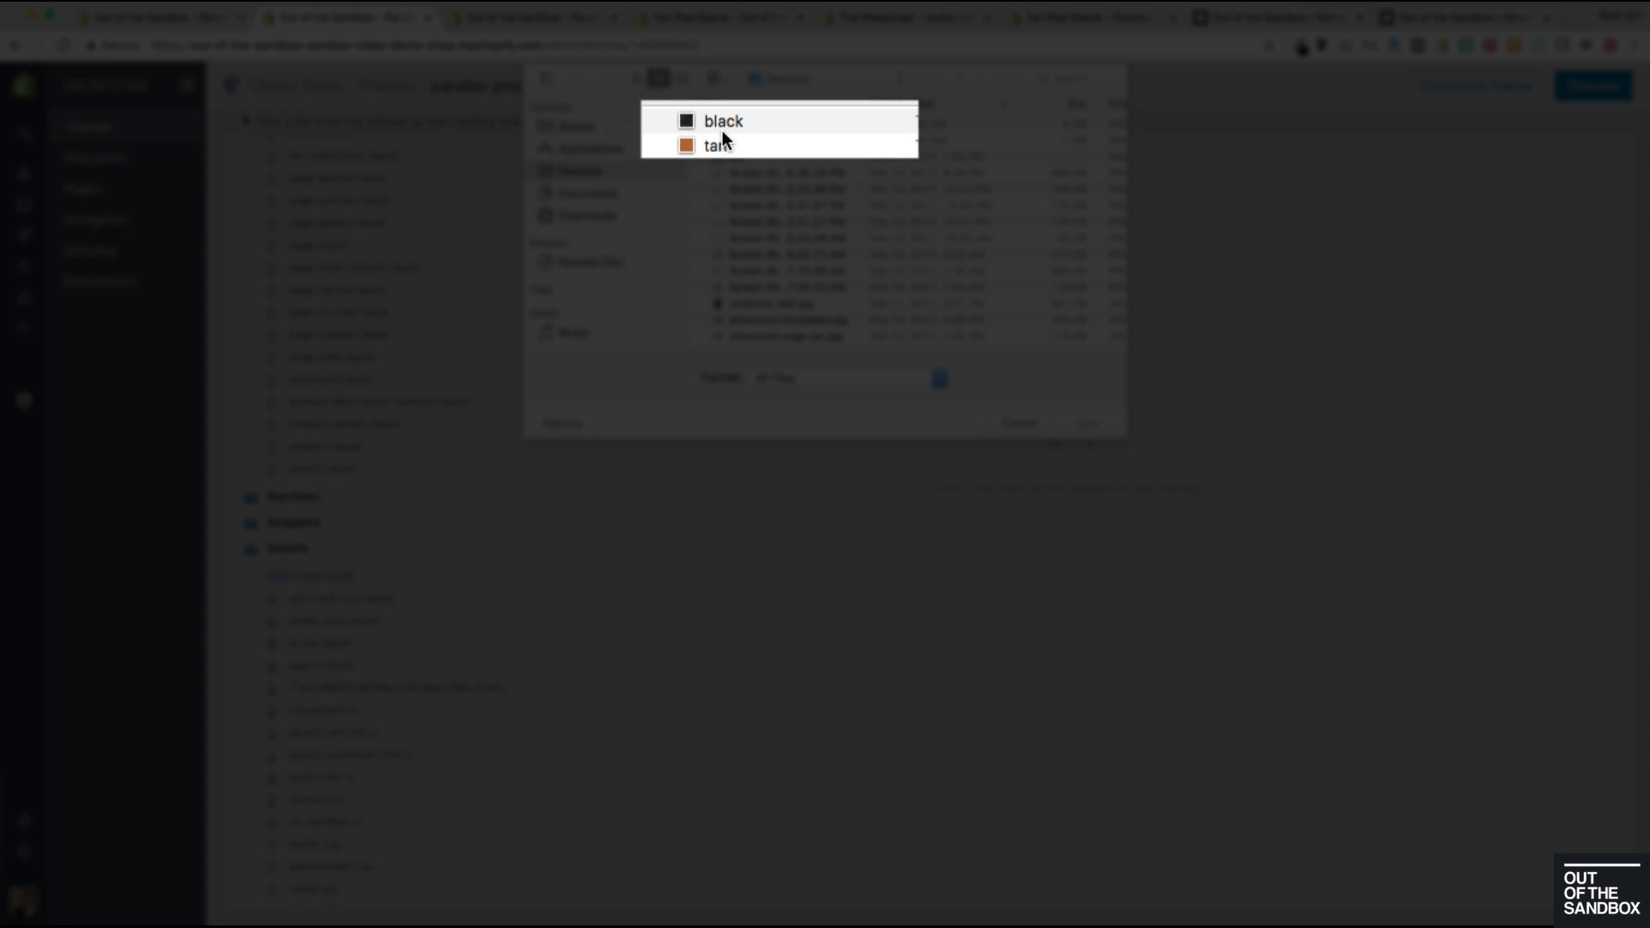
click(722, 132)
click(1093, 426)
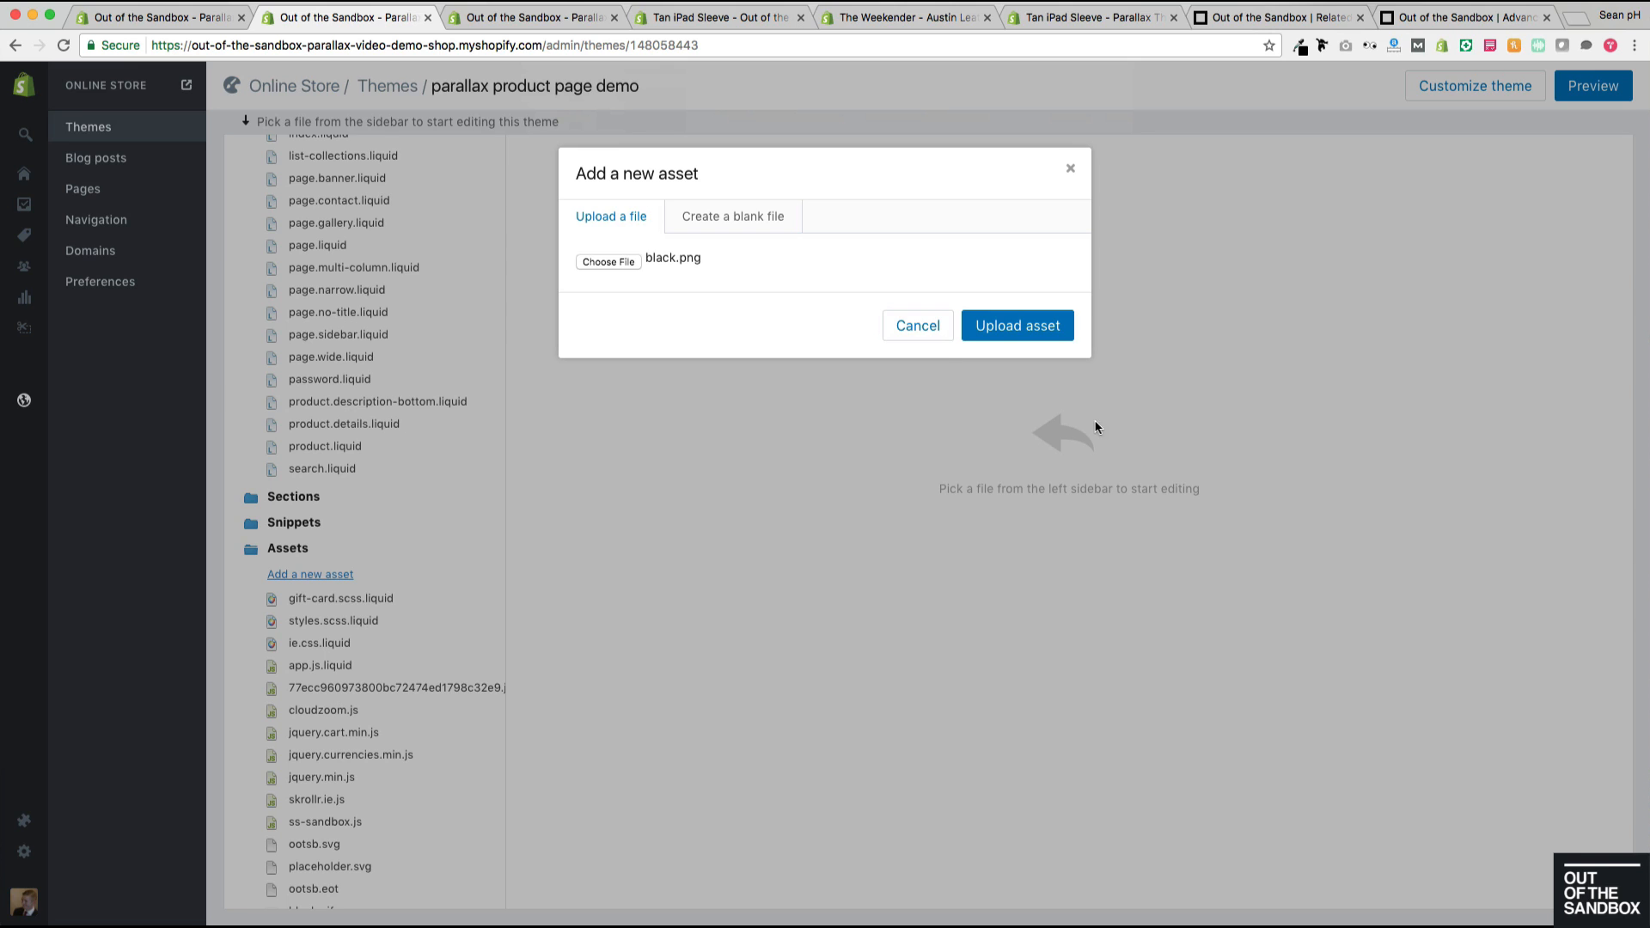
click(1017, 324)
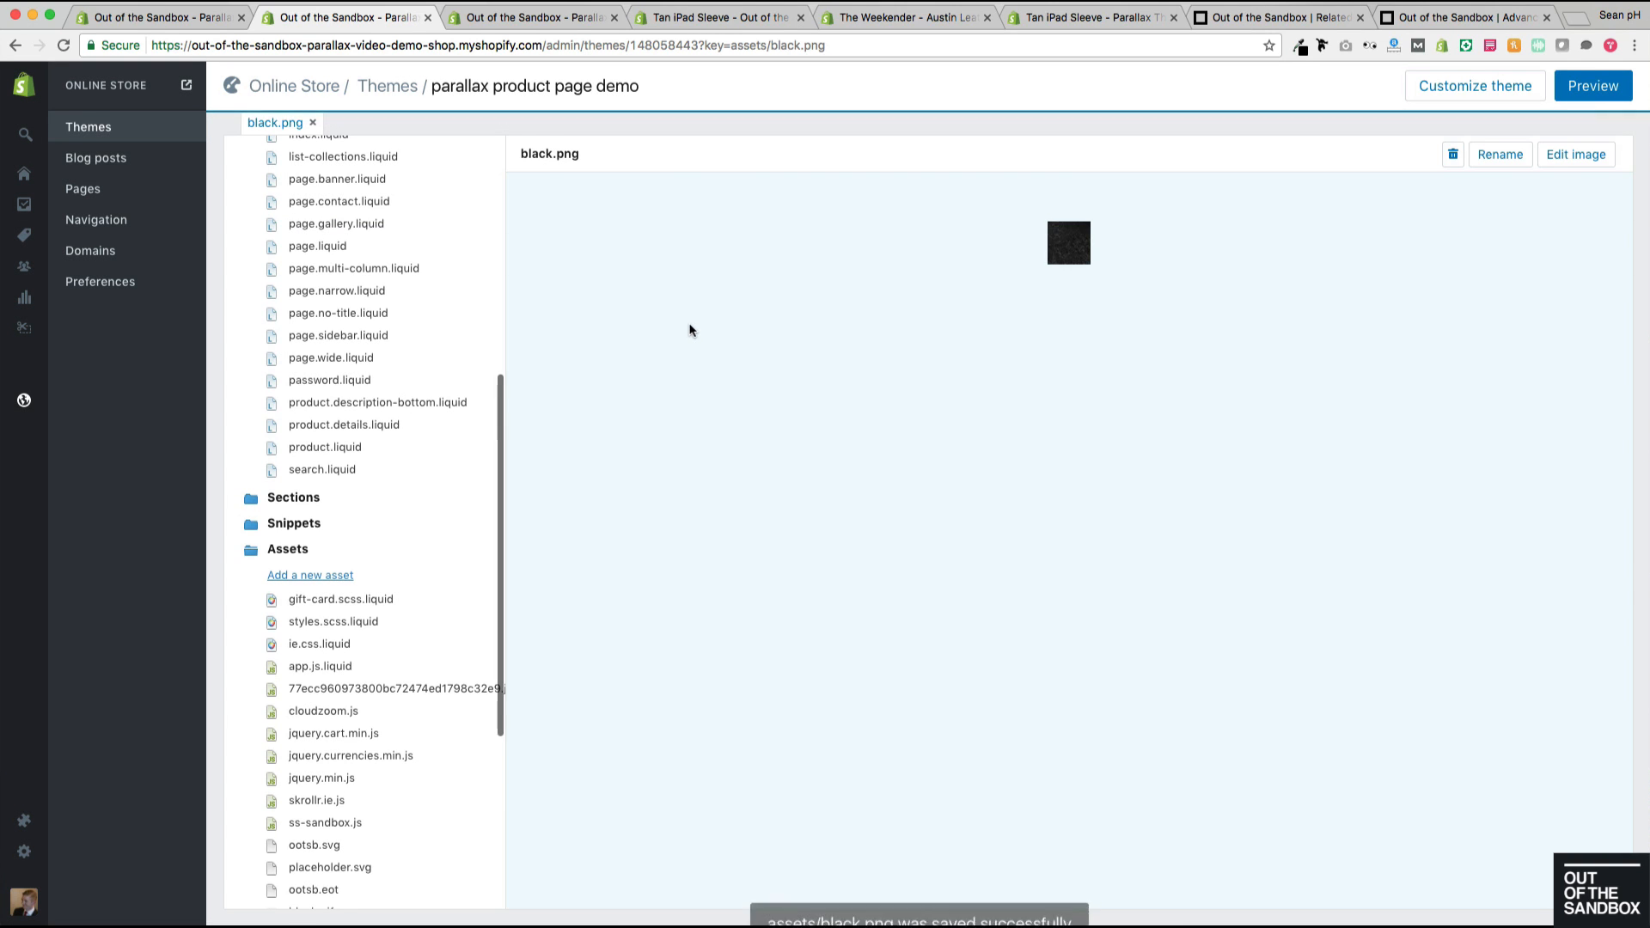
Step: Upload tan.png from the Desktop as another new theme asset
click(325, 577)
click(612, 263)
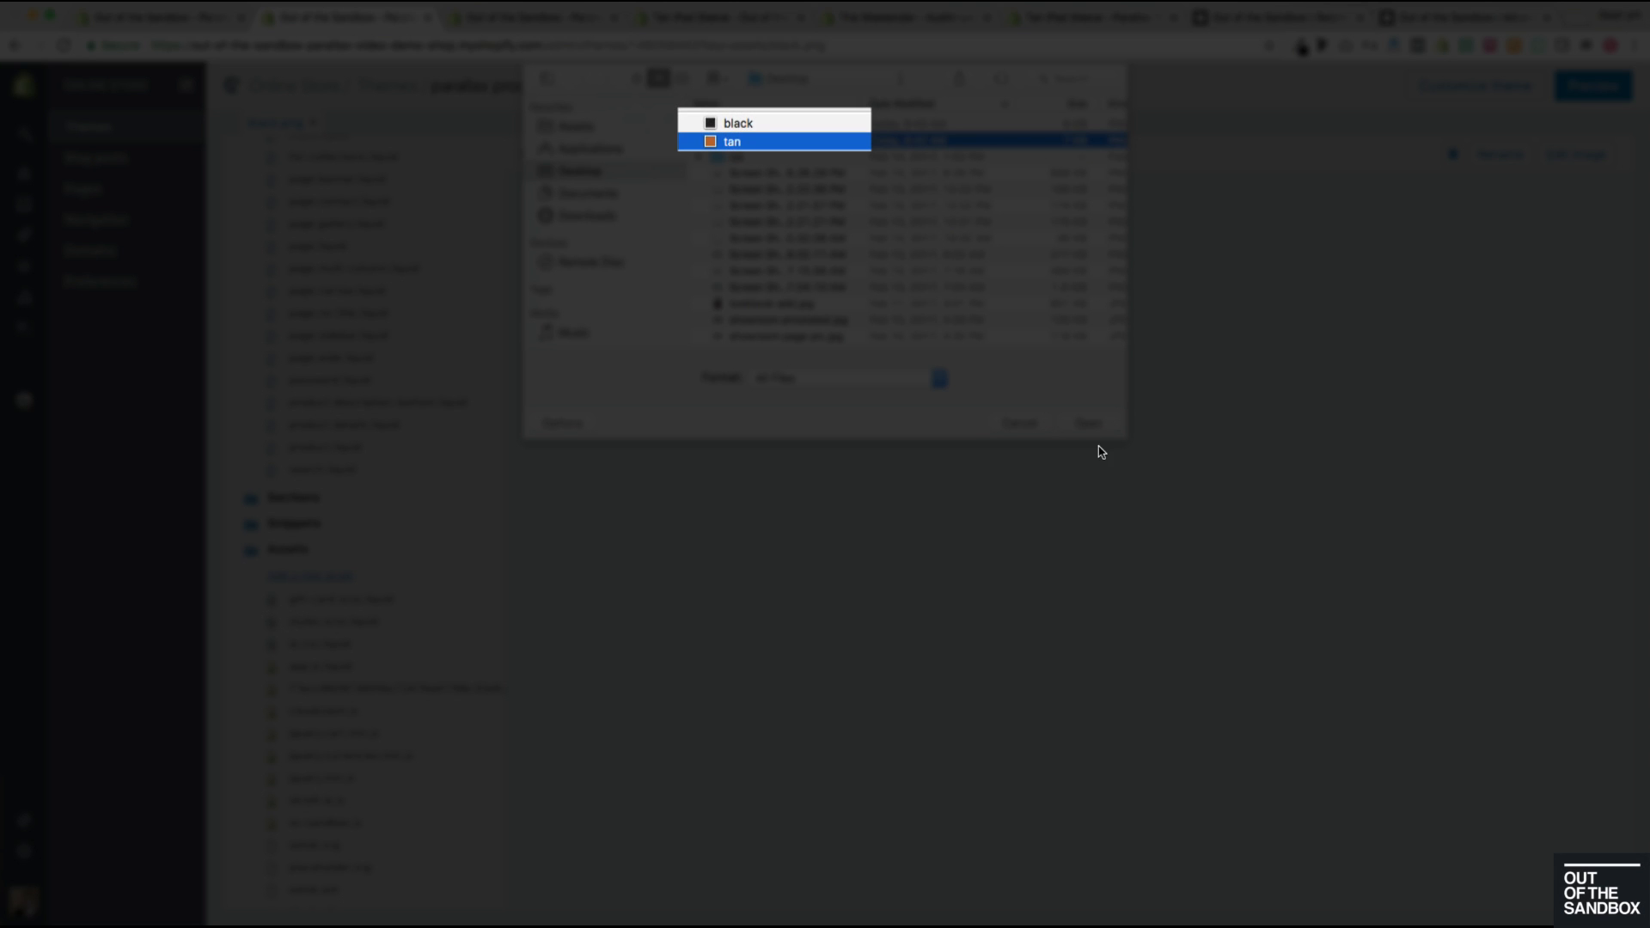
click(1097, 425)
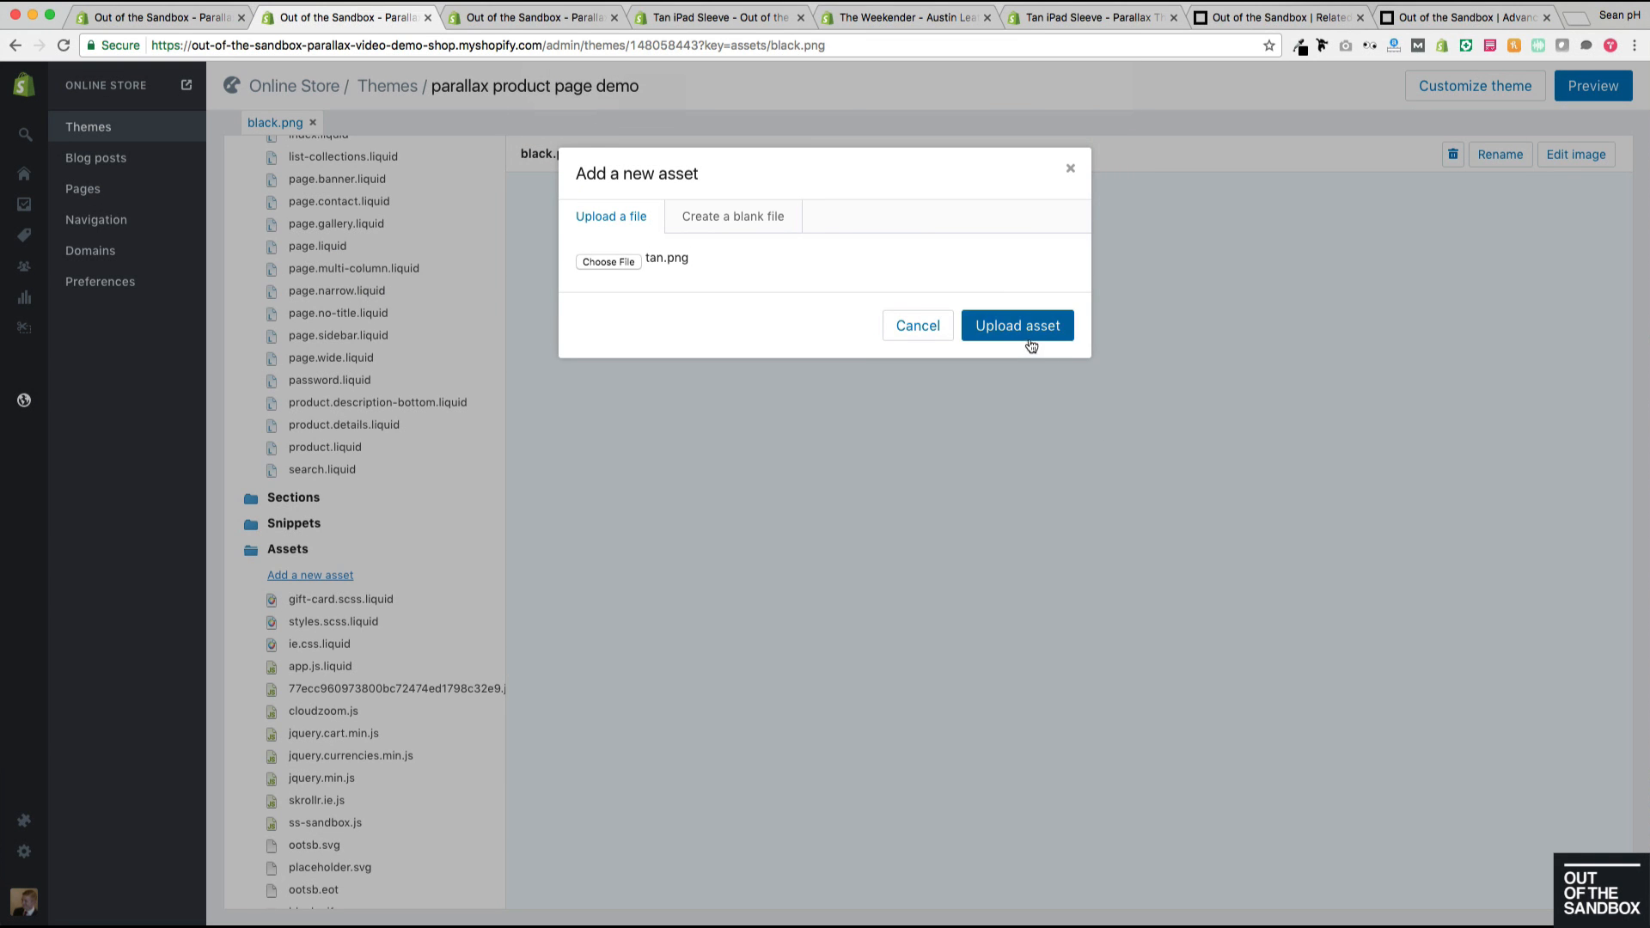
click(1021, 328)
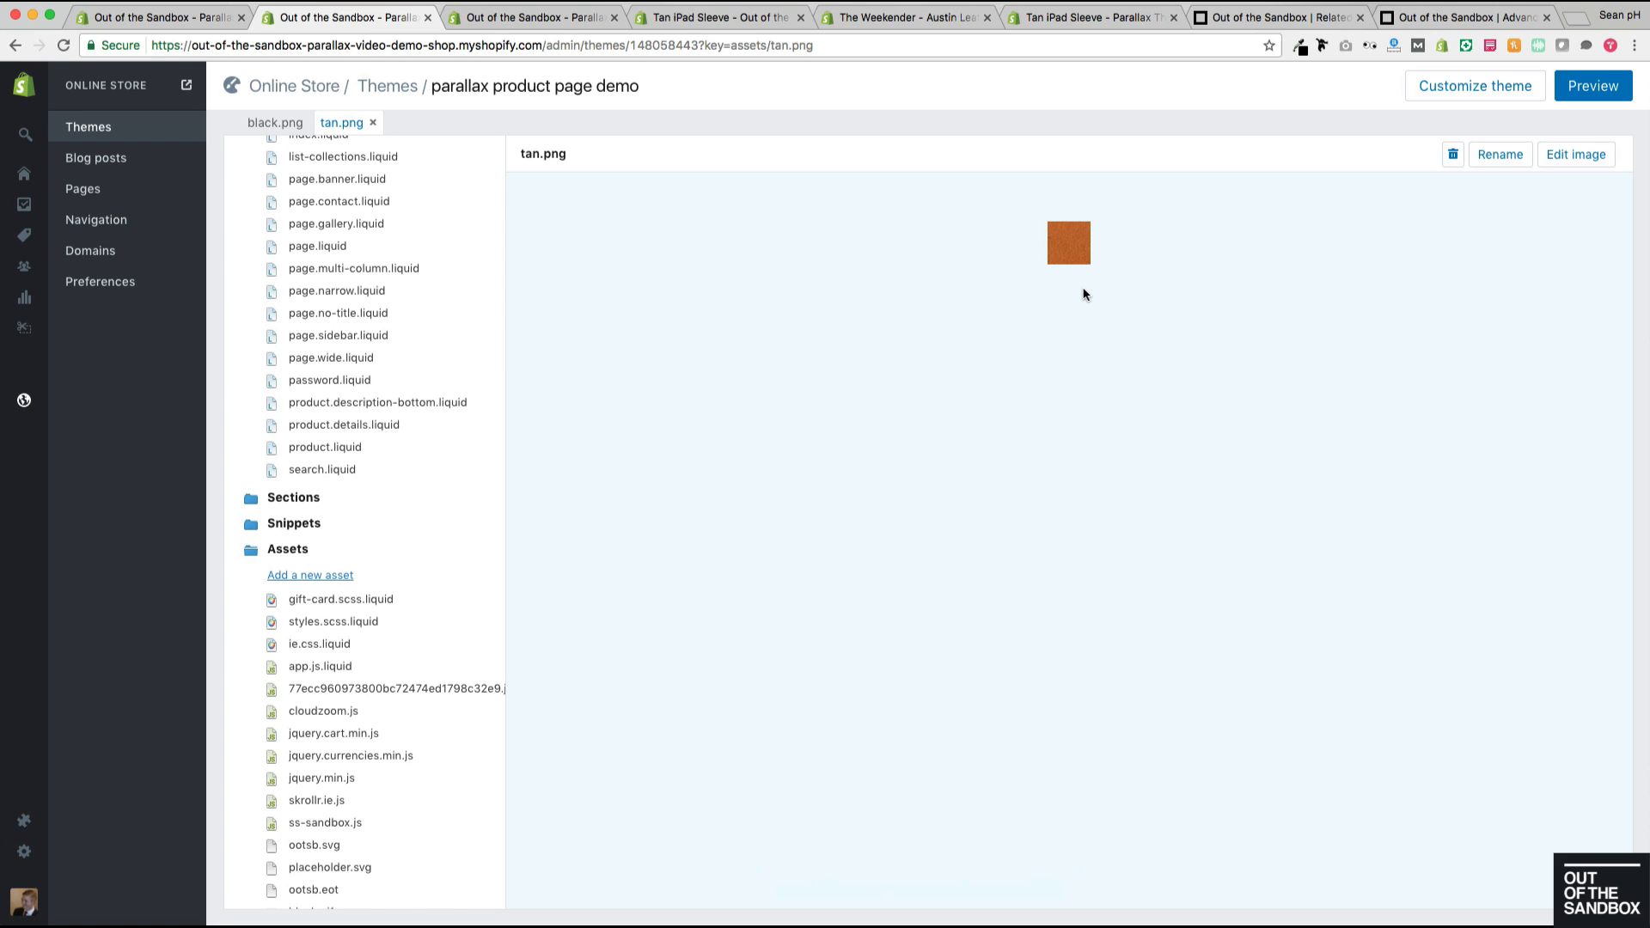
Step: Check the uploaded images among the theme's assets, and reload the theme editor to refresh the MacBook Sleeve's color swatches
scroll(361, 663, down, 5)
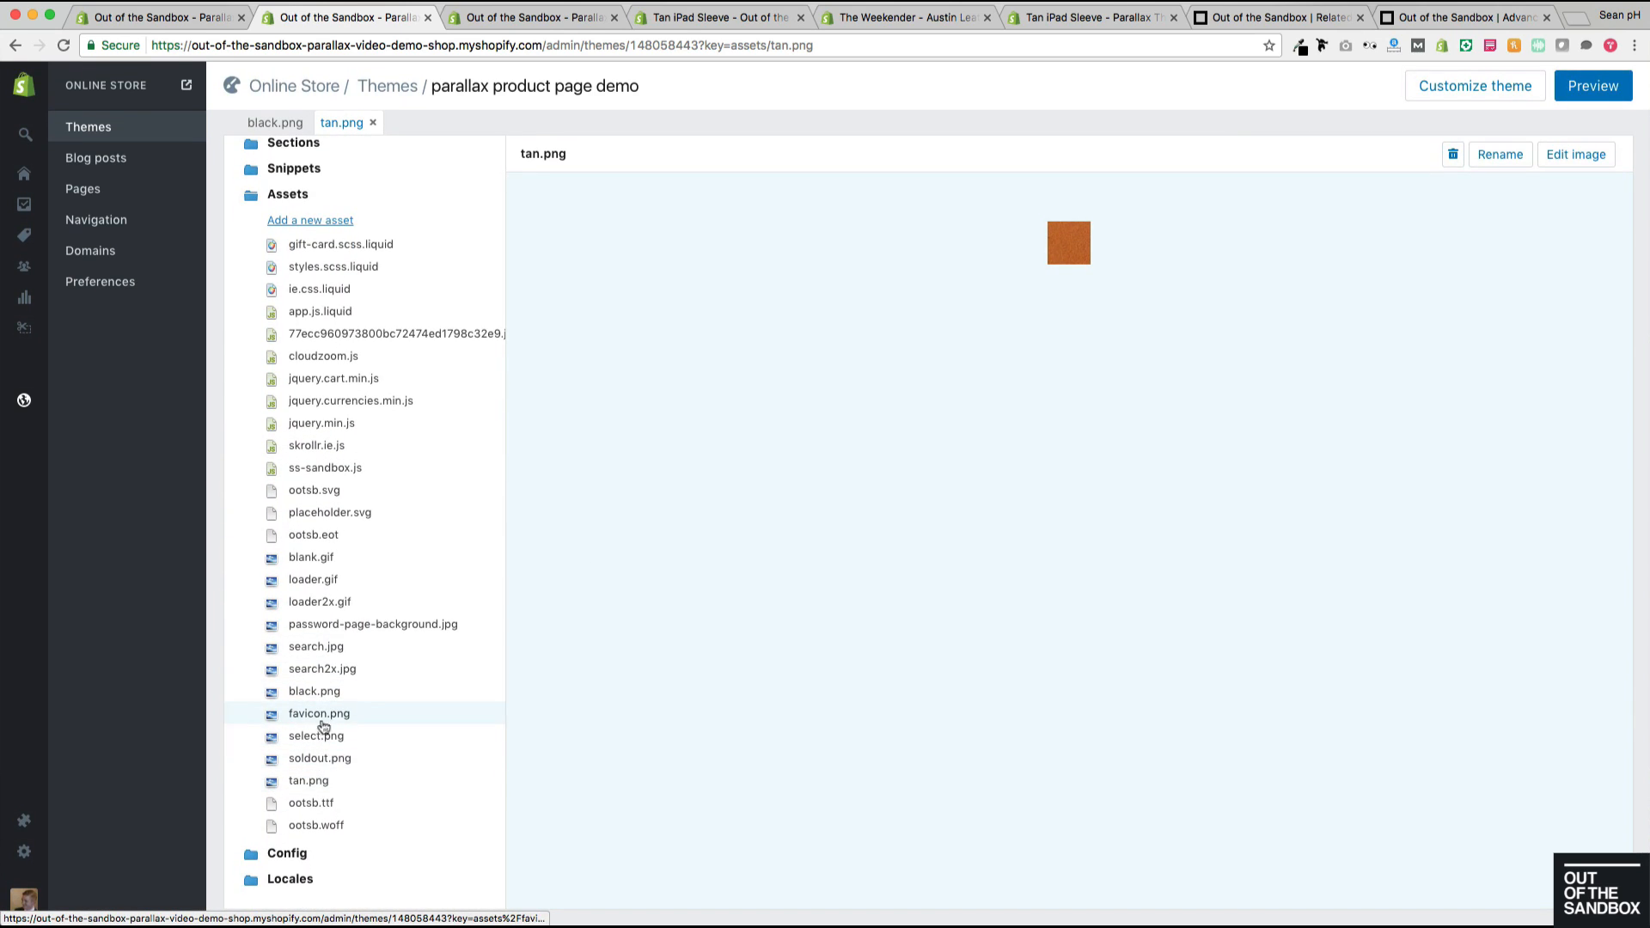
click(159, 19)
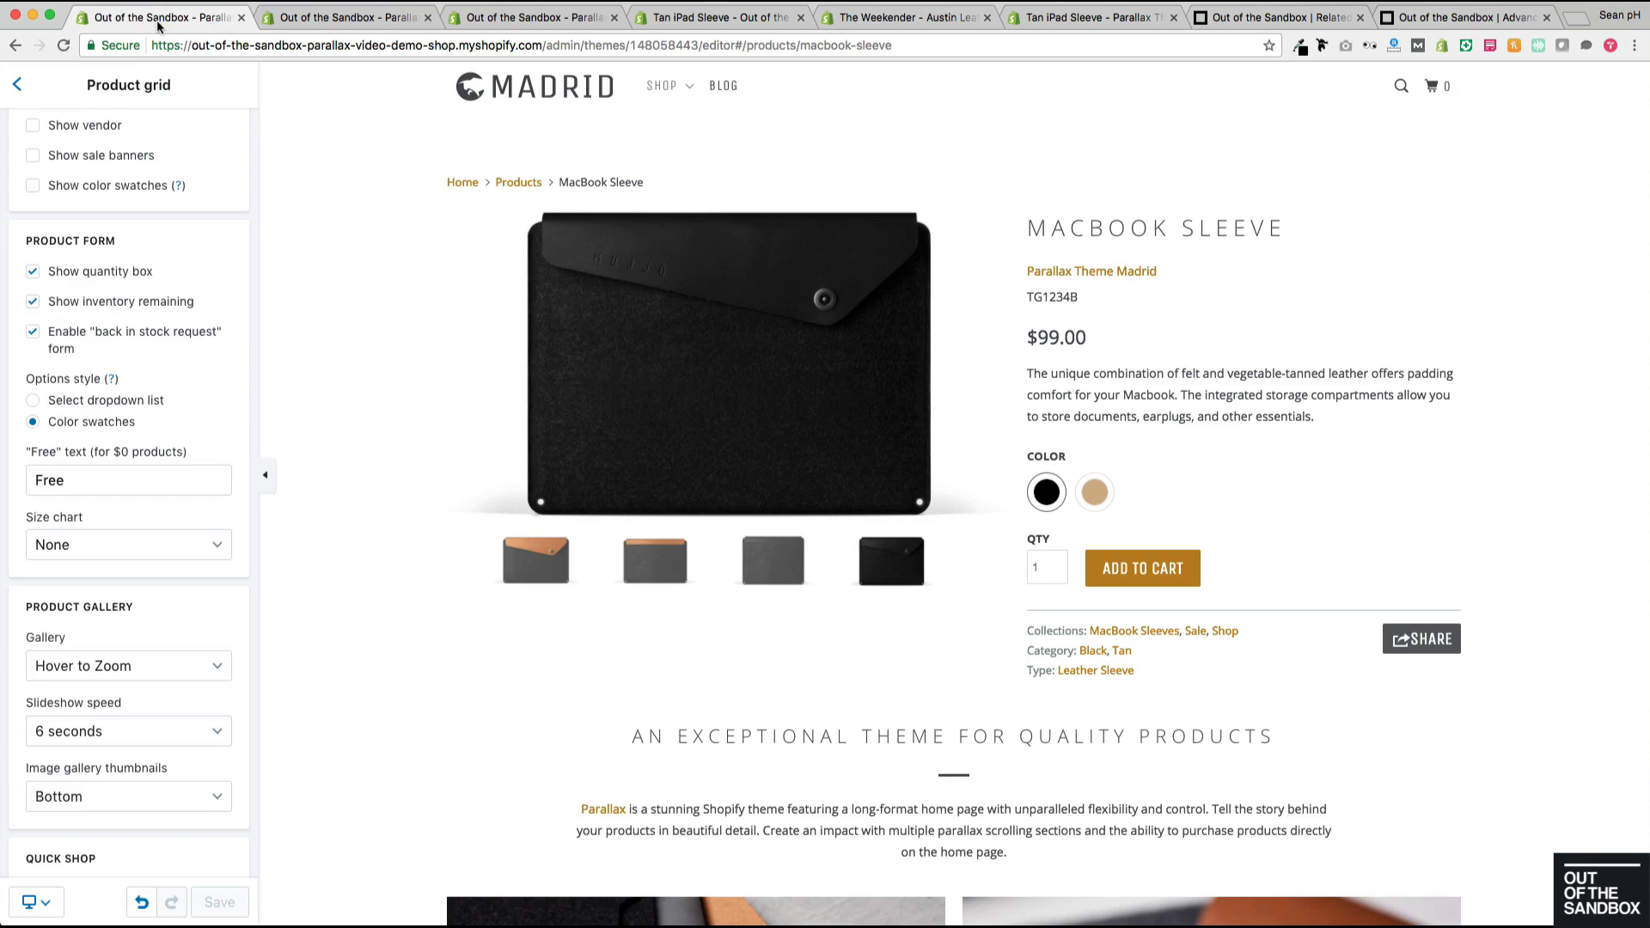
click(63, 46)
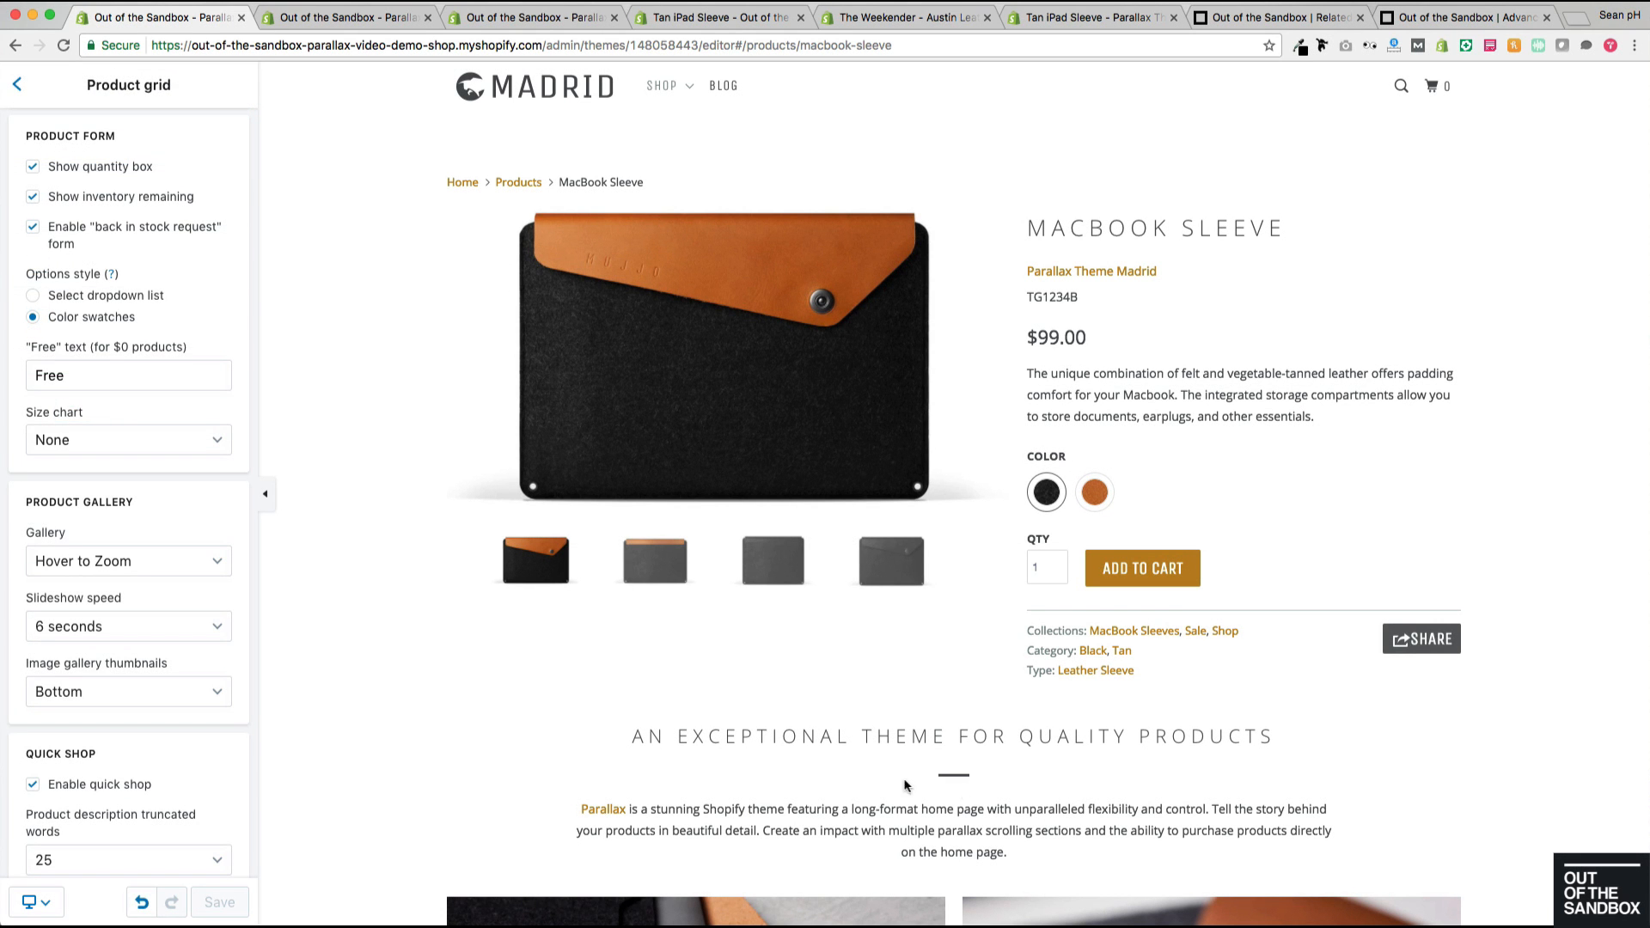
Step: Set the product form's "Free" text for $0 products to "Free Sample"
click(100, 383)
text(S)
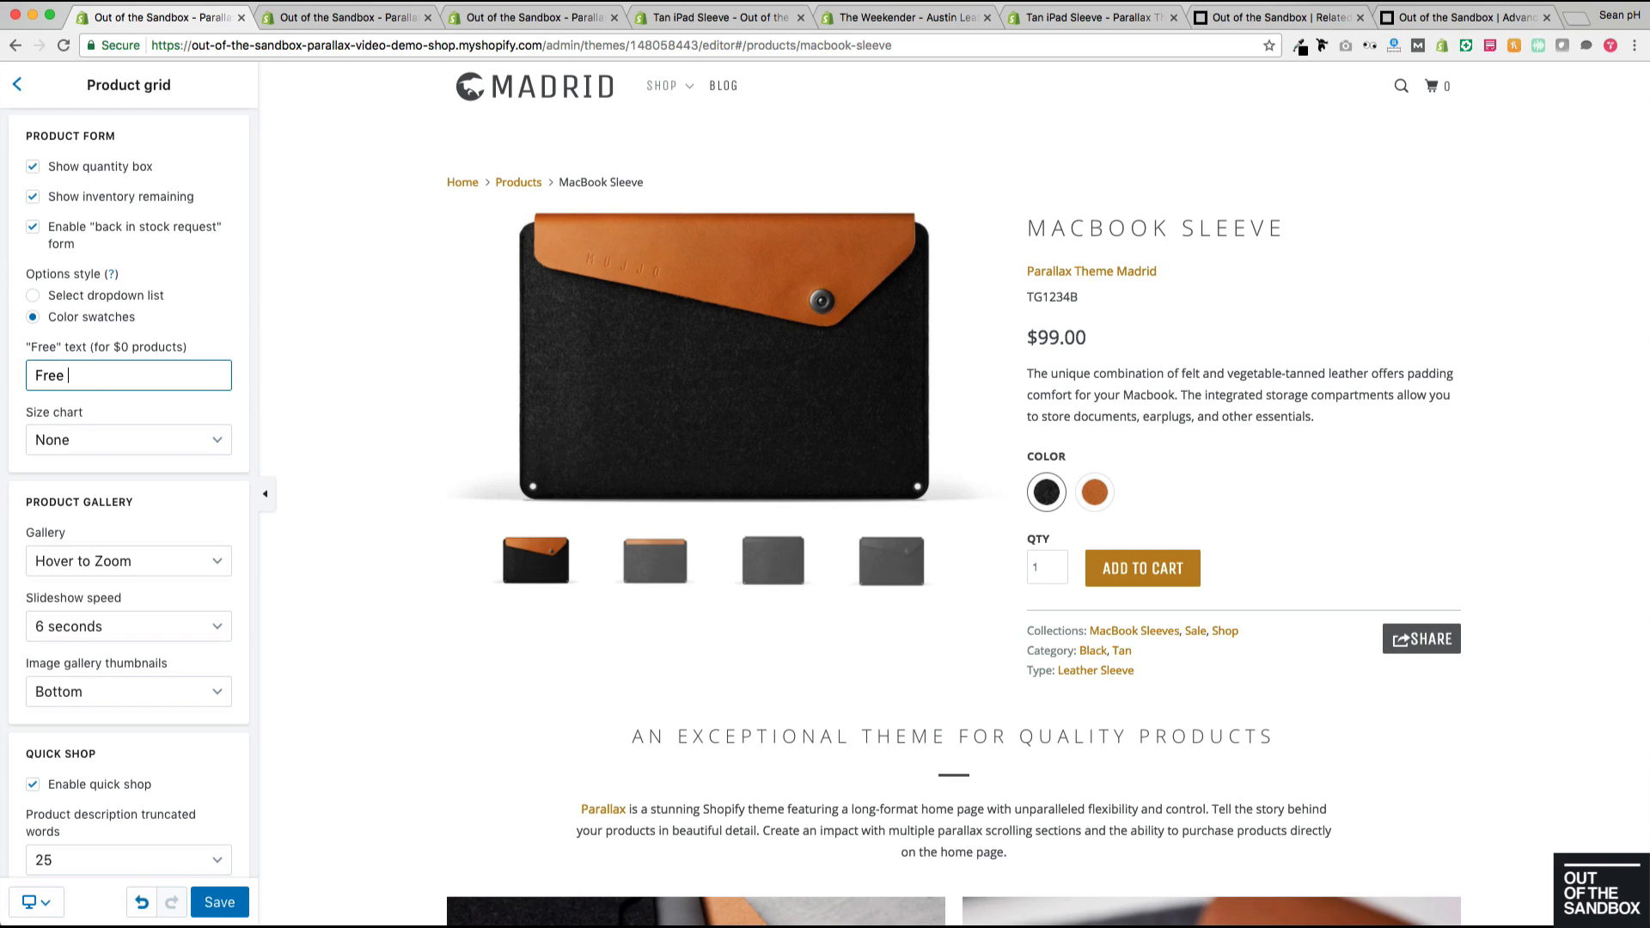
text(ample)
click(190, 303)
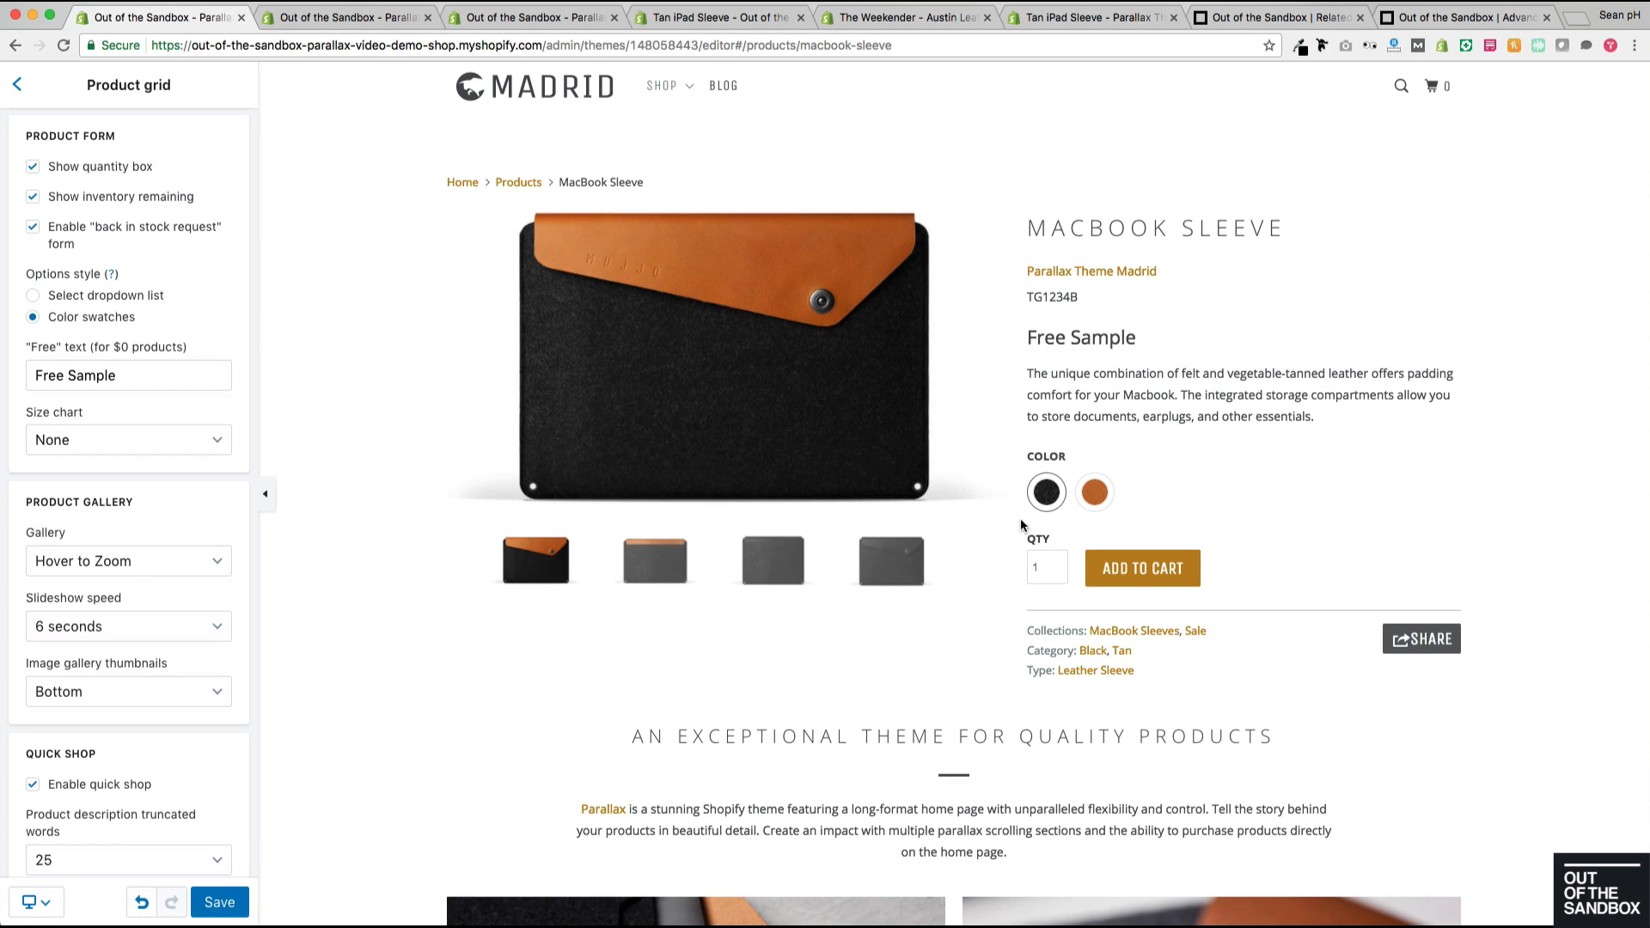
Step: Look at the available size chart pages, and open the Size Guide page in the store admin to view its table
click(202, 449)
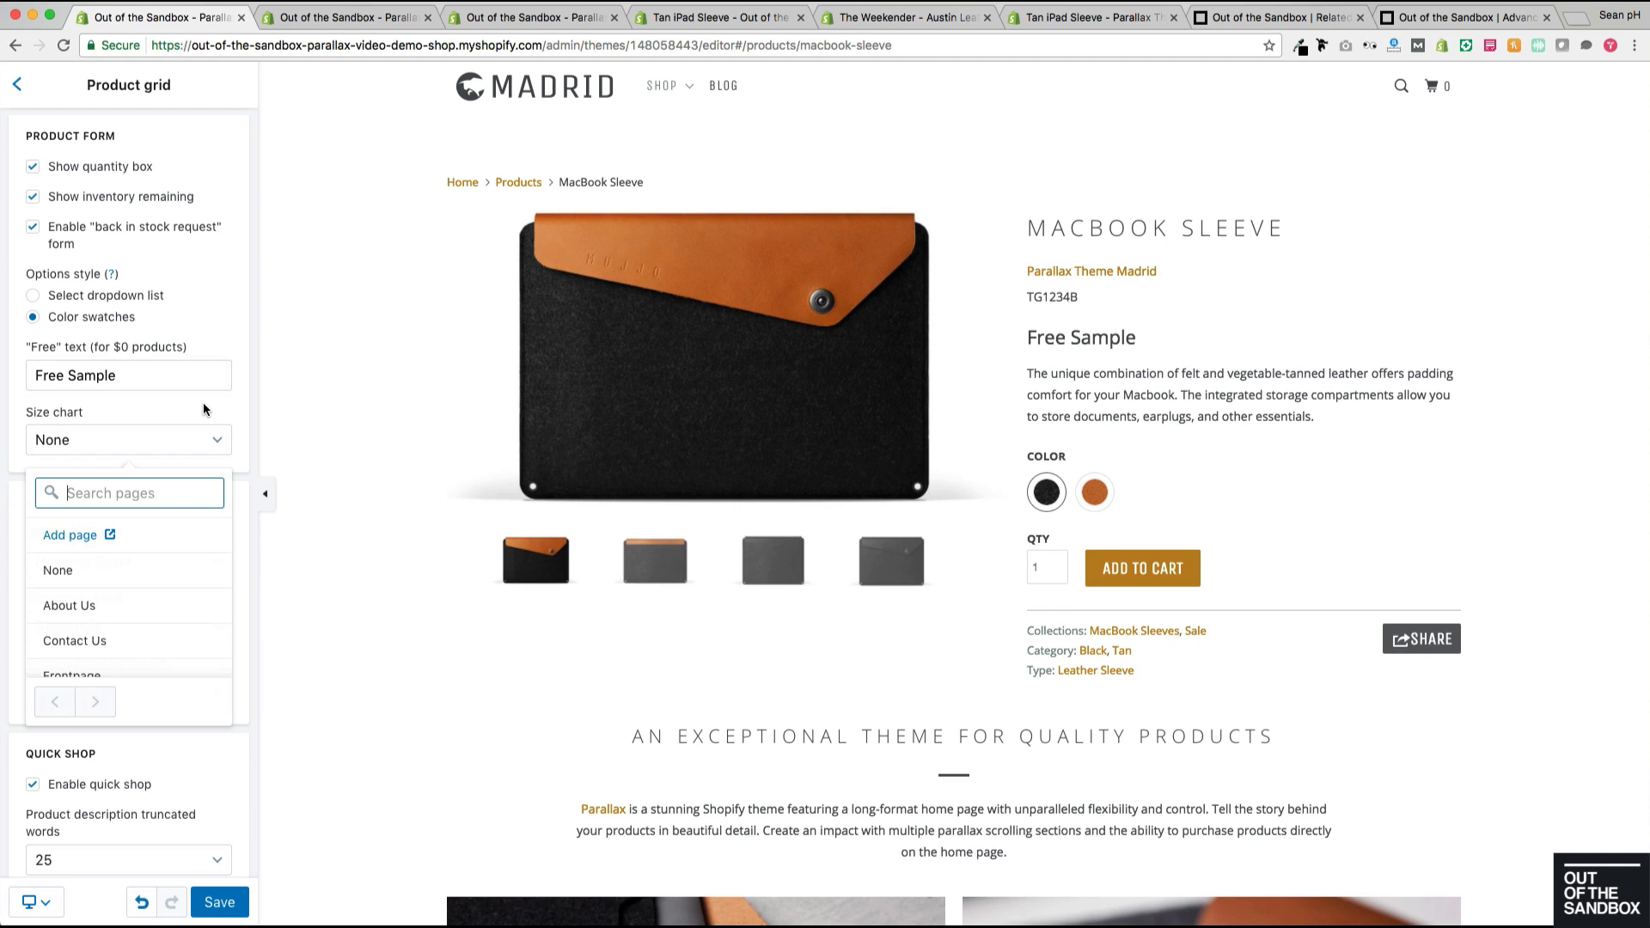
click(203, 402)
click(352, 18)
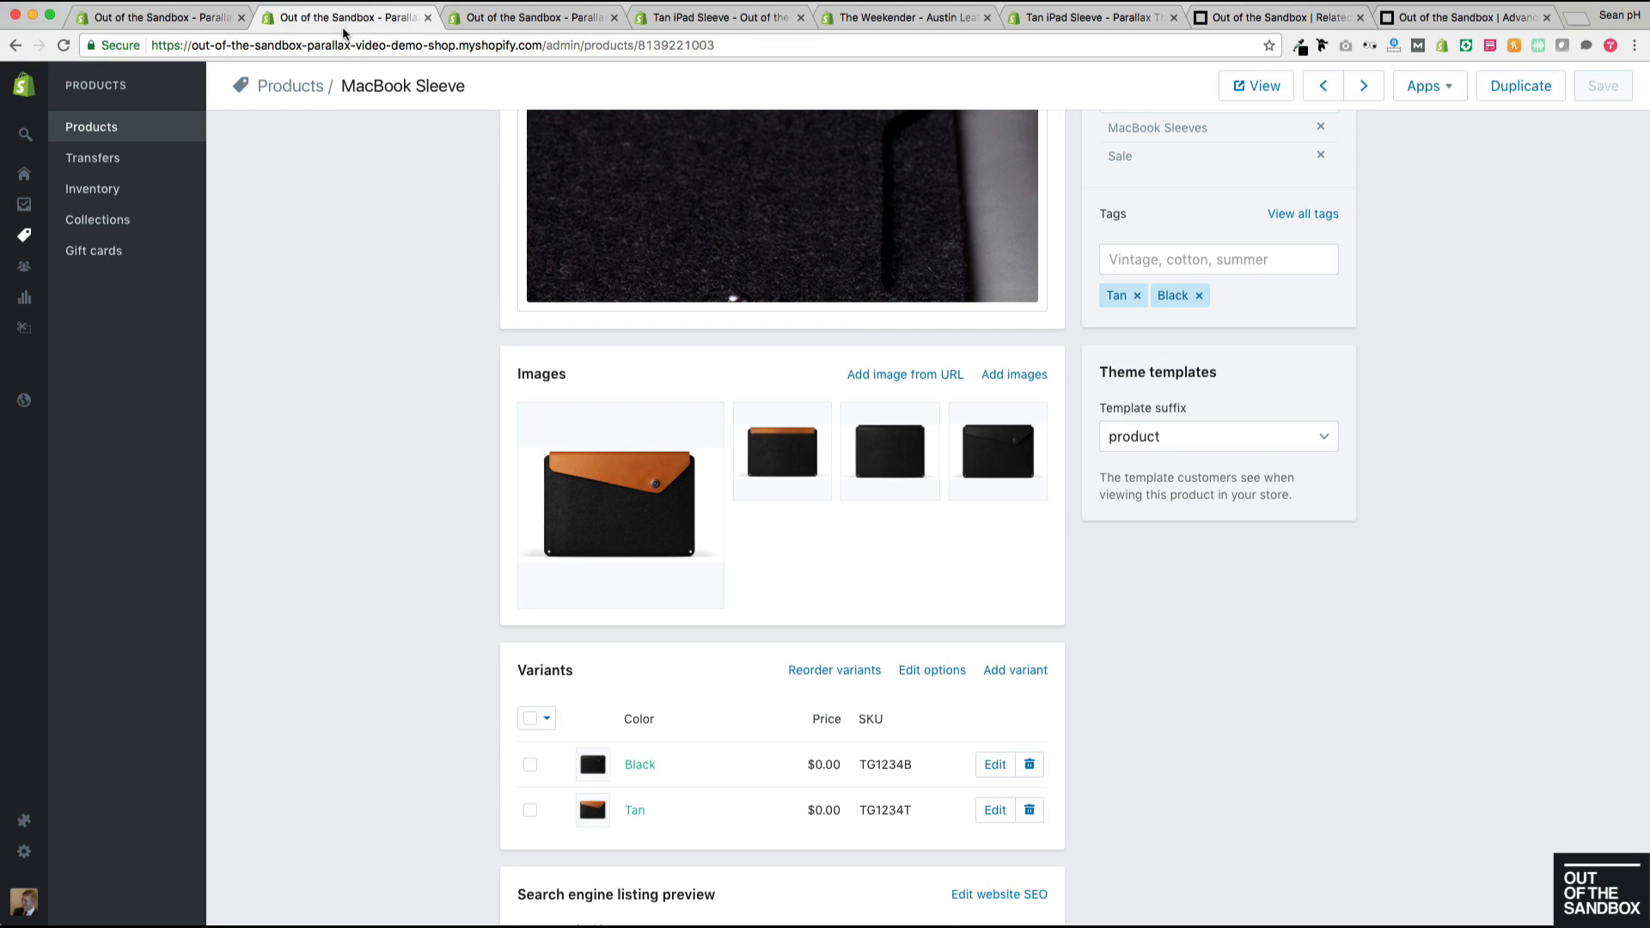
click(533, 19)
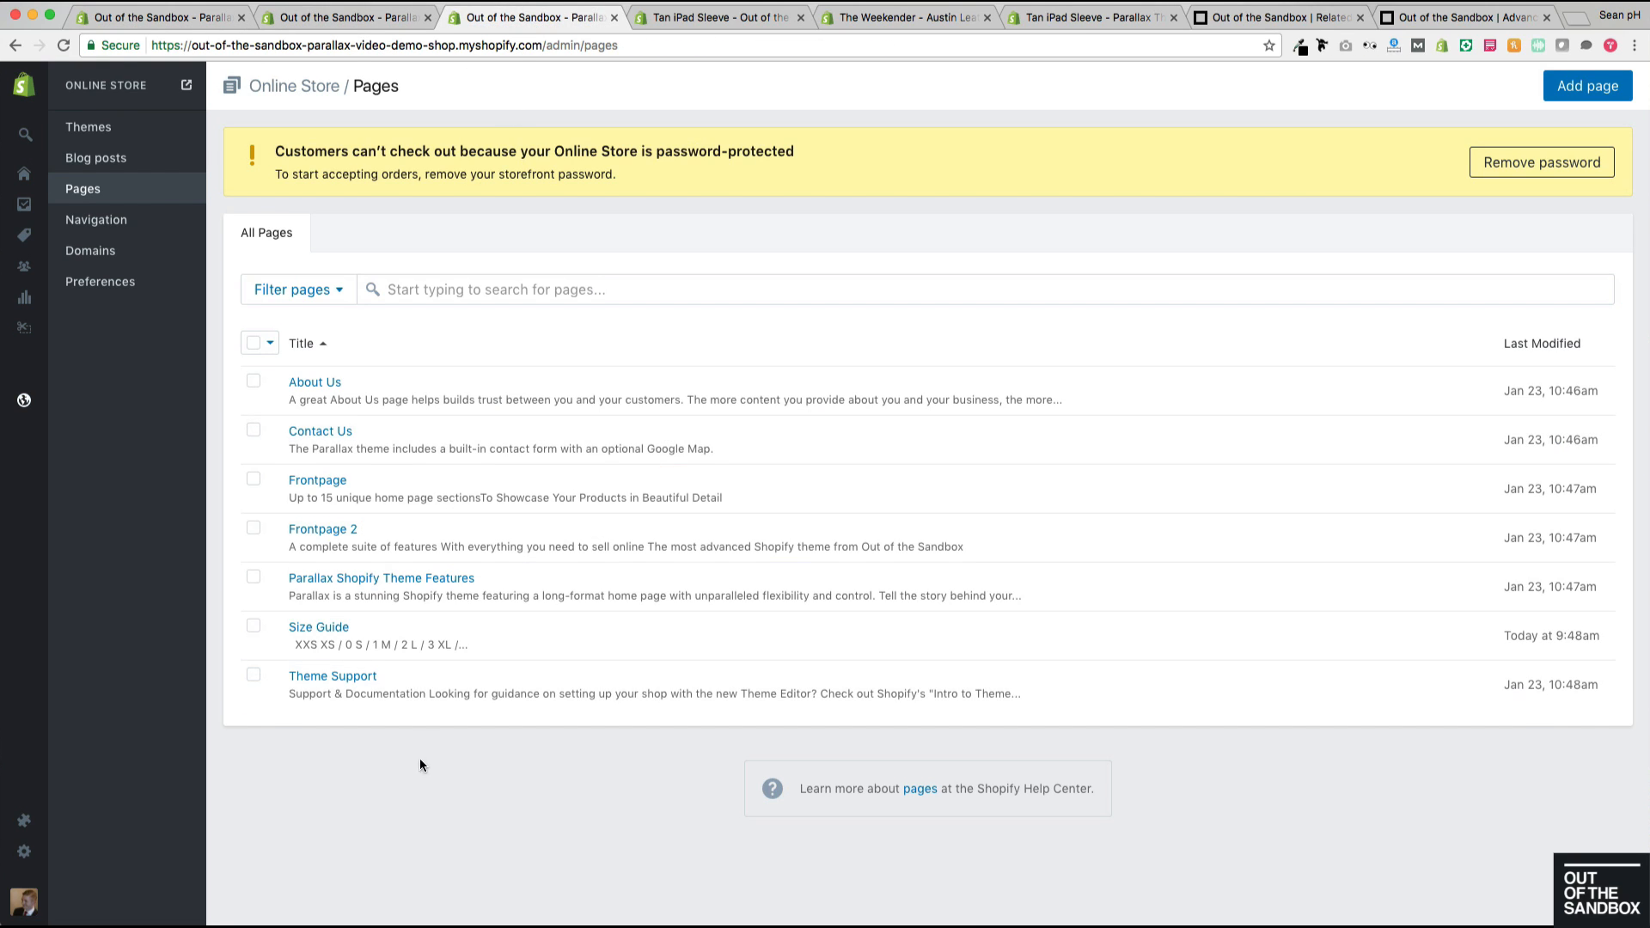
click(322, 629)
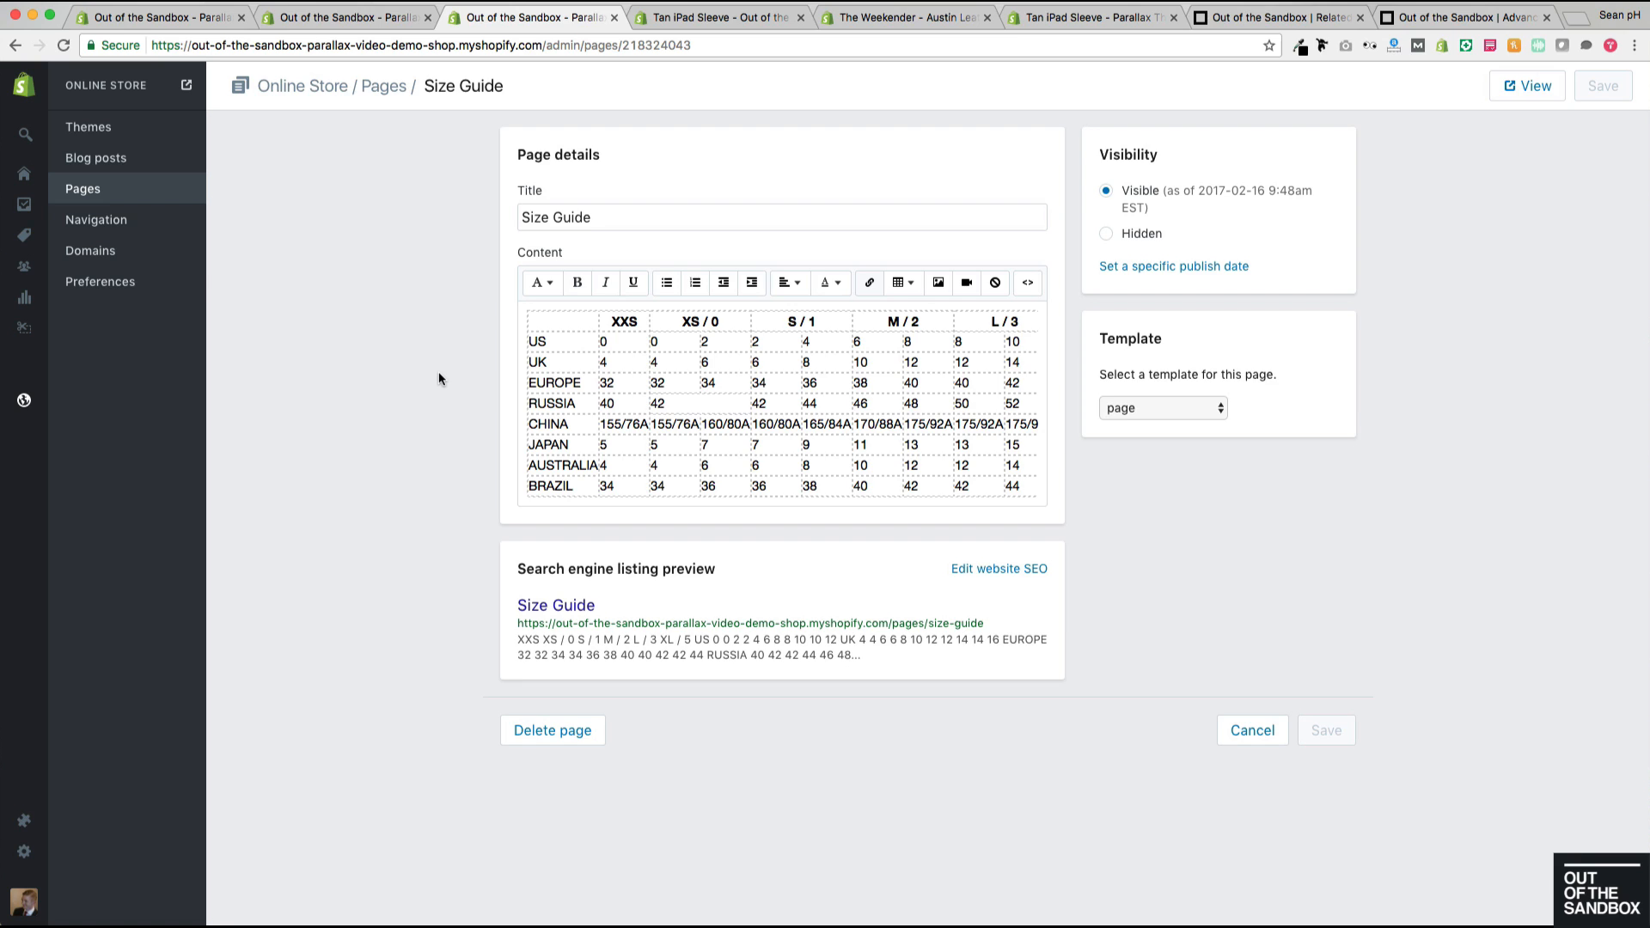
Step: Set the product form's size chart to the Size Guide page, and preview its popup on the MacBook Sleeve page
click(146, 24)
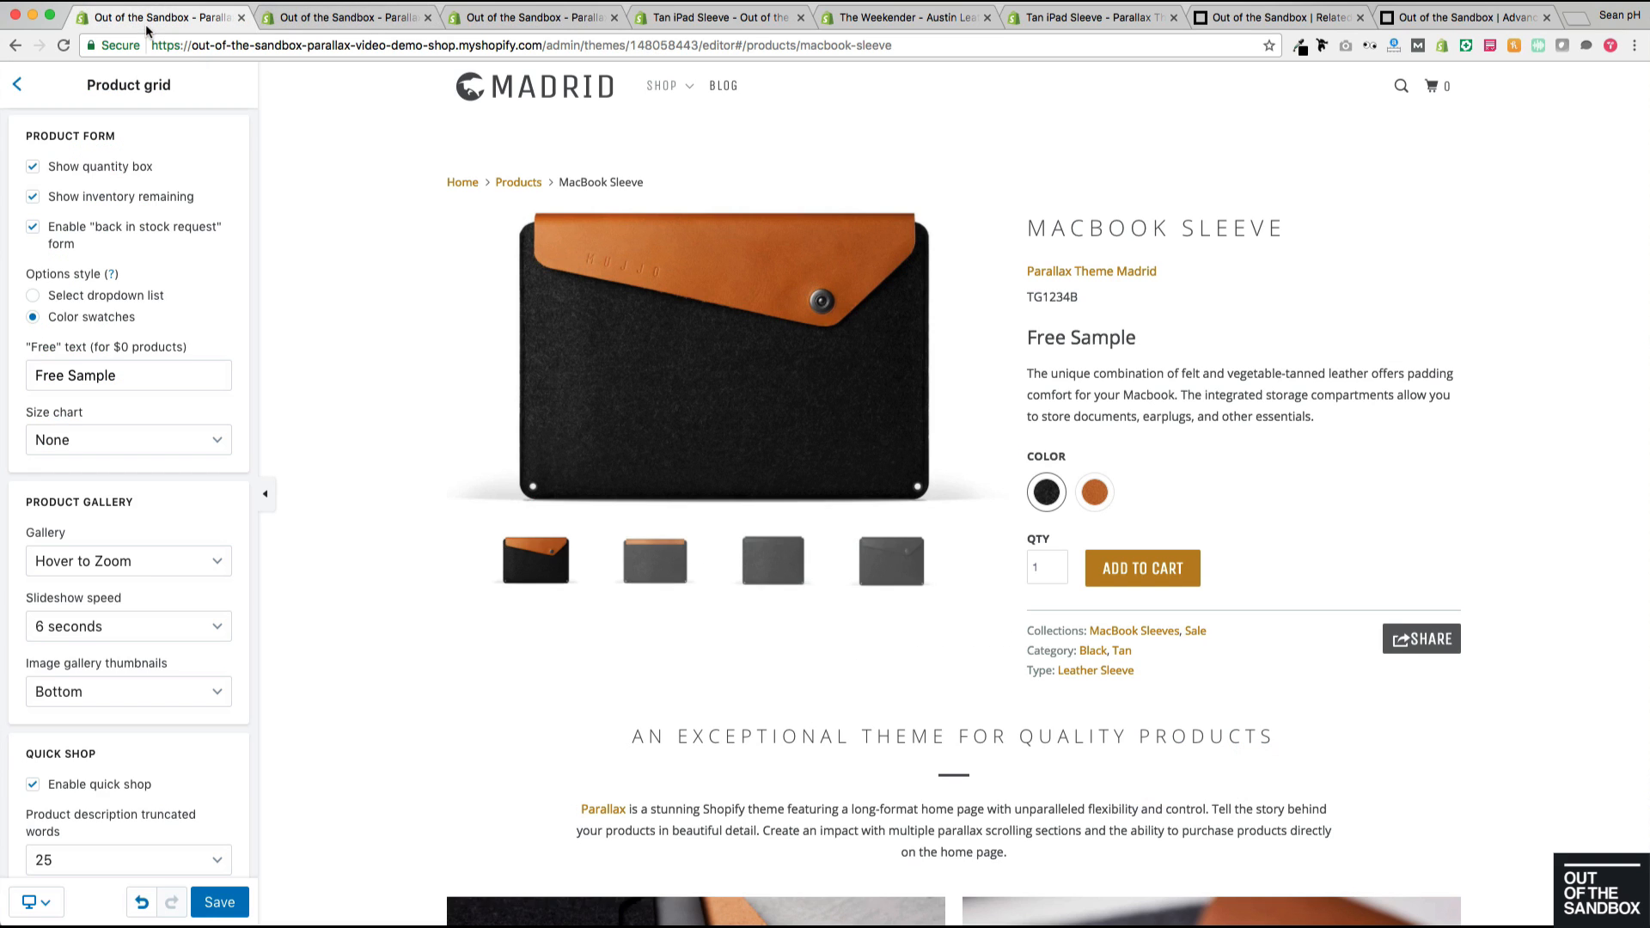
click(159, 442)
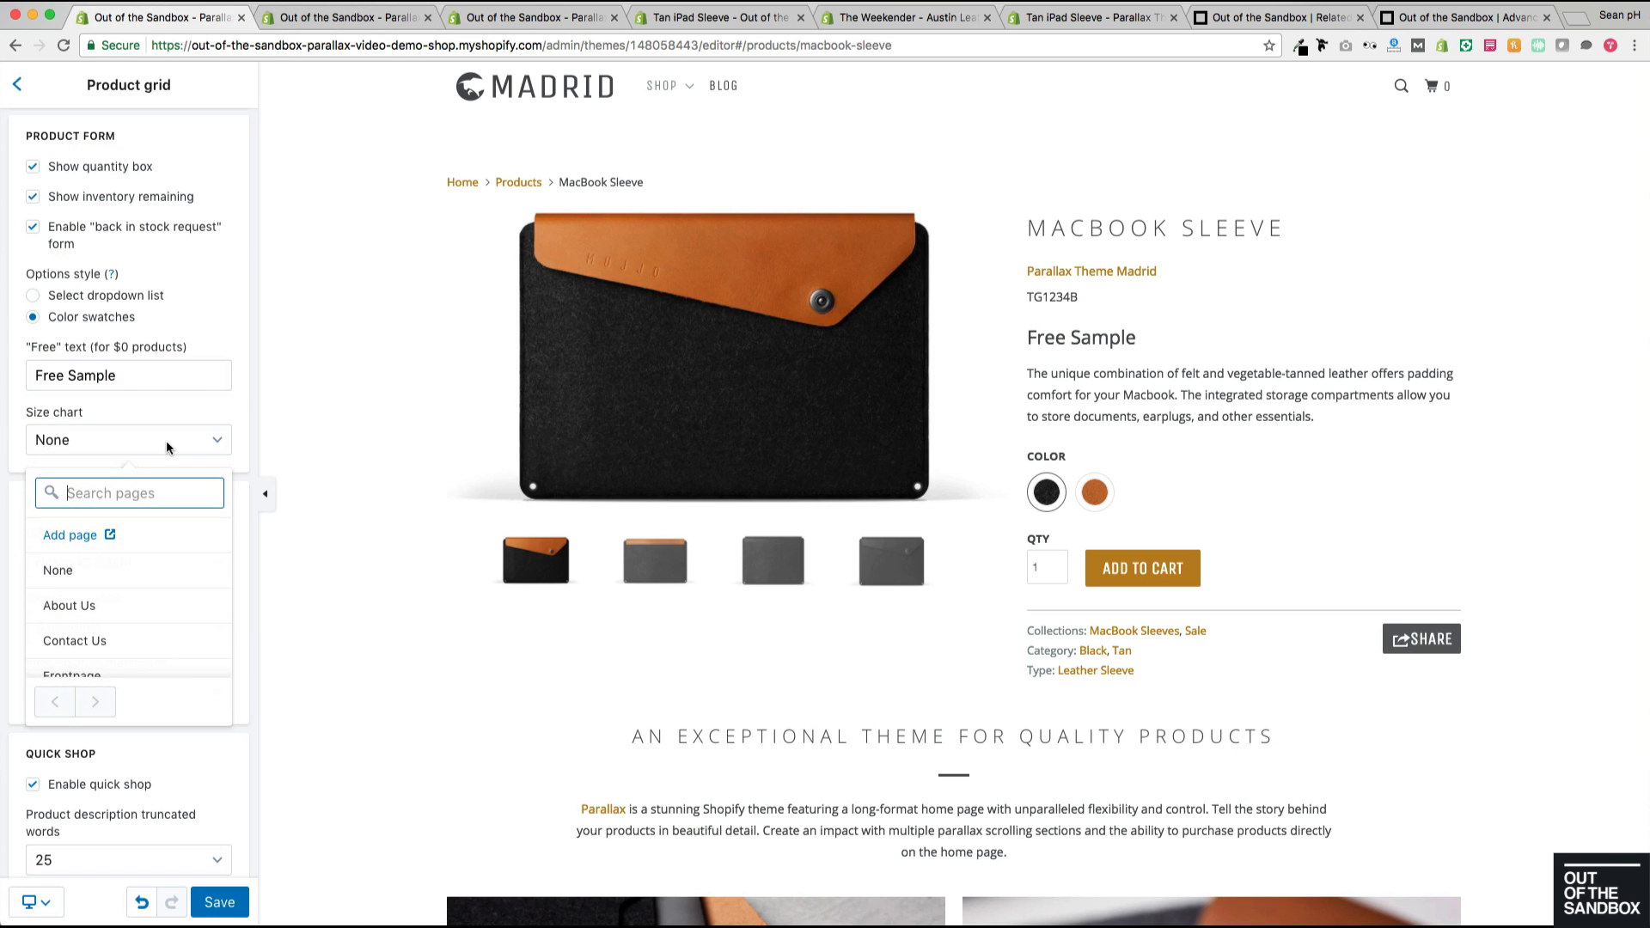
scroll(146, 599, down, 2)
scroll(146, 599, down, 2)
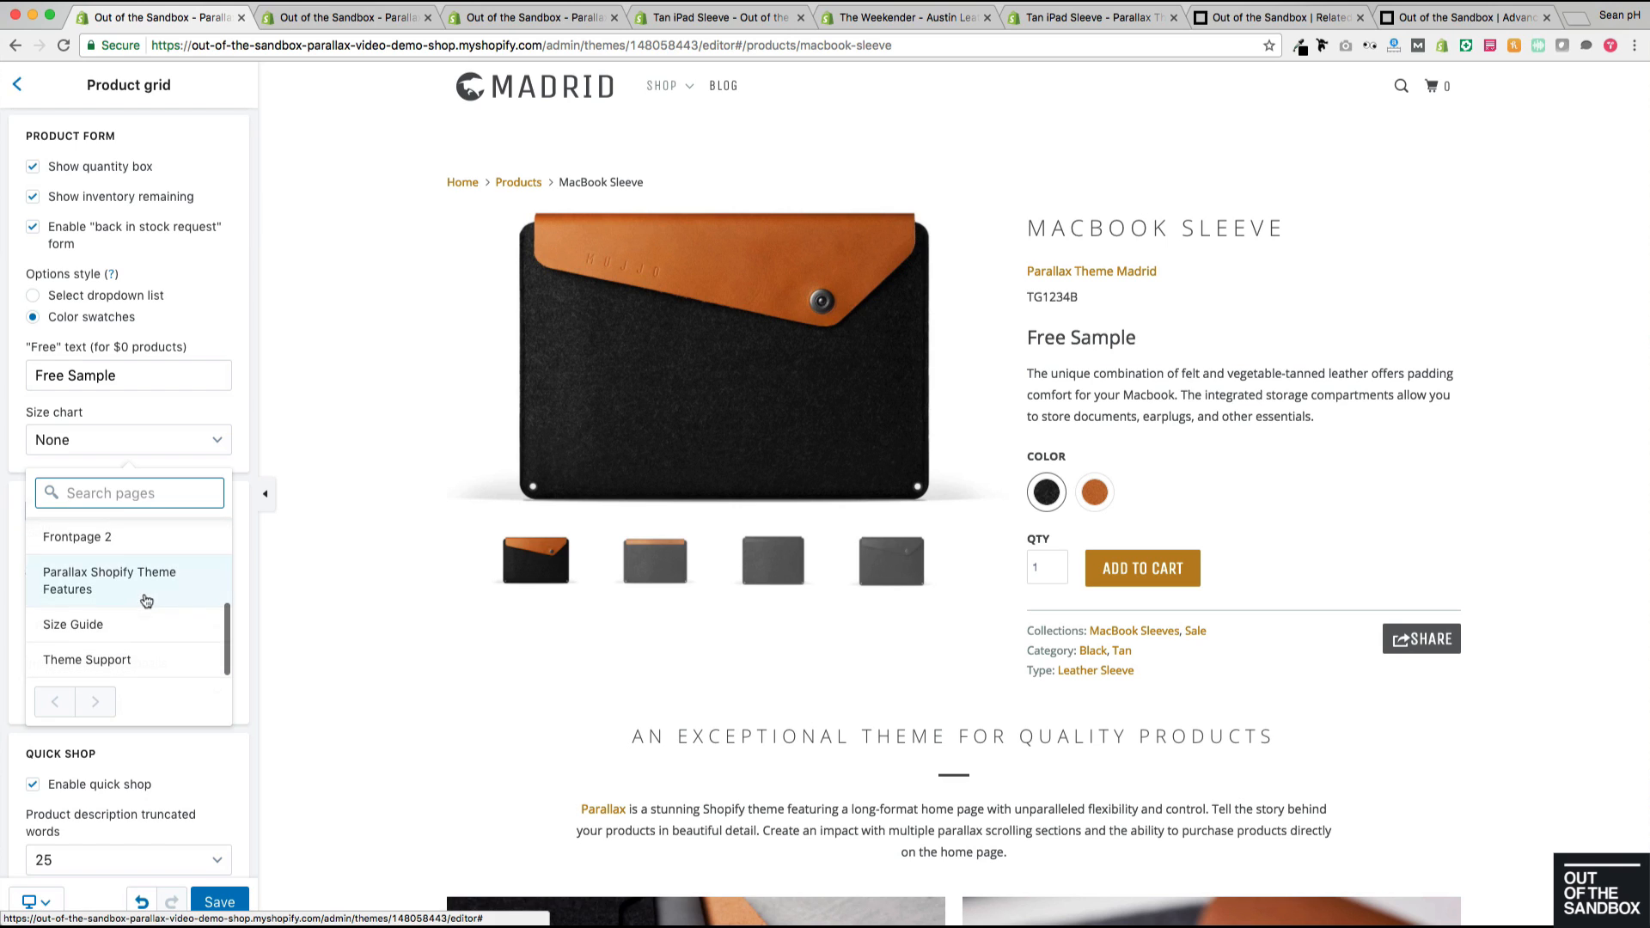
click(142, 622)
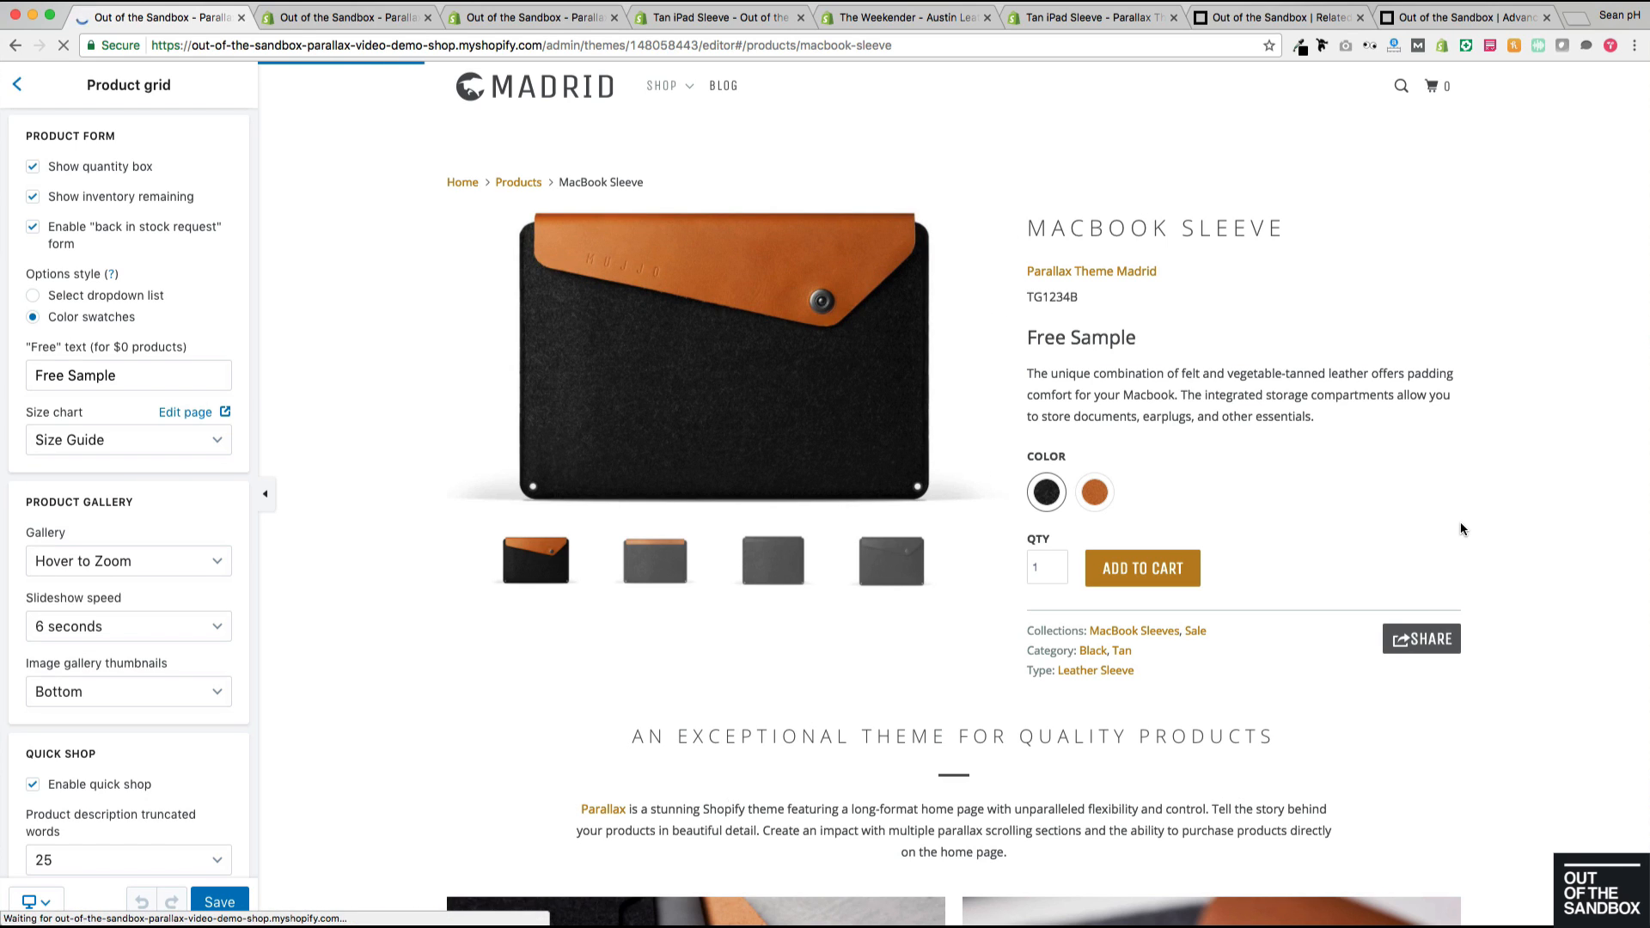
click(1424, 452)
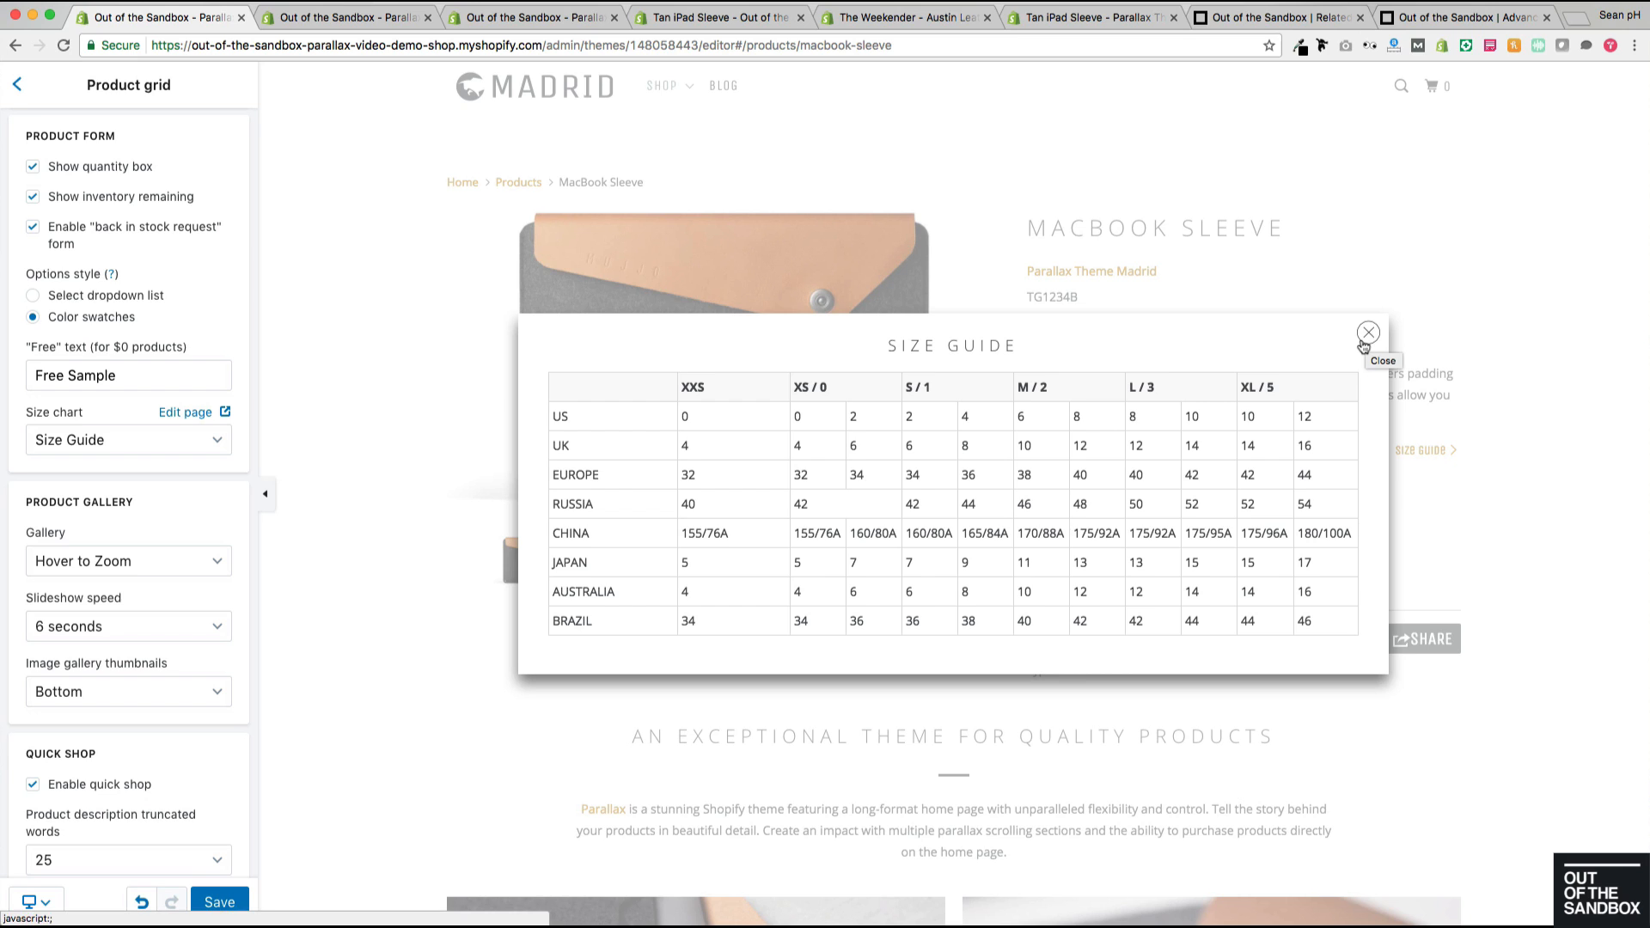
click(1365, 342)
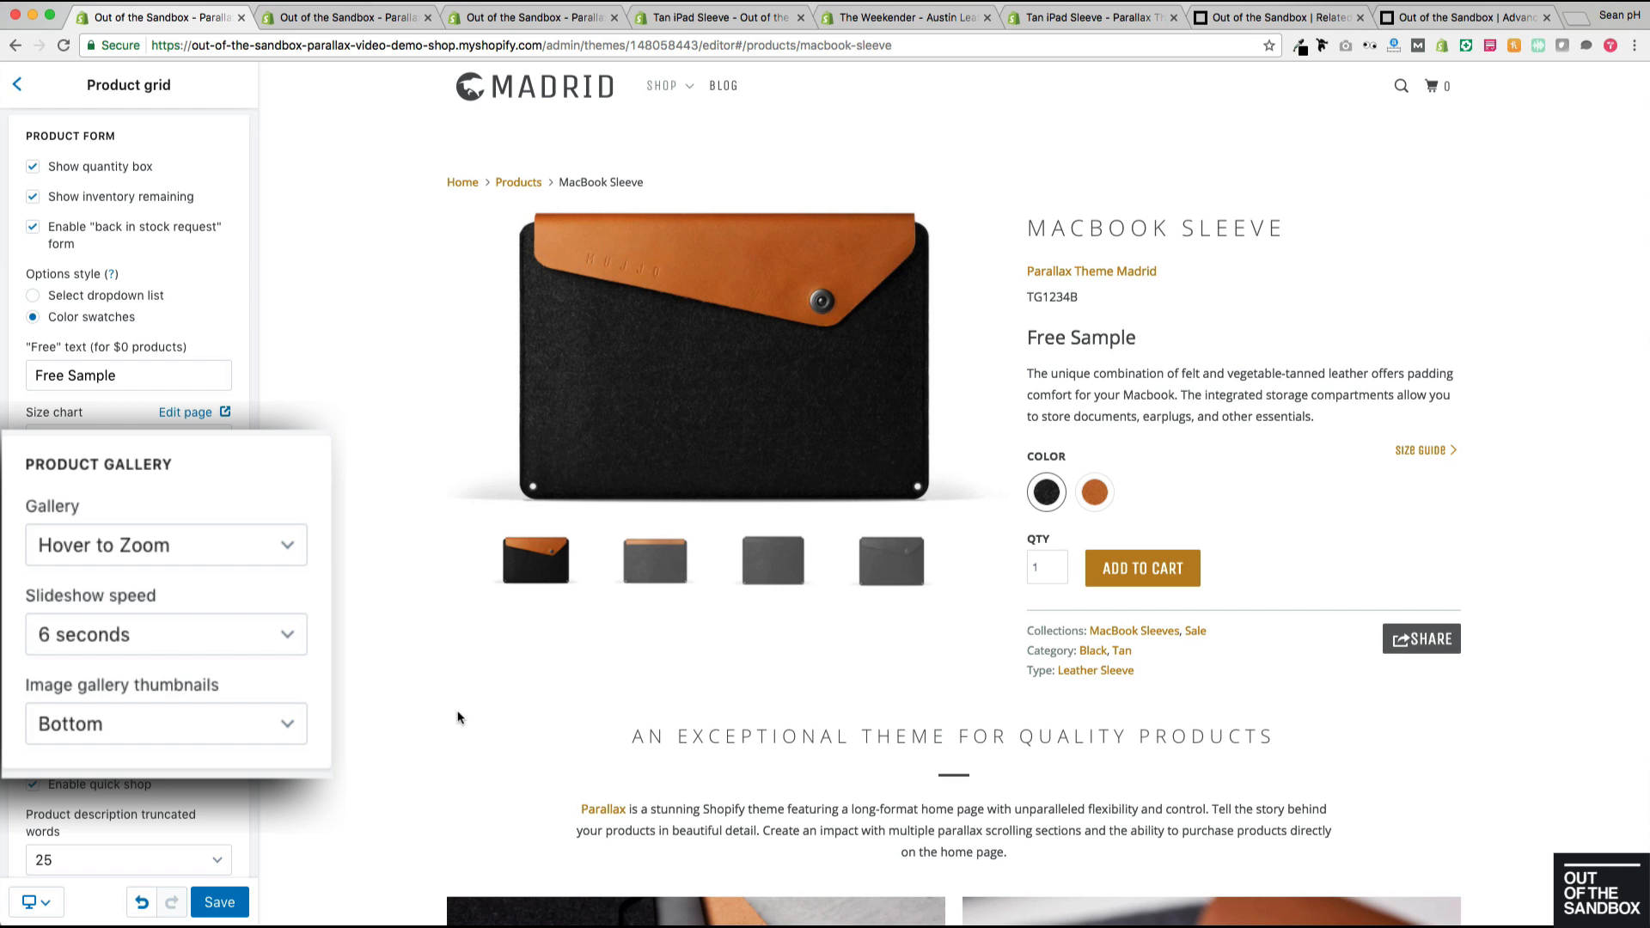
Step: Preview the hover zoom on the MacBook Sleeve image, and set the product gallery to Fade, keeping the 6-second slideshow speed
scroll(411, 699, down, 1)
scroll(411, 697, up, 1)
mouse_move(626, 353)
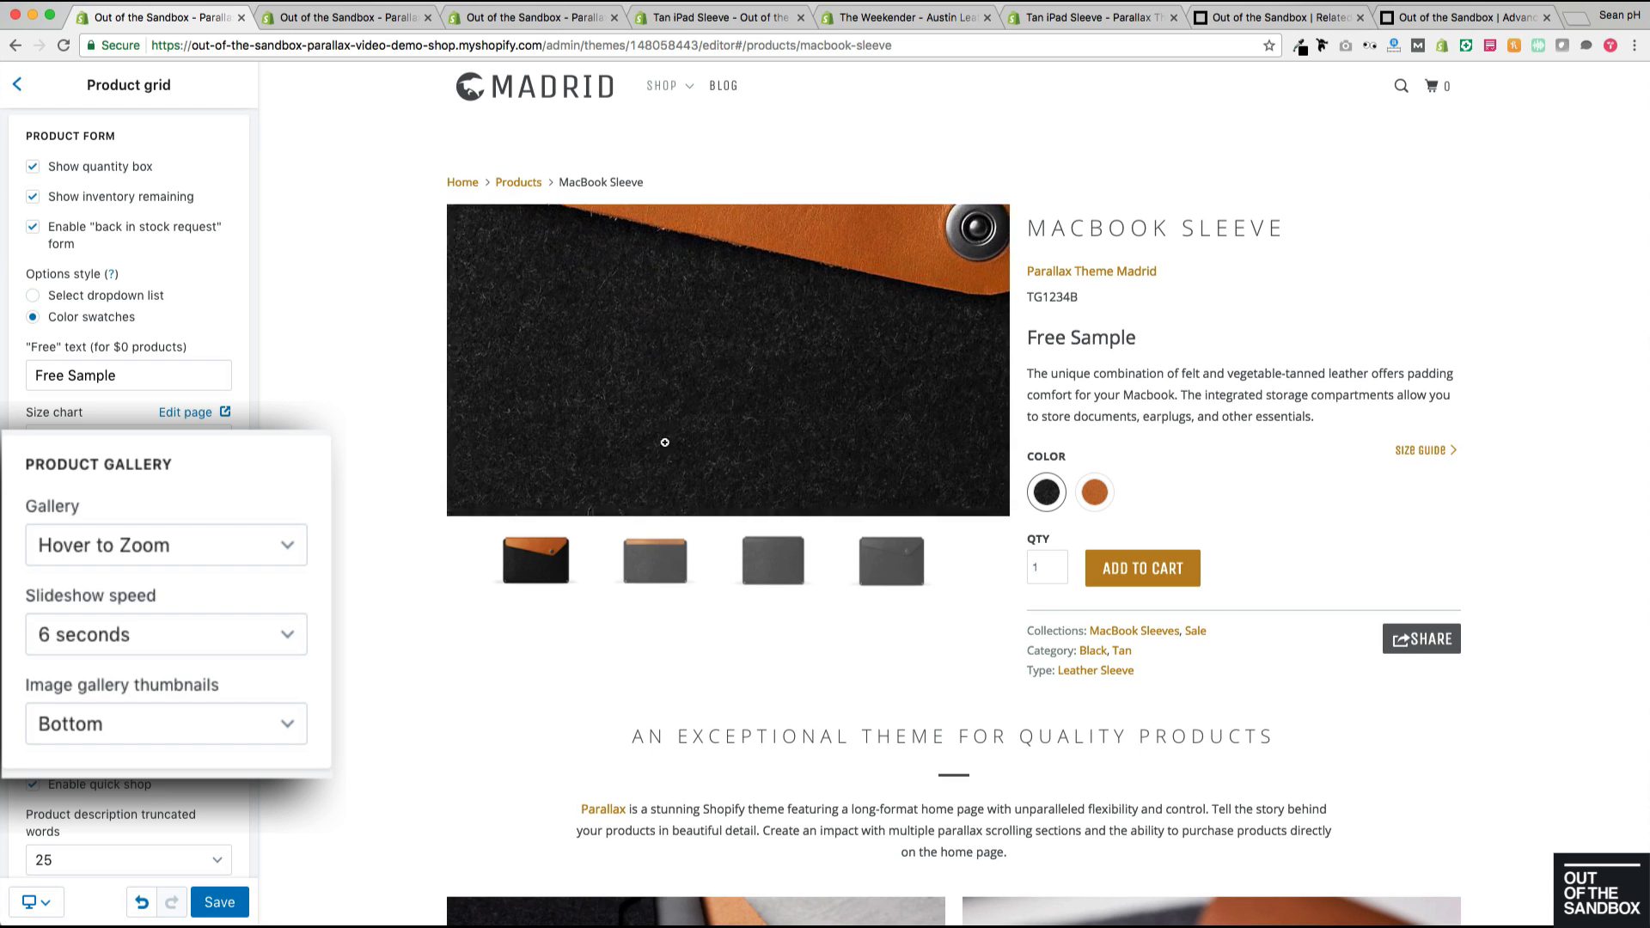
click(275, 545)
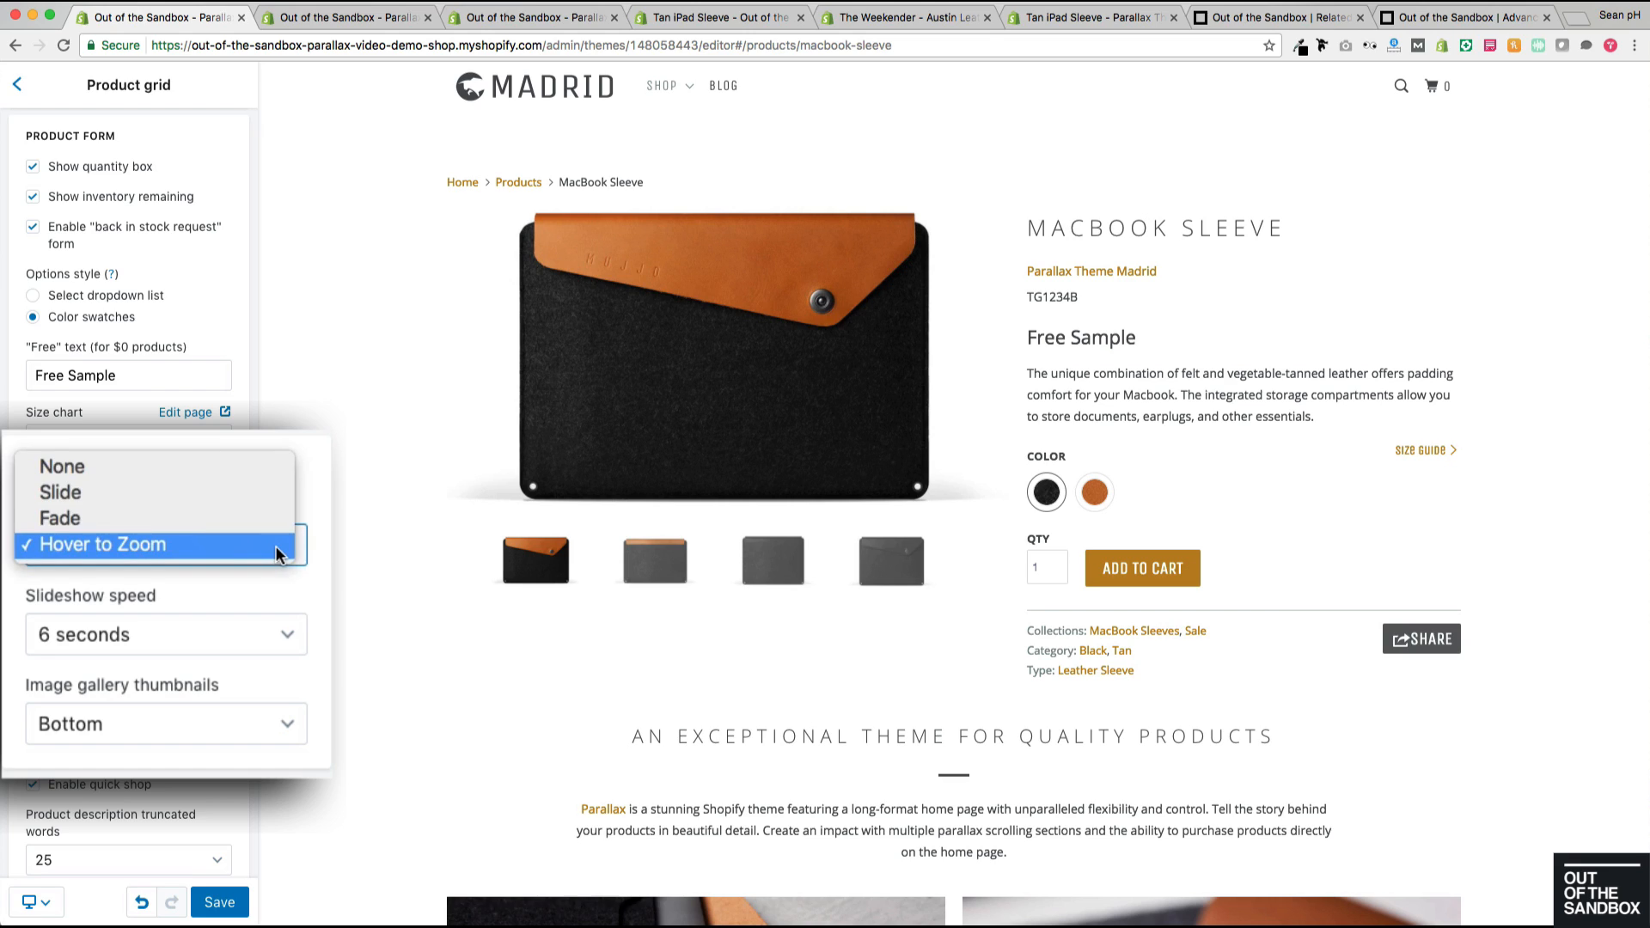
click(193, 518)
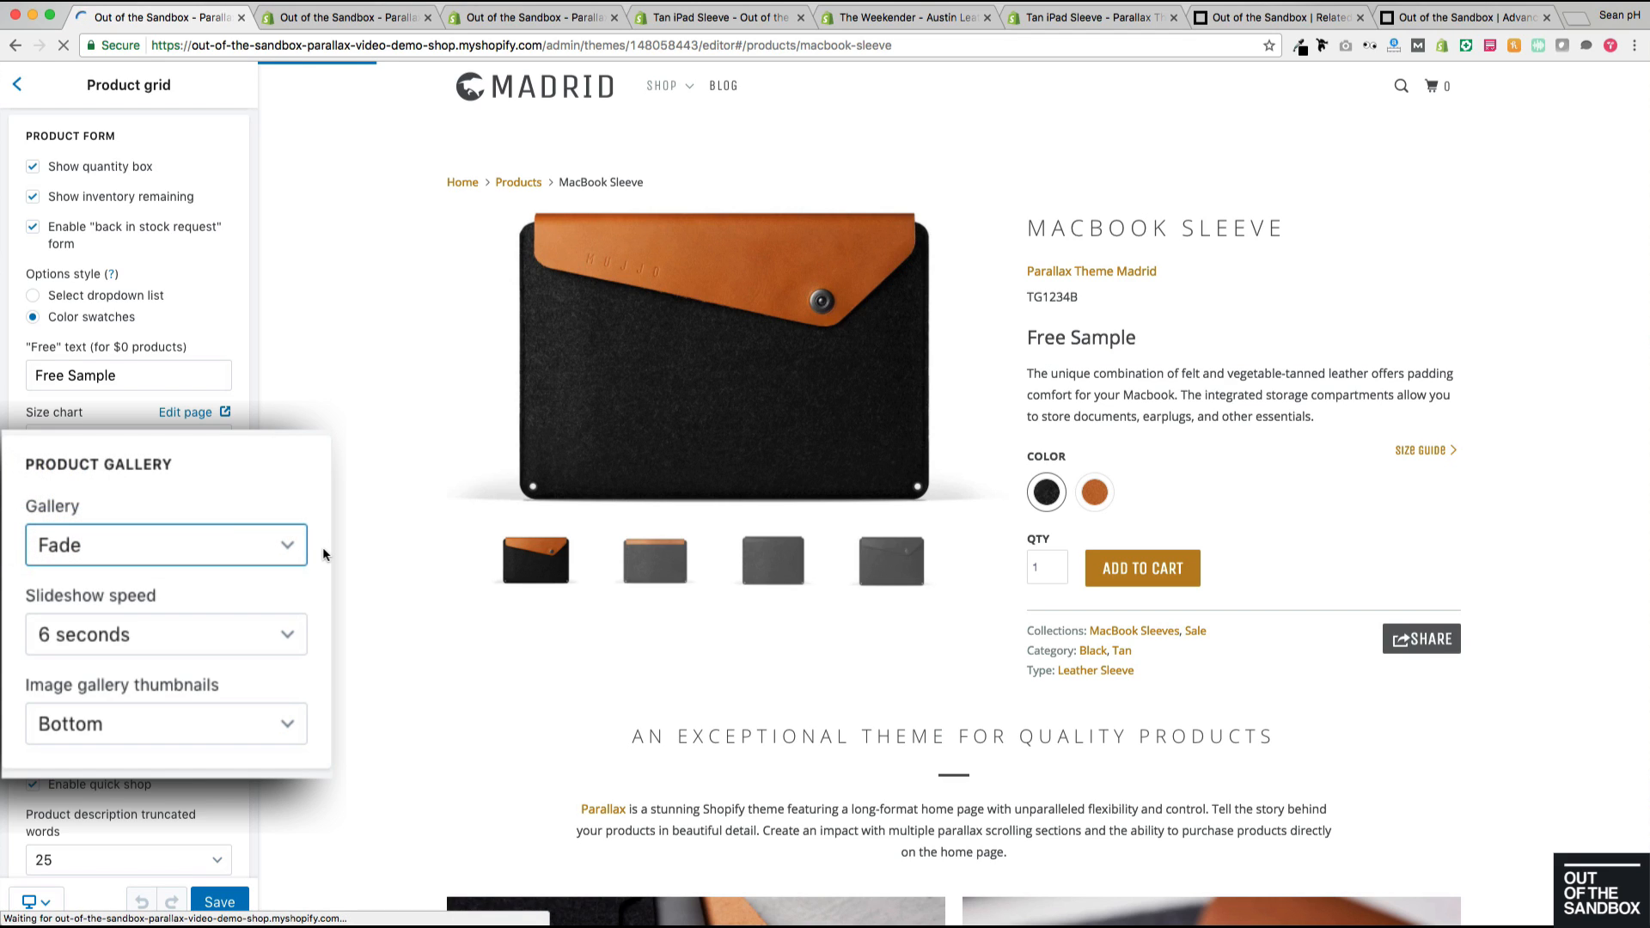
click(256, 637)
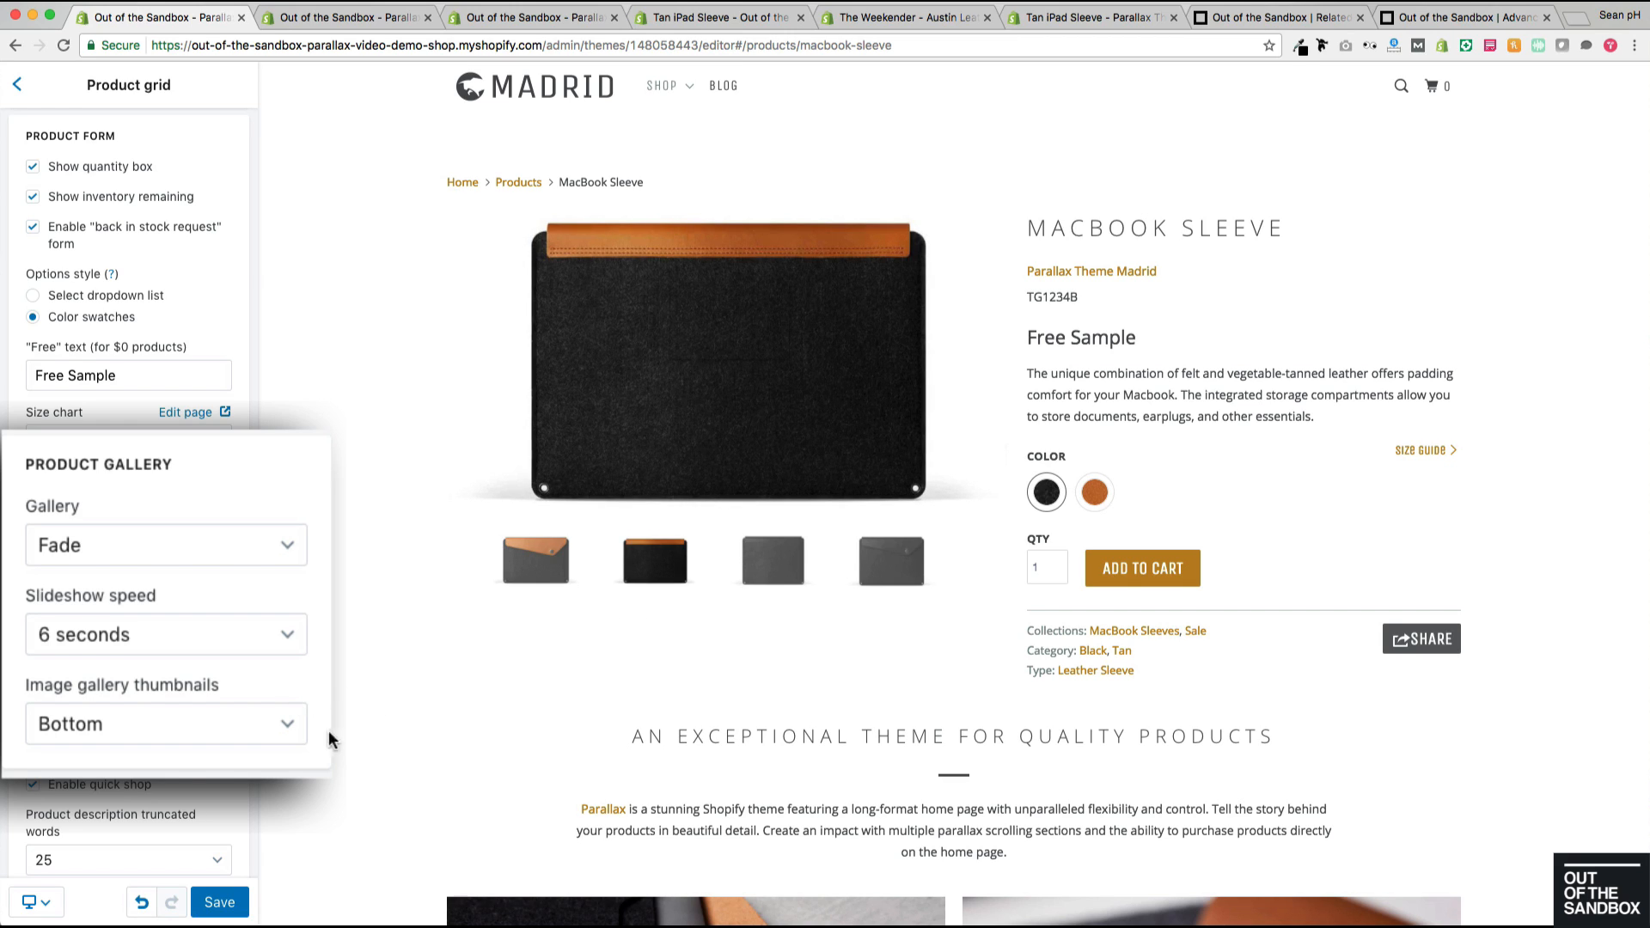
Step: Try the image gallery thumbnails on the Left, and set their position to Right
click(280, 729)
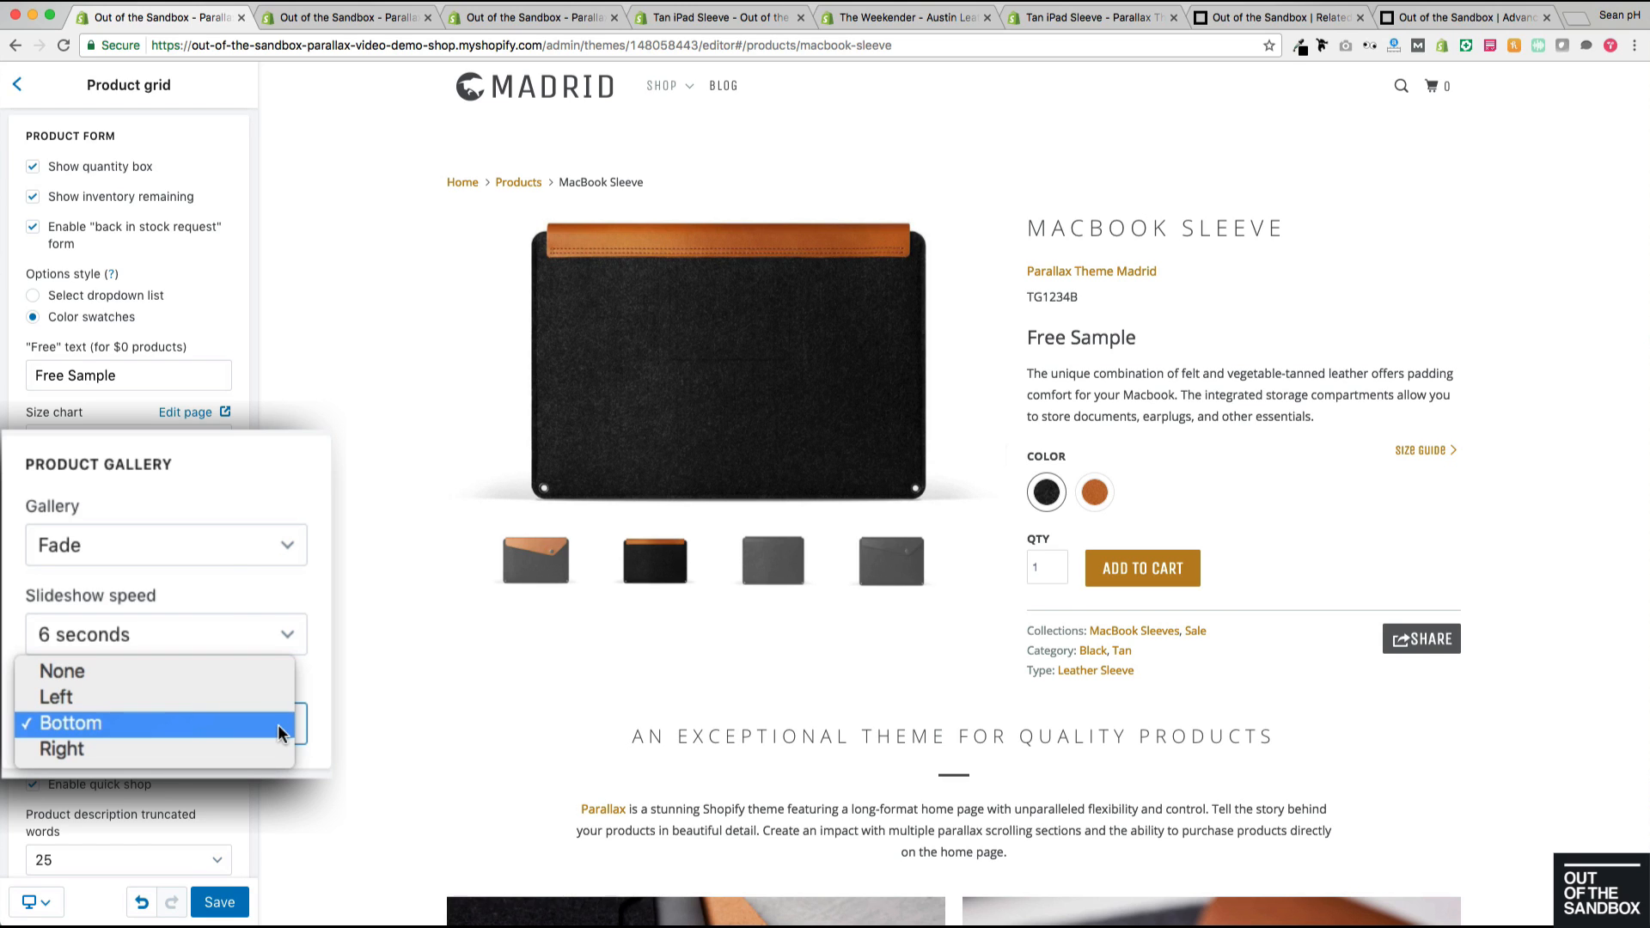
click(215, 699)
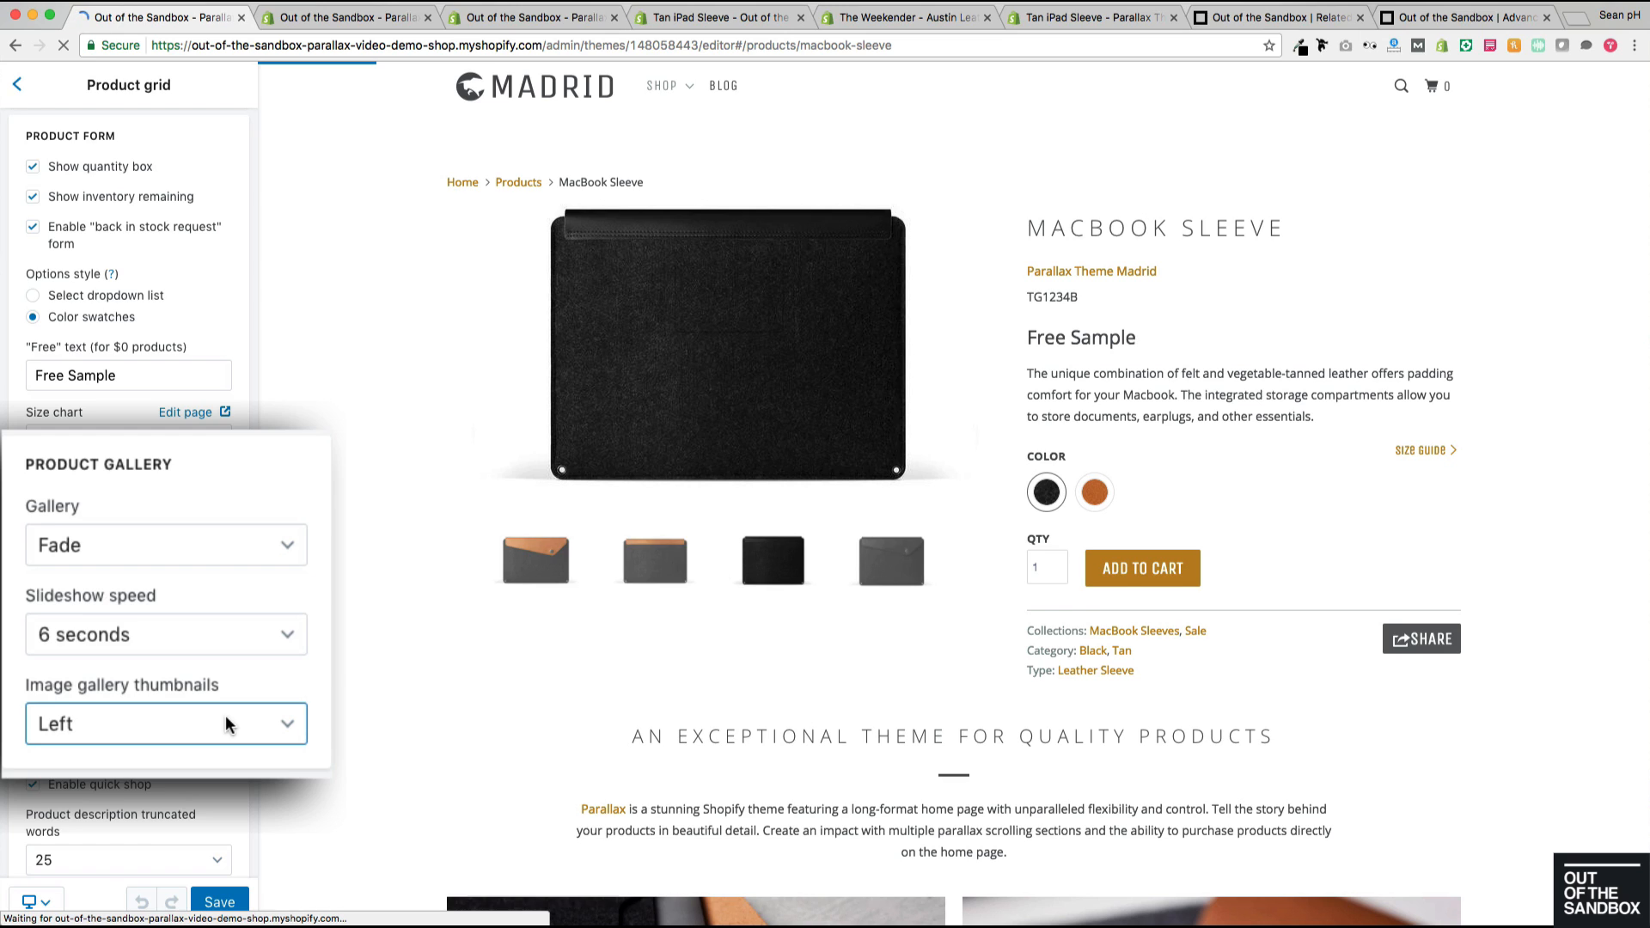
click(234, 717)
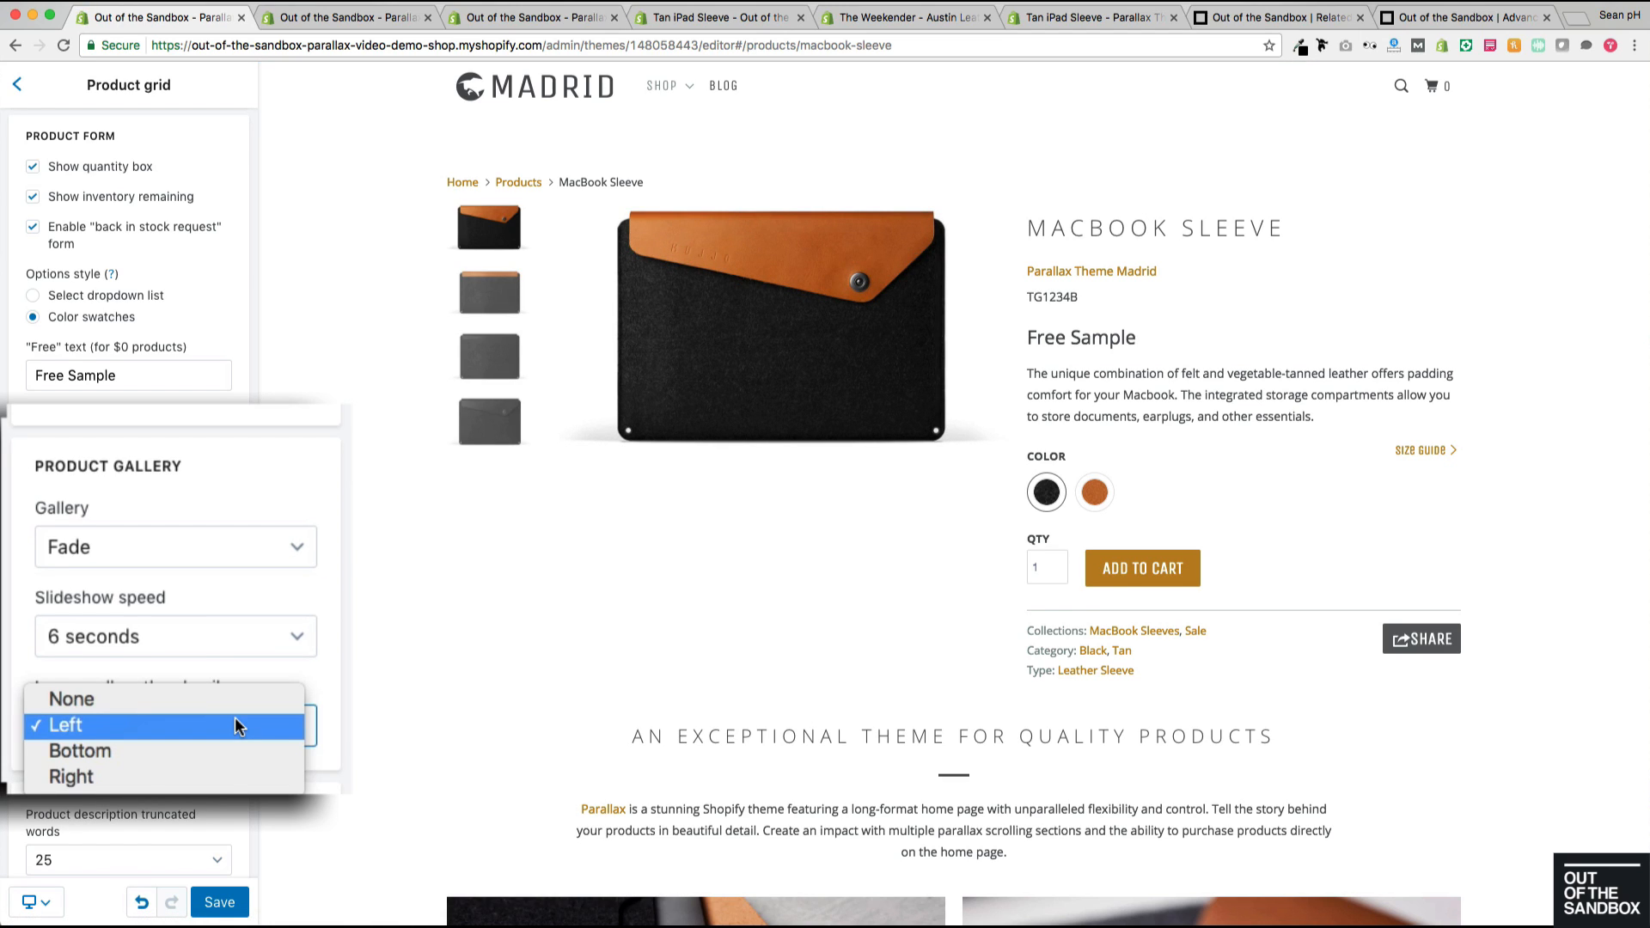
click(224, 772)
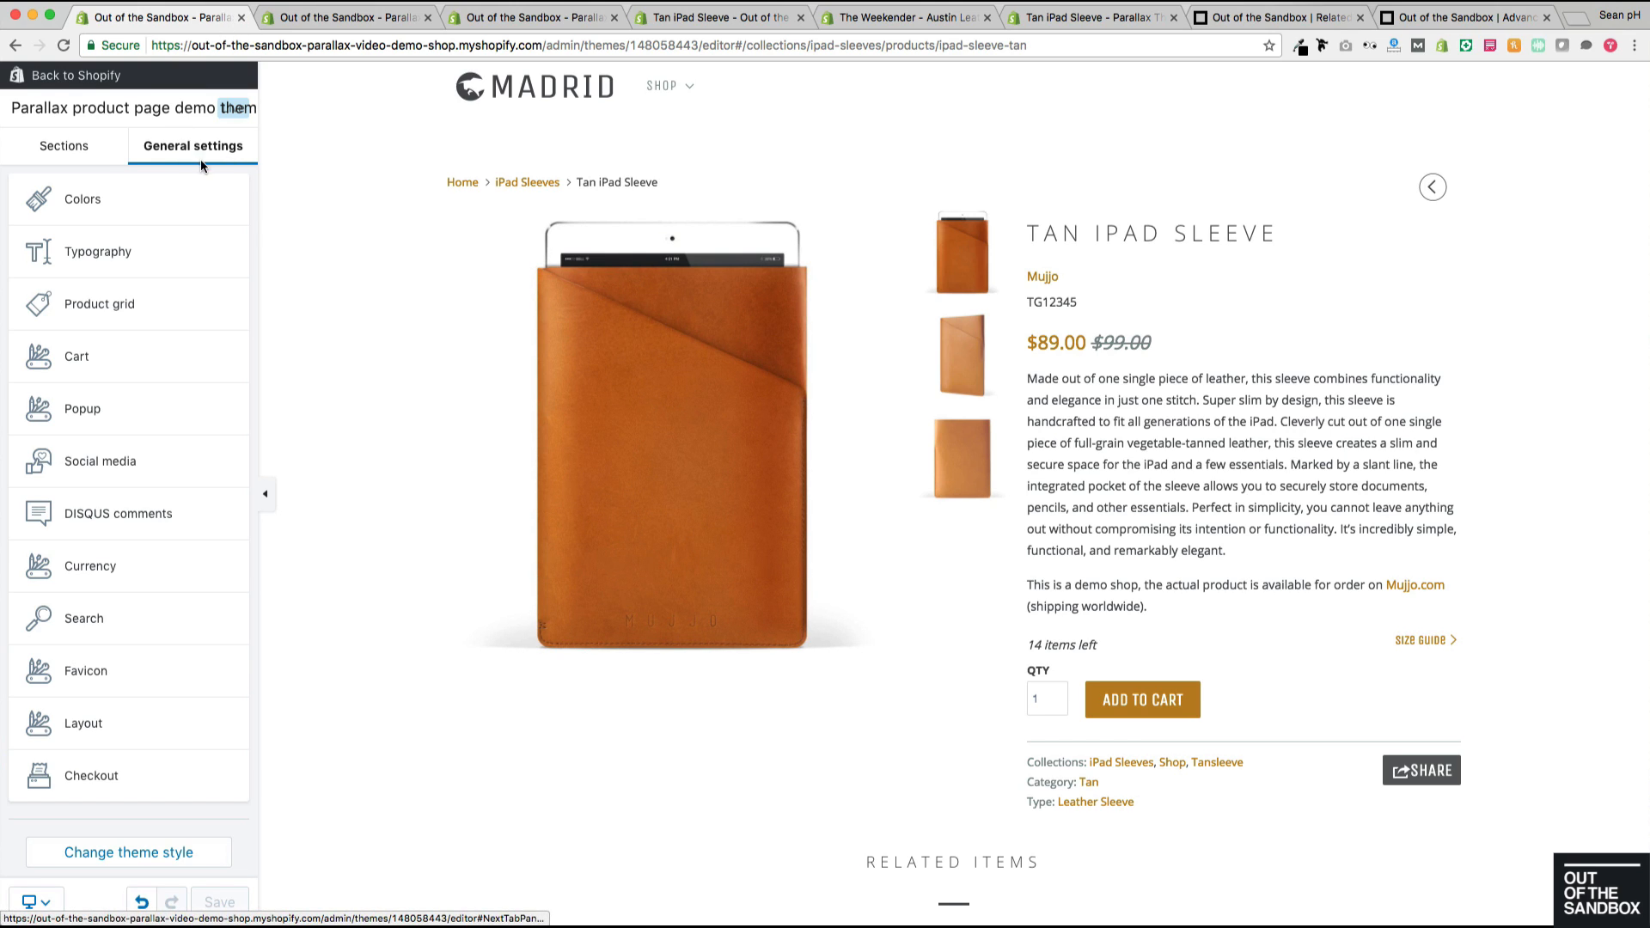
Step: Open the Product section's settings for the Tan iPad Sleeve page, and turn the breadcrumb links off and back on
click(60, 158)
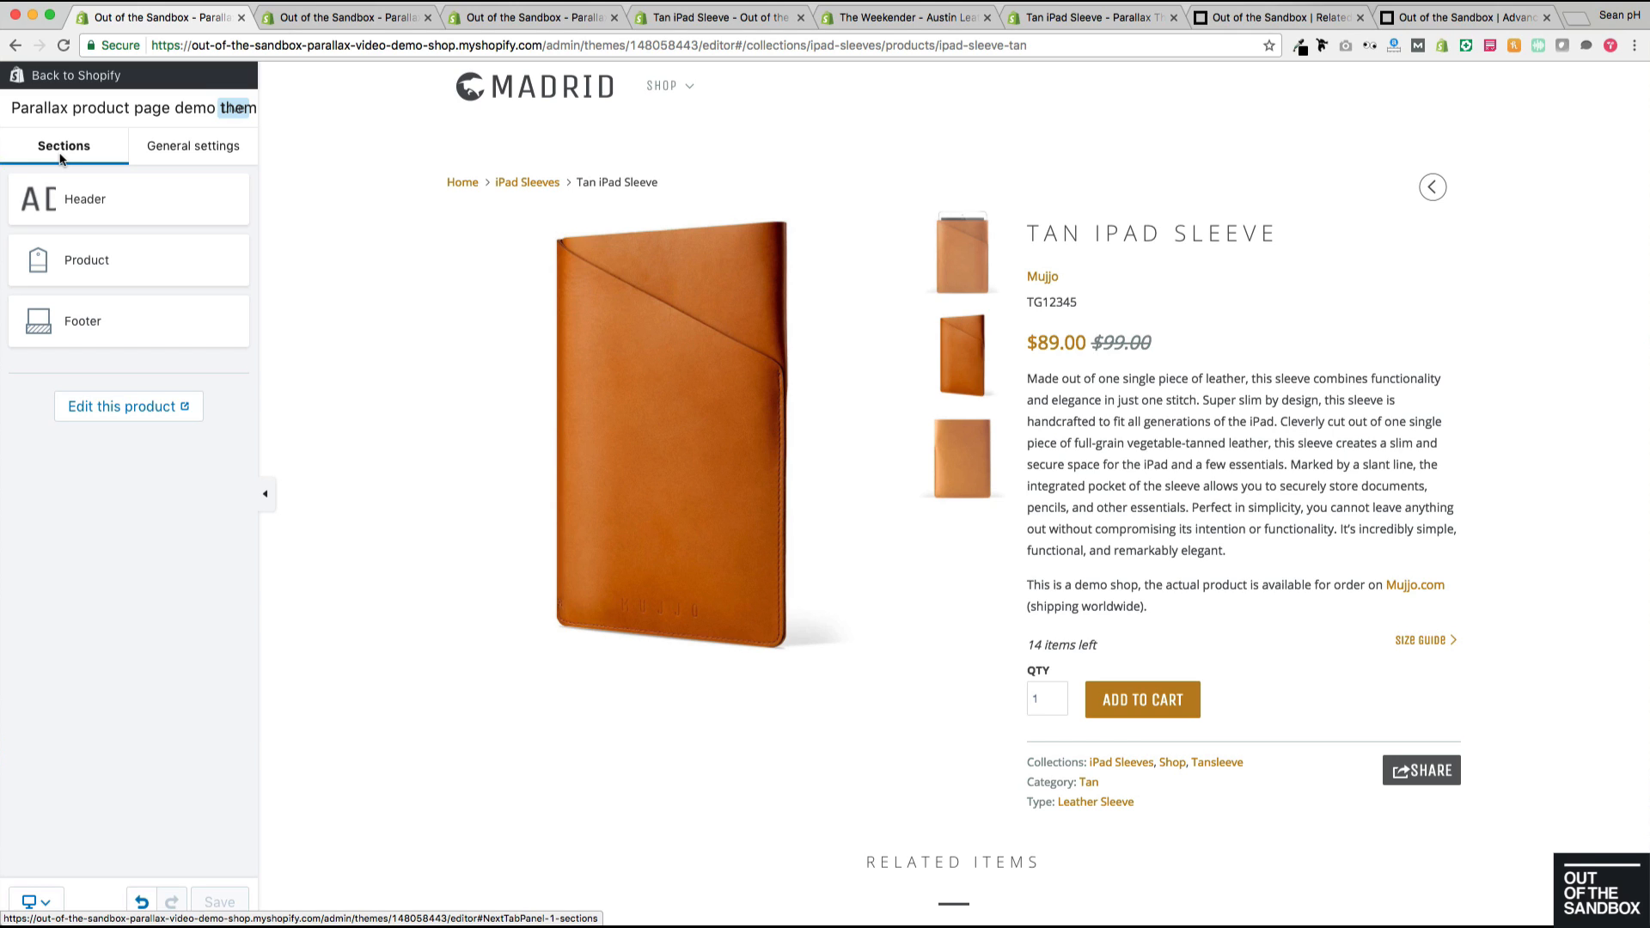
click(103, 273)
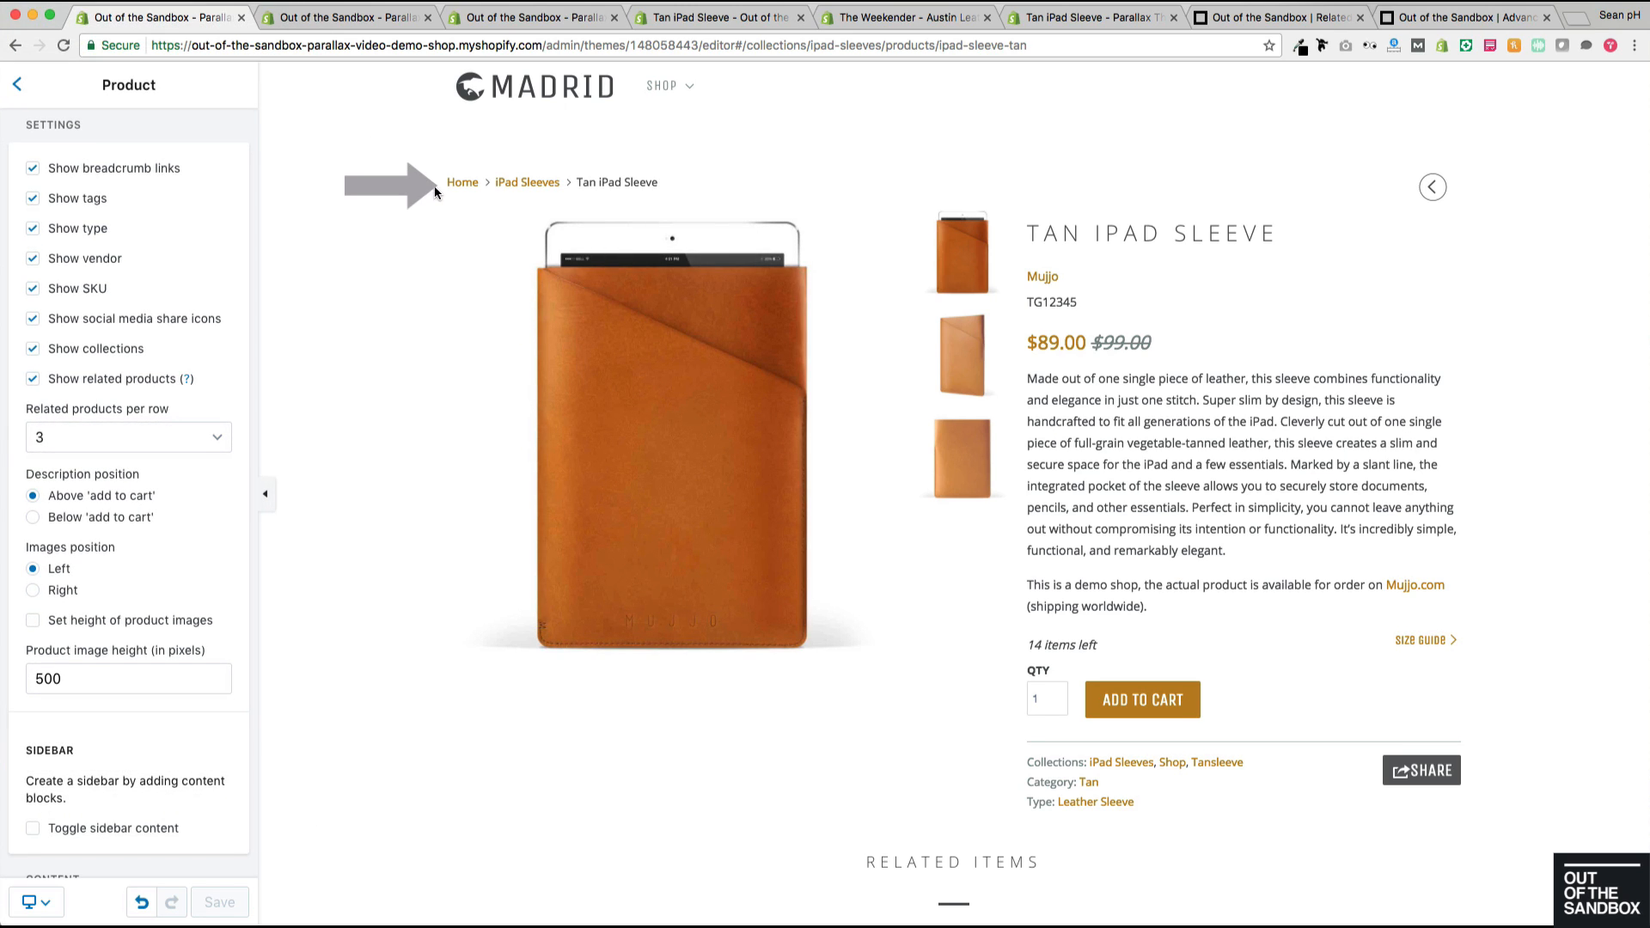
click(116, 178)
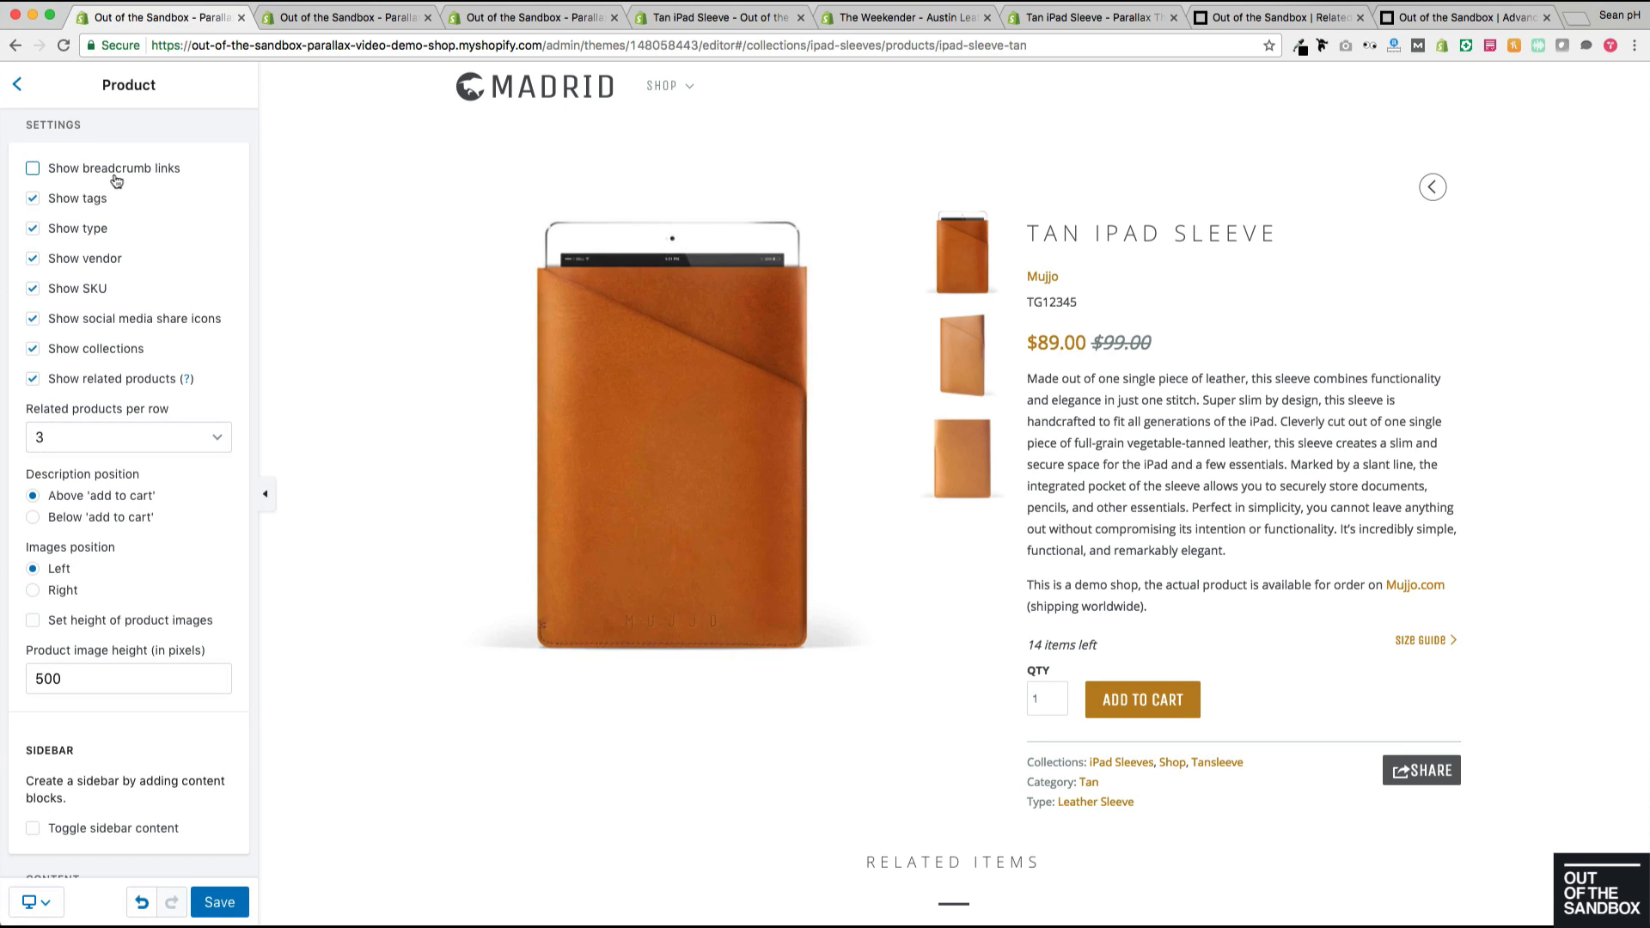
click(116, 180)
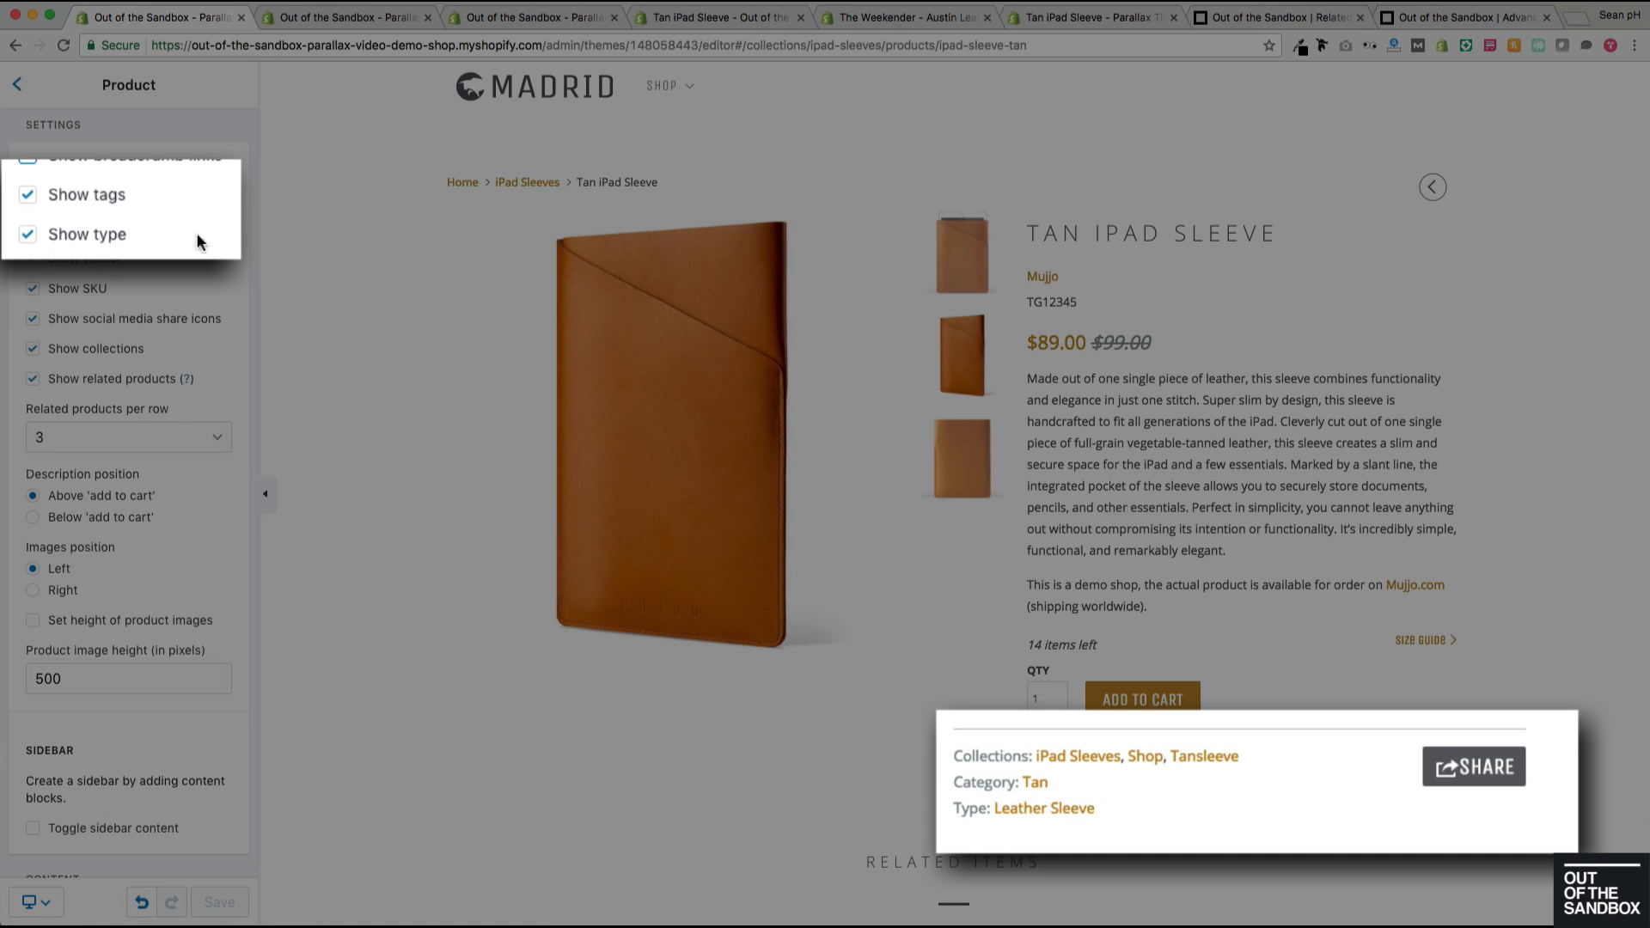
Step: Hide the tags, type and collections on the product page
click(77, 200)
click(79, 239)
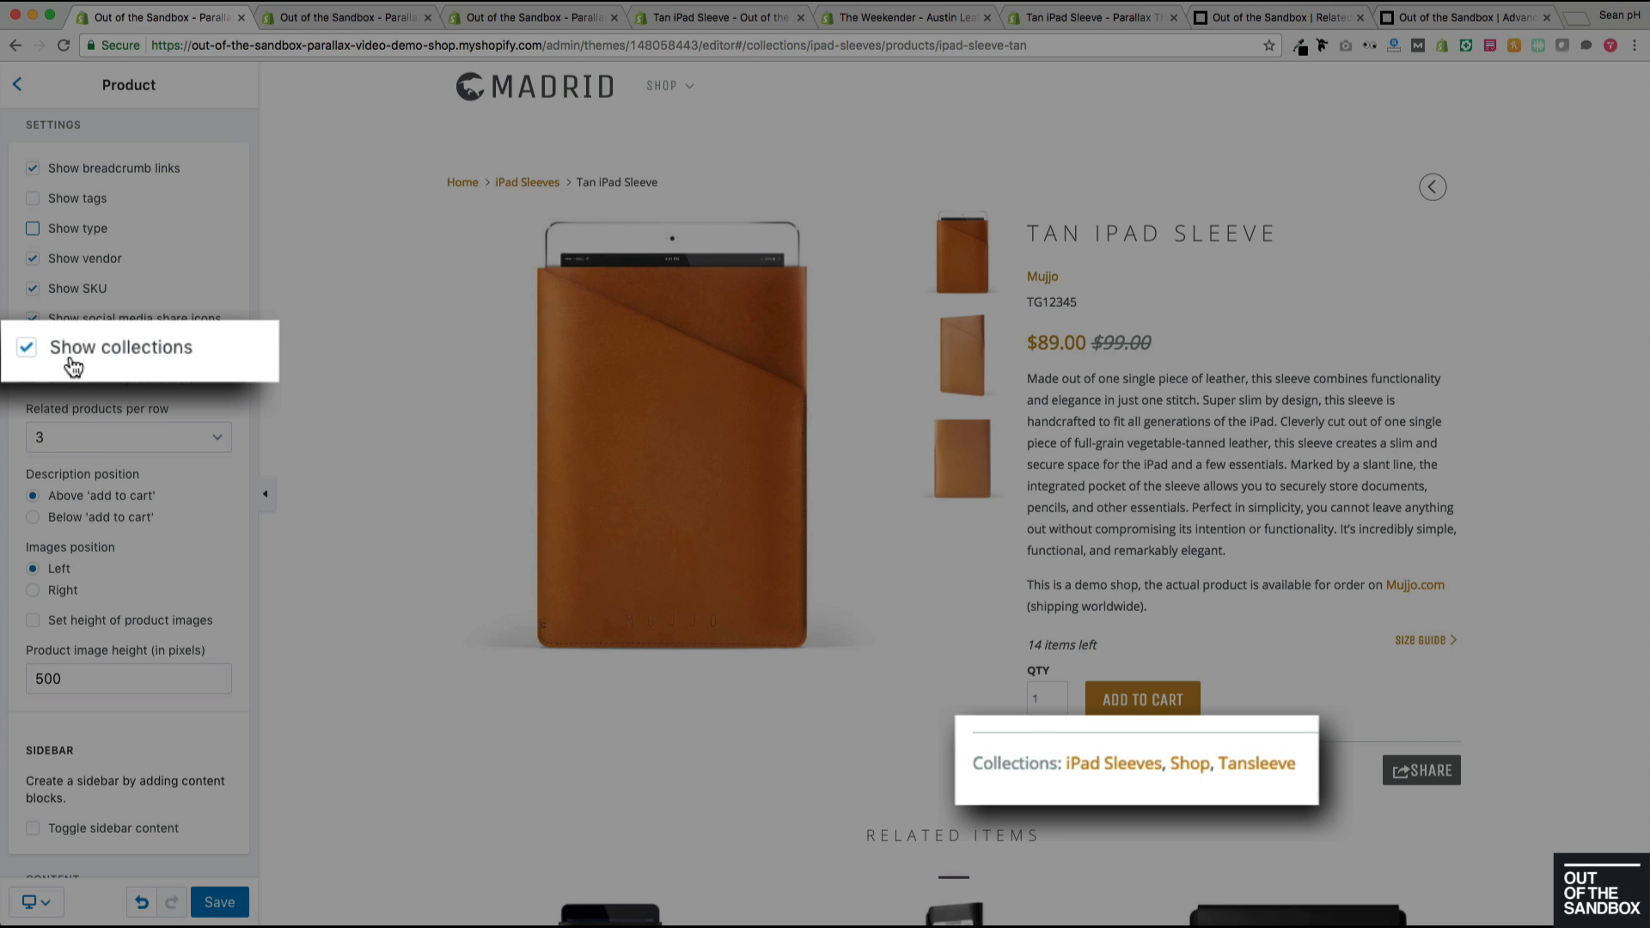
click(65, 360)
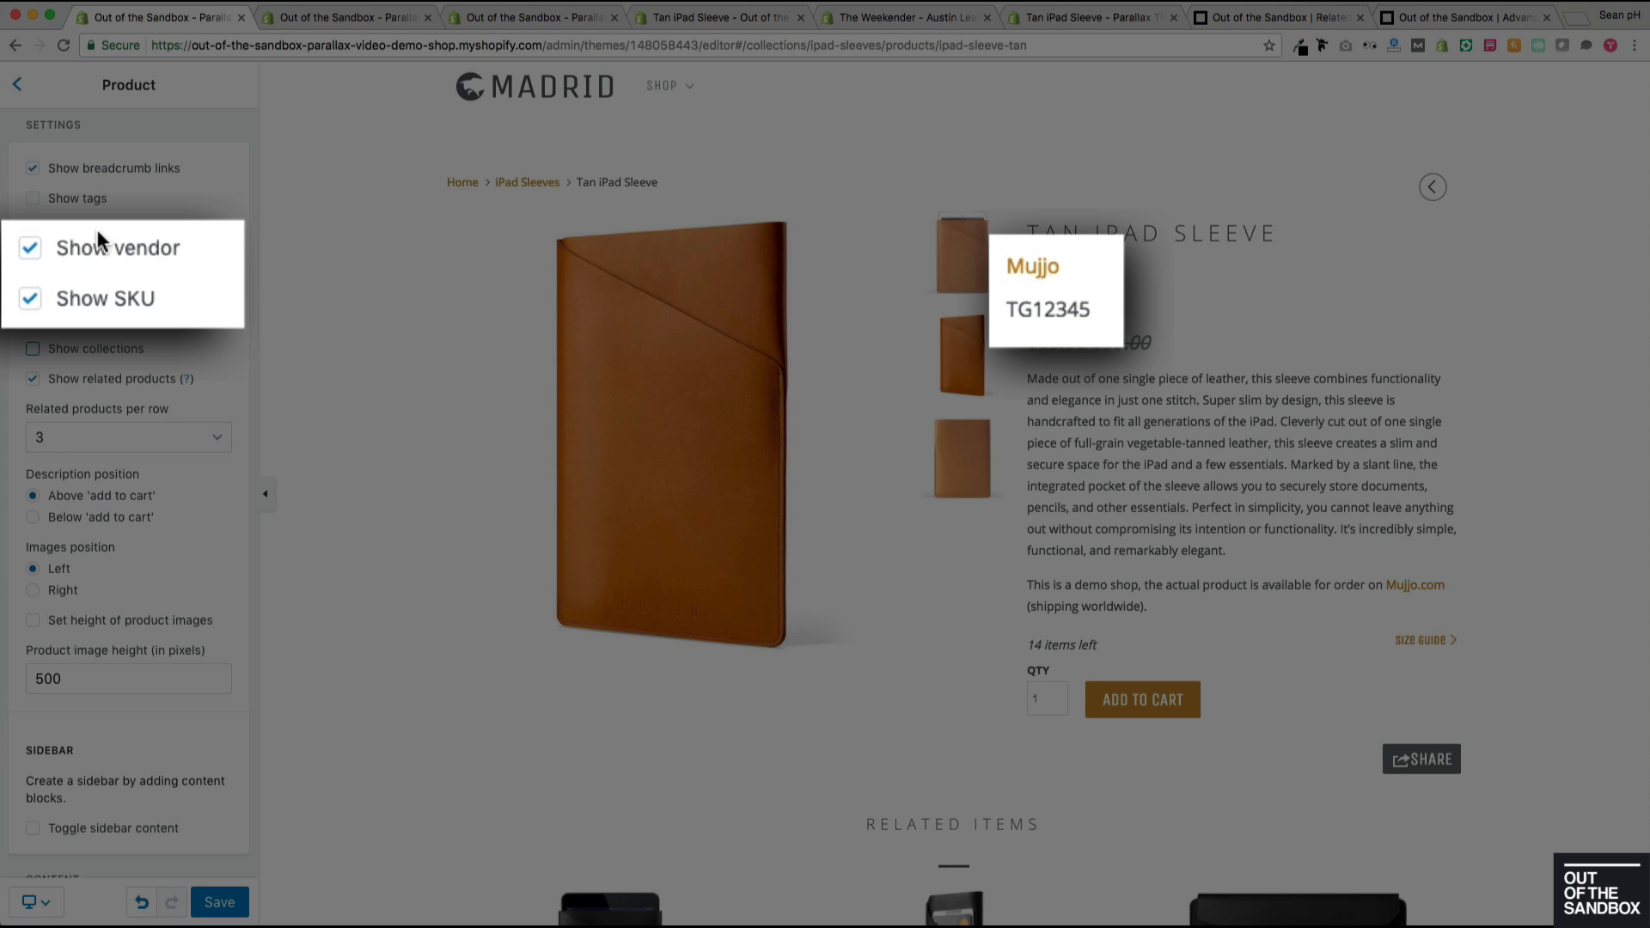
Step: Hide the vendor and SKU, and preview the expanded share icons before turning off the social media share icons
click(73, 258)
click(75, 291)
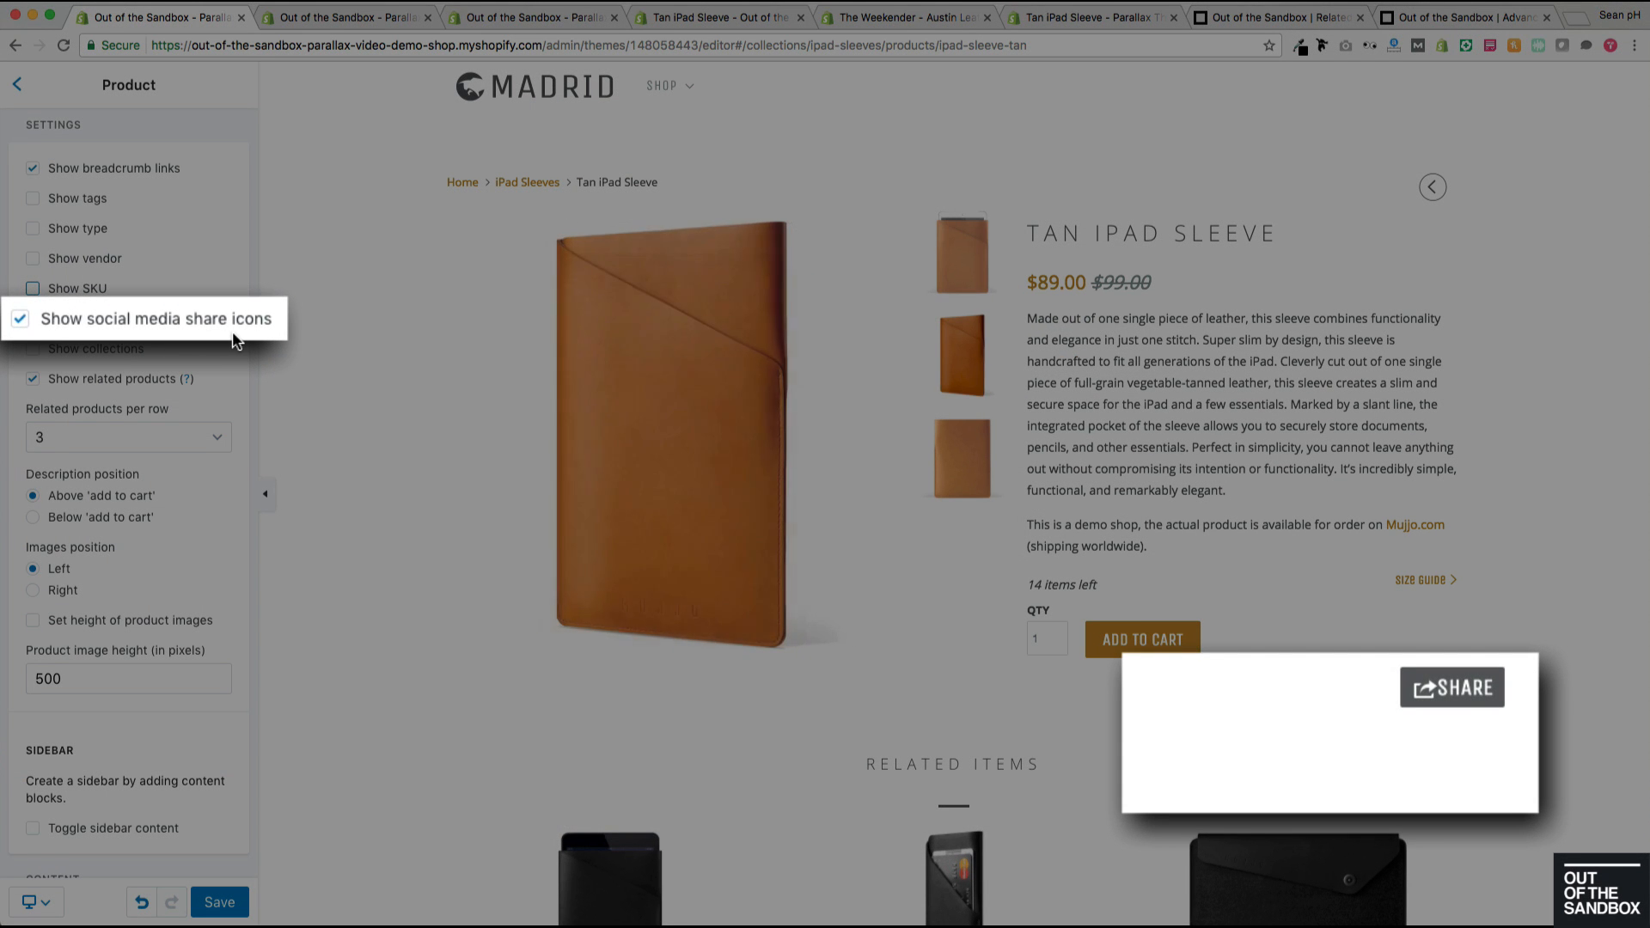
click(1470, 702)
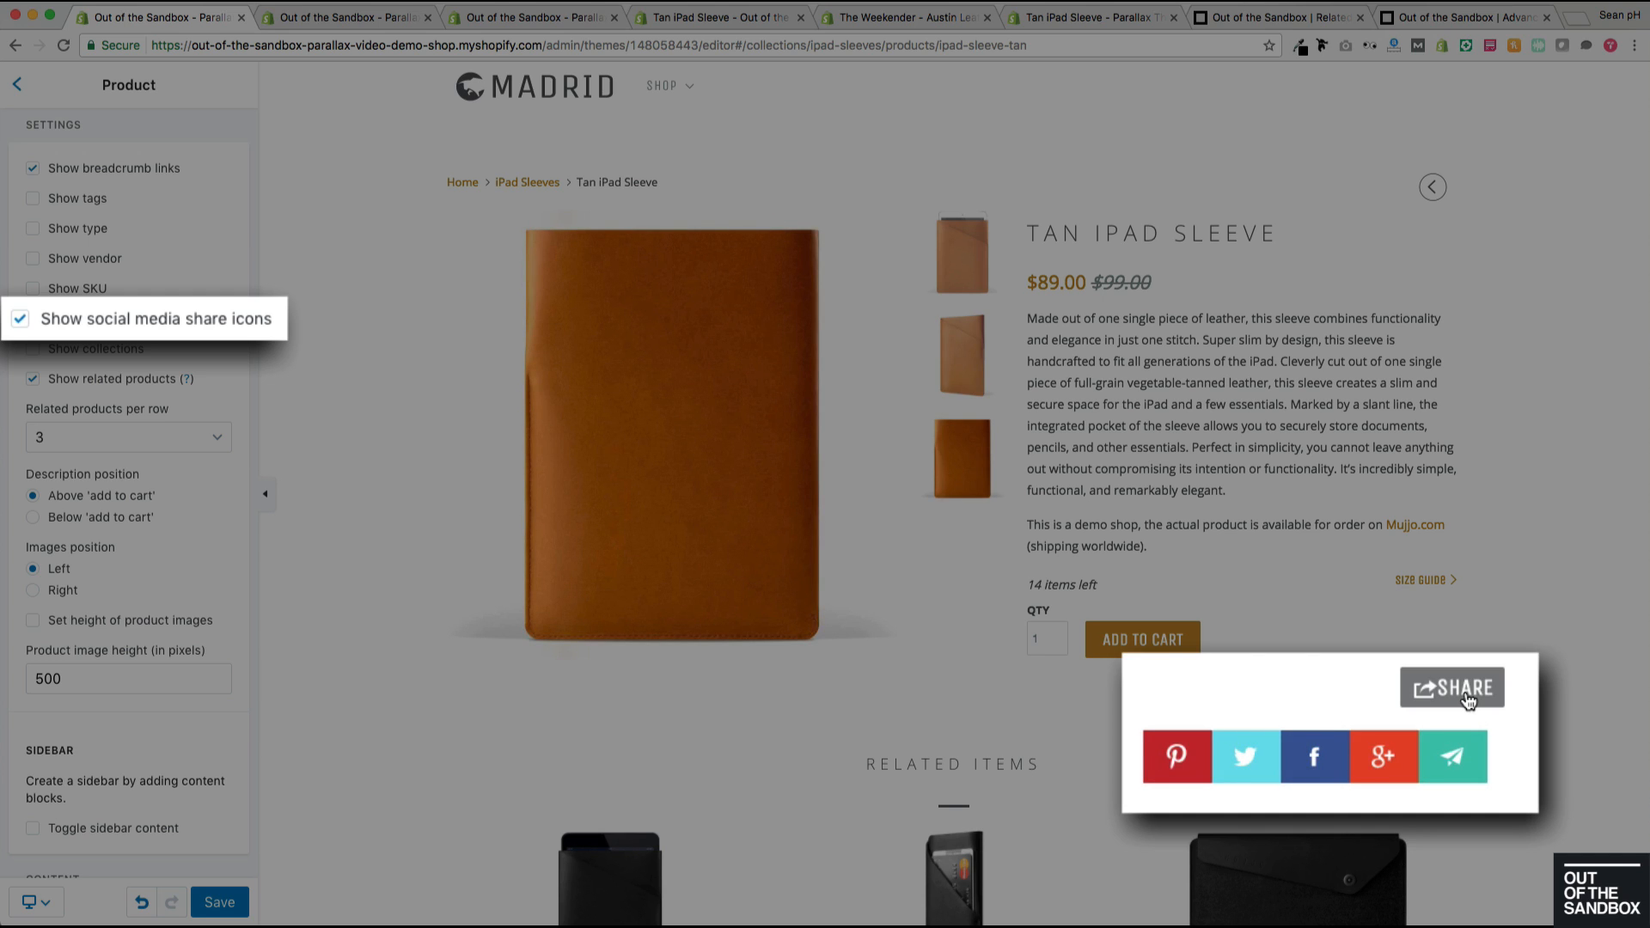
click(200, 332)
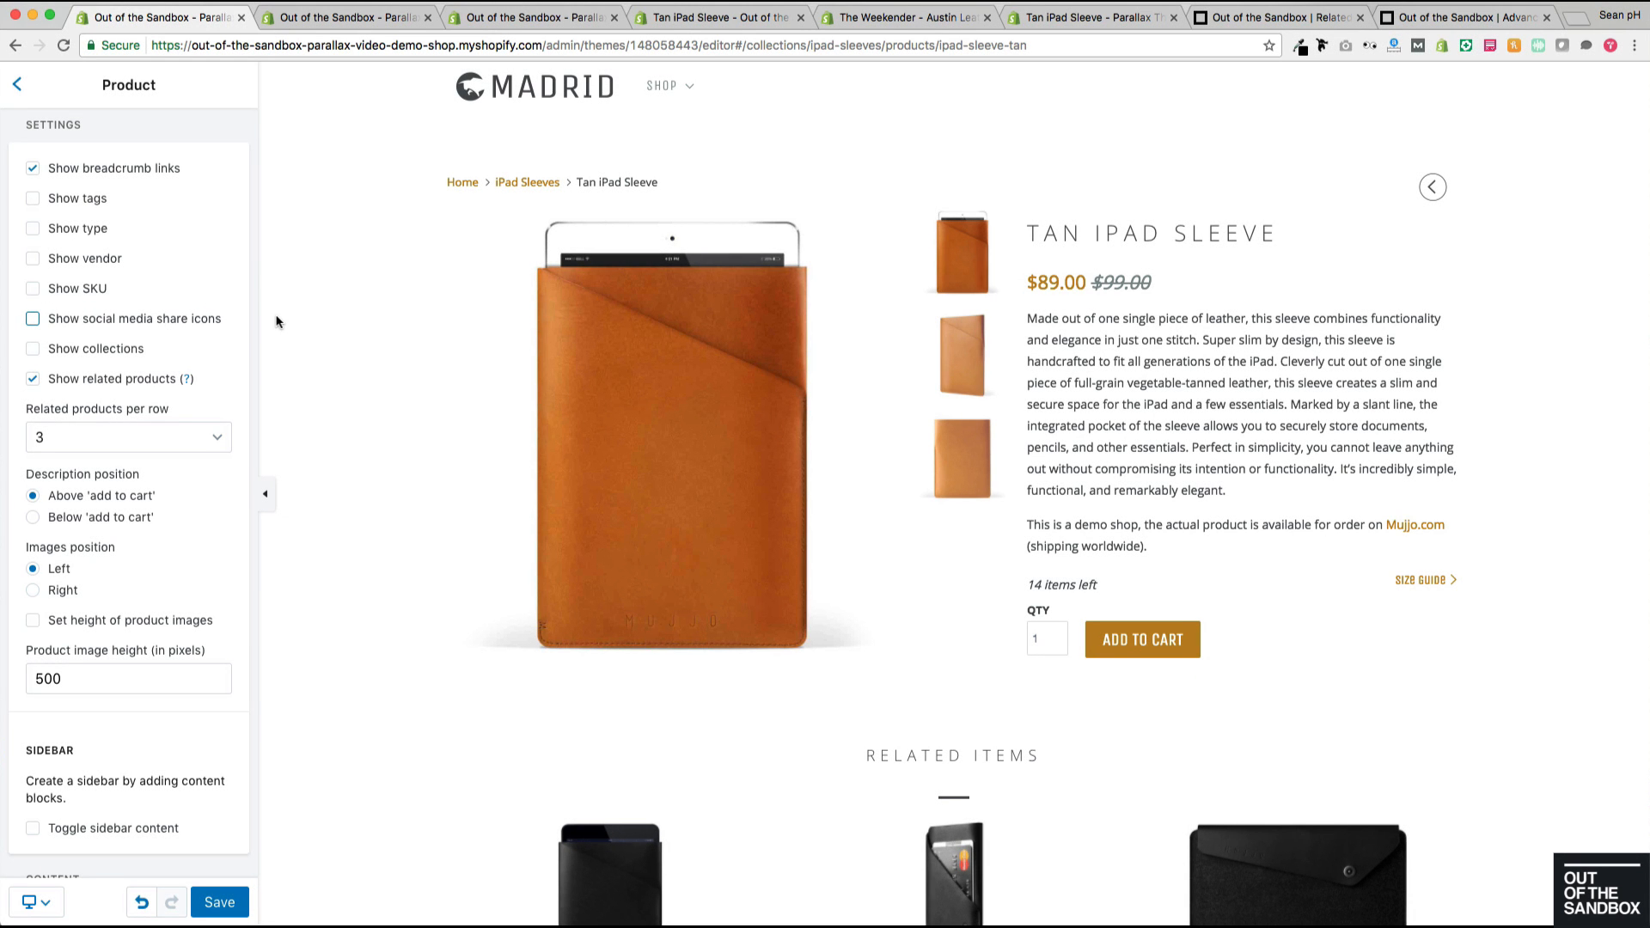
Step: Turn the related products off and back on, and look at the related products per row options, keeping 3
scroll(286, 312, down, 3)
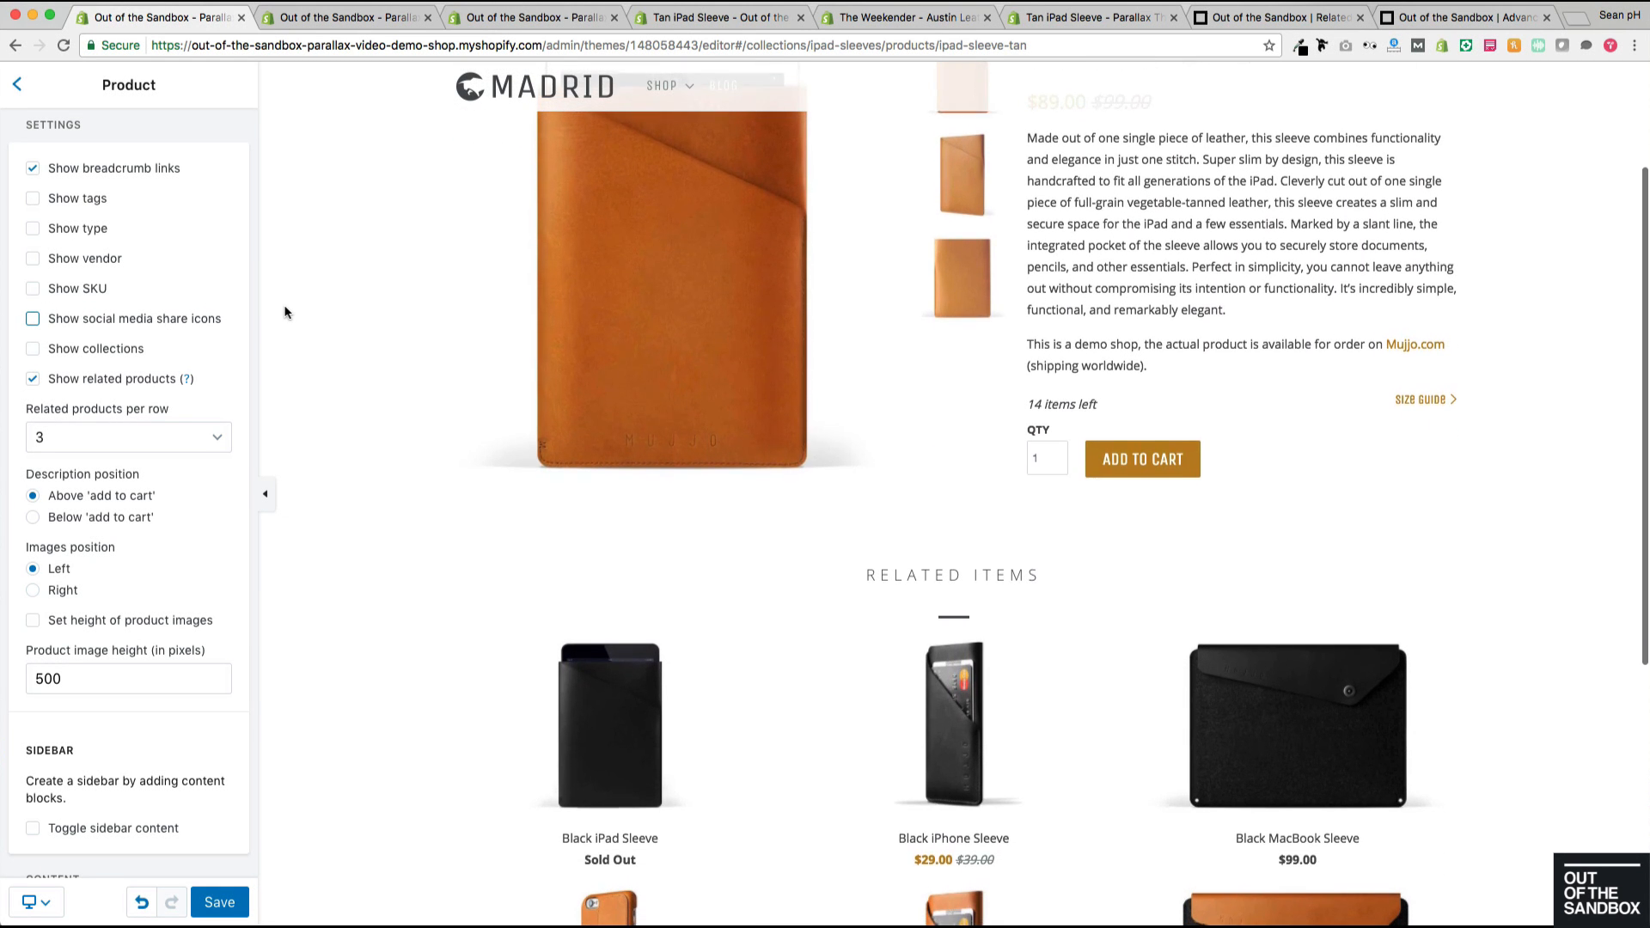
scroll(286, 312, down, 4)
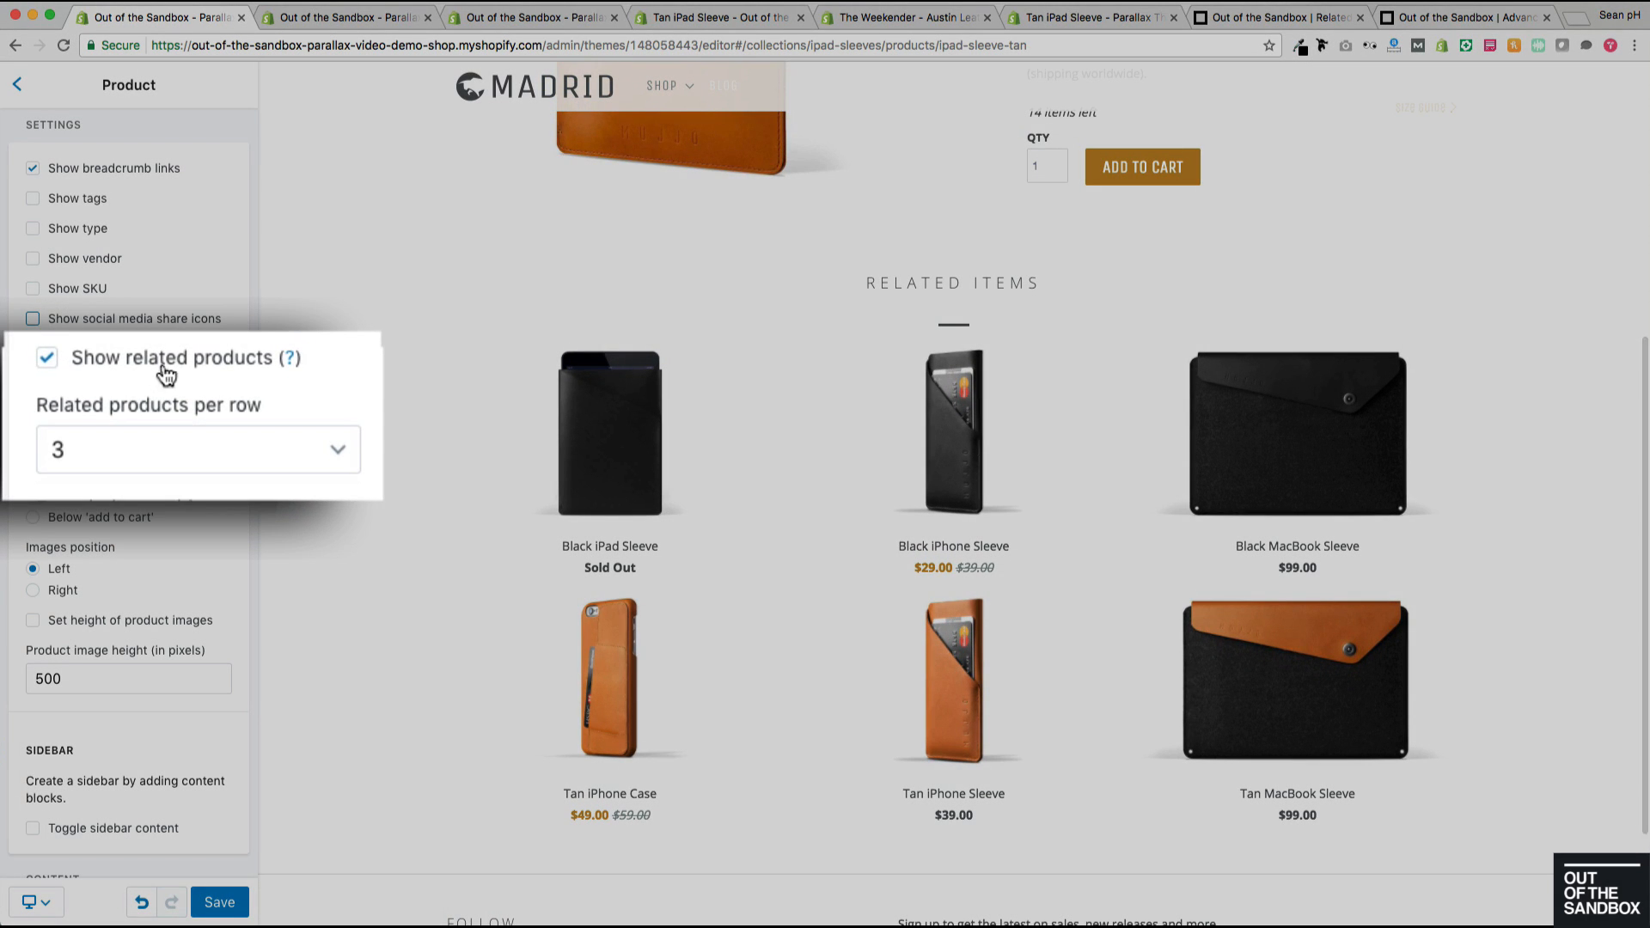
click(113, 379)
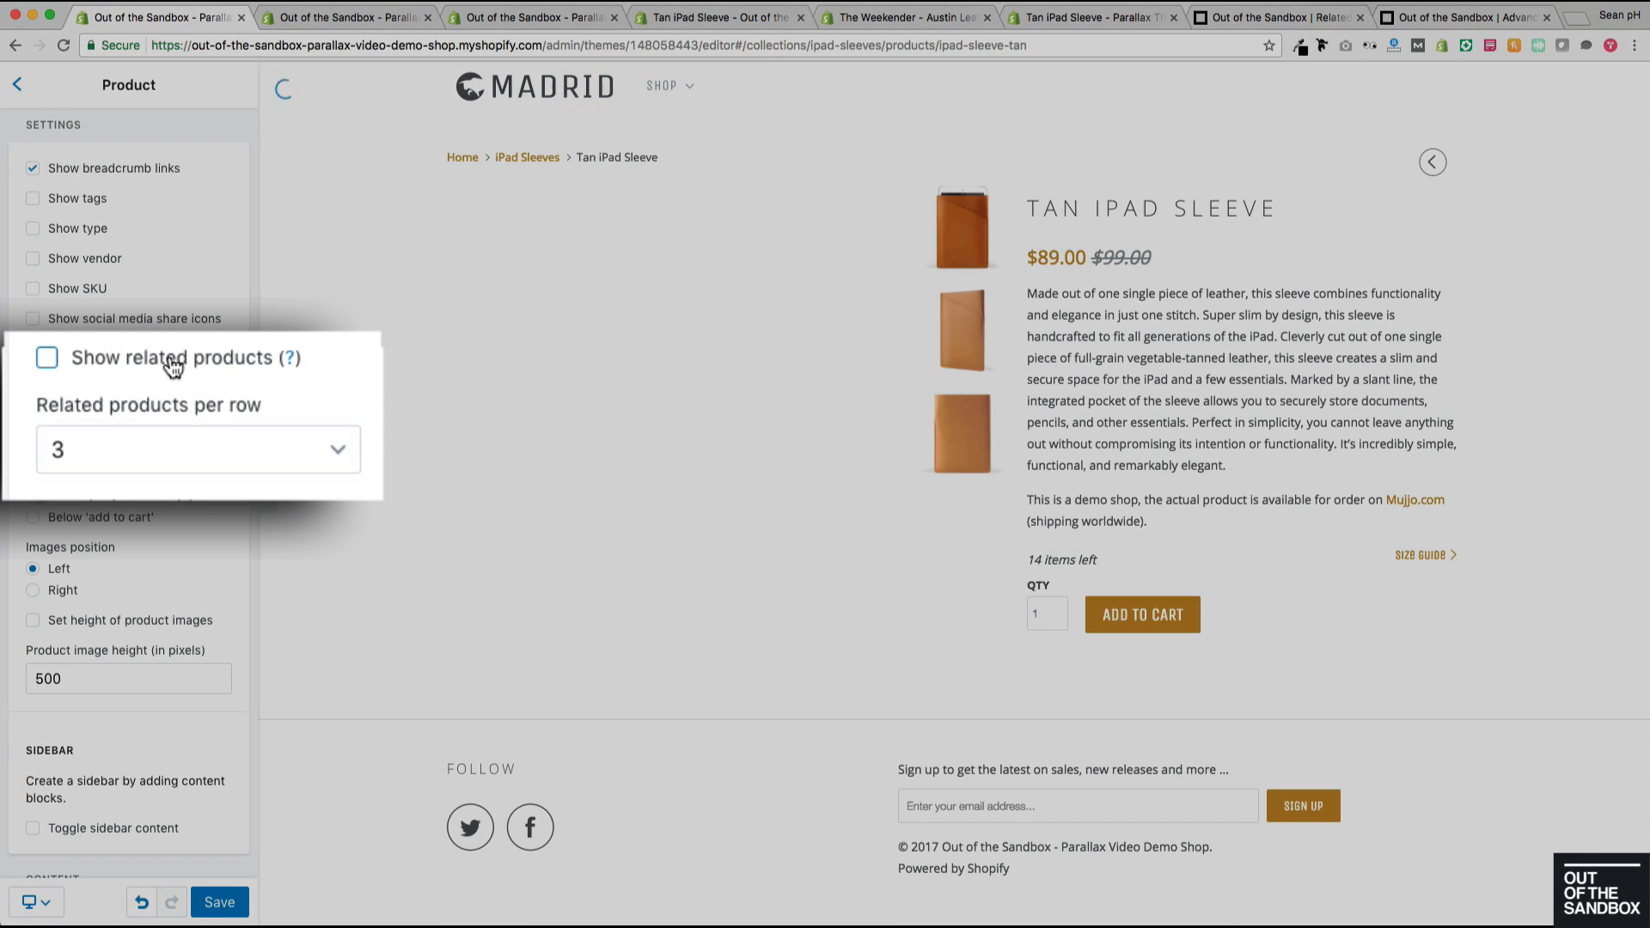
click(173, 366)
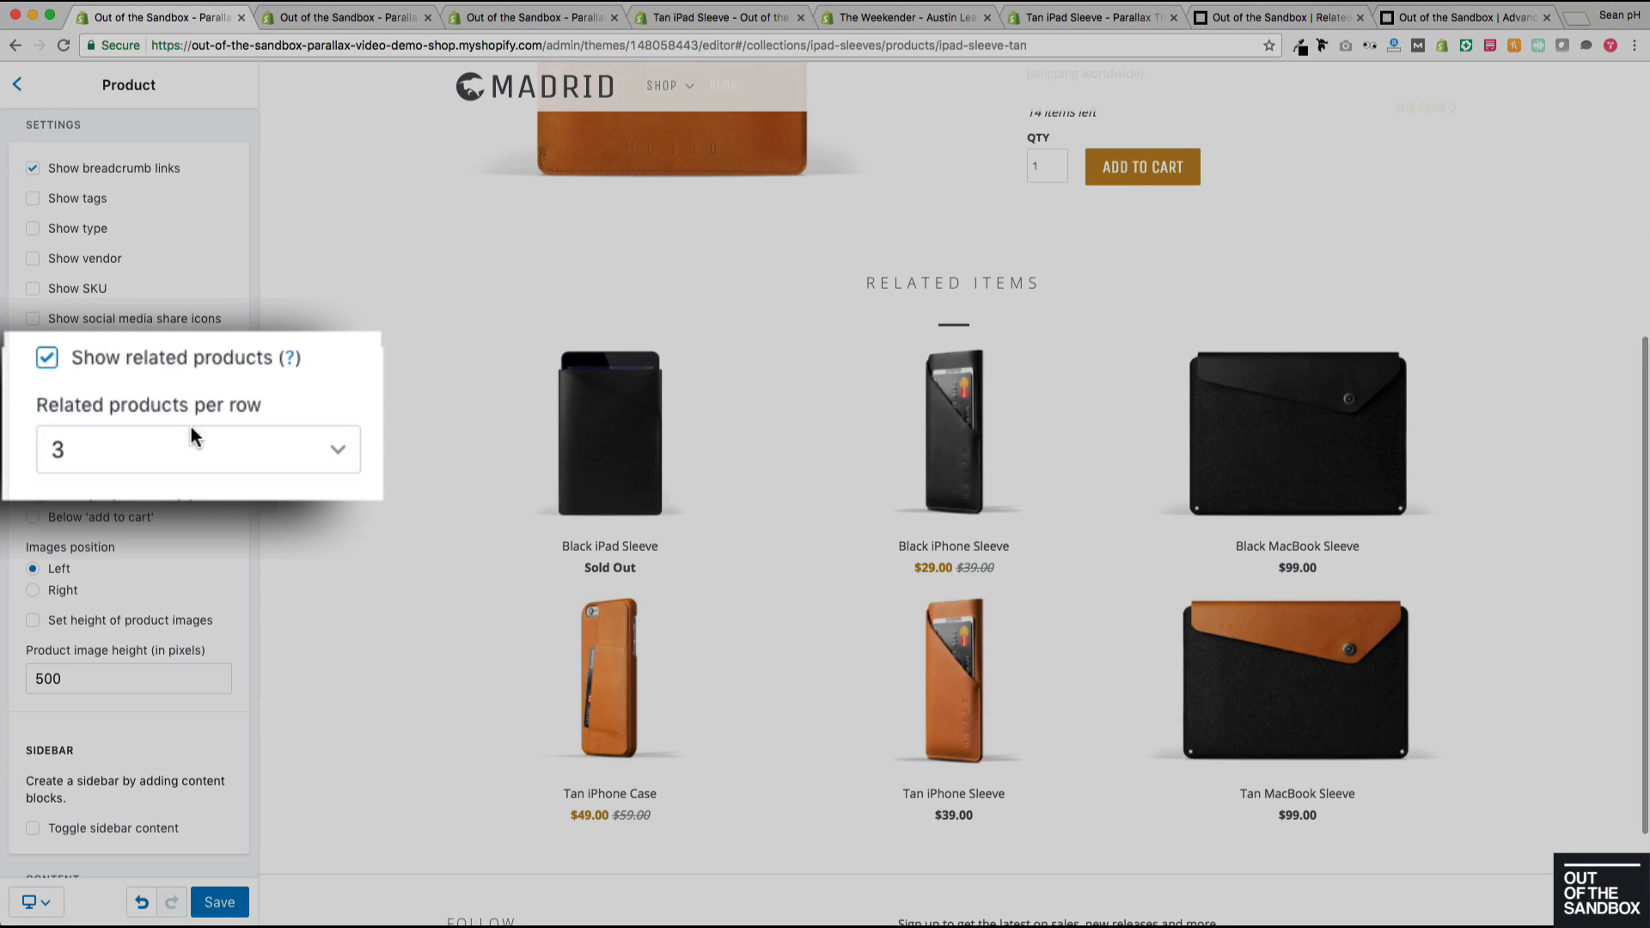
click(263, 462)
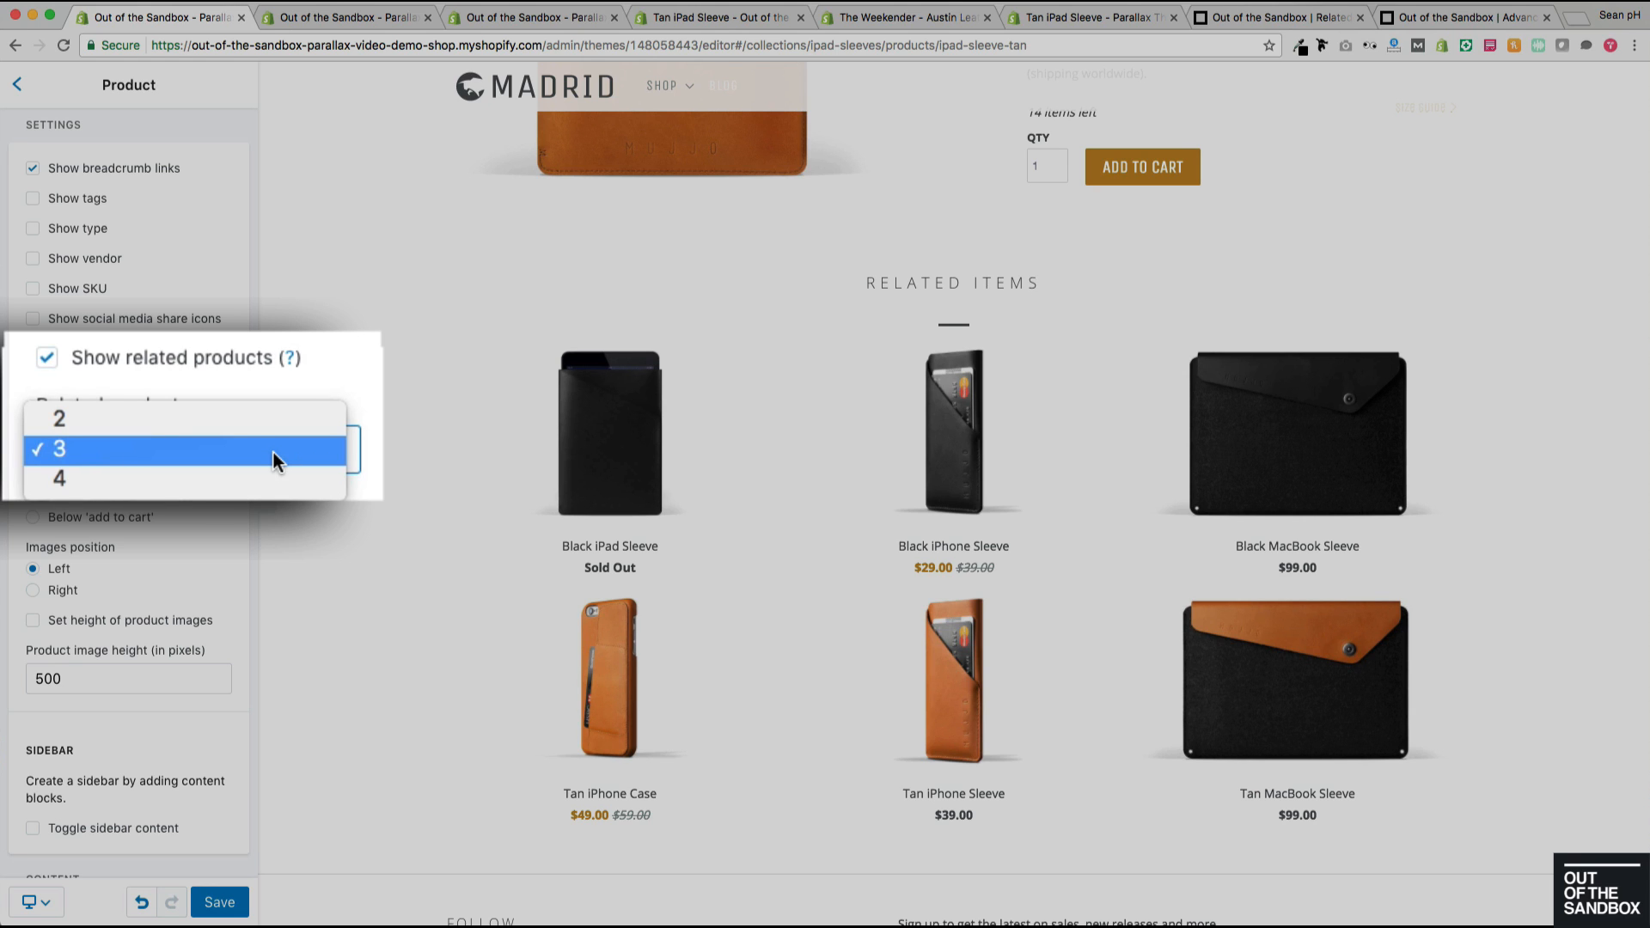
click(345, 362)
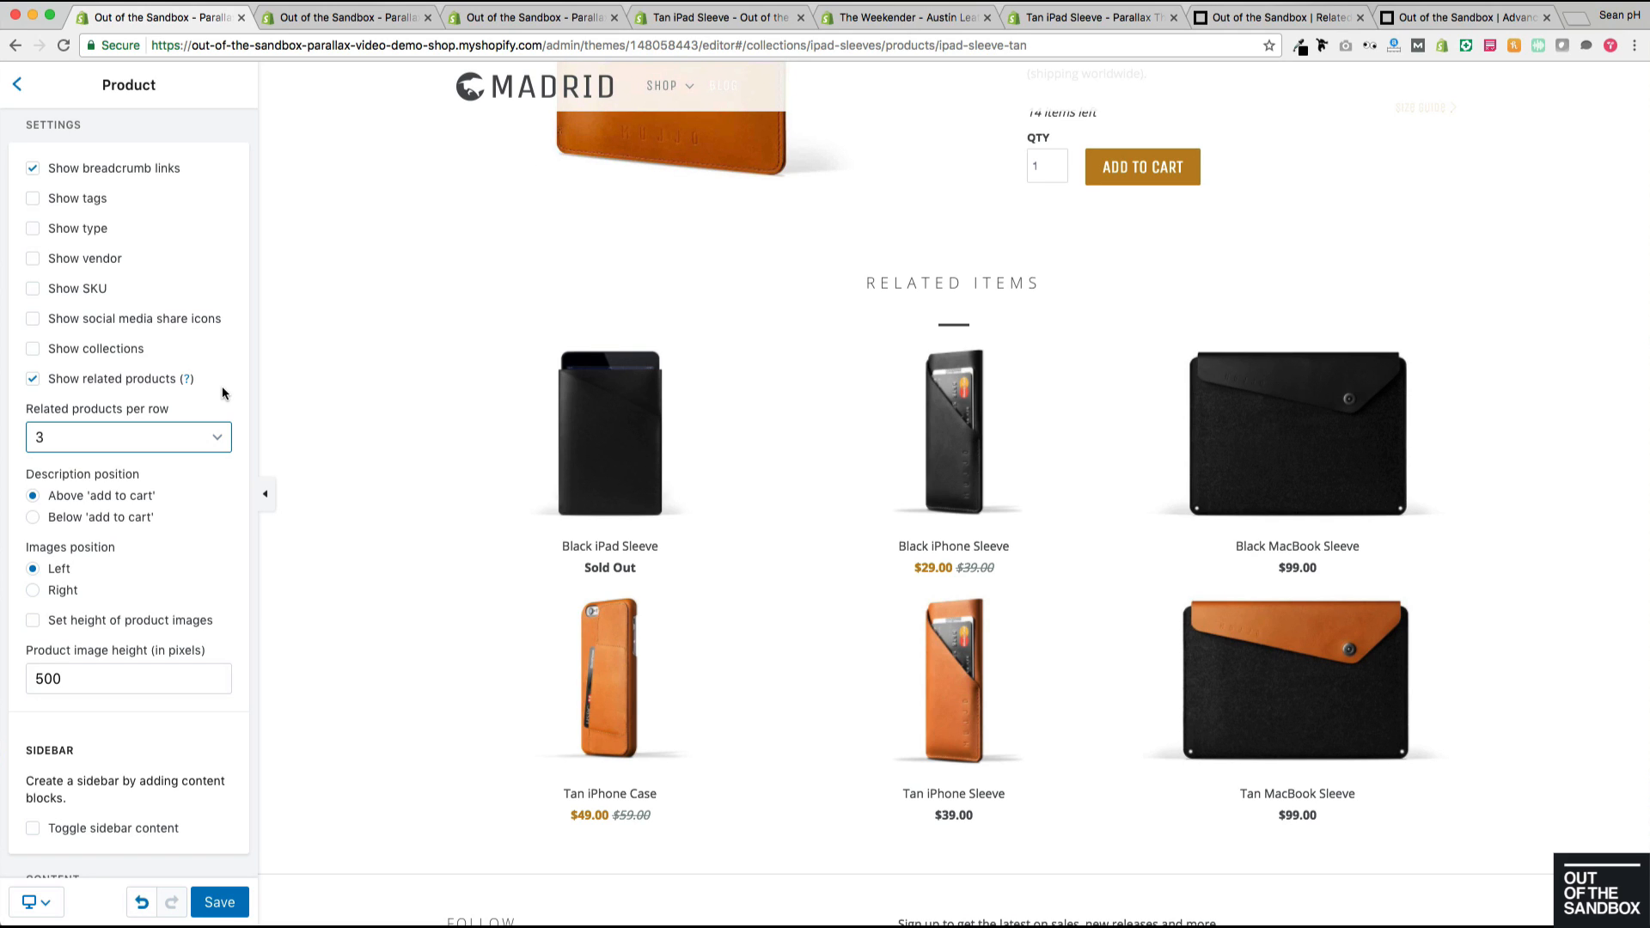
scroll(390, 421, up, 2)
scroll(392, 425, up, 2)
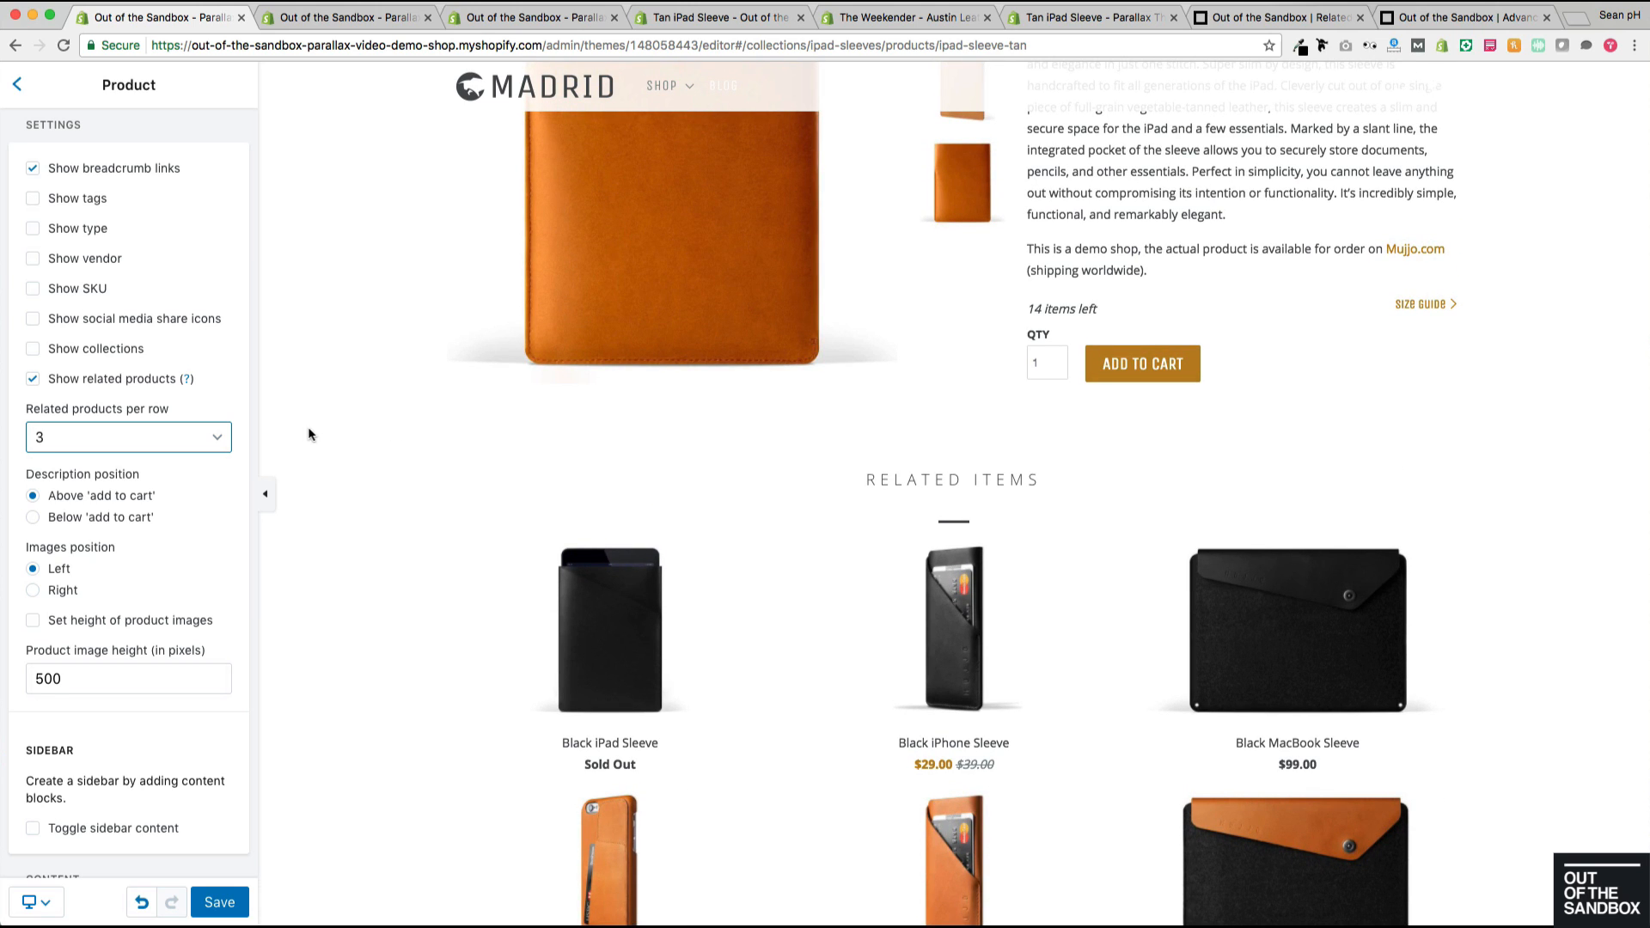
scroll(312, 430, up, 2)
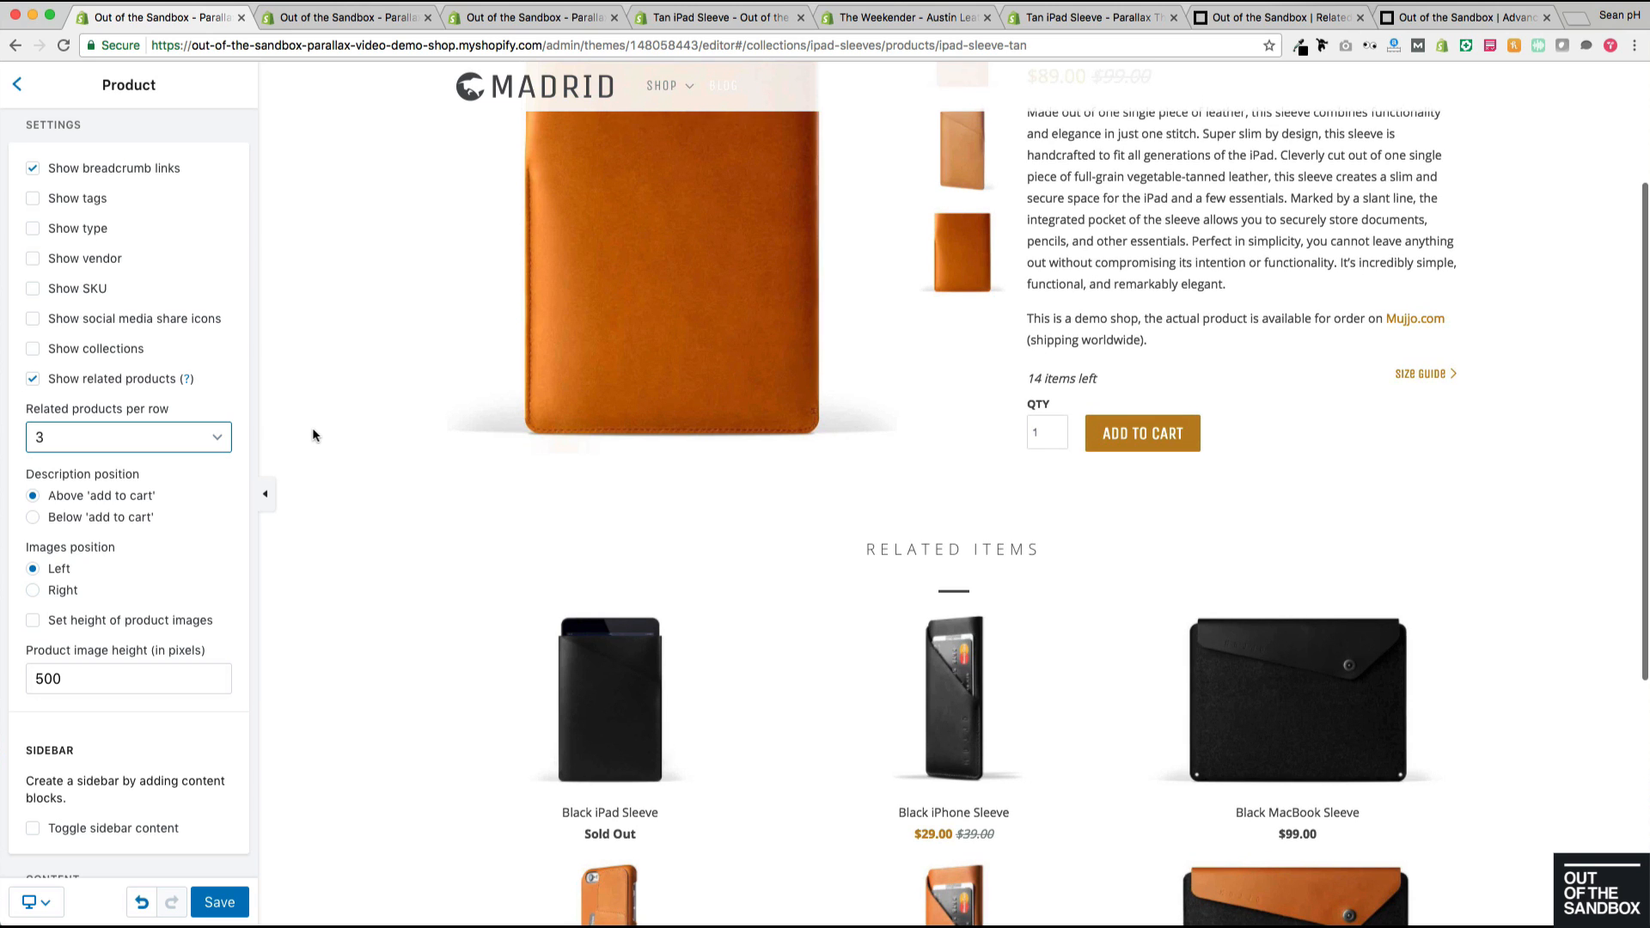
Step: Review the related items in the preview, and open the Tan iPad Sleeve product in the admin to examine its collections and tags
scroll(312, 430, down, 5)
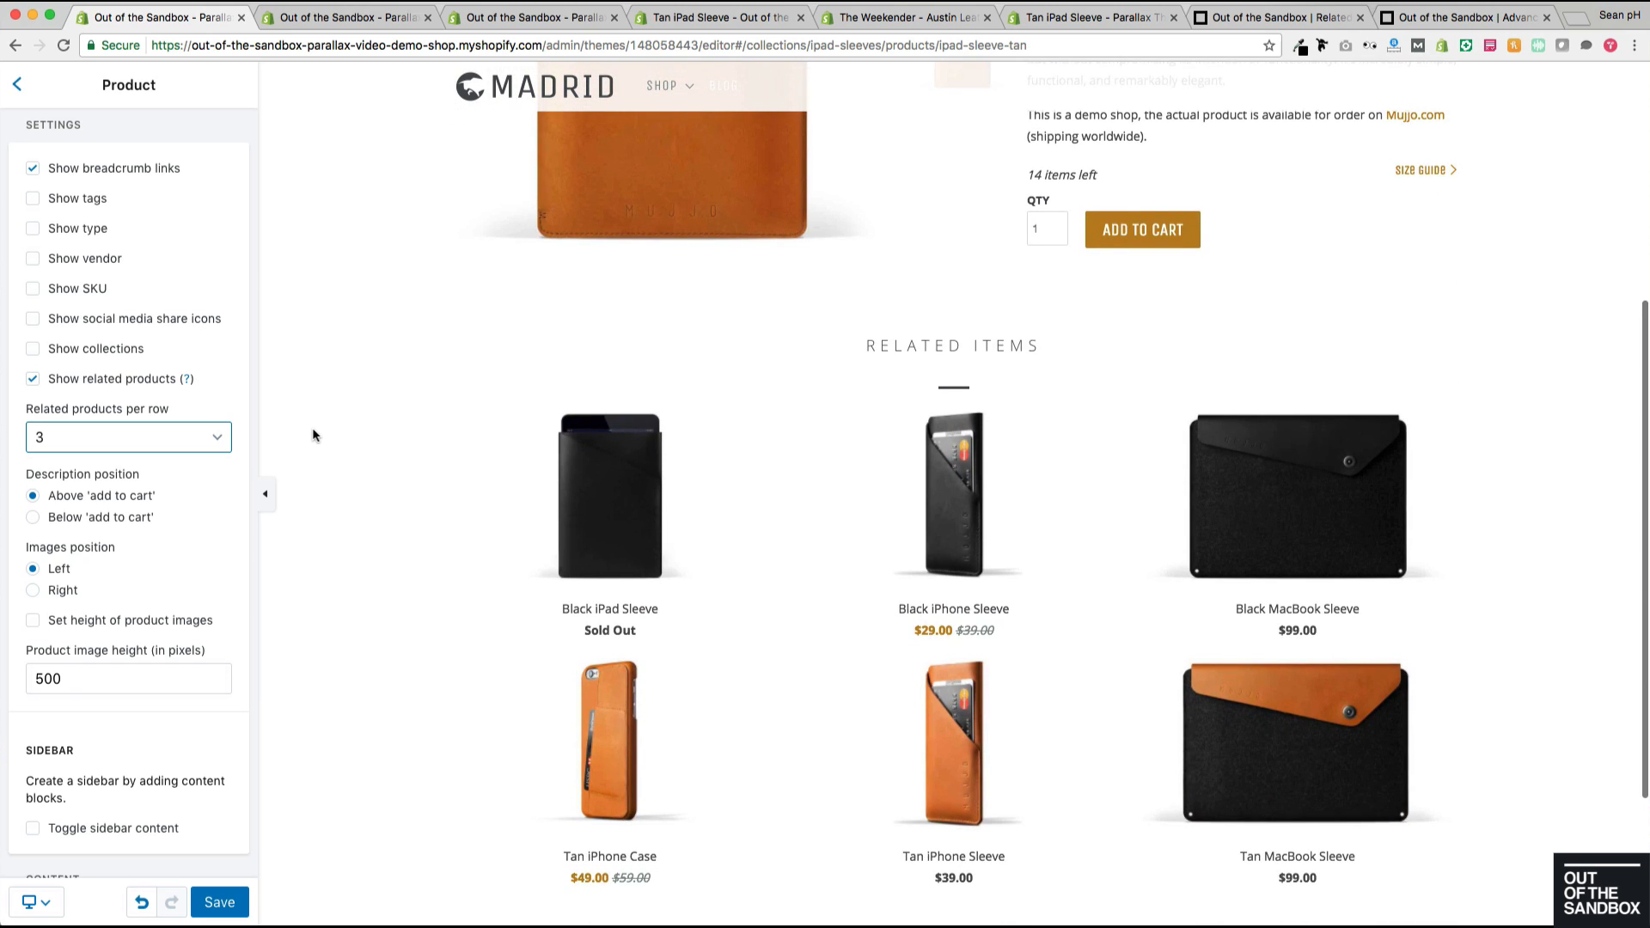
scroll(313, 430, down, 2)
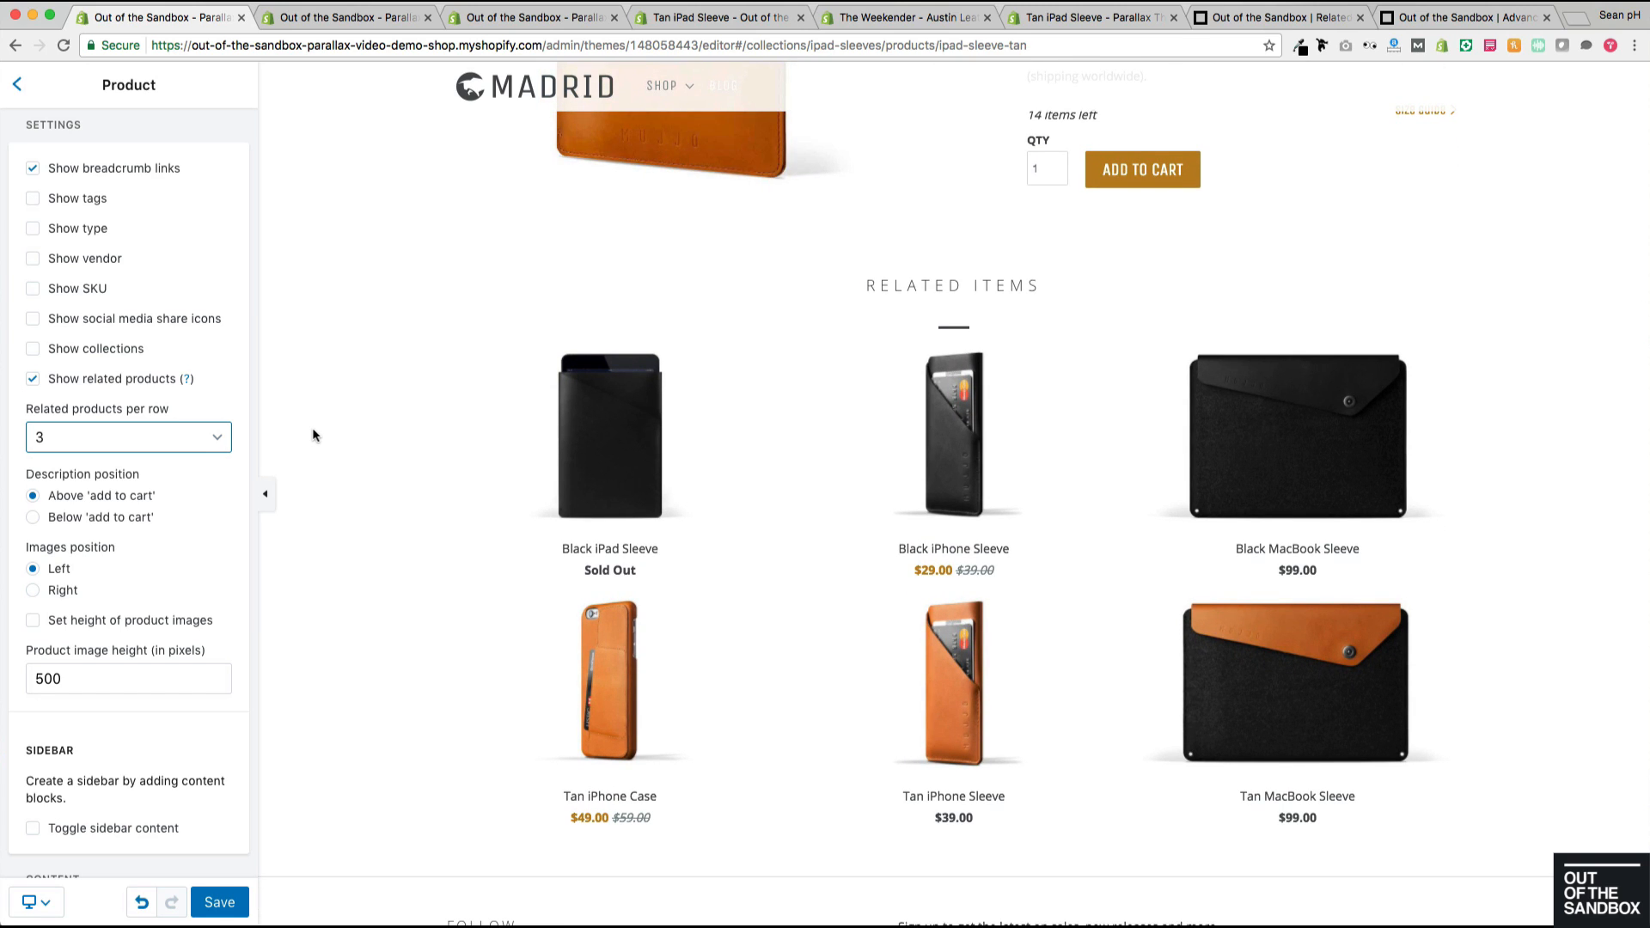
click(361, 19)
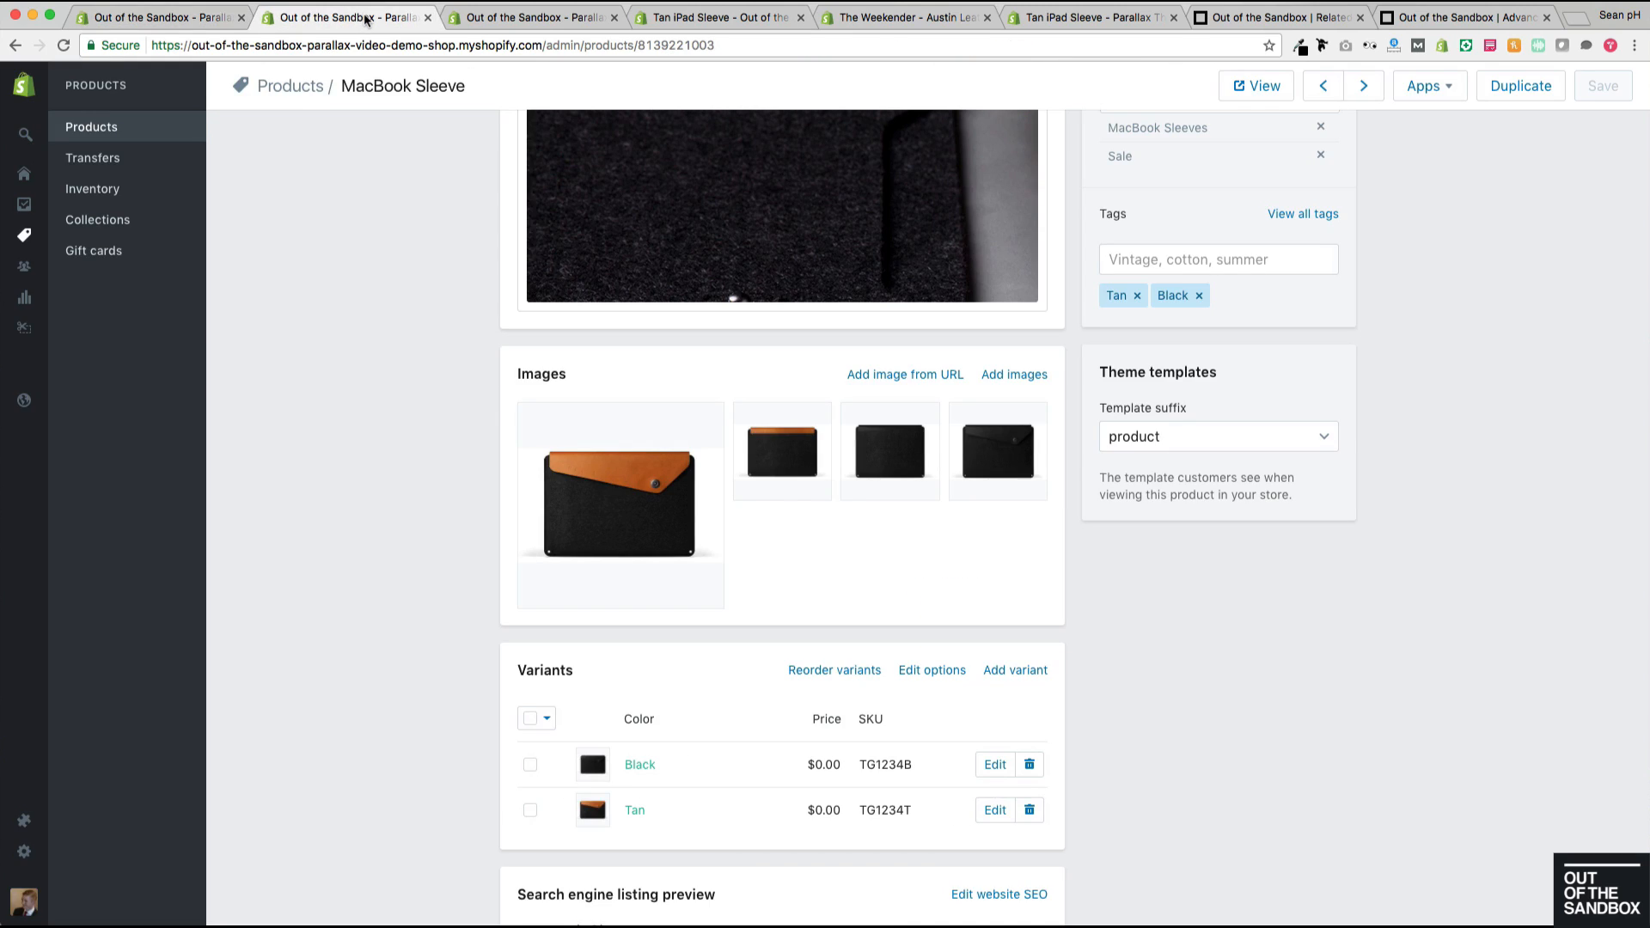
click(126, 134)
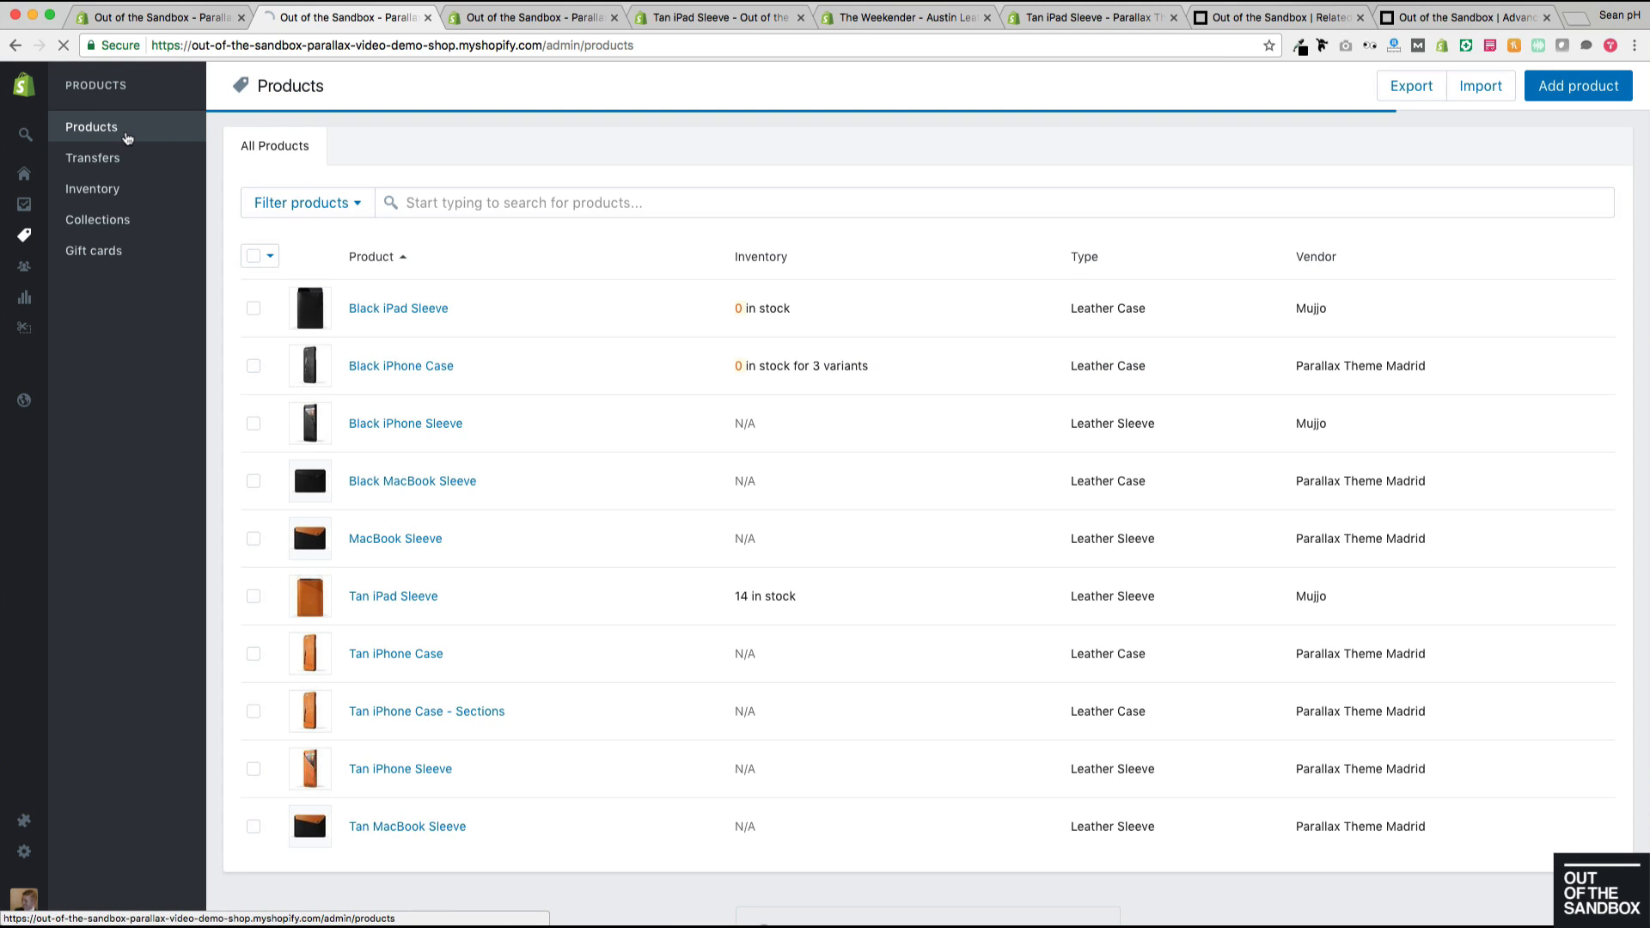
click(365, 607)
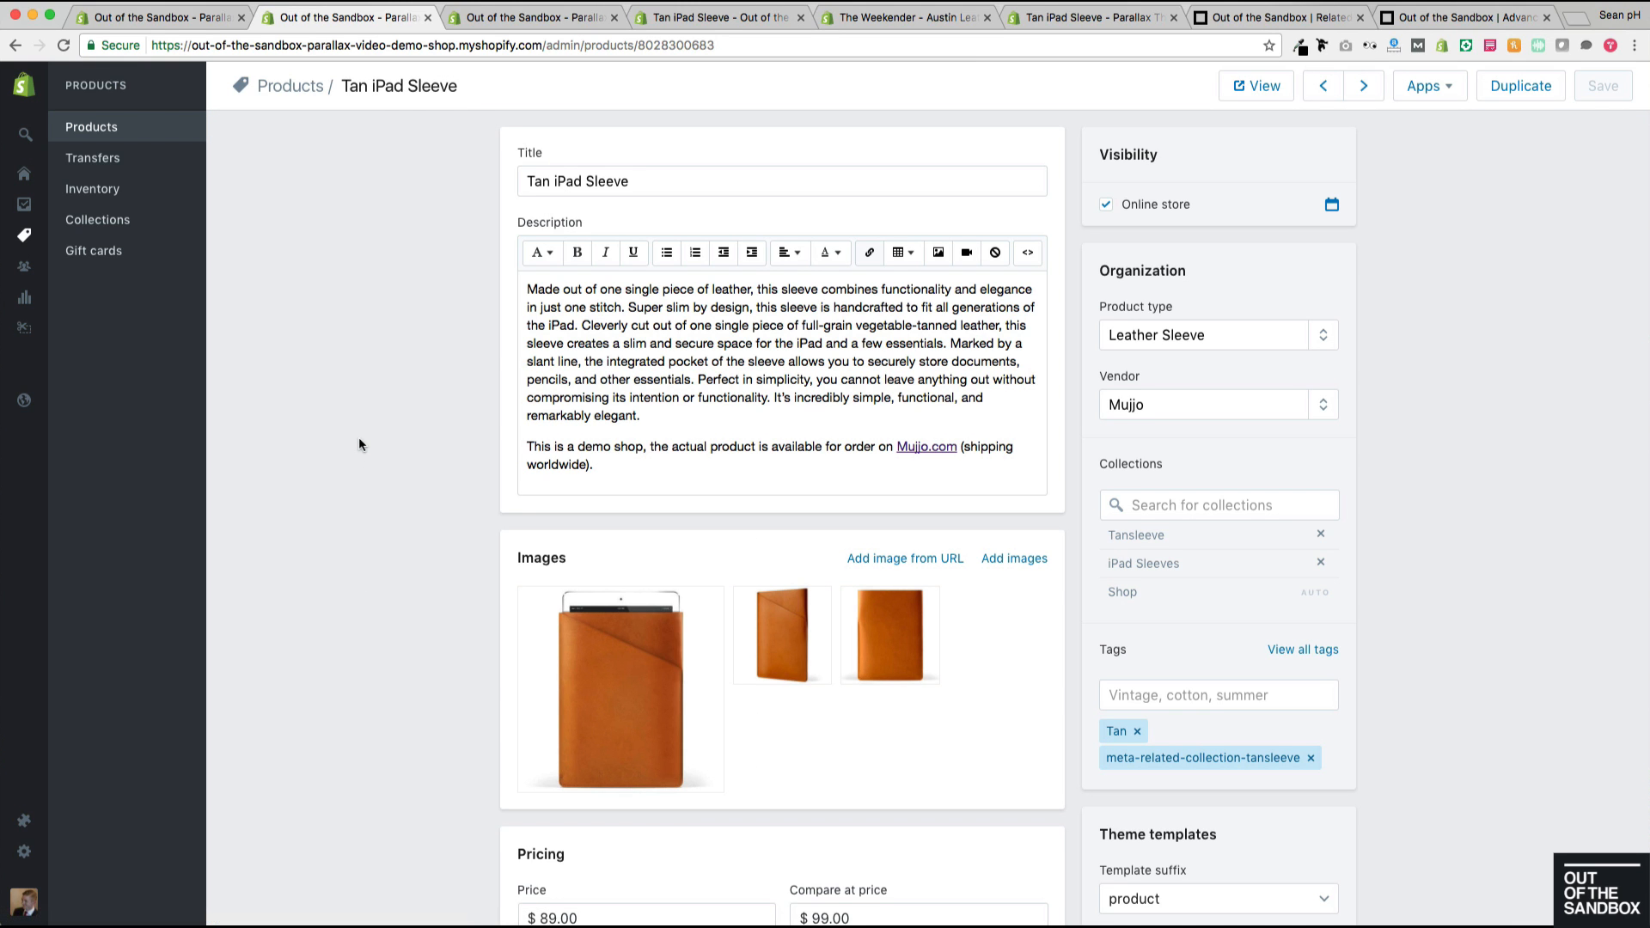
scroll(358, 443, down, 1)
scroll(359, 443, down, 3)
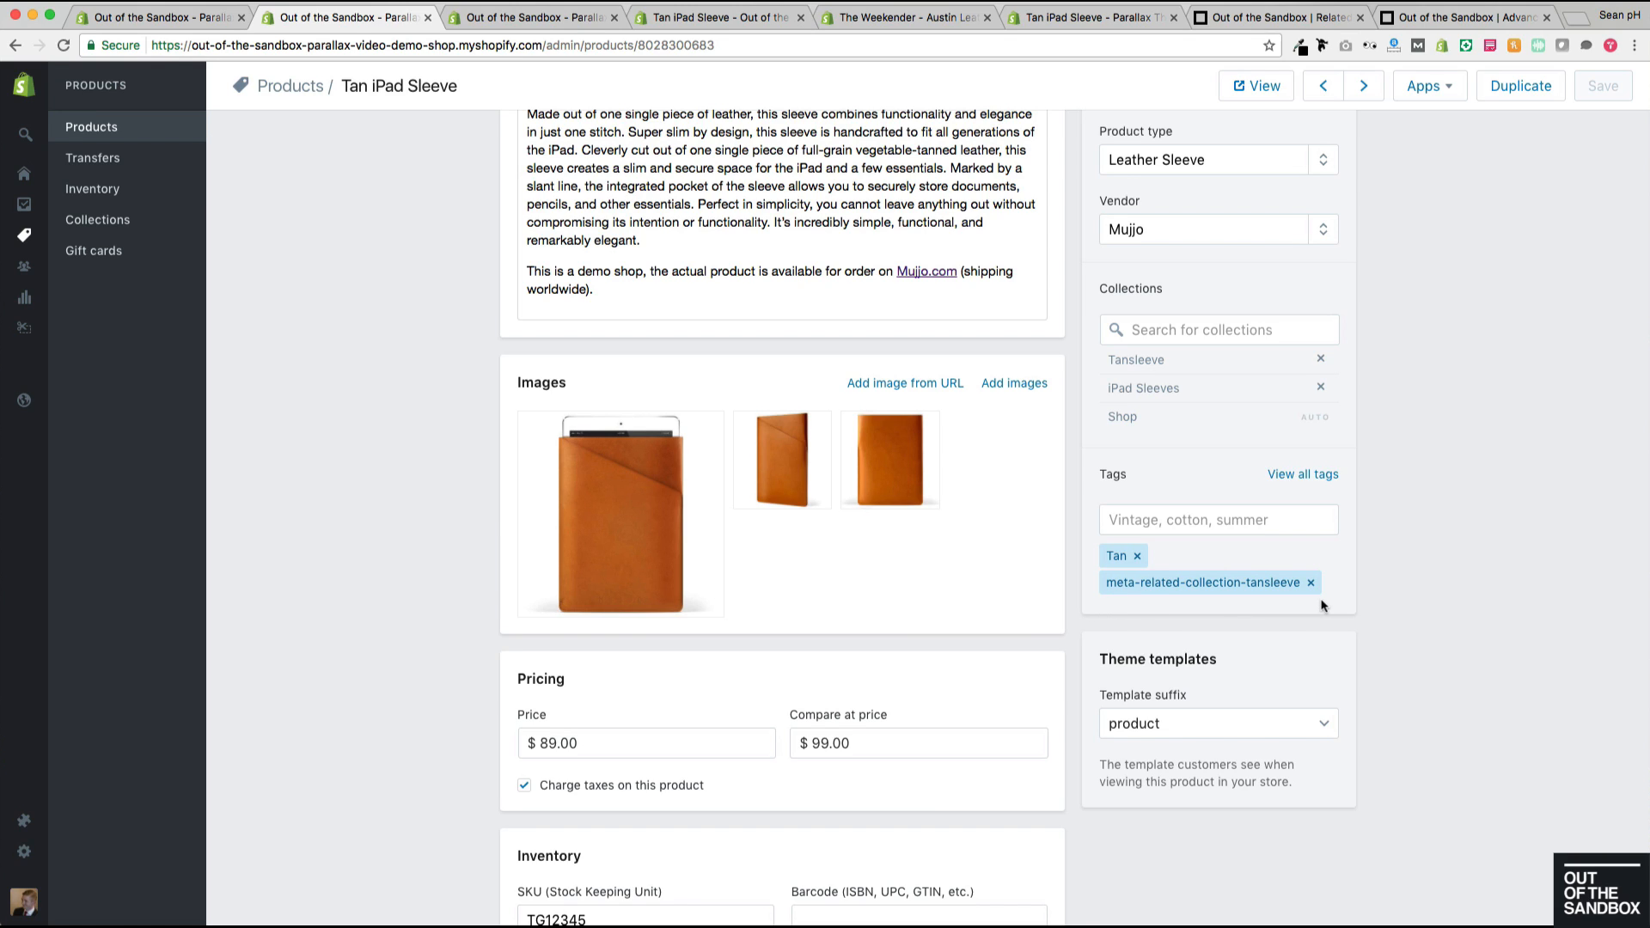
Step: Open the Tansleeve collection and look through its product list
click(100, 220)
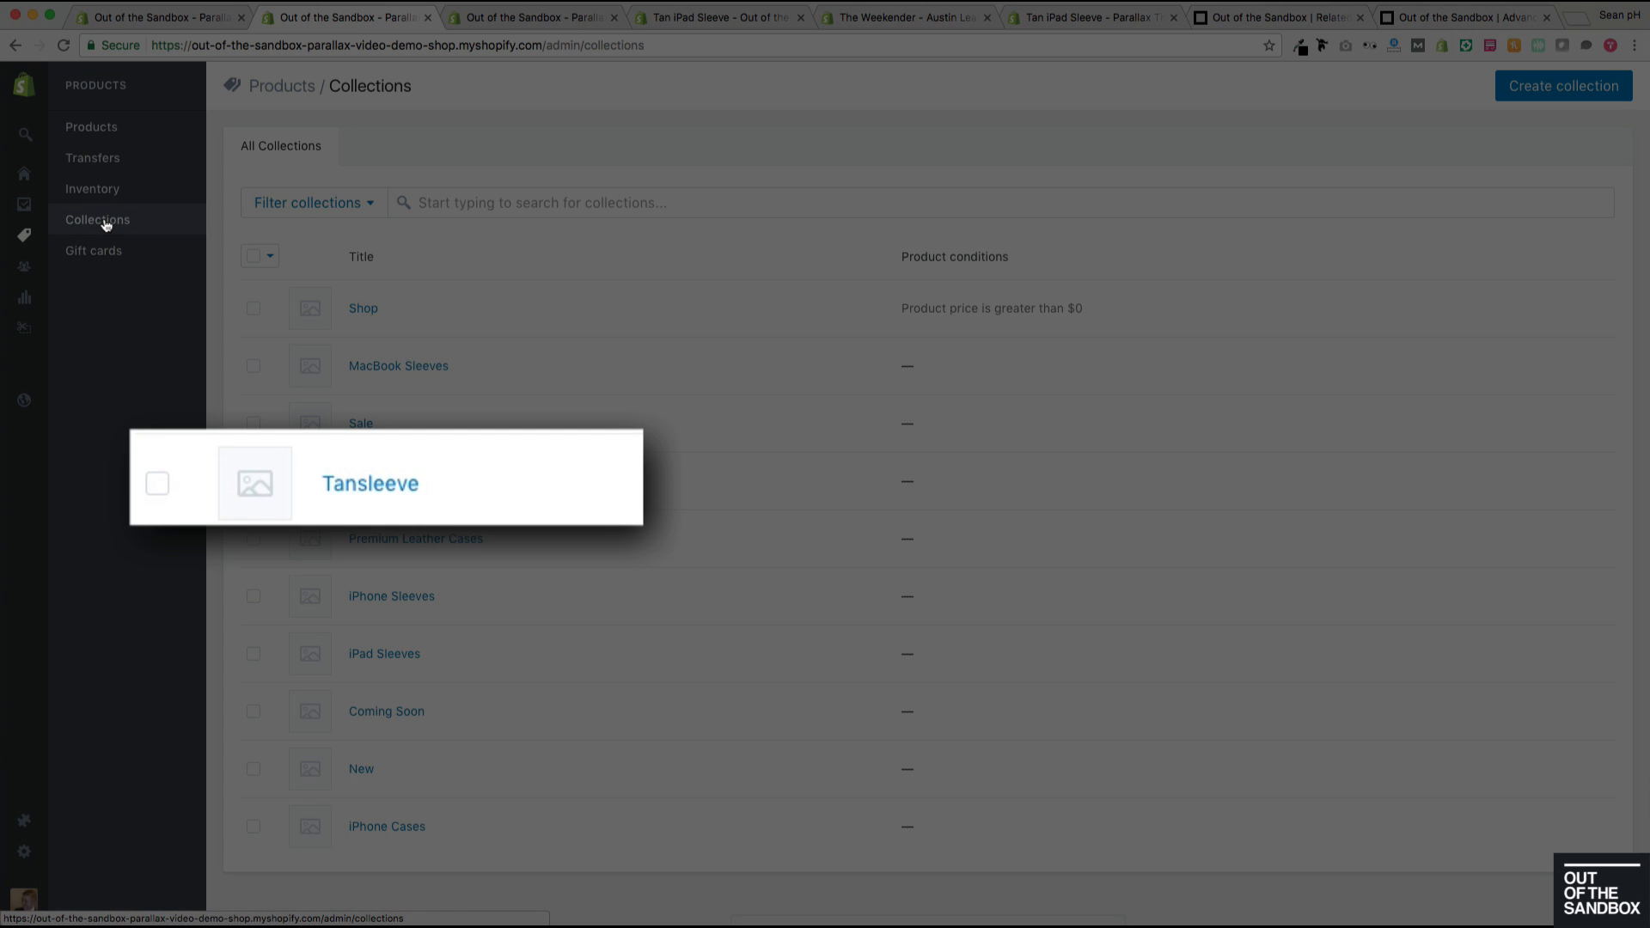
click(378, 484)
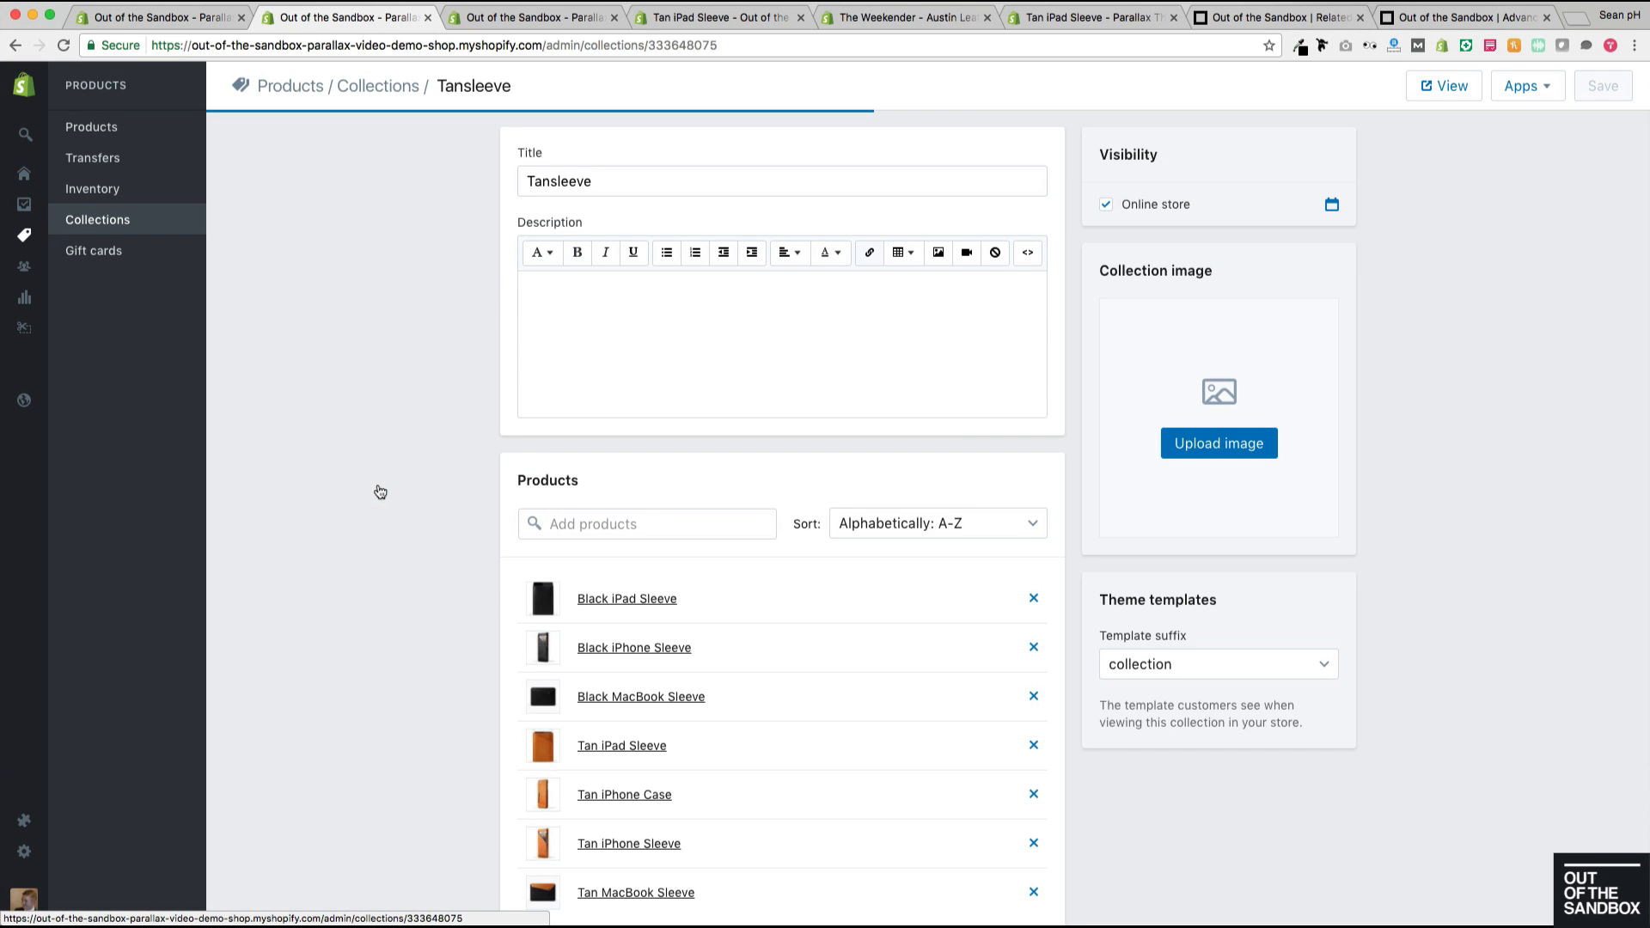
scroll(378, 483, down, 3)
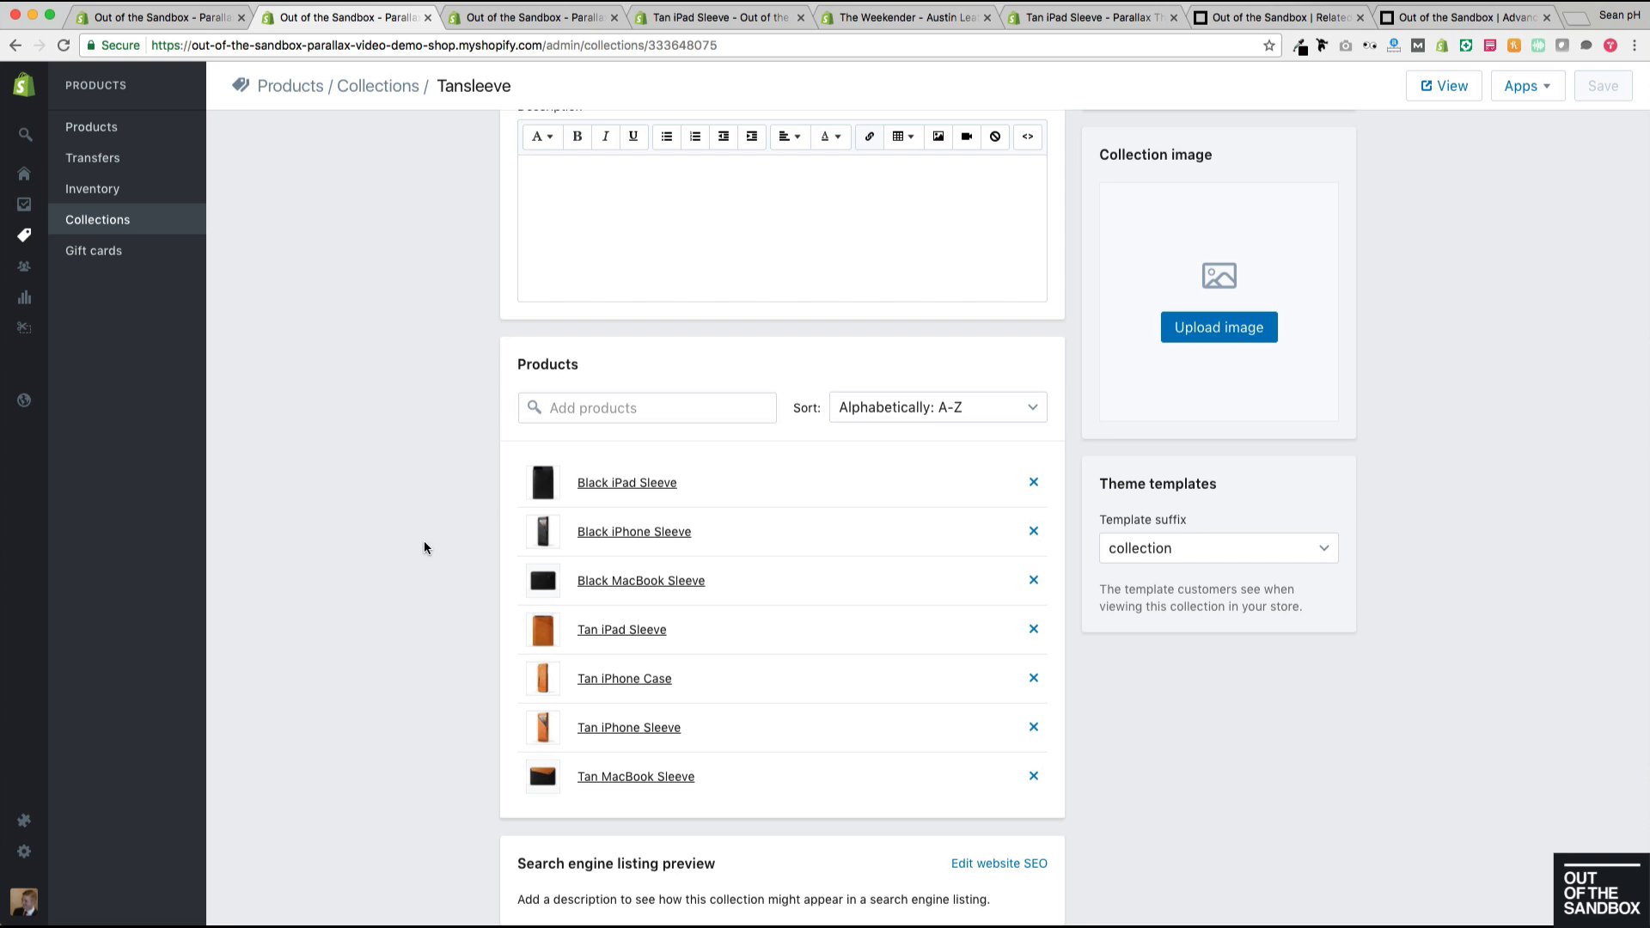
Step: Return to the theme editor and compare the related items below the Tan iPad Sleeve with the collection's products
click(210, 24)
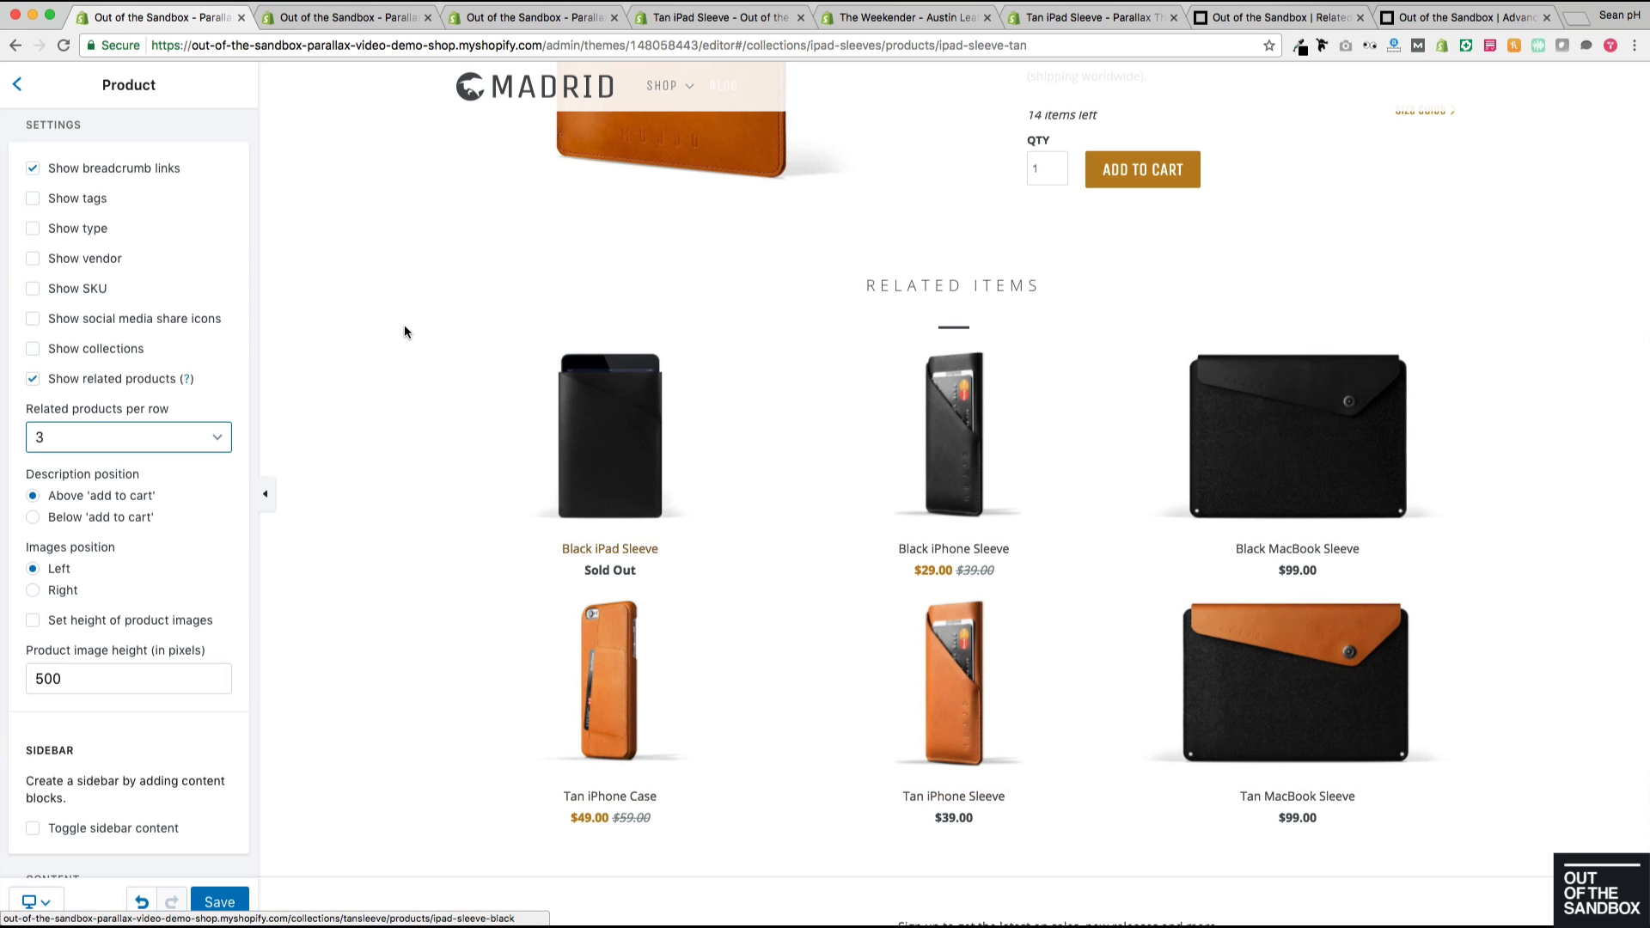
scroll(380, 366, up, 3)
scroll(380, 370, up, 5)
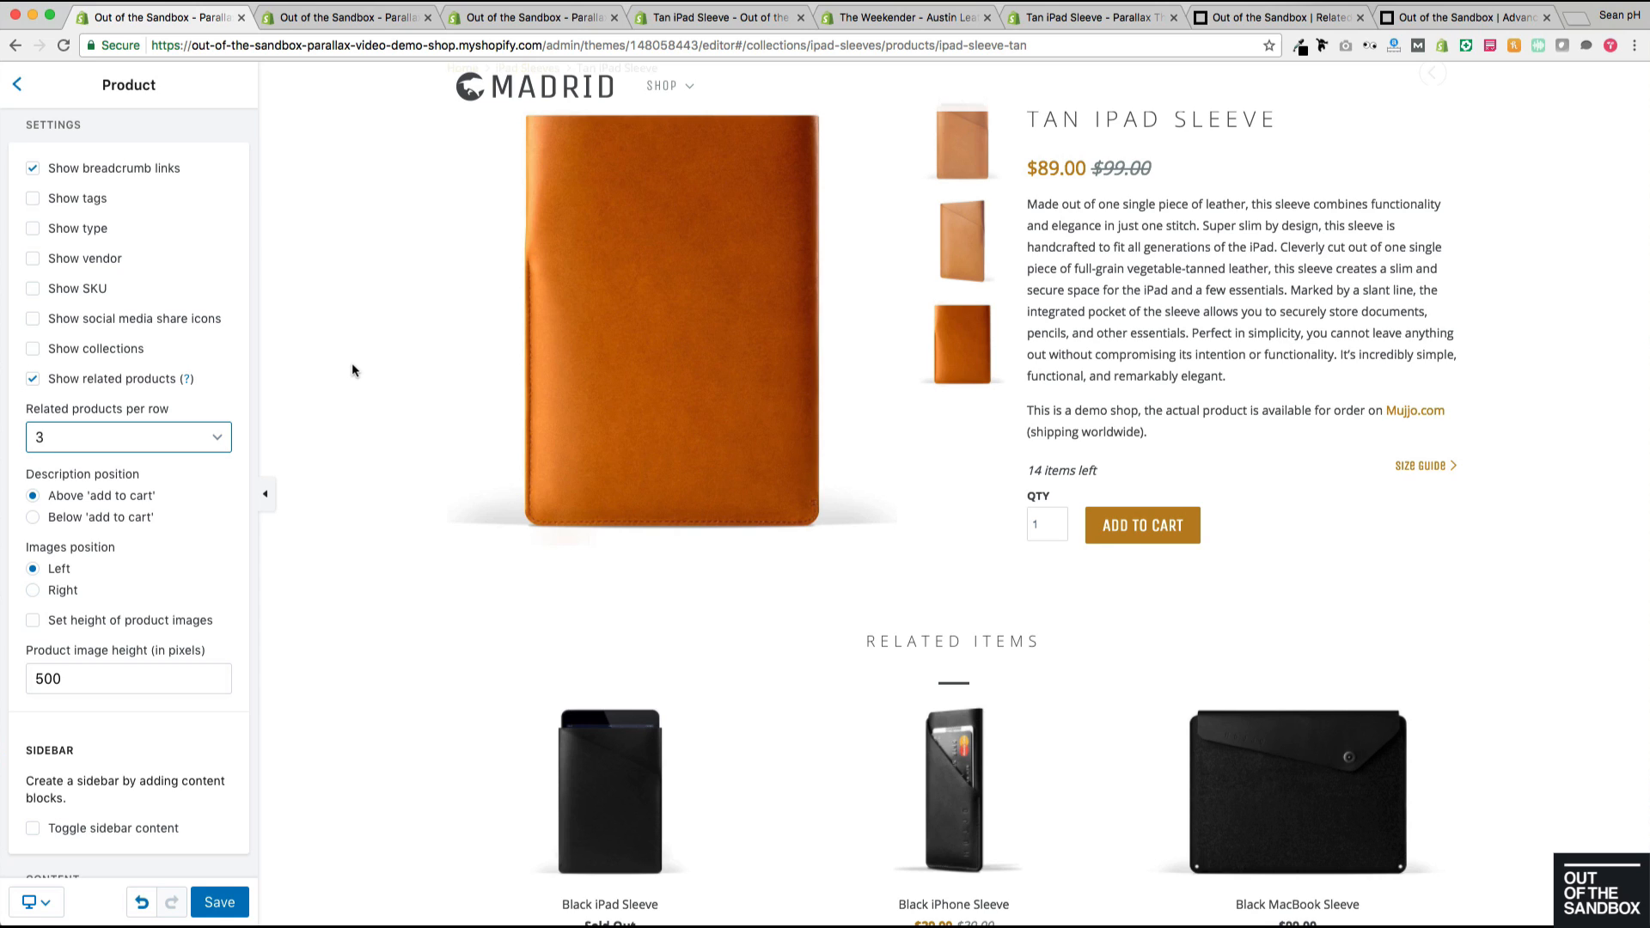
scroll(352, 365, down, 3)
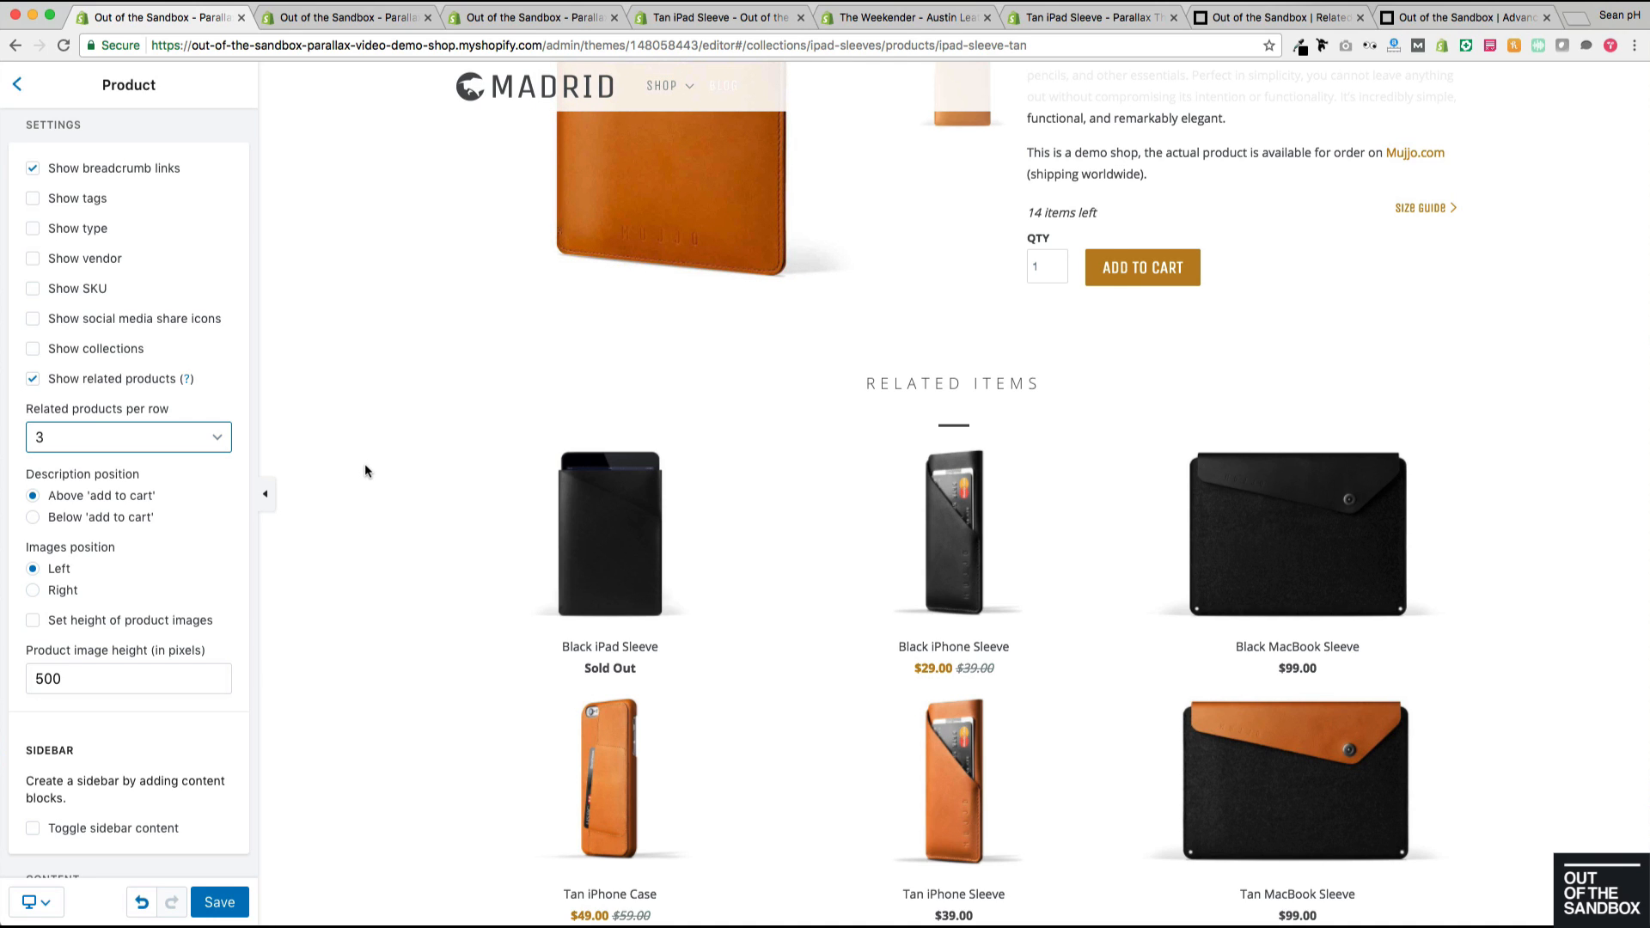
scroll(364, 465, up, 5)
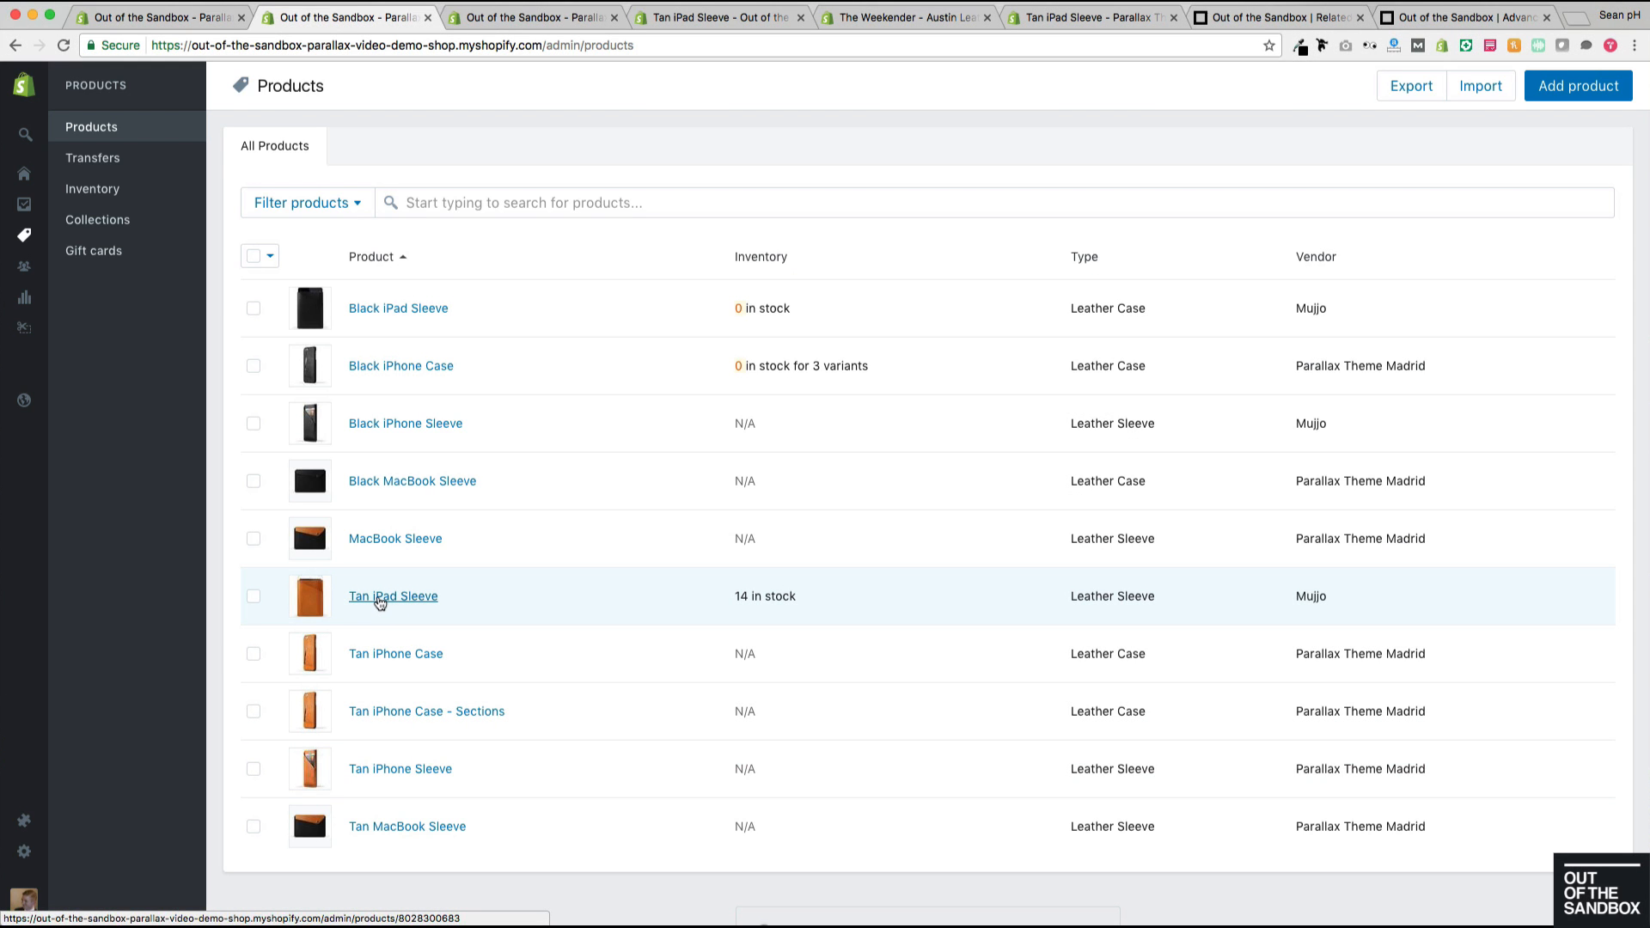
Step: Reopen the Tan iPad Sleeve product in the admin, check its related-collection tag, and return to the theme editor
click(380, 599)
scroll(382, 585, down, 5)
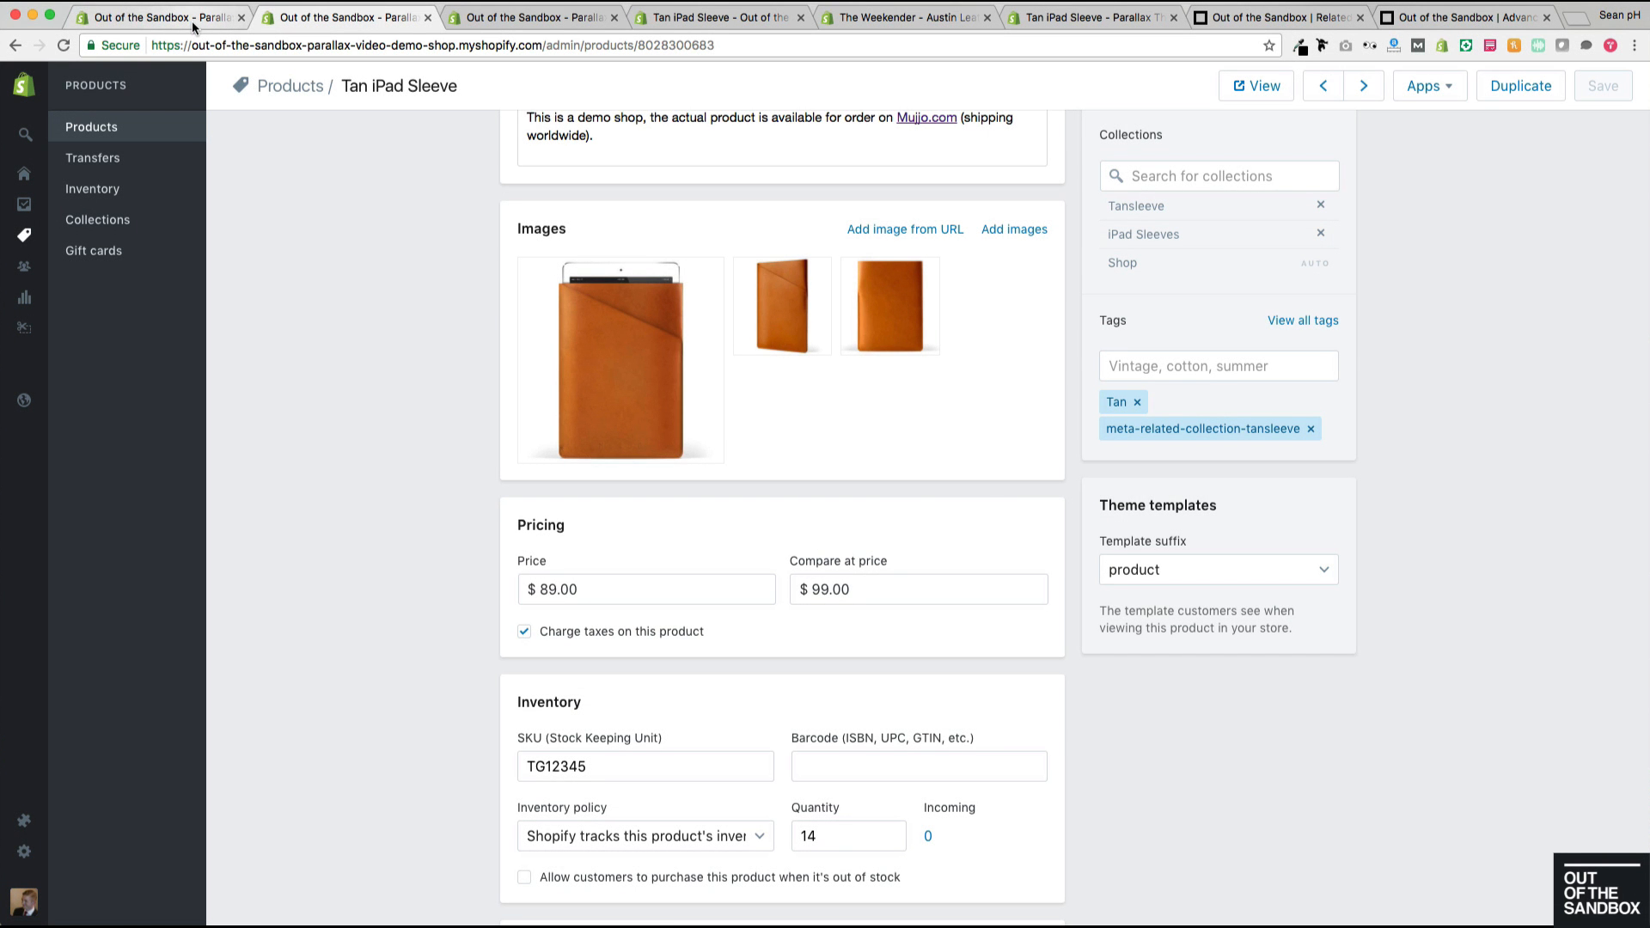
click(193, 20)
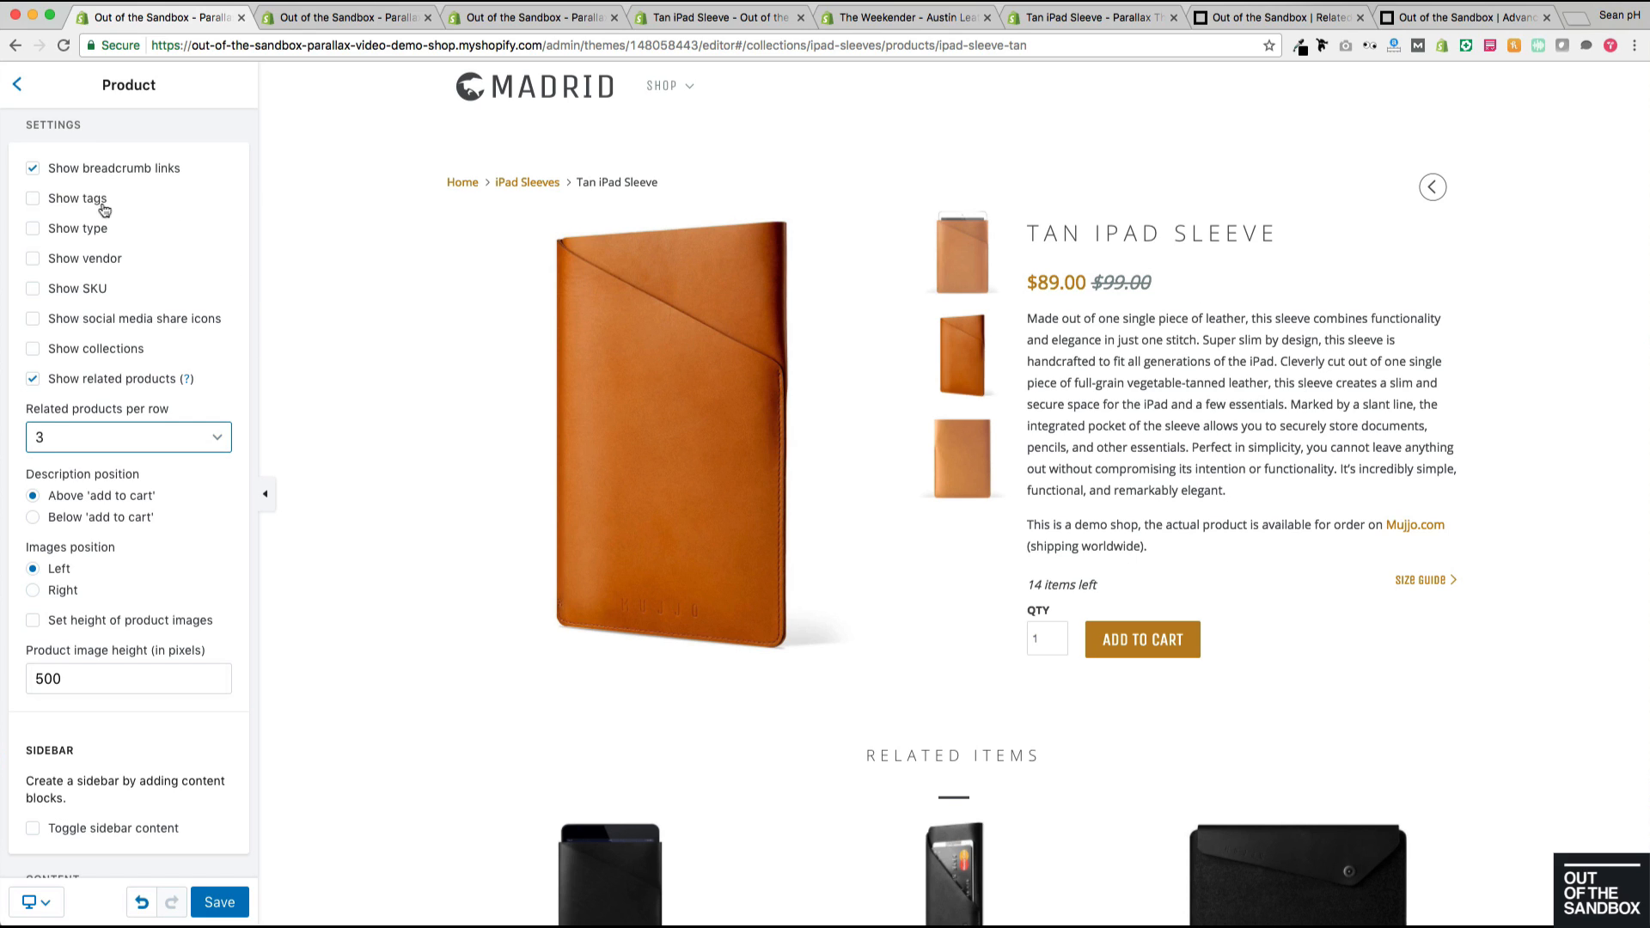
Step: Place the product description below 'add to cart' and the product images on the right
scroll(323, 399, down, 2)
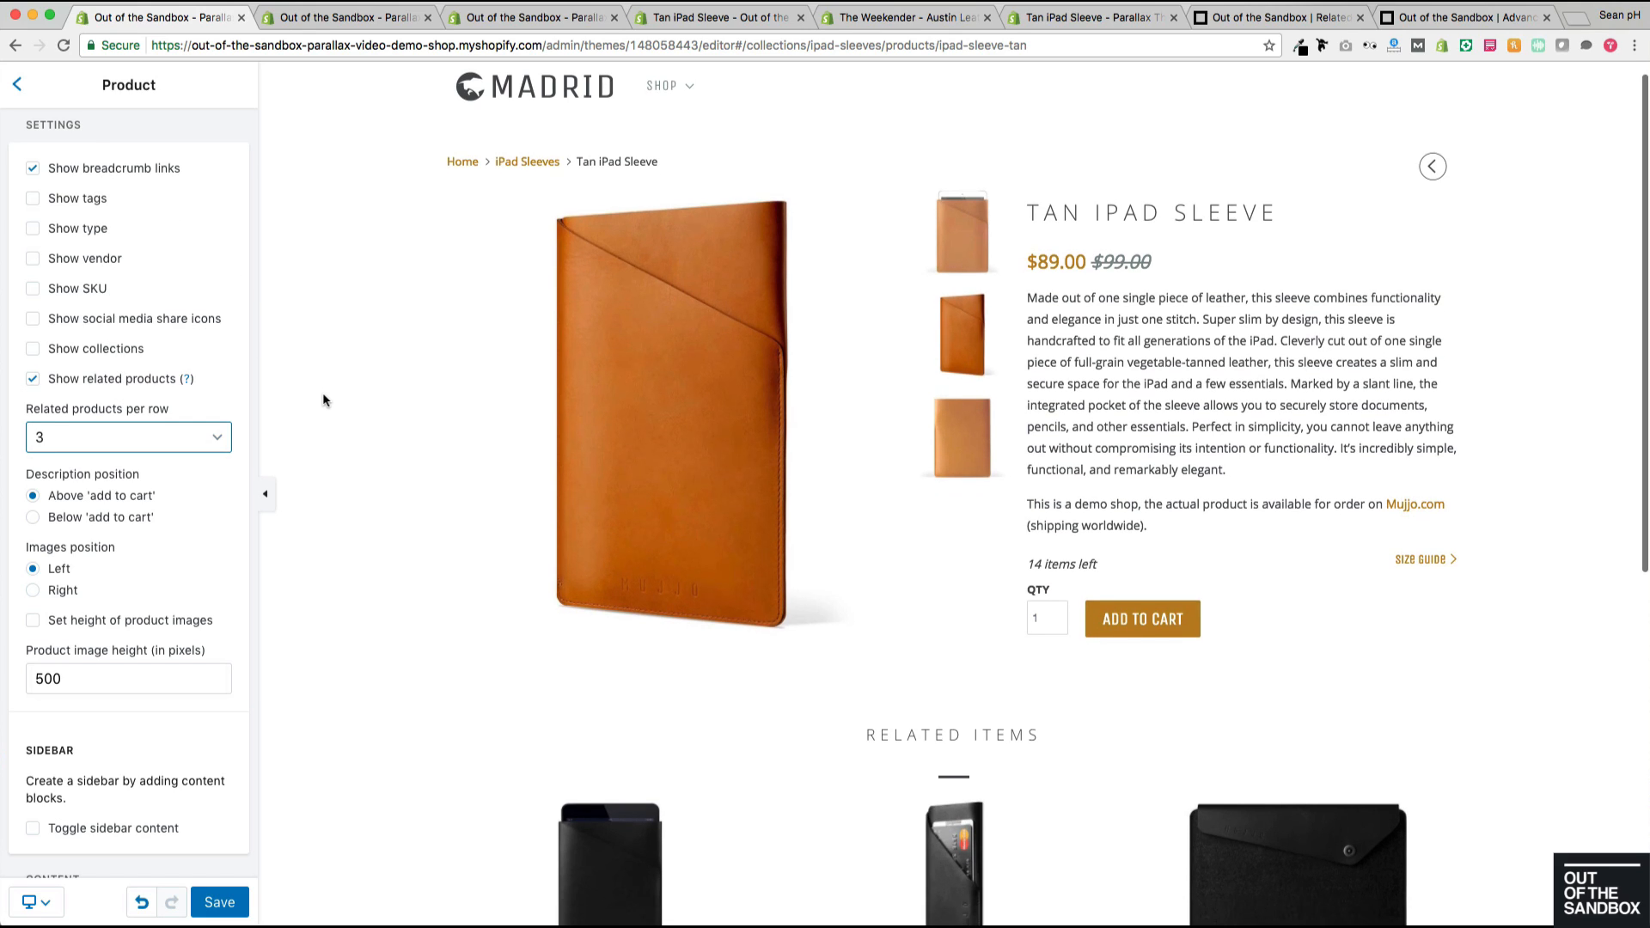
scroll(351, 509, up, 2)
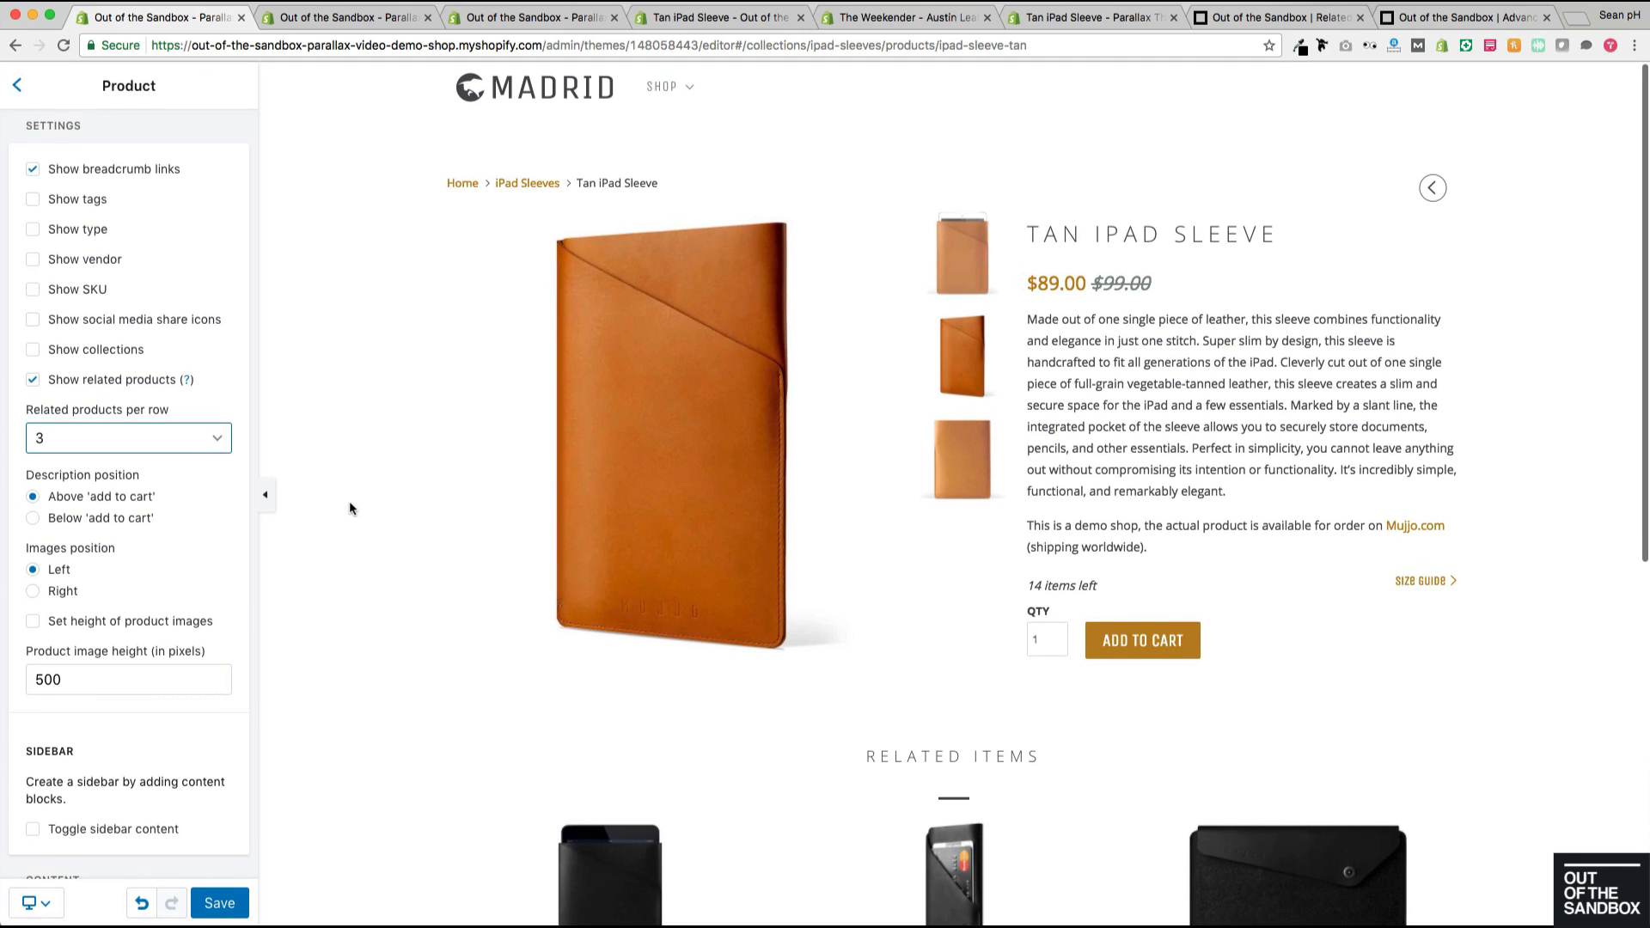
click(132, 525)
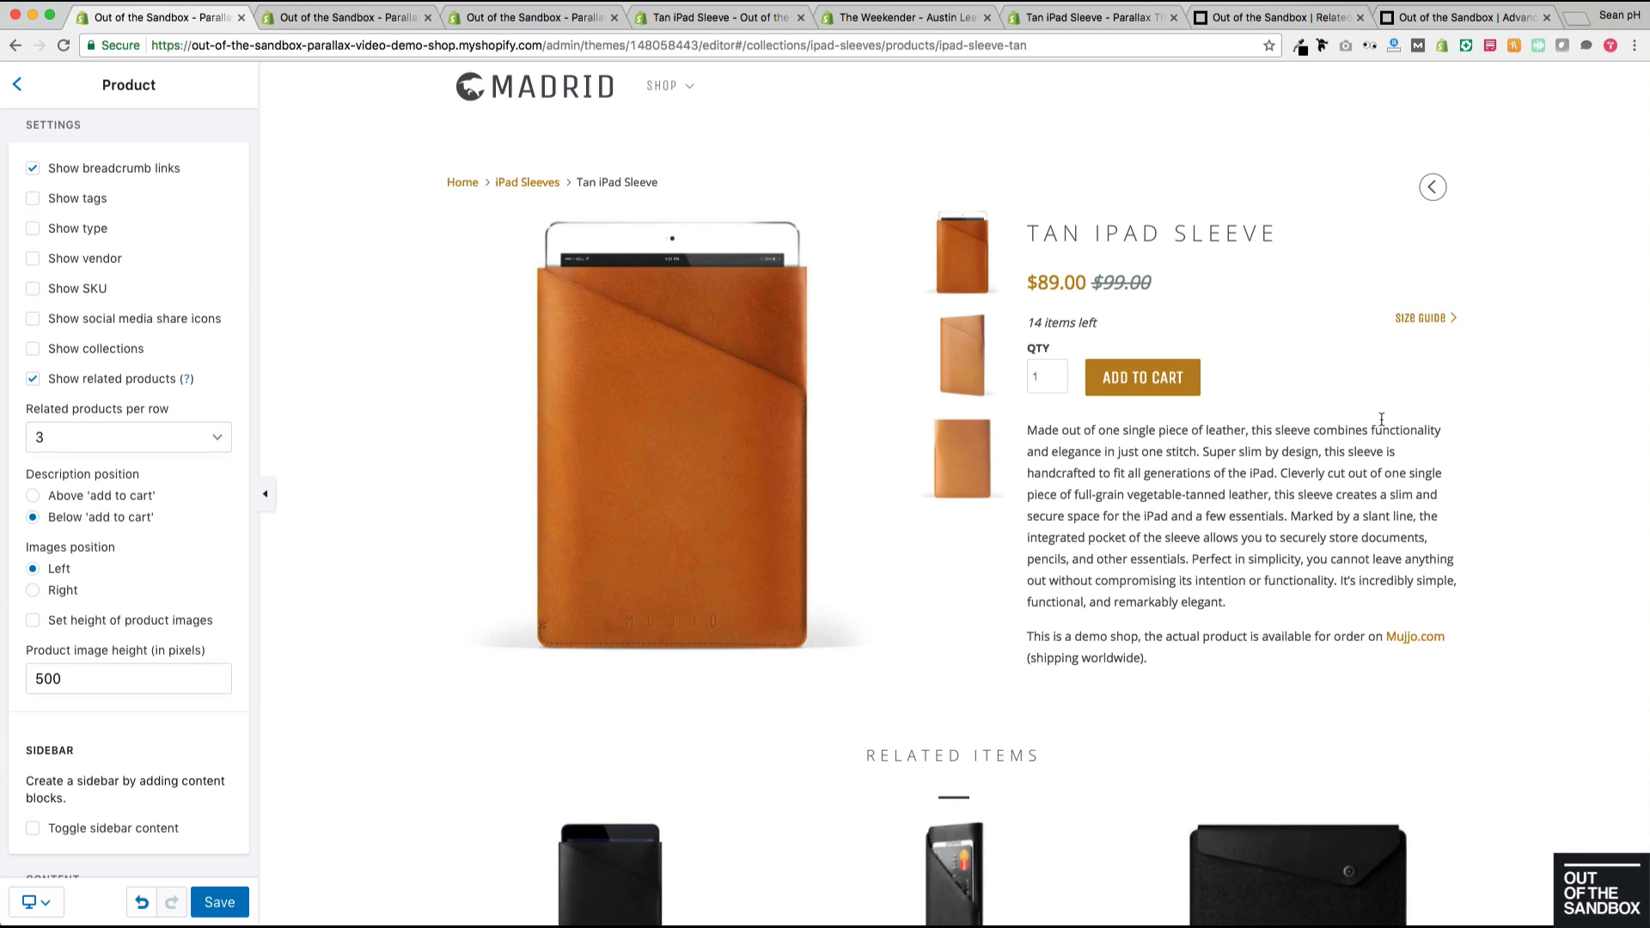
click(61, 597)
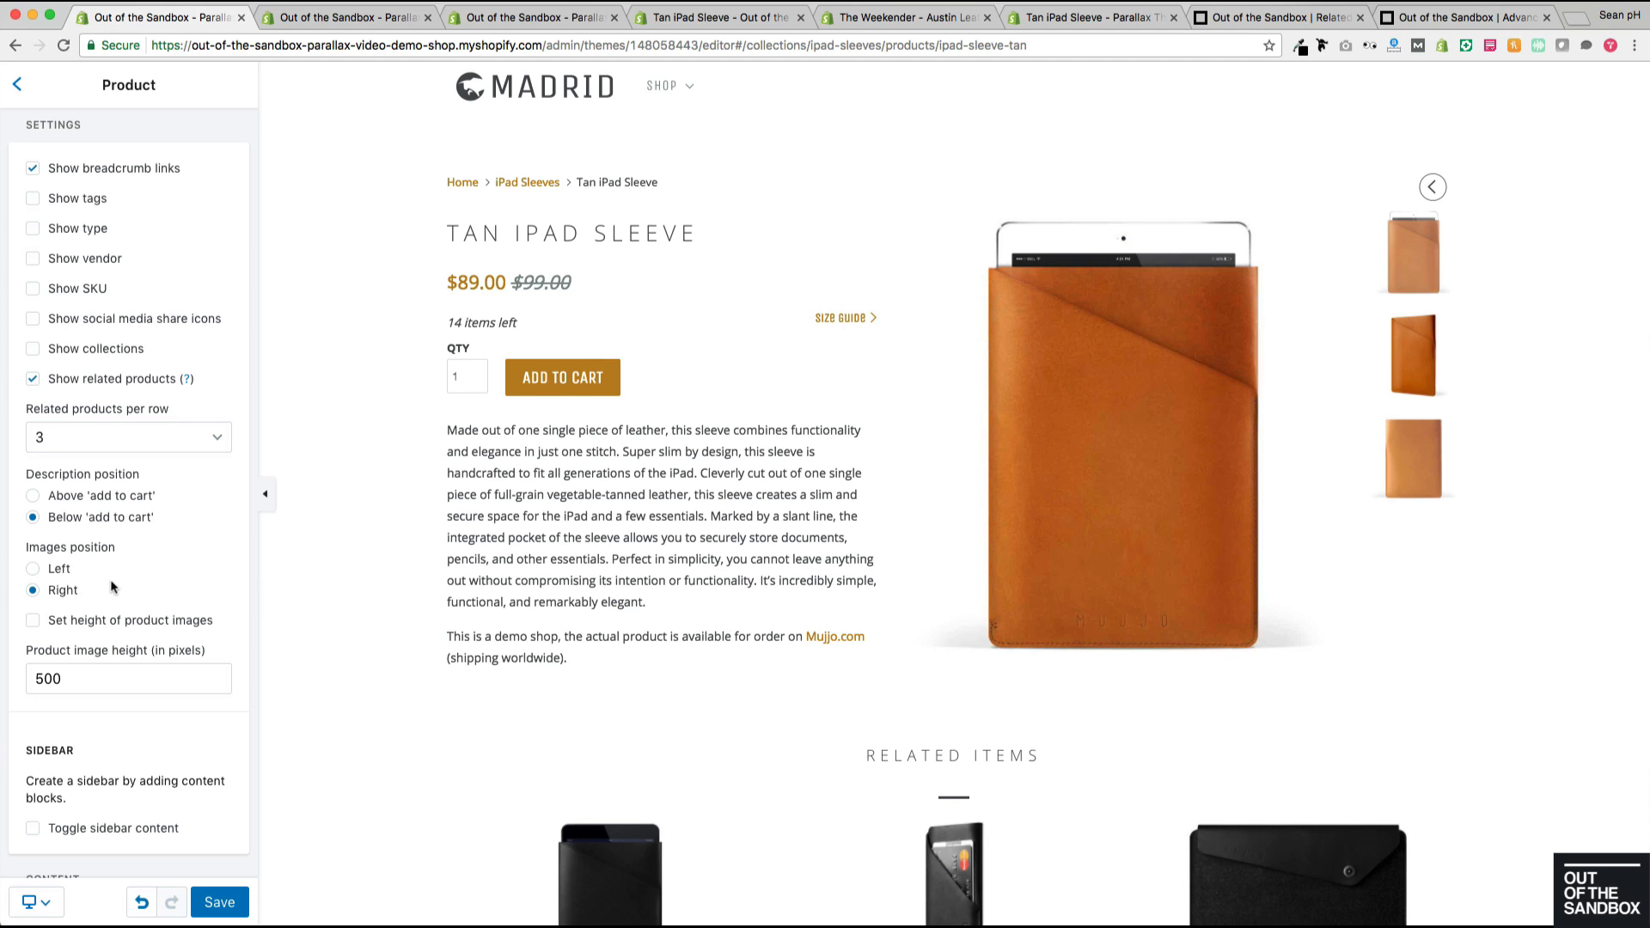
Step: Enable a set height for the product images and make the product image height 400 pixels
scroll(230, 486, down, 2)
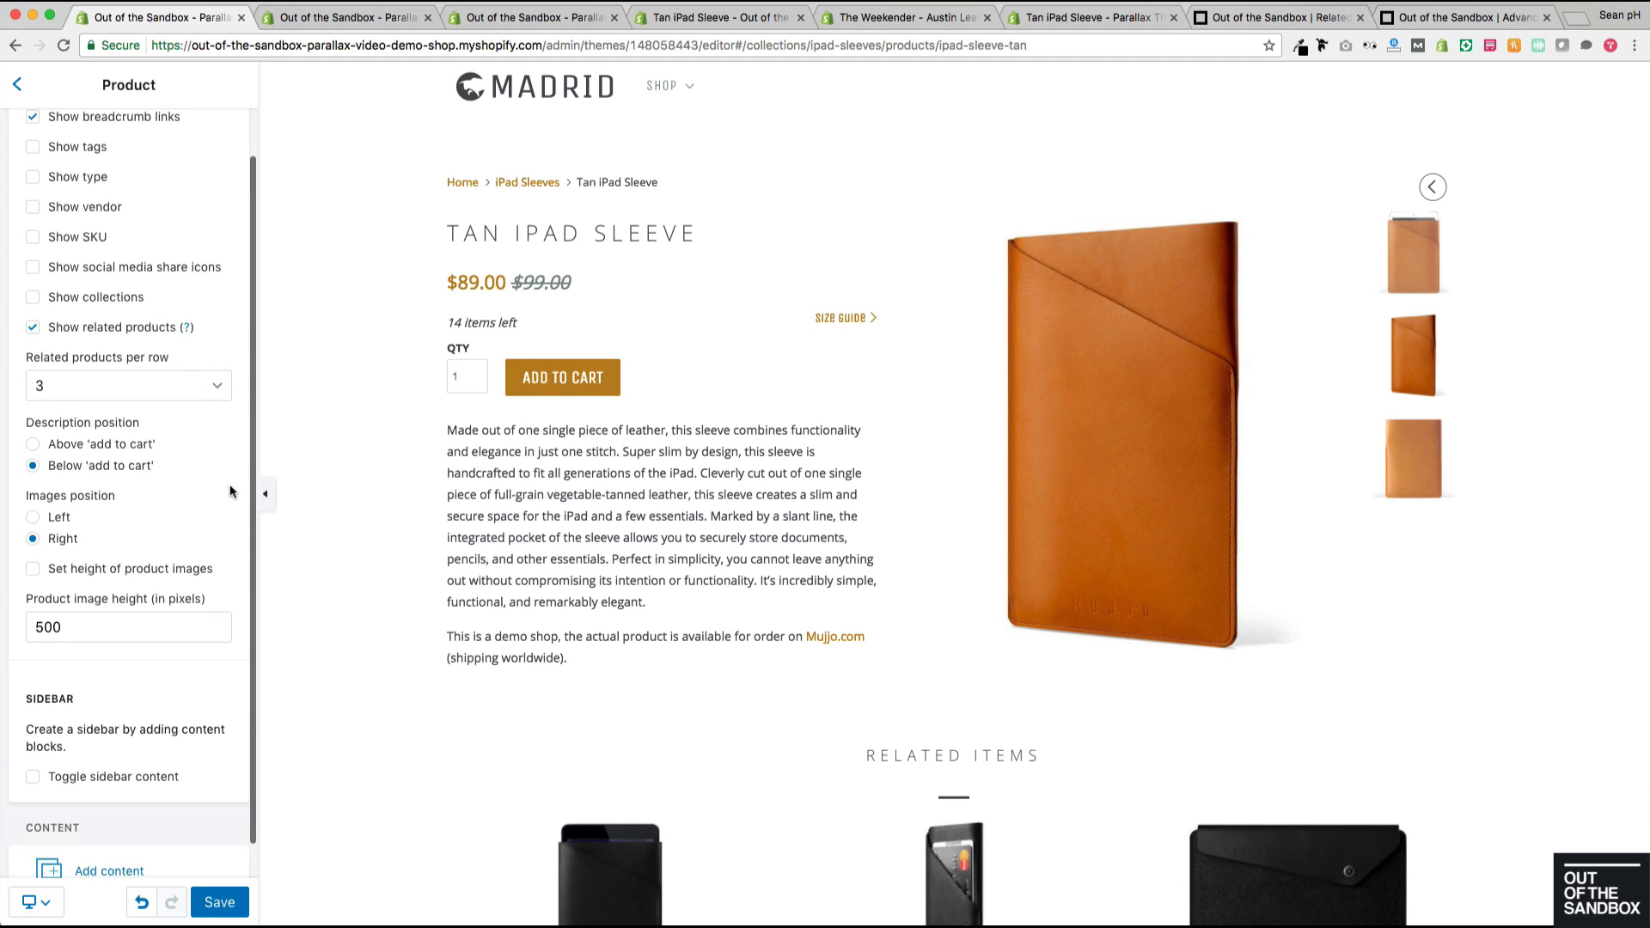
scroll(221, 475, down, 1)
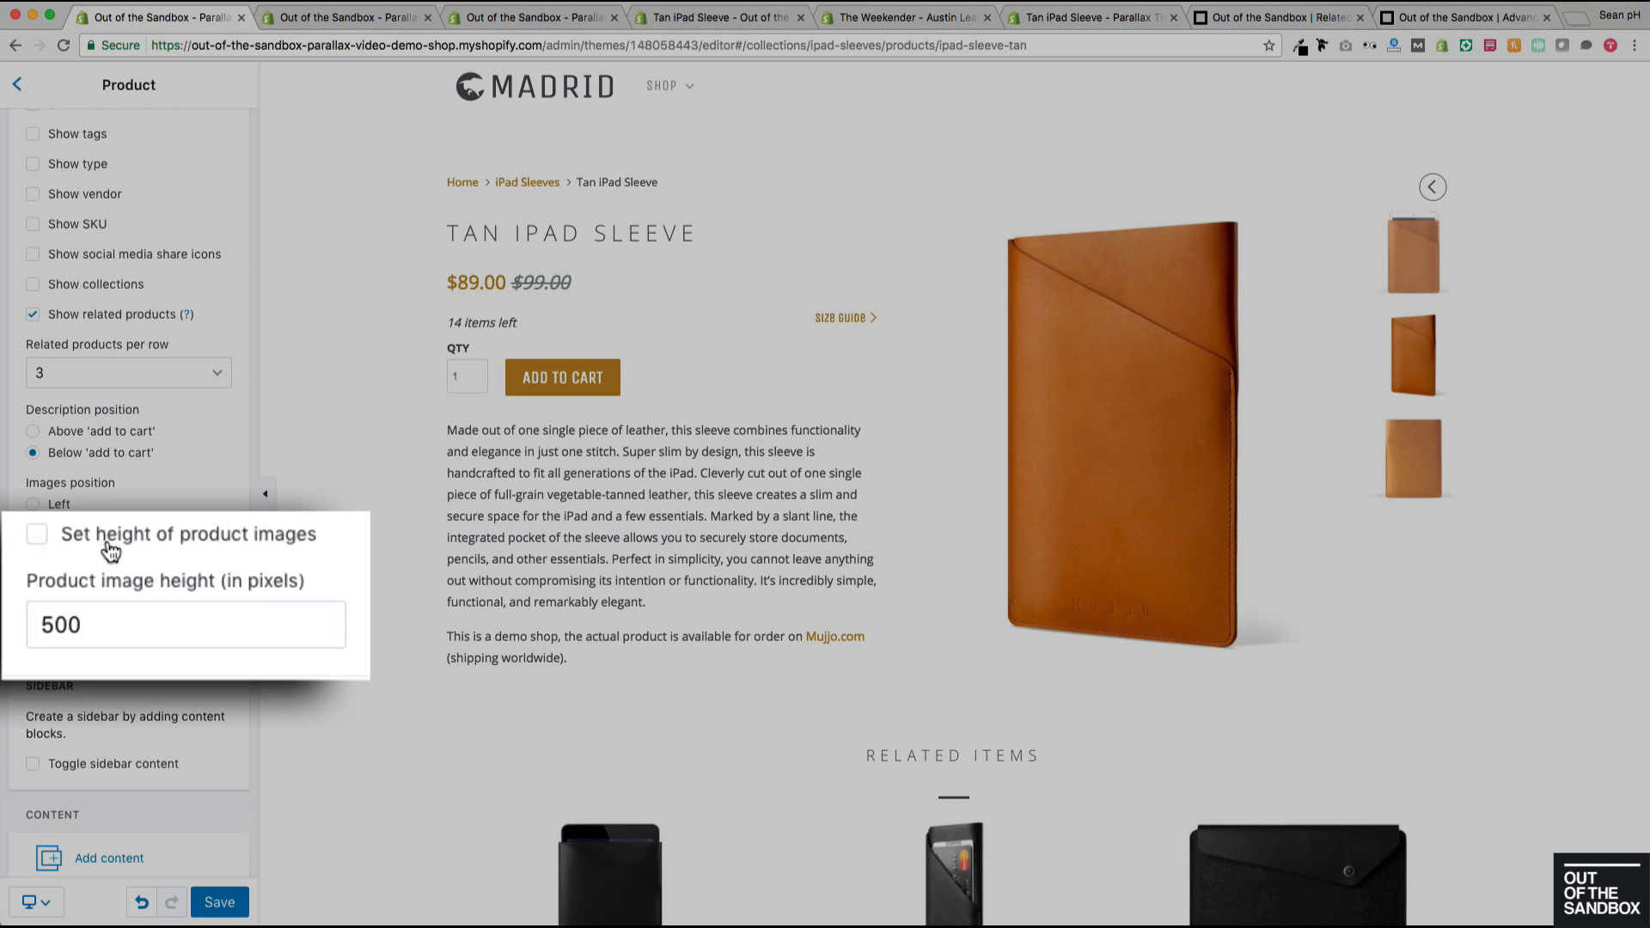
click(83, 559)
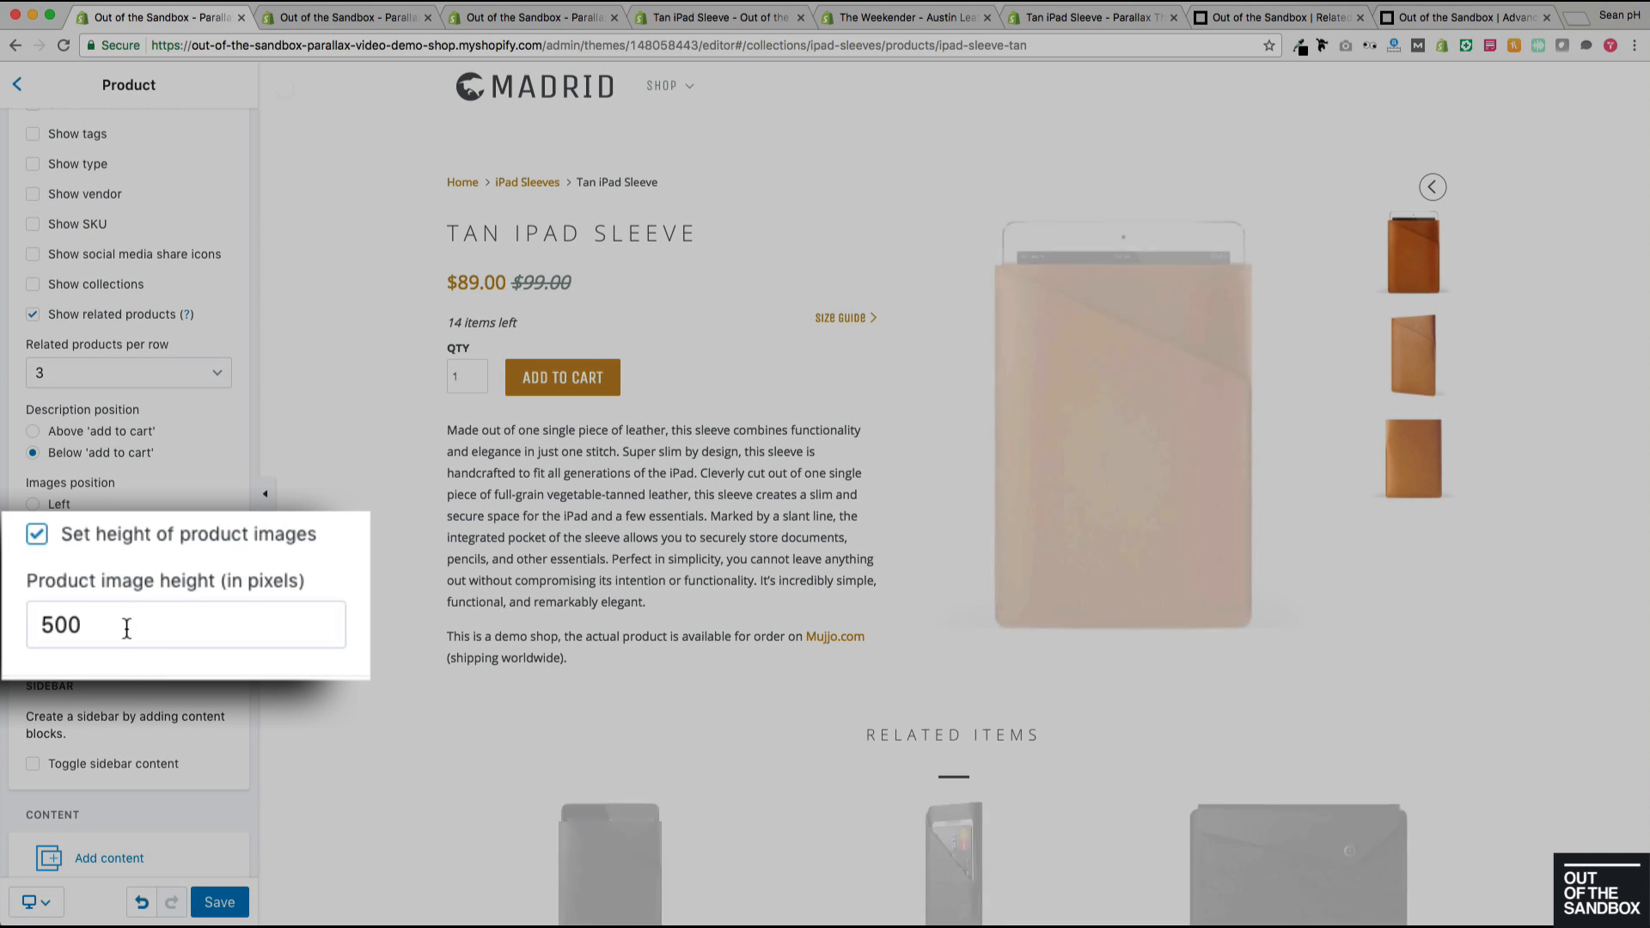
click(126, 628)
double_click(126, 628)
text(400)
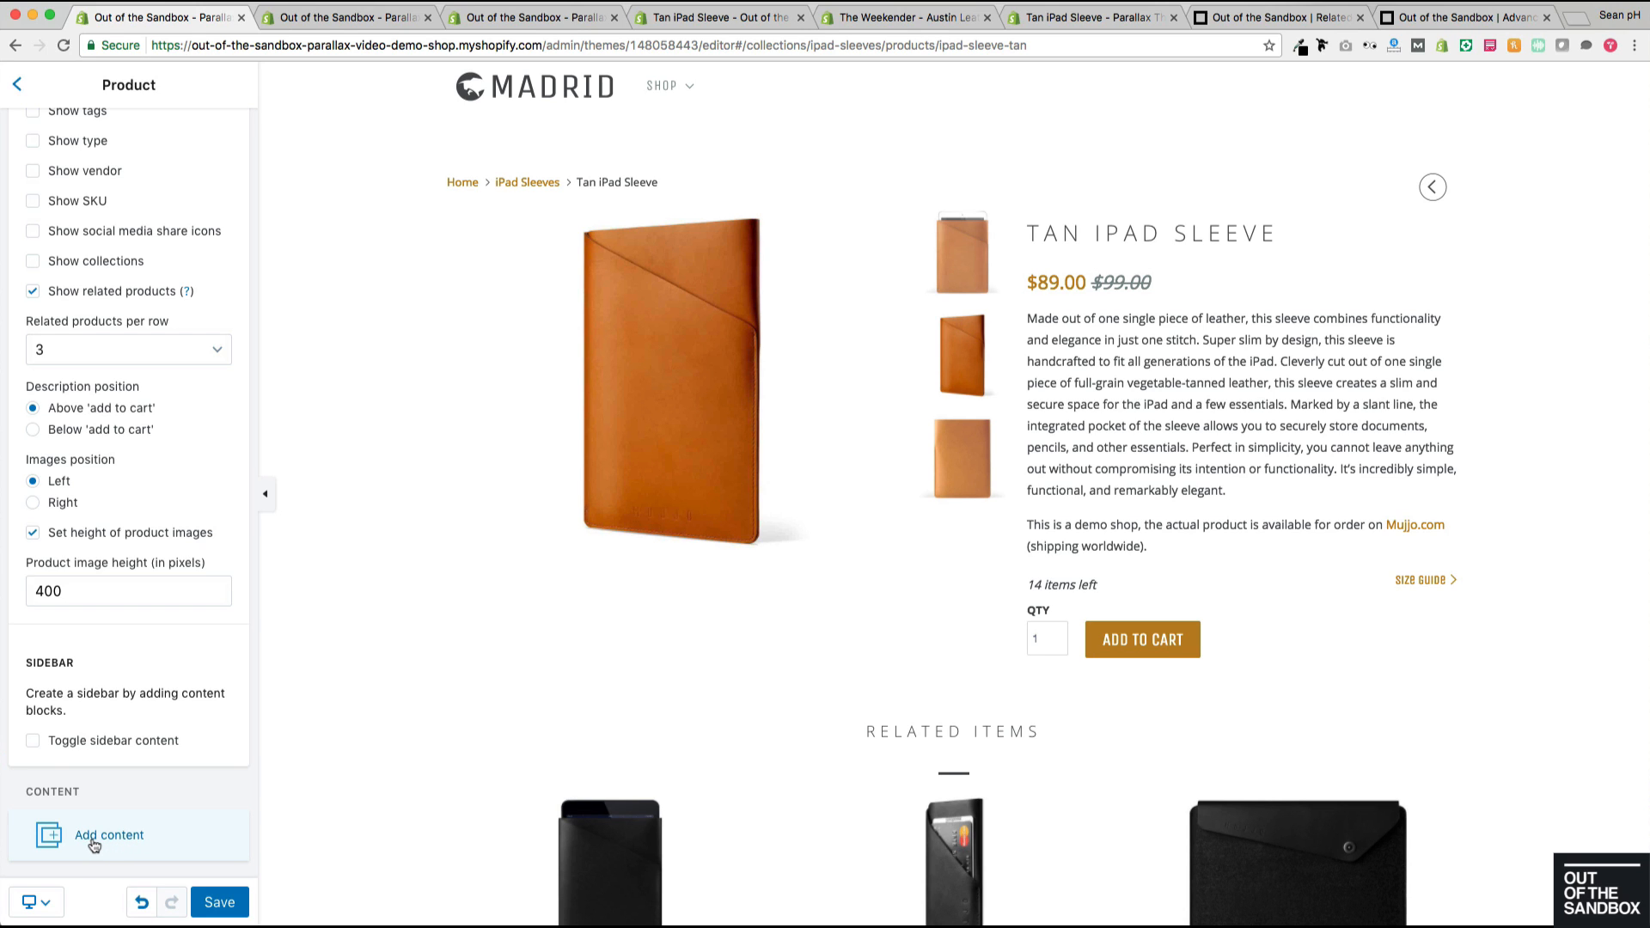
Step: Add a Tag list and a Collection list as content blocks for the product page sidebar
click(94, 846)
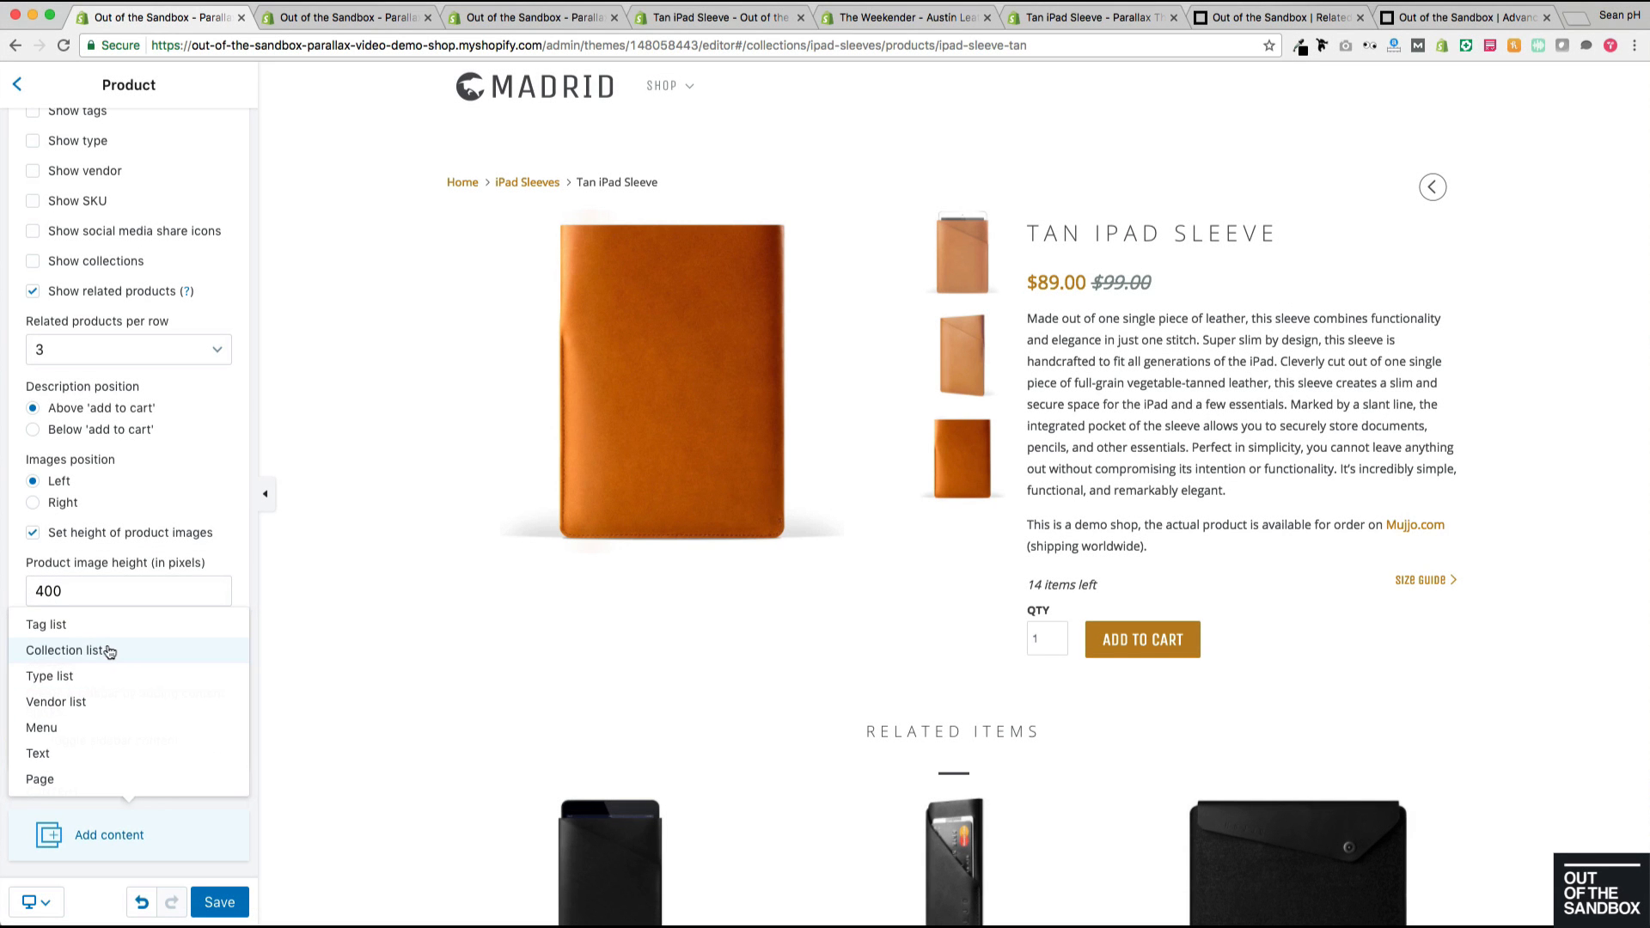
click(62, 627)
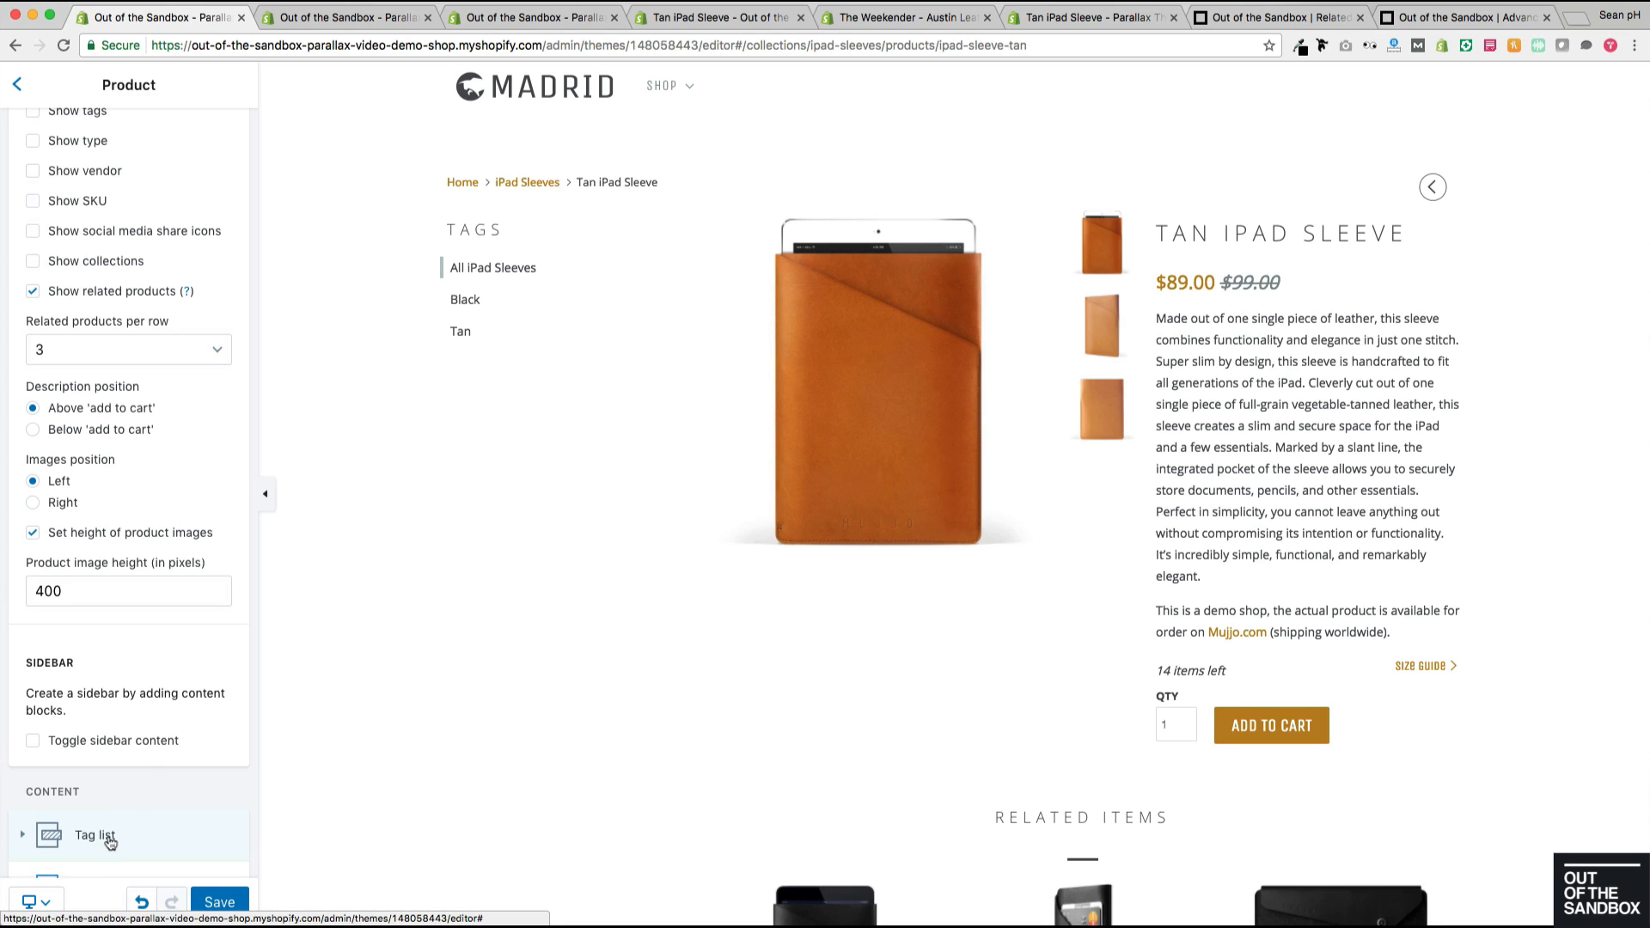
click(110, 840)
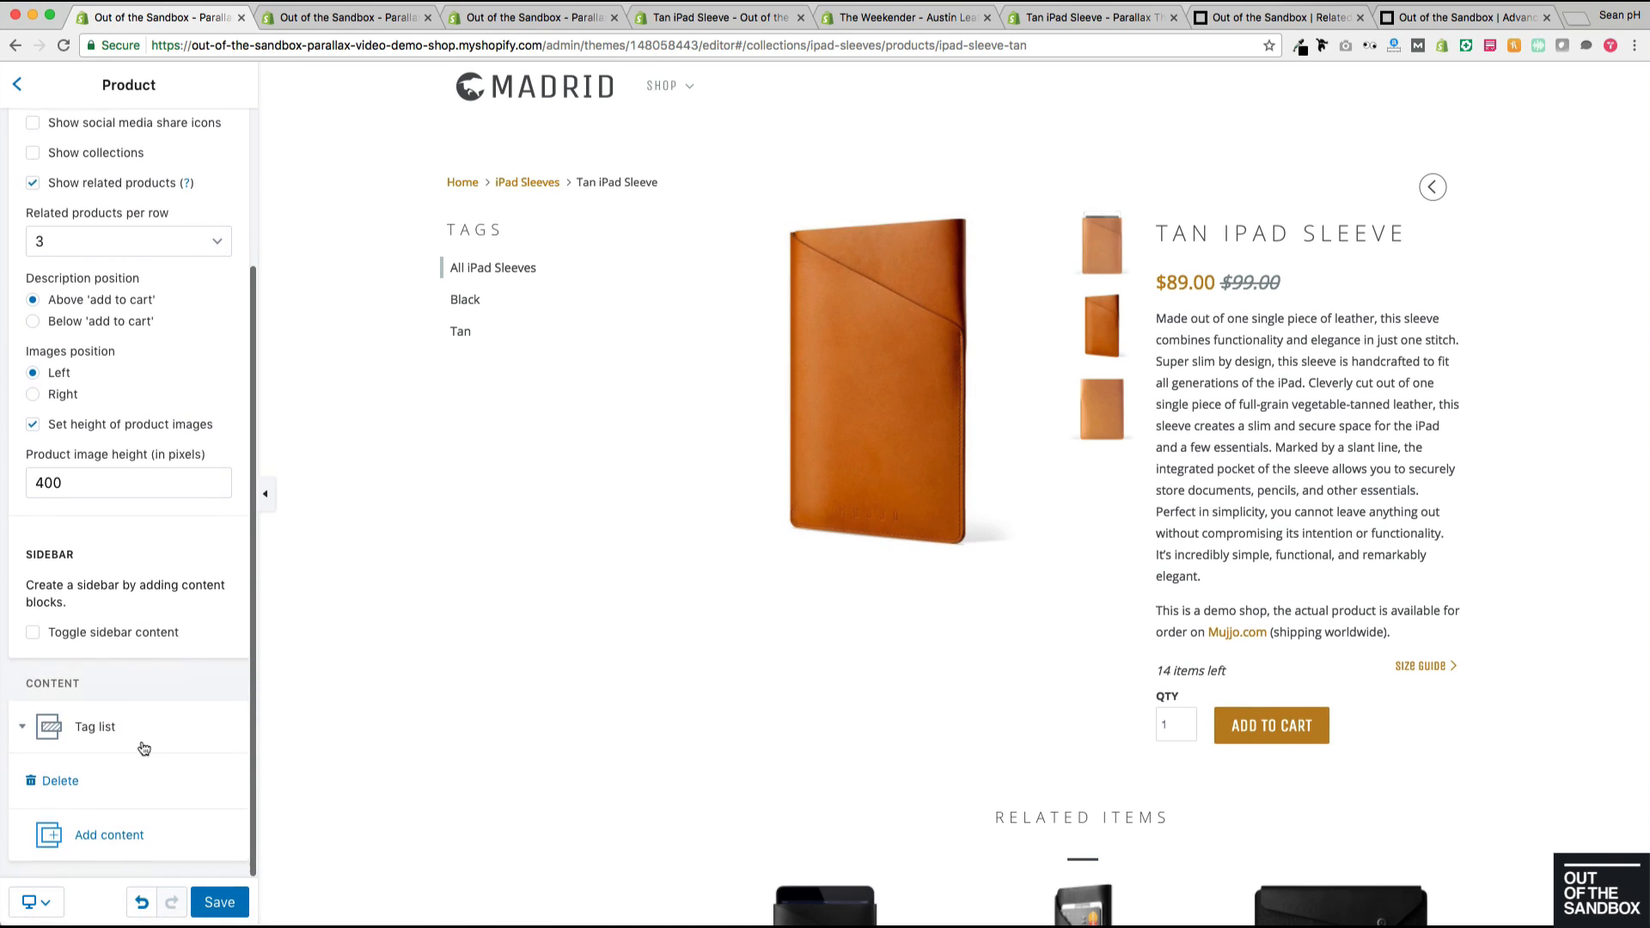
click(112, 840)
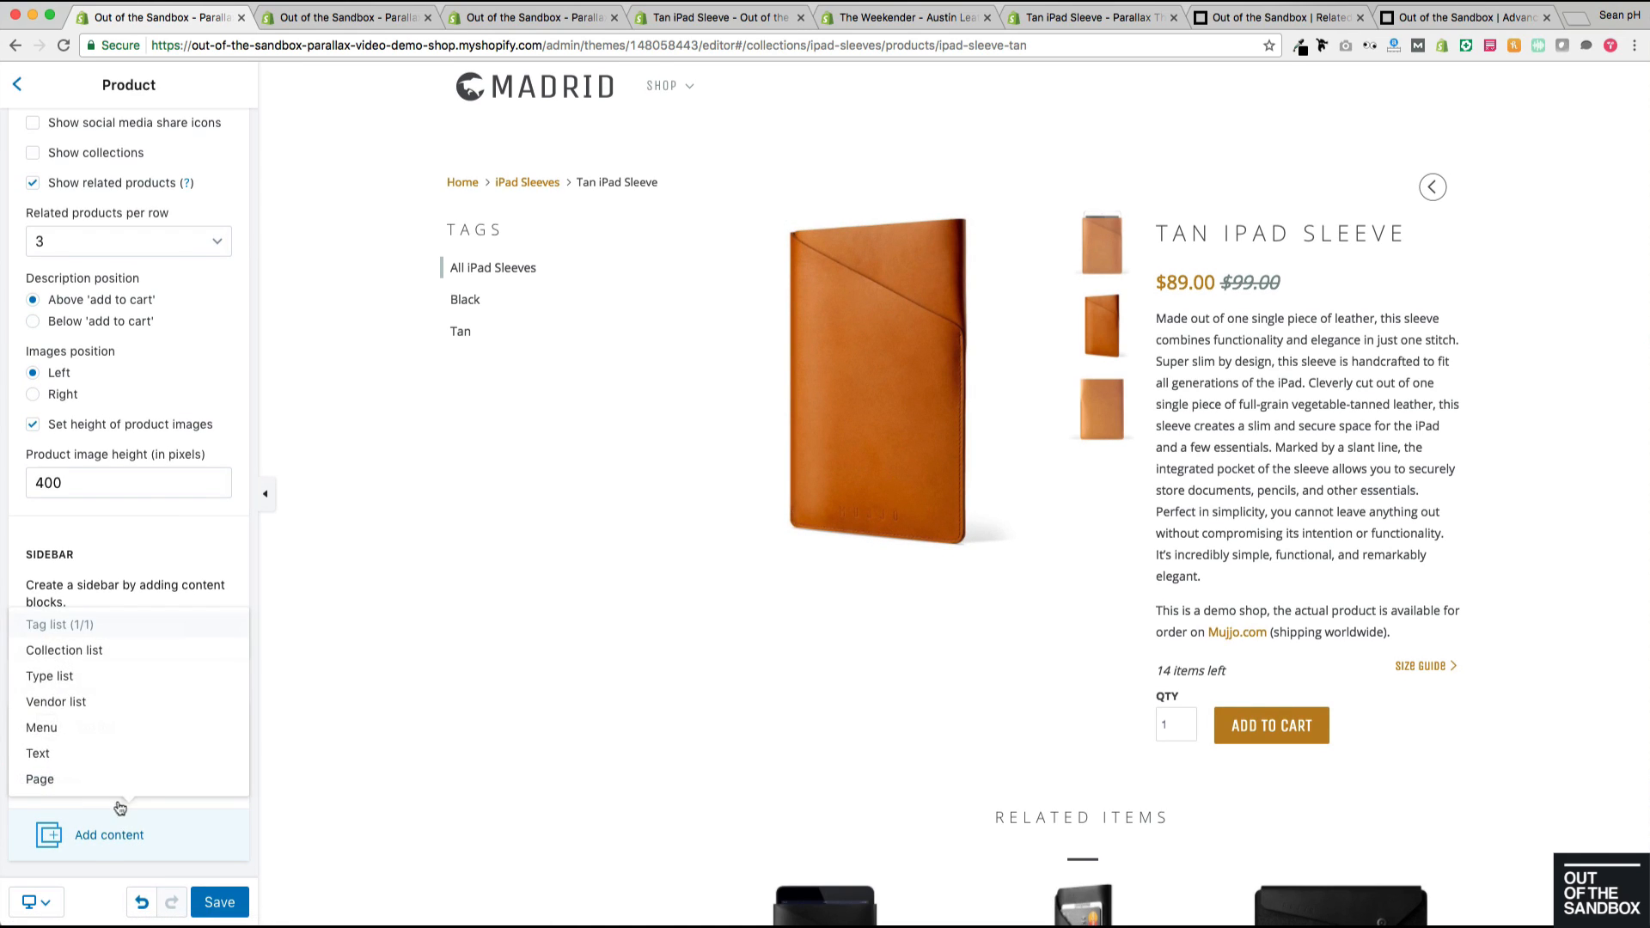
click(94, 671)
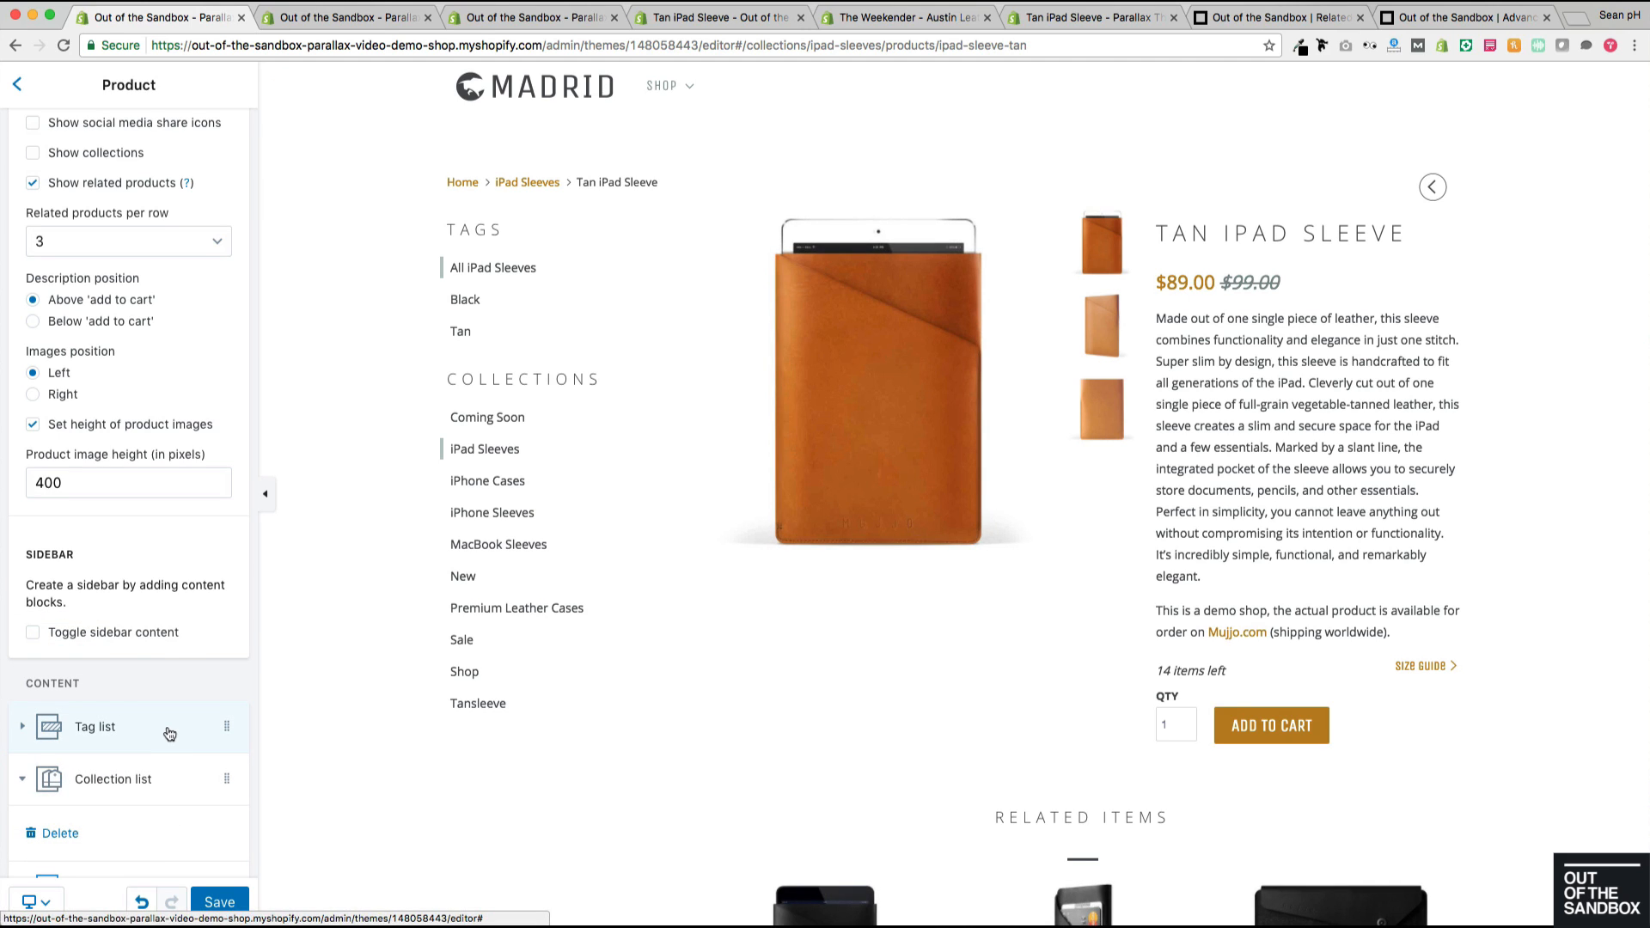
Step: Add a Type list and a Vendor list to the sidebar content, and look over the whole sidebar in the preview
scroll(167, 735, down, 1)
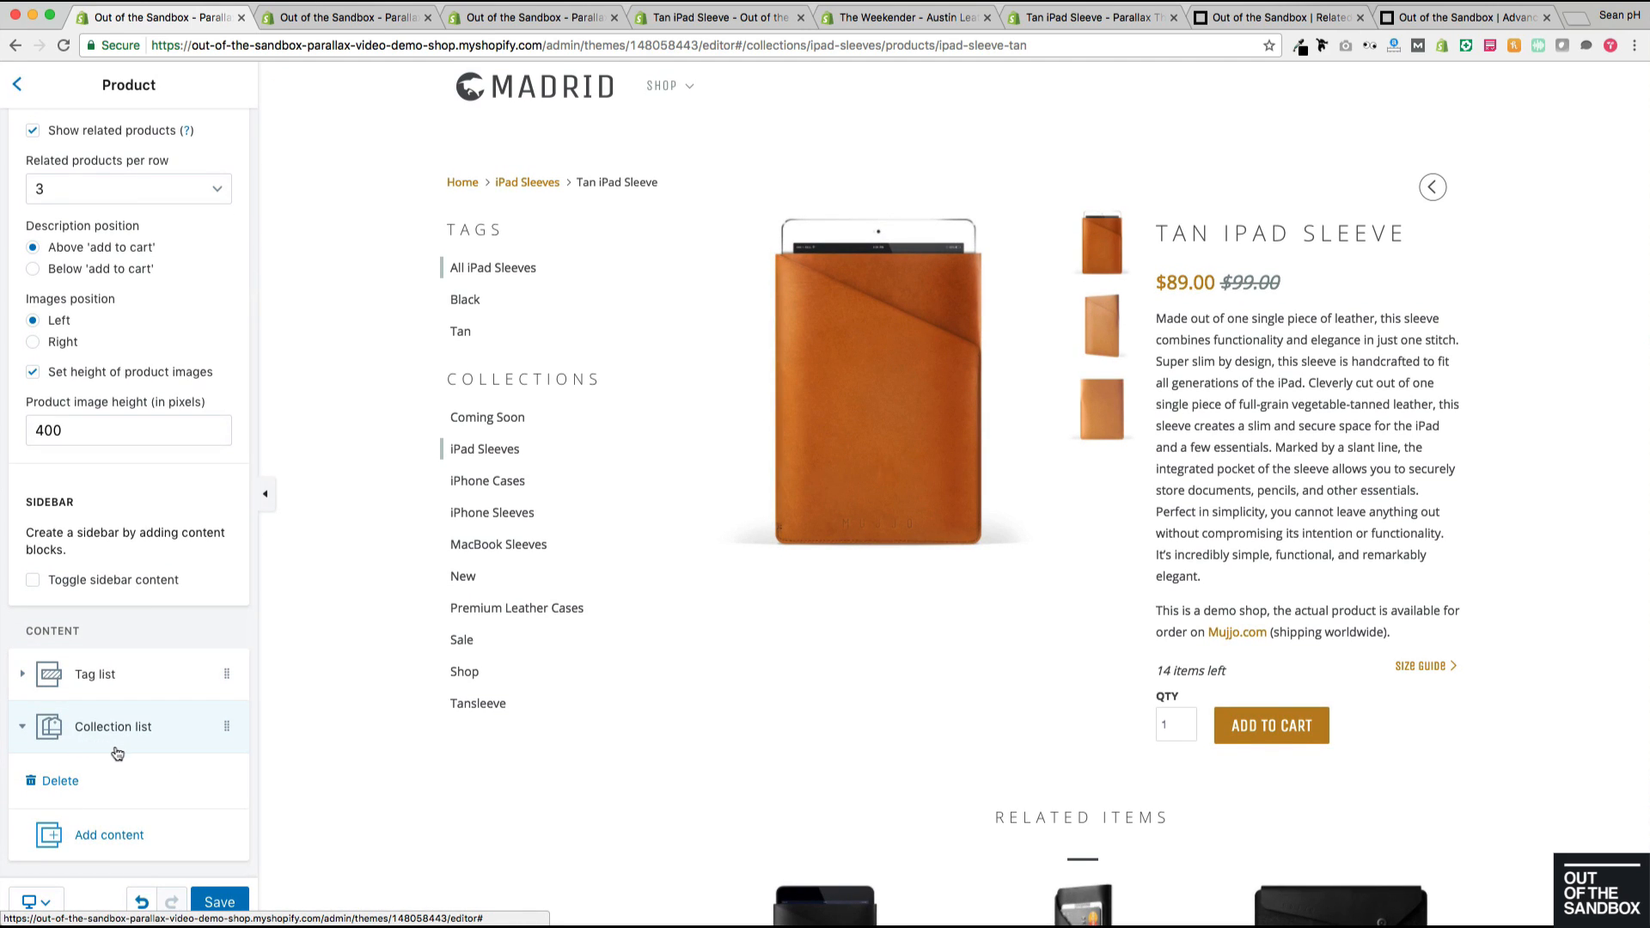
click(112, 839)
click(85, 676)
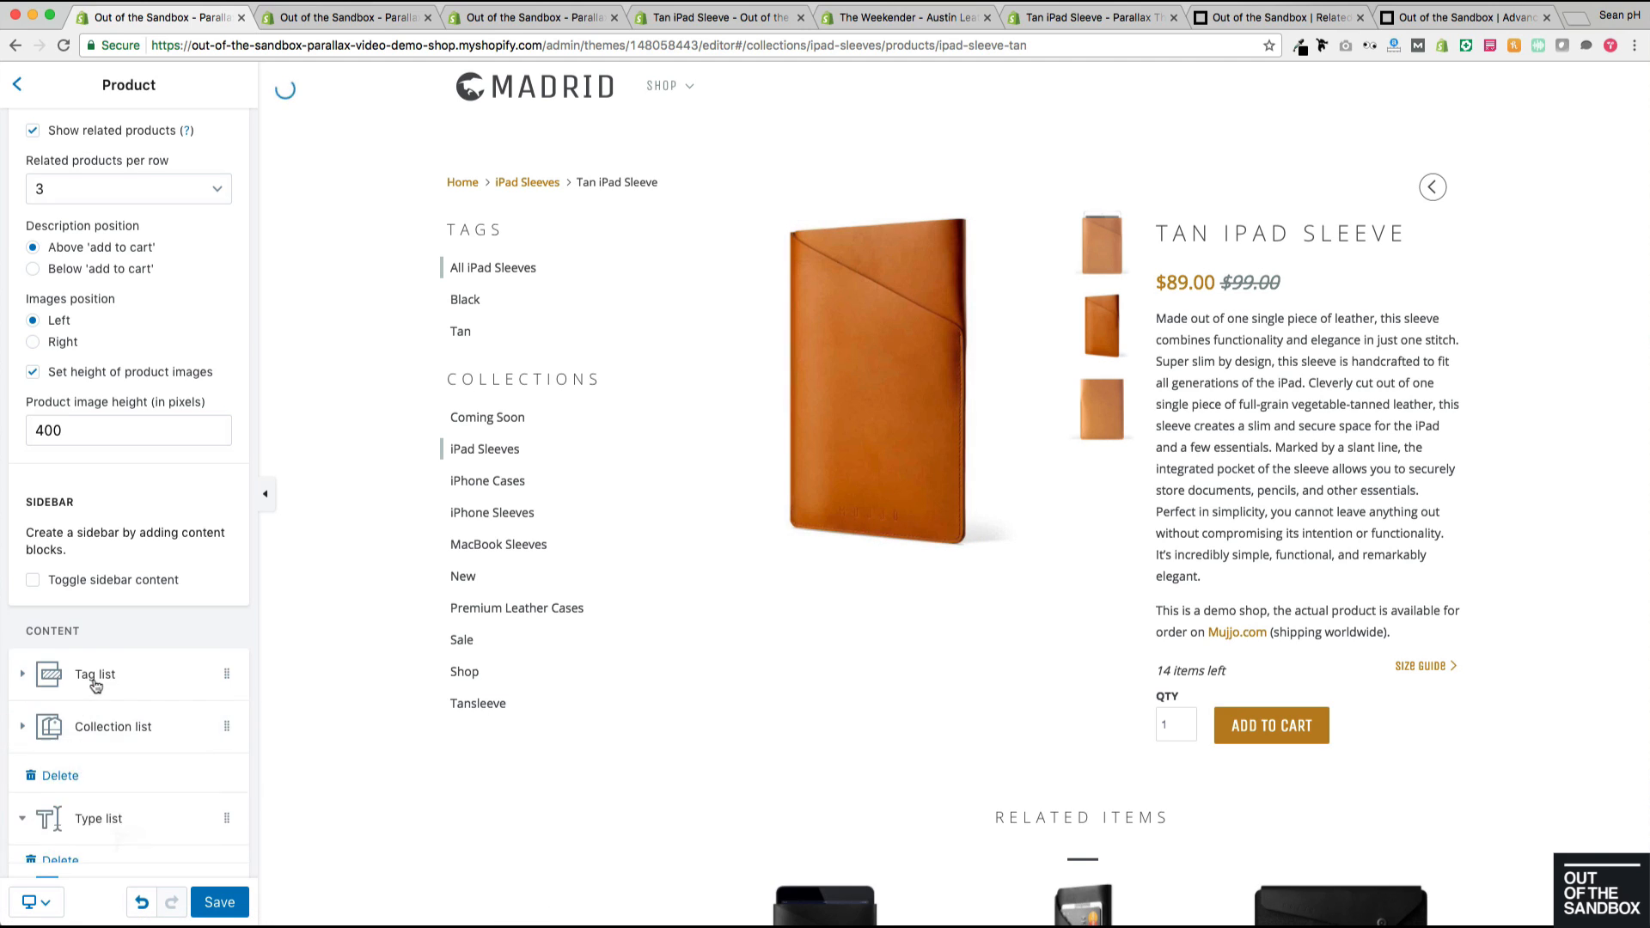
scroll(125, 726, down, 1)
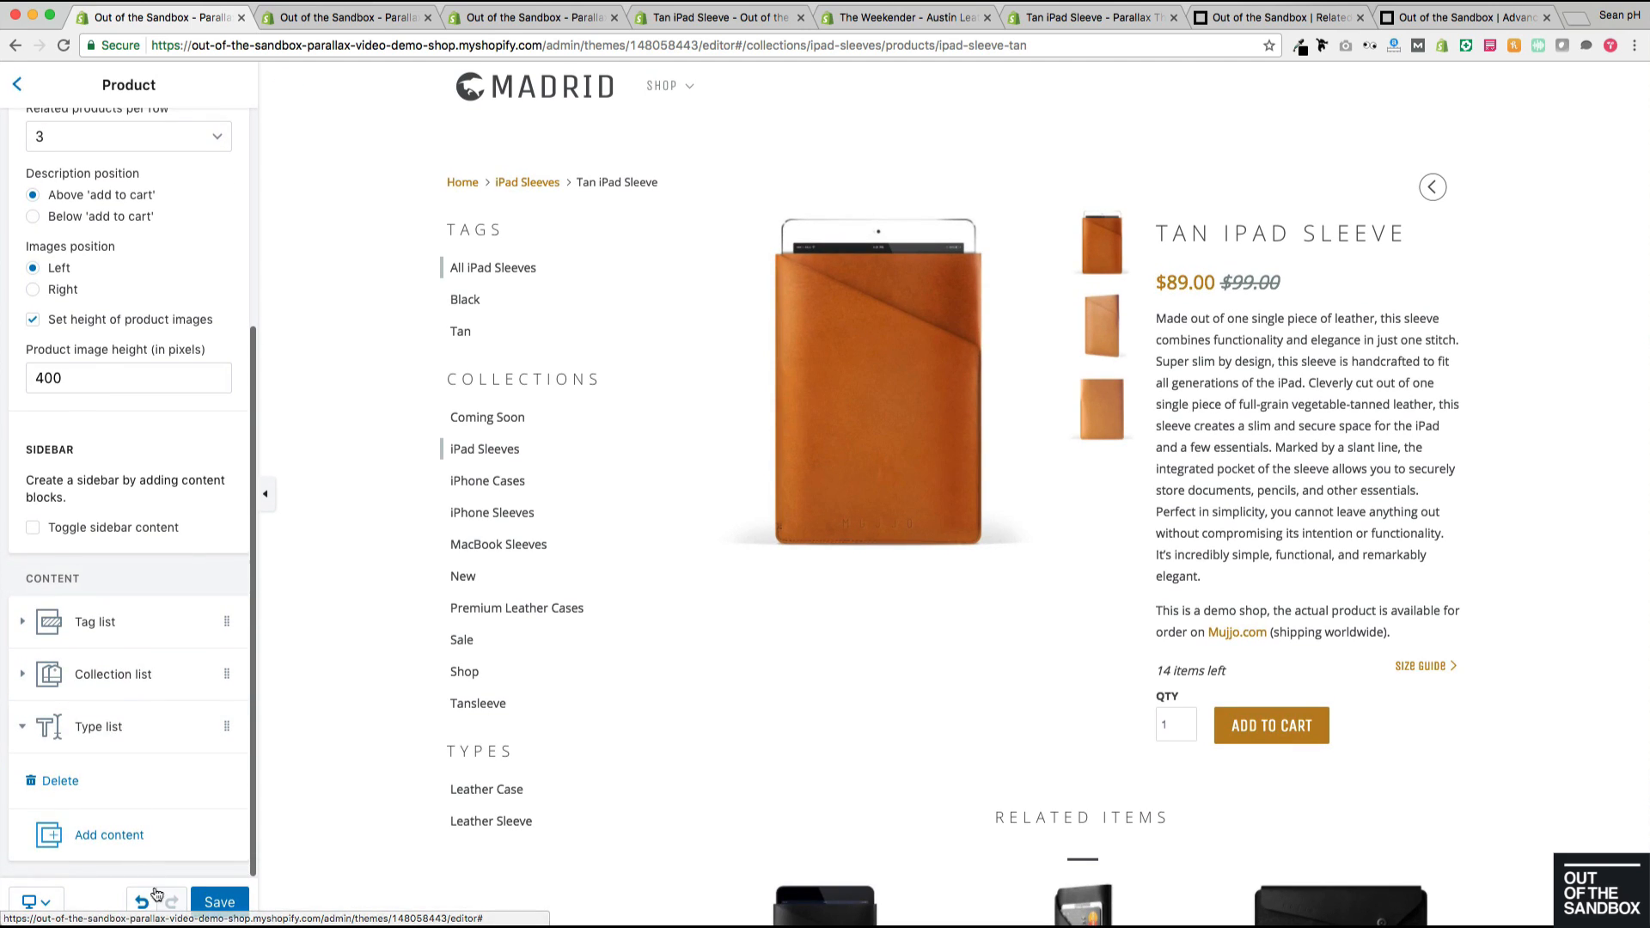
click(109, 833)
click(110, 702)
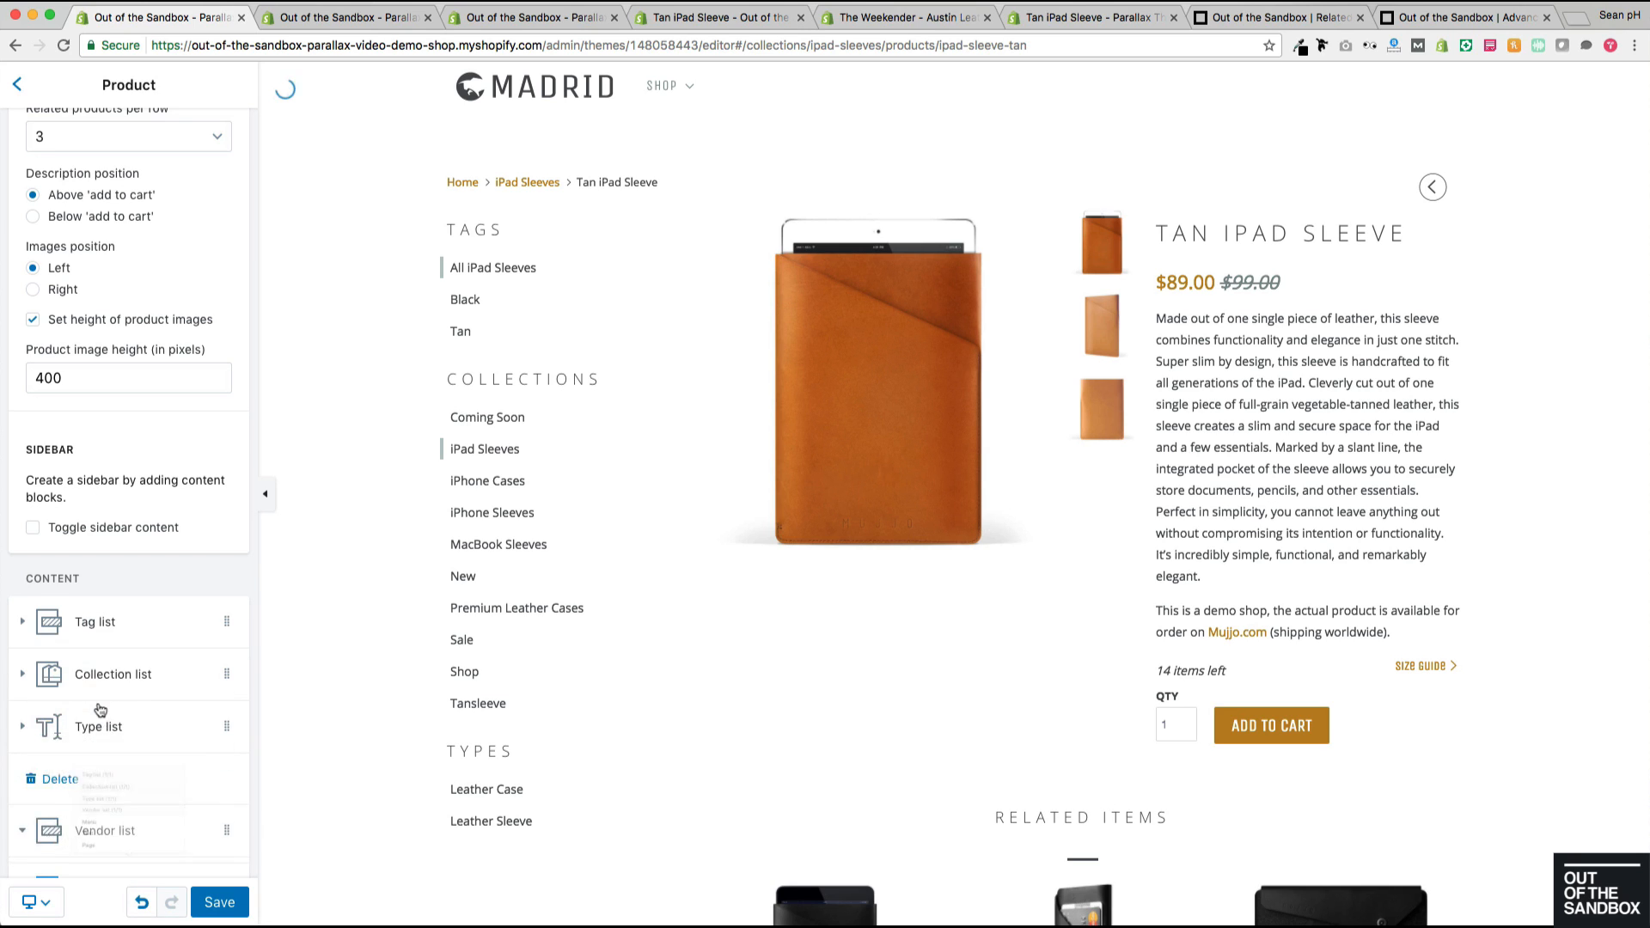
scroll(439, 753, down, 1)
scroll(439, 753, down, 1)
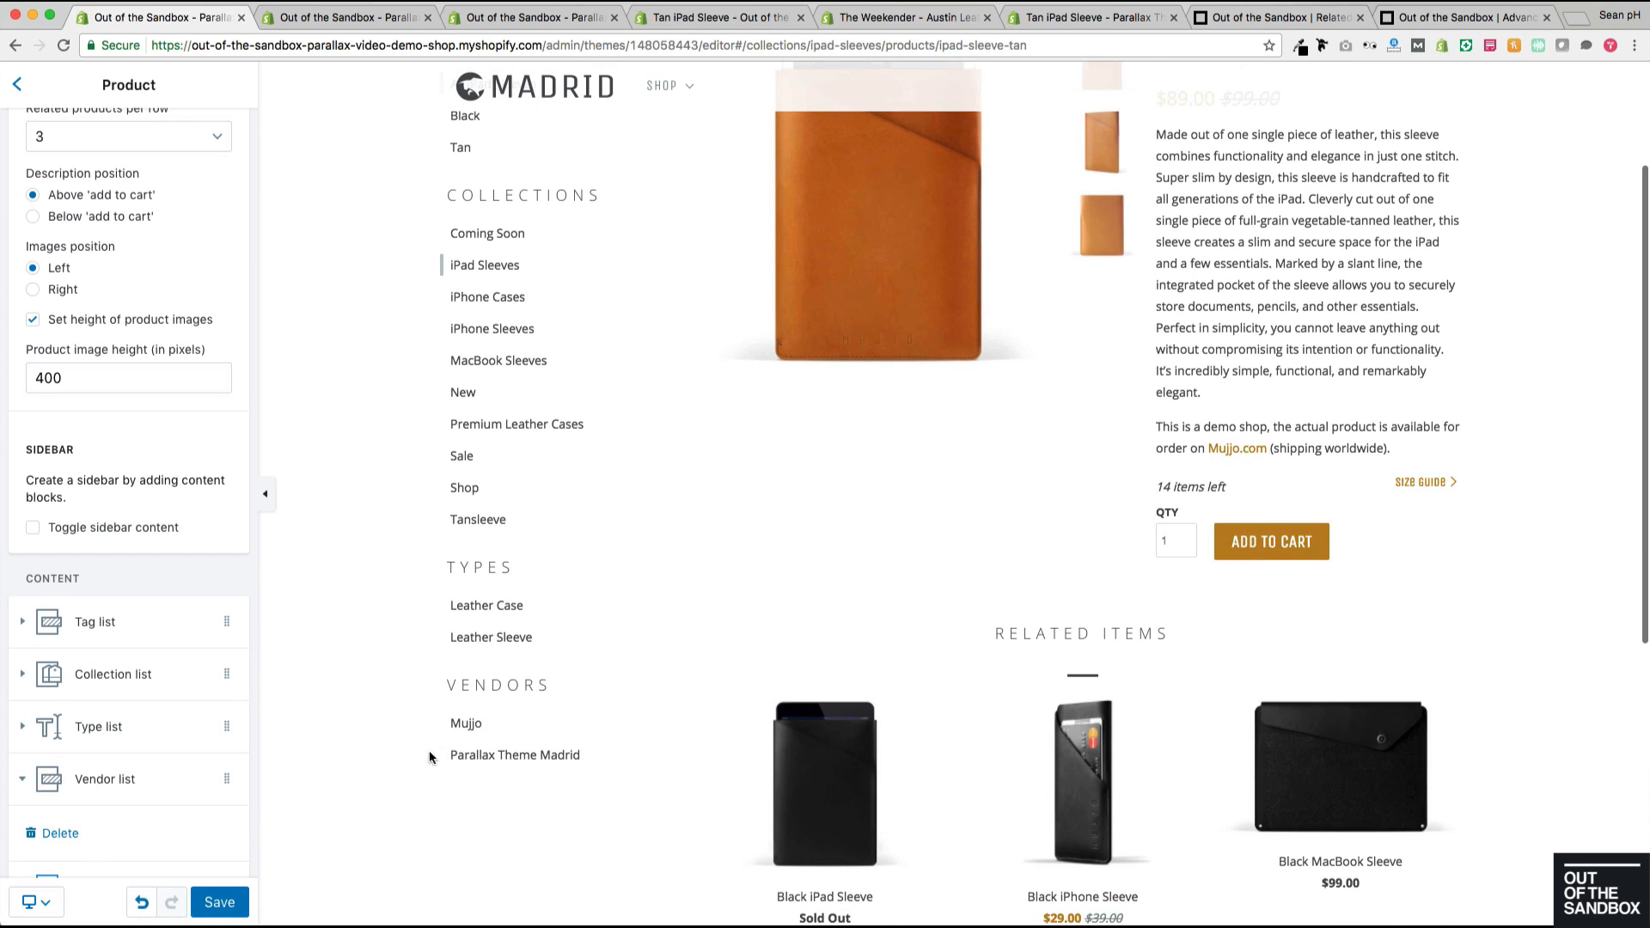
scroll(672, 707, up, 1)
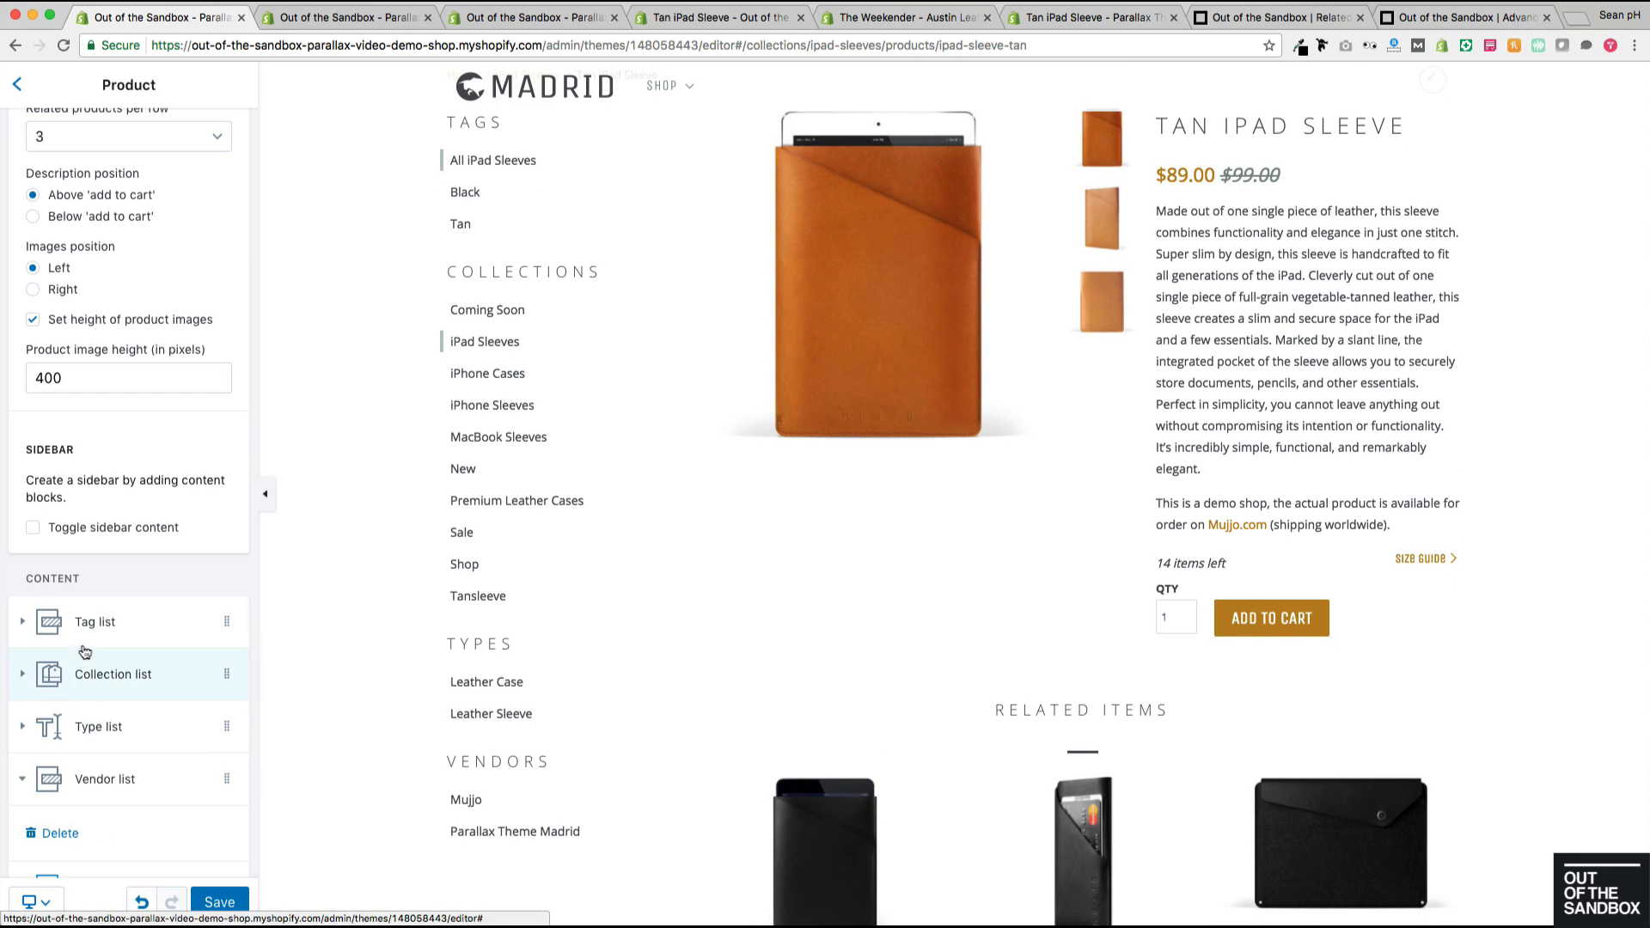
scroll(678, 616, up, 1)
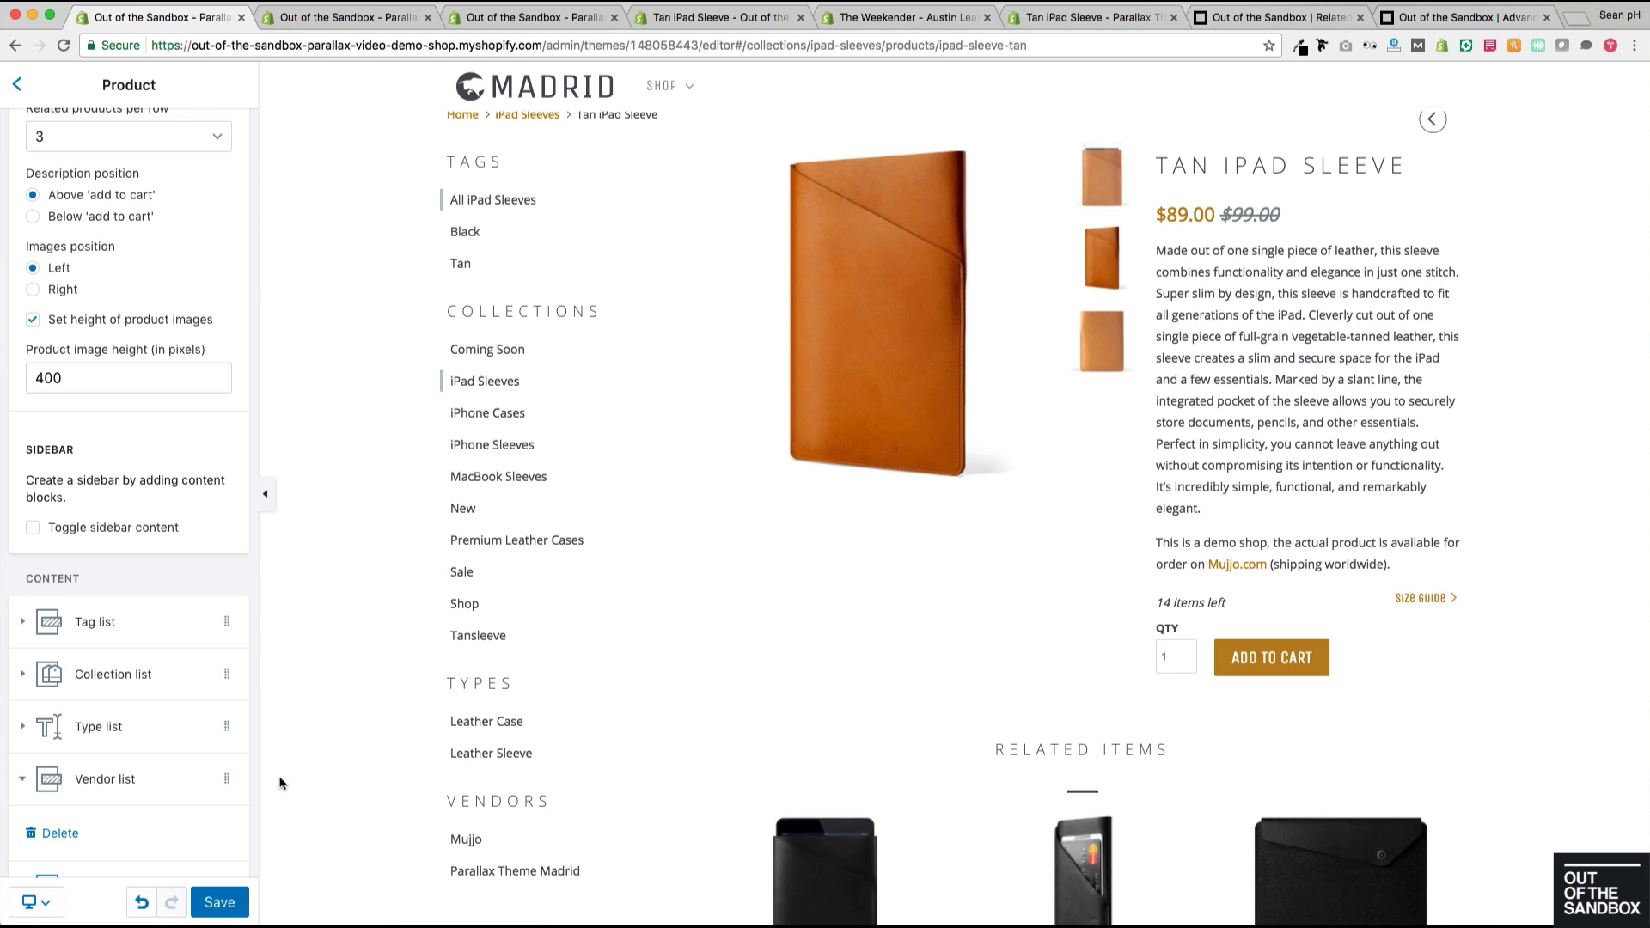
Step: Reorder the sidebar content blocks to Collection list, Vendor list, Tag list, Type list
mouse_move(226, 779)
mouse_down()
mouse_move(225, 739)
mouse_move(224, 759)
mouse_up()
drag(227, 674, 227, 778)
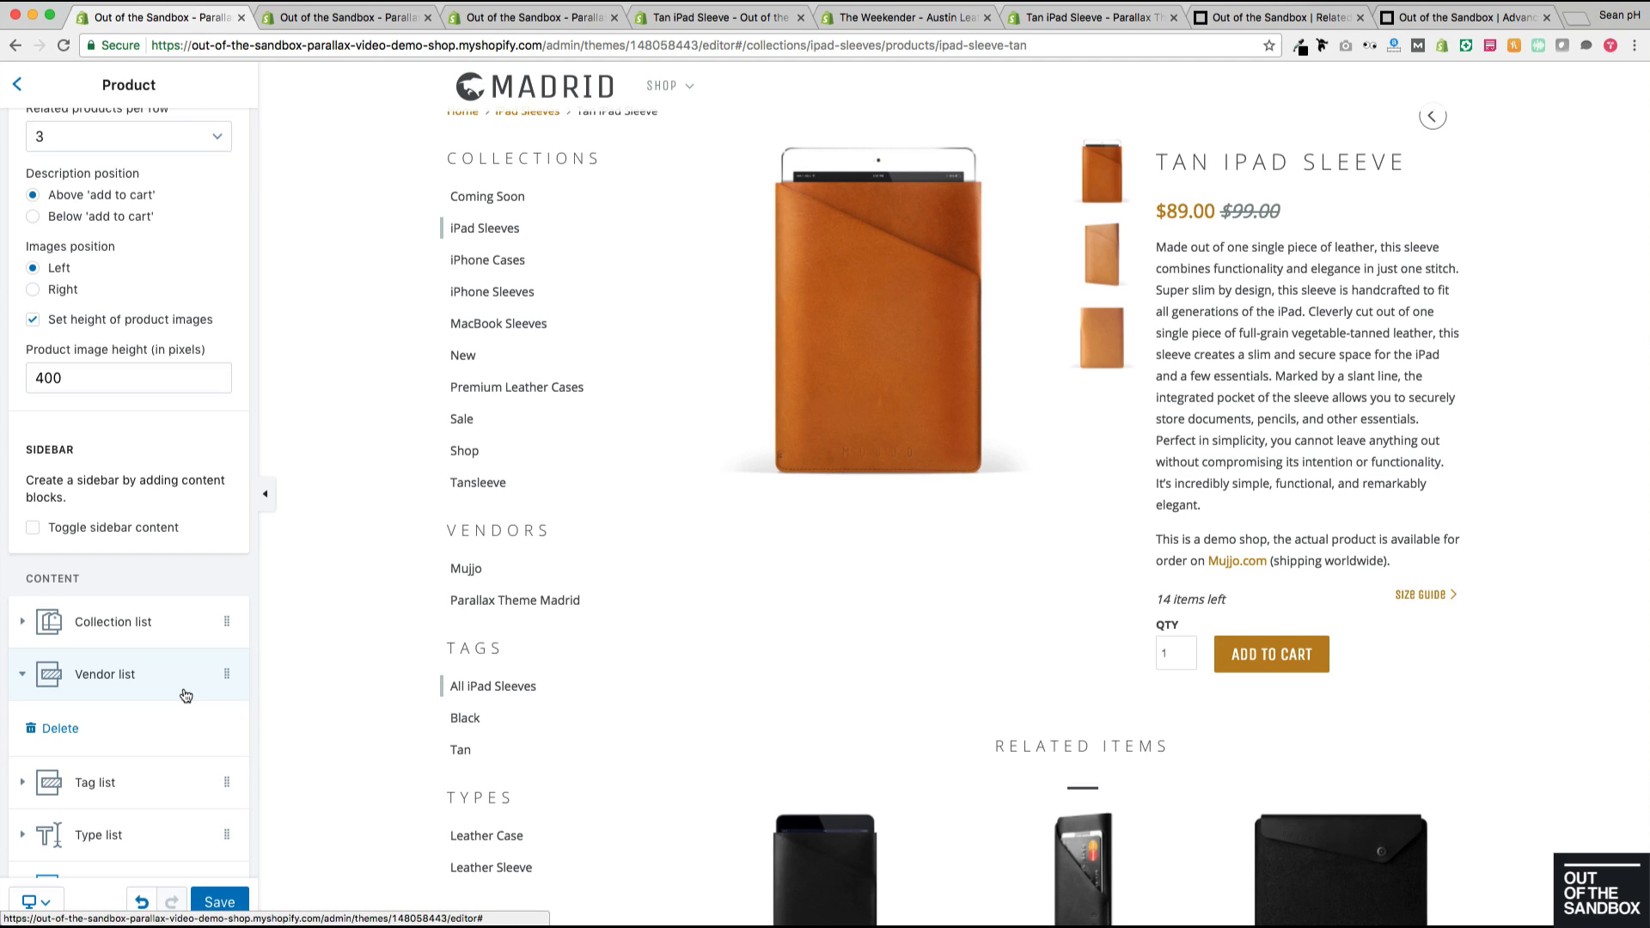
Step: Add a Menu block to the sidebar content and assign the Footer menu to it
scroll(186, 695, down, 2)
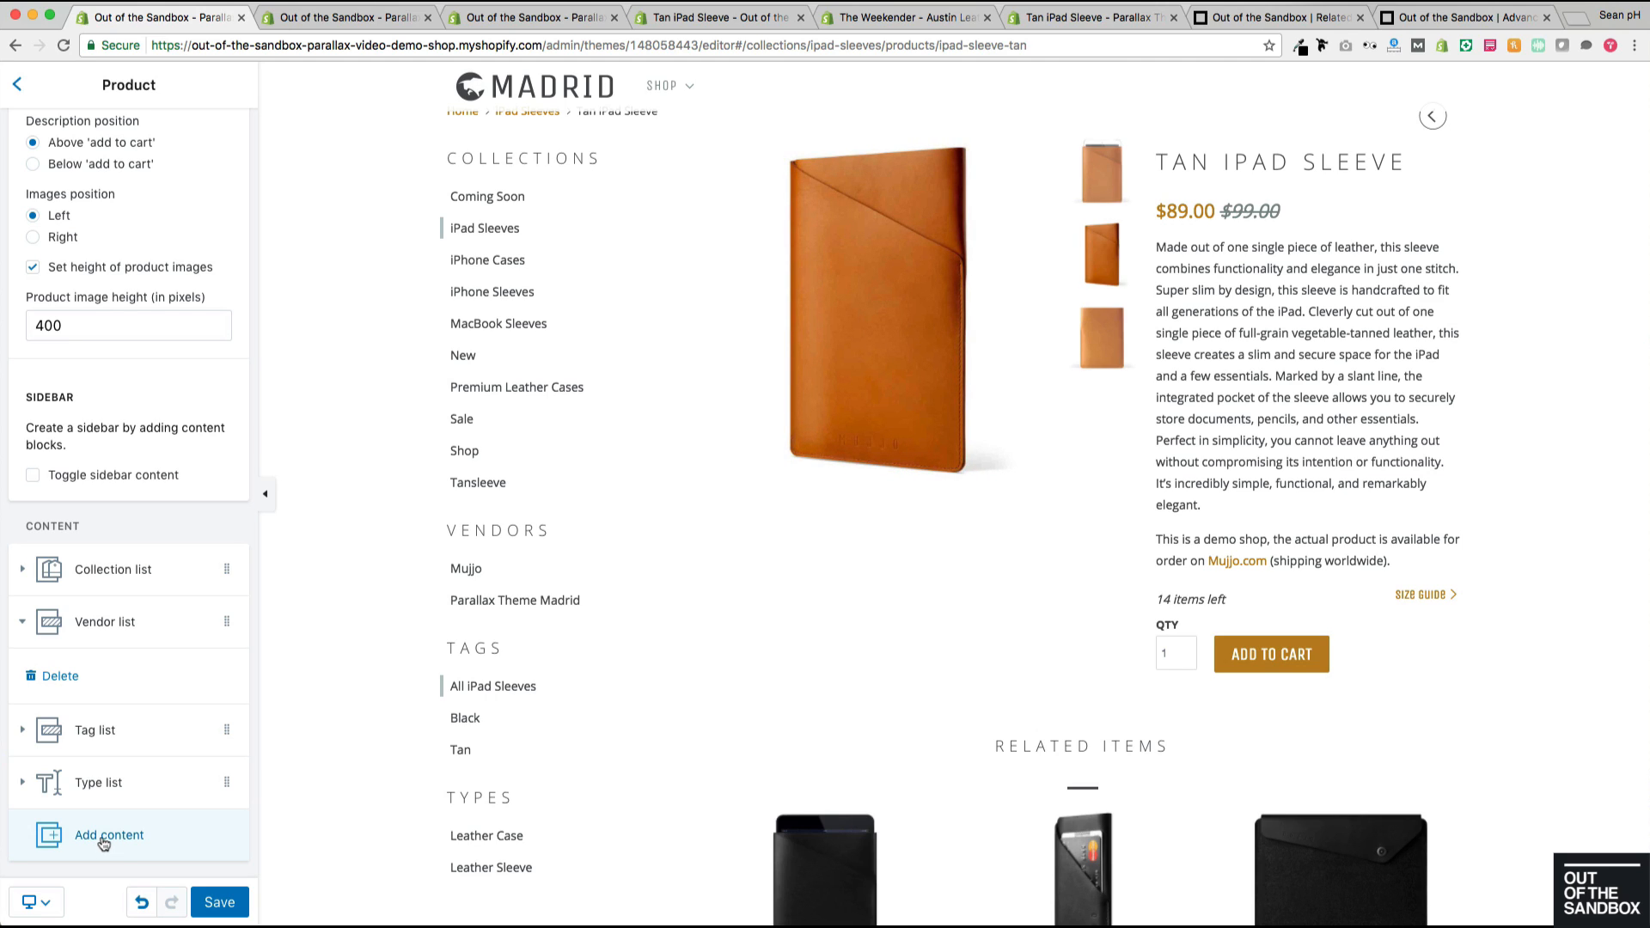
click(104, 843)
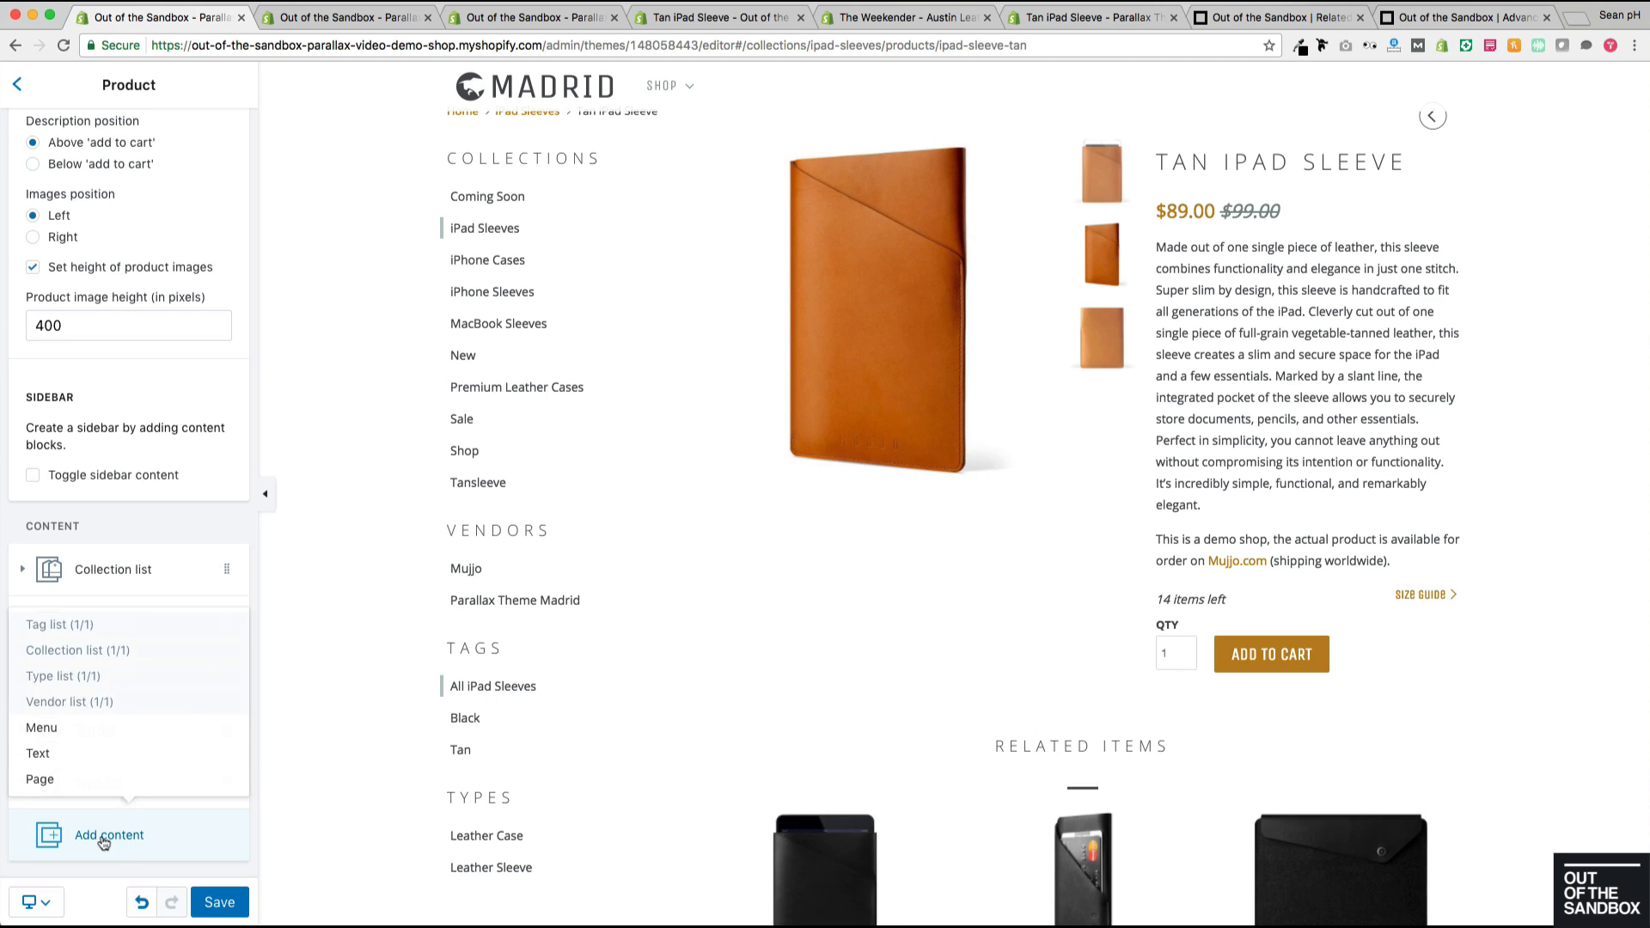
click(41, 732)
scroll(148, 743, down, 2)
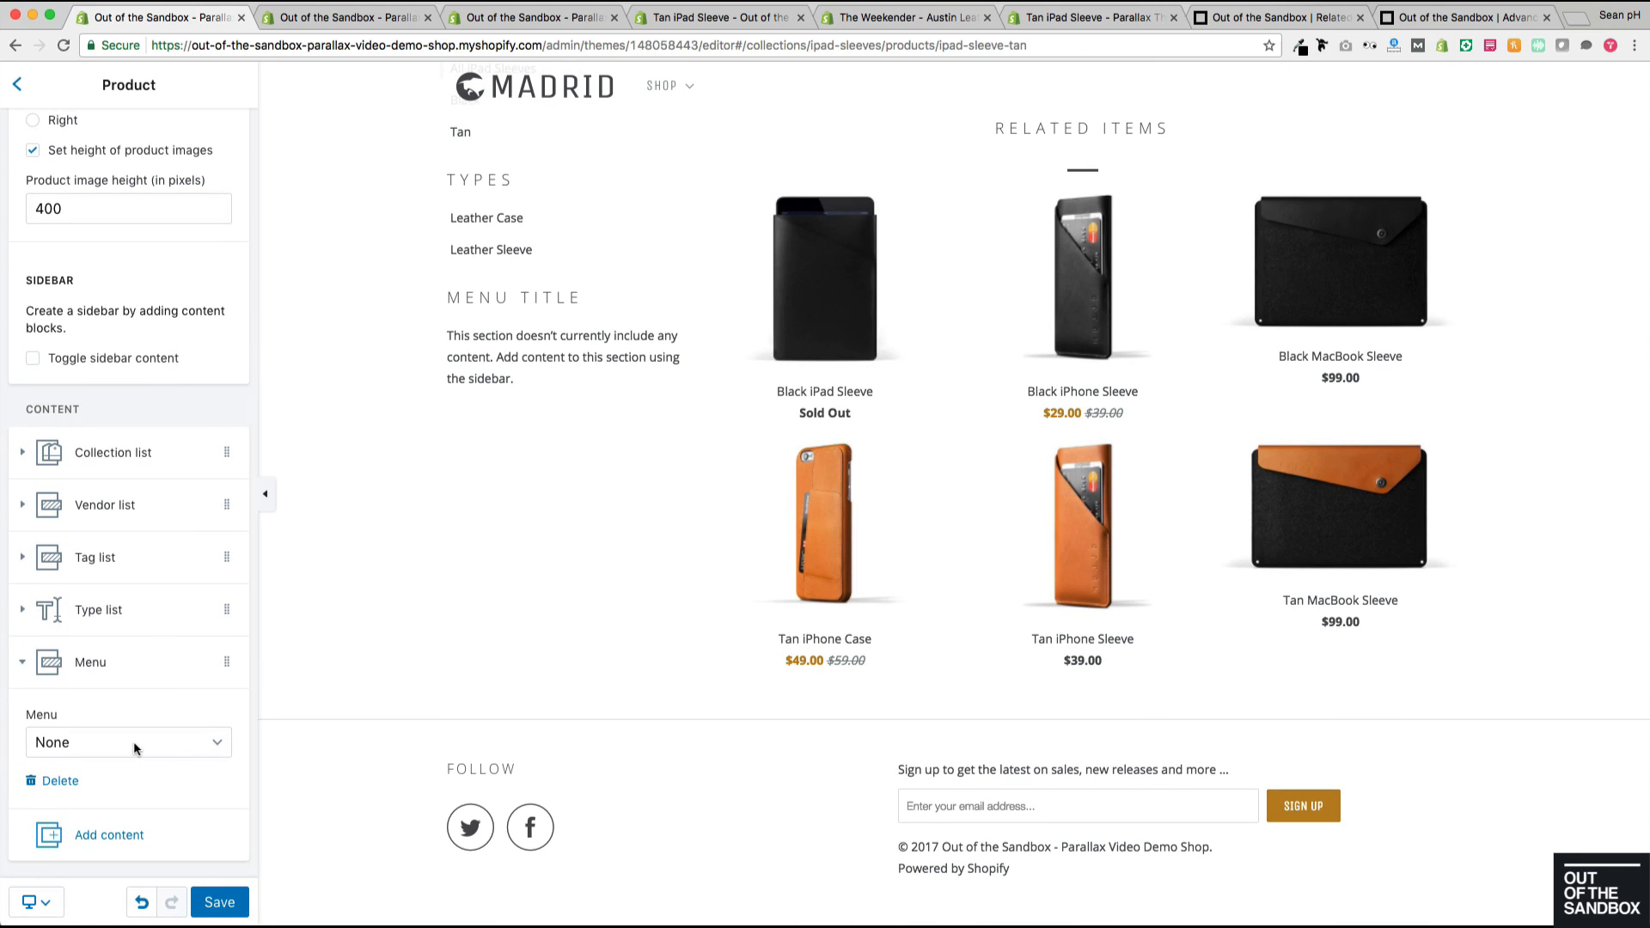
click(216, 746)
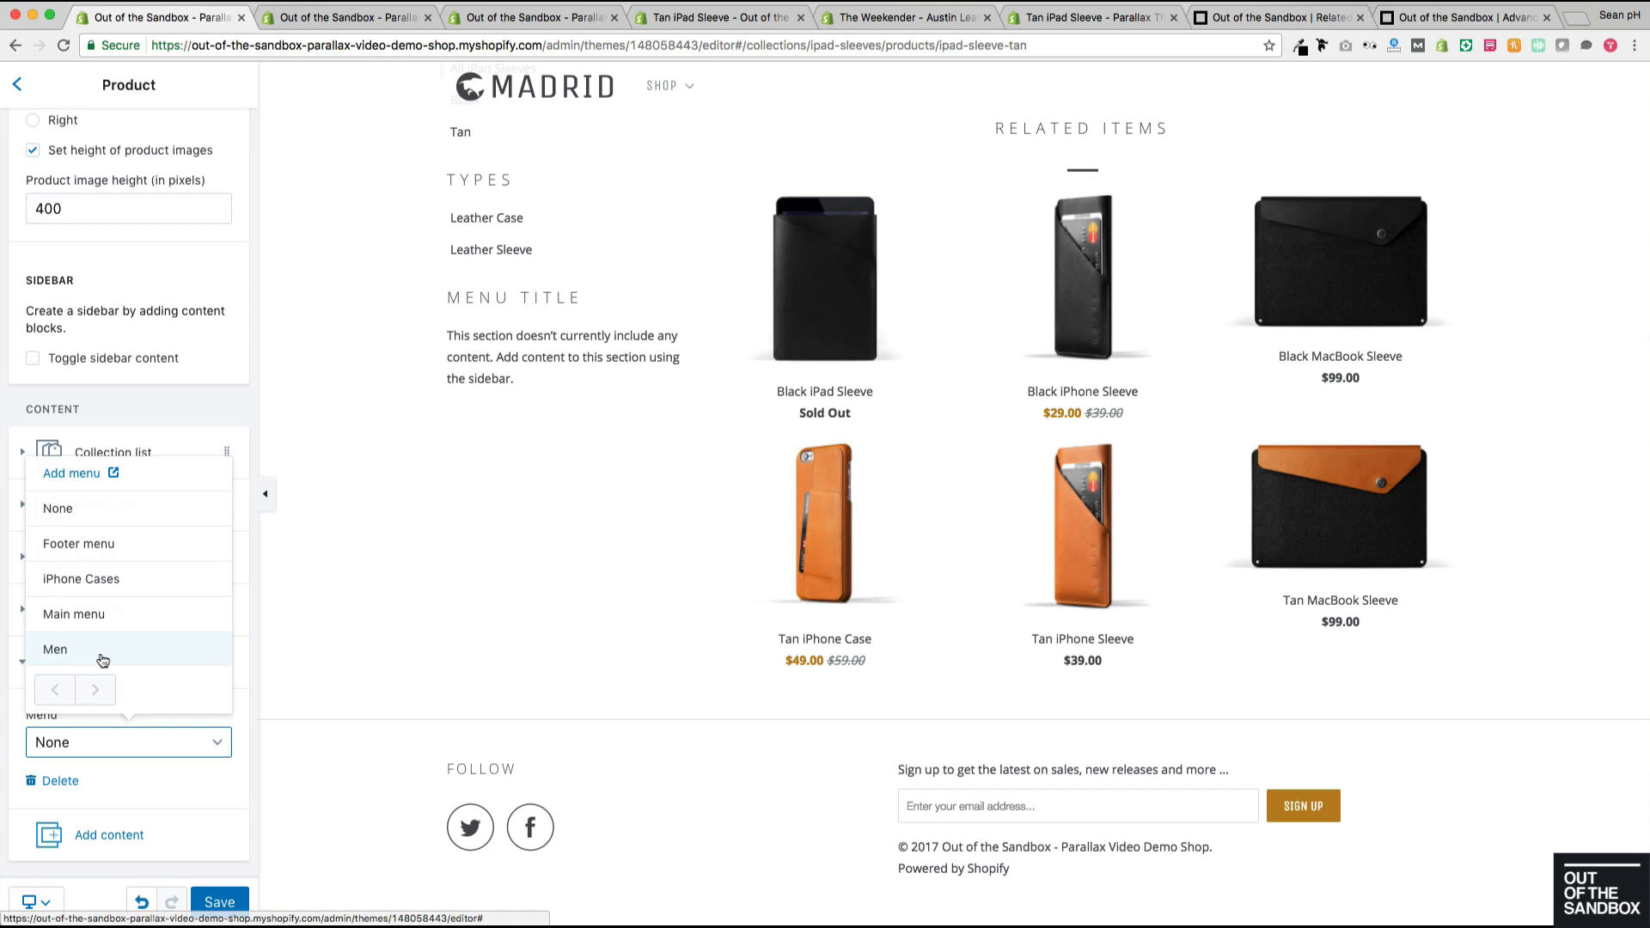
click(86, 549)
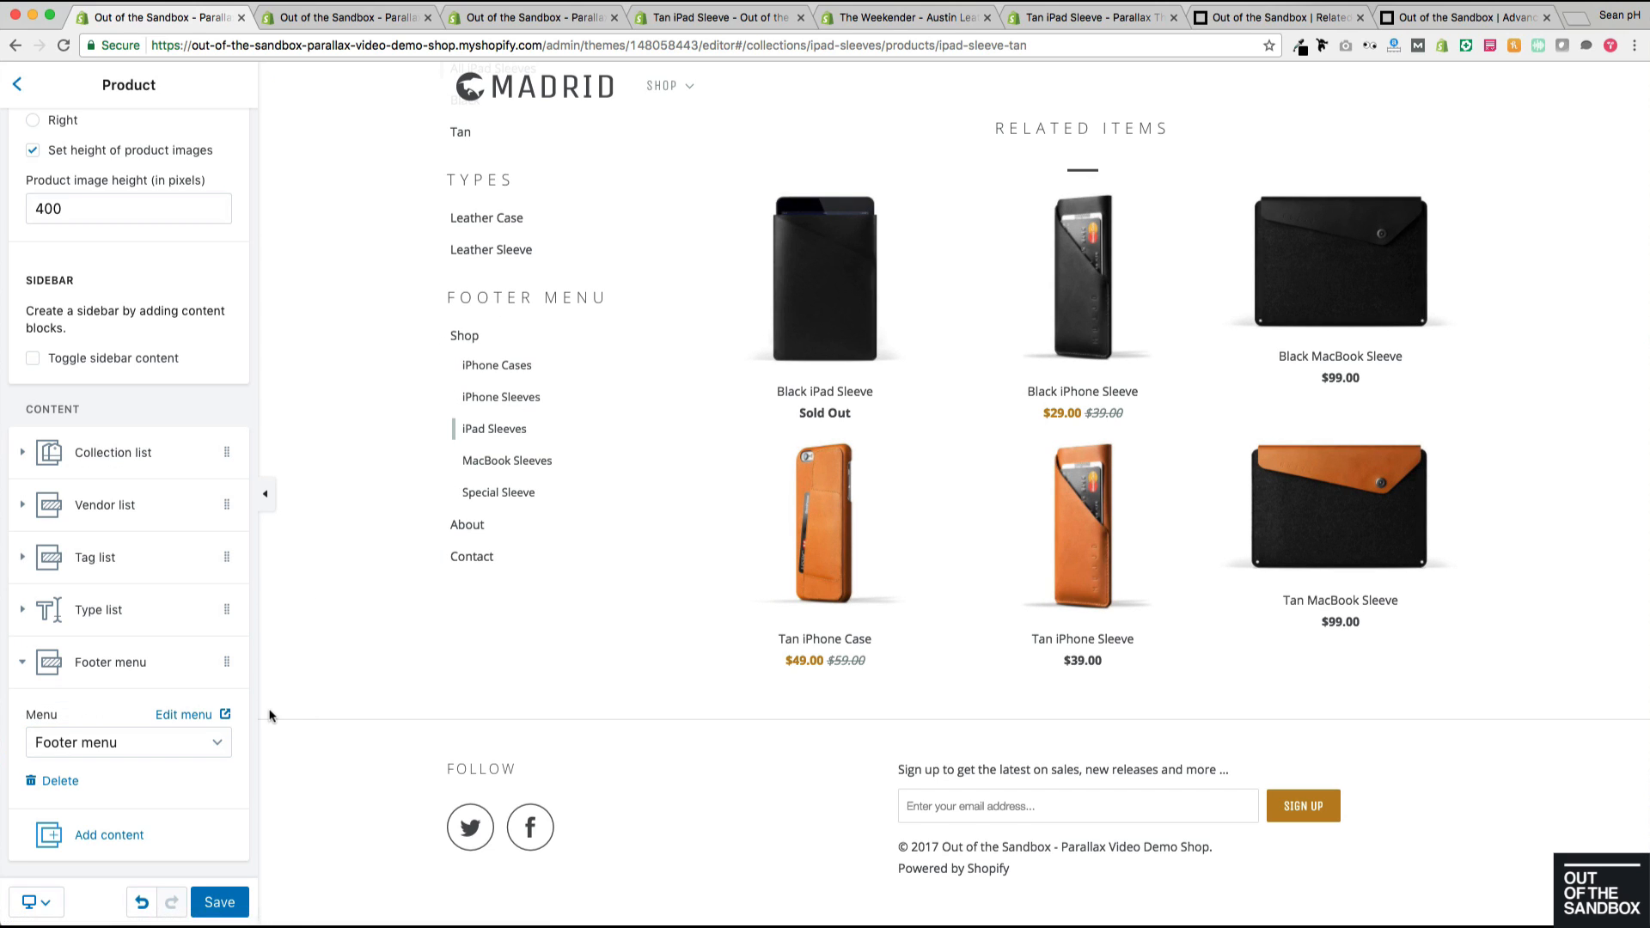
Step: Add a Text block to the sidebar content below the Footer menu block
click(110, 847)
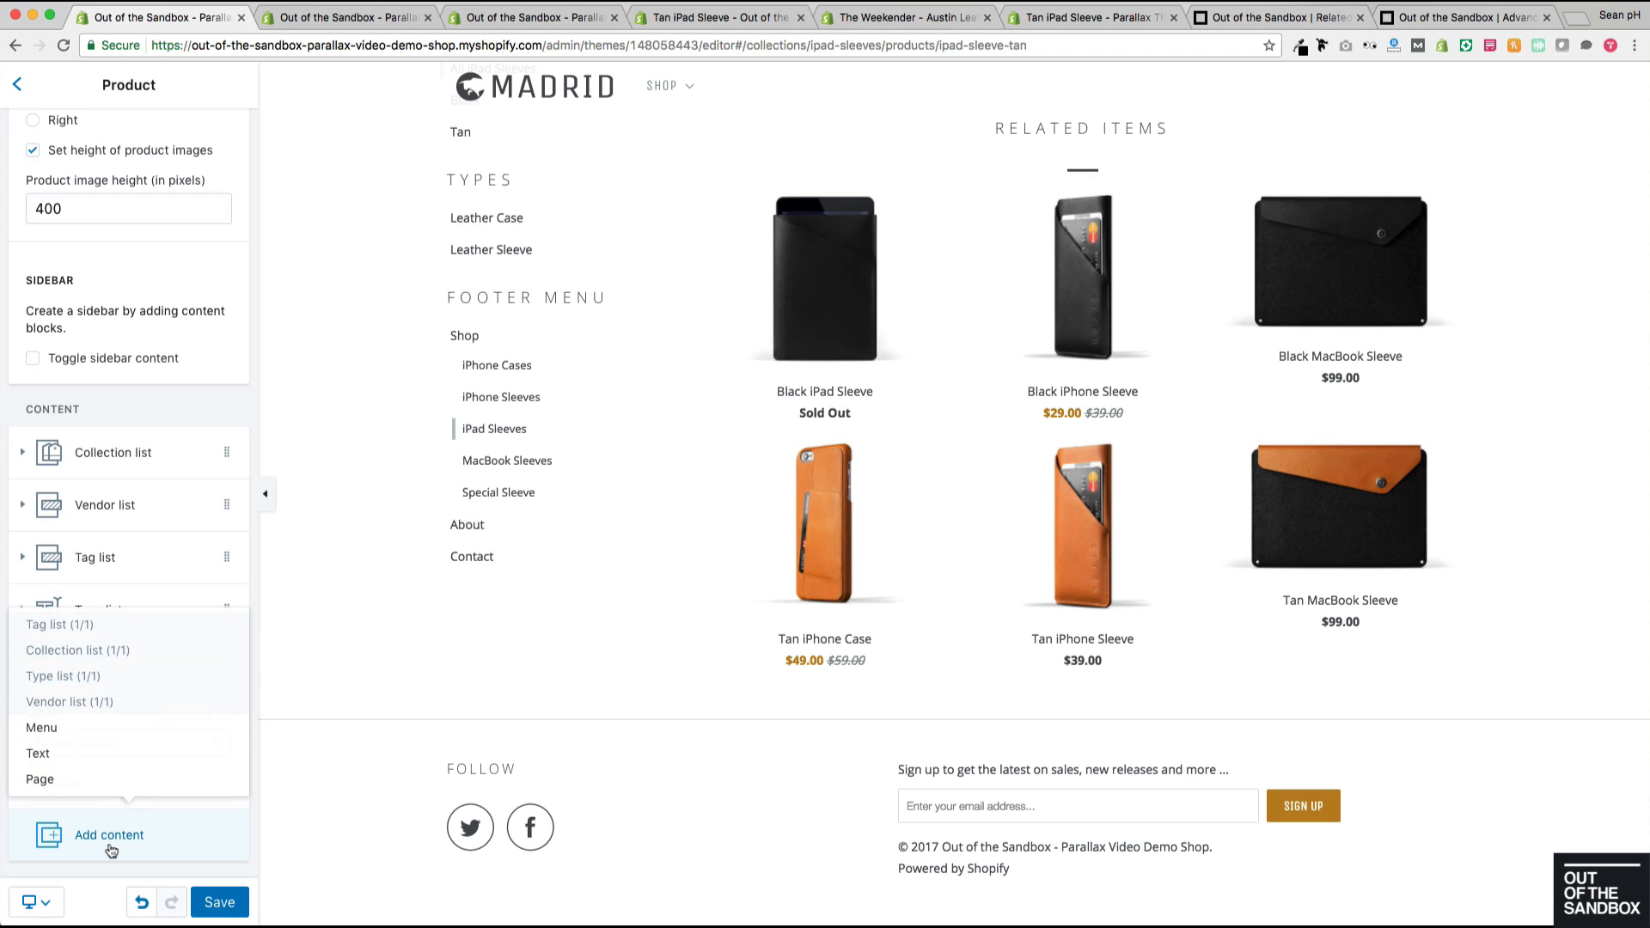
click(71, 757)
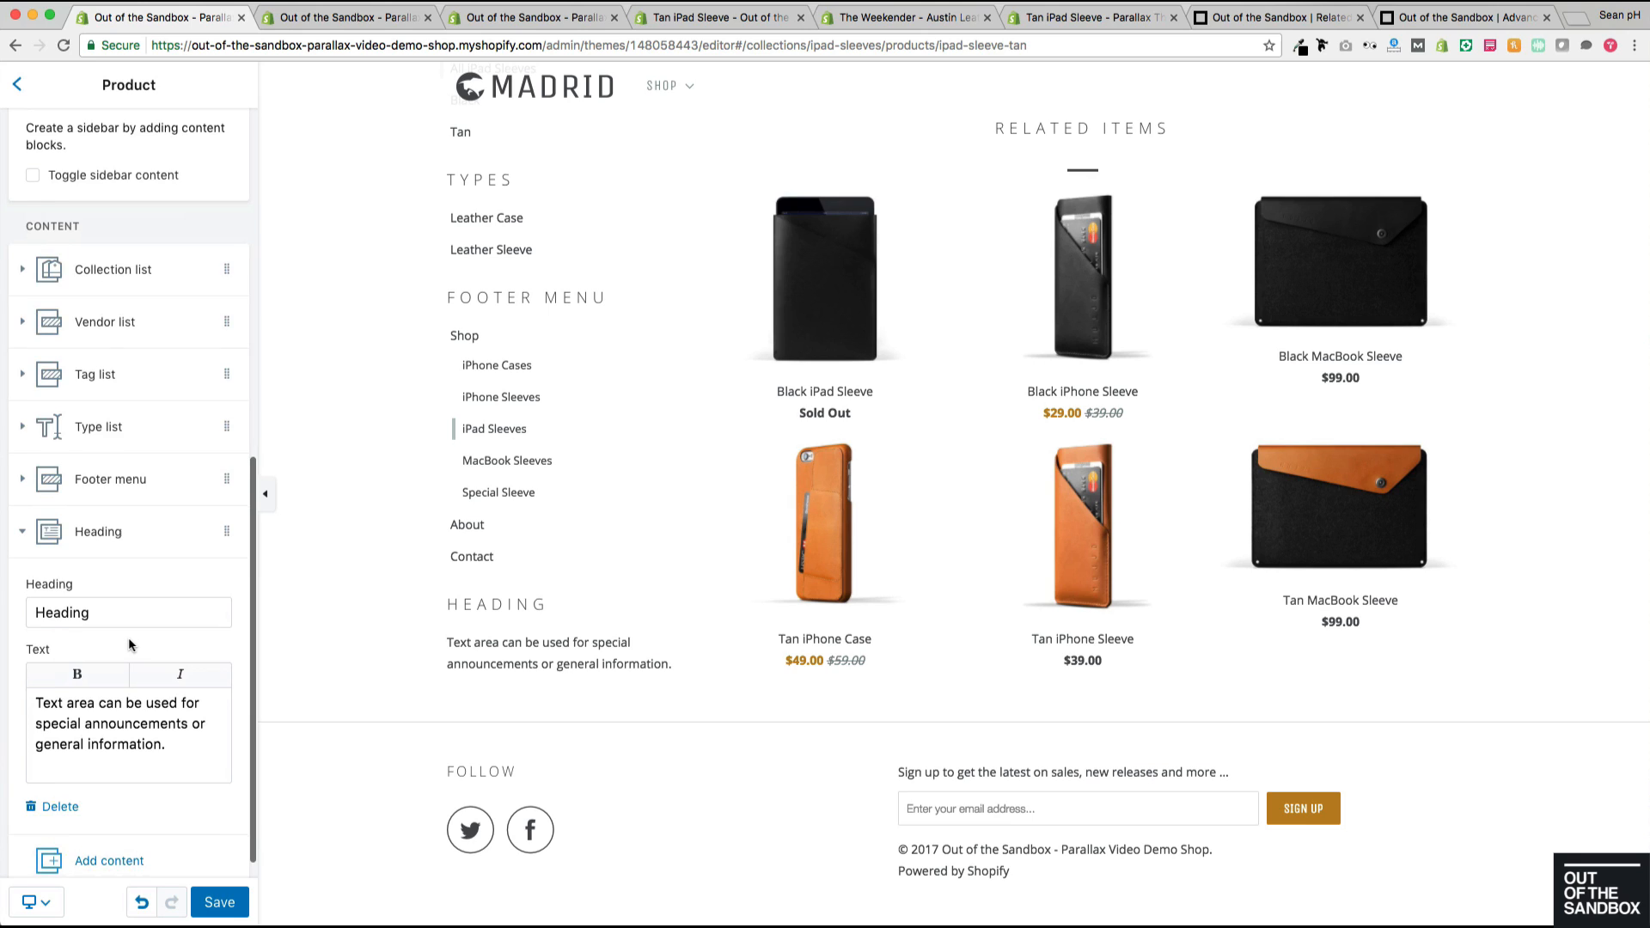
scroll(126, 638, down, 1)
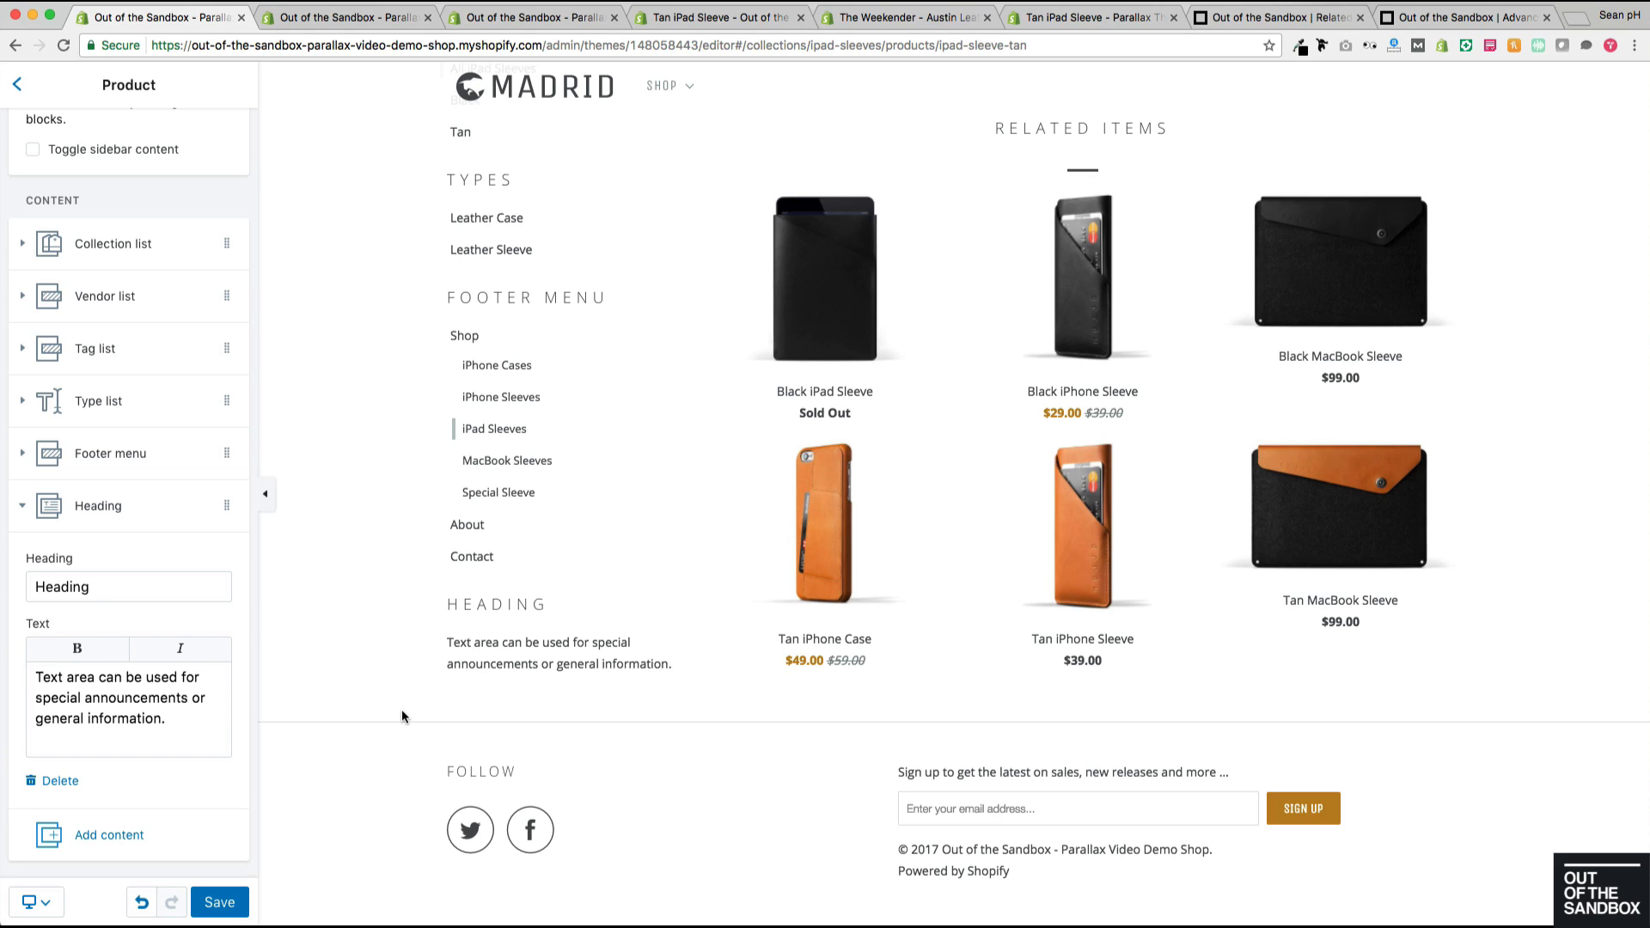
Step: In the Heading block's text, make the word "Text" bold and the word "announcements" italic
double_click(63, 684)
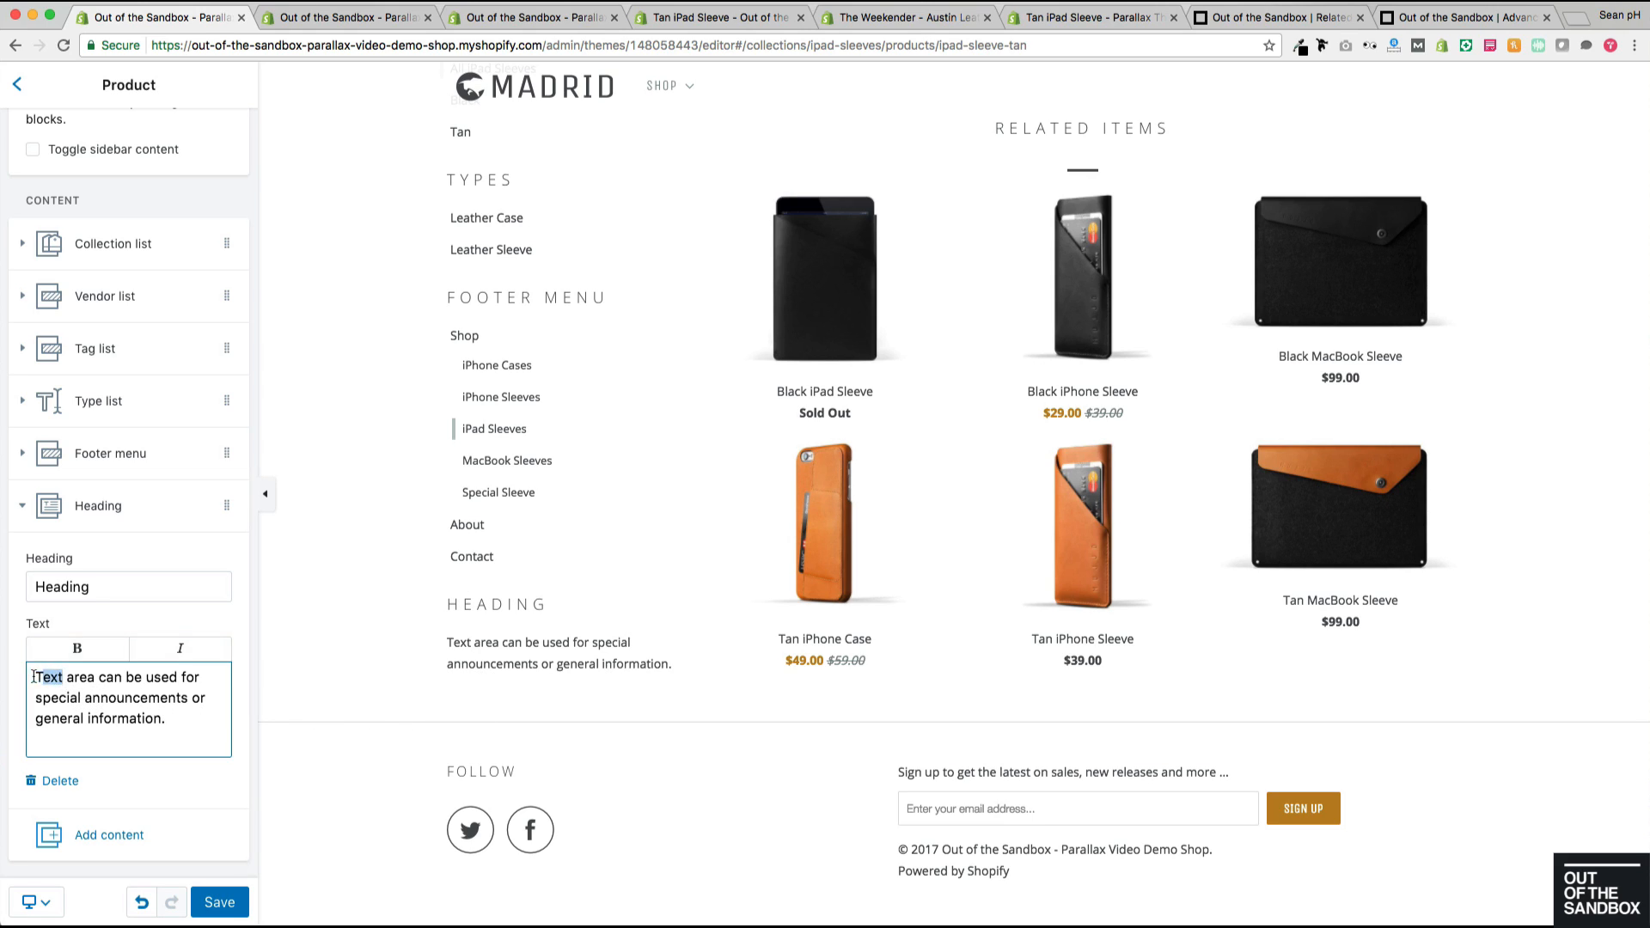
key(ctrl+b)
drag(86, 697, 220, 702)
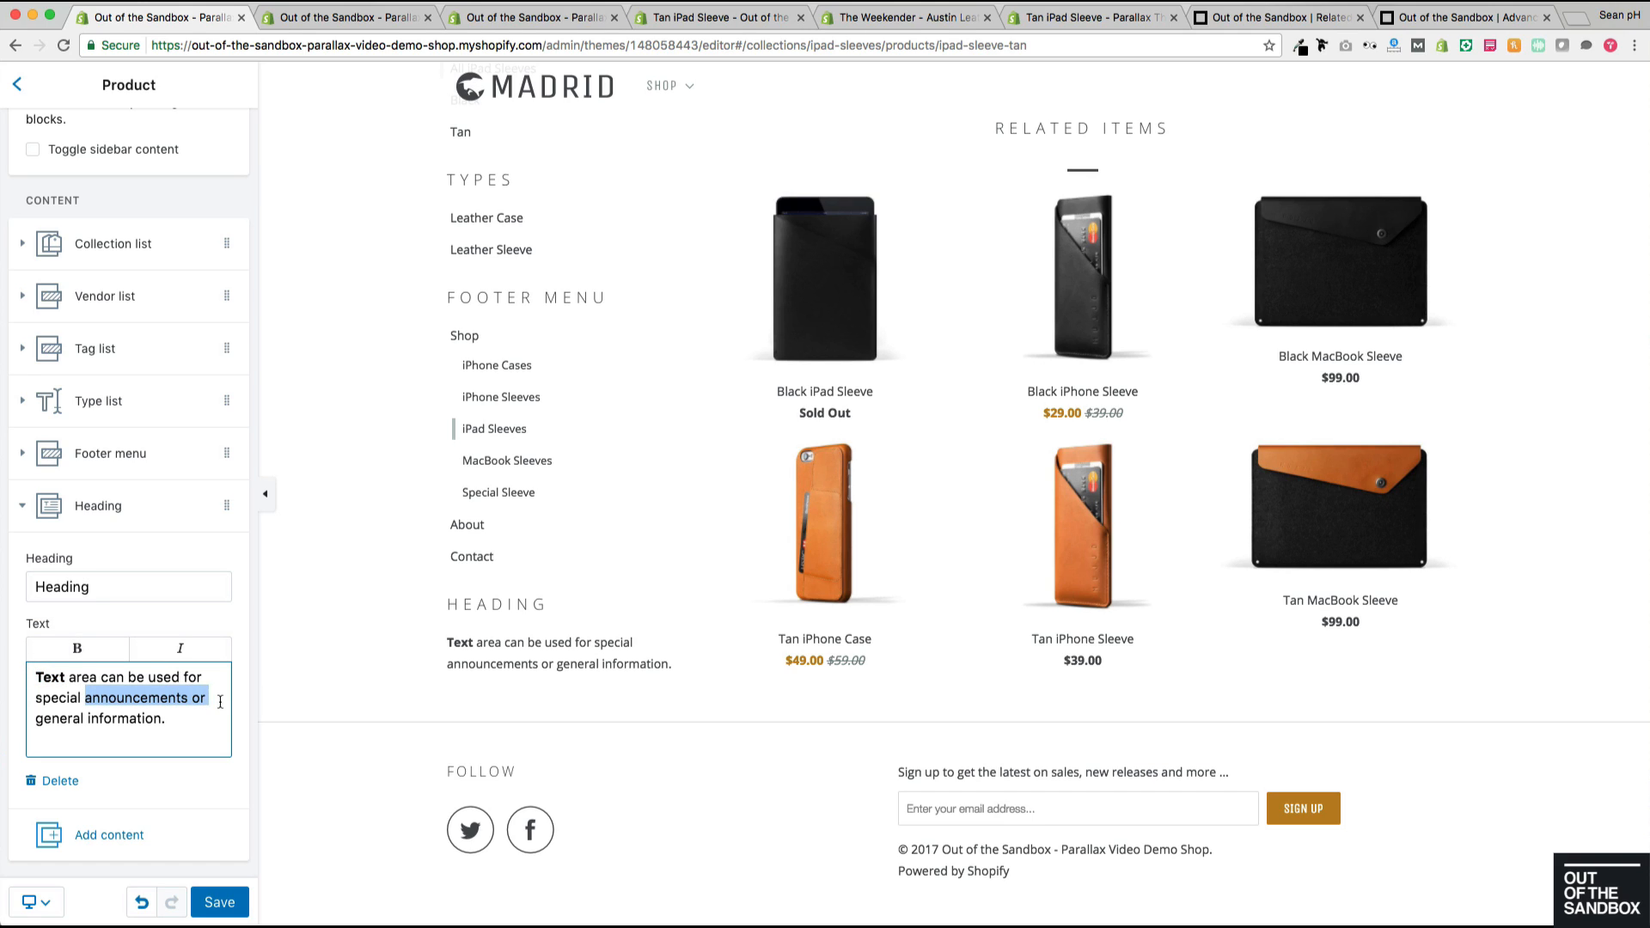
click(180, 648)
mouse_move(115, 701)
mouse_down()
mouse_move(147, 730)
mouse_move(115, 701)
mouse_up()
Step: Start a new paragraph before "announcements" and insert a line break before "used for special" in the block's text
click(89, 700)
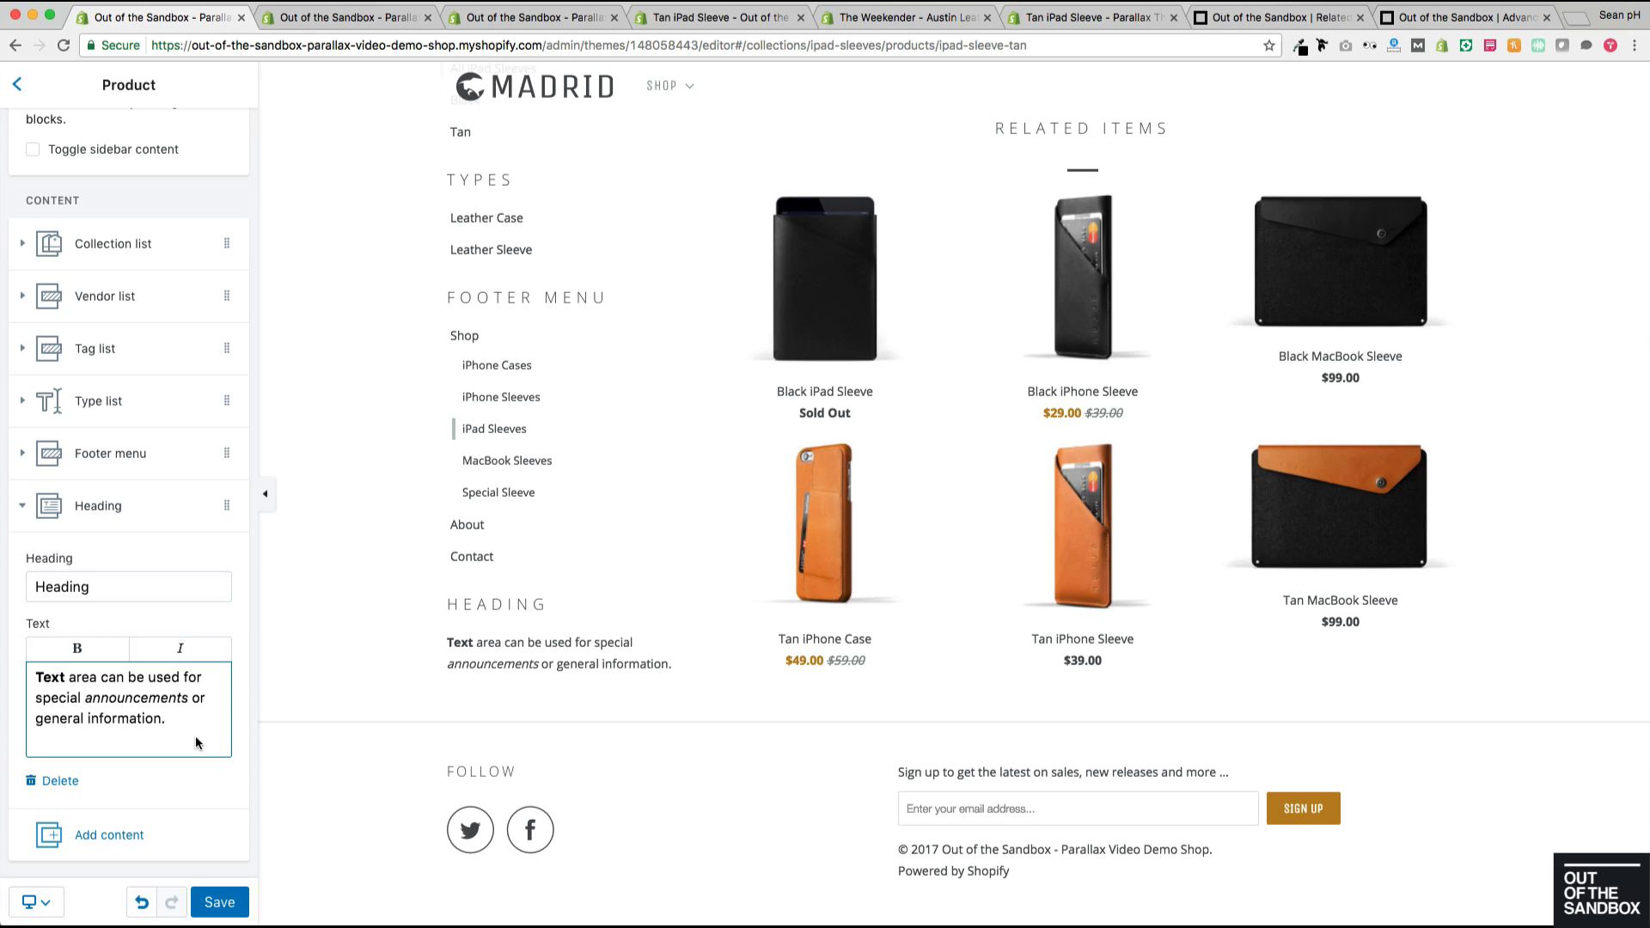
key(Return)
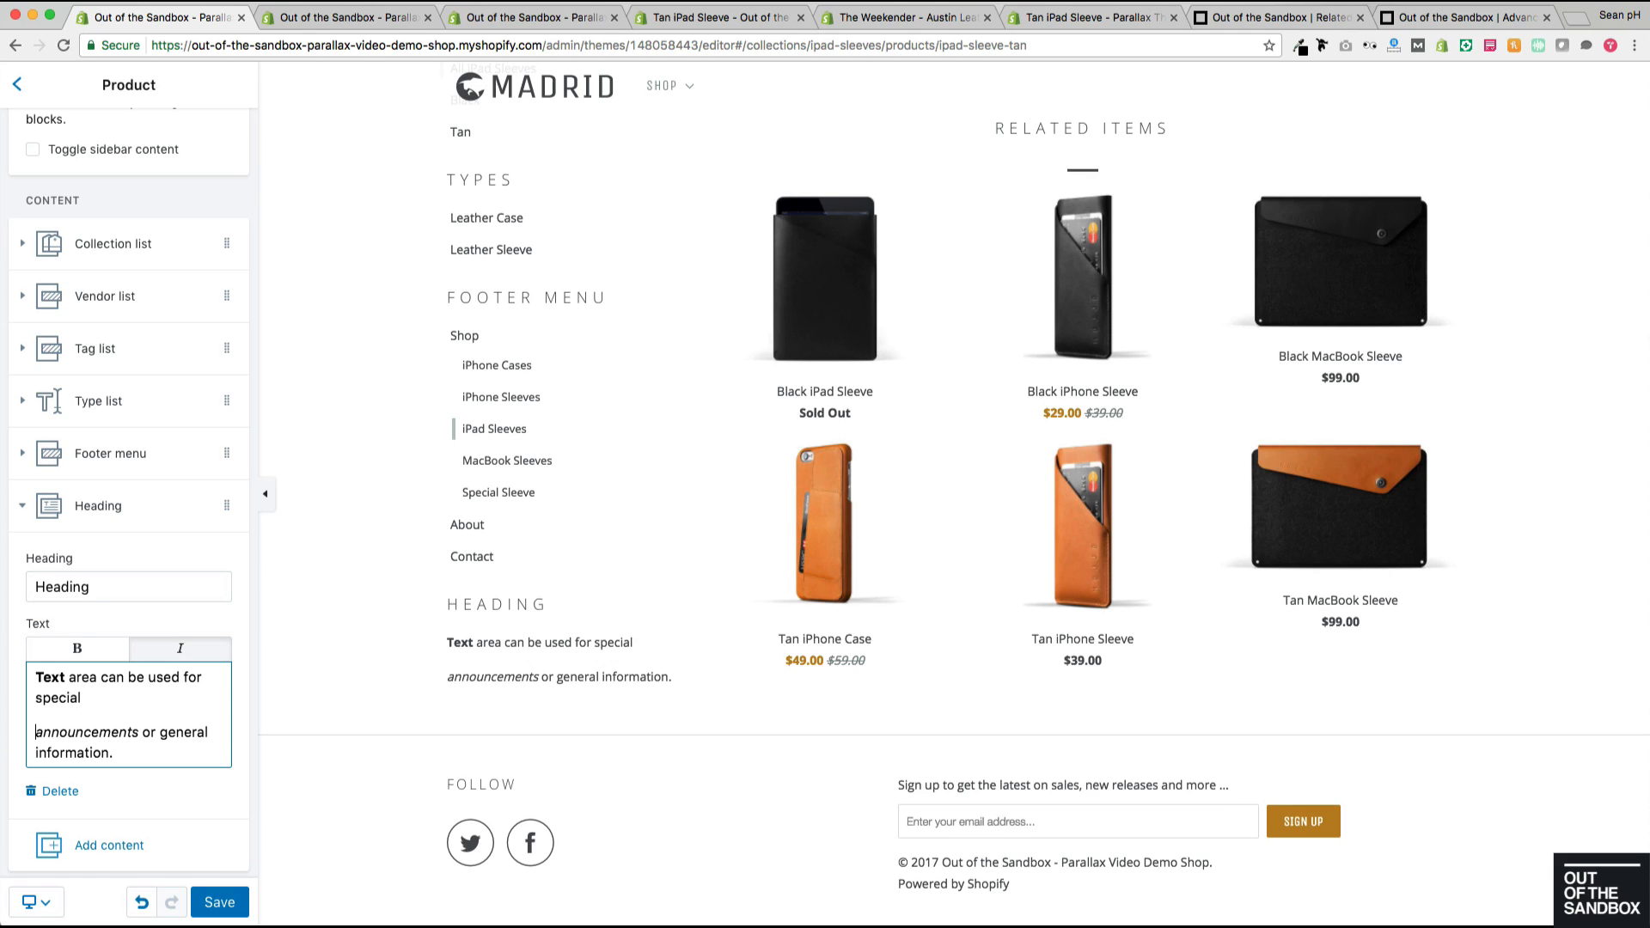
click(148, 679)
key(shift+Return)
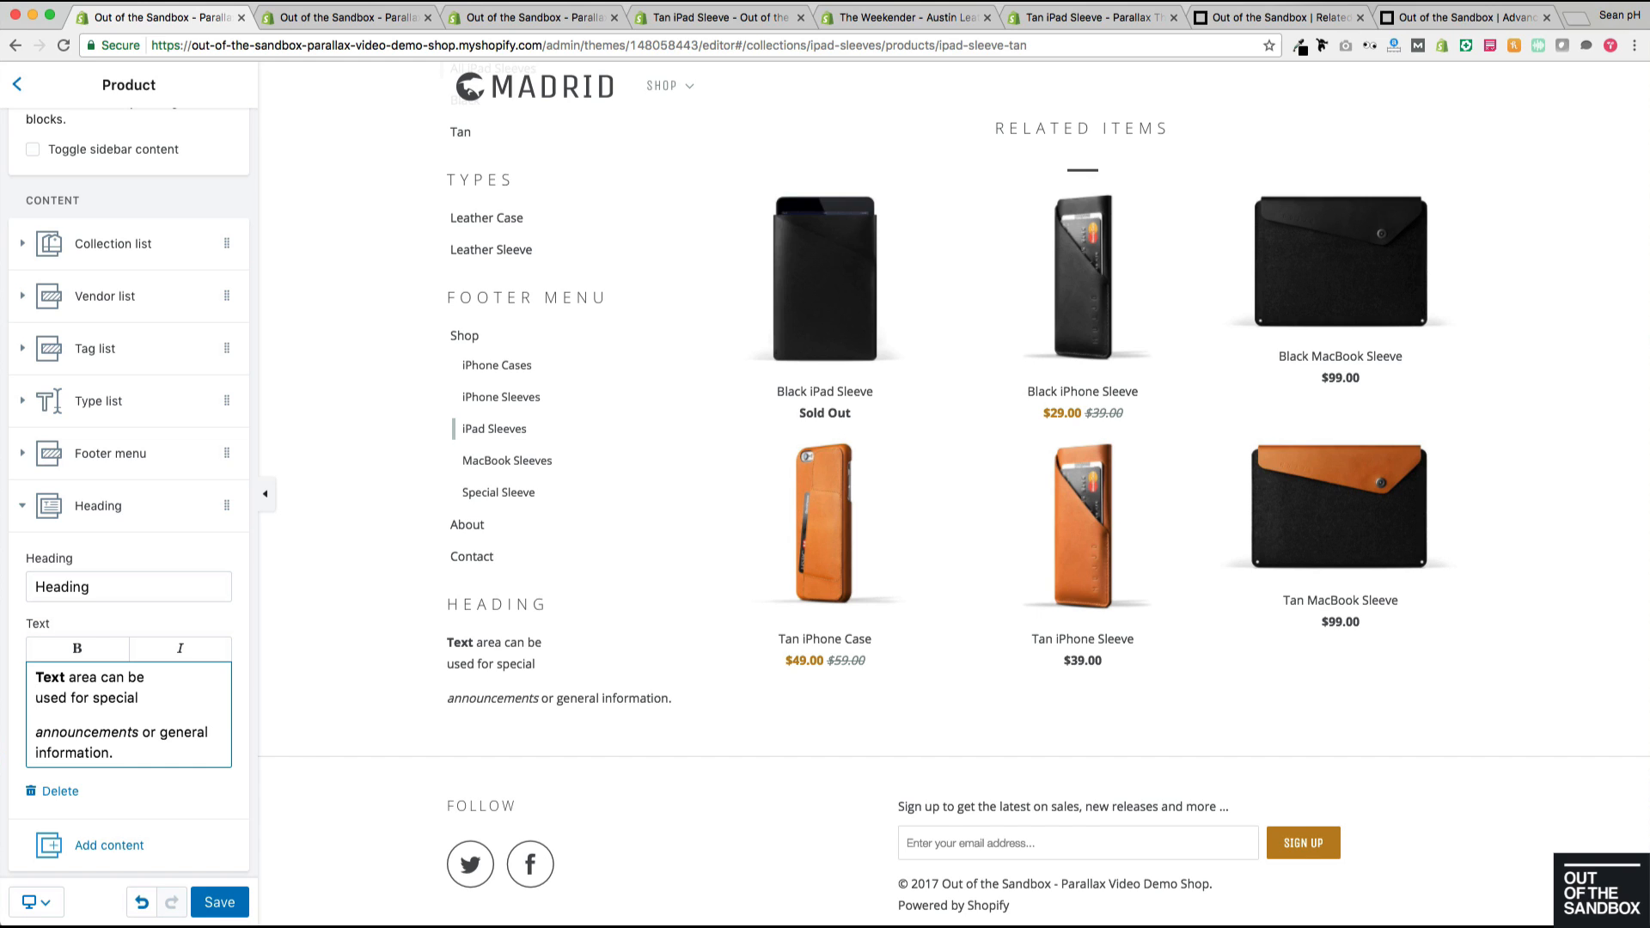
Step: Add a Page block to the sidebar content and have it show the About Us page
click(110, 845)
click(66, 789)
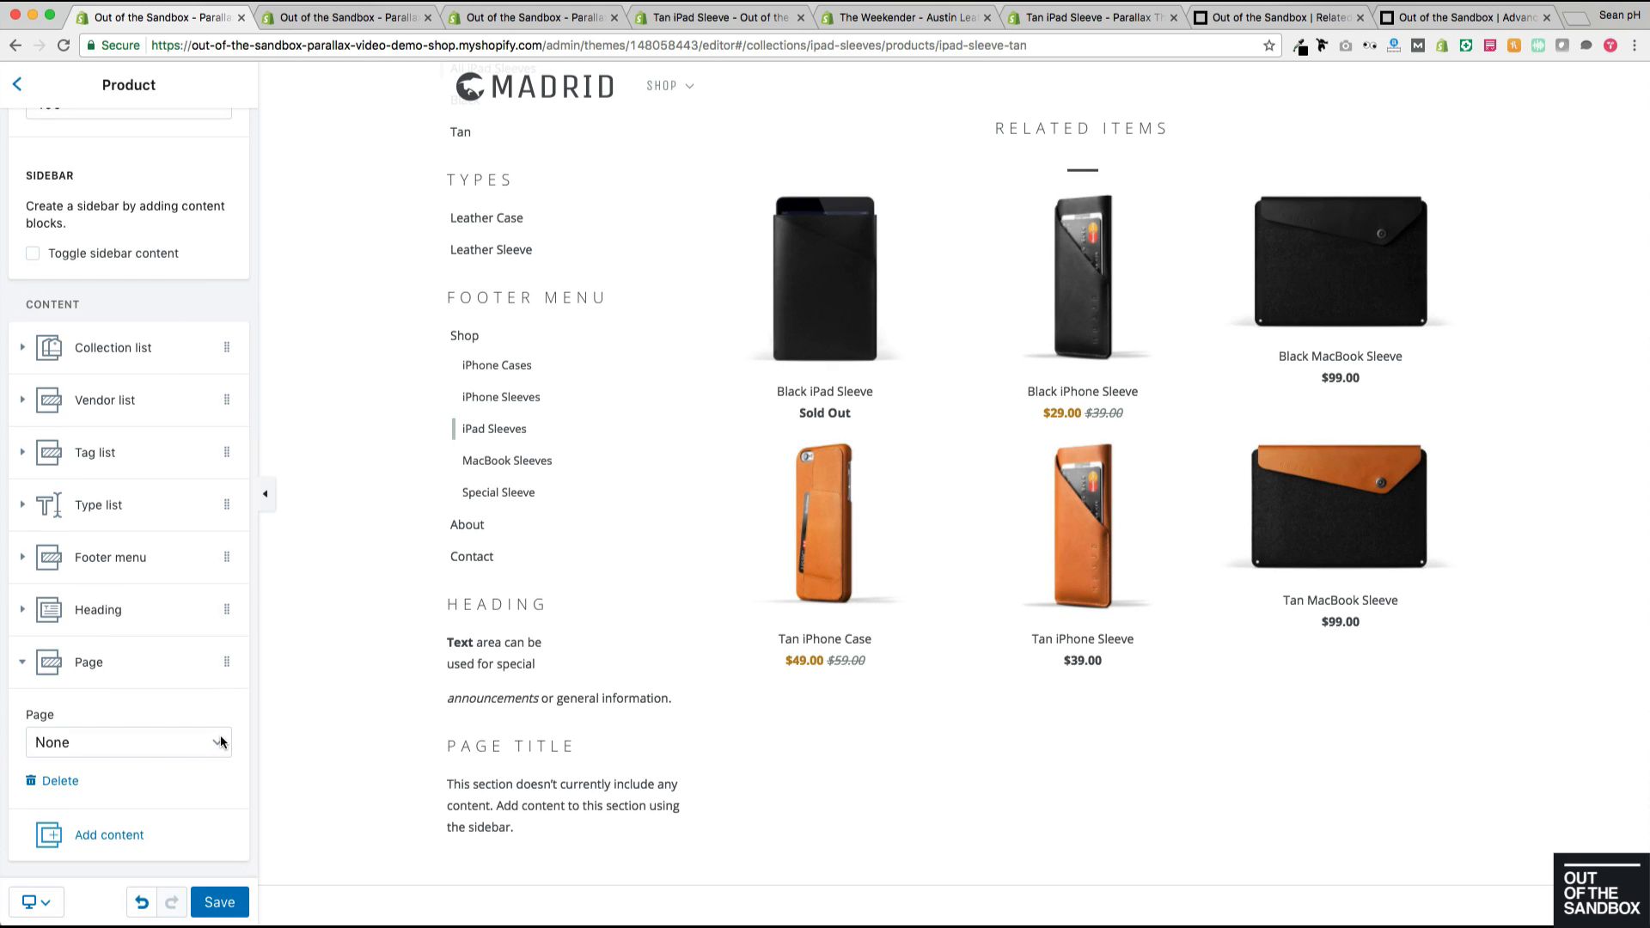
click(219, 751)
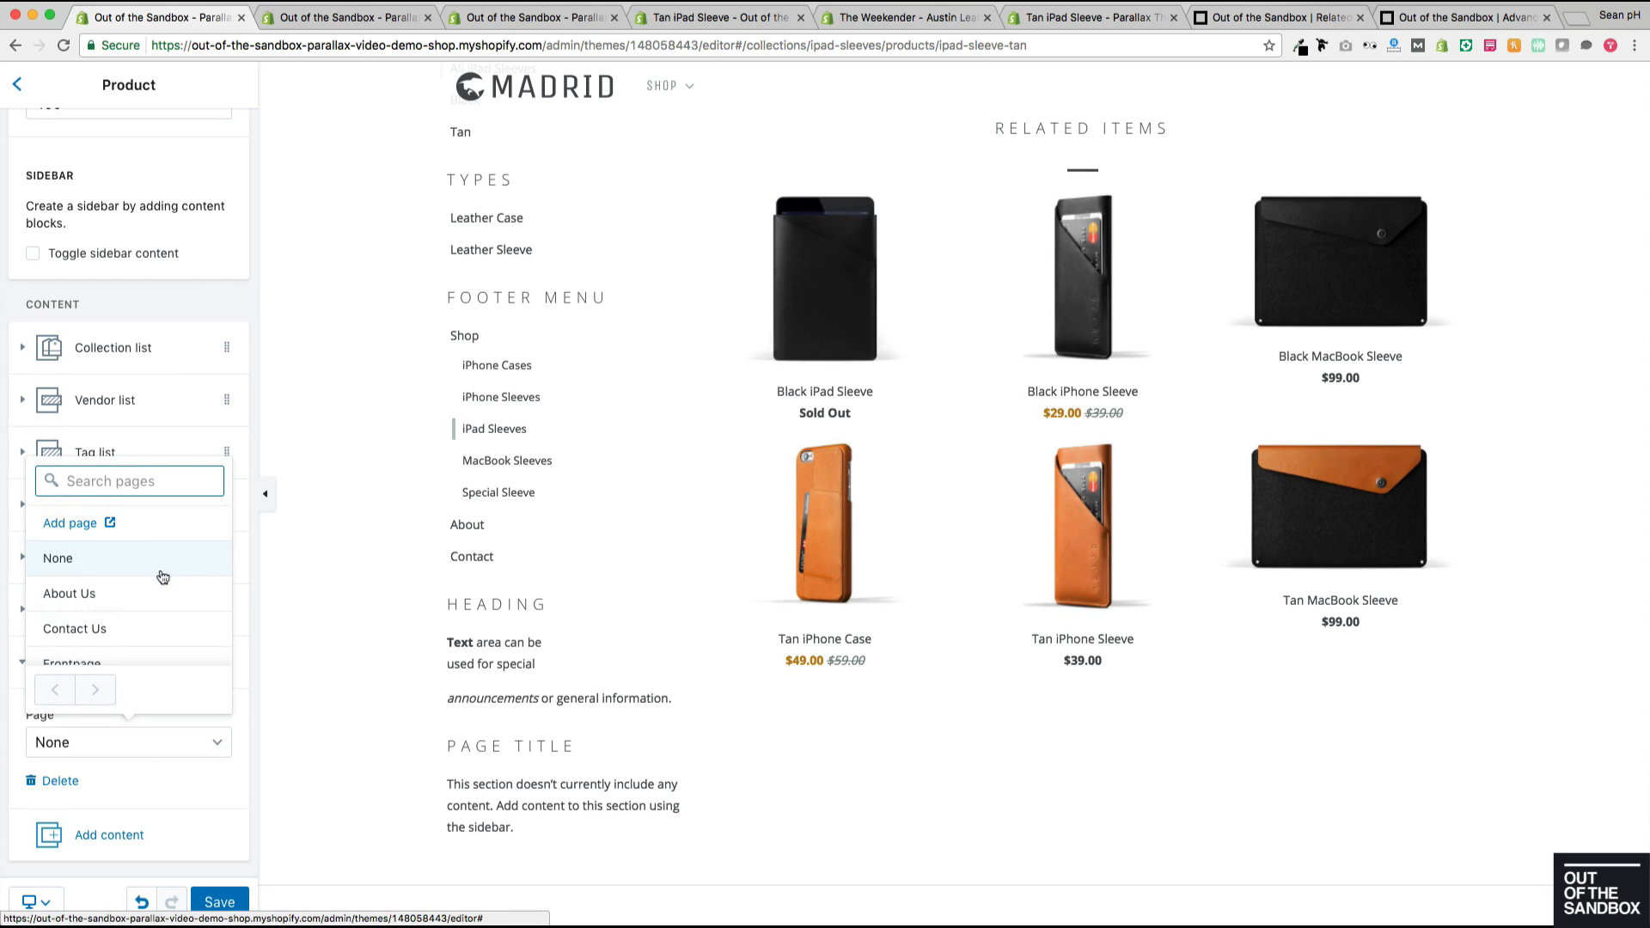
scroll(164, 588, down, 3)
scroll(159, 587, up, 2)
scroll(159, 587, up, 1)
click(91, 584)
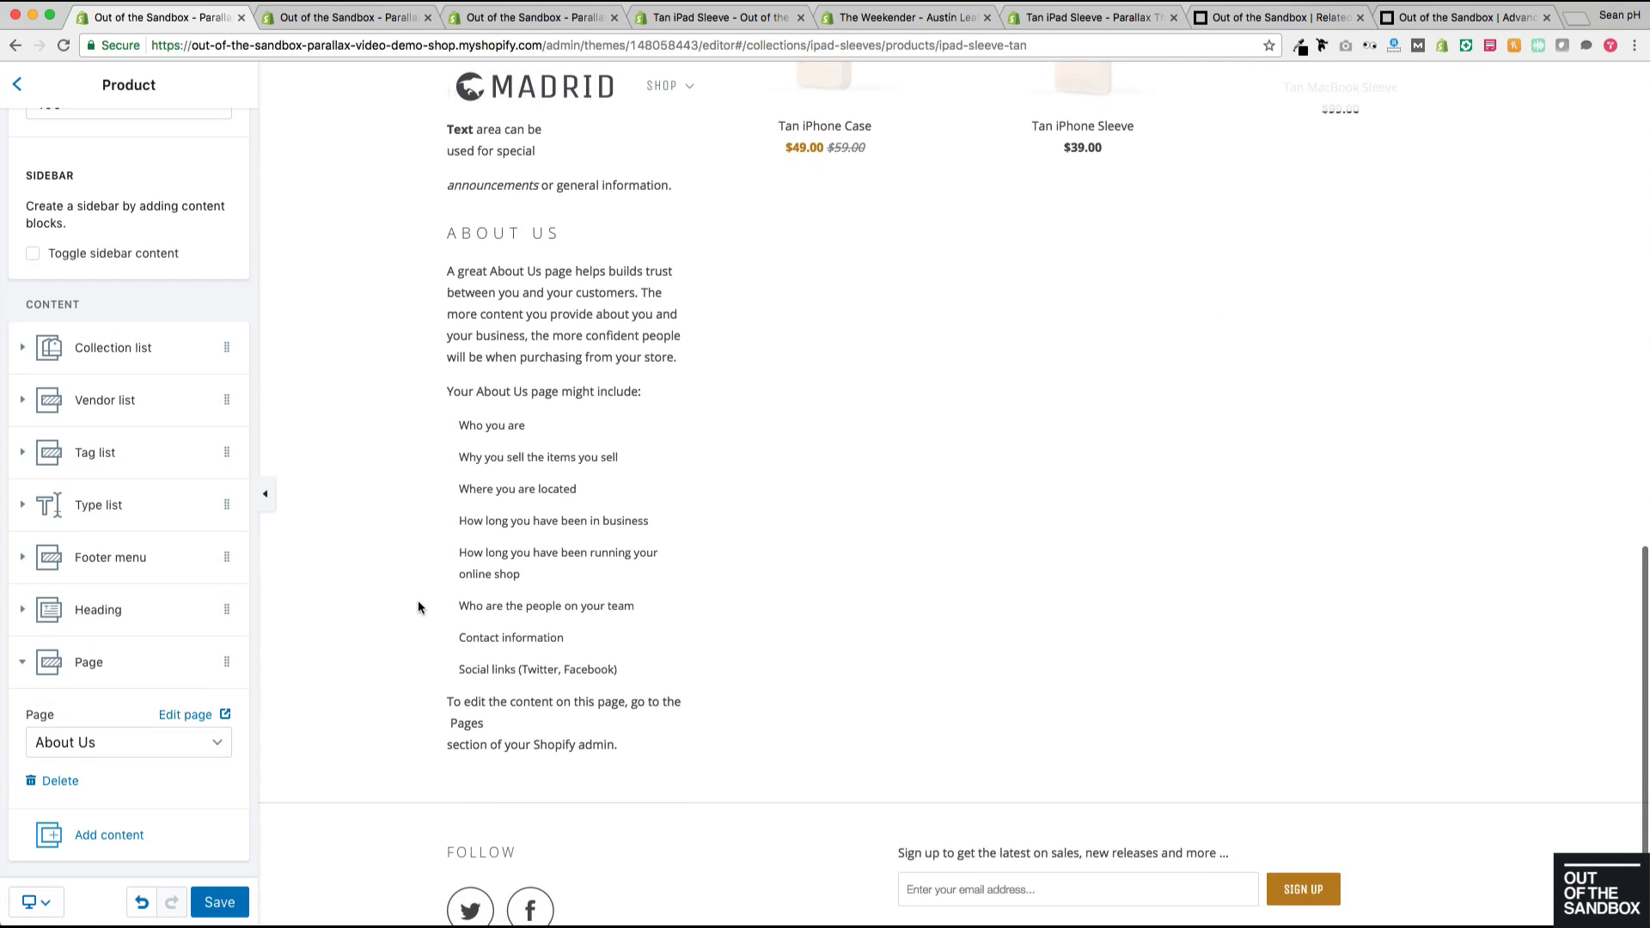
Step: Look over the sidebar in the preview, then move the Page block above the Footer menu and remove the Collection list block
scroll(419, 608, up, 2)
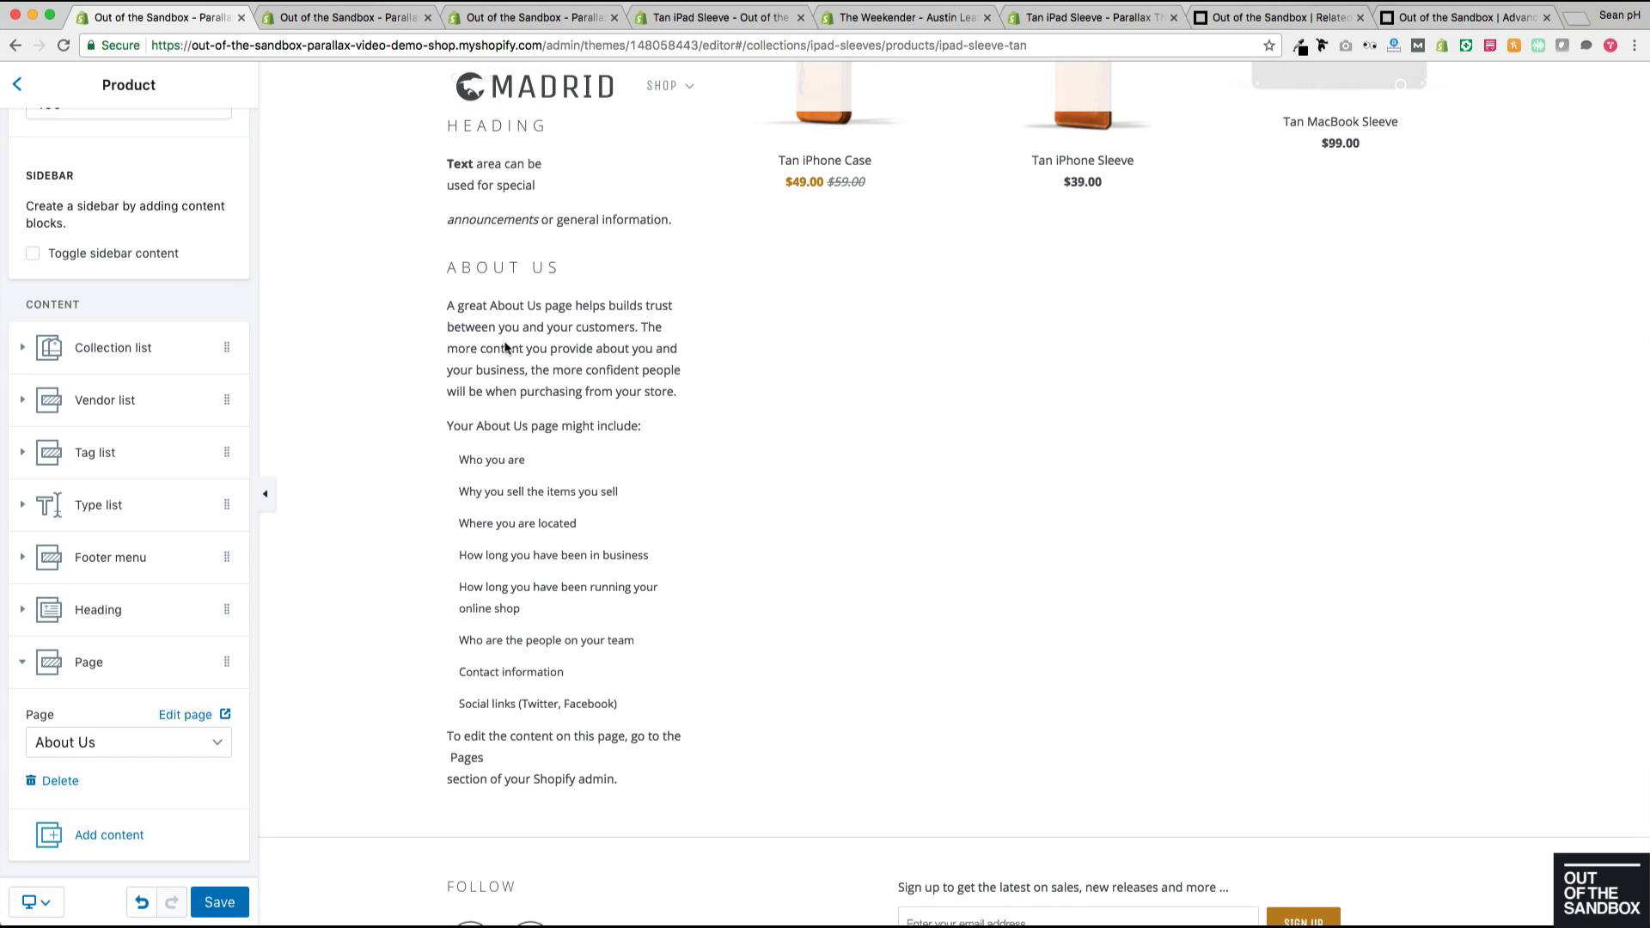
scroll(508, 647, up, 5)
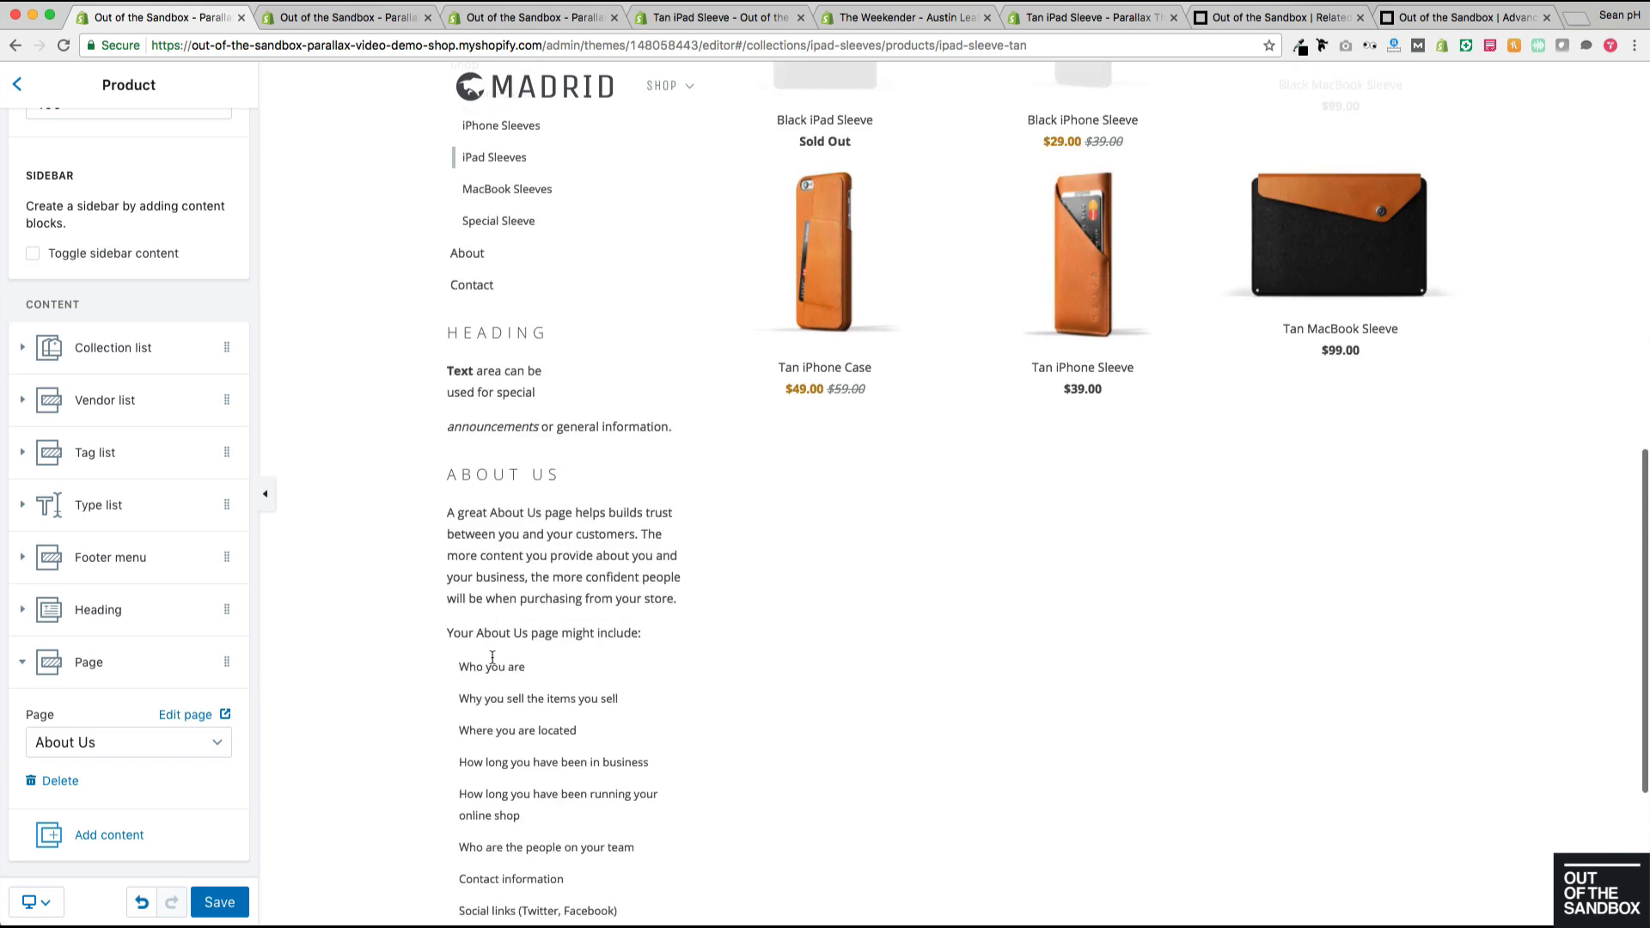
scroll(492, 659, up, 9)
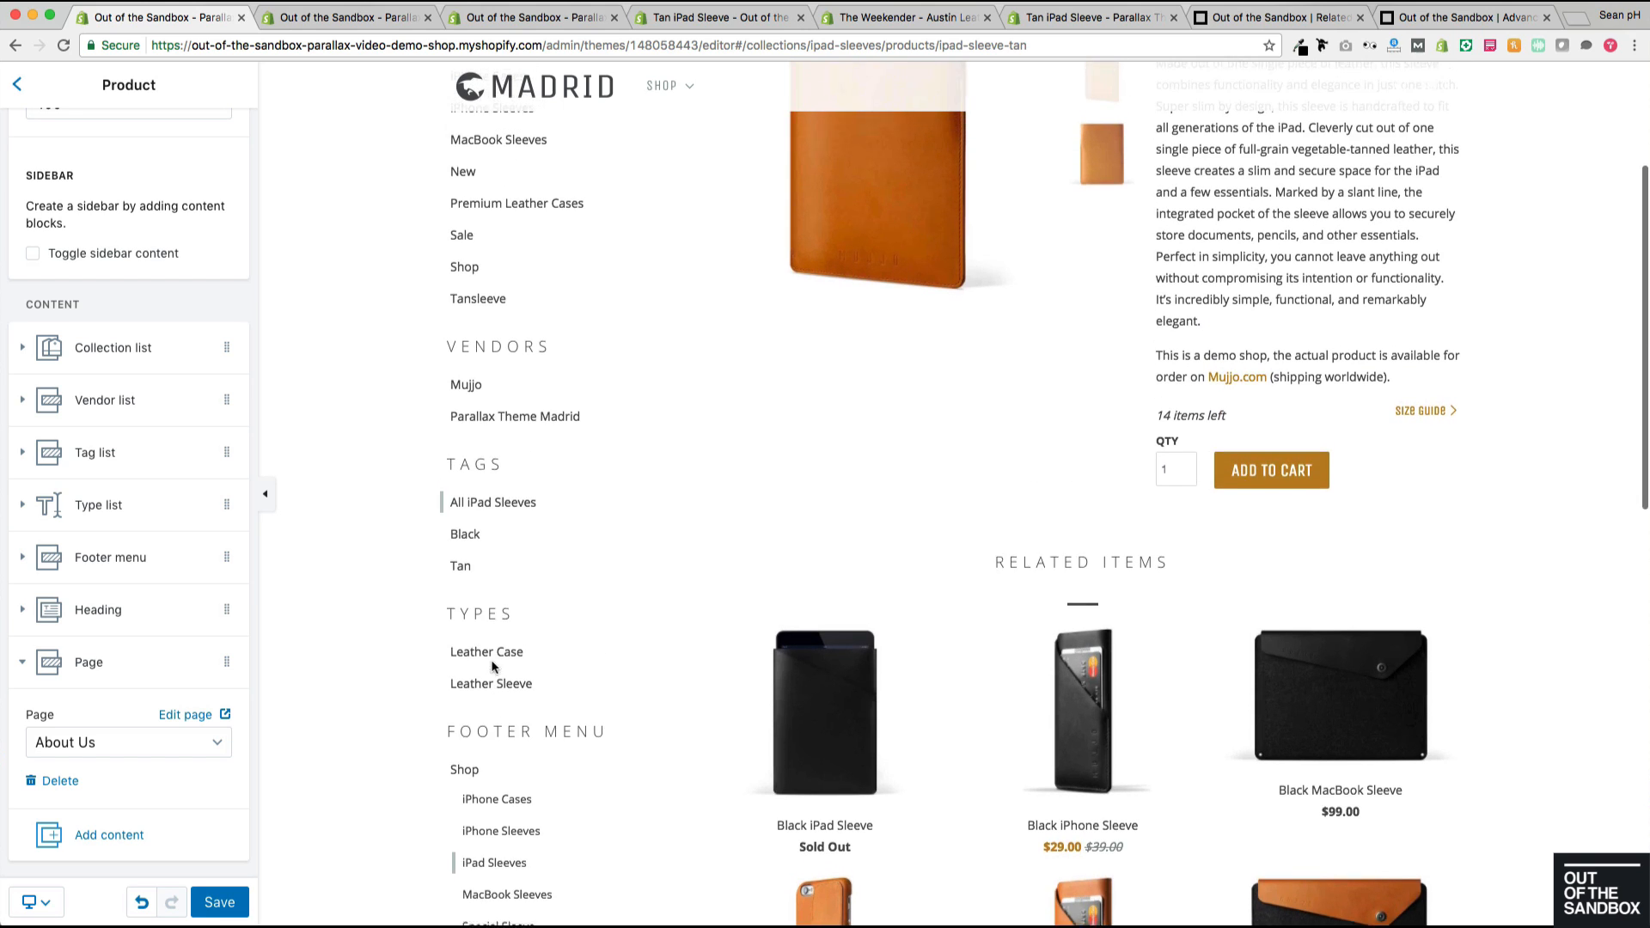
scroll(492, 667, down, 5)
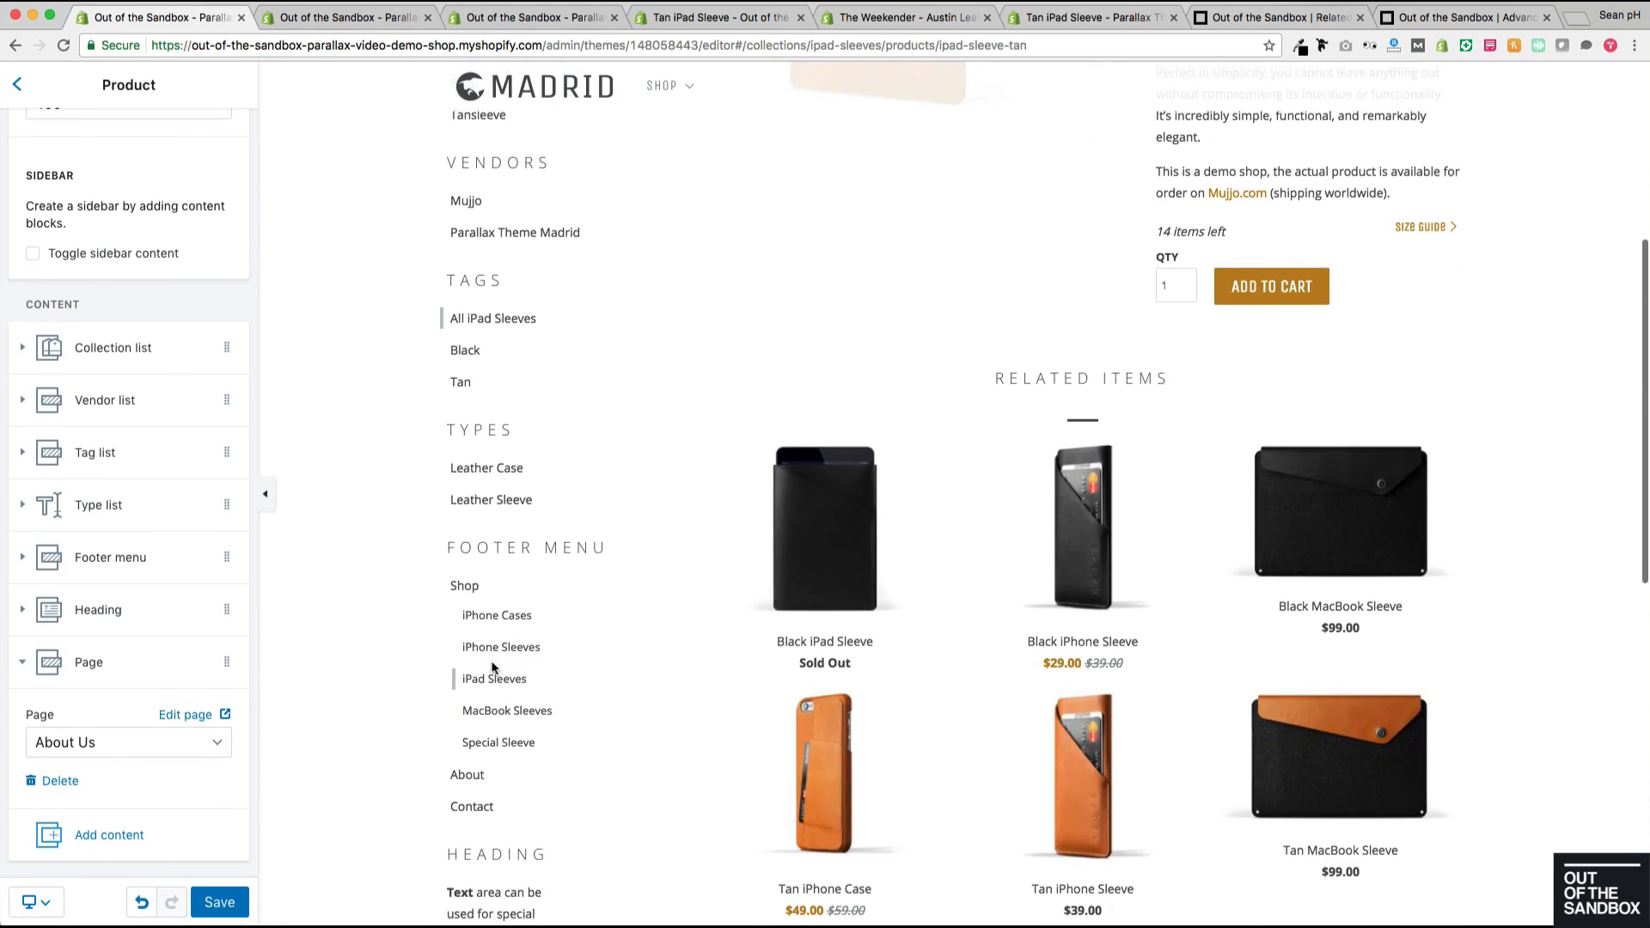
scroll(492, 667, up, 2)
scroll(492, 669, up, 2)
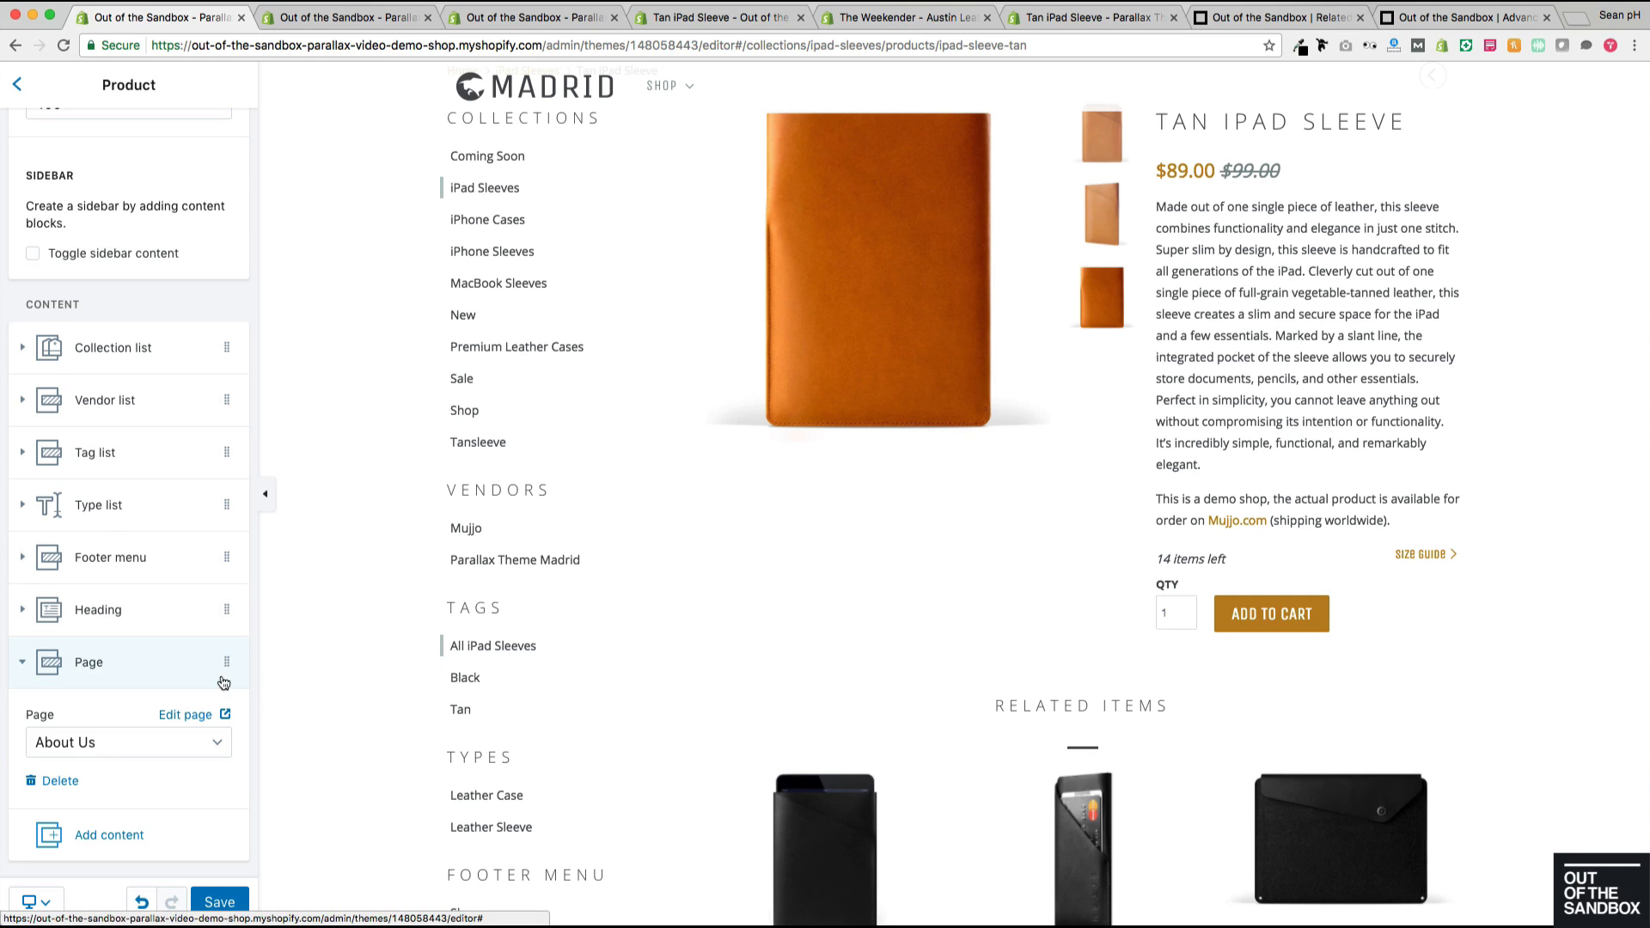
drag(228, 658, 220, 699)
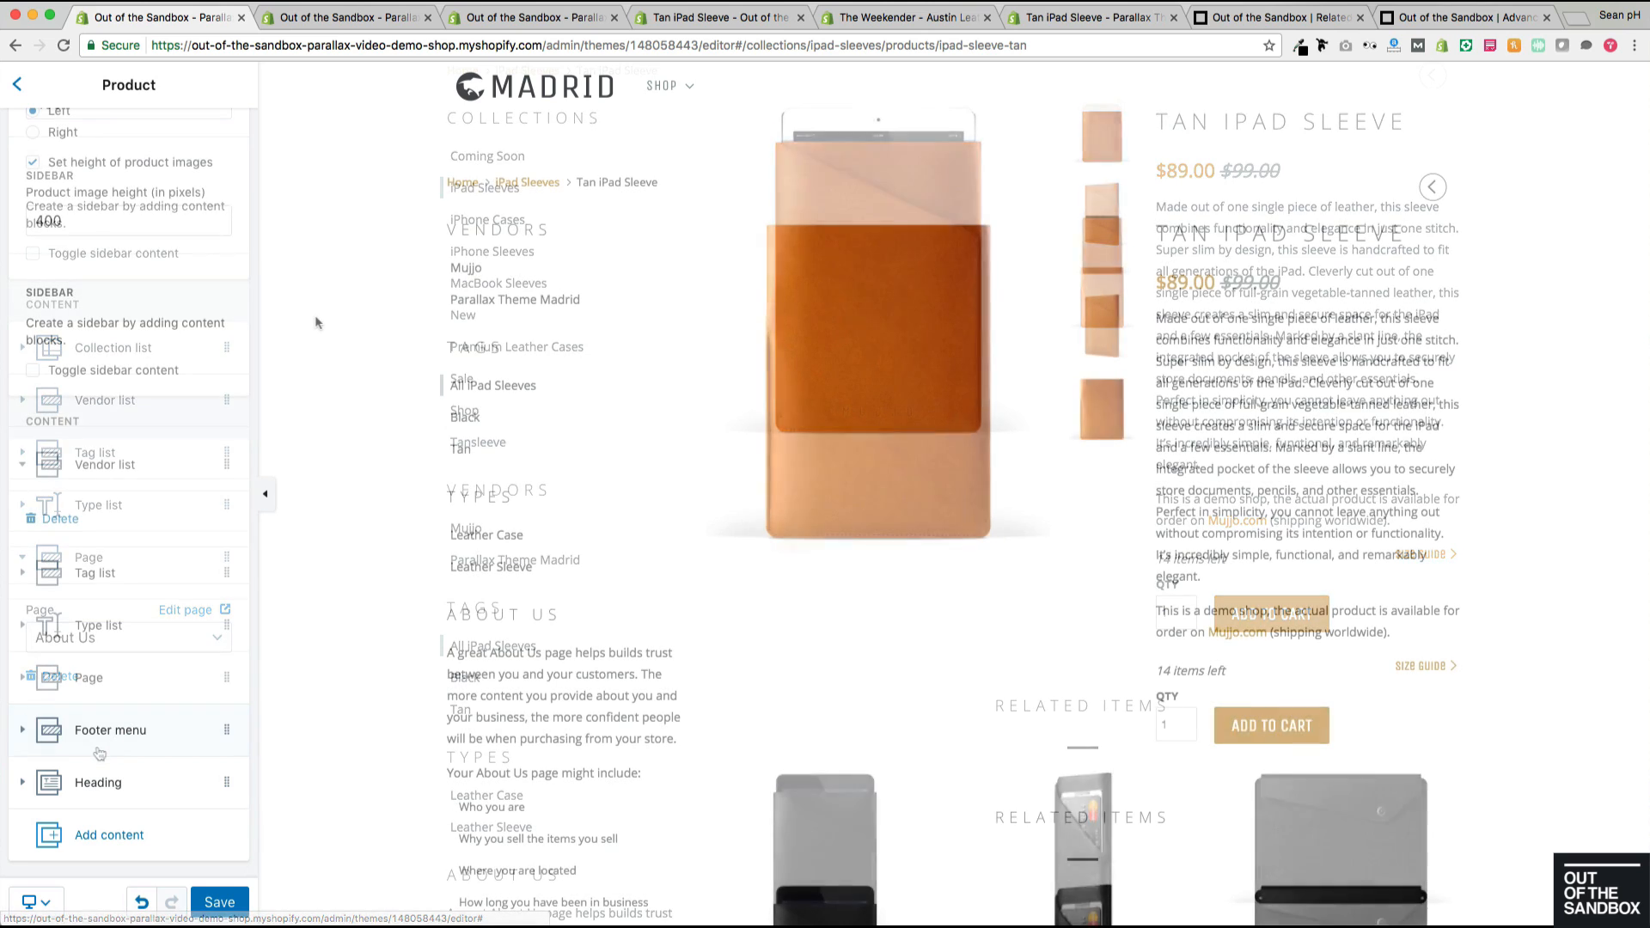
scroll(315, 322, down, 1)
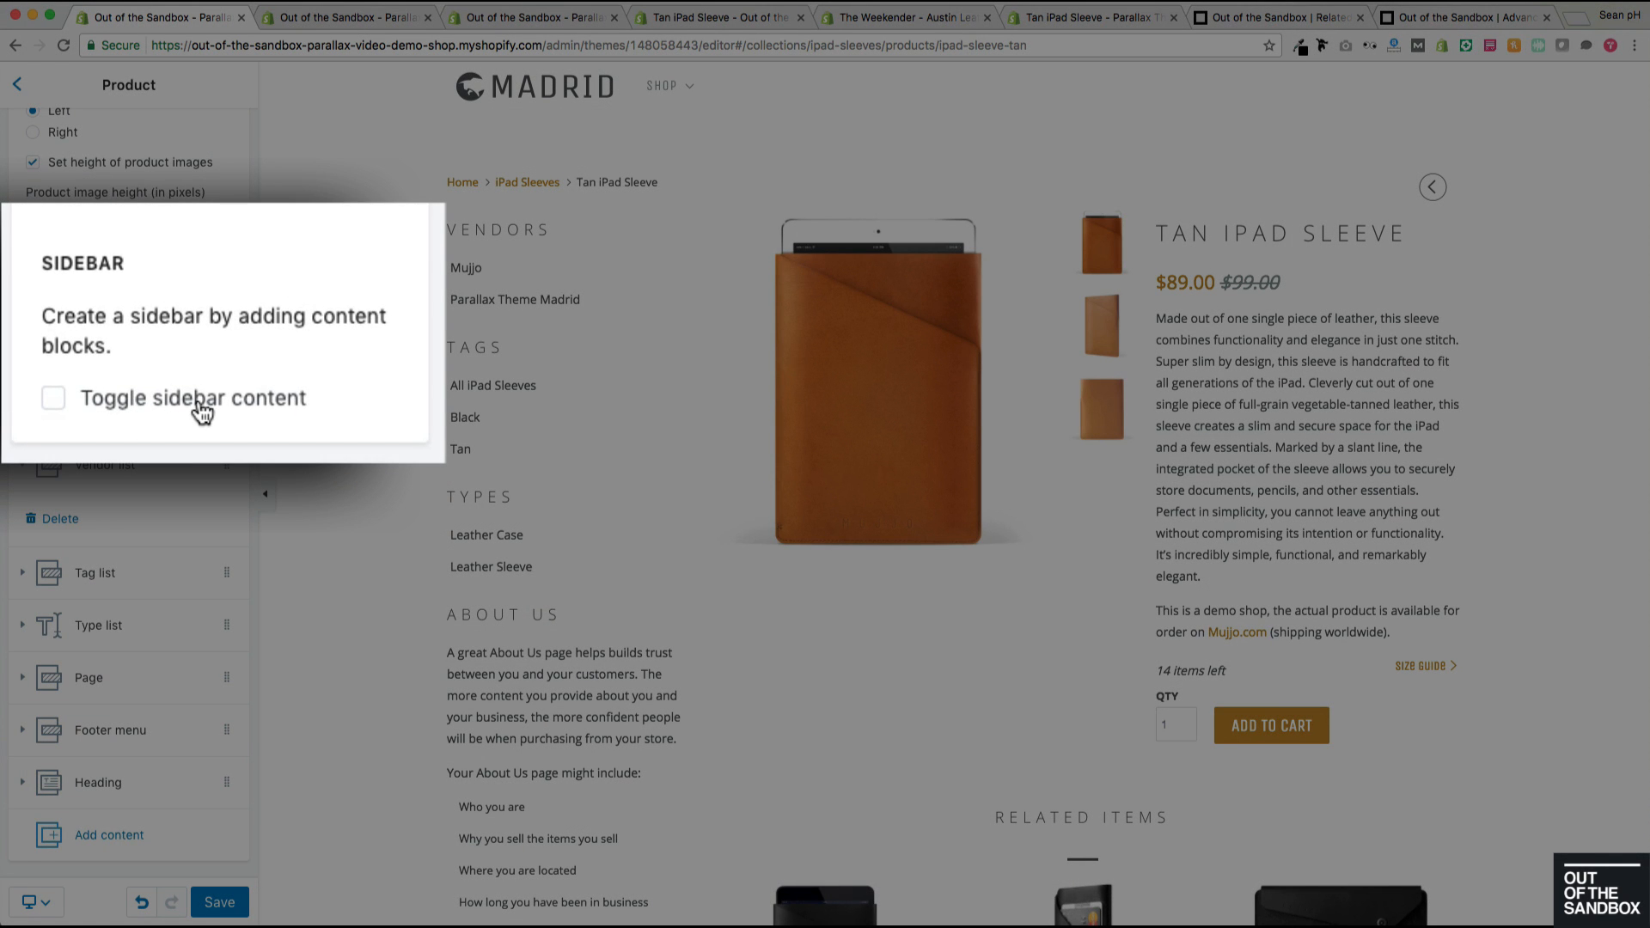
Step: Enable toggling of the sidebar content and test expanding and collapsing the Footer menu, Vendors and Tags sections in the preview
click(203, 411)
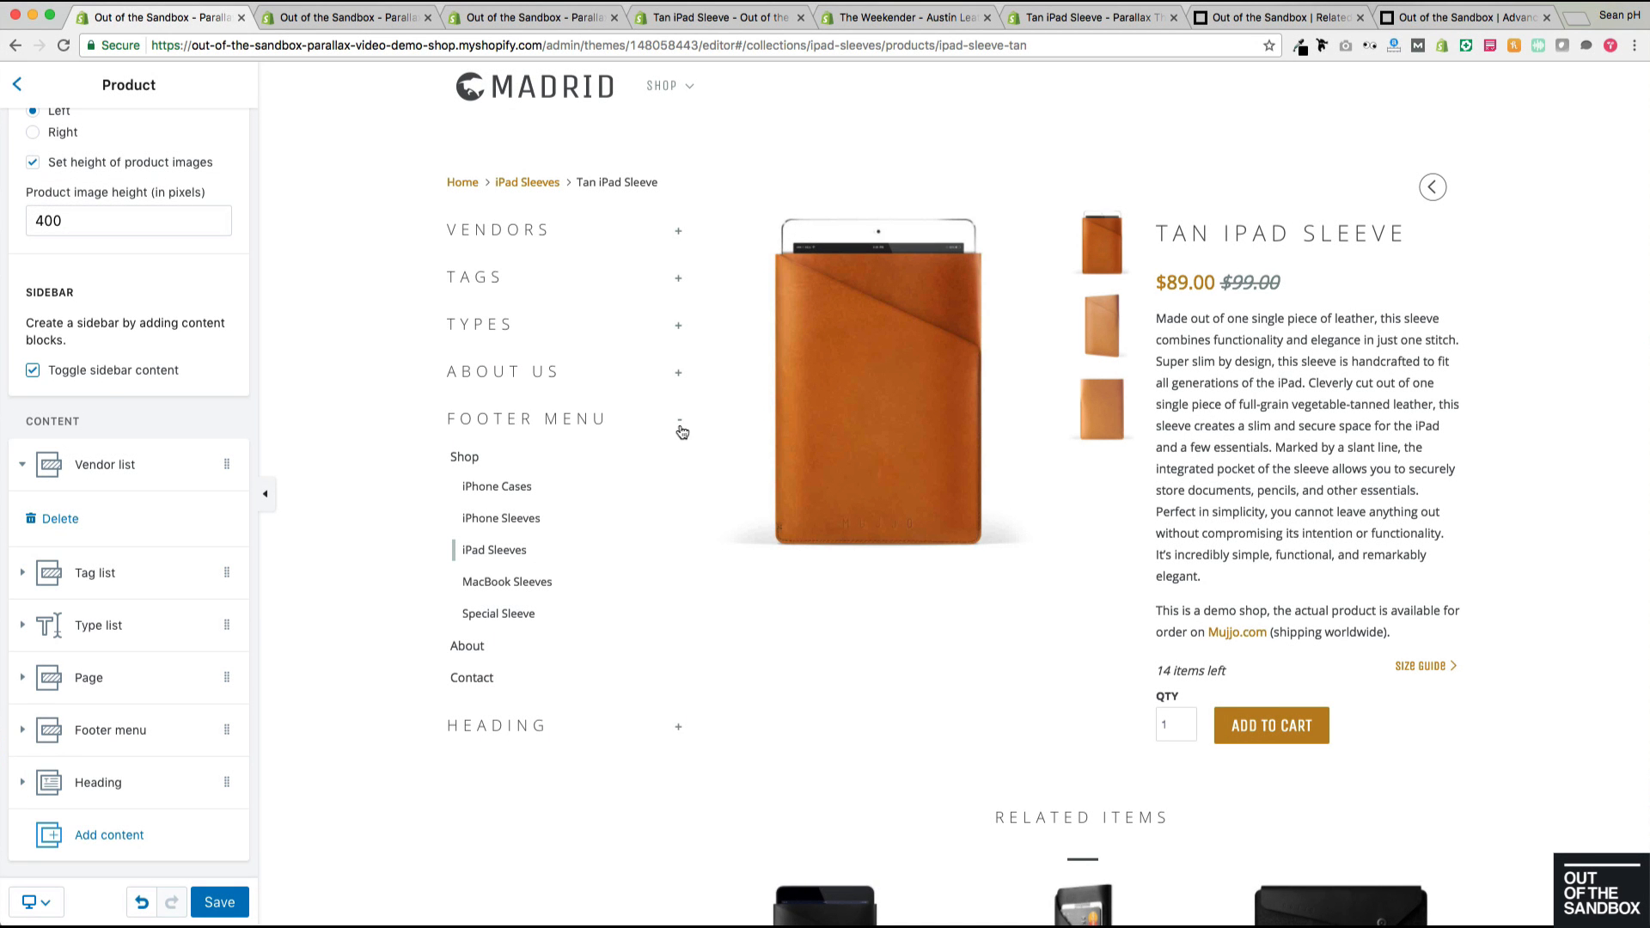
click(679, 427)
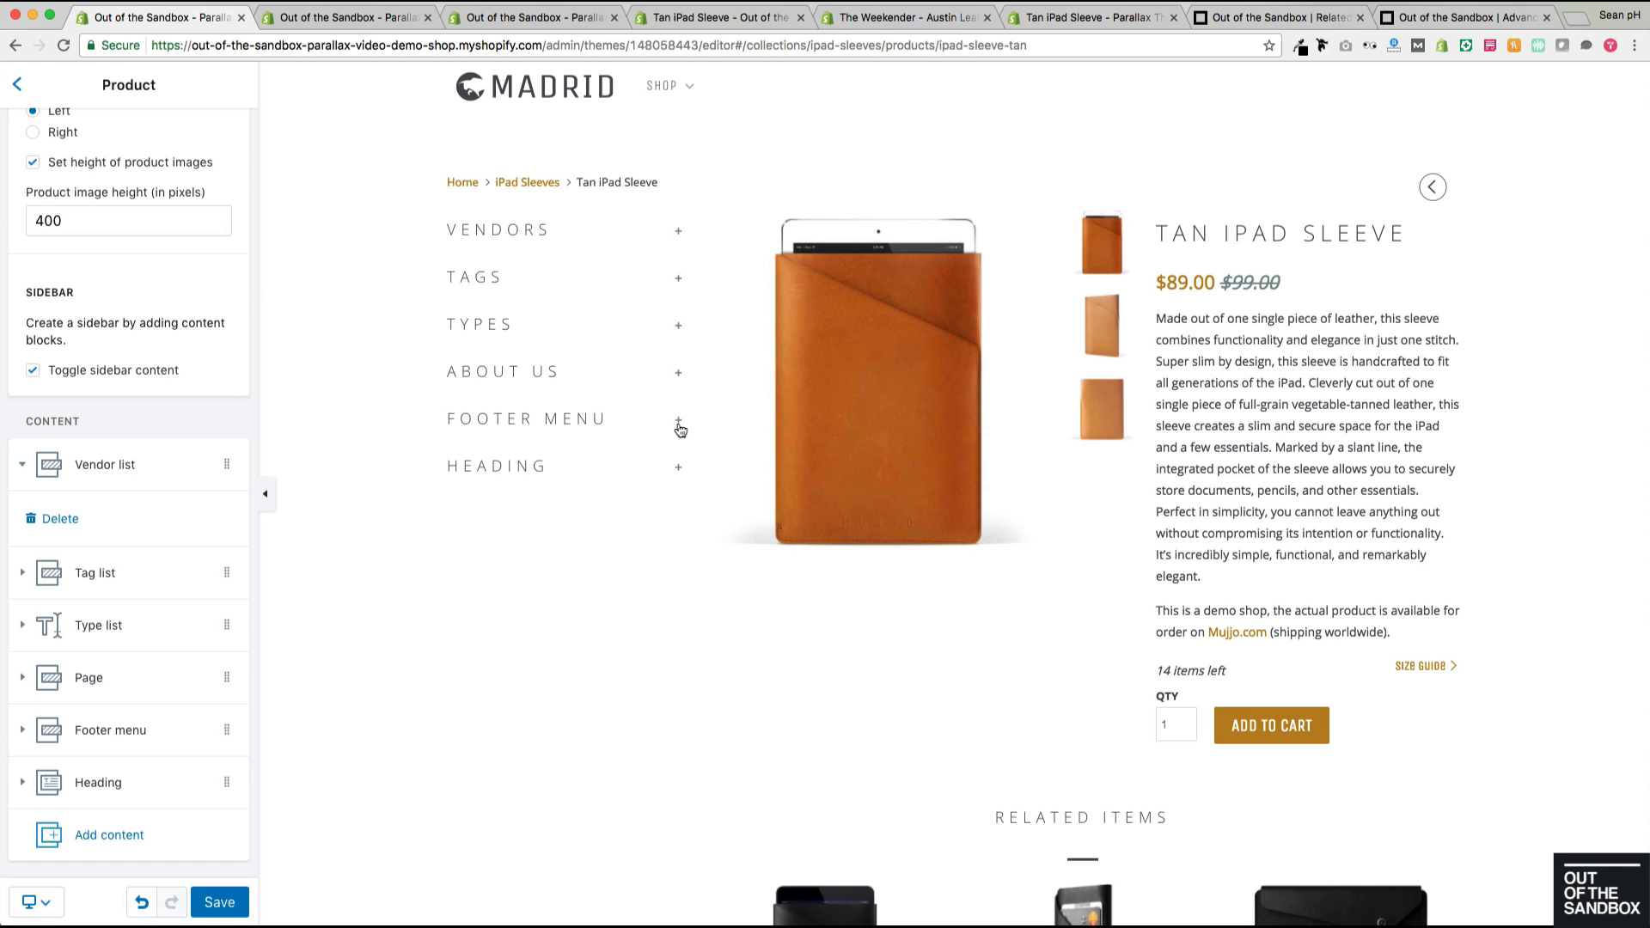
click(679, 245)
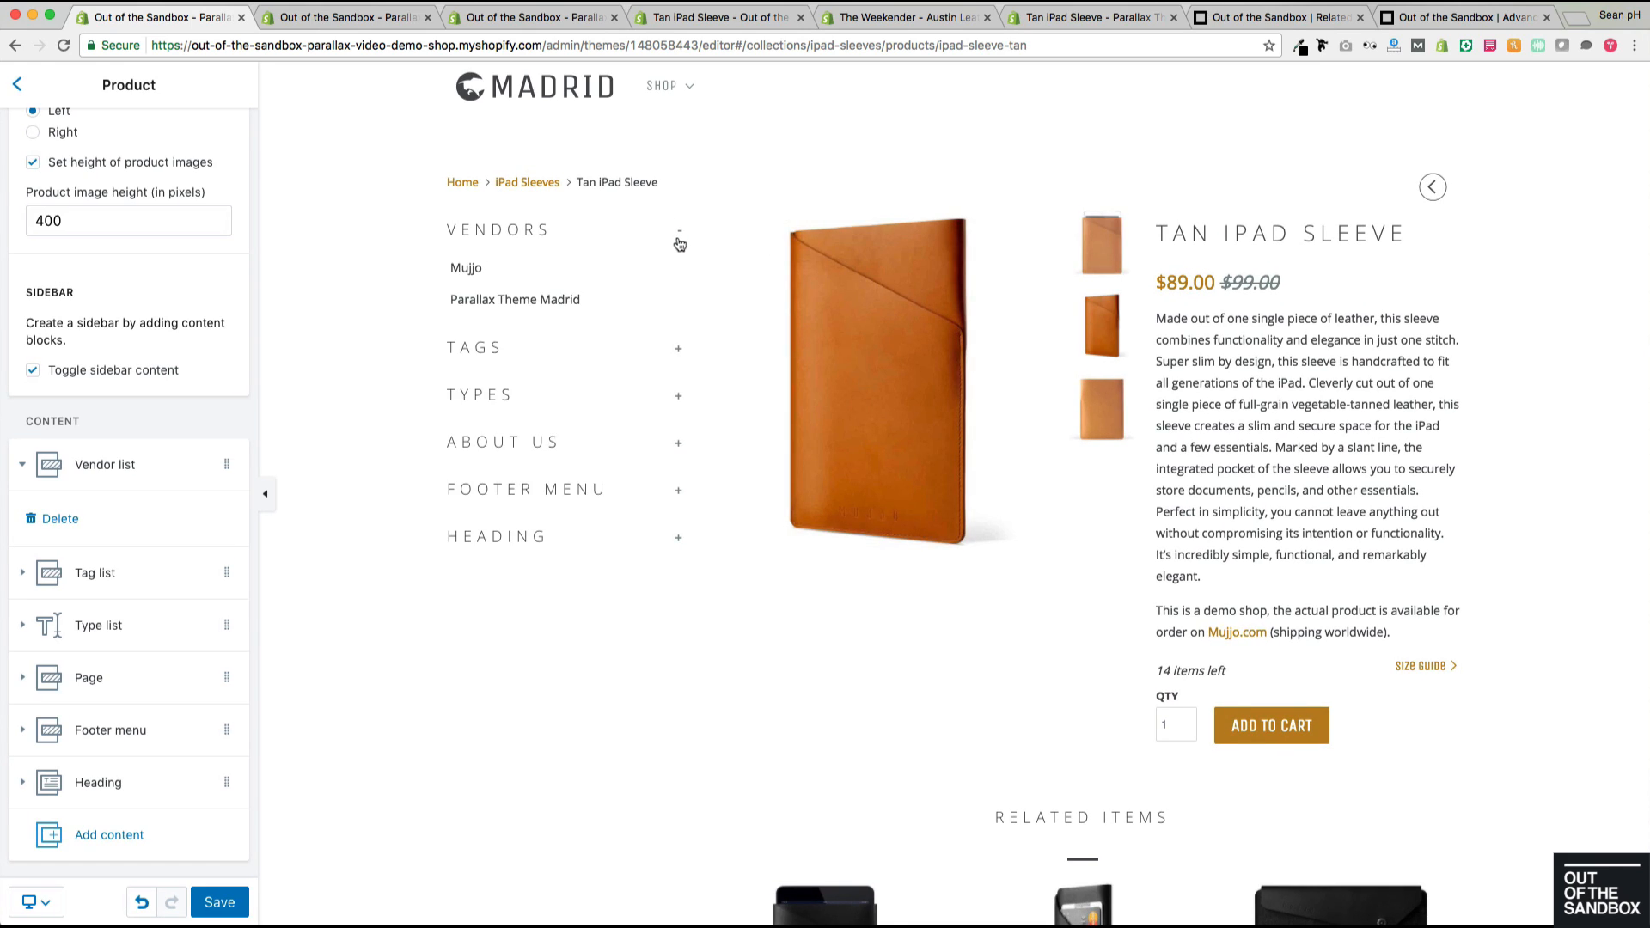
click(679, 244)
click(679, 277)
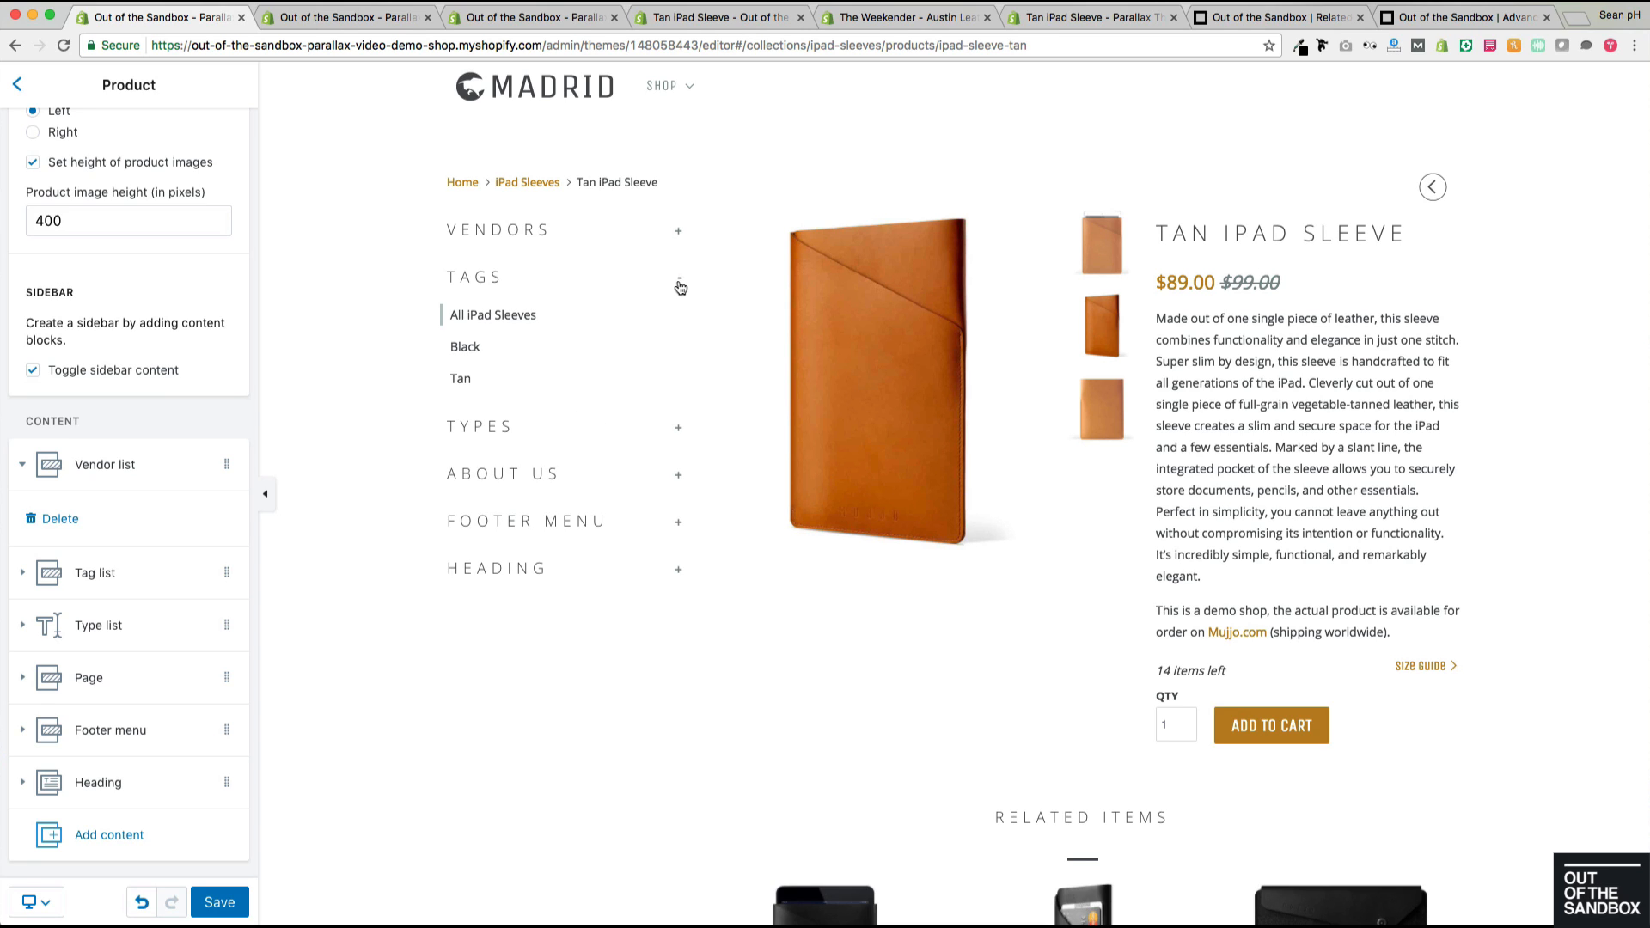
click(679, 285)
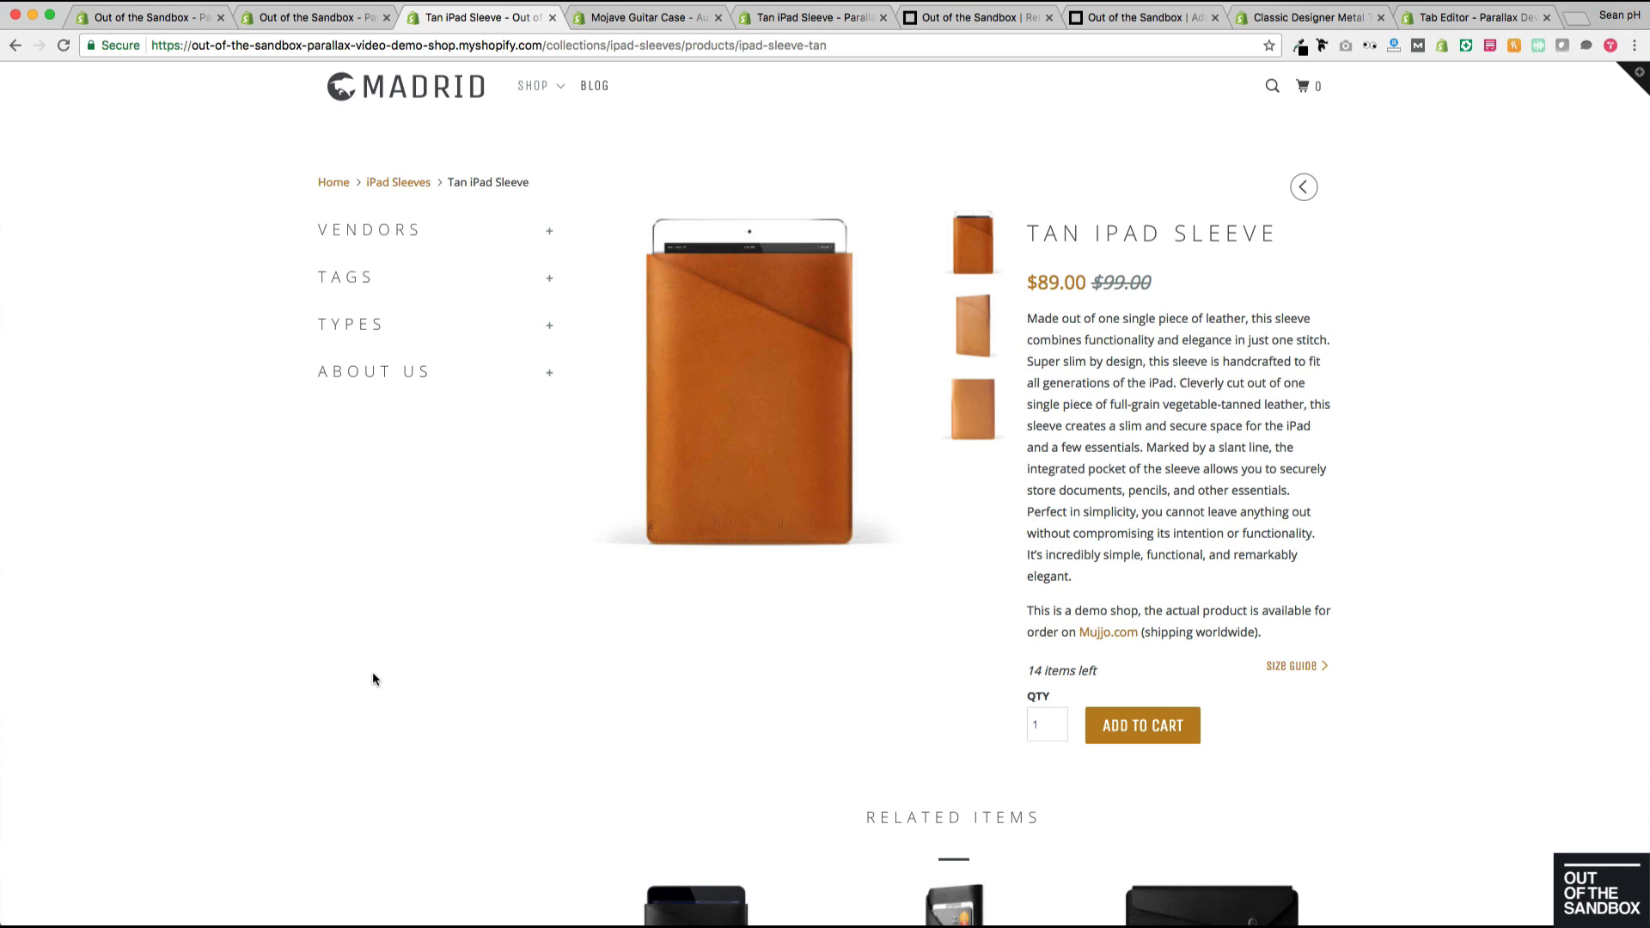
Step: Switch to the Classic Metal Teardrop product page and view its Measurements, Shipping and Description tabs
scroll(373, 679, down, 1)
scroll(374, 679, up, 1)
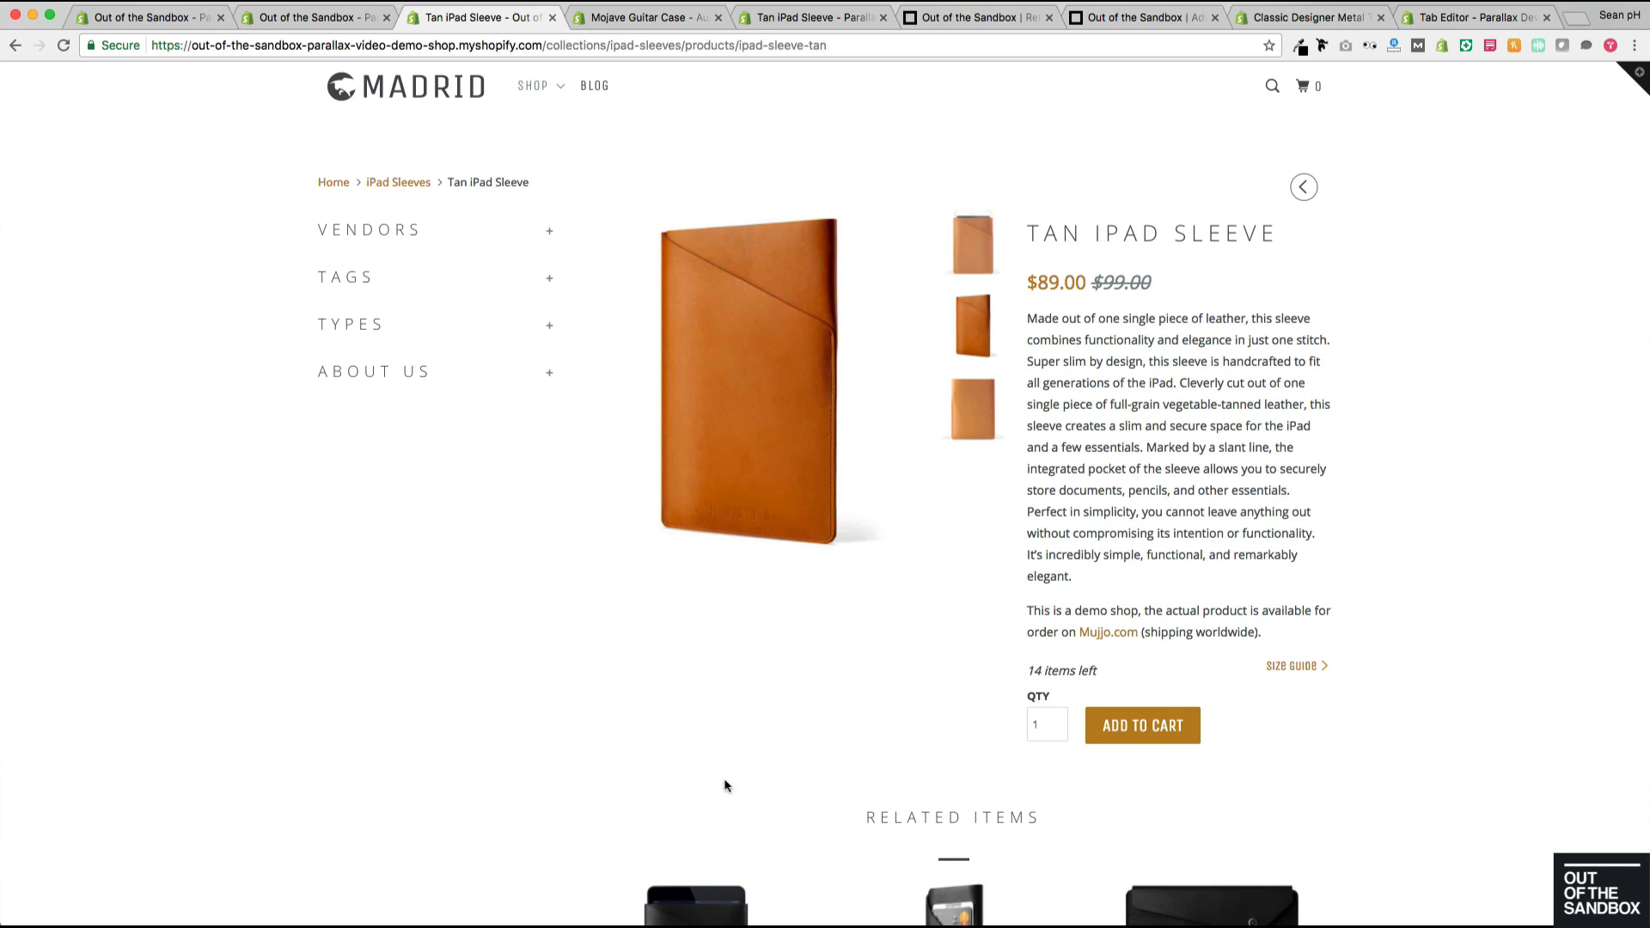
click(1286, 25)
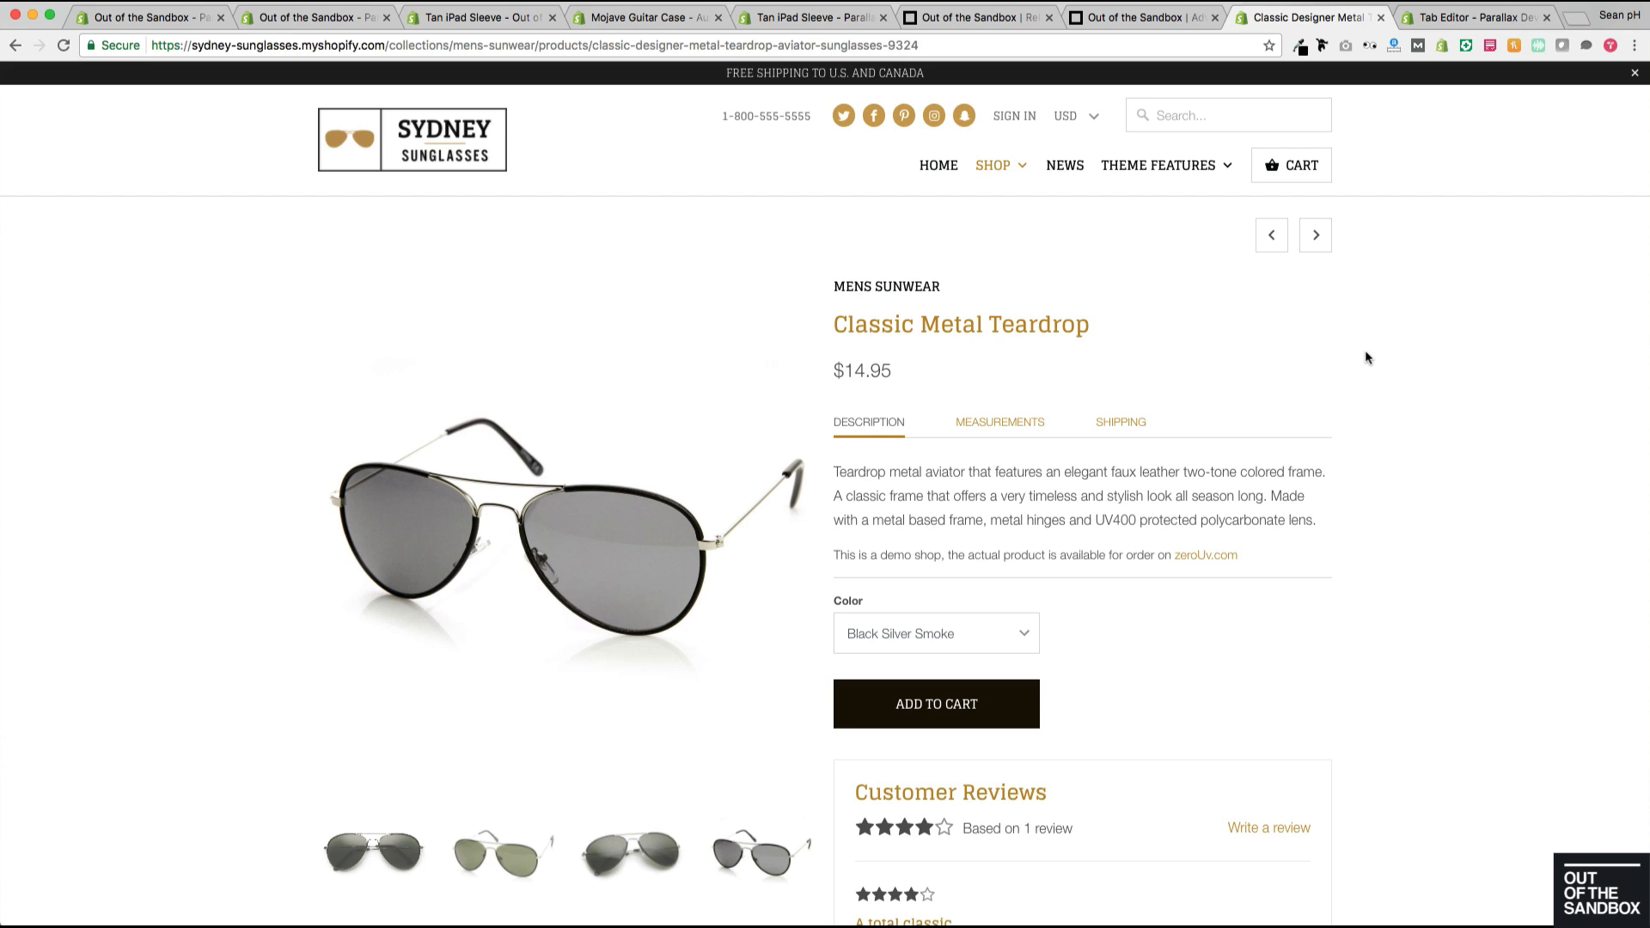
click(1014, 427)
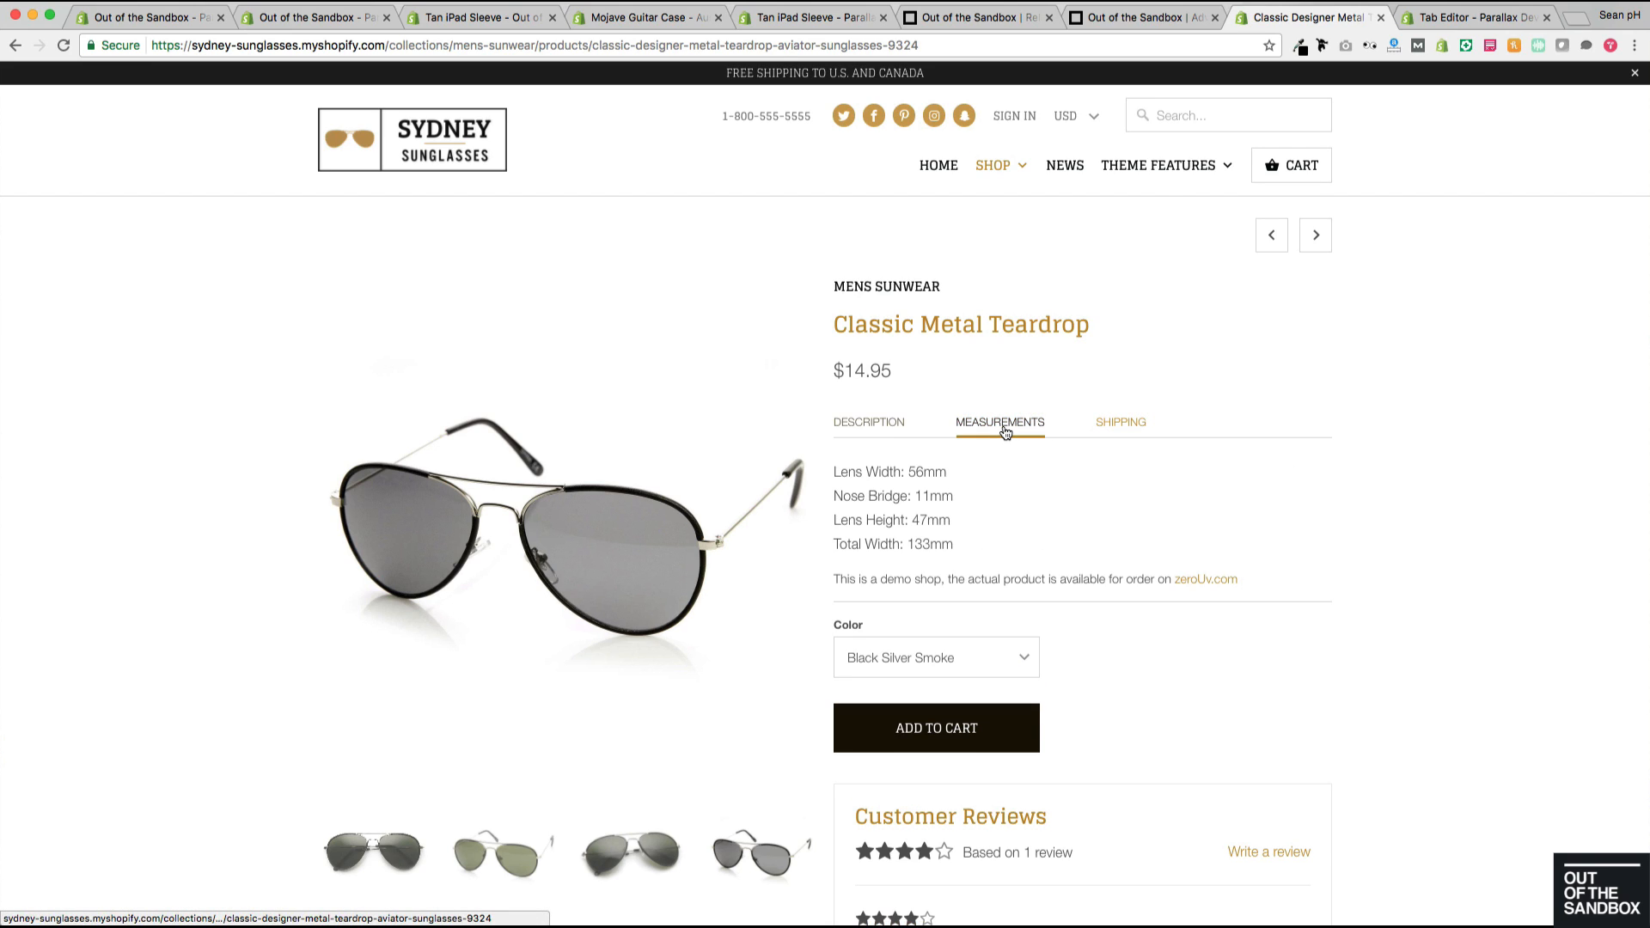
click(1115, 424)
click(1034, 427)
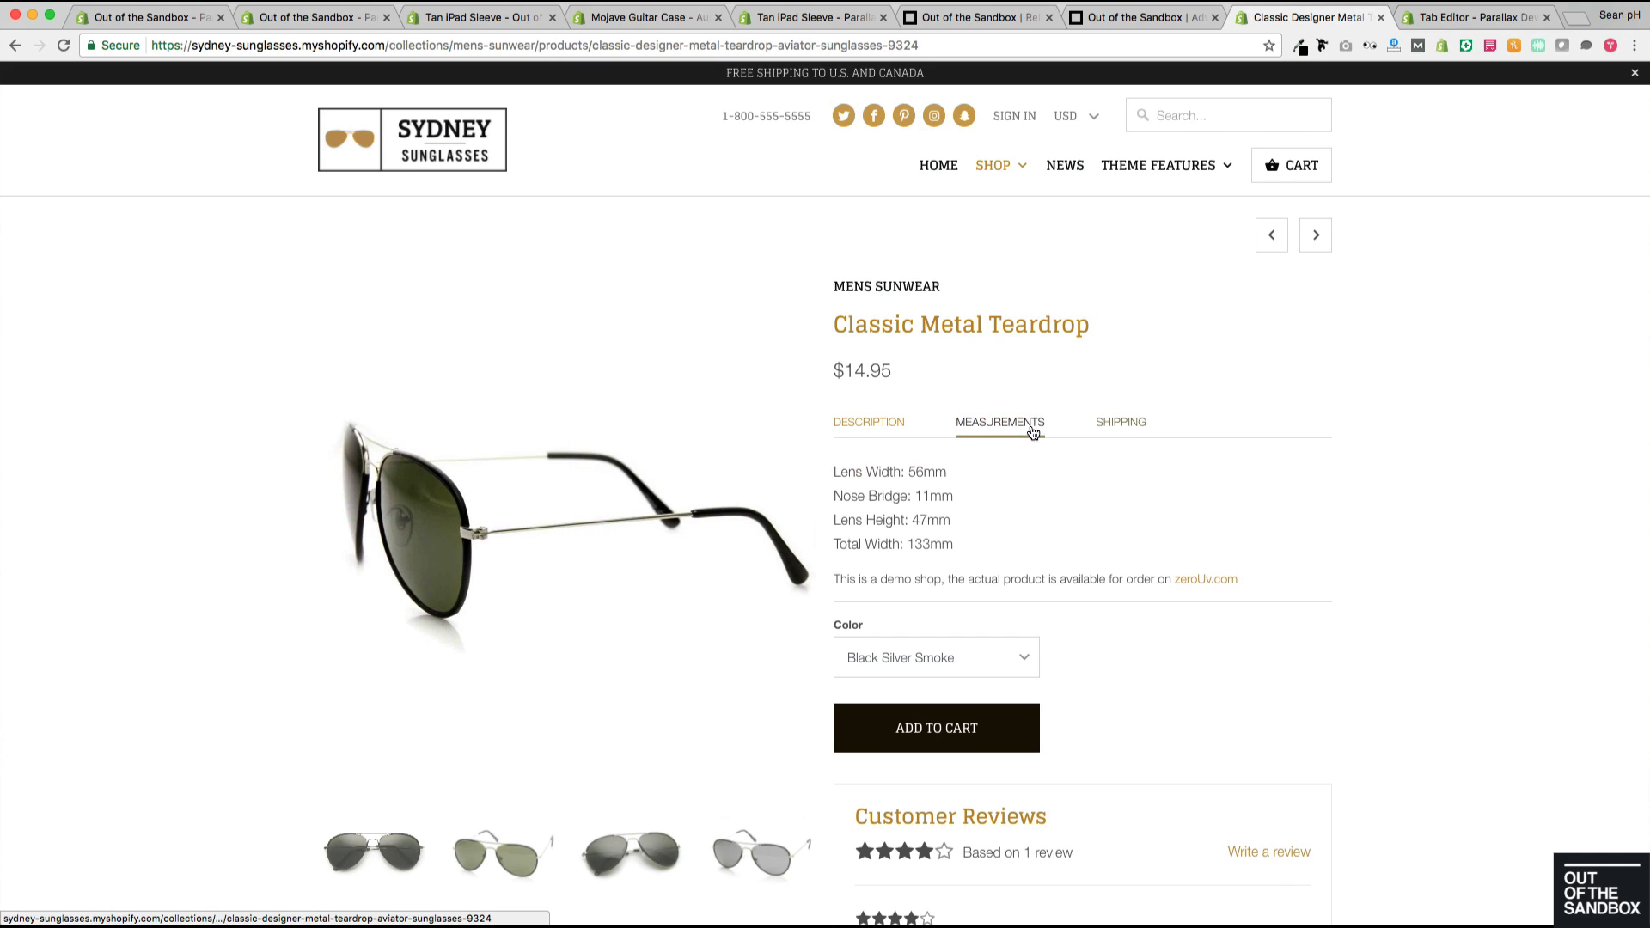
click(870, 425)
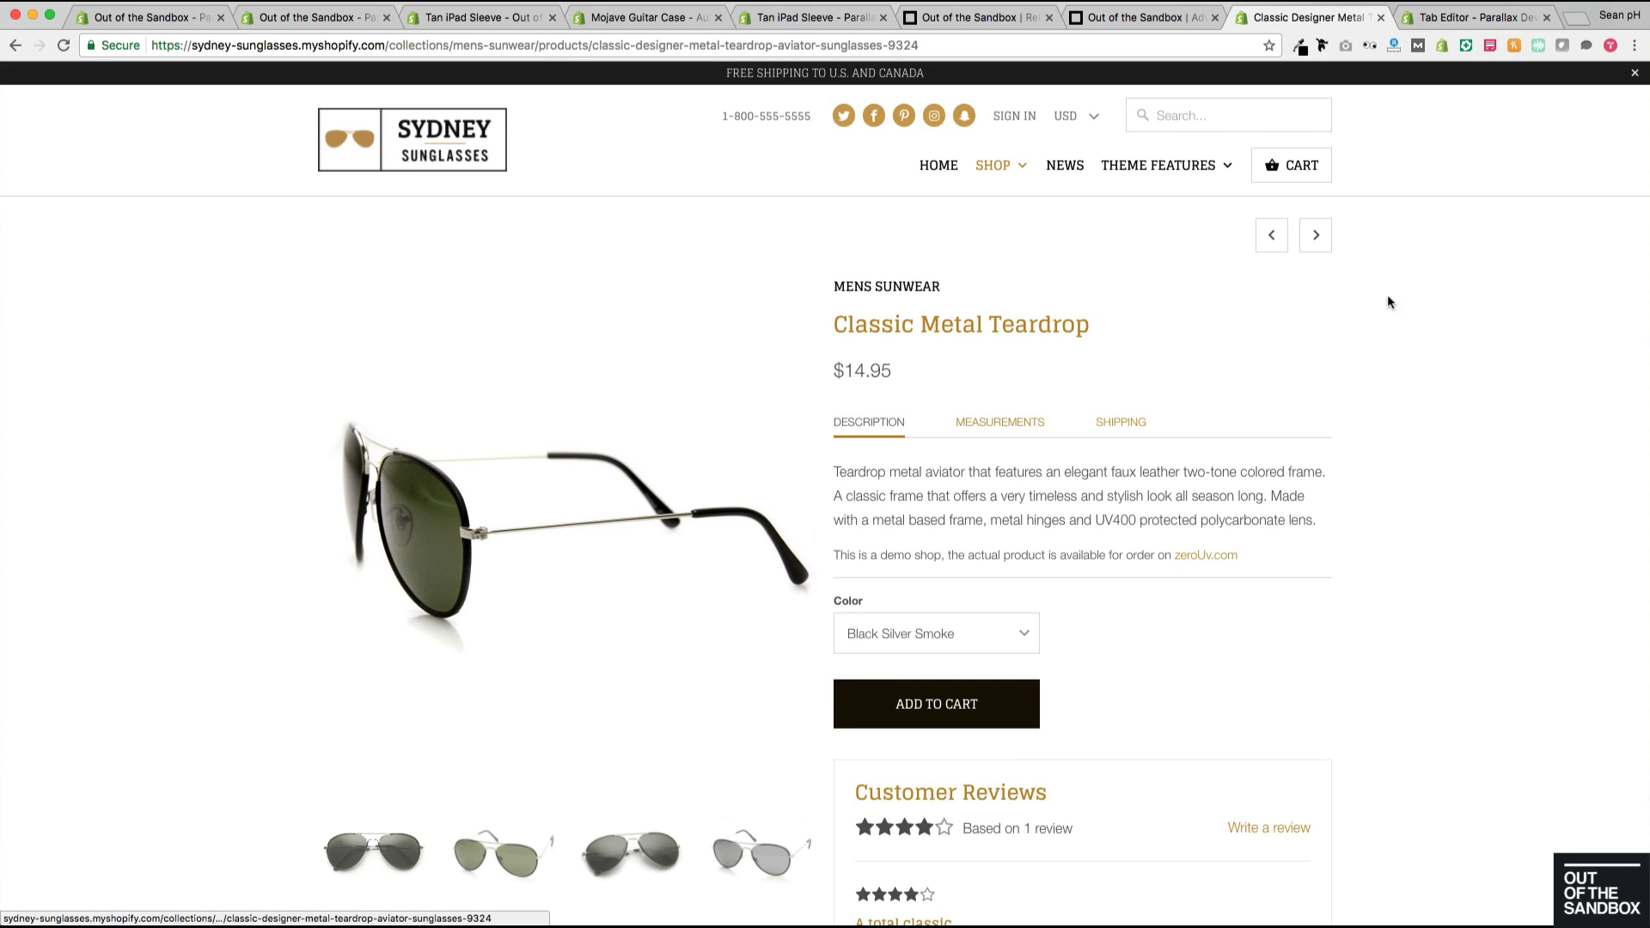
Step: Switch to the Tab Editor page and examine the editable placeholder content of its Description tab
click(1452, 22)
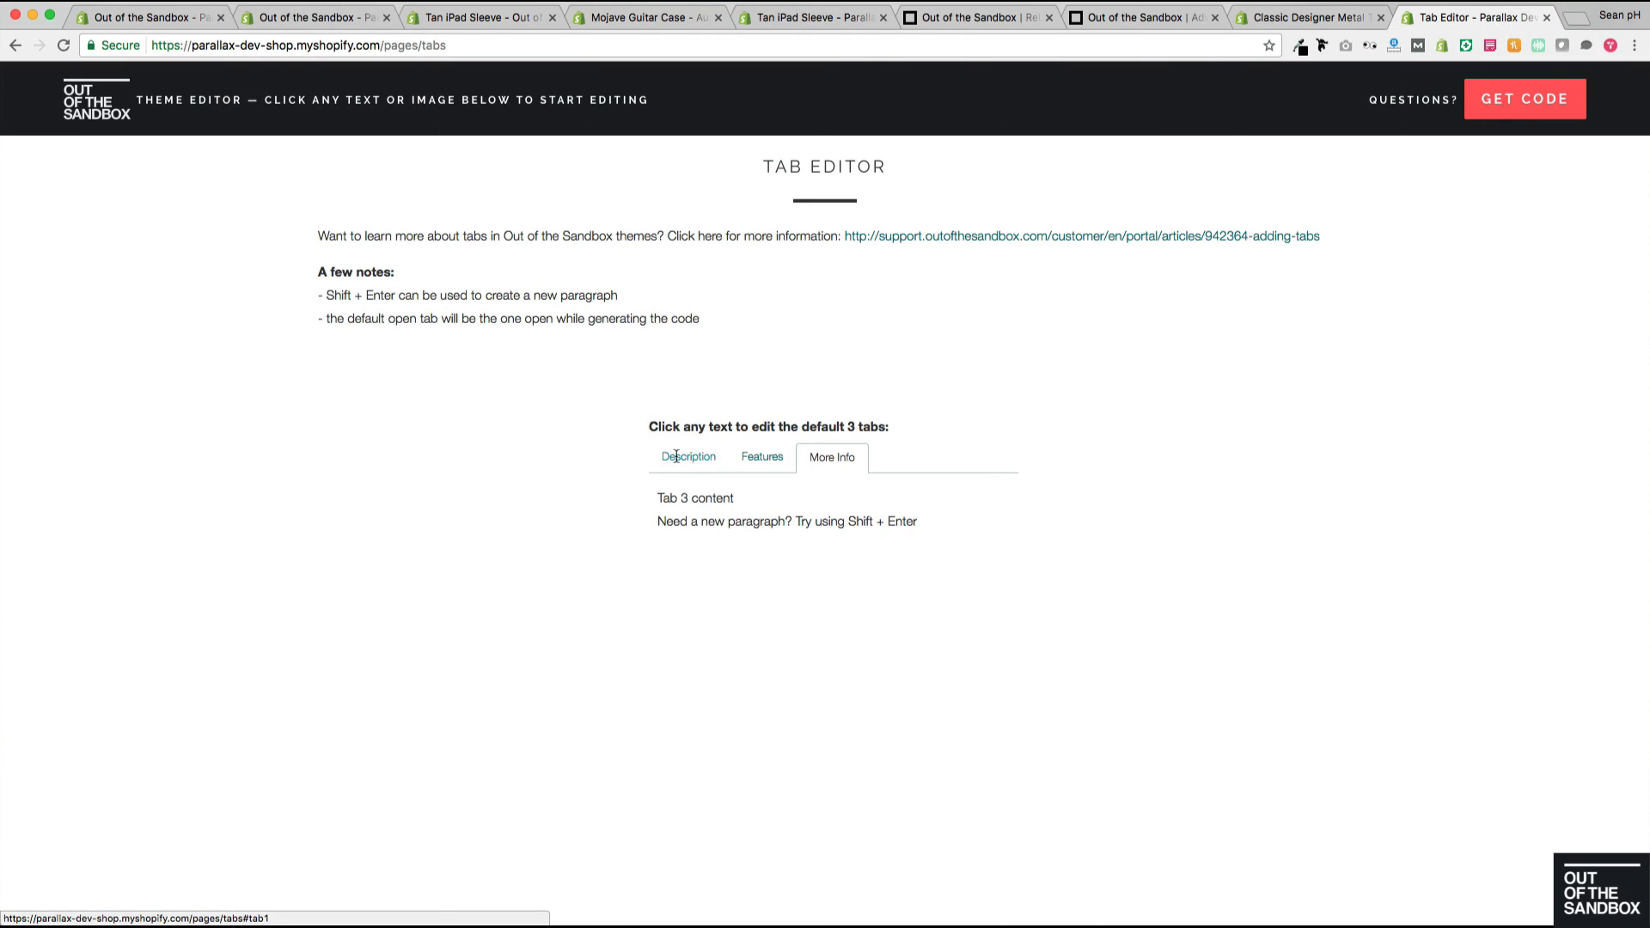
click(682, 456)
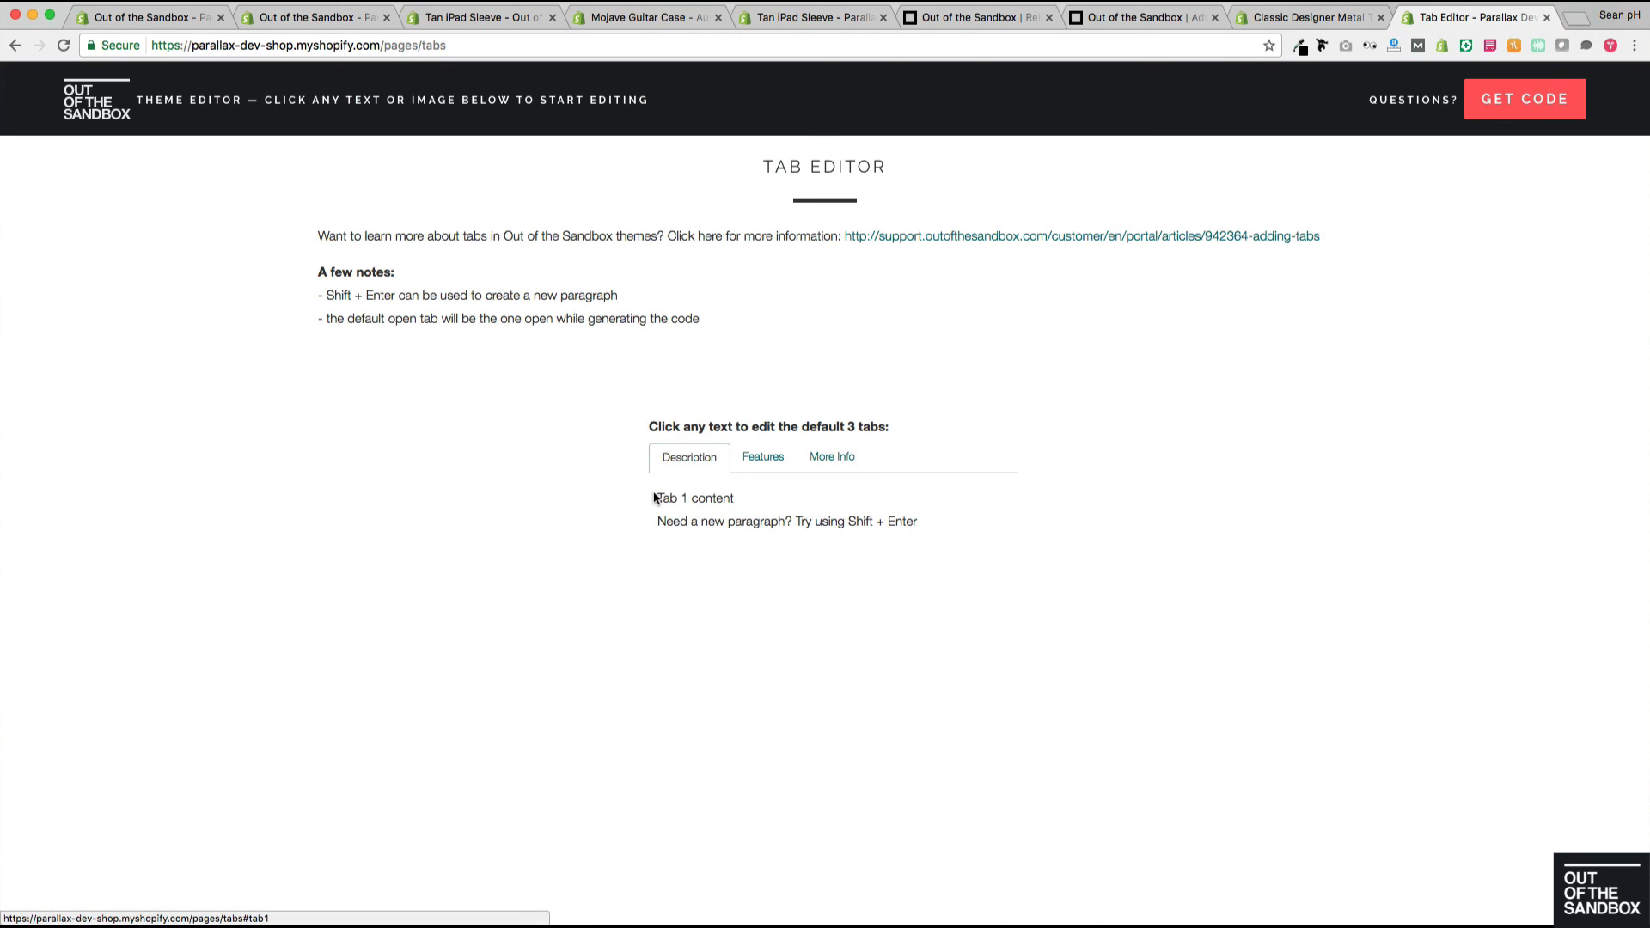
drag(658, 499, 966, 519)
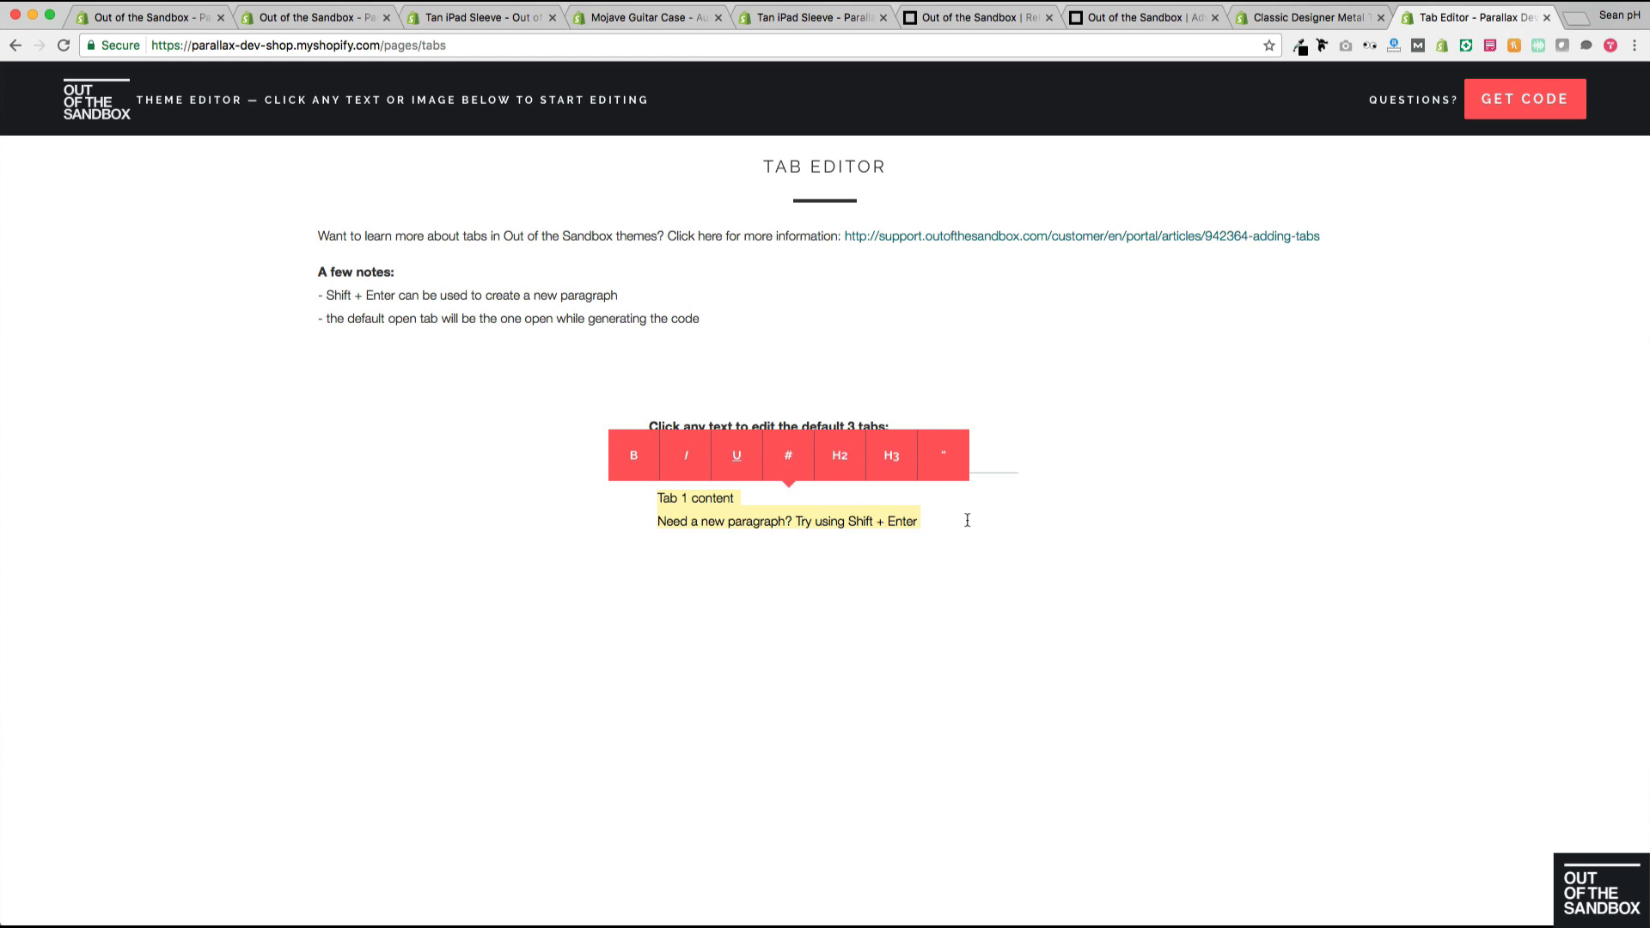
click(210, 388)
Step: Replace the Tab Editor's placeholder tab content with the Tan iPad Sleeve description, putting the text from "Marked by a slant line" onward in More Info
click(482, 17)
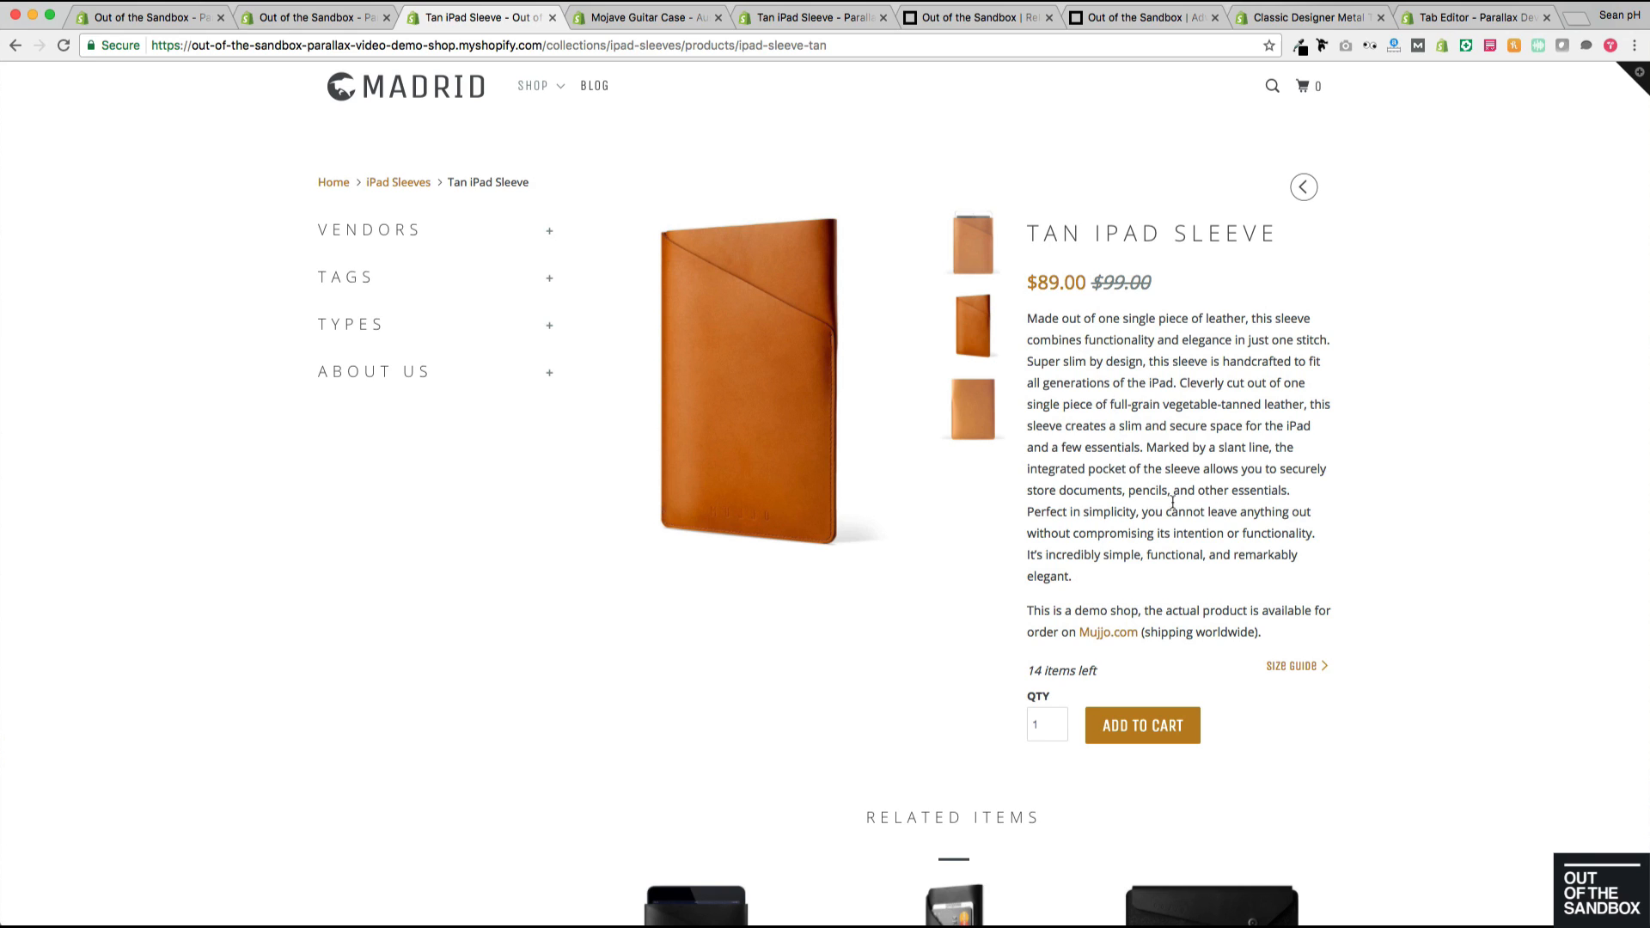
click(1468, 20)
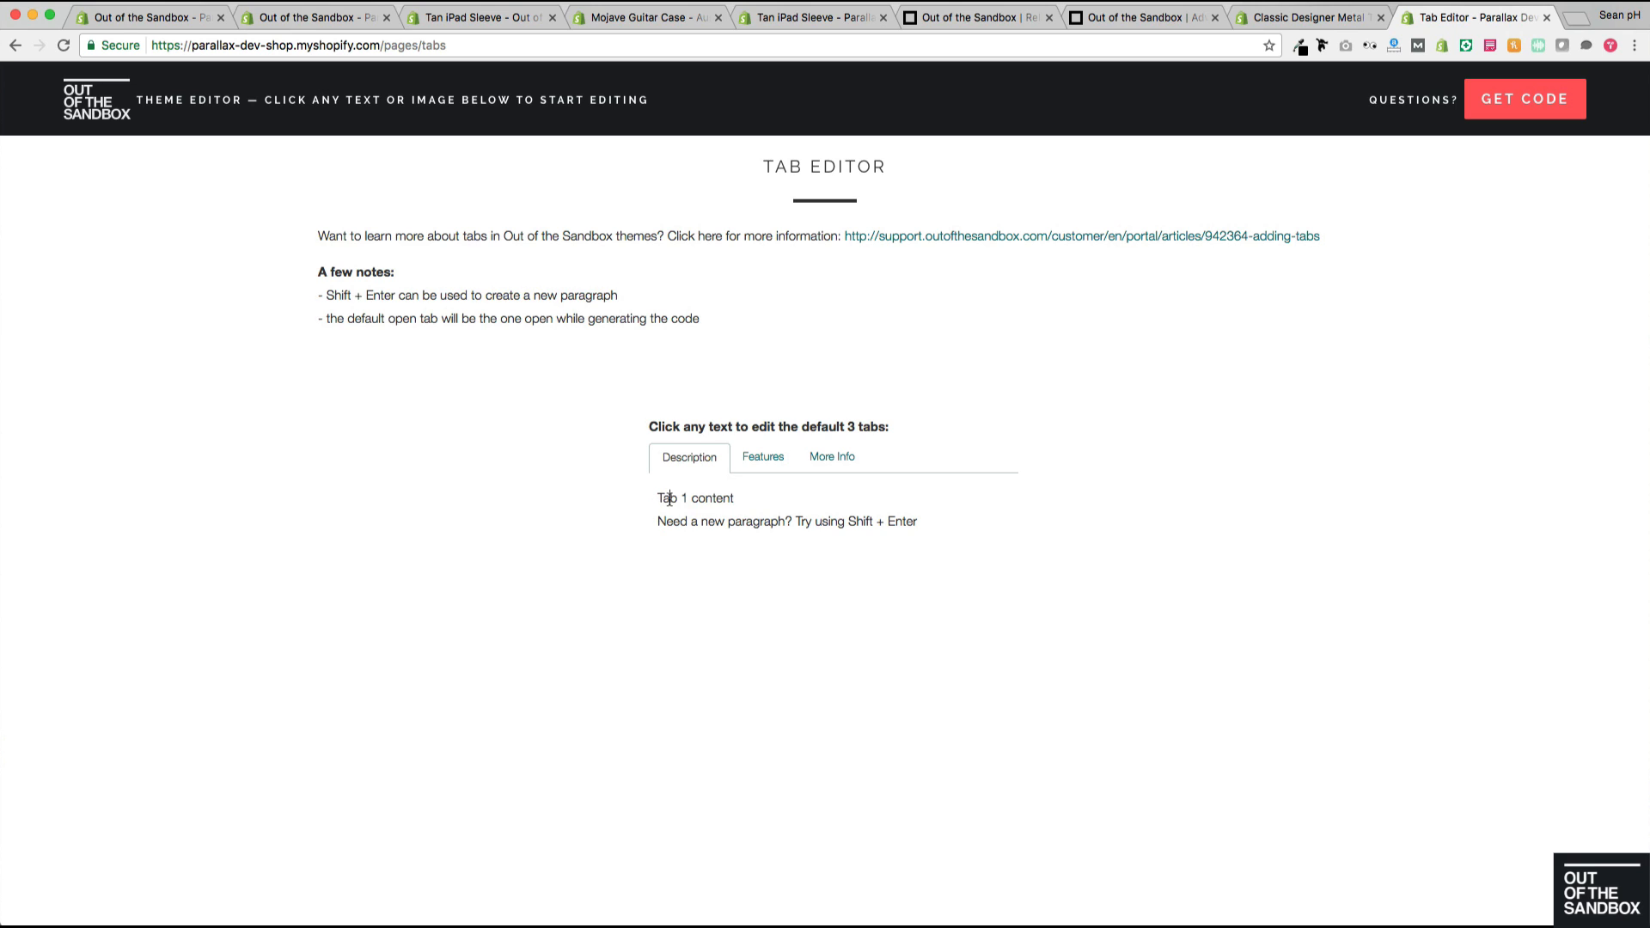
drag(656, 499, 904, 517)
text(Marked by a slant line, the integrated pocket of the sleeve allows you to securely store documents, pencils, and other essentials. Perfect in simplicity, you cannot leave anything out without compromising its intention or functionality. It's incredibly simple, functional, and remarkably elegant. This is a demo shop, the actual product is available for order on Mujjo.com (shipping worldwide).)
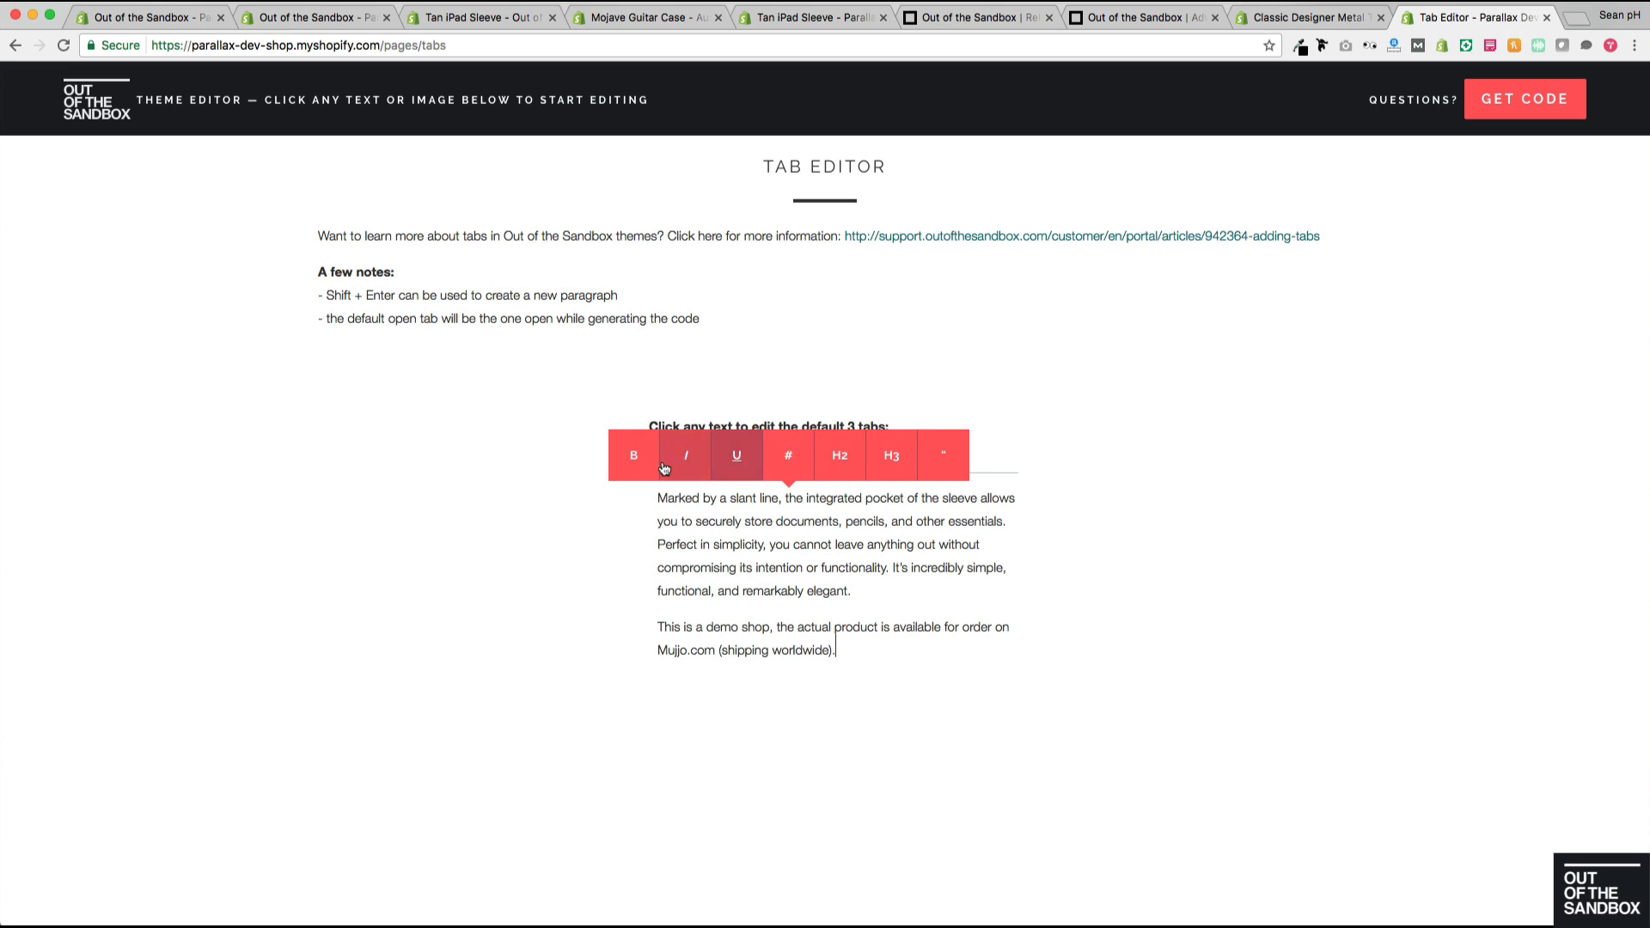
click(1159, 574)
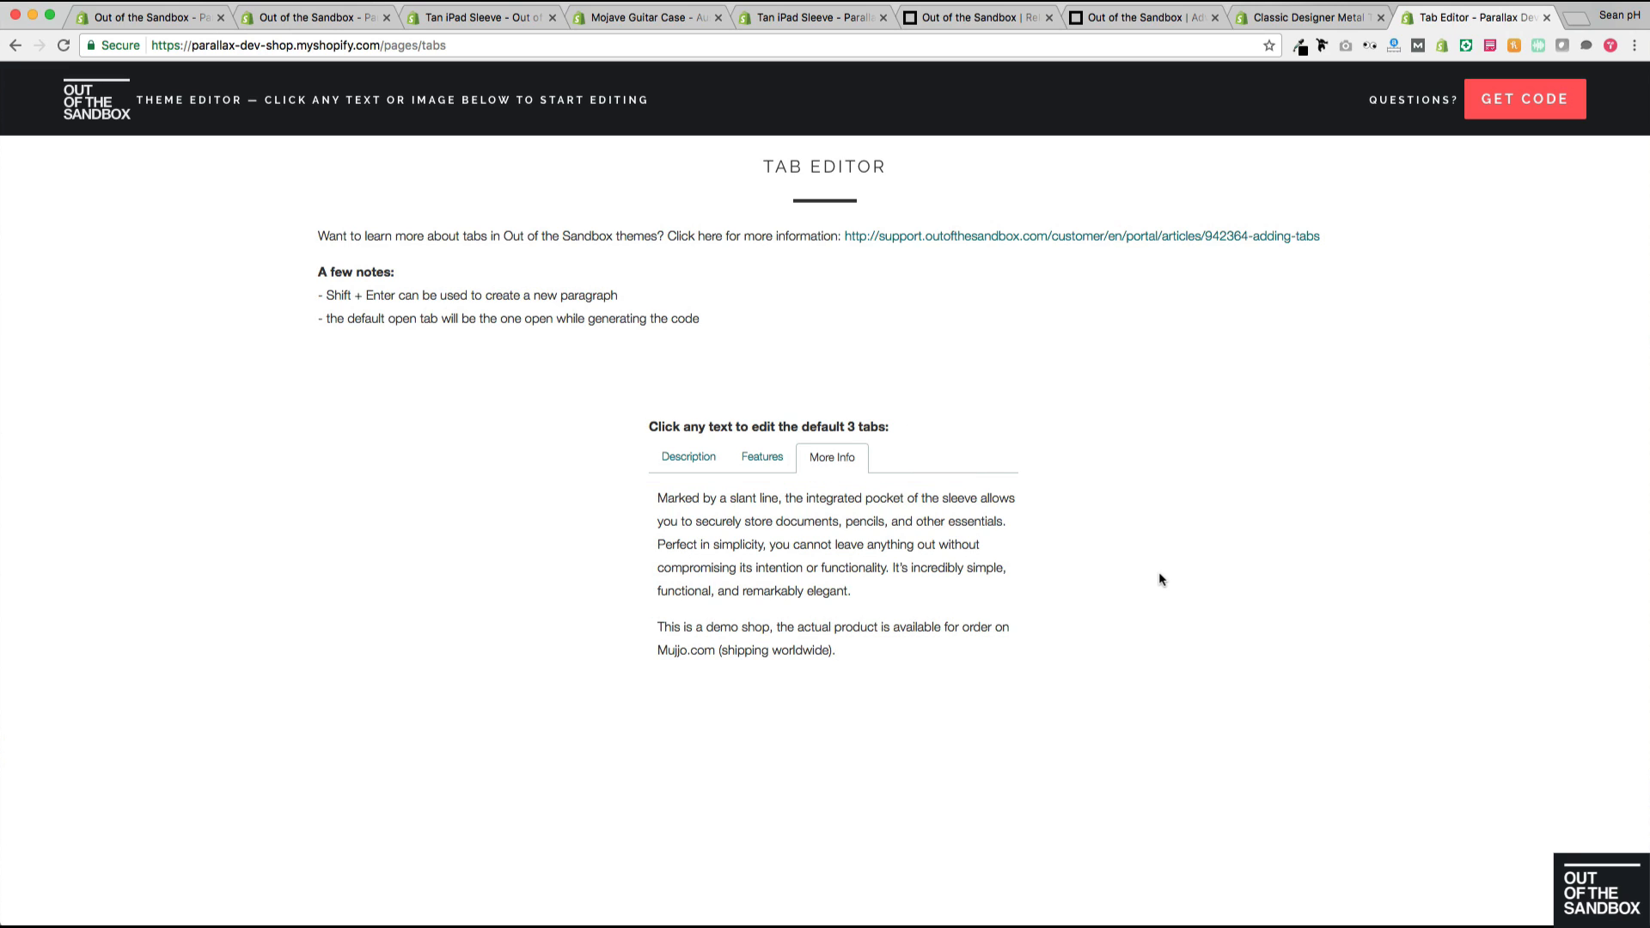
Step: Check the Features and Description tabs, leave Description as the default open tab, and generate and copy the tab code
click(769, 458)
click(698, 457)
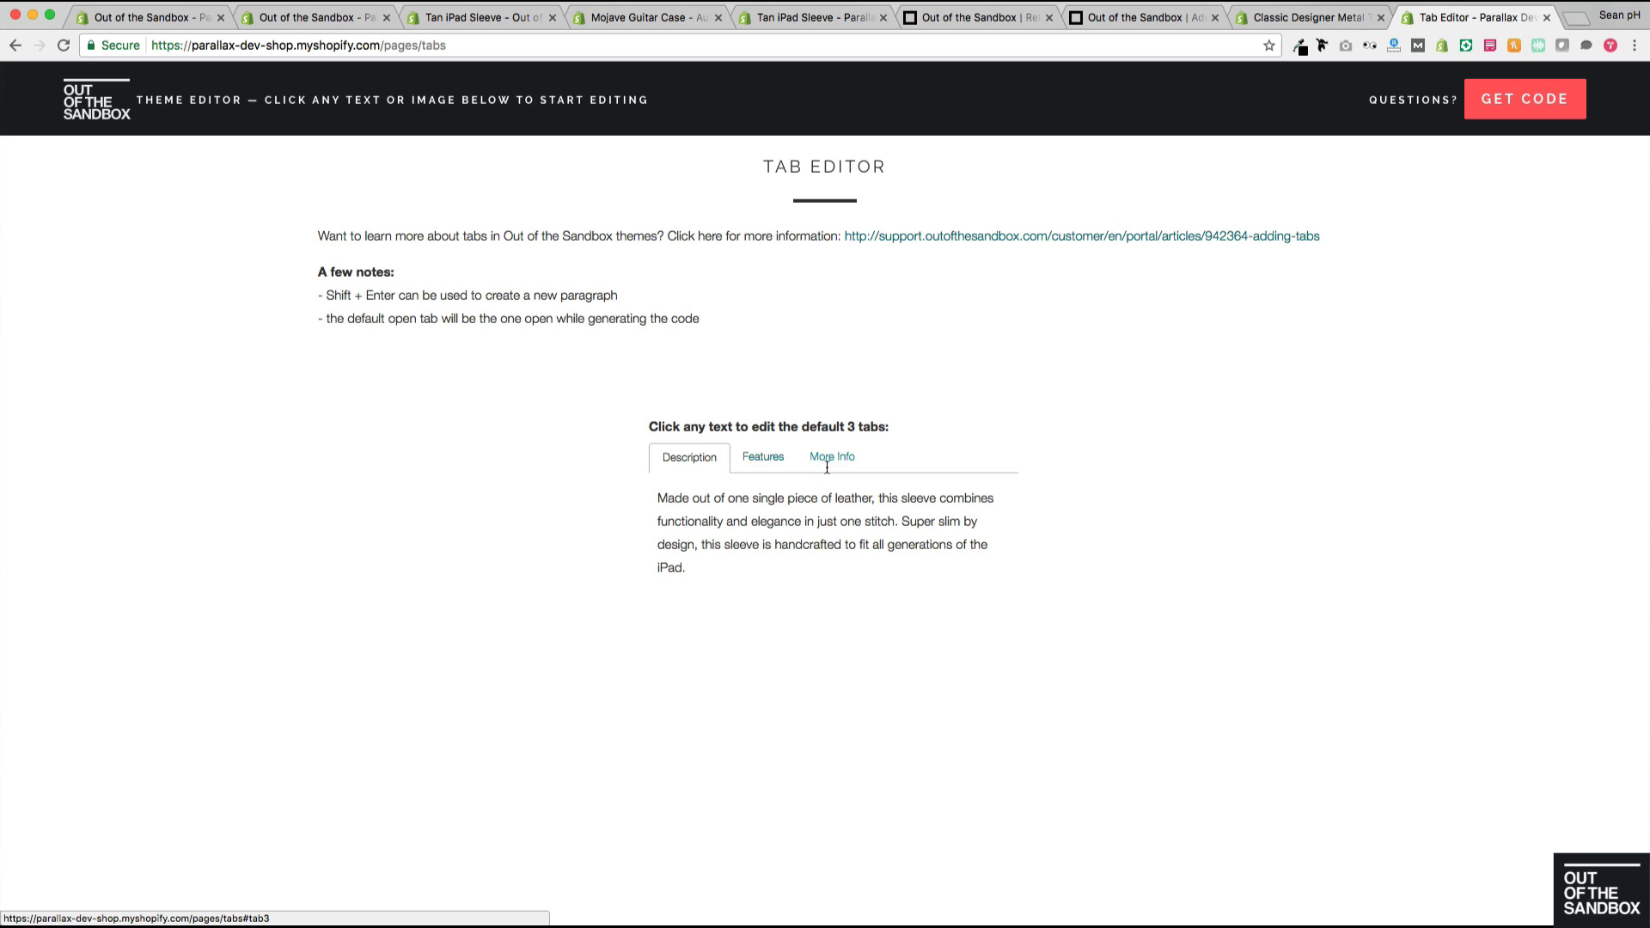
click(1526, 115)
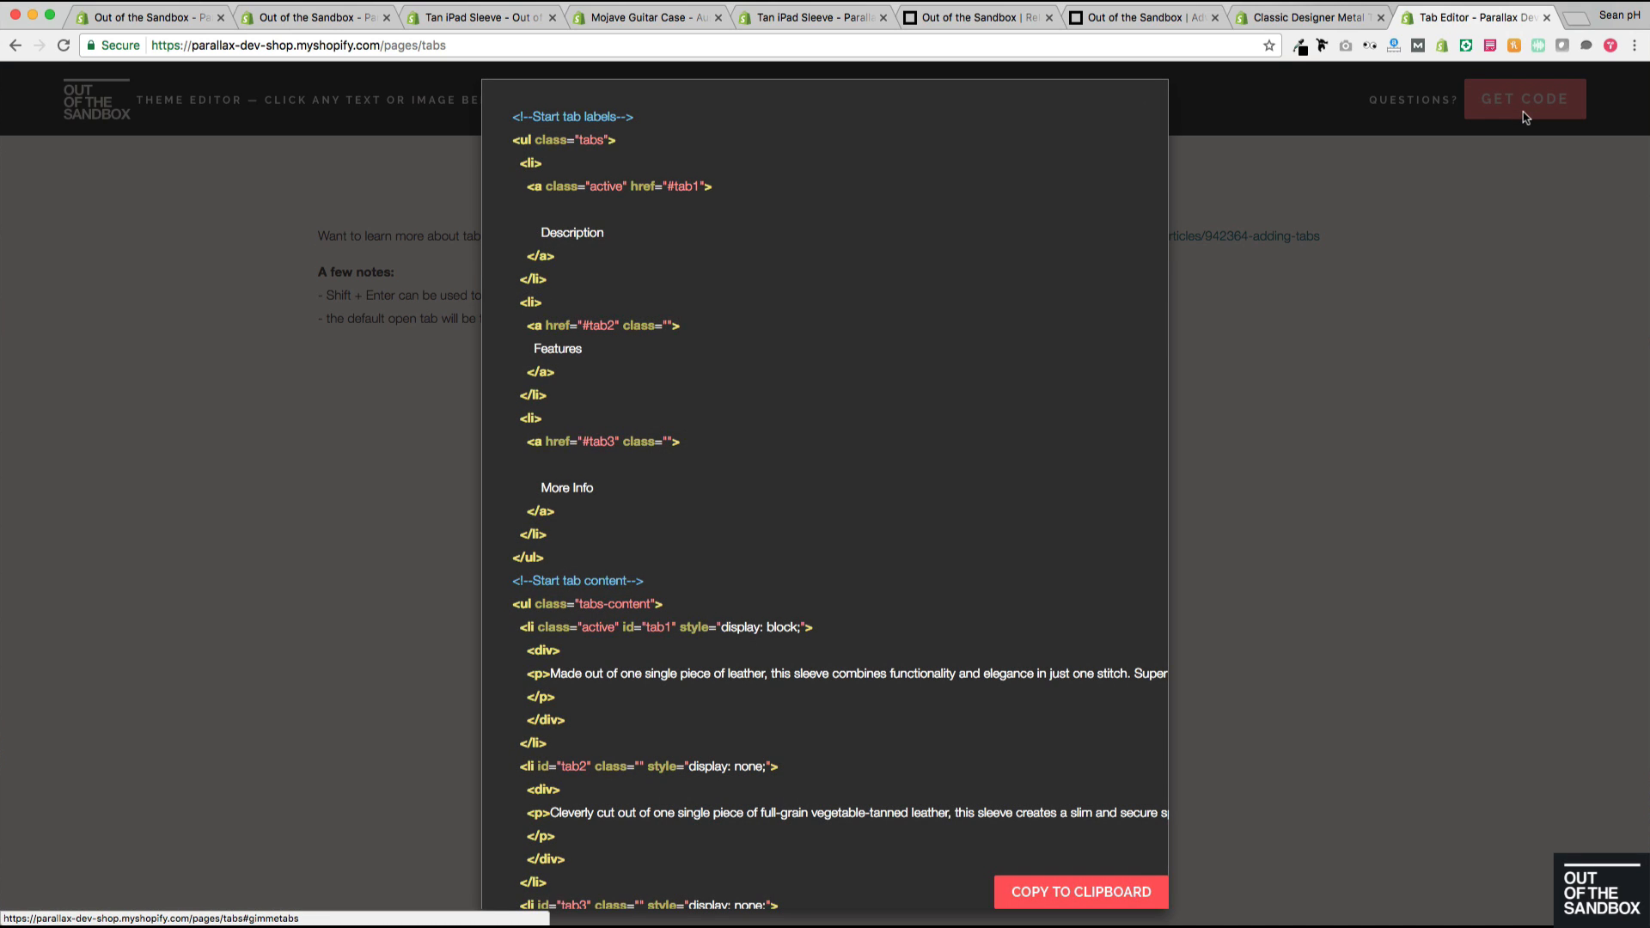
click(1003, 886)
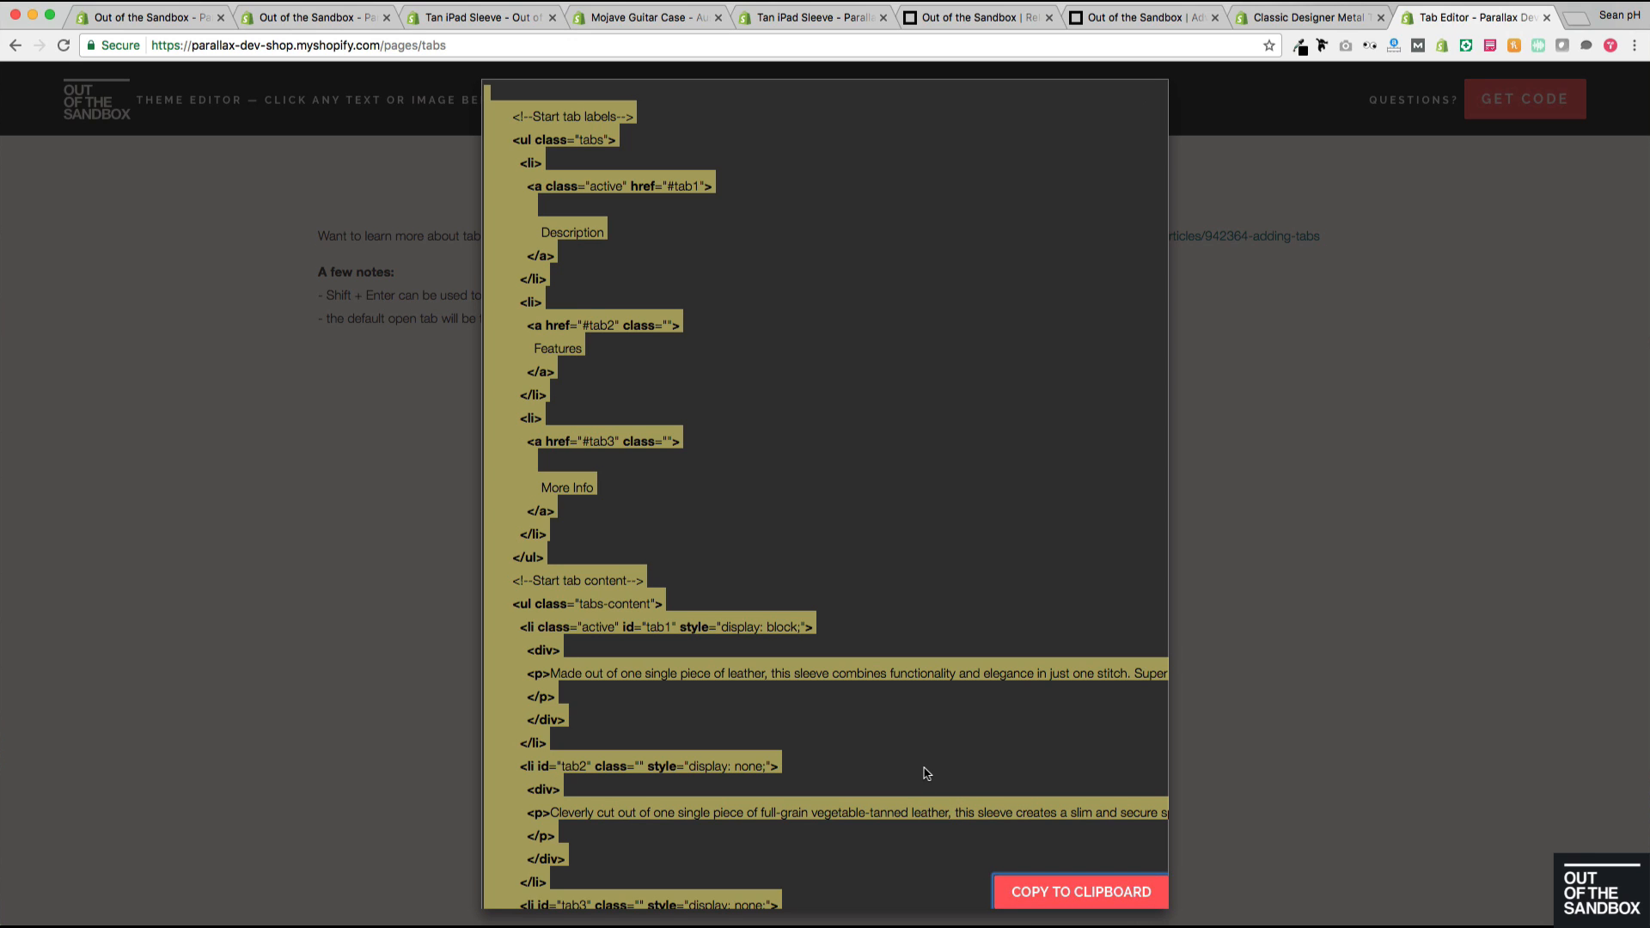
Step: Replace the Tan iPad Sleeve product's description HTML in the Shopify admin with the copied tab code and save the product
click(318, 19)
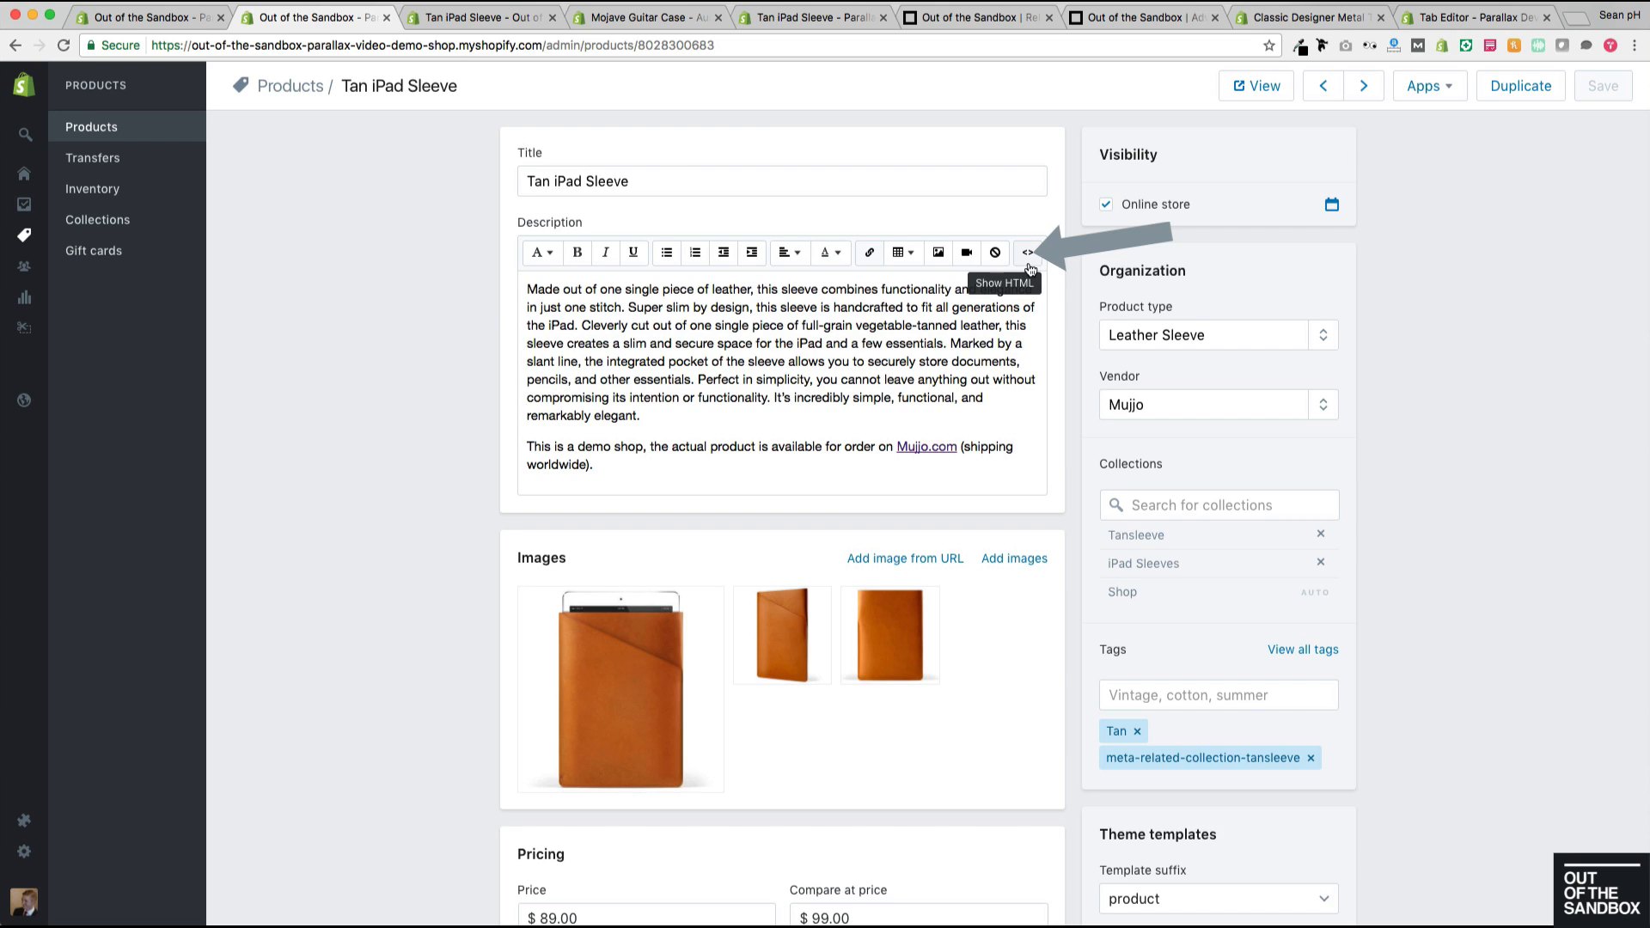
click(1029, 257)
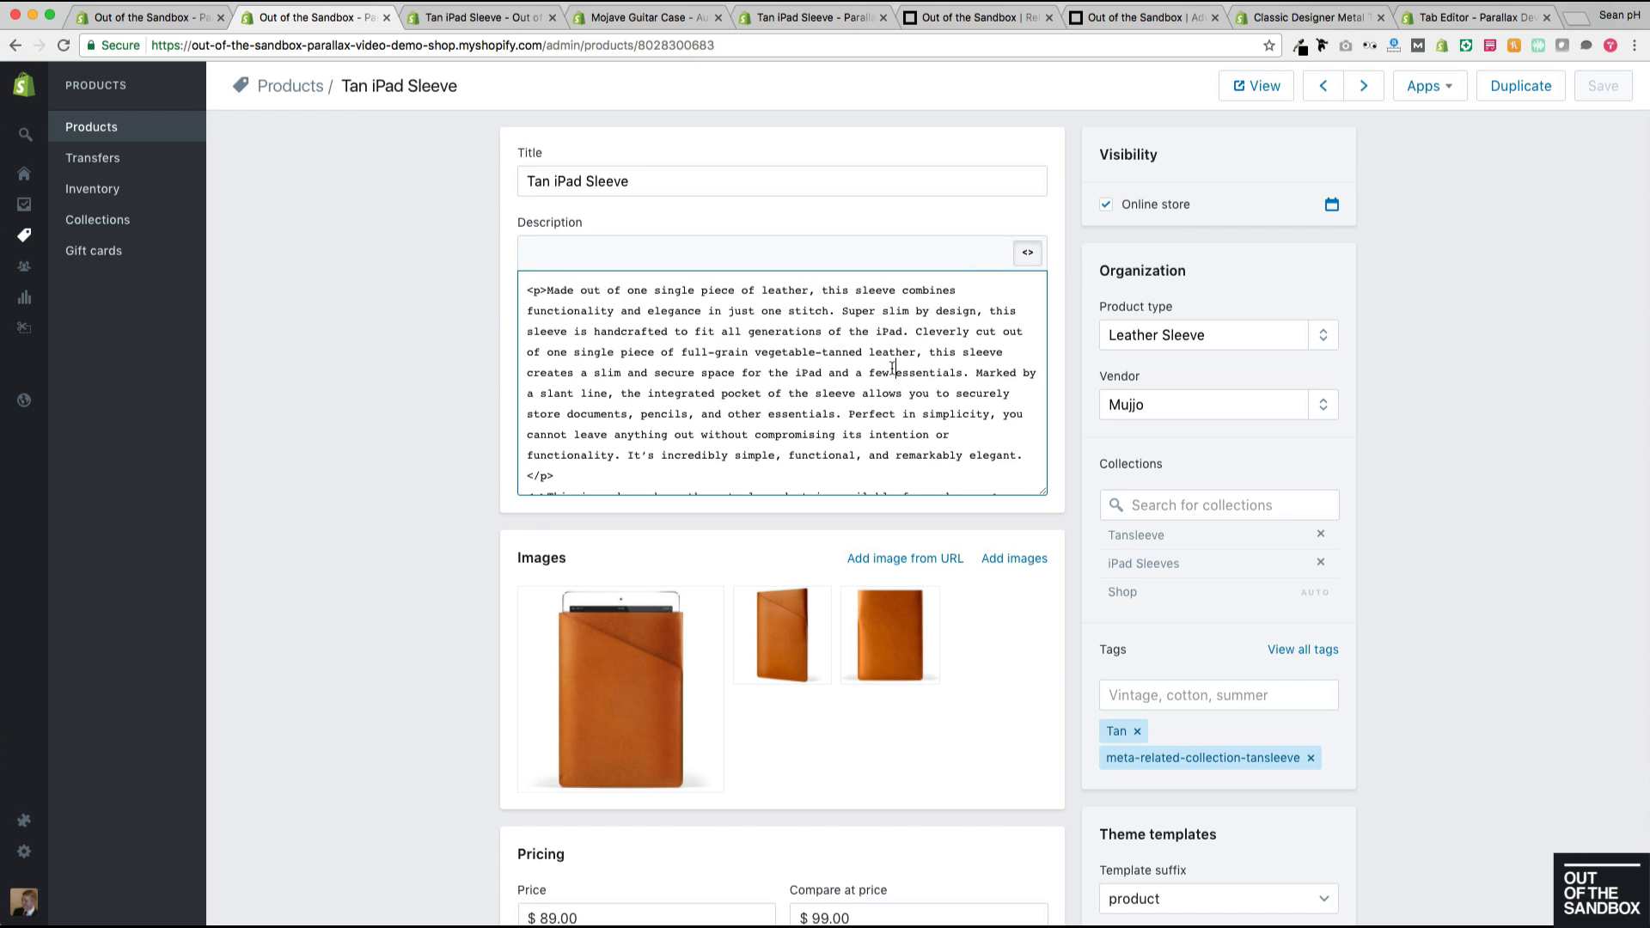
key(super+a)
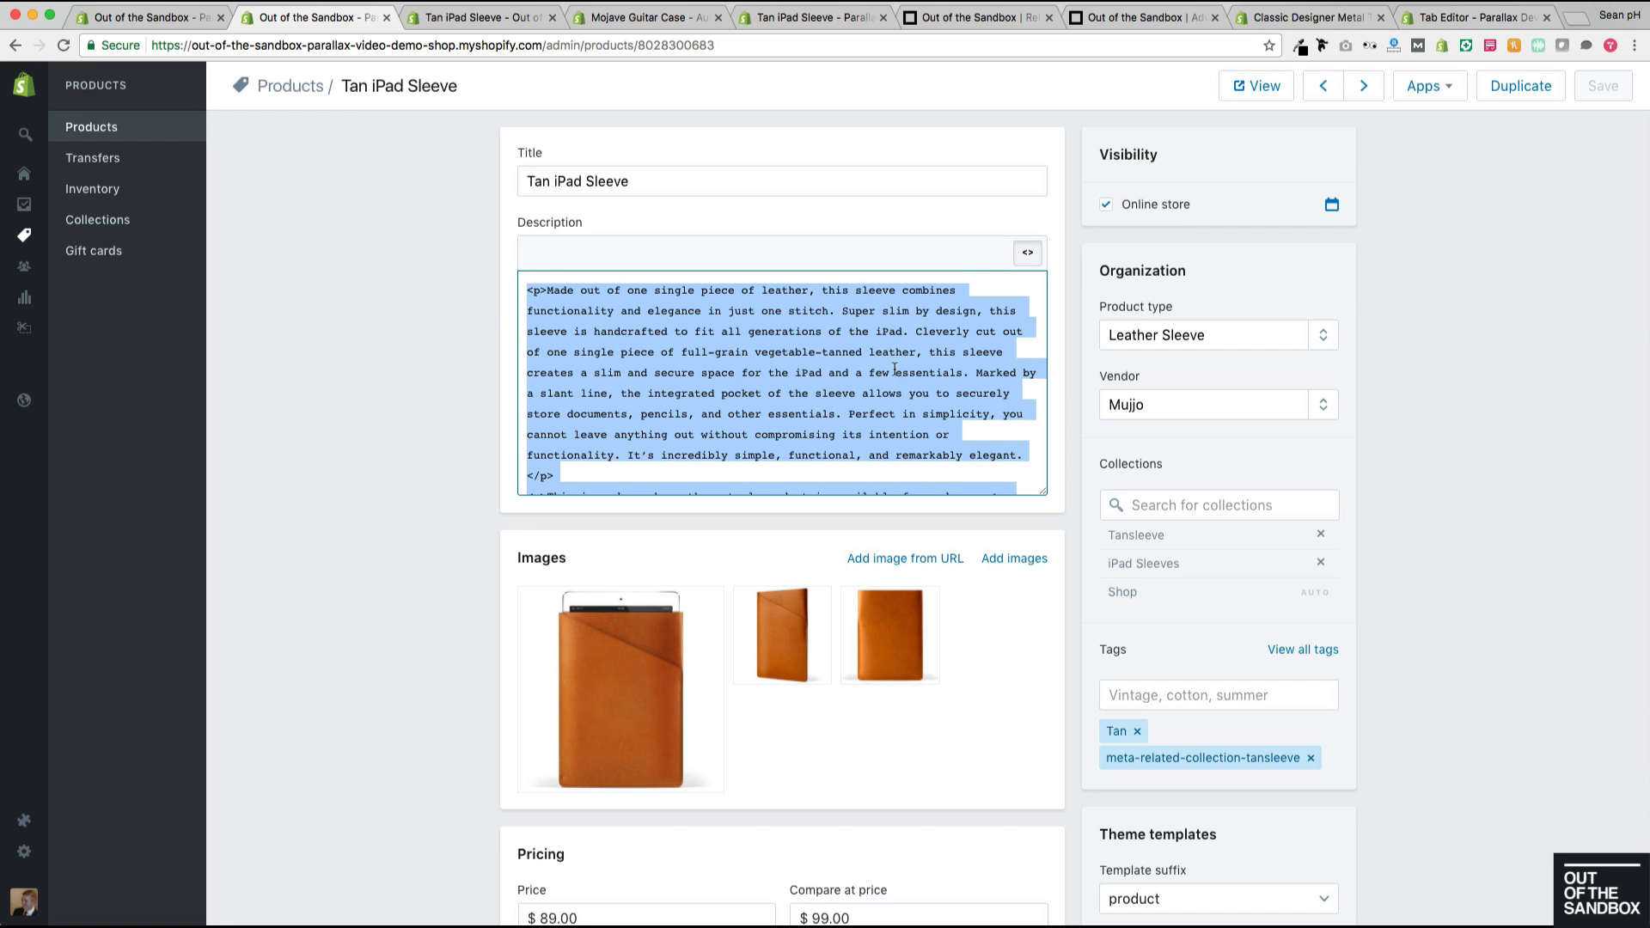
key(BackSpace)
key(super+v)
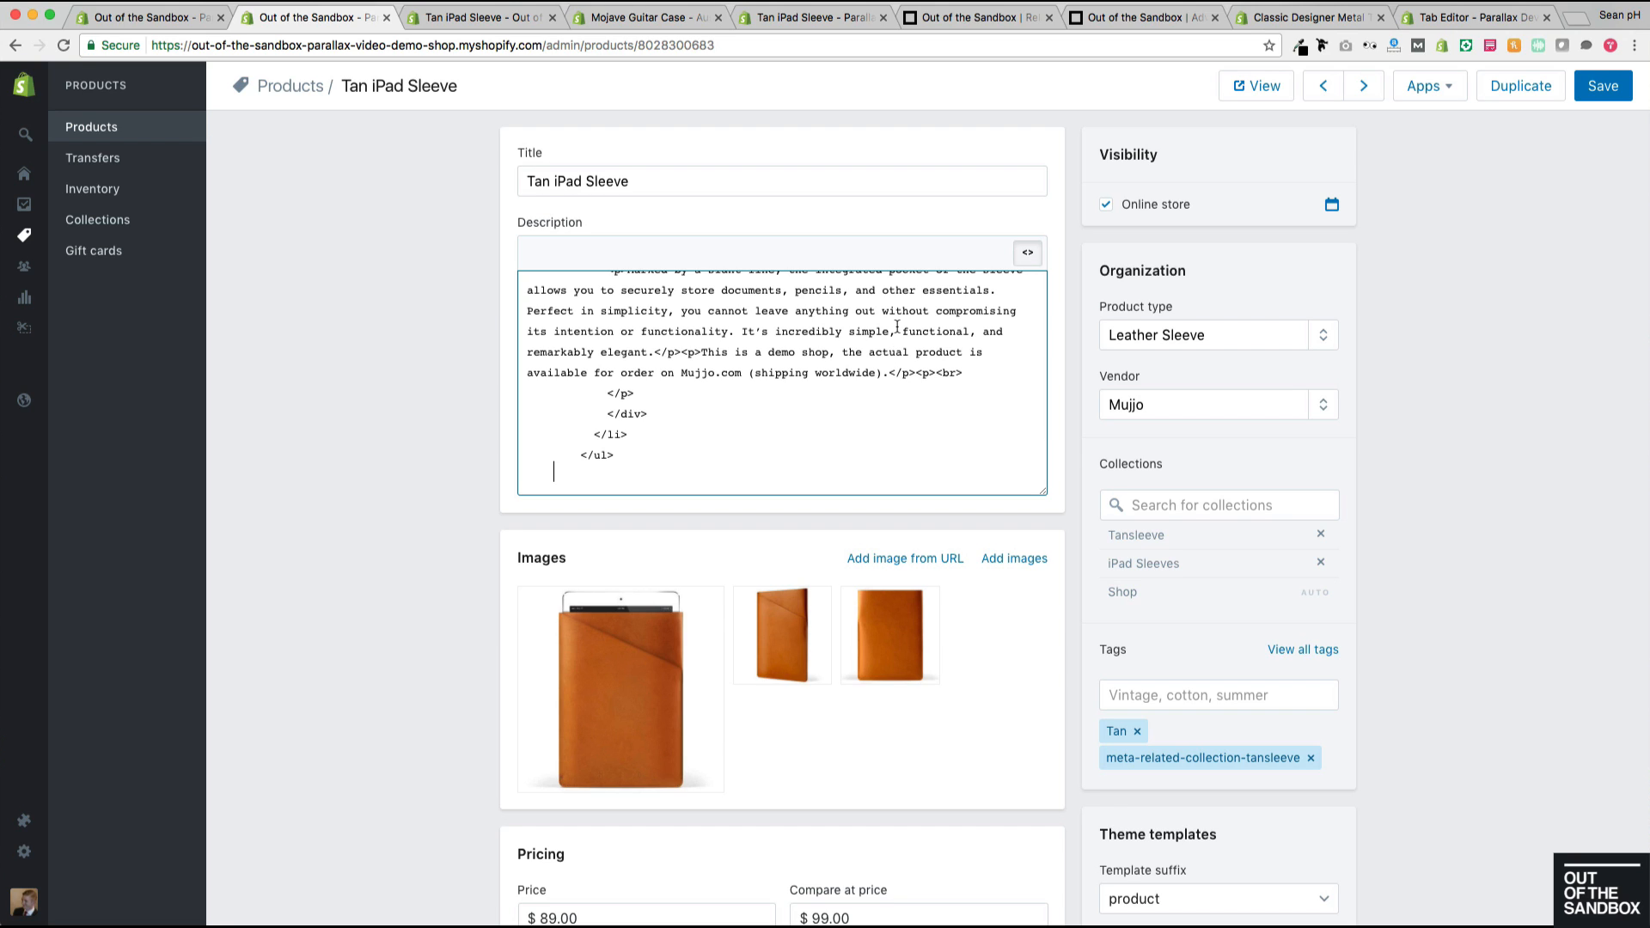
click(1603, 86)
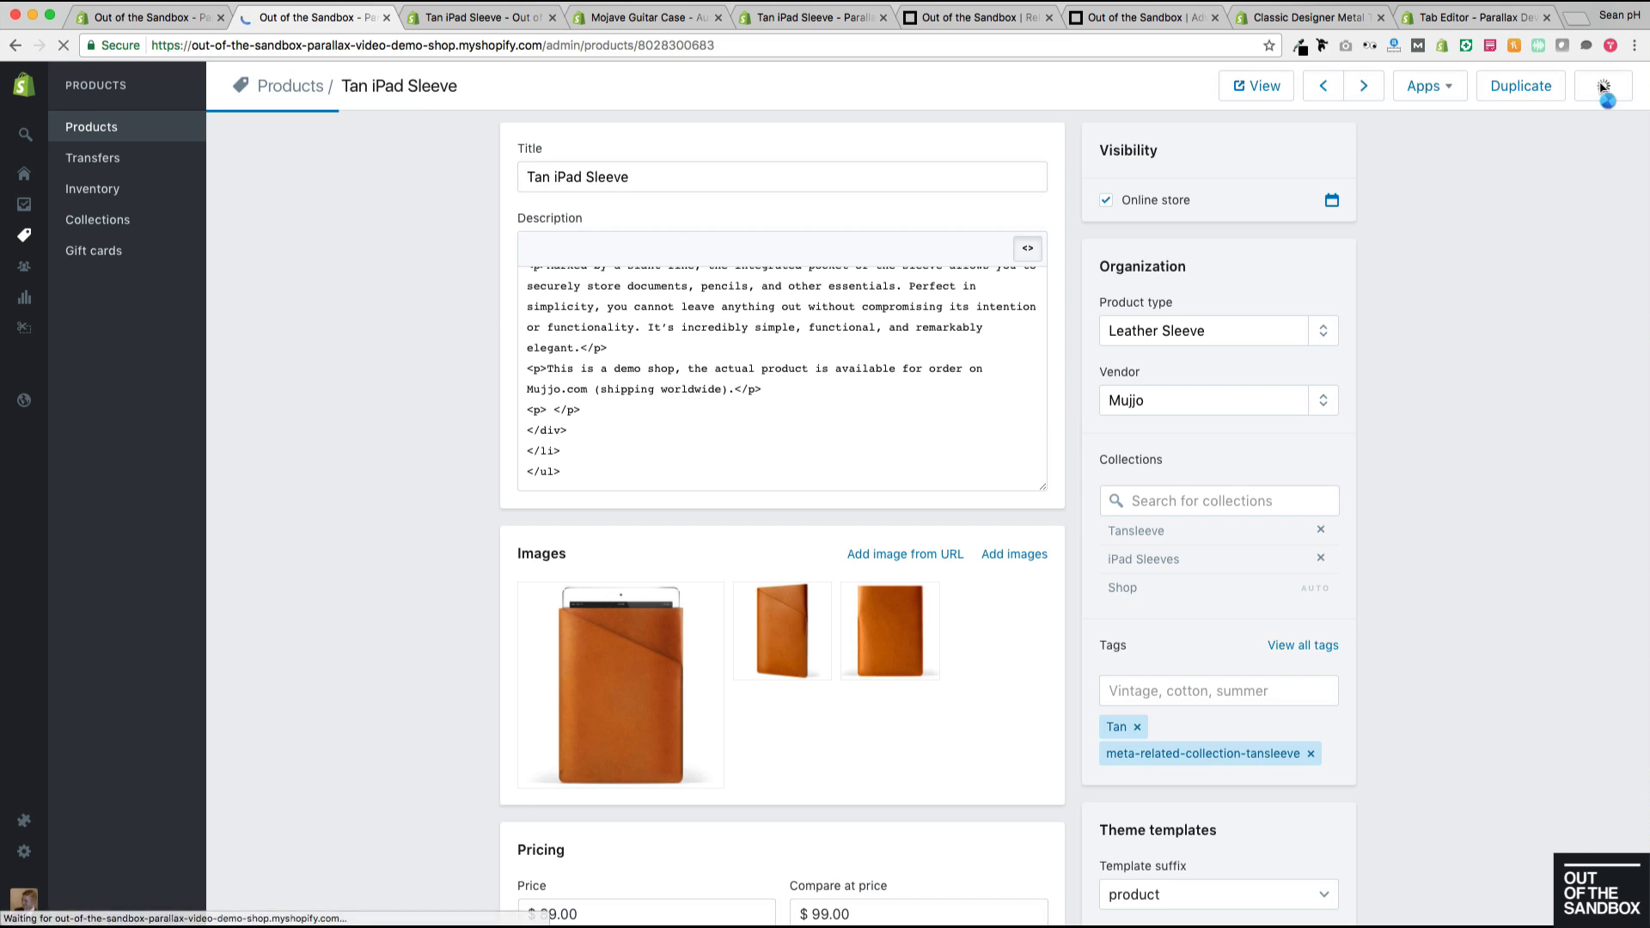
Step: Reload the Tan iPad Sleeve storefront page and look through its Description, Features and More Info tabs and the related items
click(482, 17)
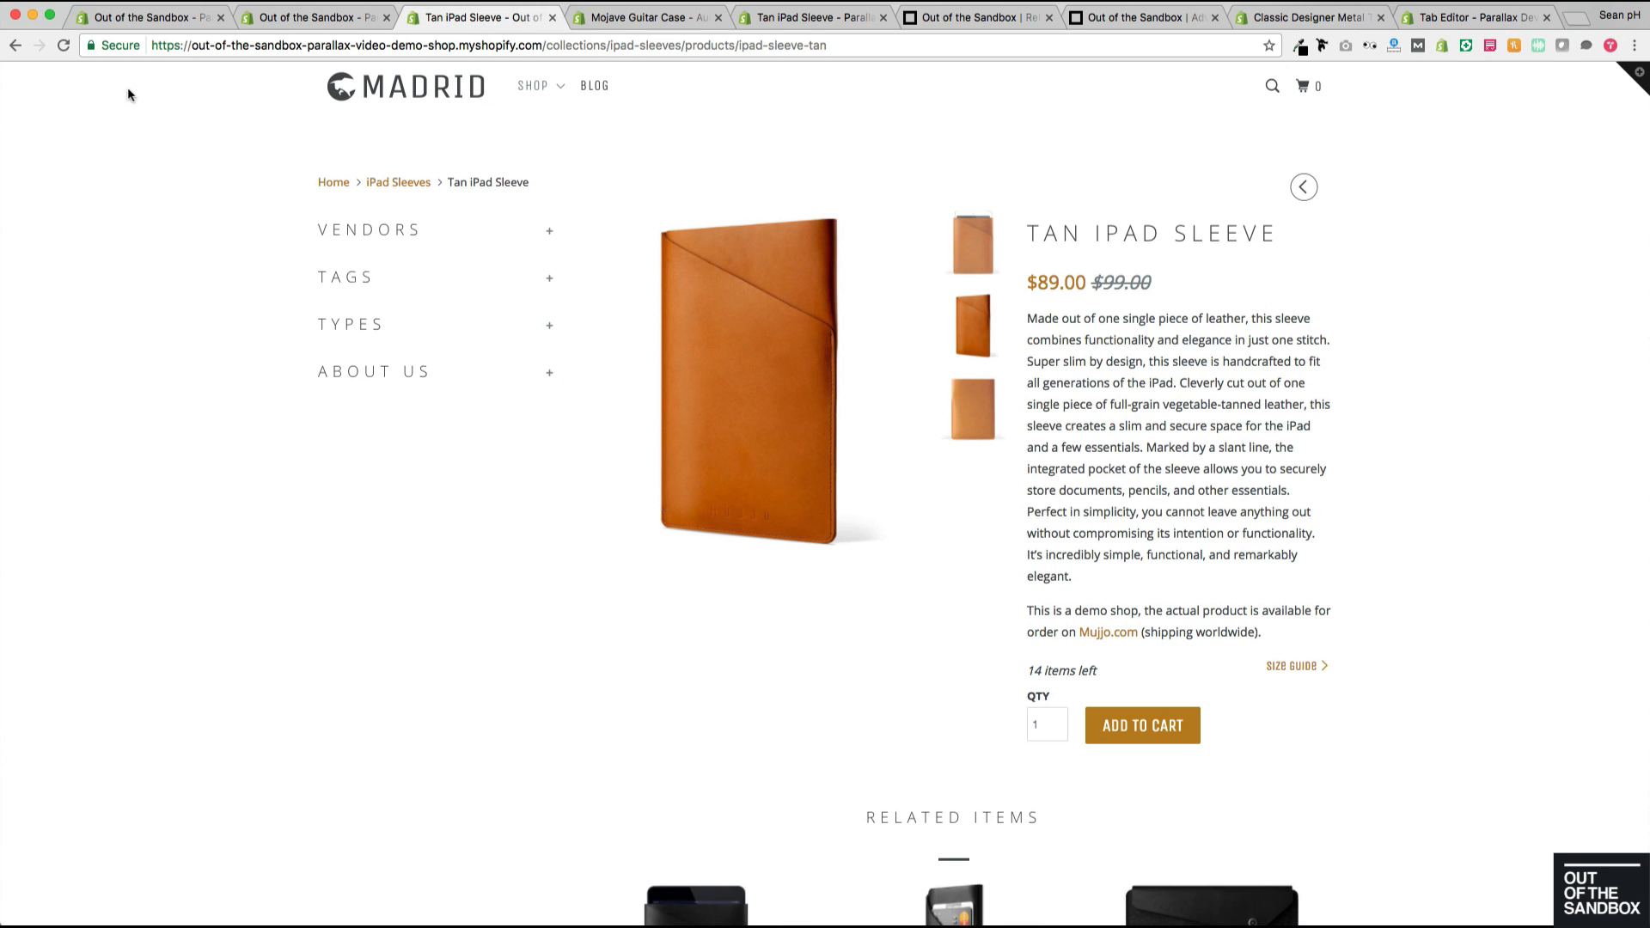
click(63, 45)
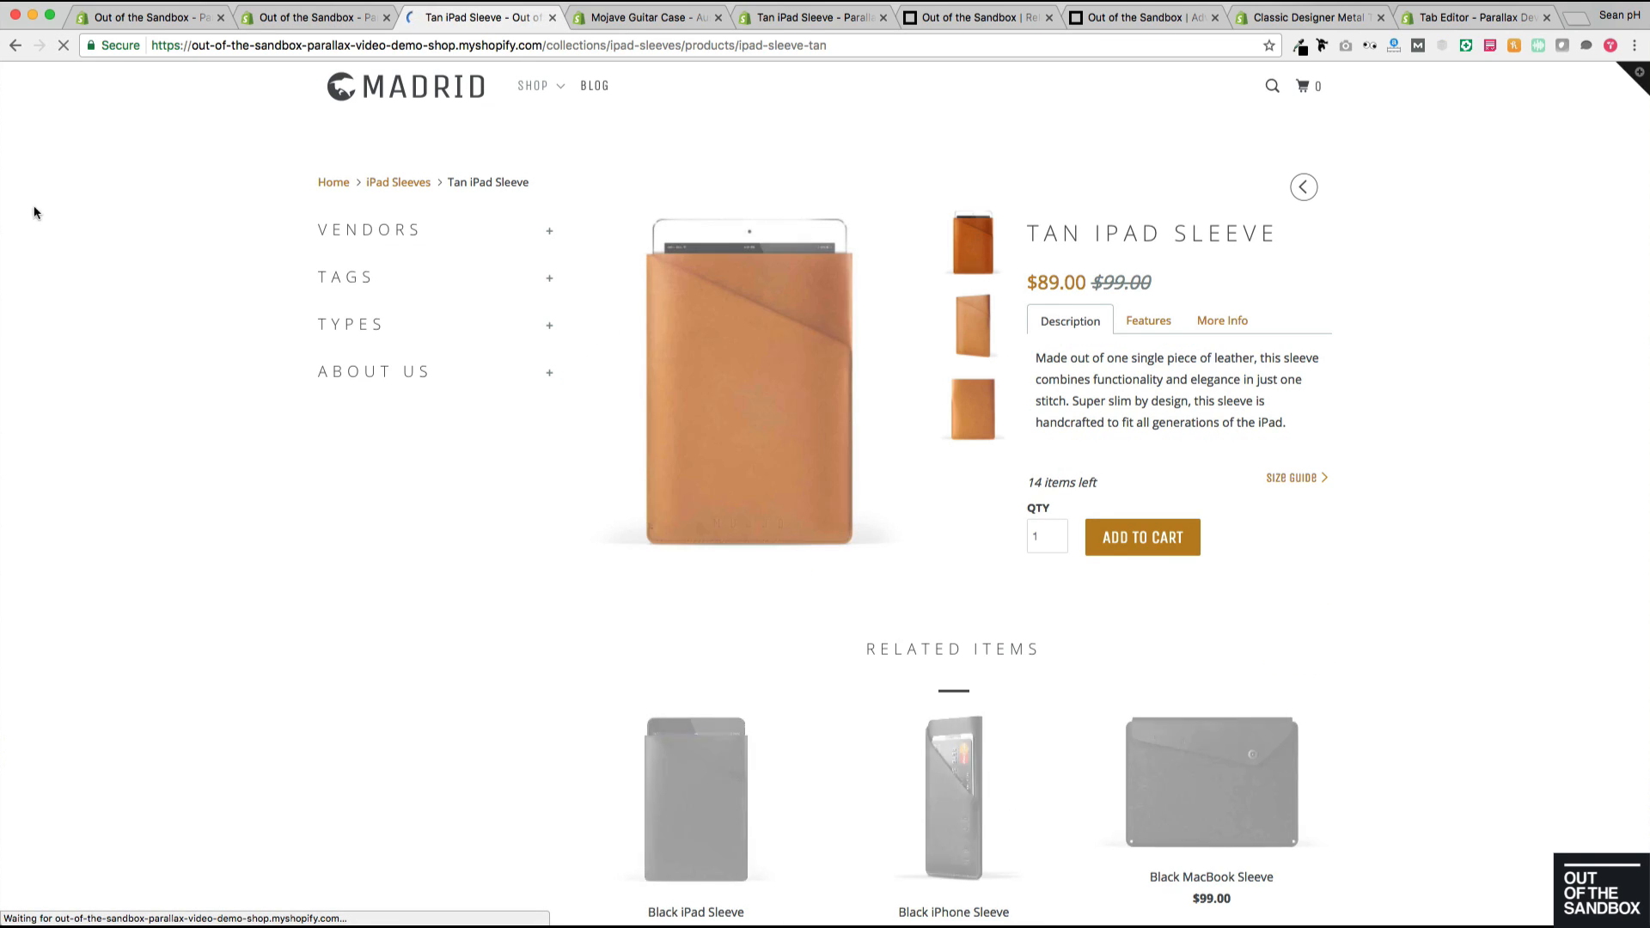
click(1149, 320)
click(1227, 331)
click(1148, 322)
click(1075, 323)
click(1225, 324)
click(1149, 324)
click(1070, 323)
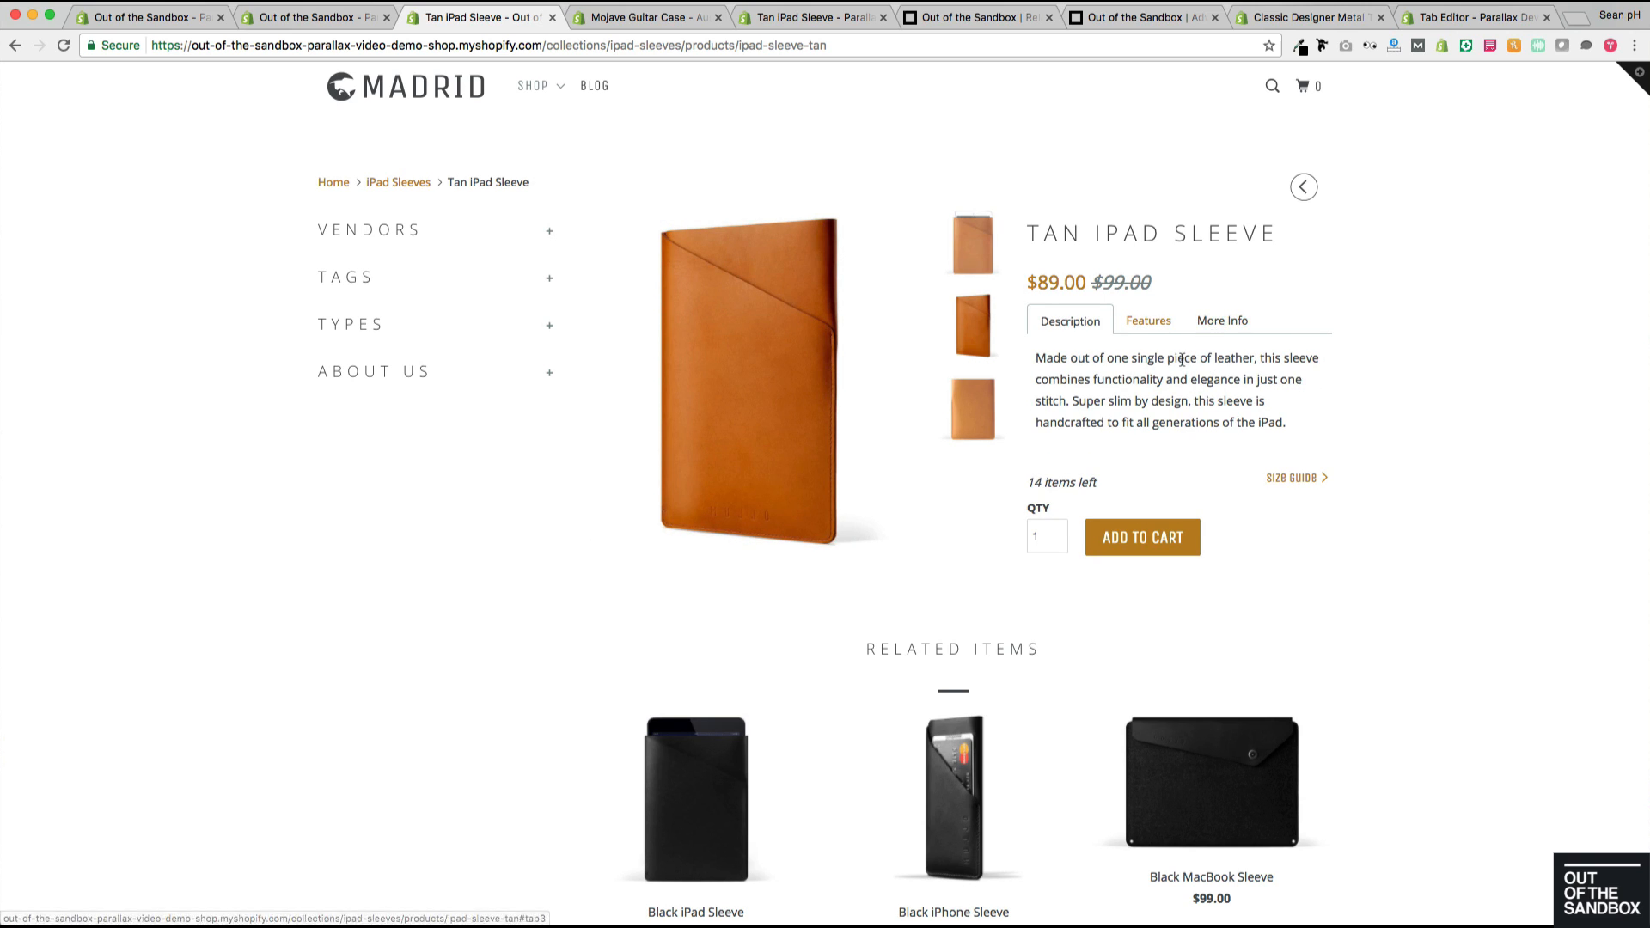
scroll(1511, 294, down, 2)
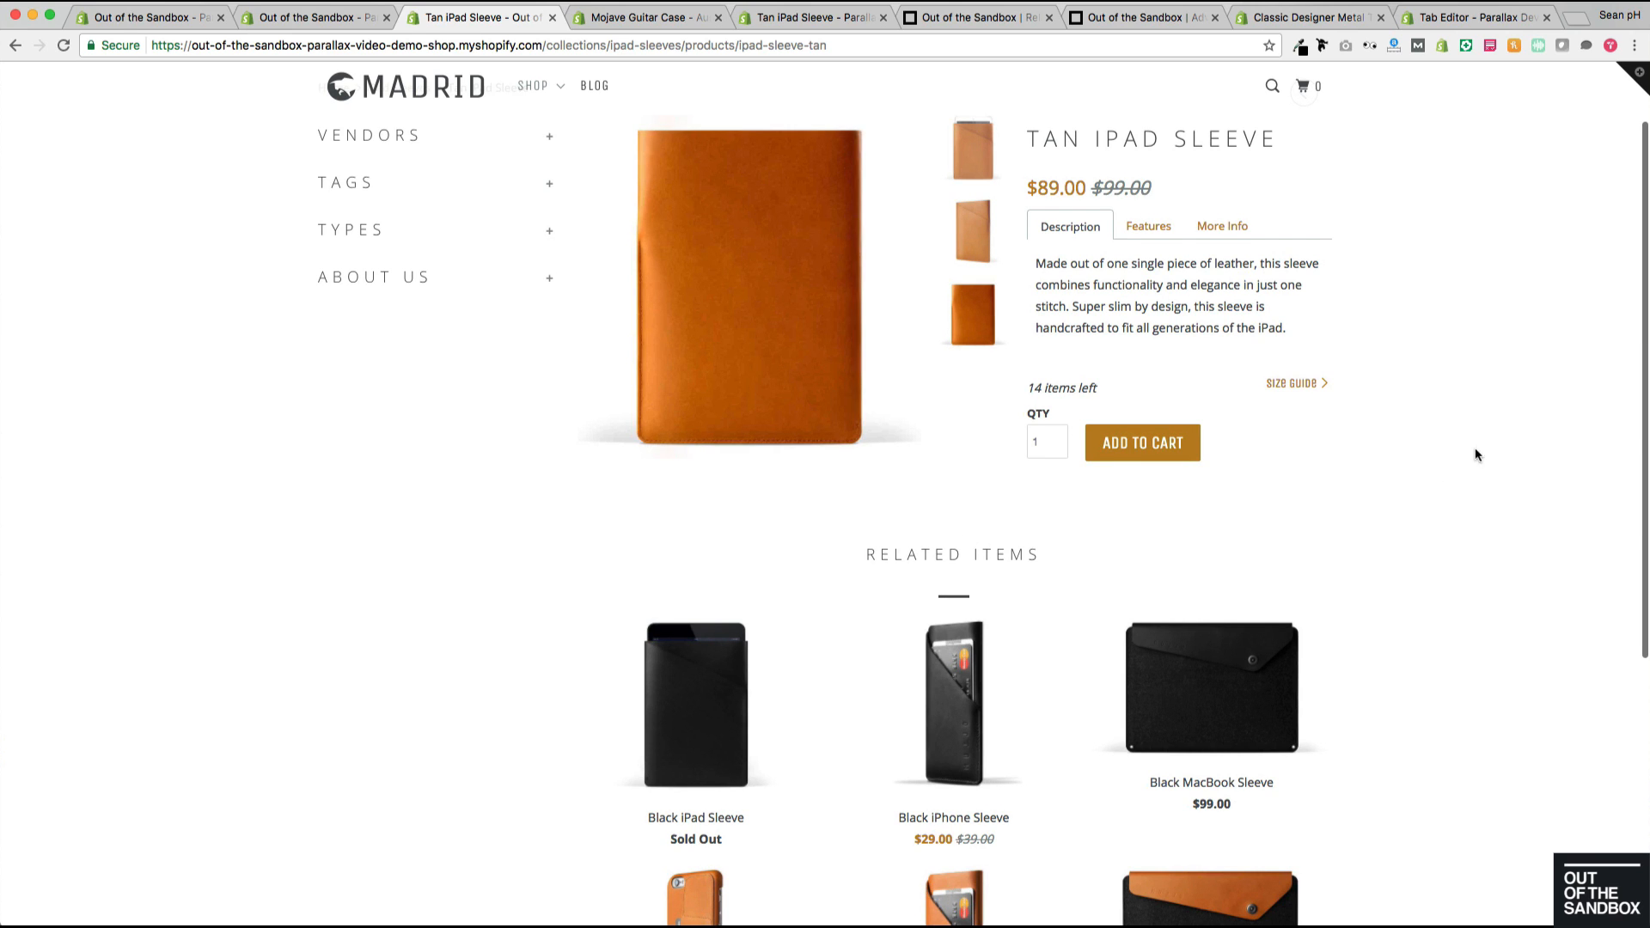
scroll(1492, 368, up, 2)
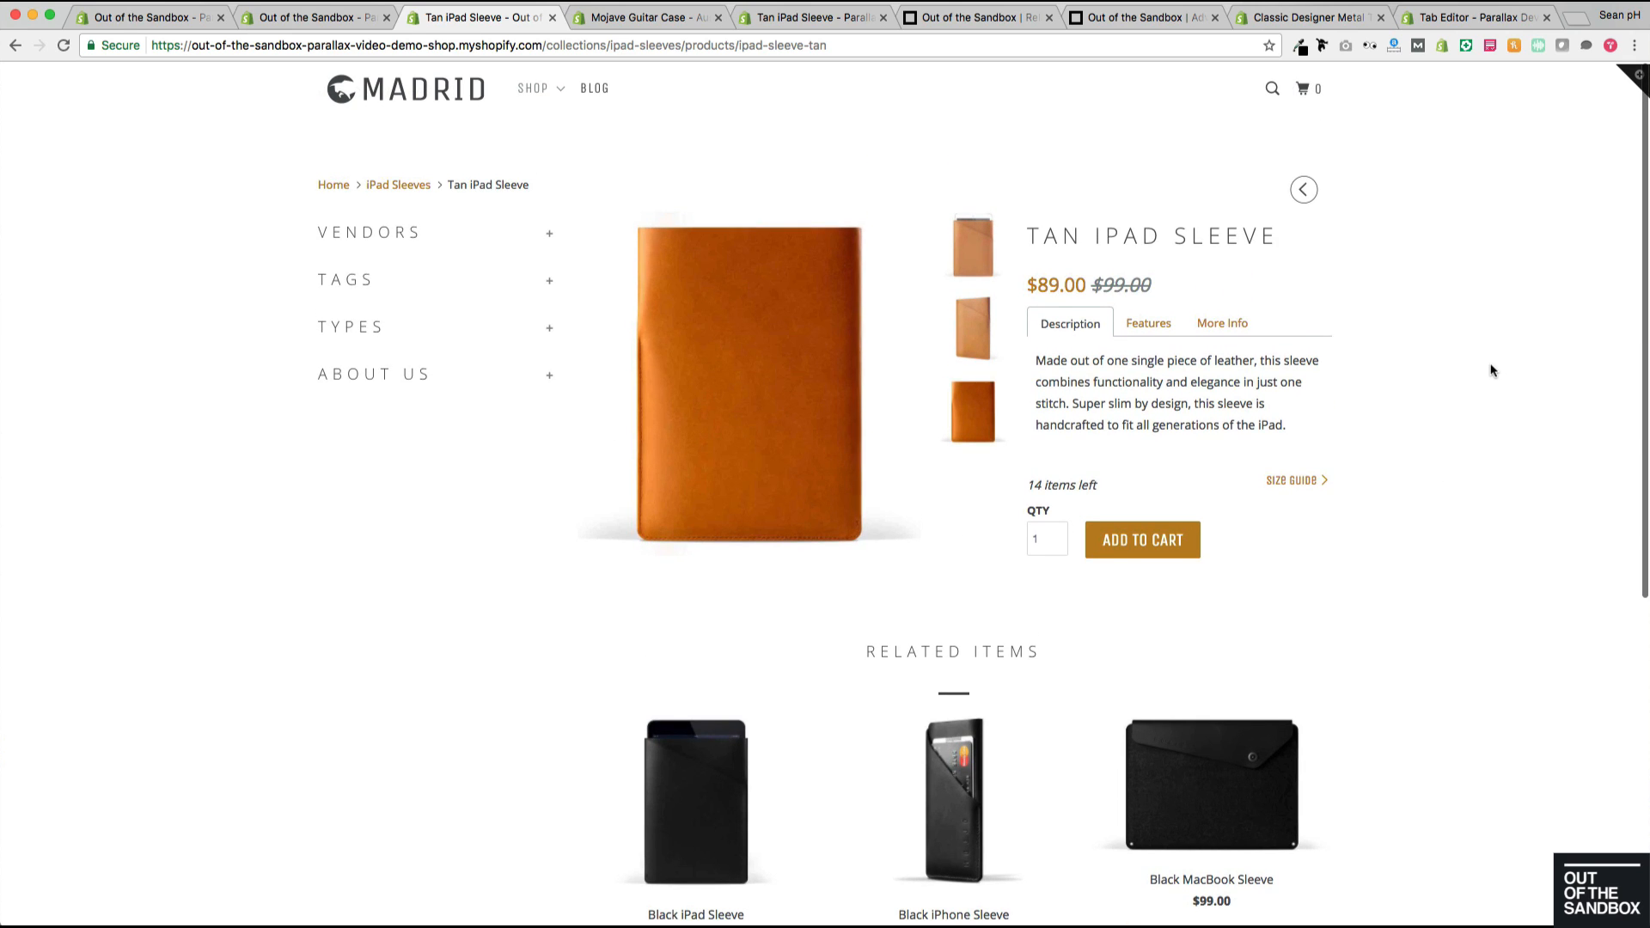
Step: Set the Tan iPad Sleeve product's template suffix to product.description-bottom and save the product
click(288, 17)
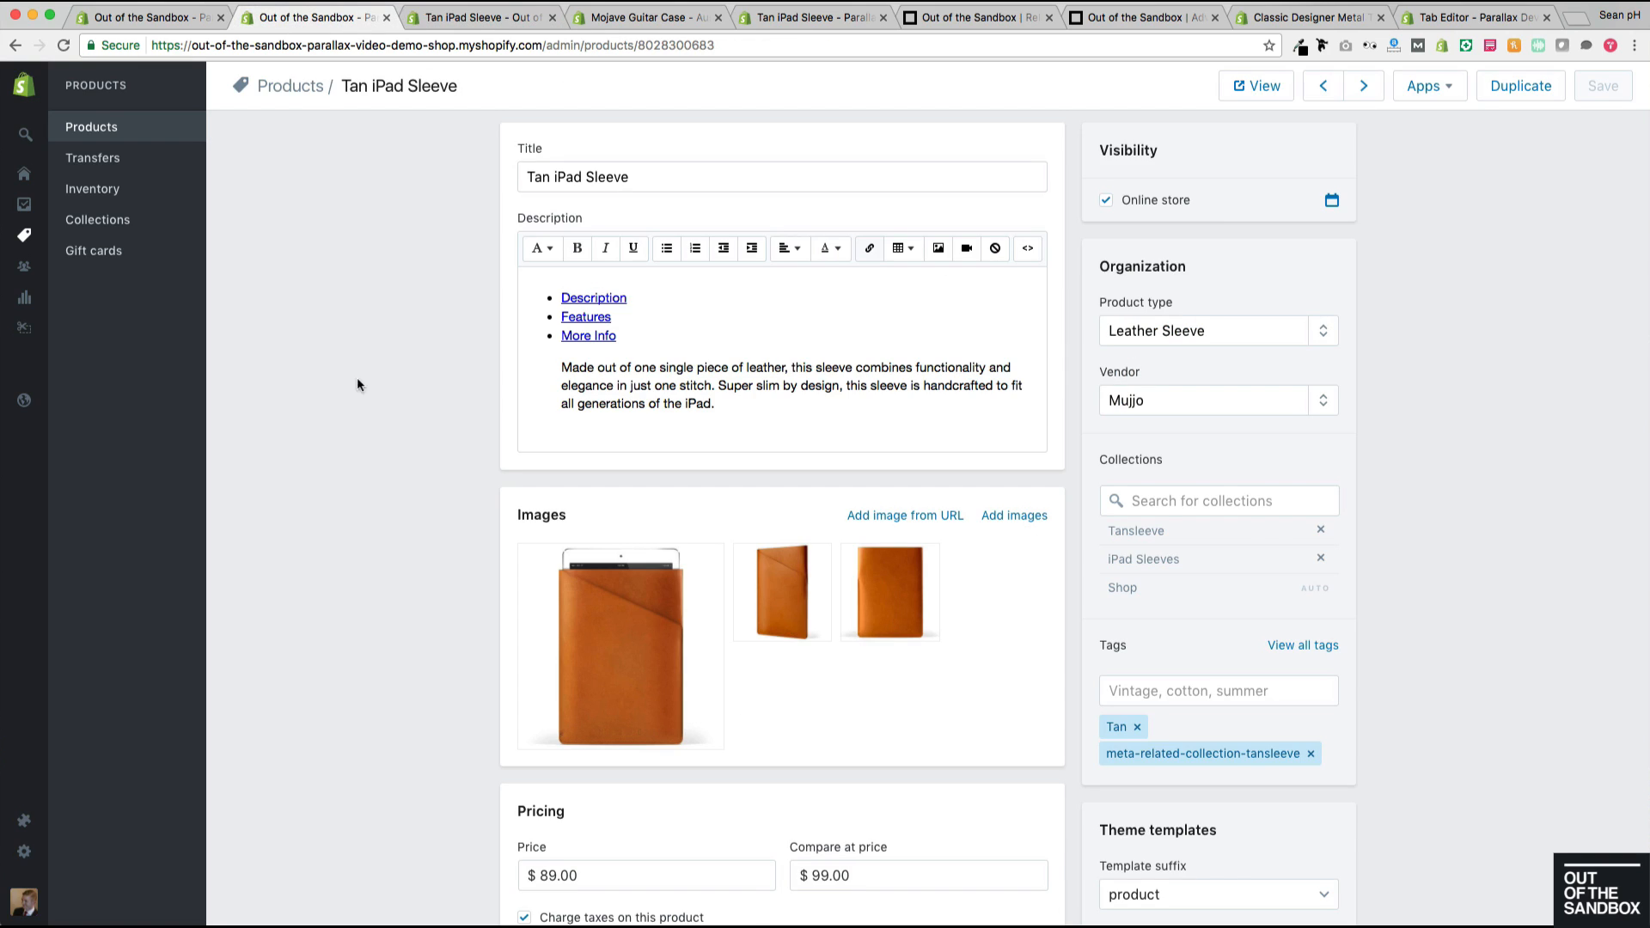
scroll(364, 305, down, 4)
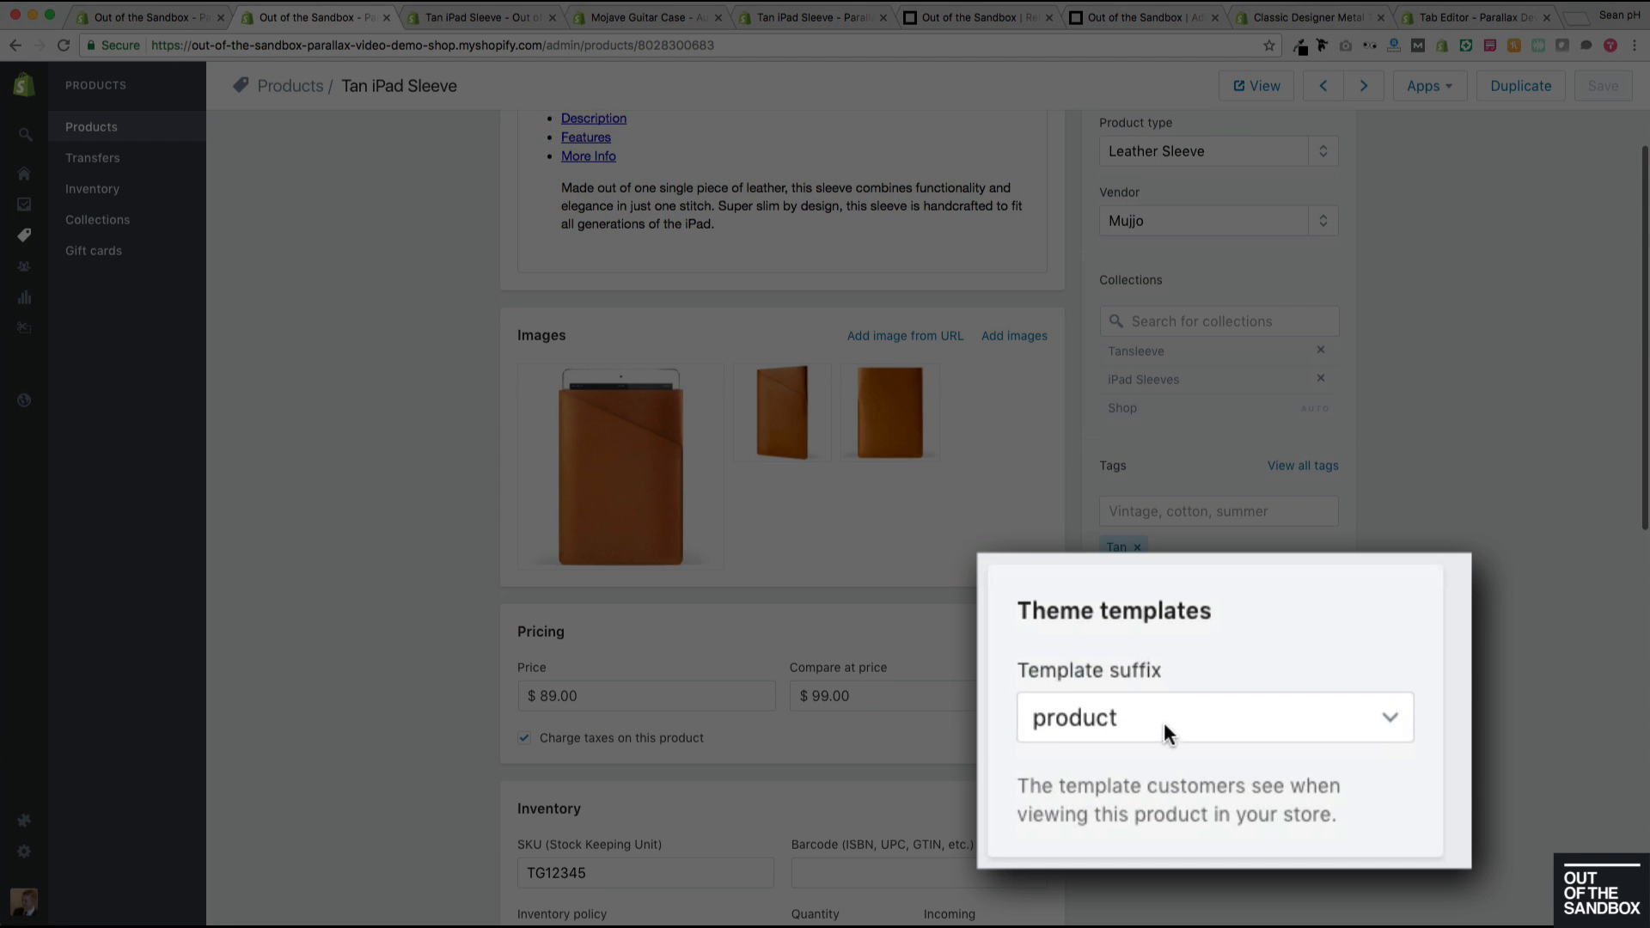
click(1171, 722)
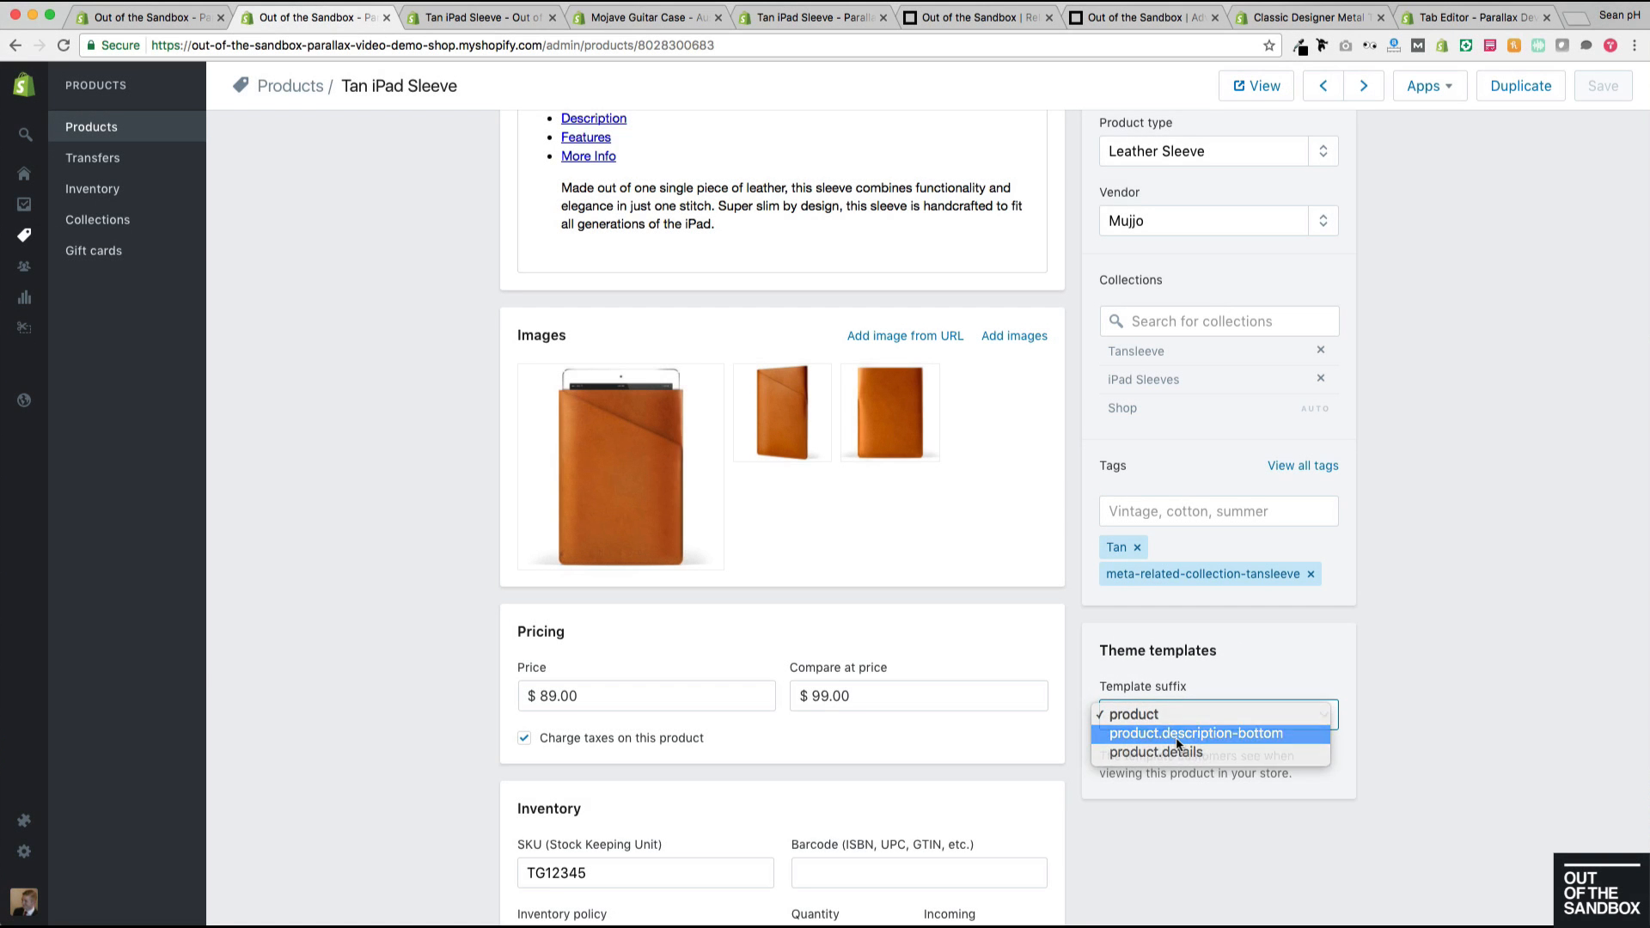
click(1175, 732)
click(1585, 84)
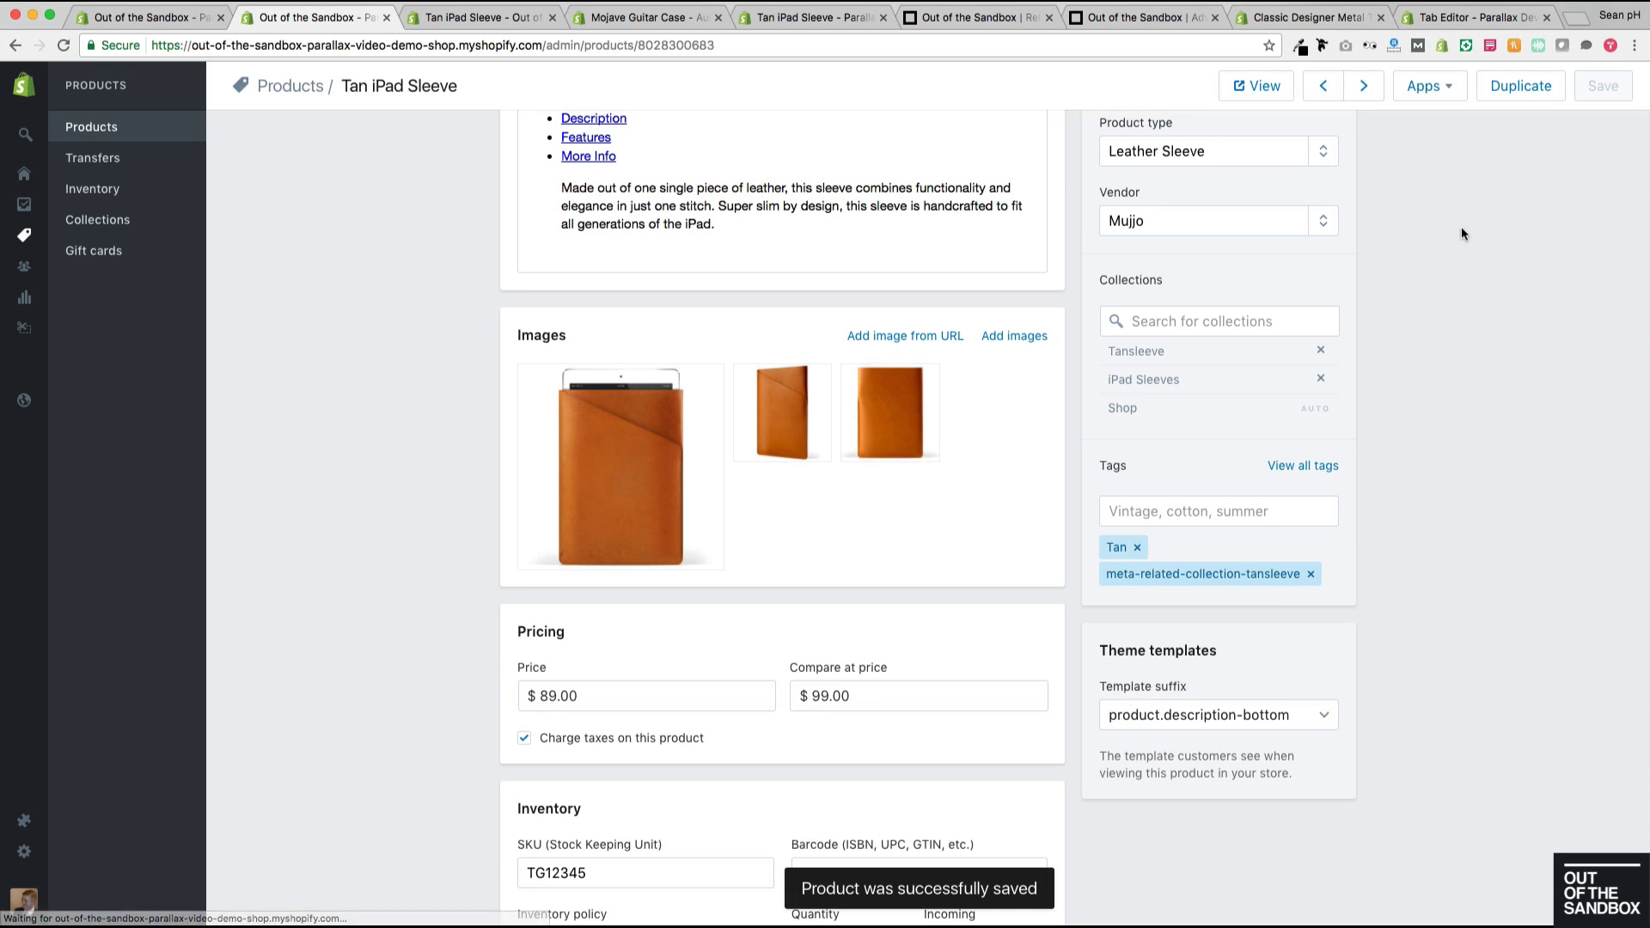
Step: Reload the Tan iPad Sleeve storefront page and view where the description tabs sit with the new template
click(481, 17)
click(63, 44)
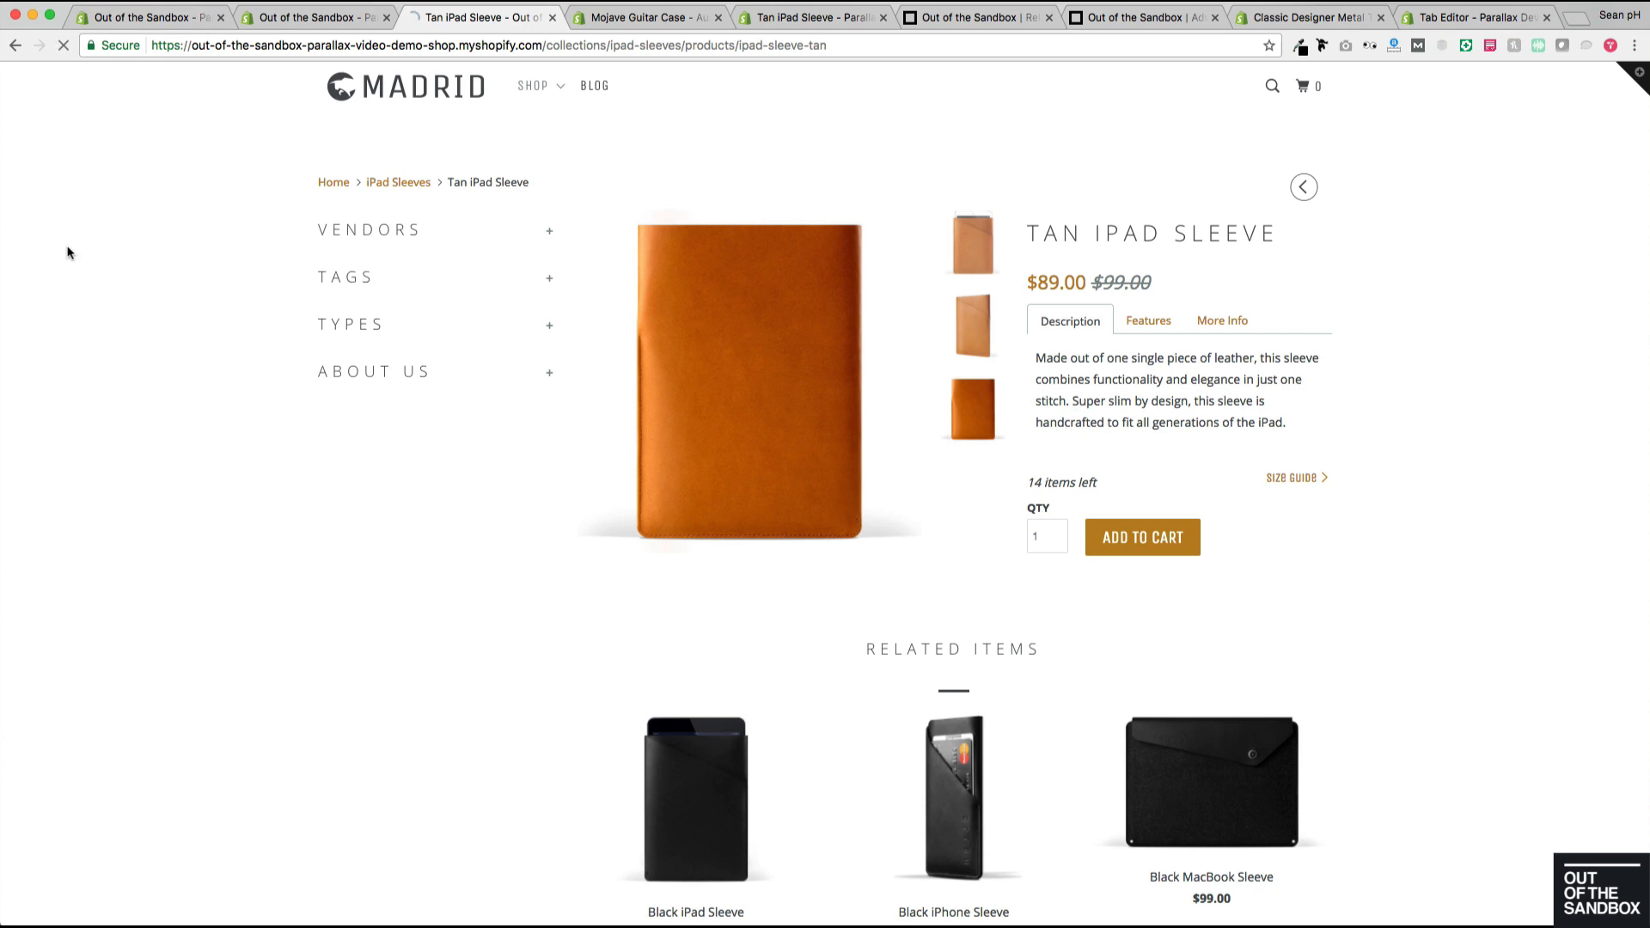
scroll(74, 100, down, 5)
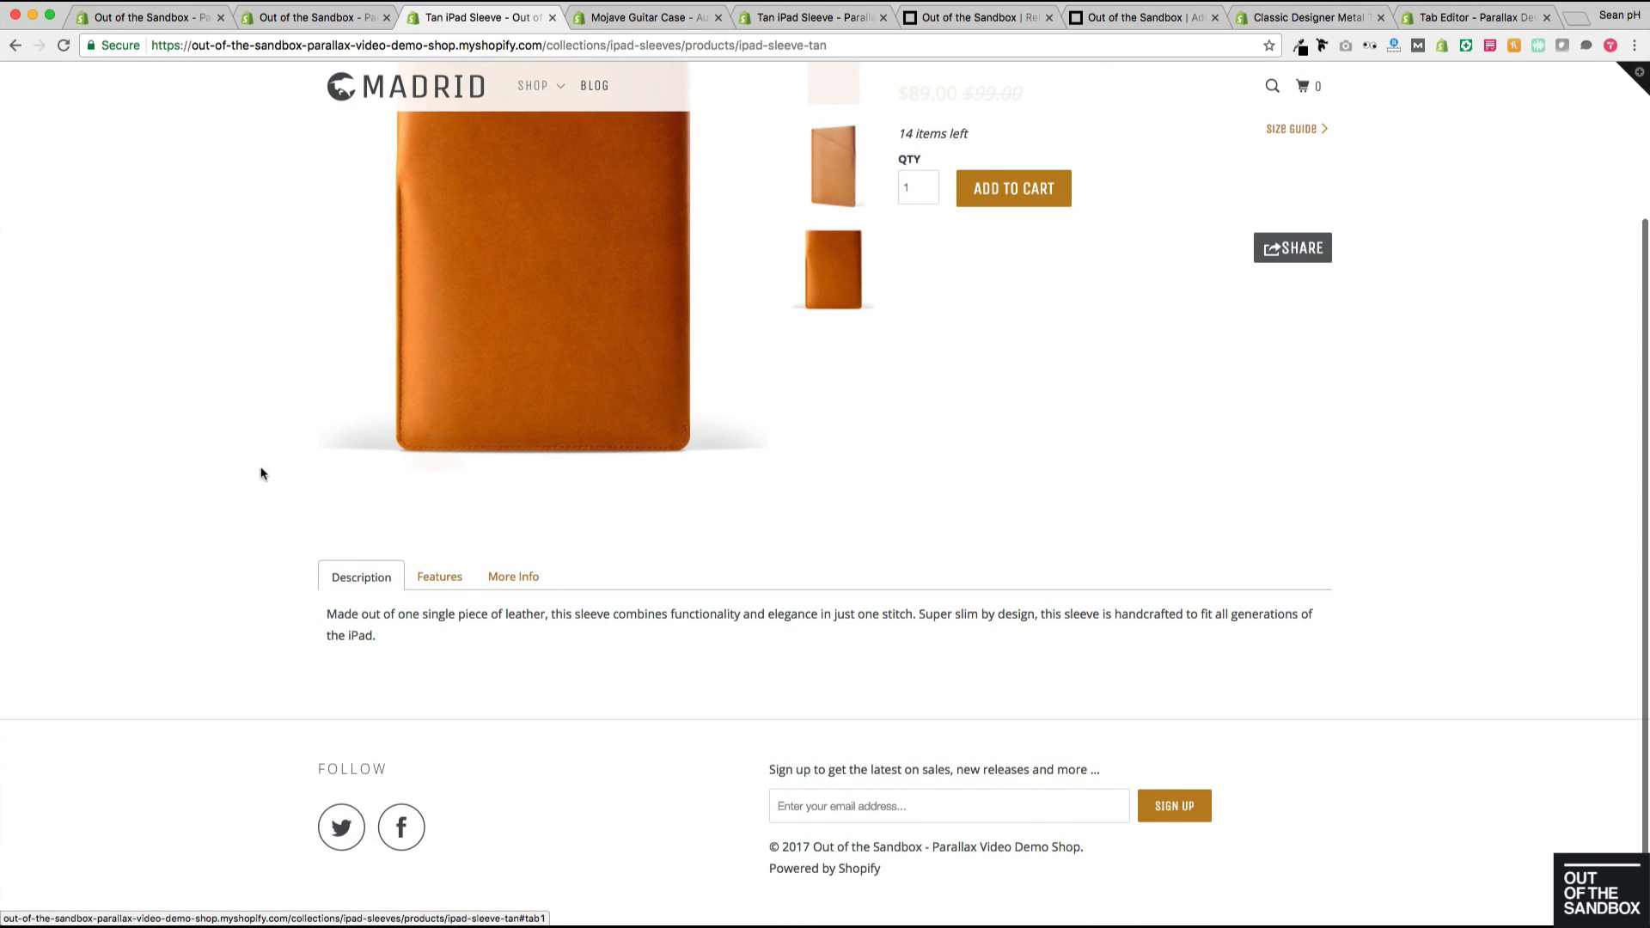
scroll(161, 445, up, 3)
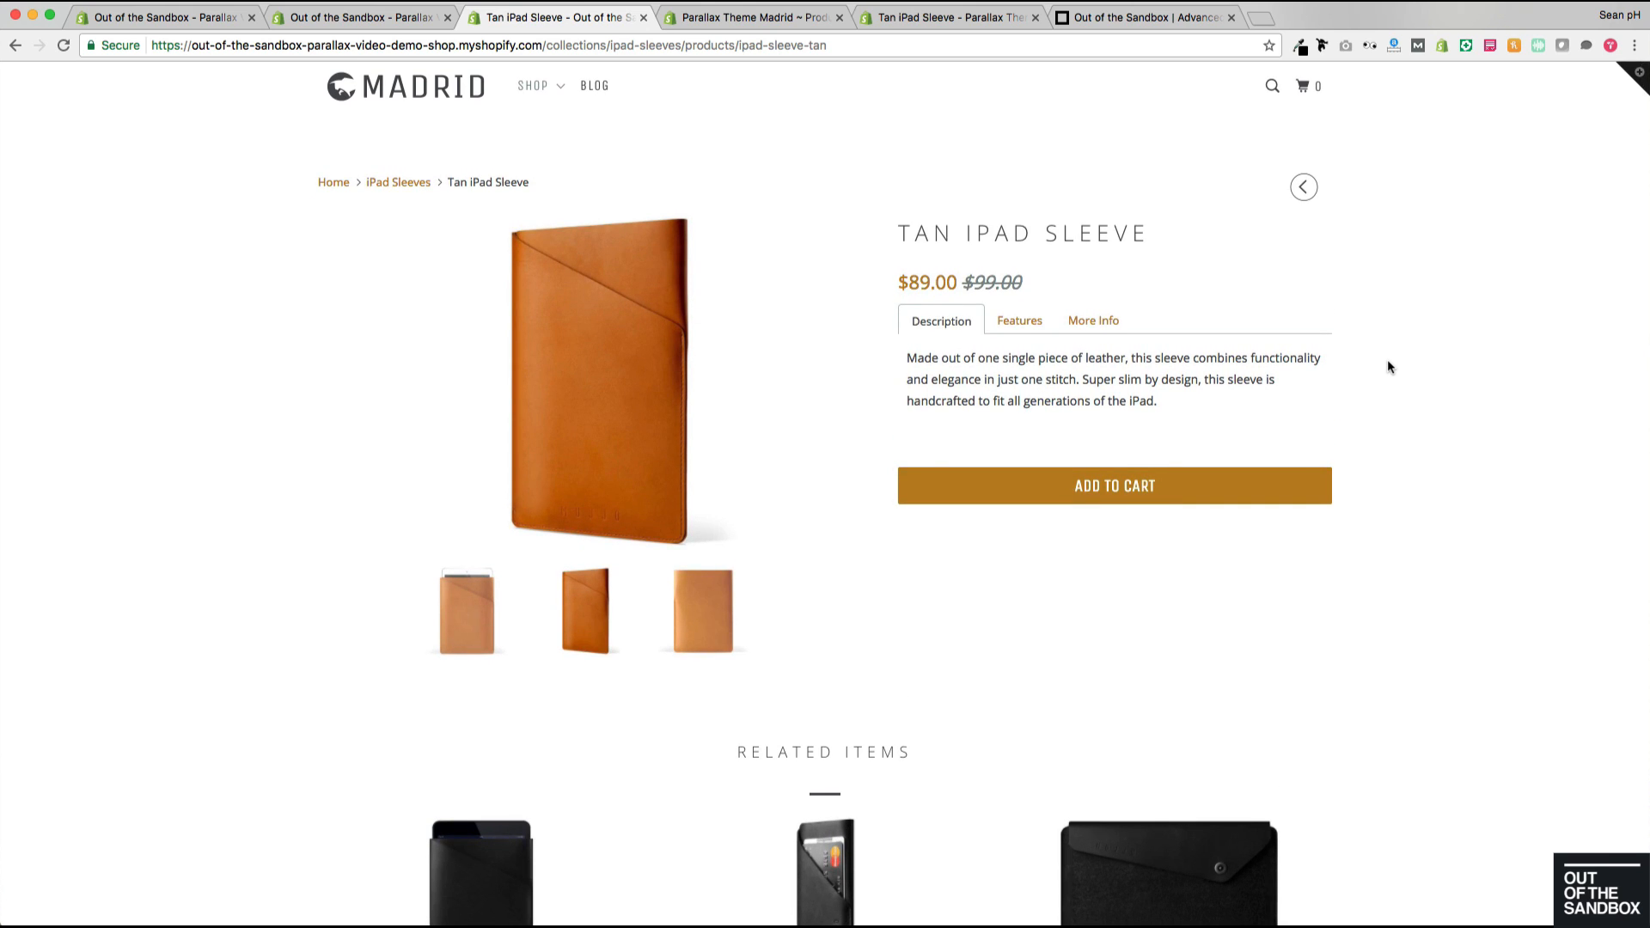
Step: View the Features, More Info and Description tabs on the Tan iPad Sleeve page without a sidebar, and look over its related items
click(1019, 322)
click(1093, 322)
click(948, 326)
scroll(1436, 331, down, 5)
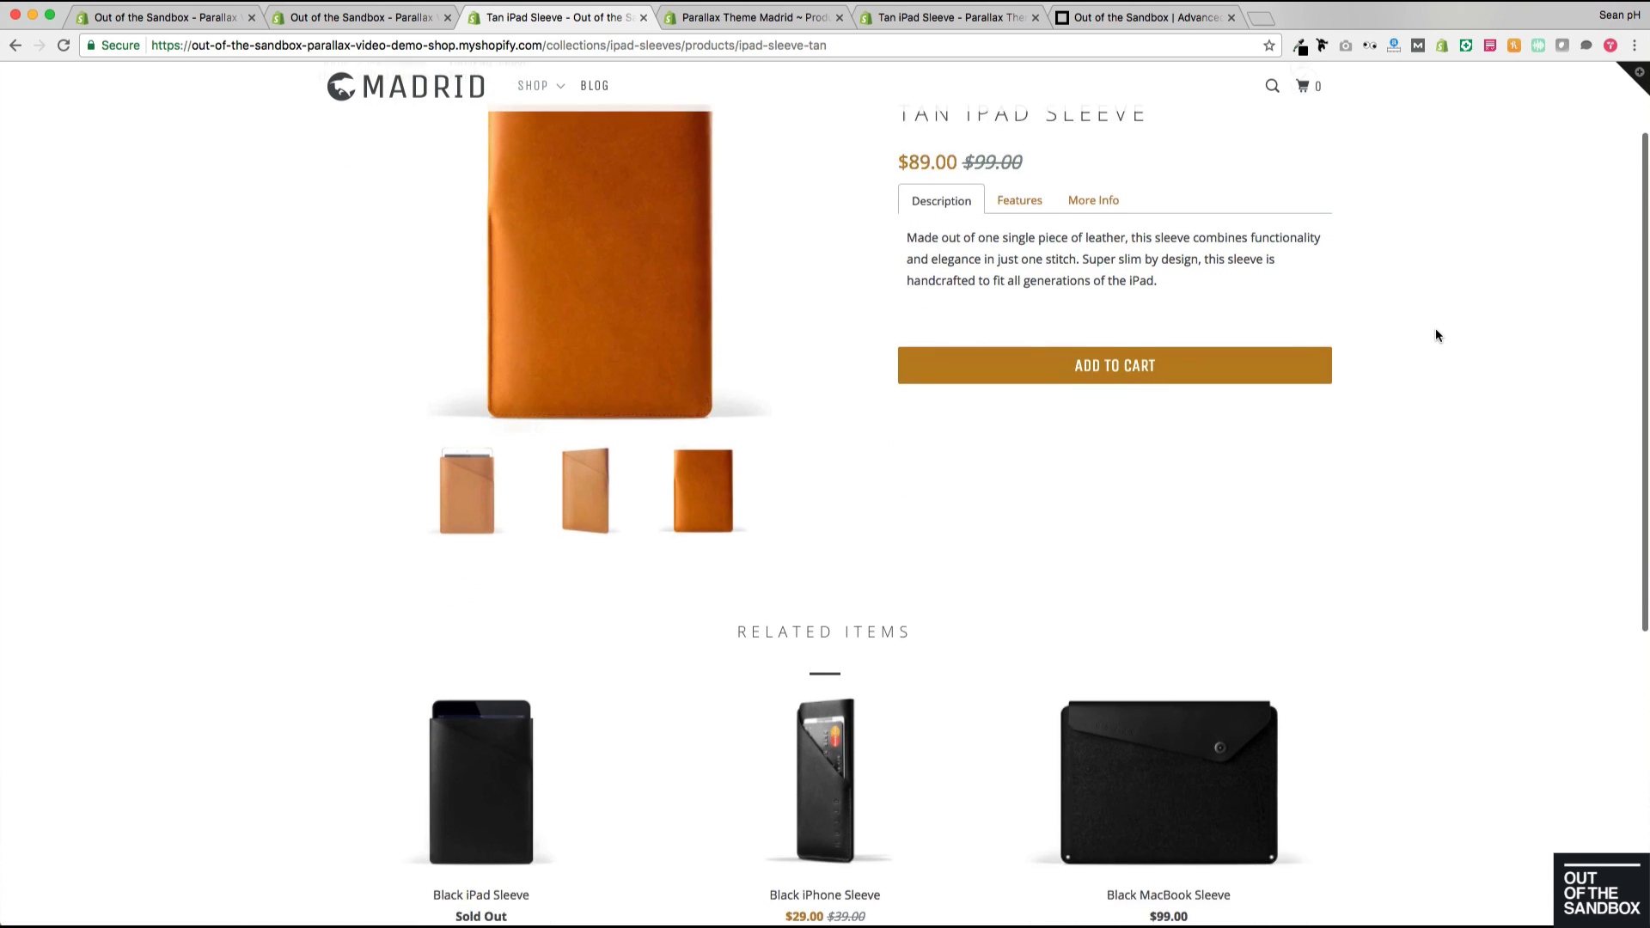
scroll(1435, 335, down, 3)
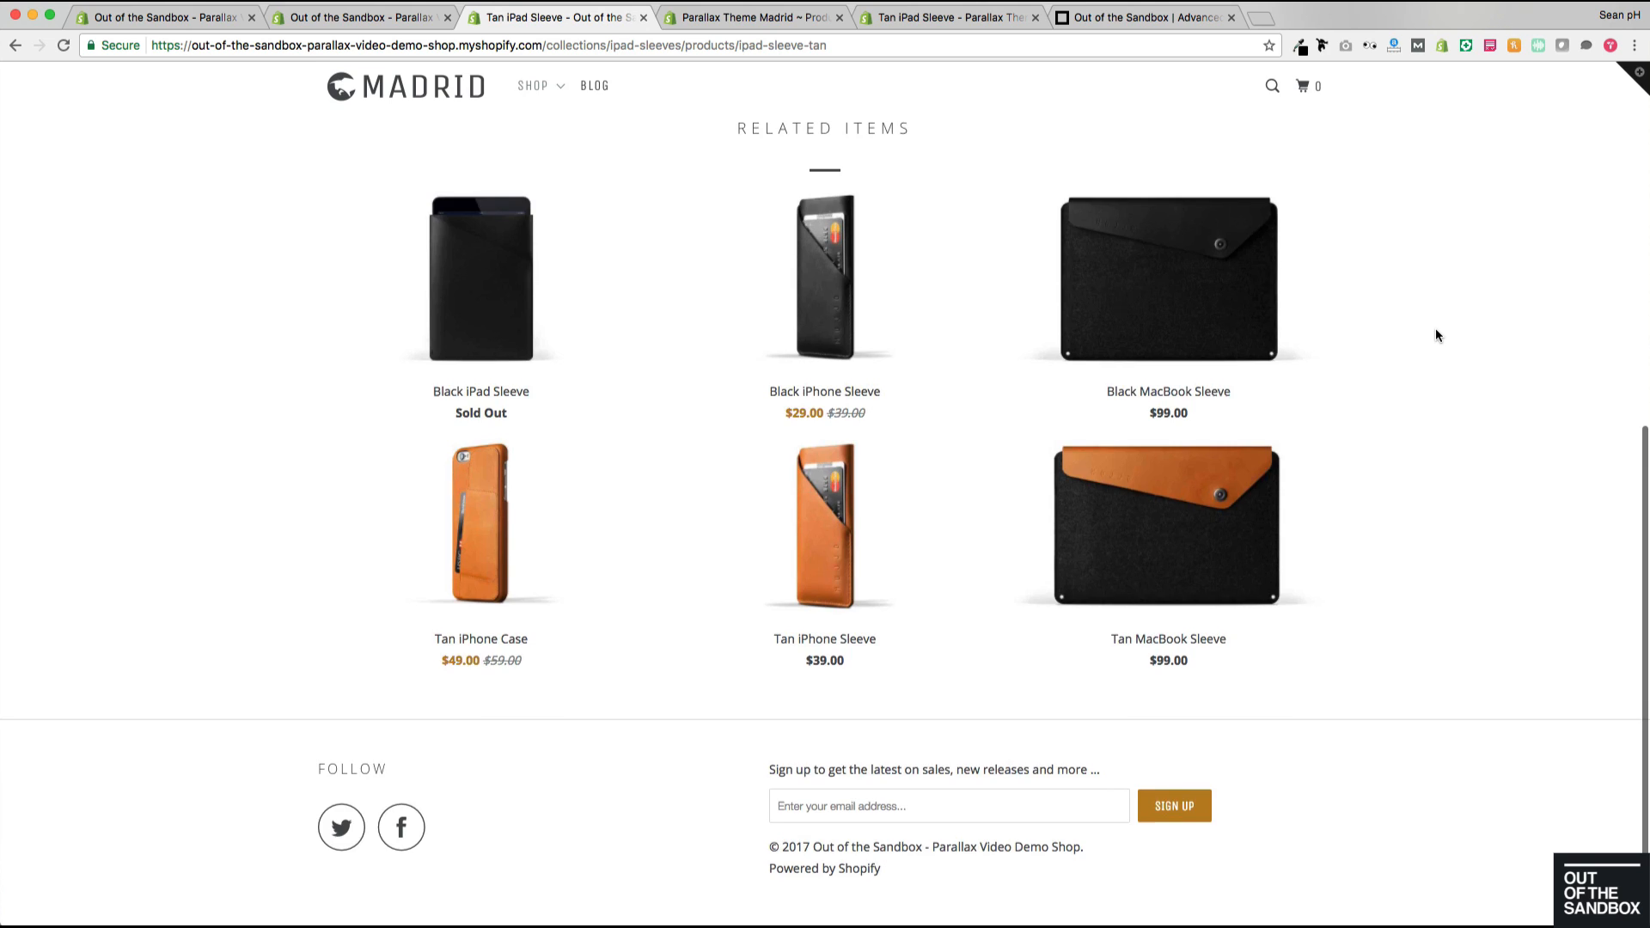
scroll(1436, 335, up, 5)
scroll(1438, 335, up, 3)
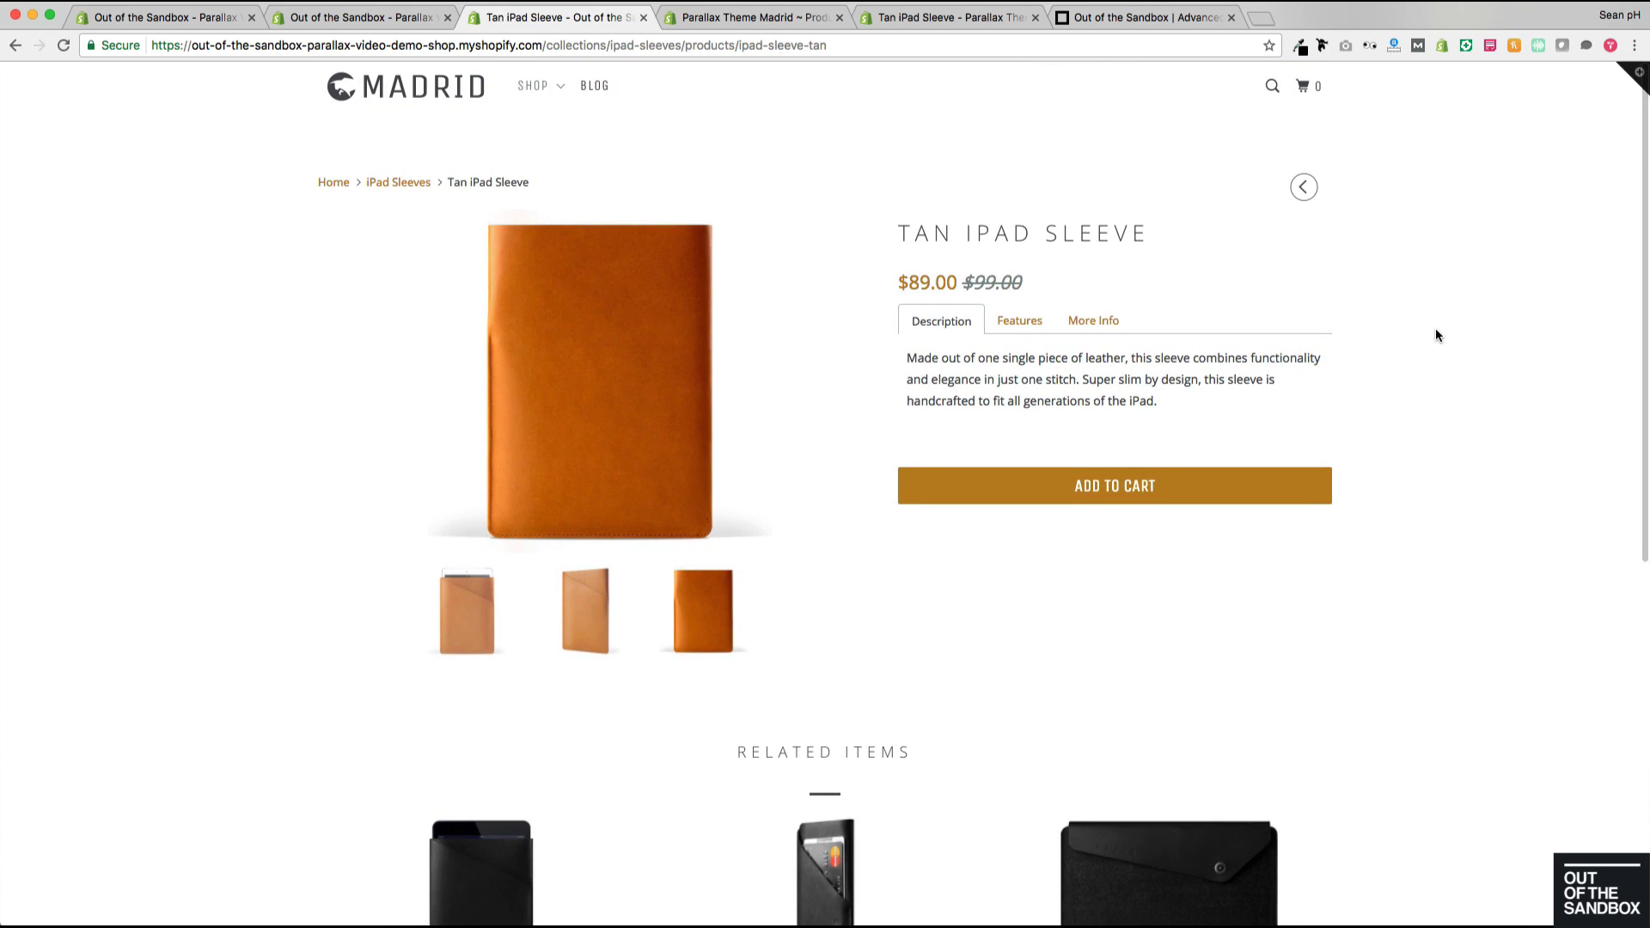
Step: Open the Parallax Madrid demo's Tan iPad Sleeve page and examine the product.details template's text, image gallery and features sections
click(934, 26)
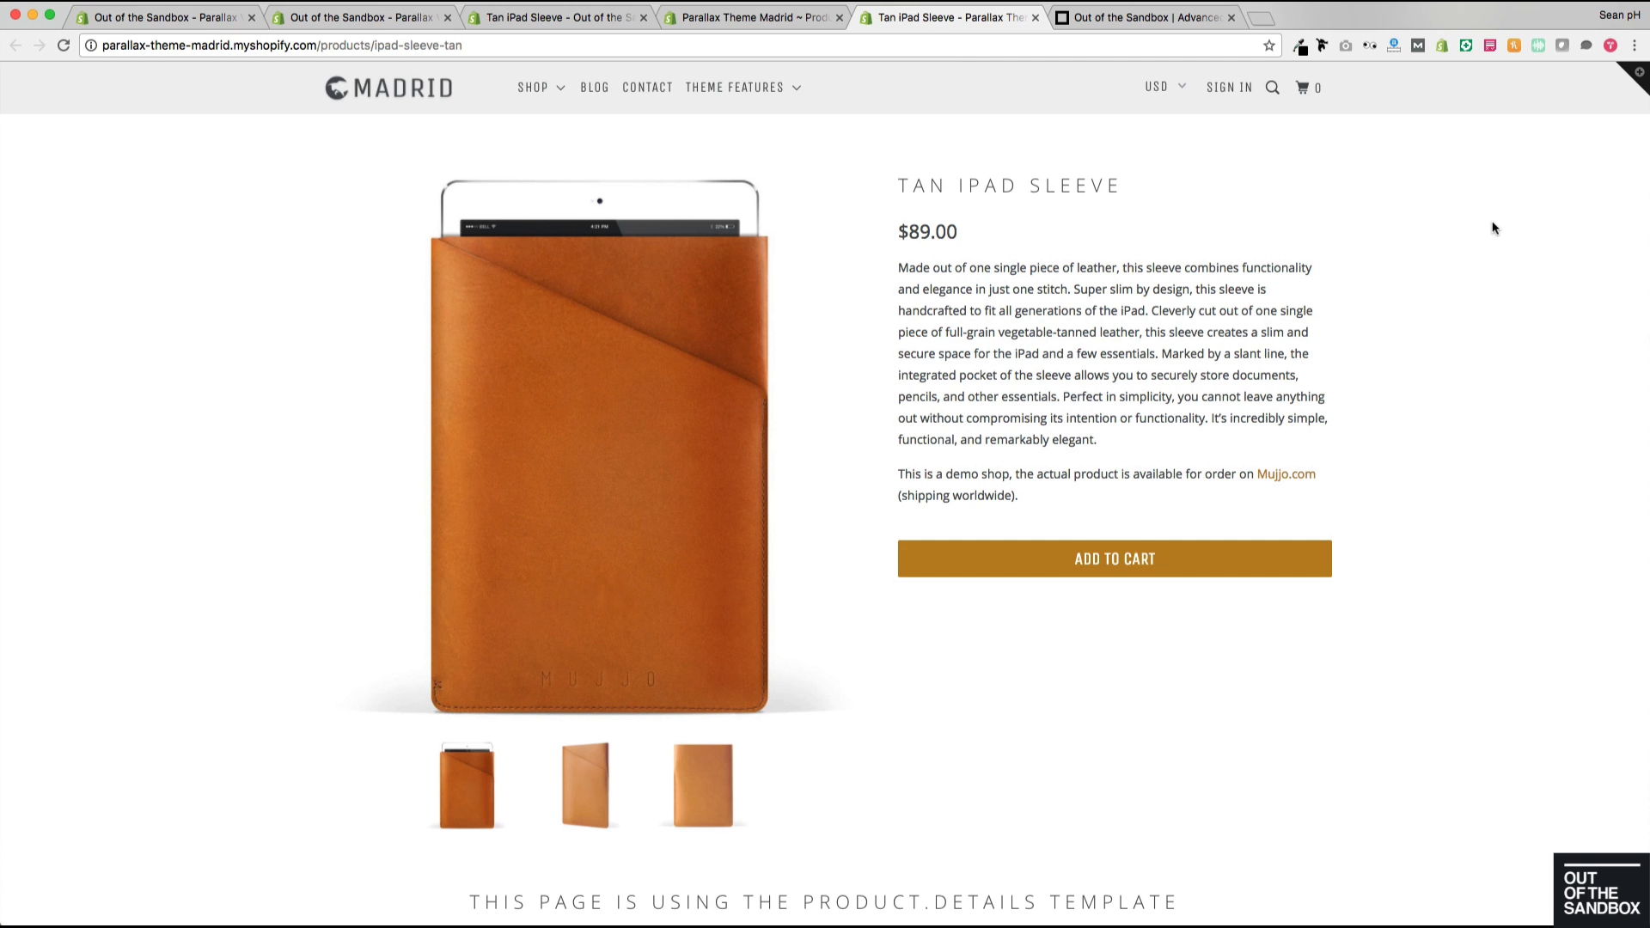
scroll(1494, 228, down, 5)
scroll(1494, 228, down, 2)
scroll(1494, 228, down, 2)
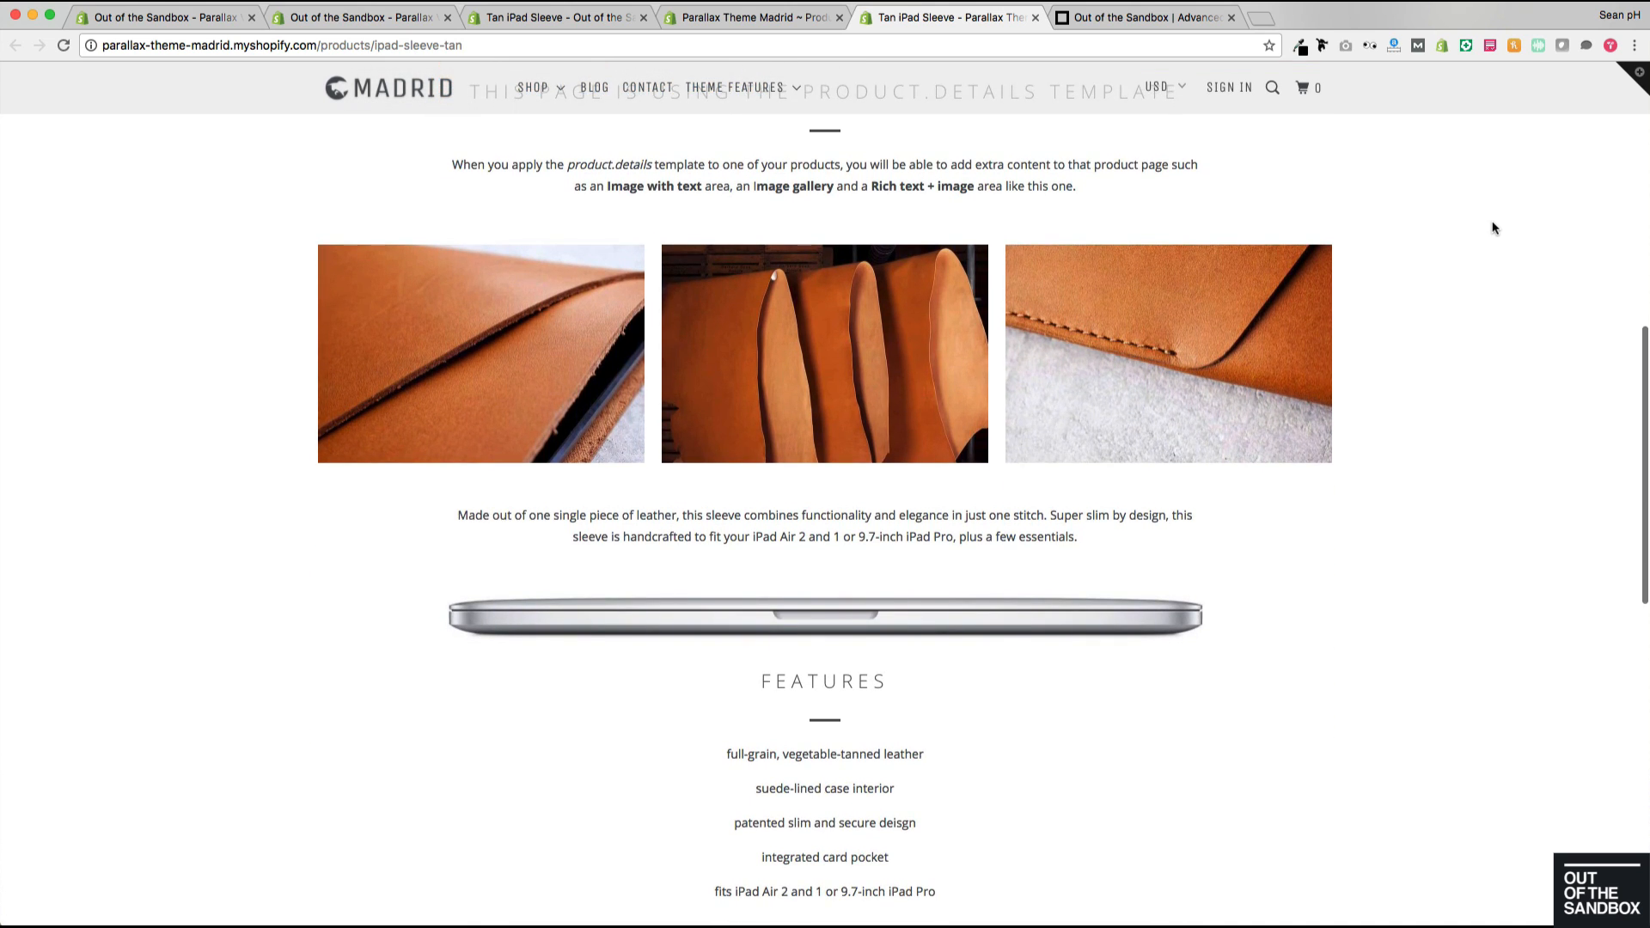
scroll(1494, 227, down, 3)
scroll(1494, 228, up, 3)
scroll(1494, 228, up, 8)
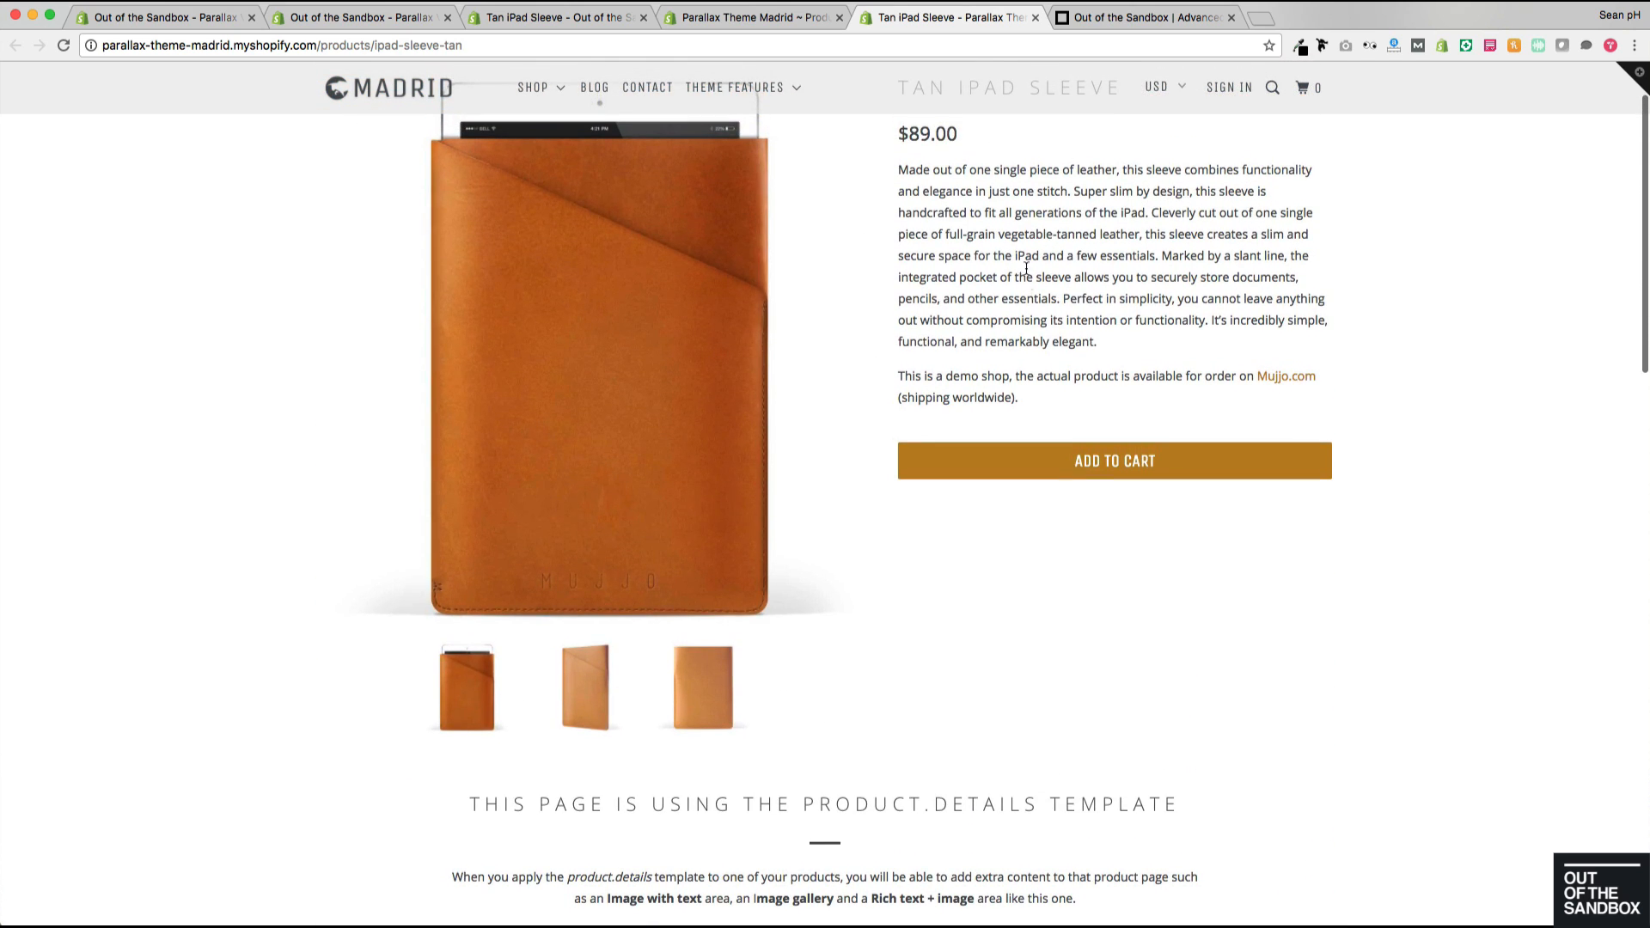
scroll(1454, 284, up, 1)
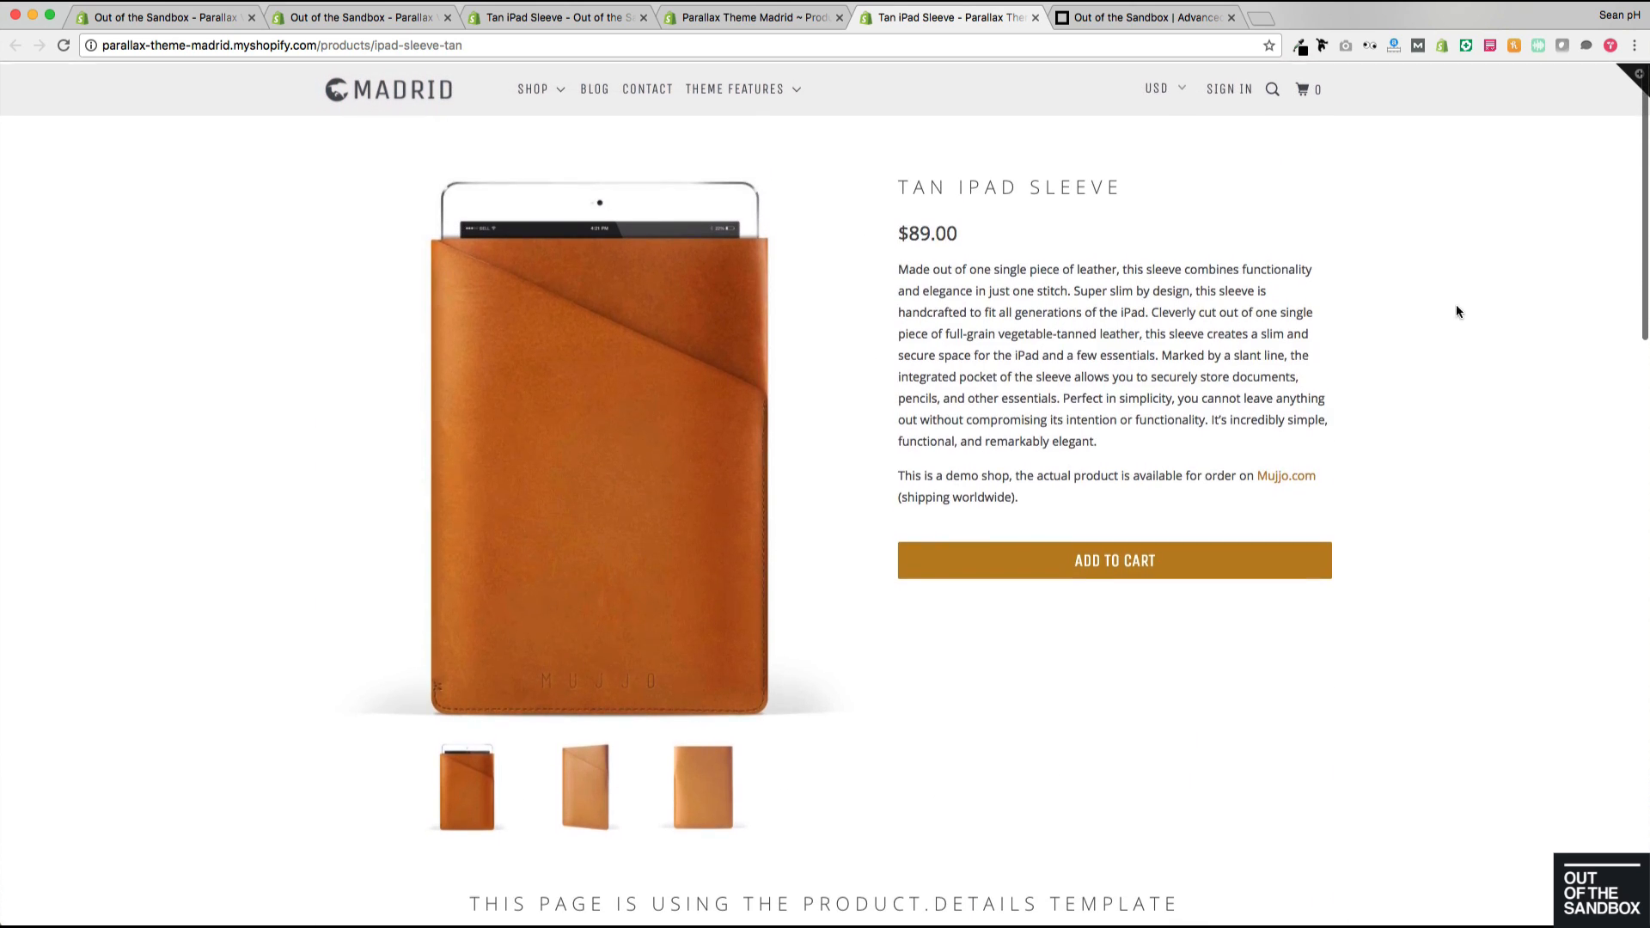
scroll(1462, 318, down, 4)
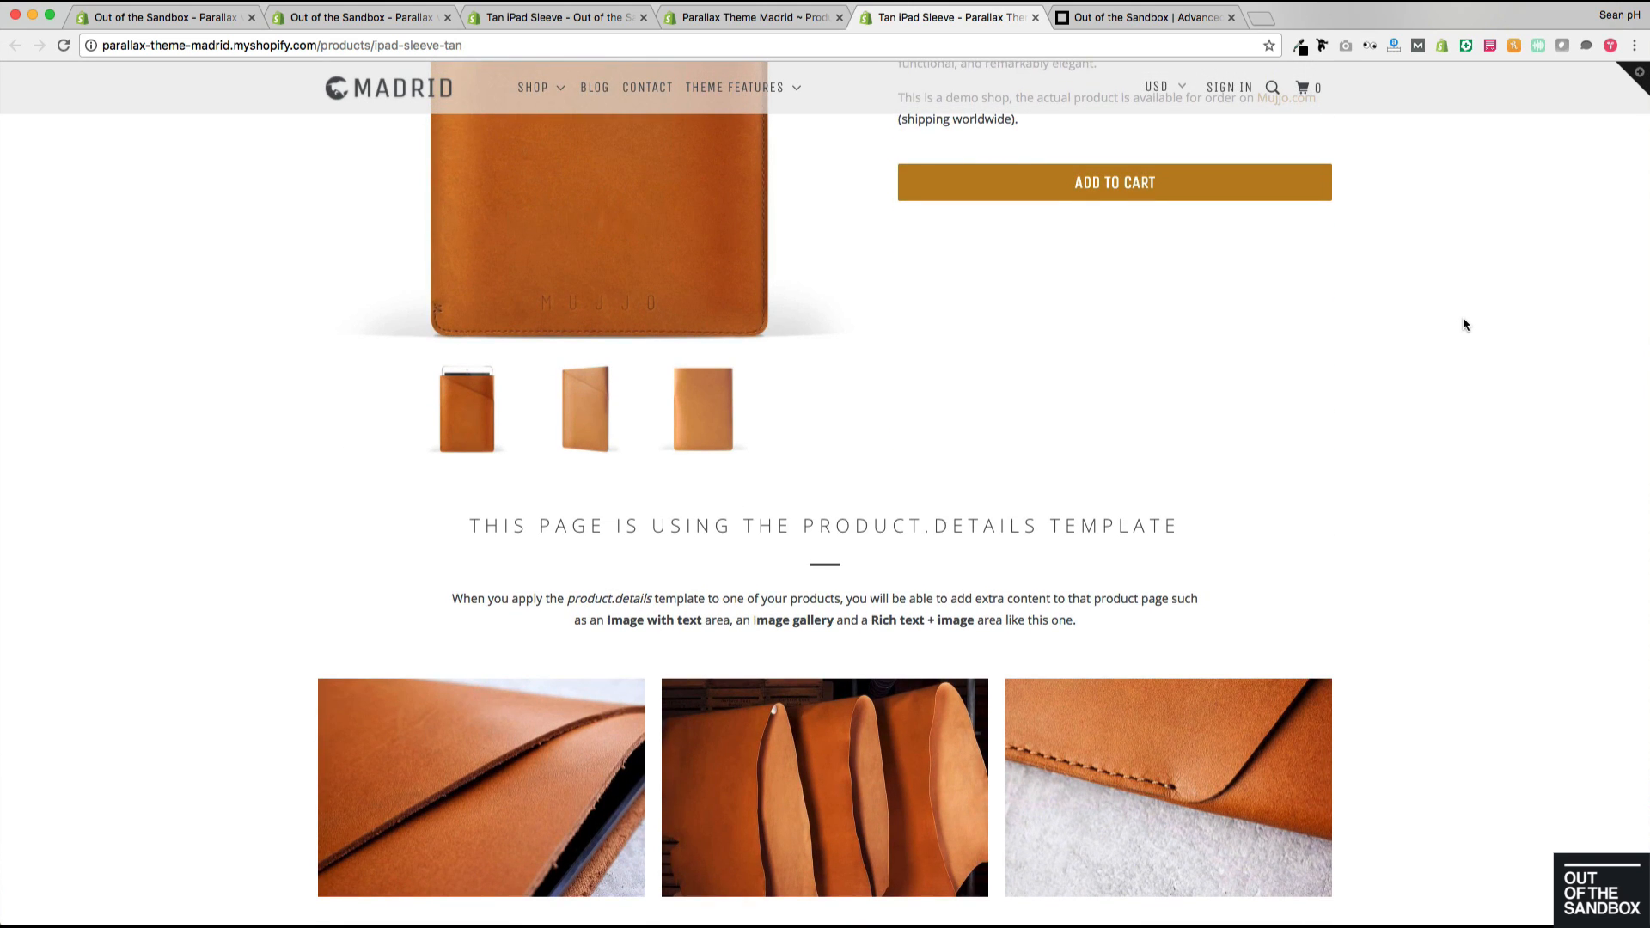
Step: Highlight the product.details template name in the heading on the Madrid demo's Tan iPad Sleeve page
scroll(1463, 319, down, 1)
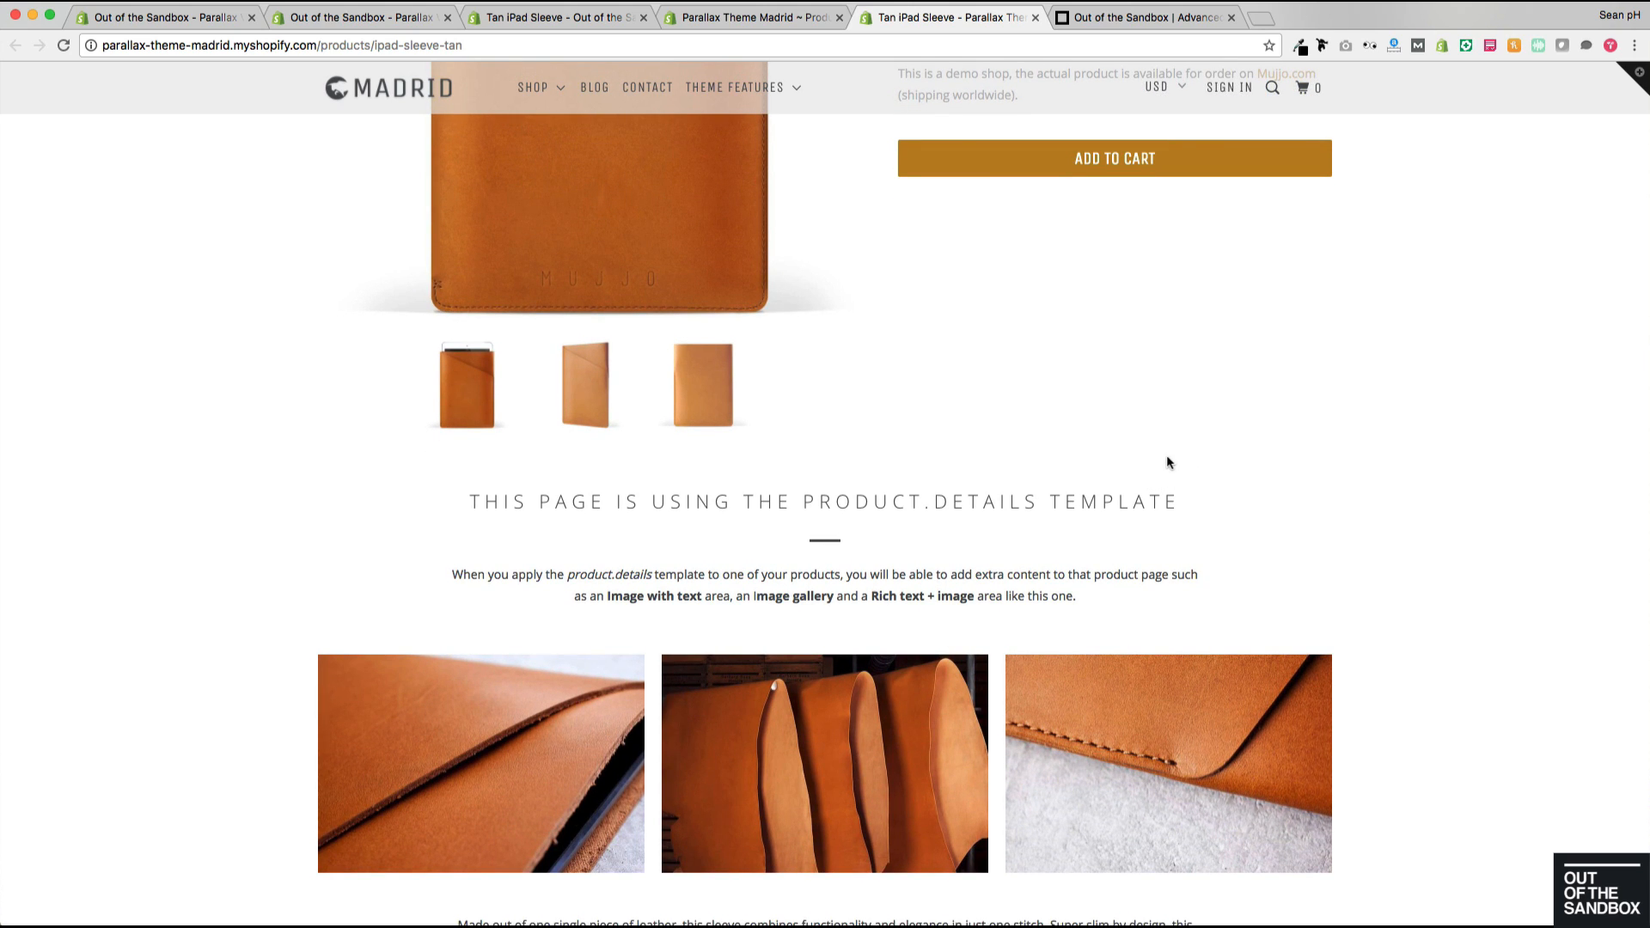
drag(874, 499, 1024, 500)
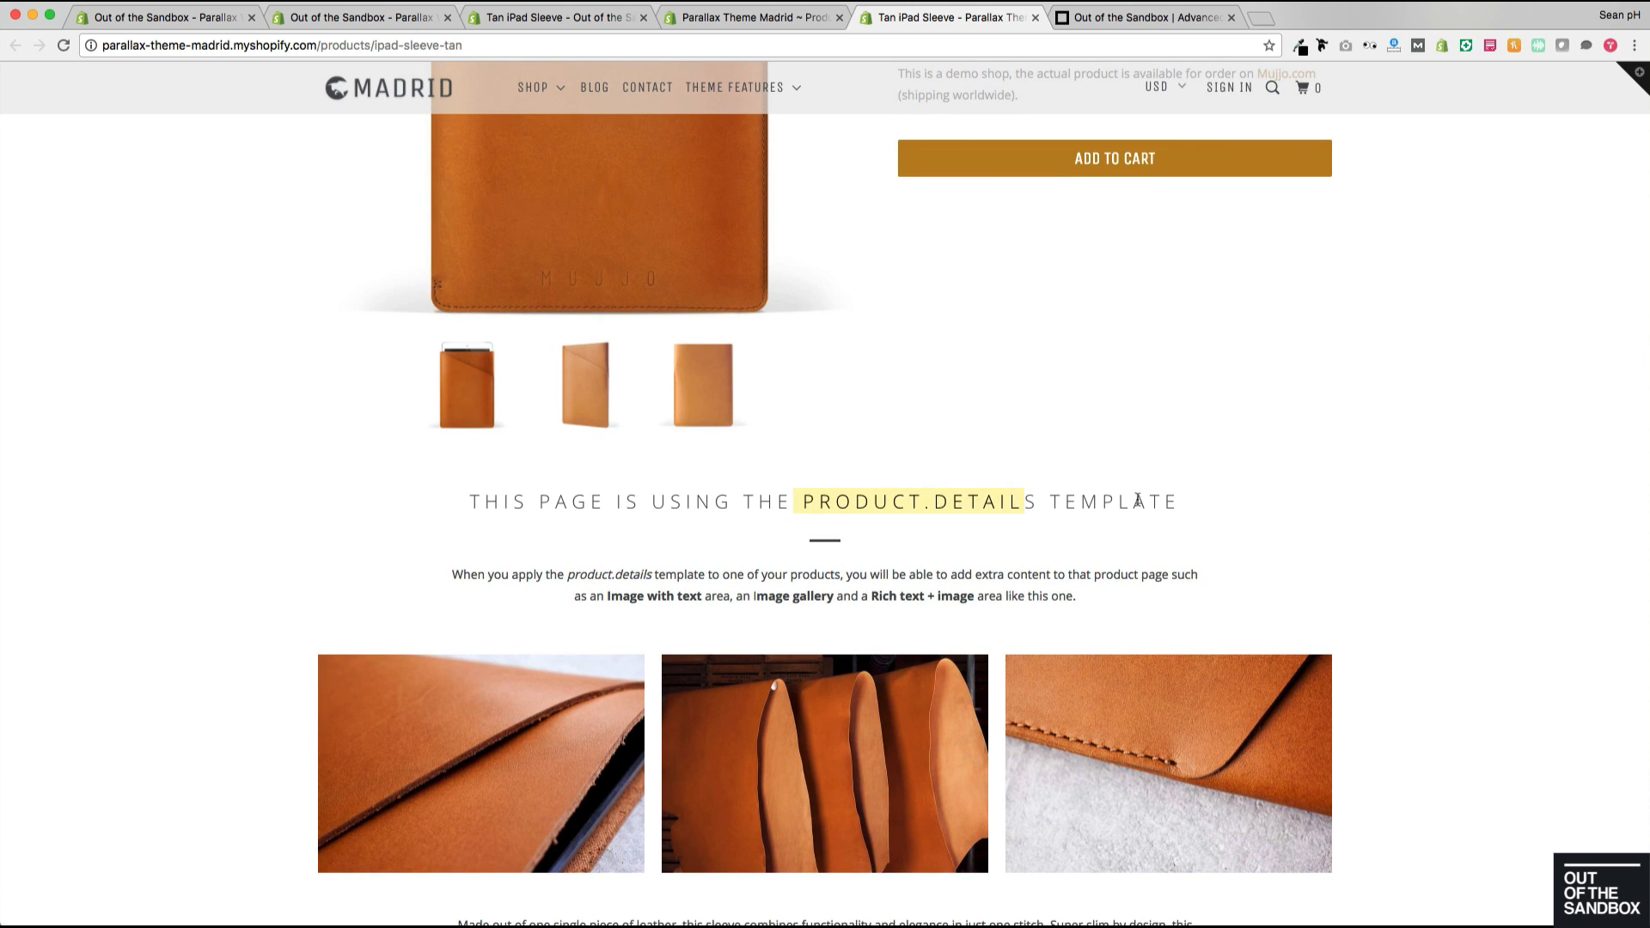
click(1234, 505)
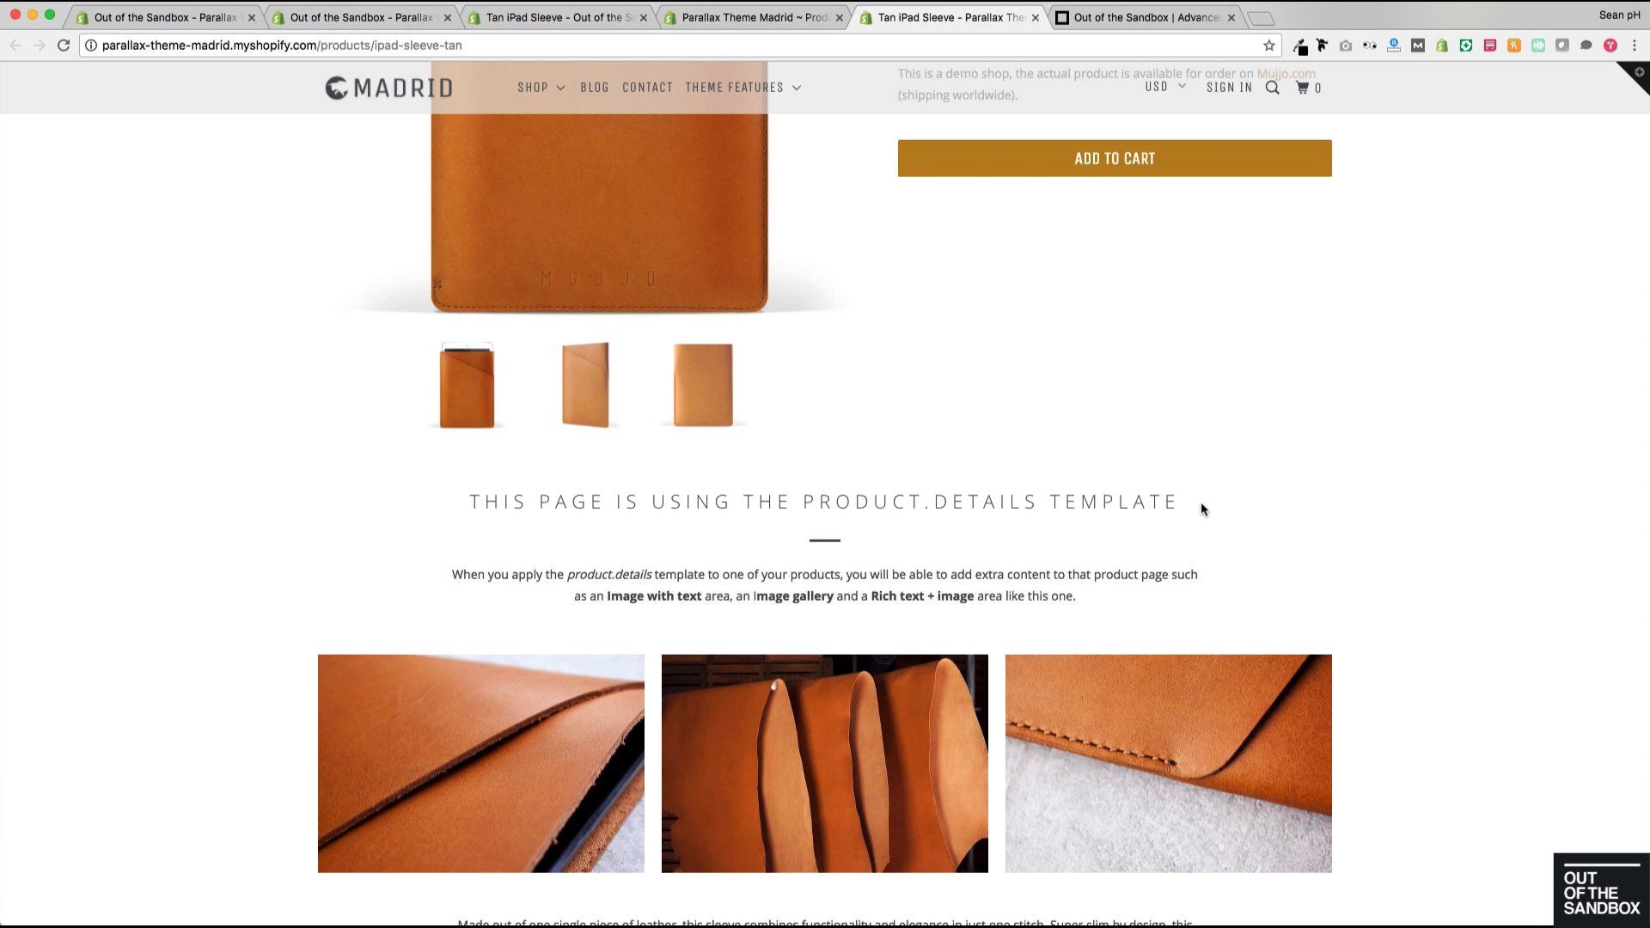
Step: Set the Tan iPad Sleeve product's template suffix to product.details in the store admin and save the product
click(333, 23)
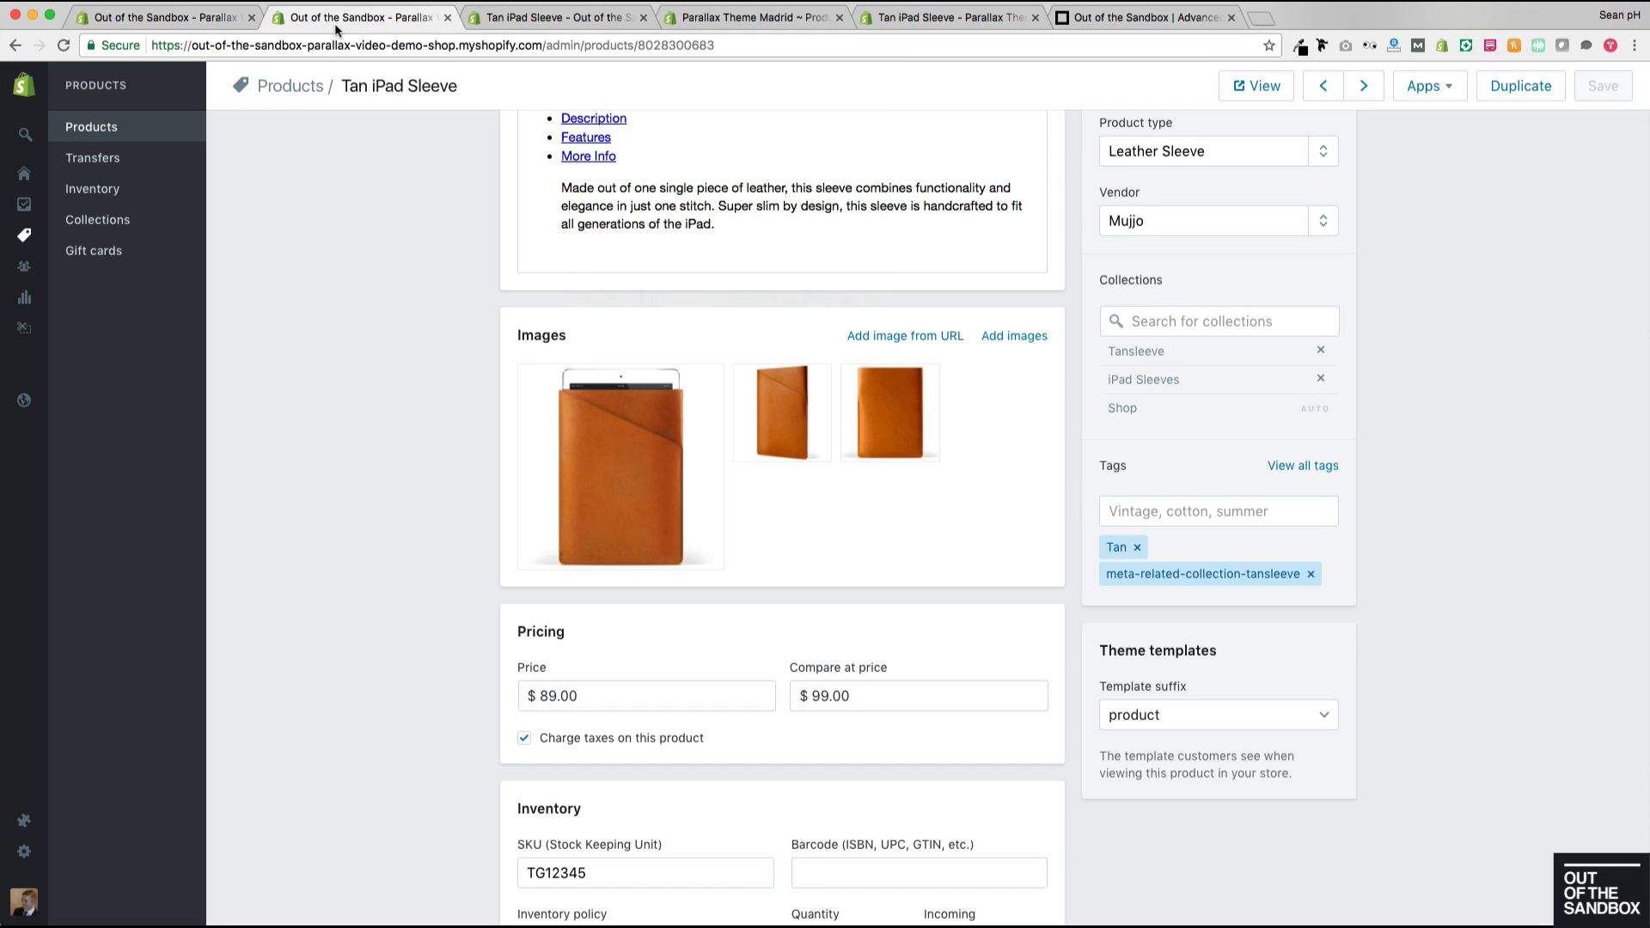
scroll(350, 544, up, 3)
scroll(351, 543, down, 3)
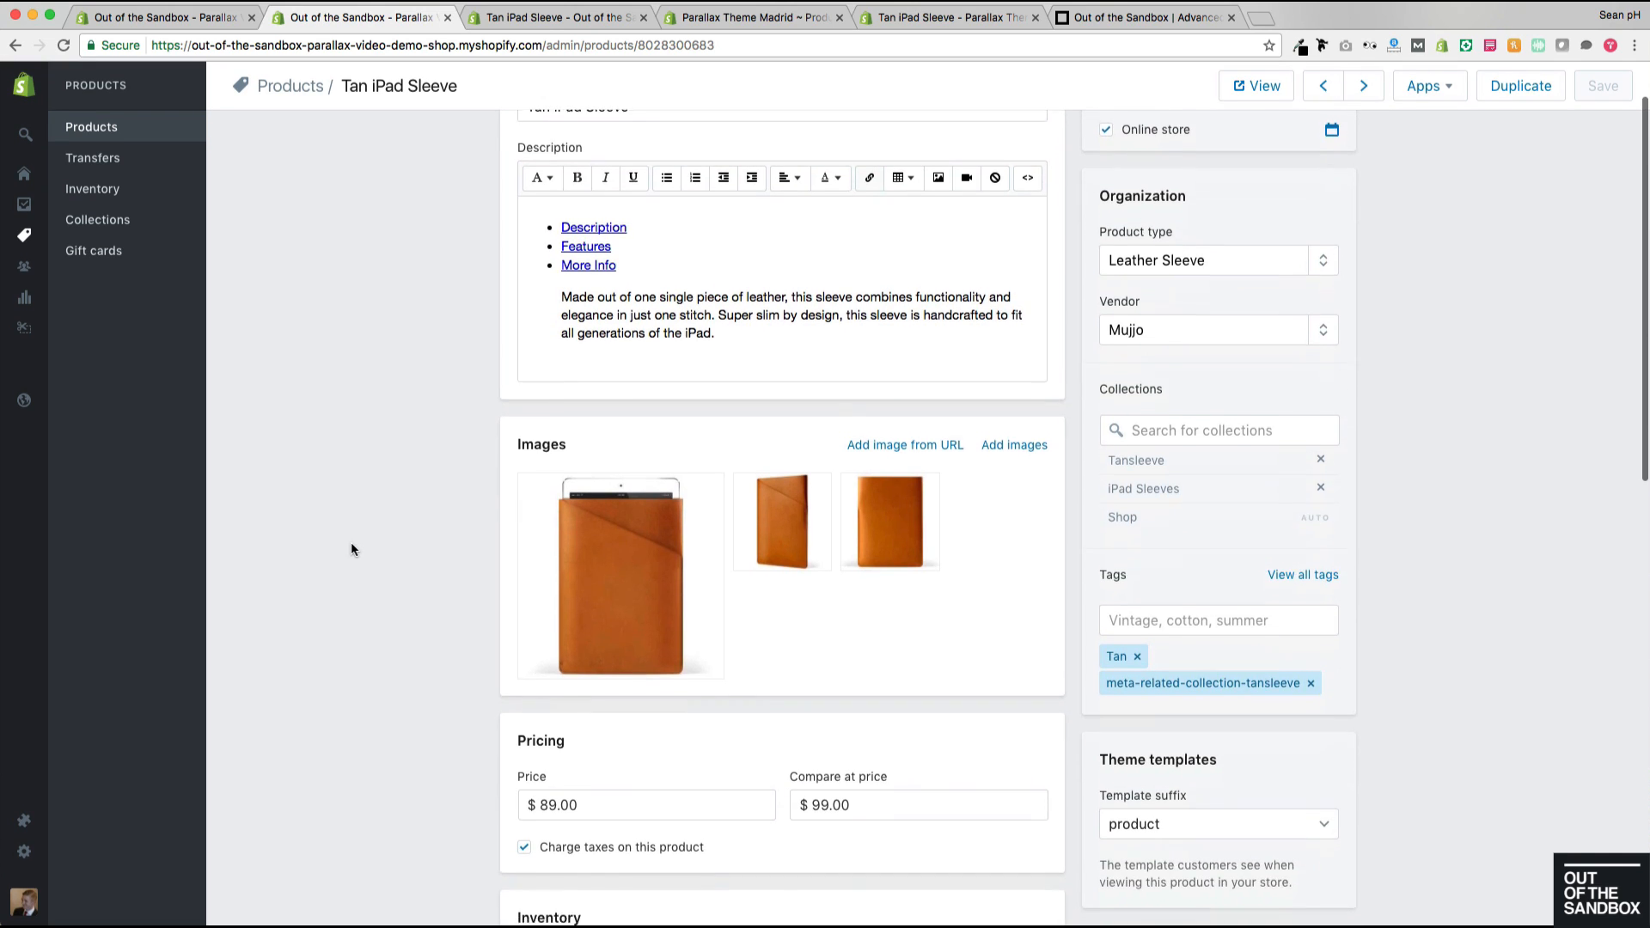
click(1285, 696)
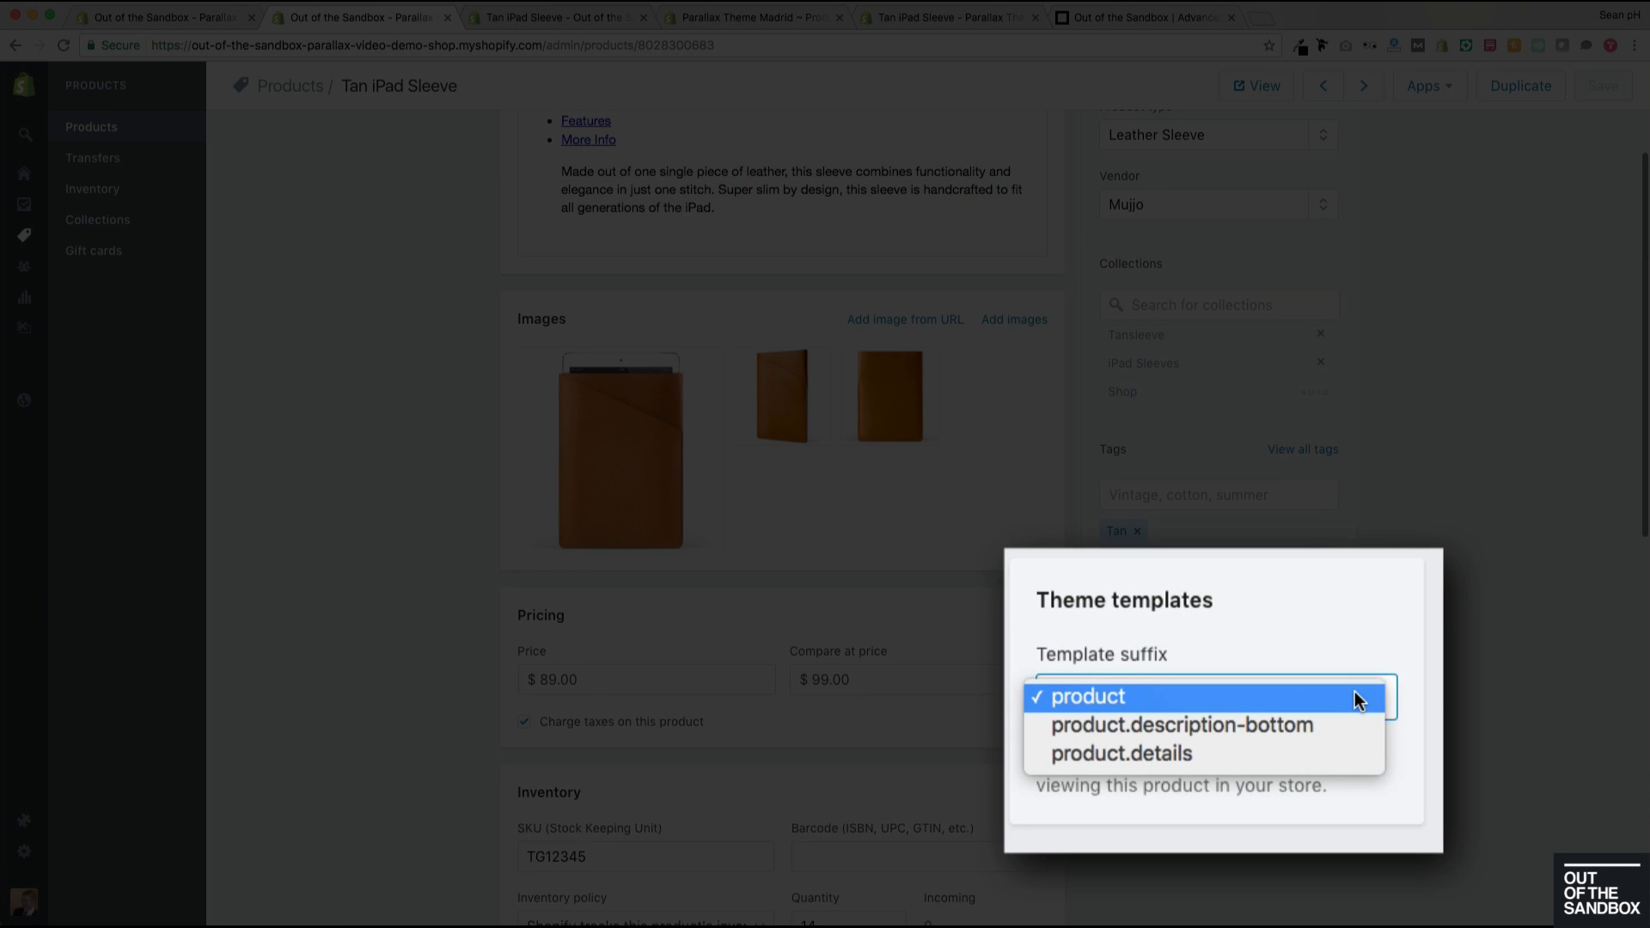
click(1126, 759)
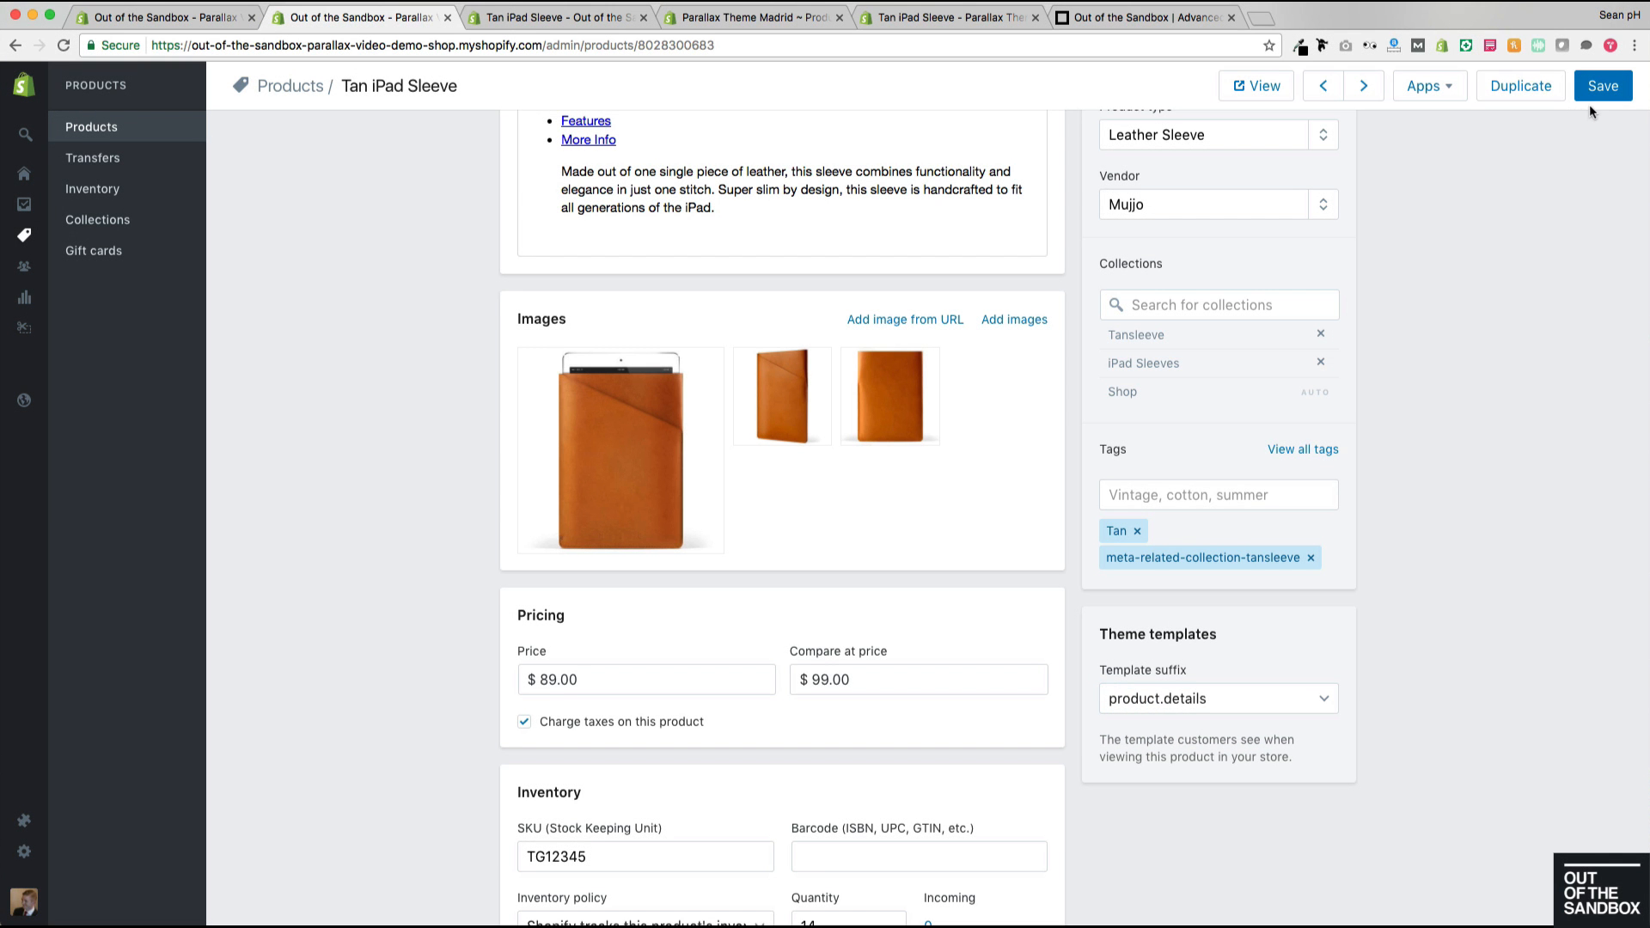
click(1597, 102)
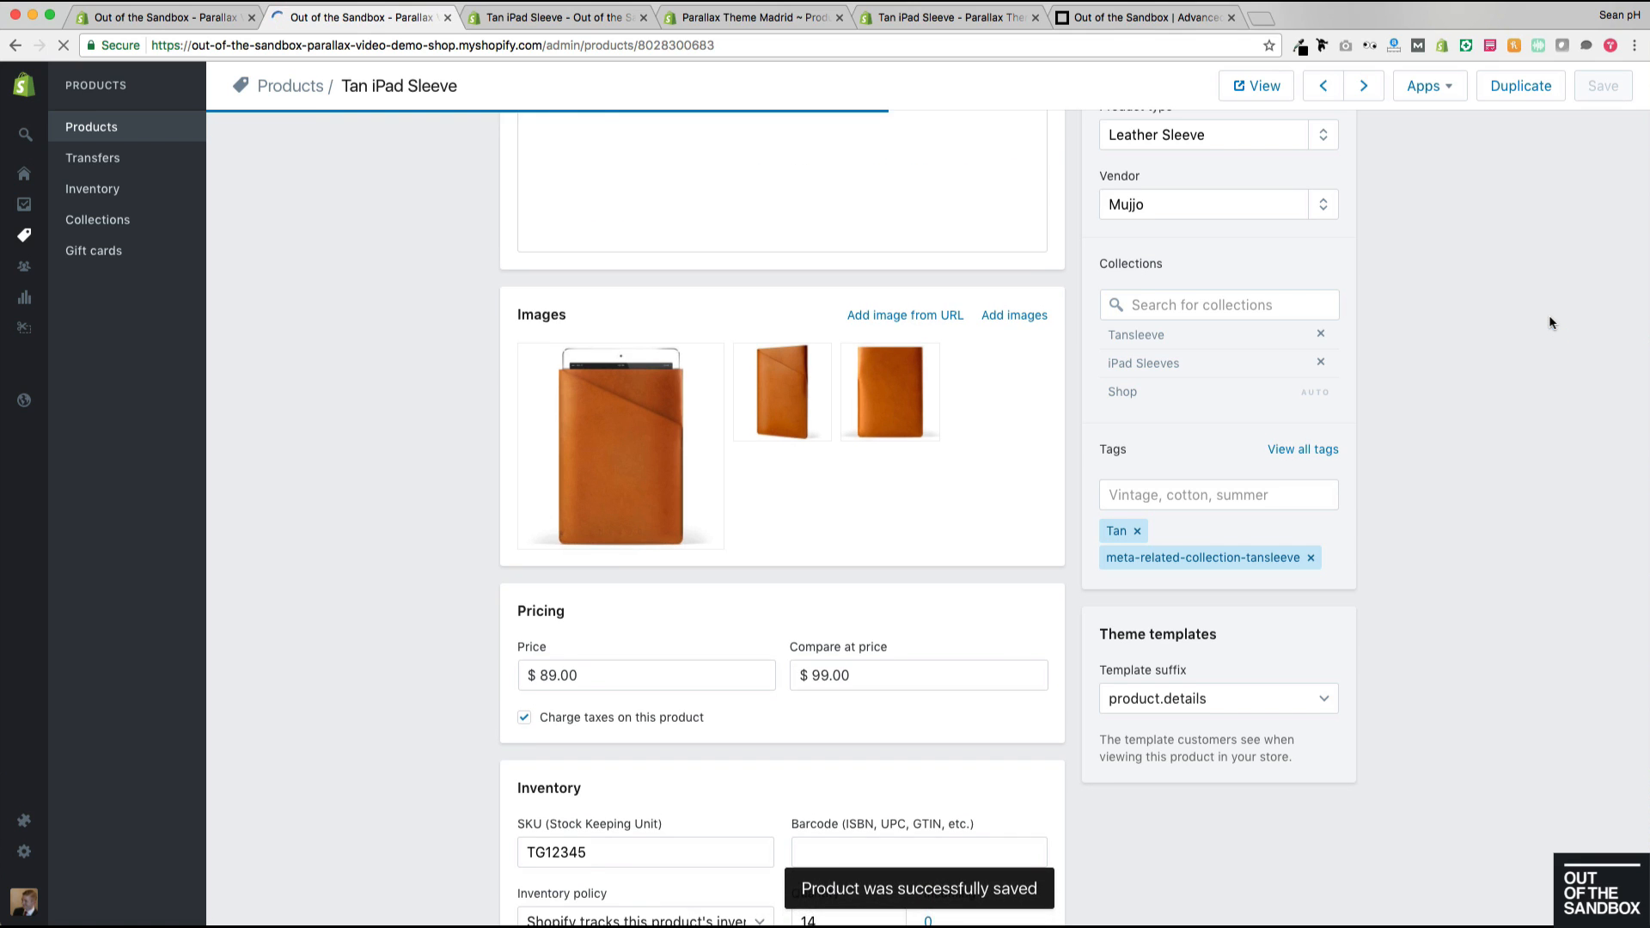
Step: Open the Parallax Product Page Demo theme for customizing and look over the placeholder sections on its Tan iPad Sleeve page
click(24, 401)
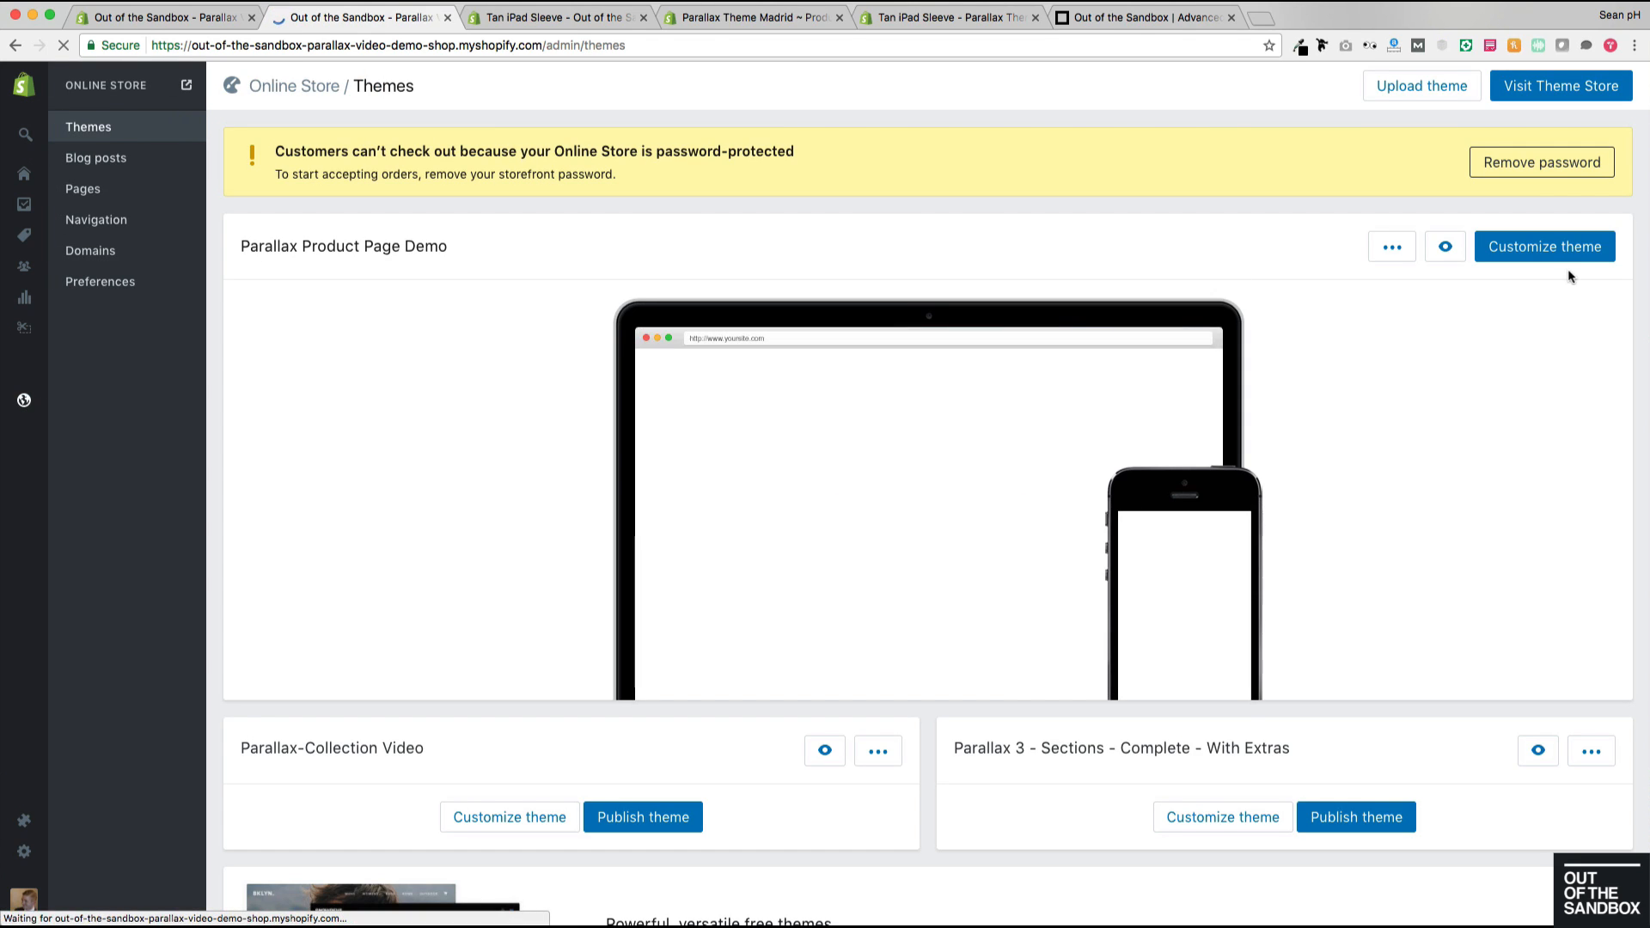
click(1555, 255)
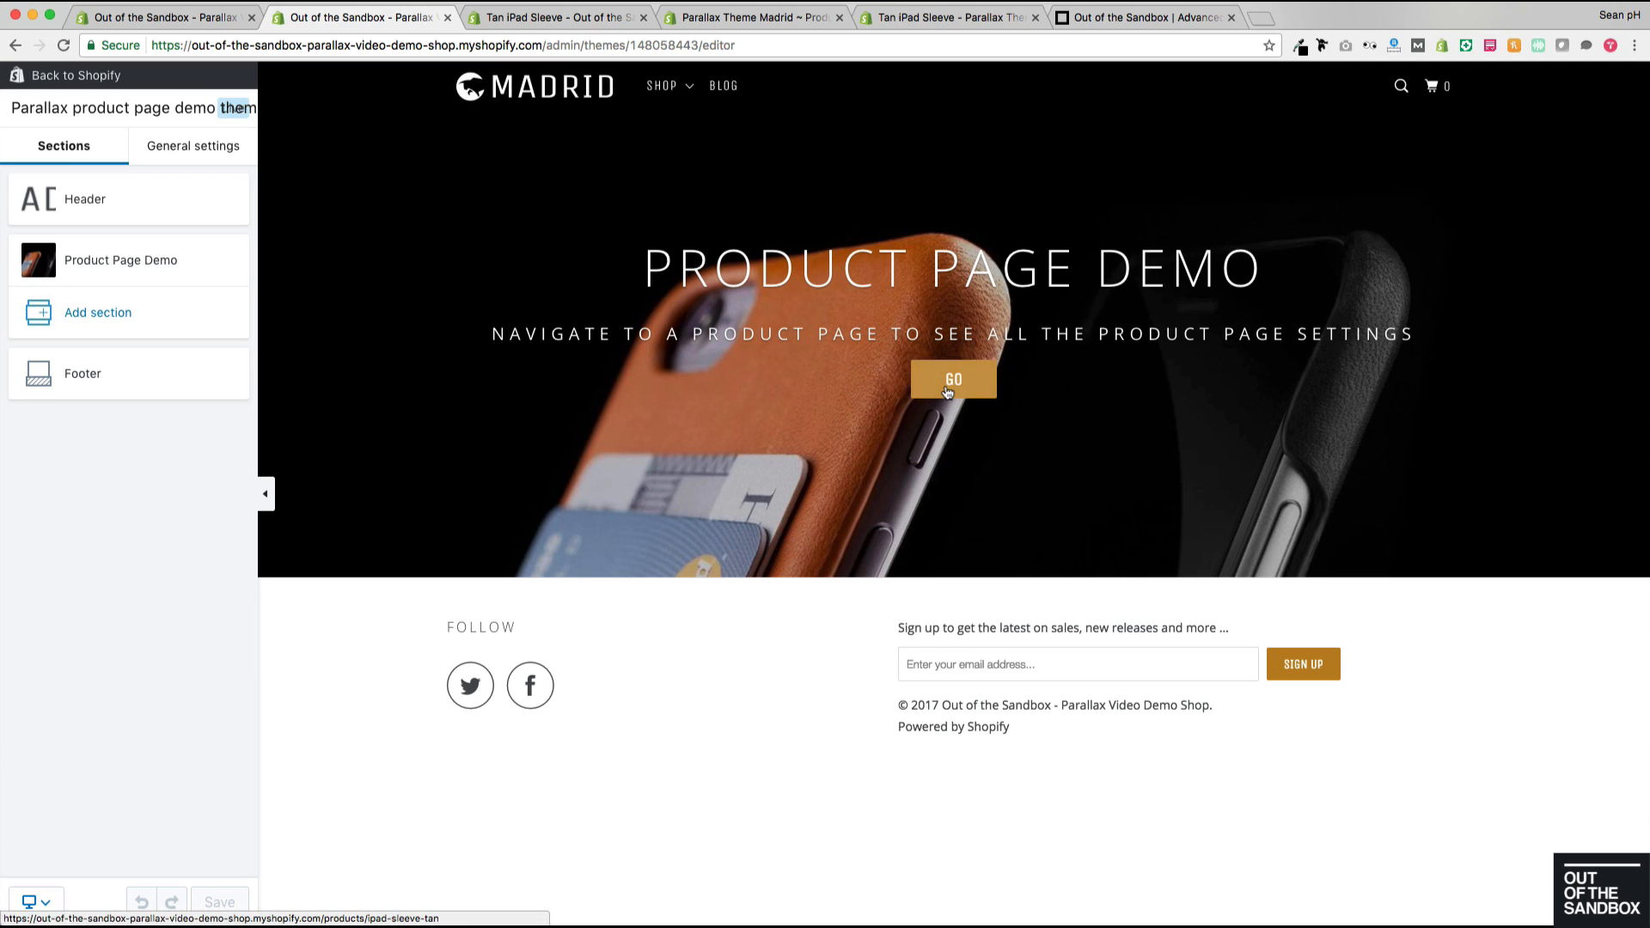
click(953, 385)
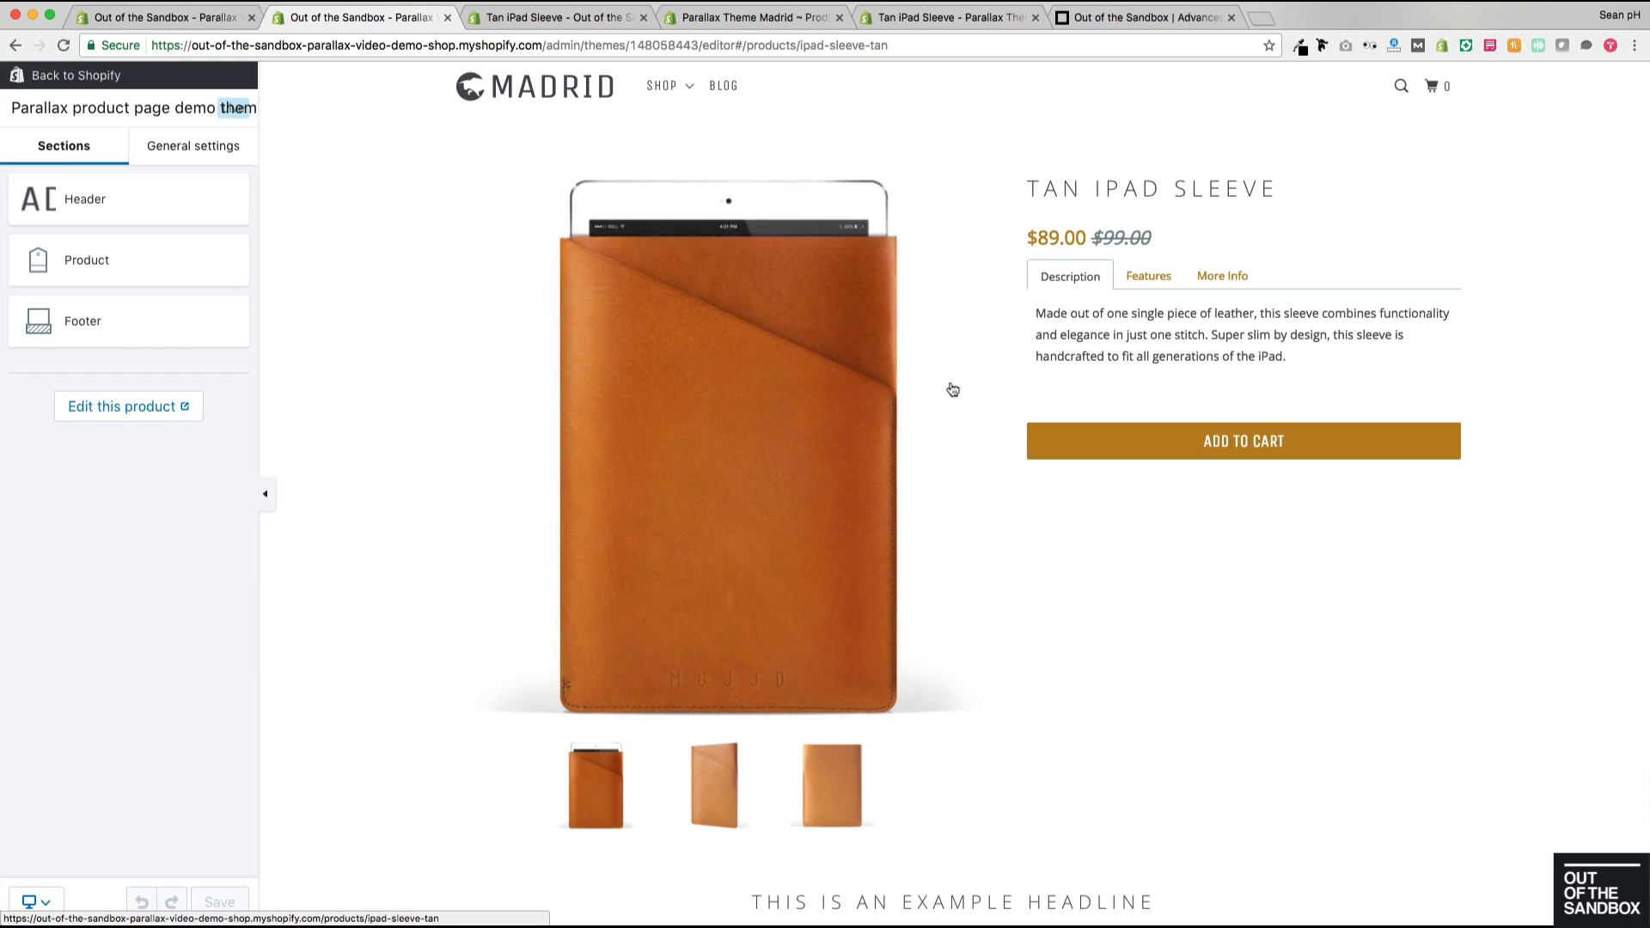
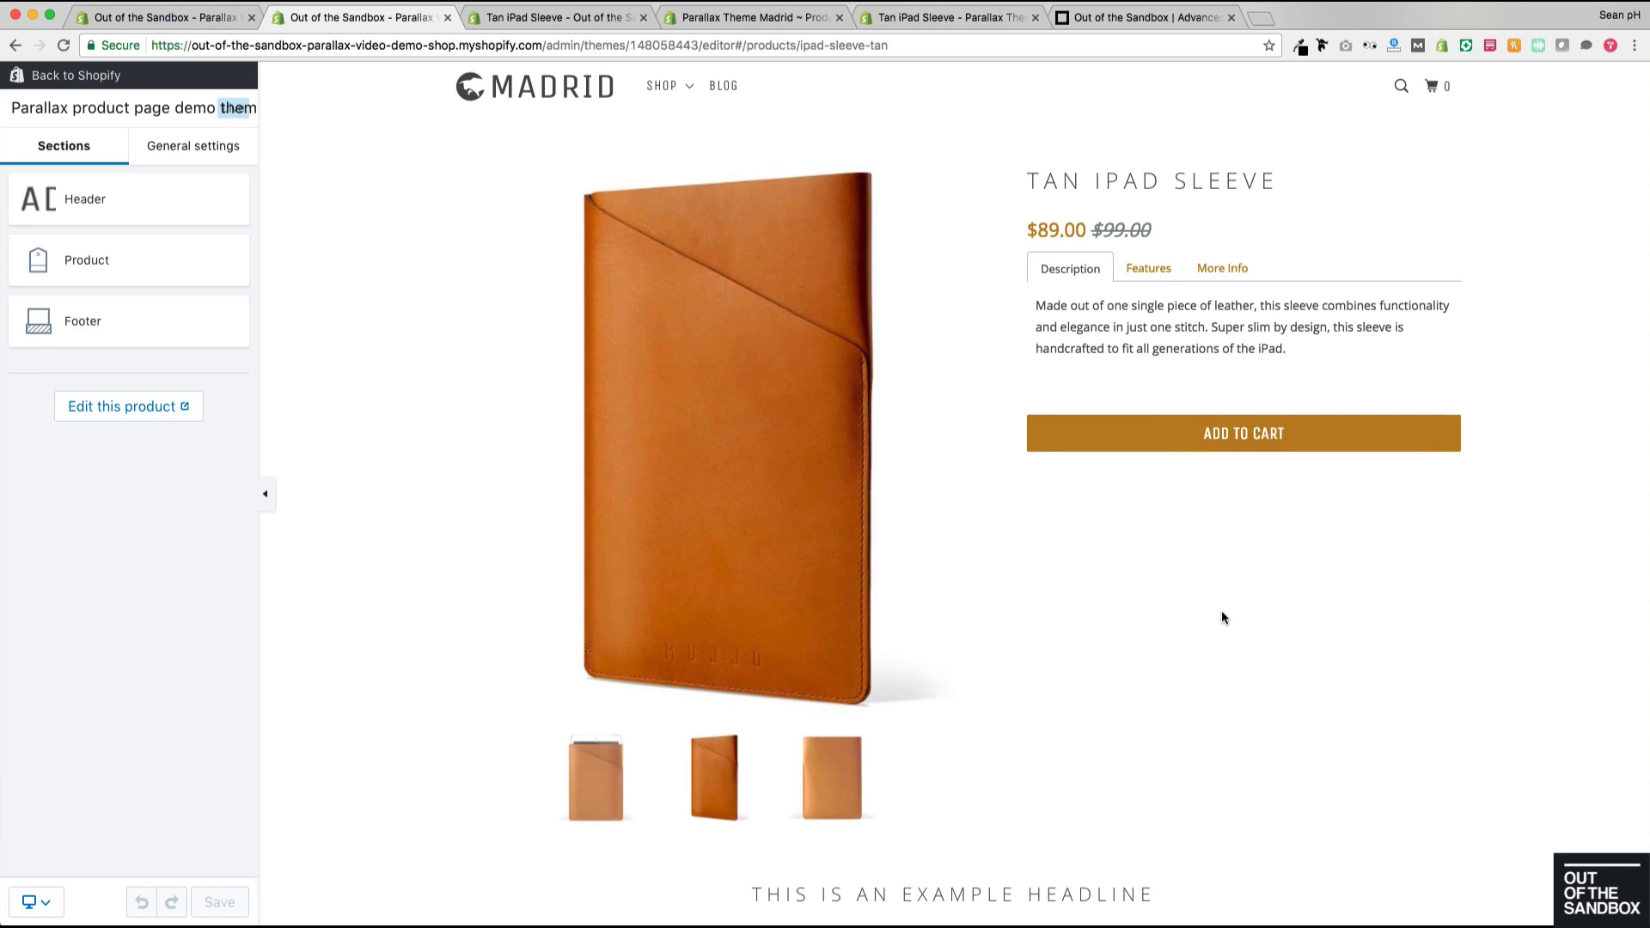
scroll(1224, 611, down, 4)
scroll(1224, 609, down, 6)
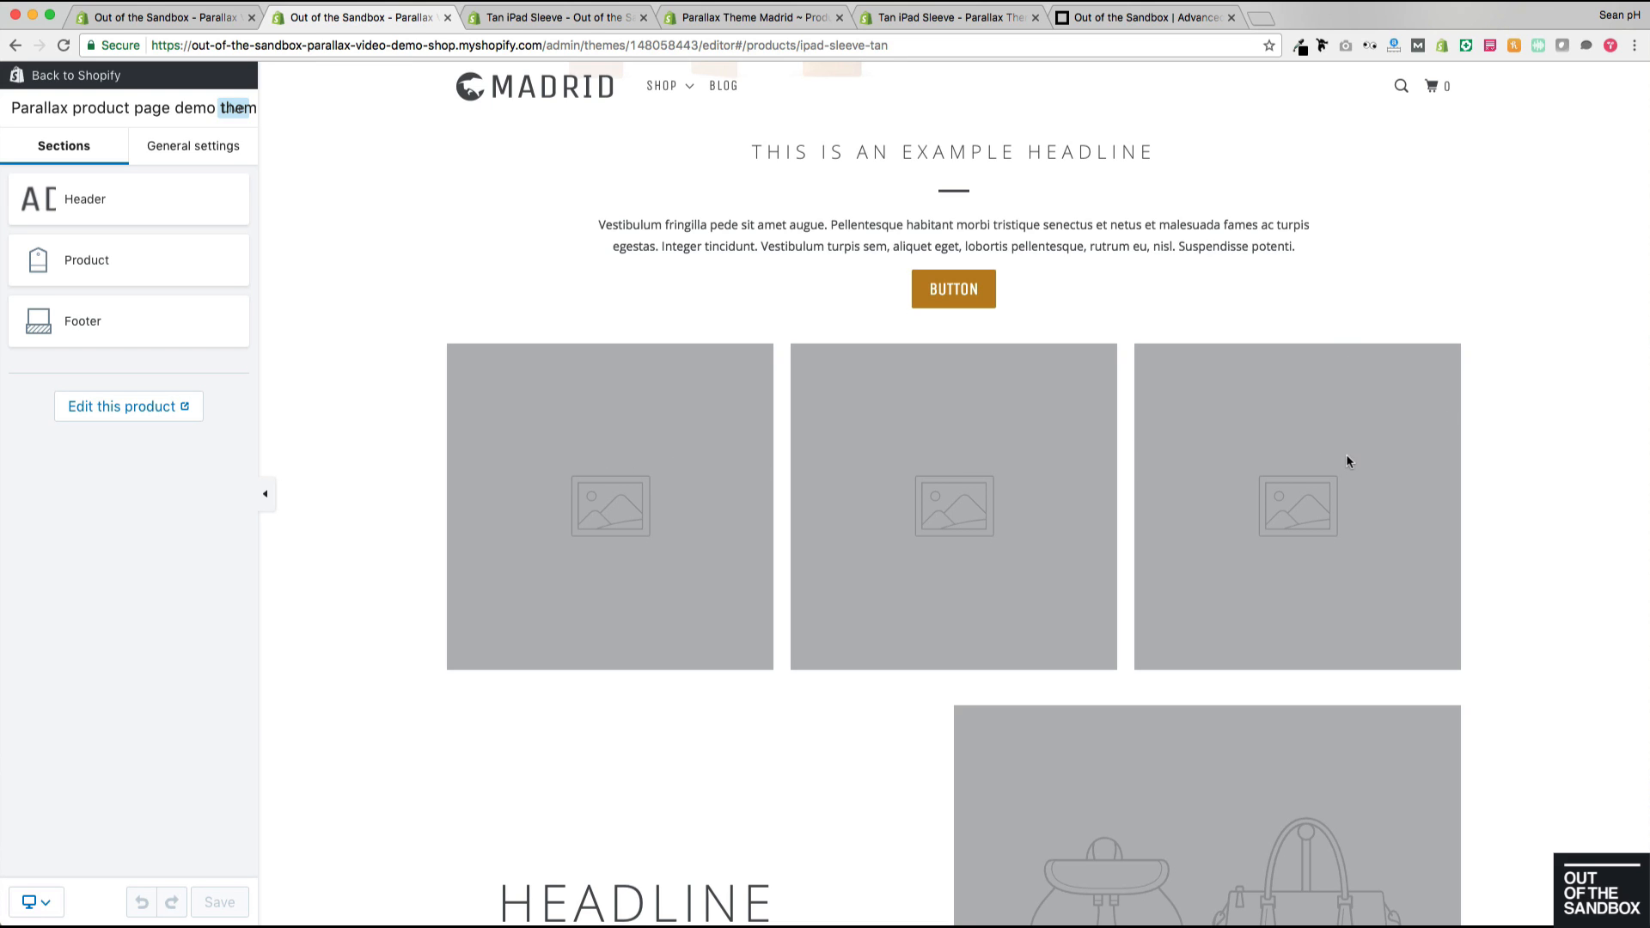
scroll(1345, 460, down, 4)
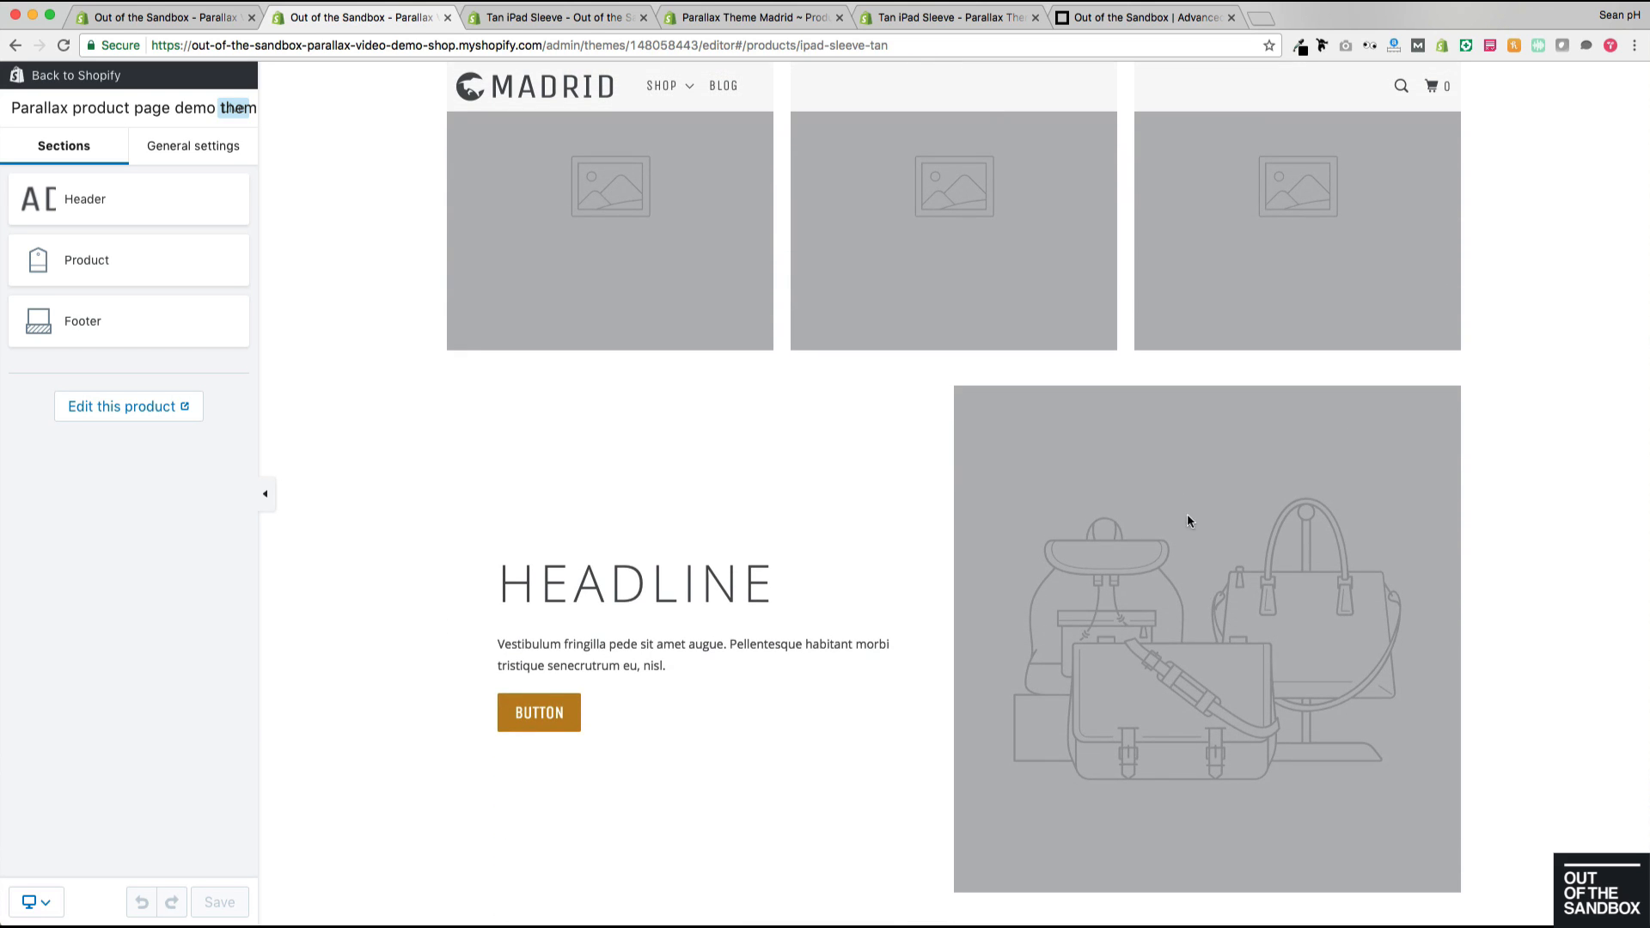
scroll(530, 493, up, 6)
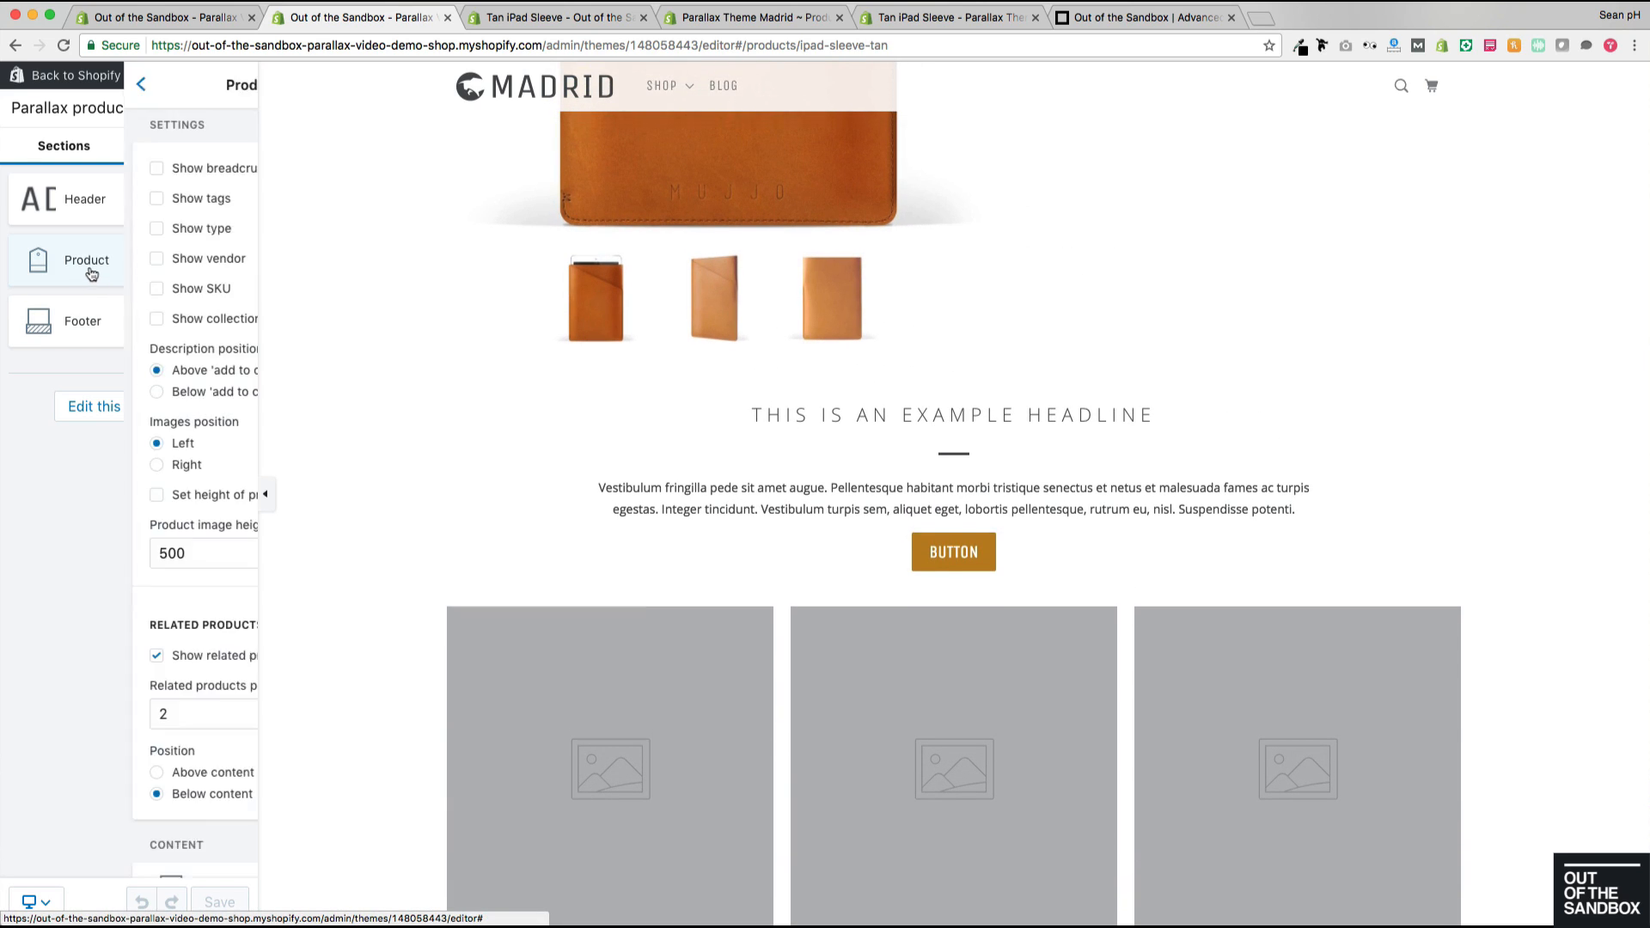
Step: Open the Product section's settings and examine its content blocks and the content types available to add
click(91, 274)
scroll(135, 239, down, 3)
scroll(134, 247, down, 4)
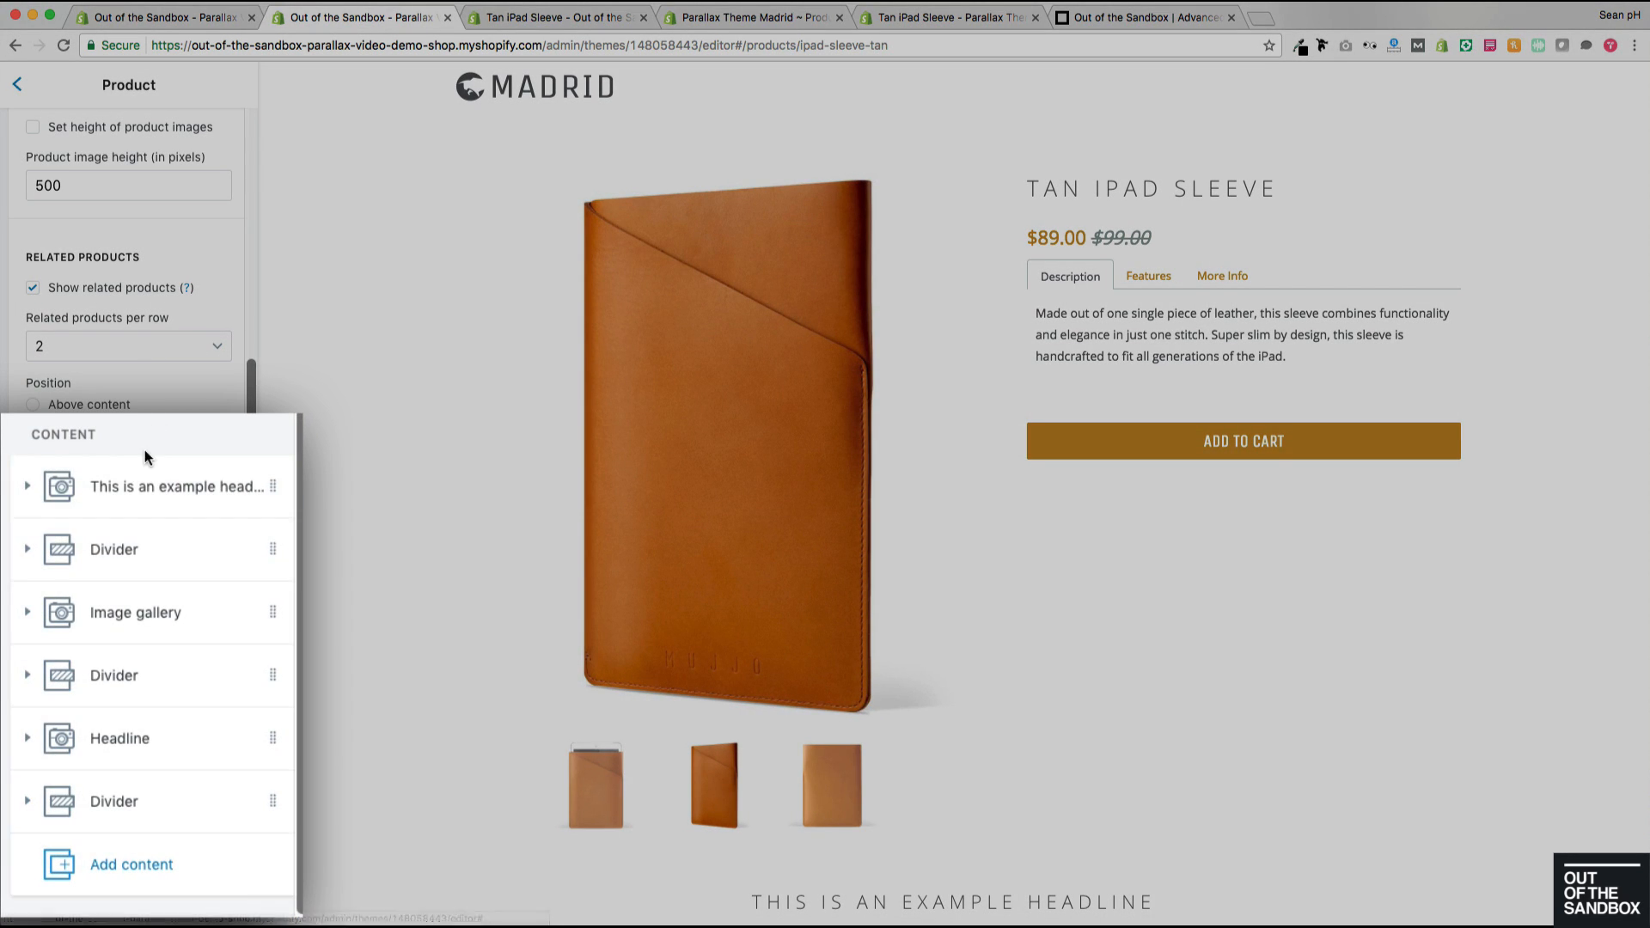
scroll(373, 512, down, 6)
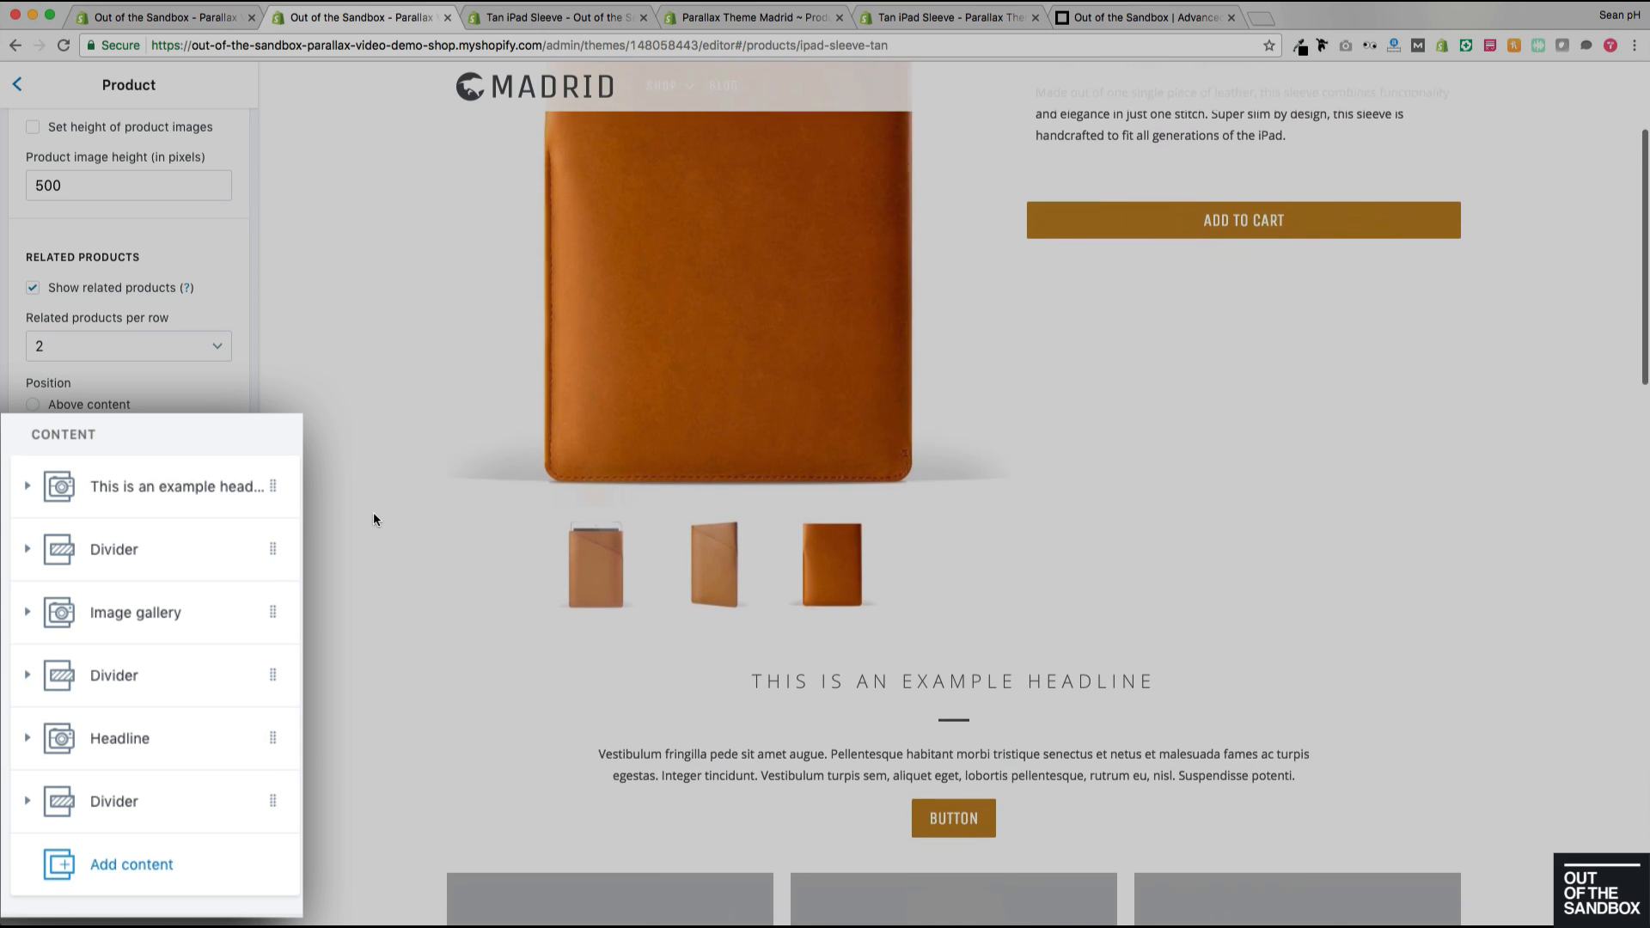
scroll(328, 514, down, 3)
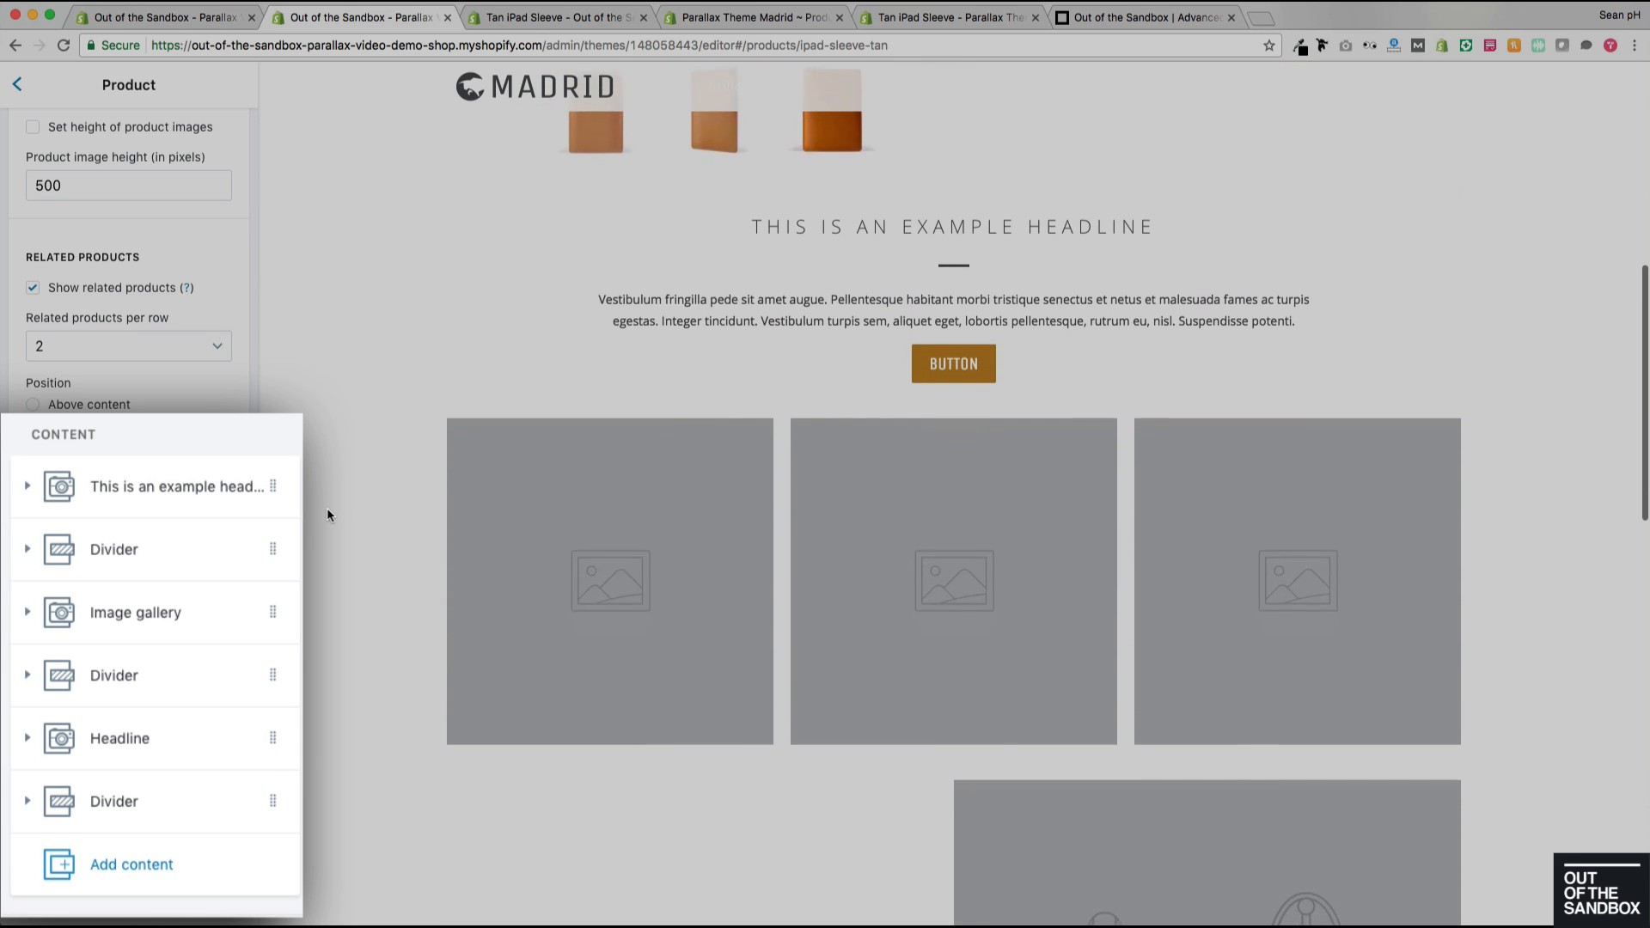
scroll(325, 510, down, 2)
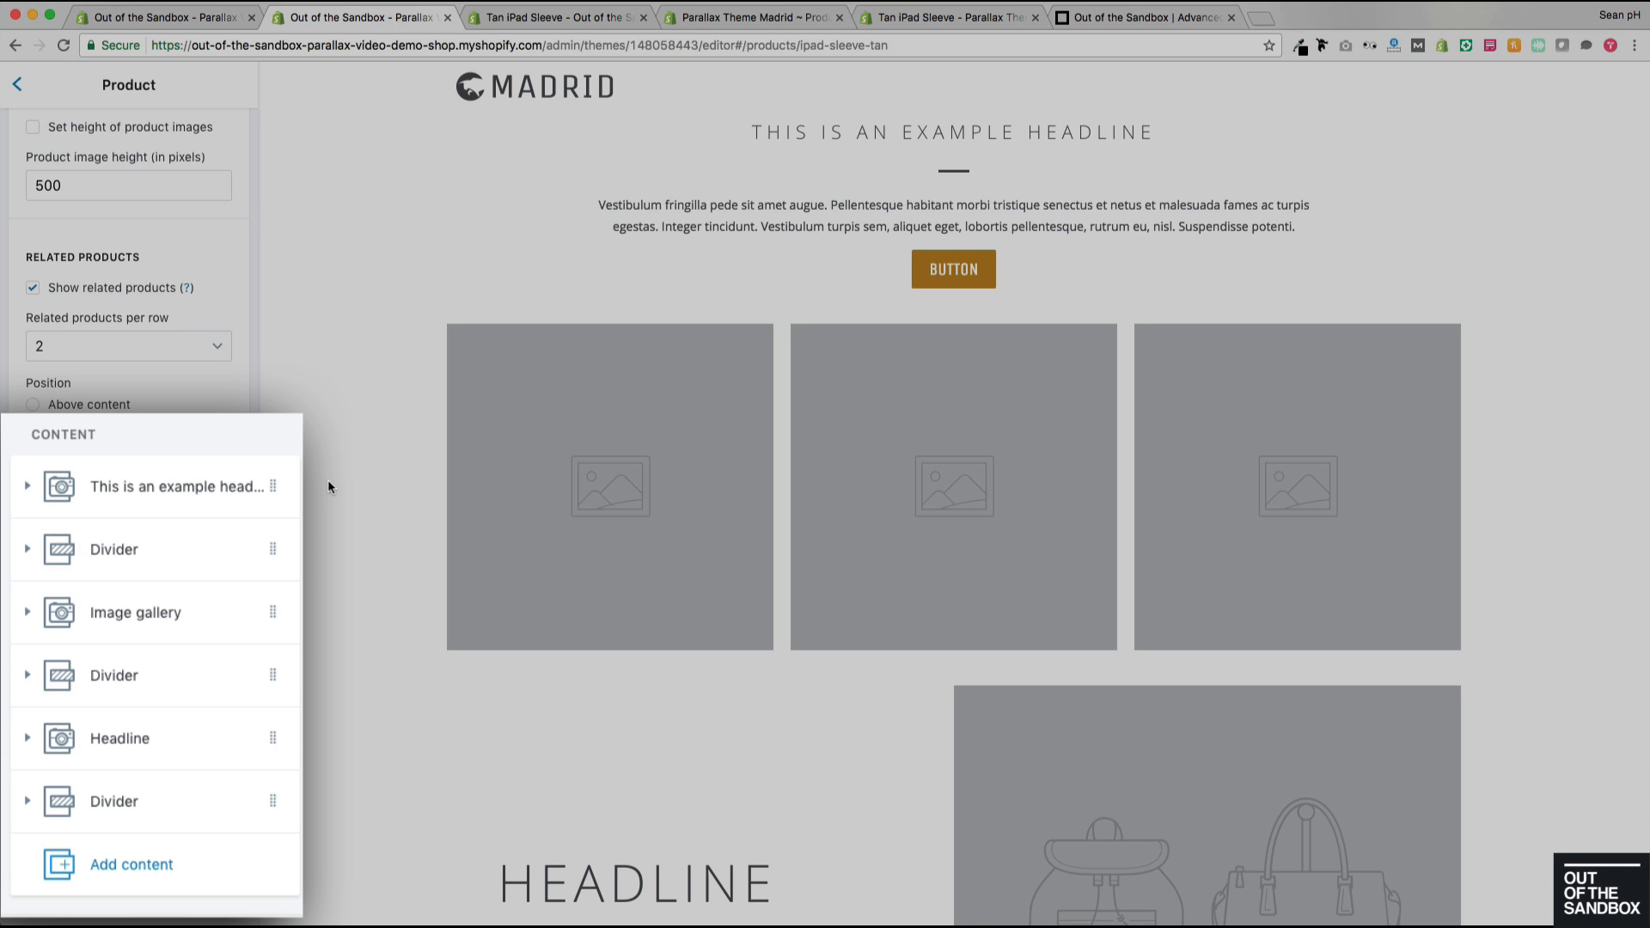
click(158, 867)
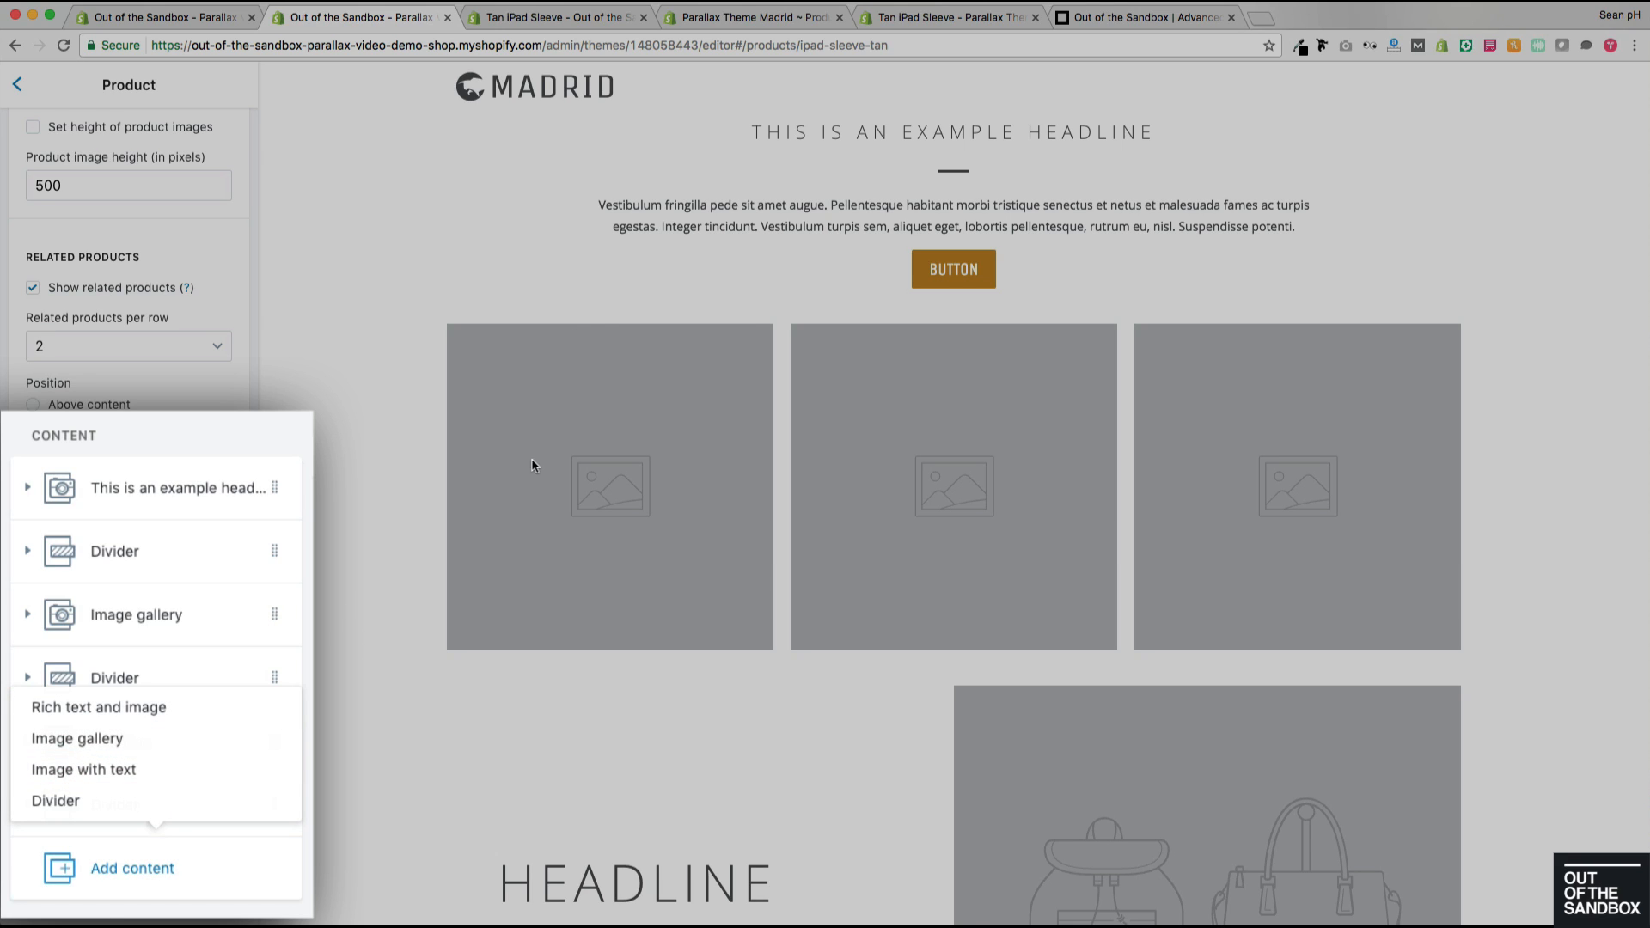
Step: Expand the example headline content block and review its image, heading, text, alignment and button settings
click(195, 489)
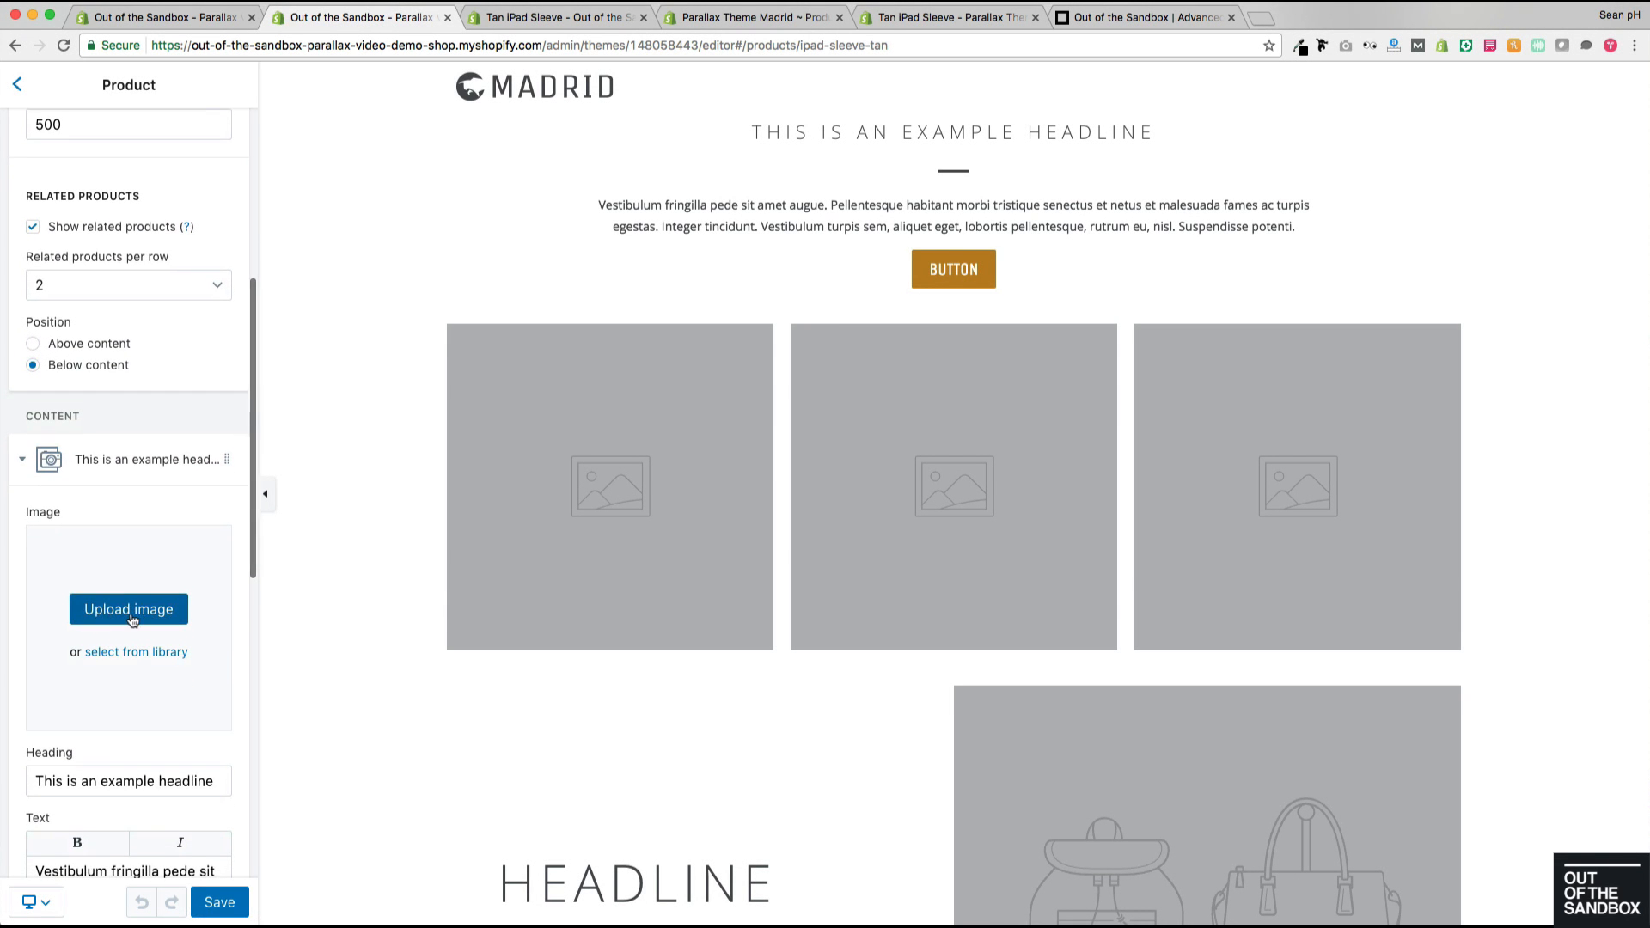
scroll(344, 317, up, 2)
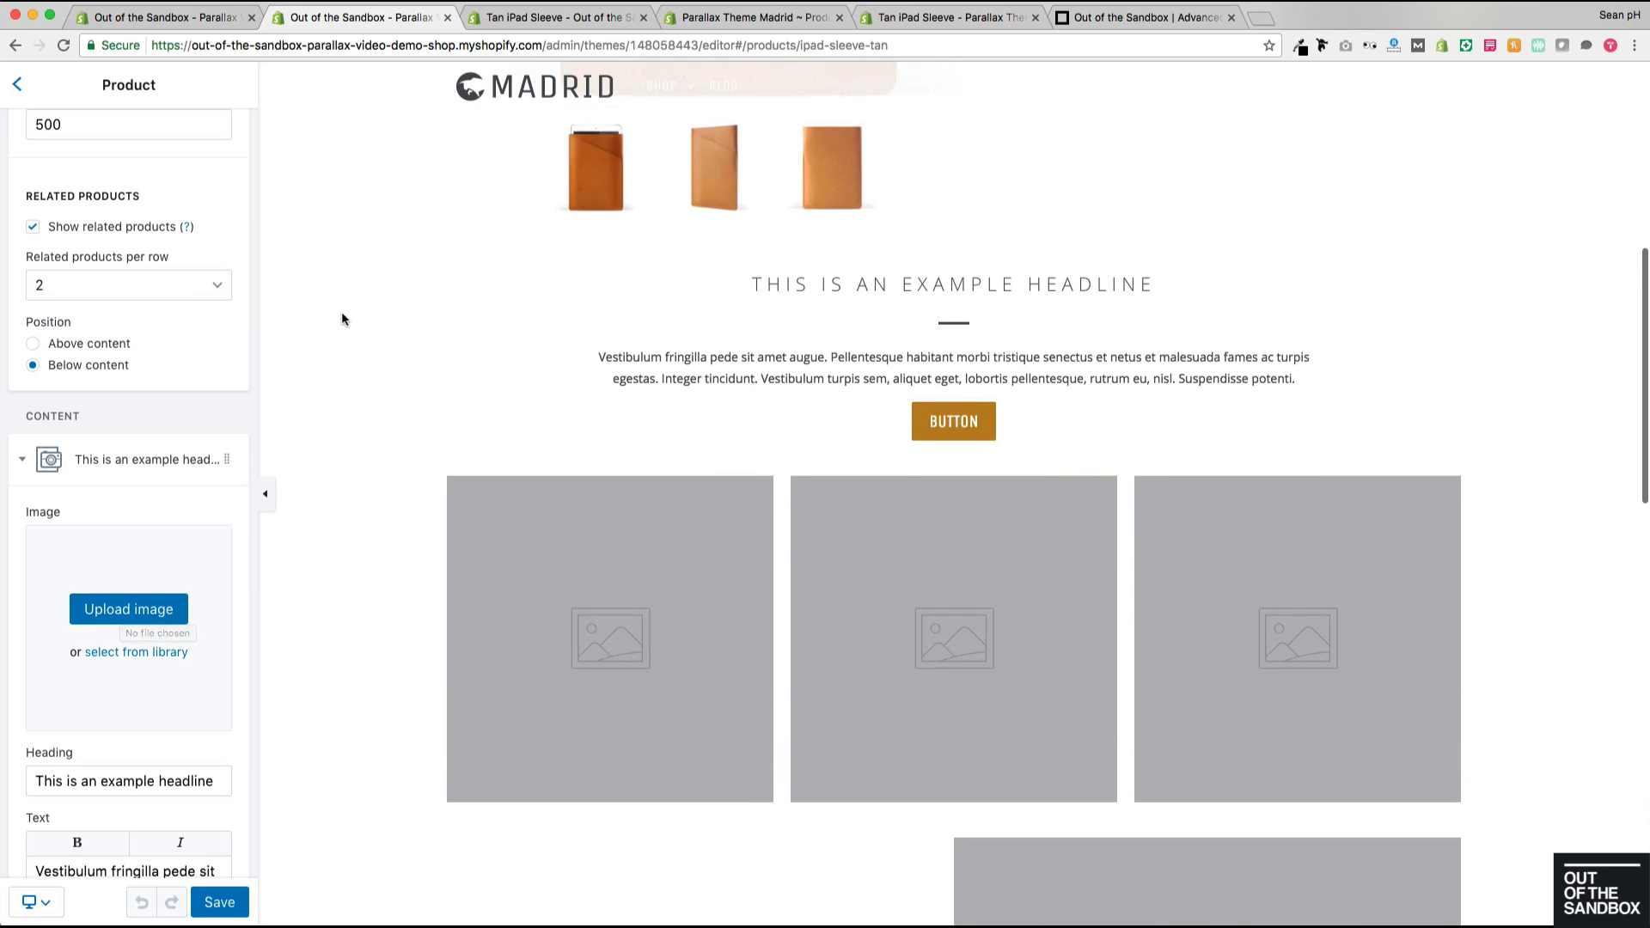
scroll(116, 693, down, 2)
scroll(129, 774, down, 5)
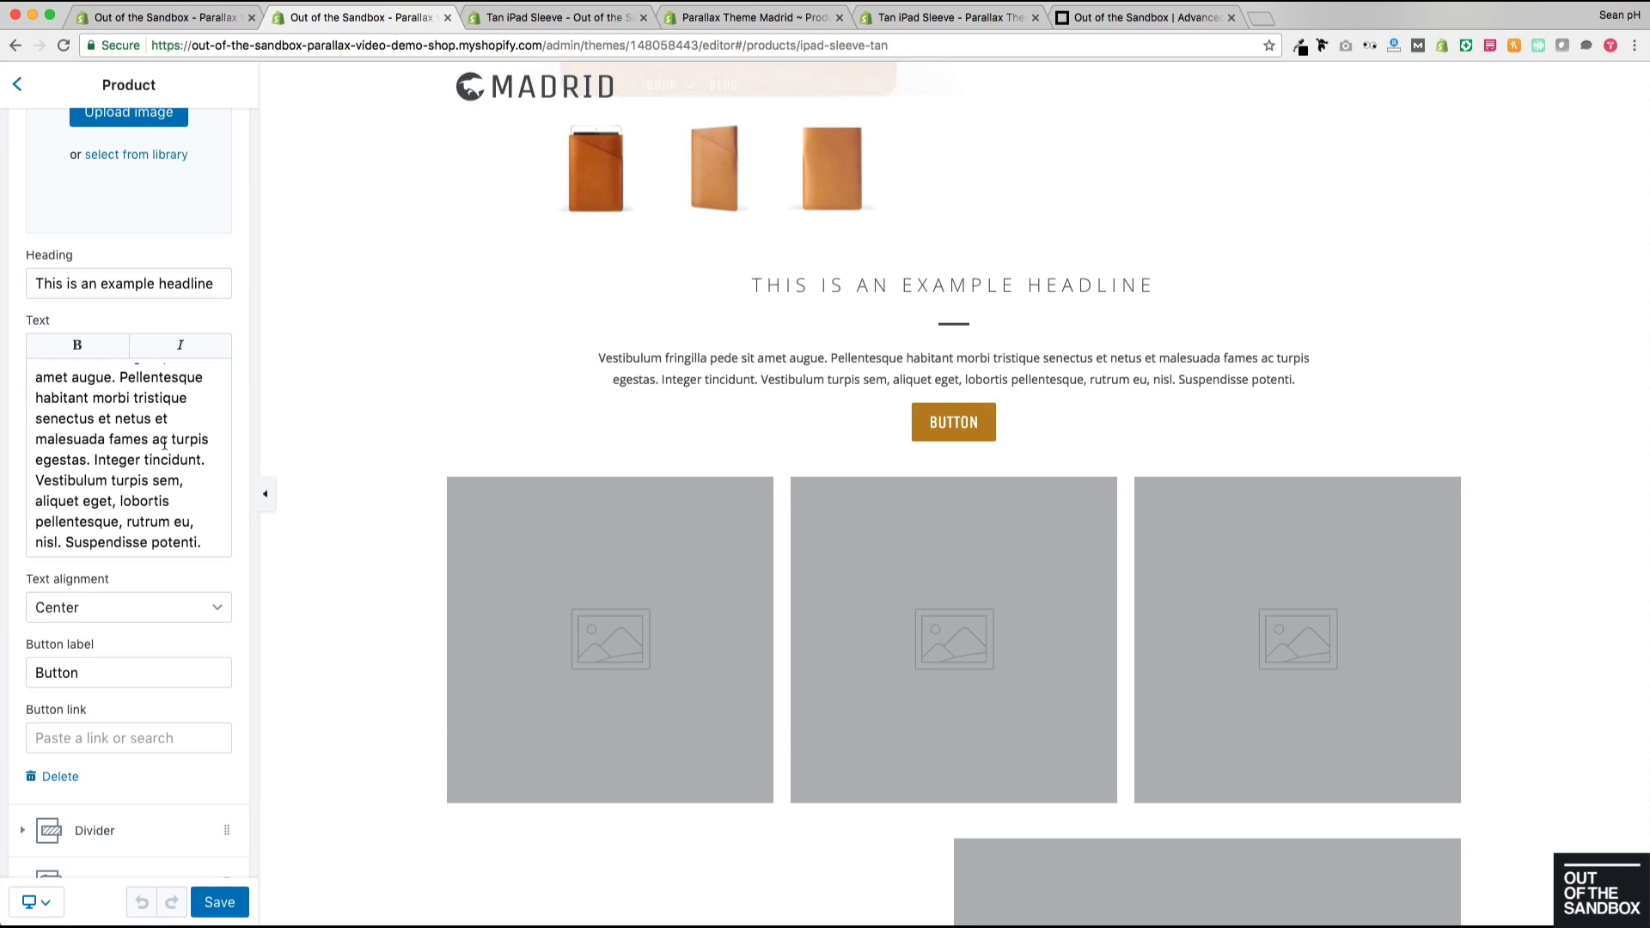
Step: Try Left text alignment on the example headline block and return it to Center
click(137, 613)
click(160, 600)
click(146, 613)
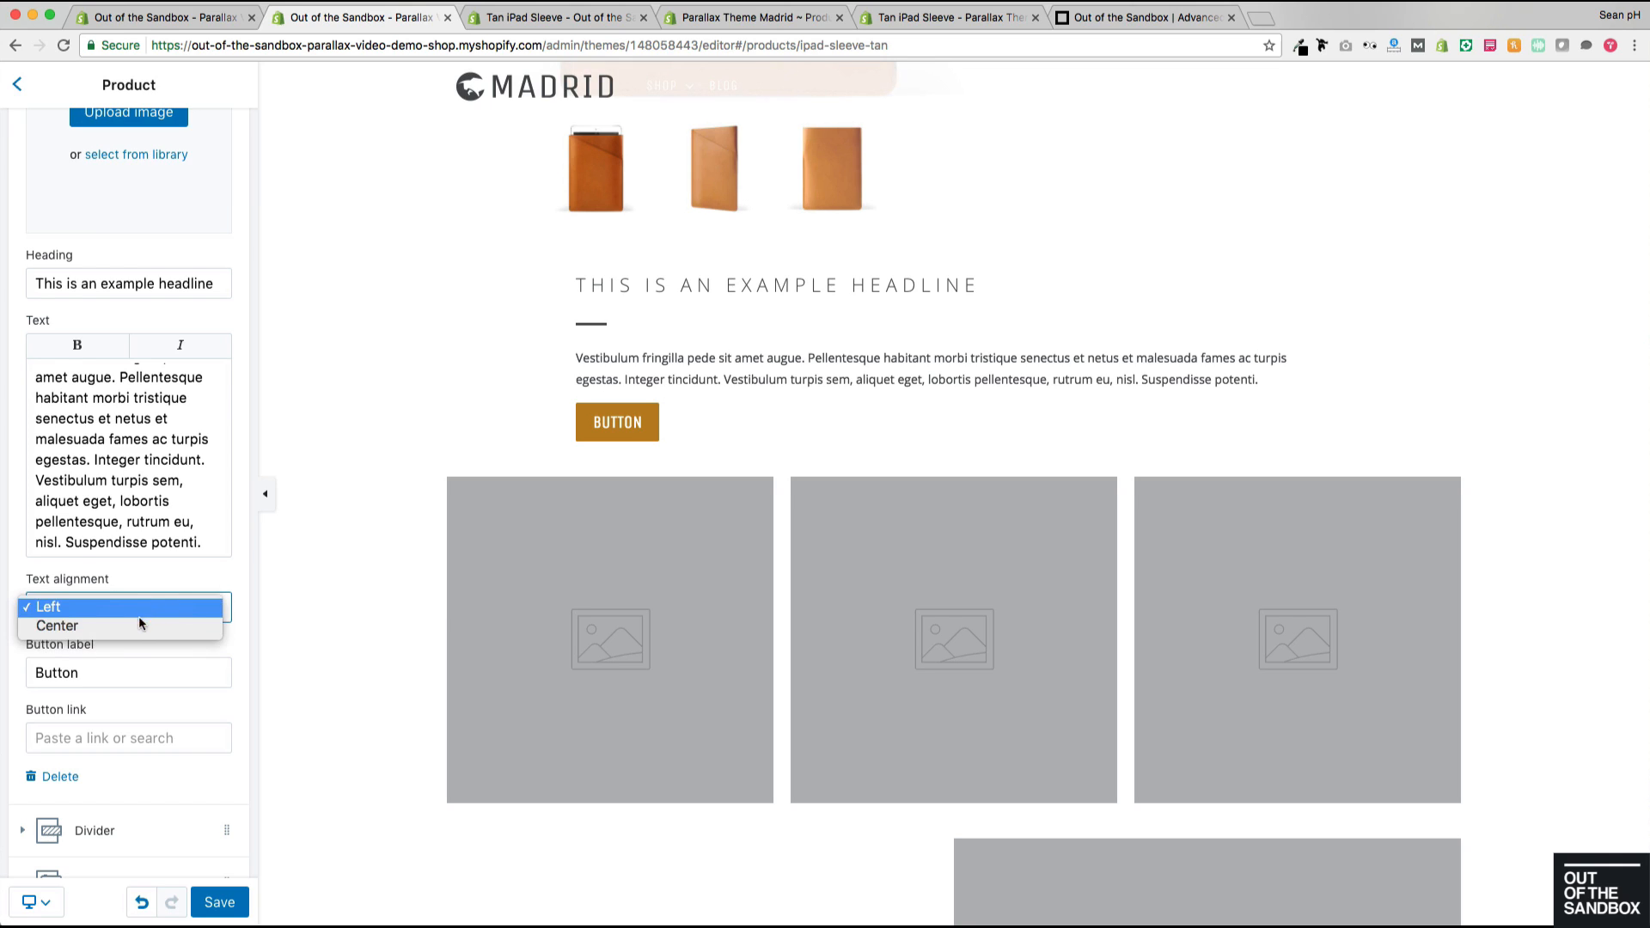
click(139, 627)
Step: Set the example headline block's button label to Buy and view the link options for the button
double_click(107, 676)
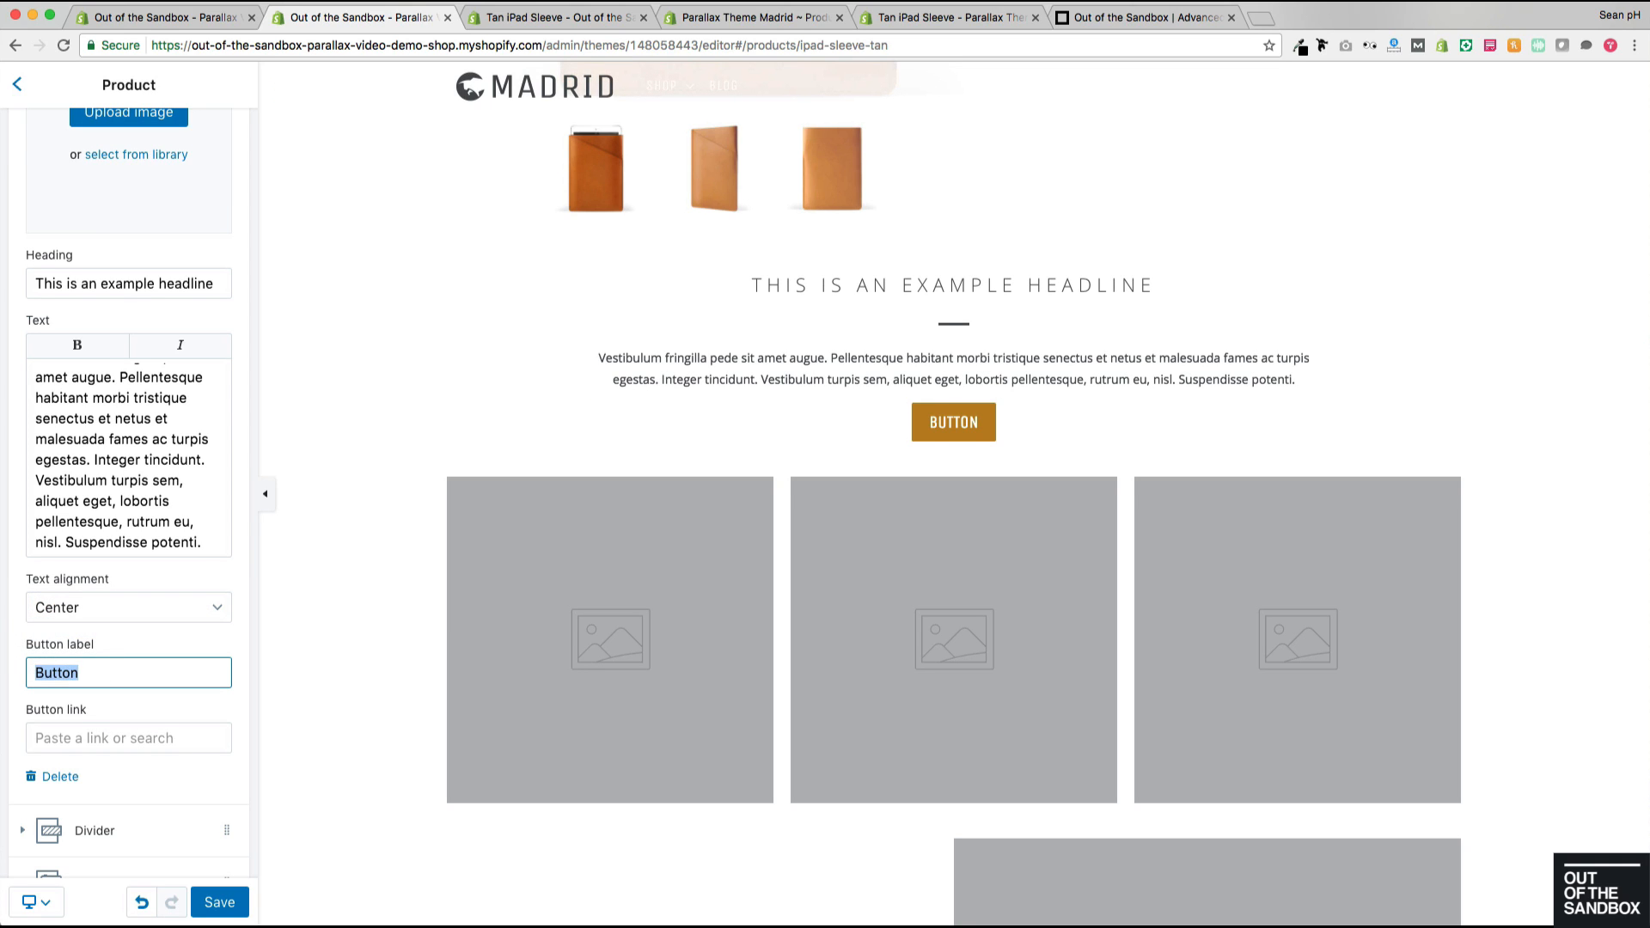
text(Buy)
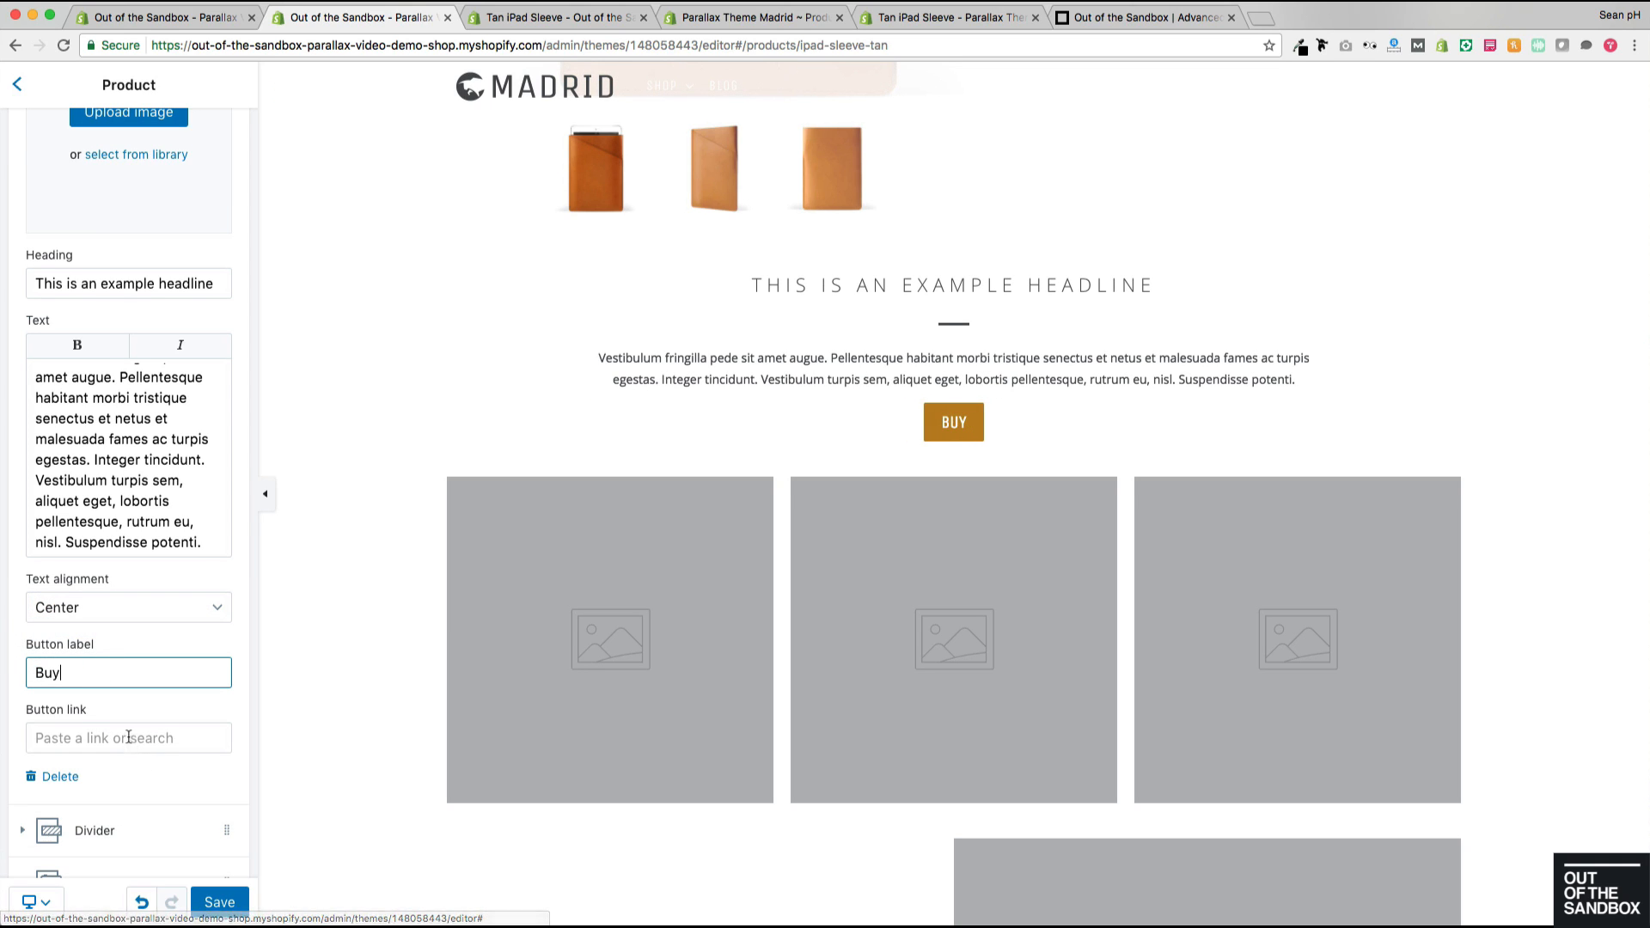
click(39, 739)
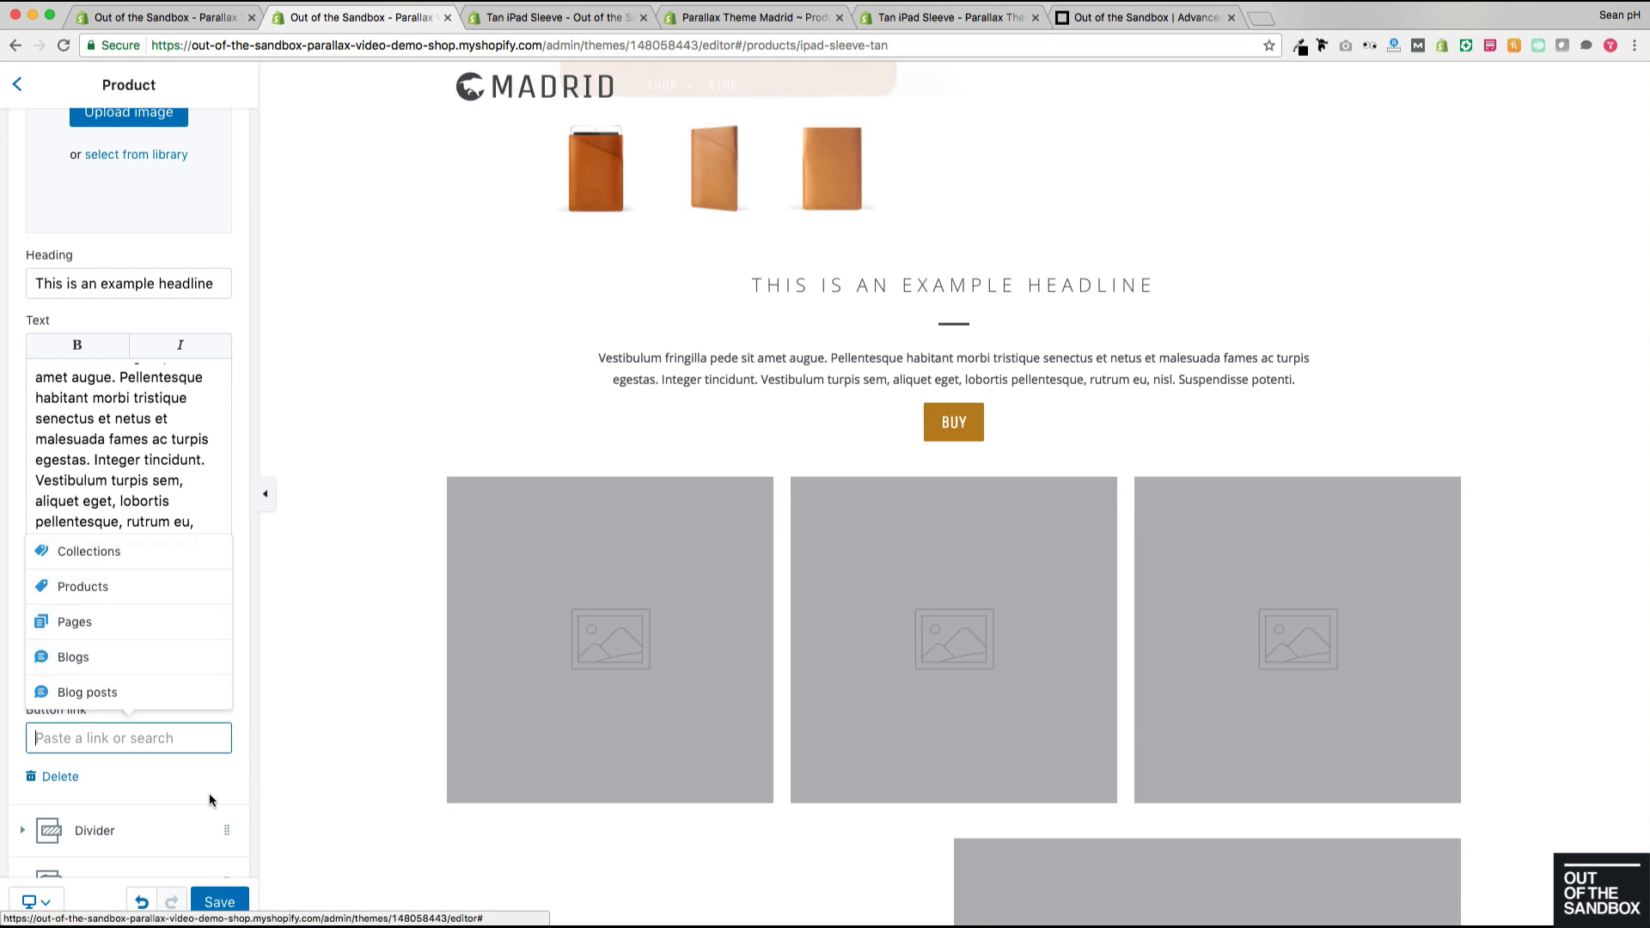
click(230, 778)
Step: Show a border on the divider between the example headline and the image gallery
scroll(129, 704, down, 3)
click(87, 693)
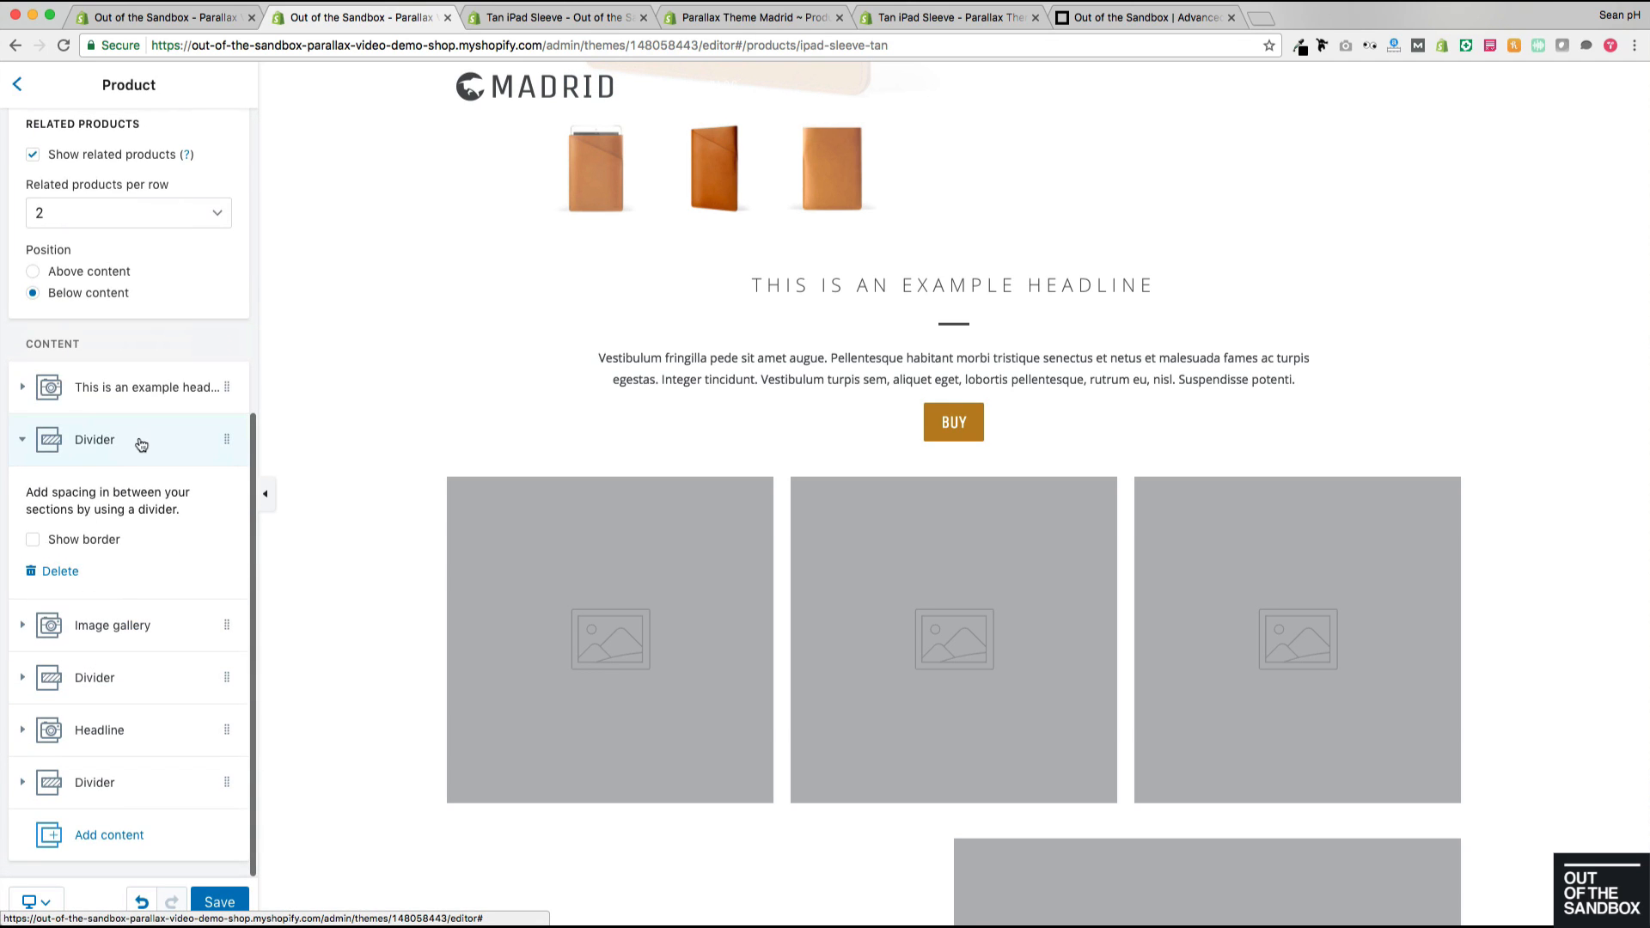
click(57, 542)
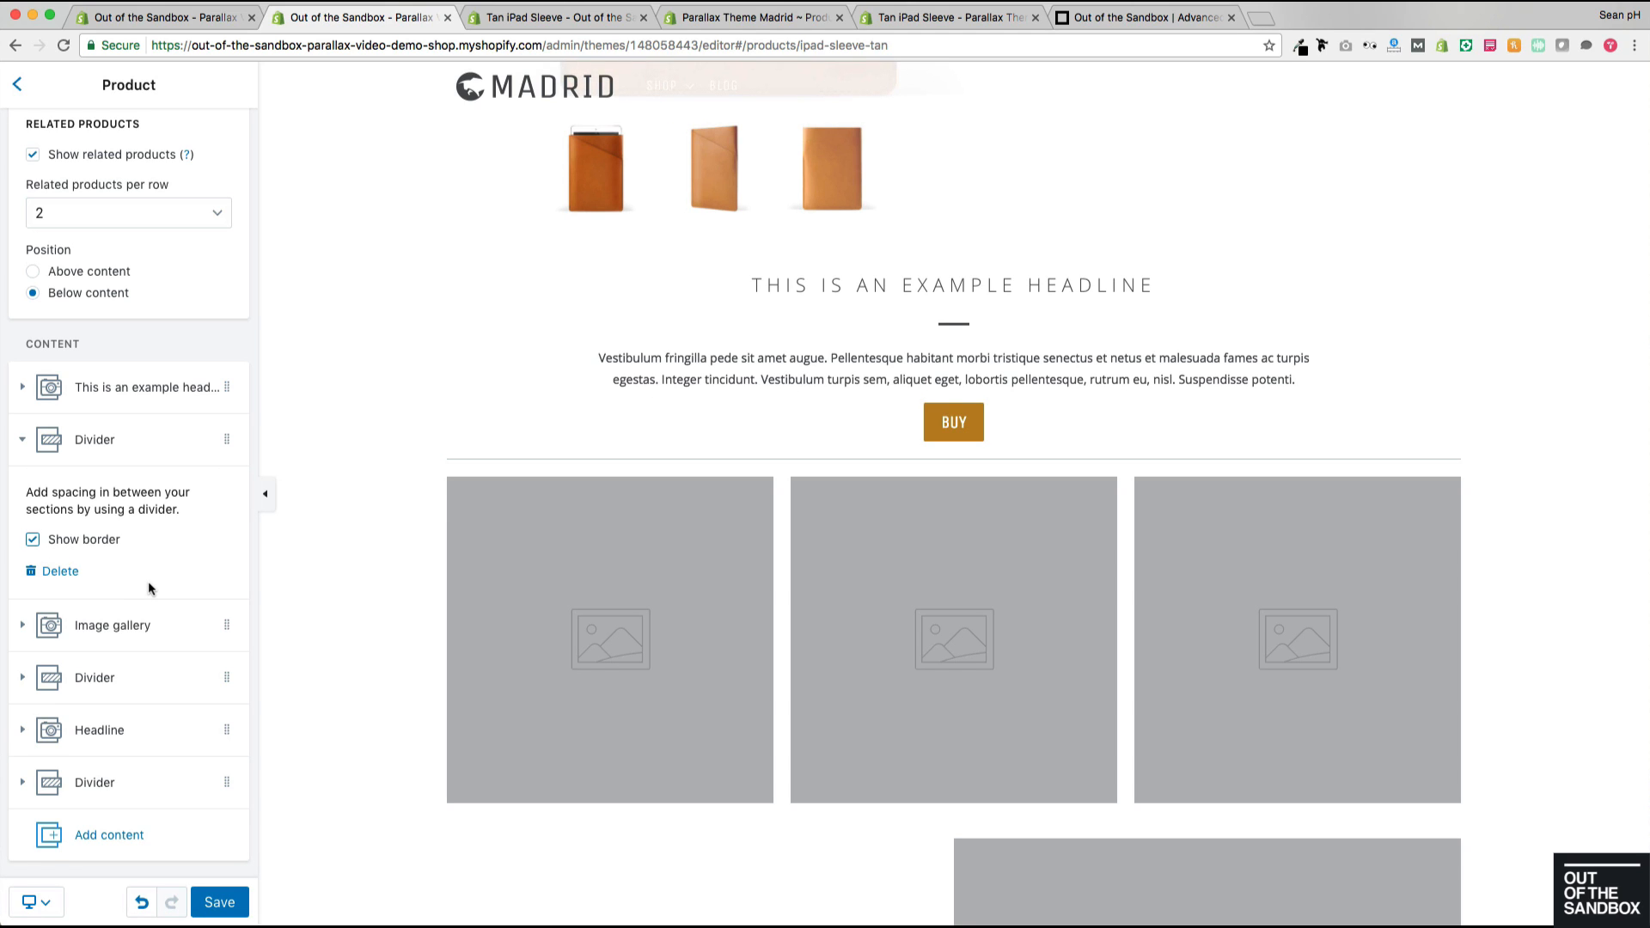
Step: Fill the image gallery block with three leather detail images, uploading the deet1_d29 JPG file as Image 1
click(113, 625)
click(142, 452)
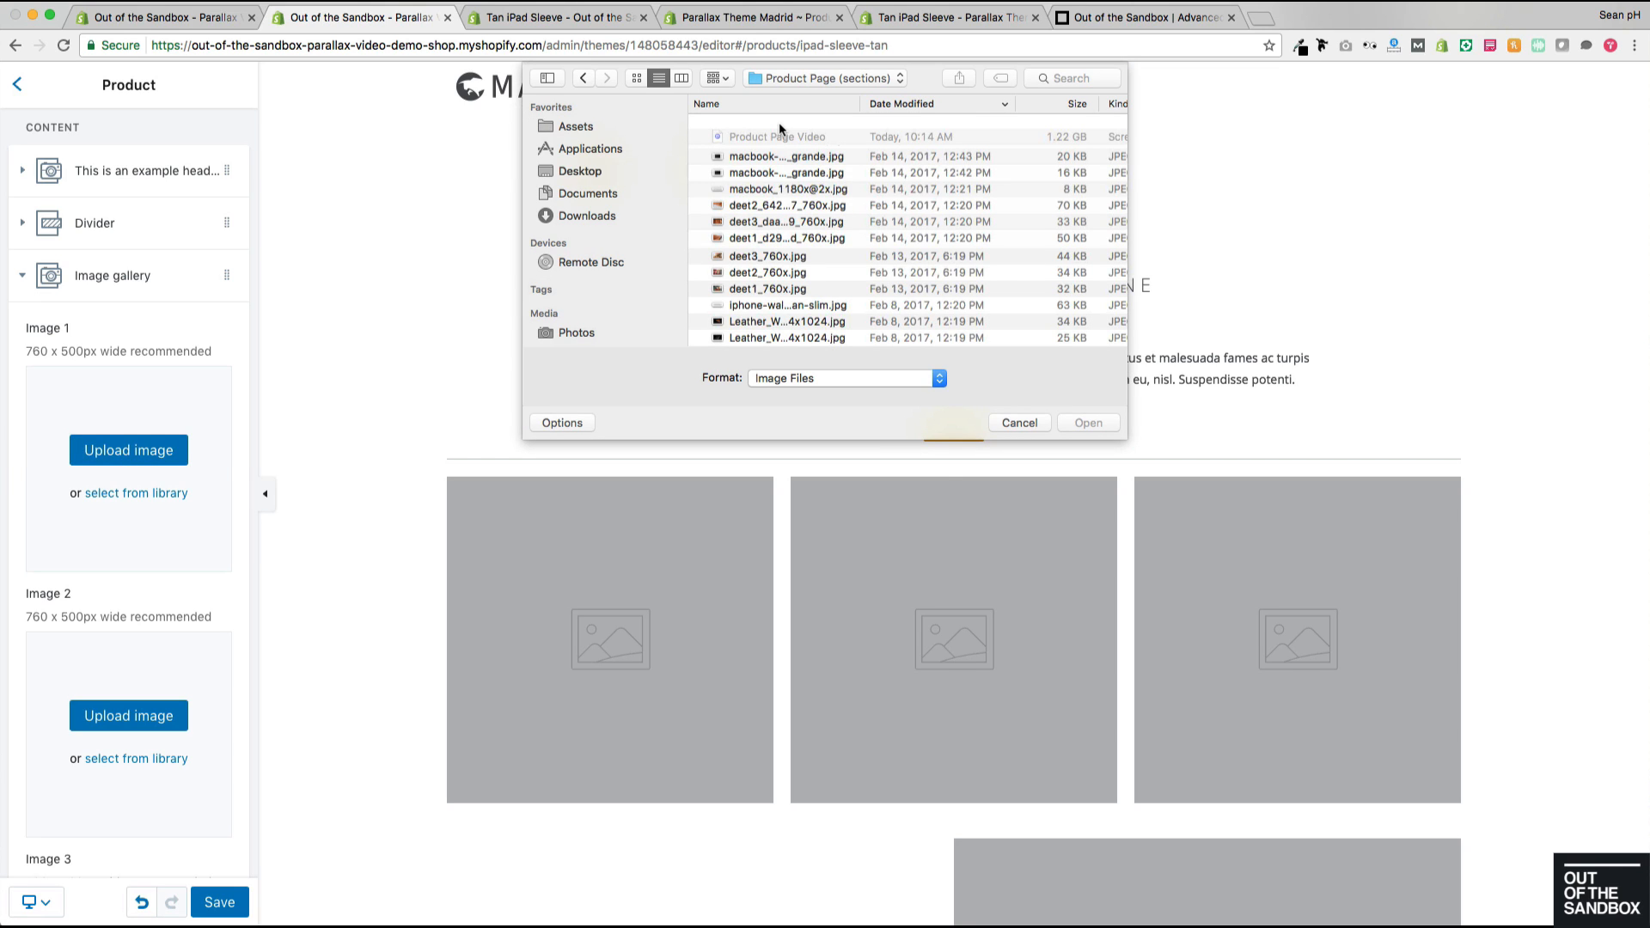
click(773, 238)
click(1090, 423)
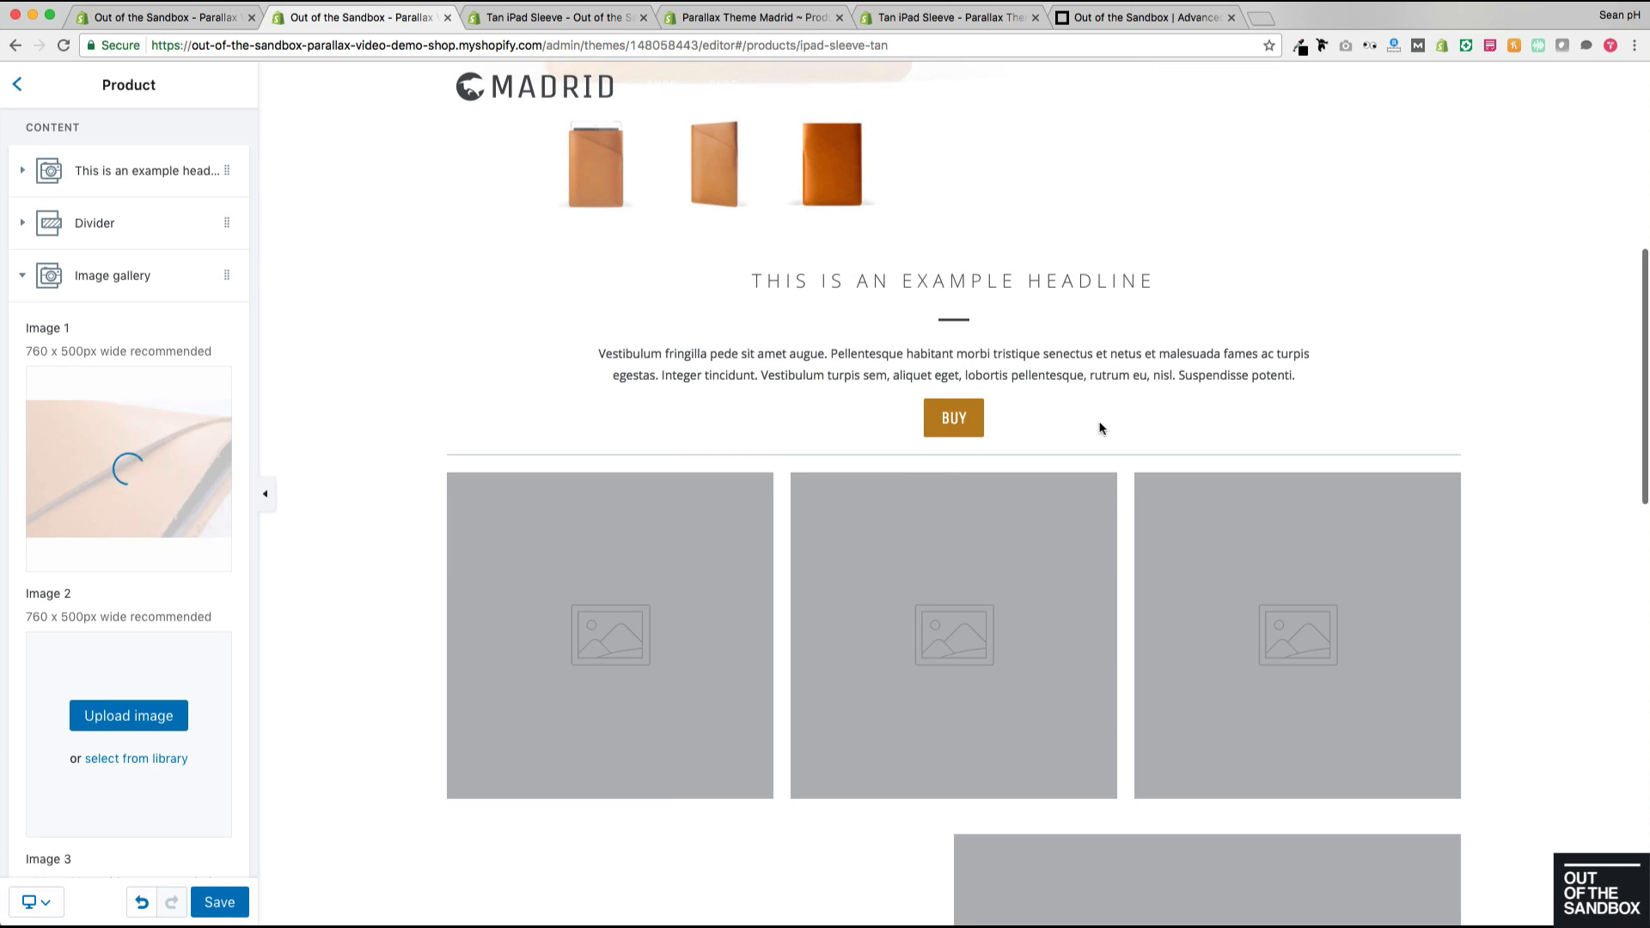
click(138, 741)
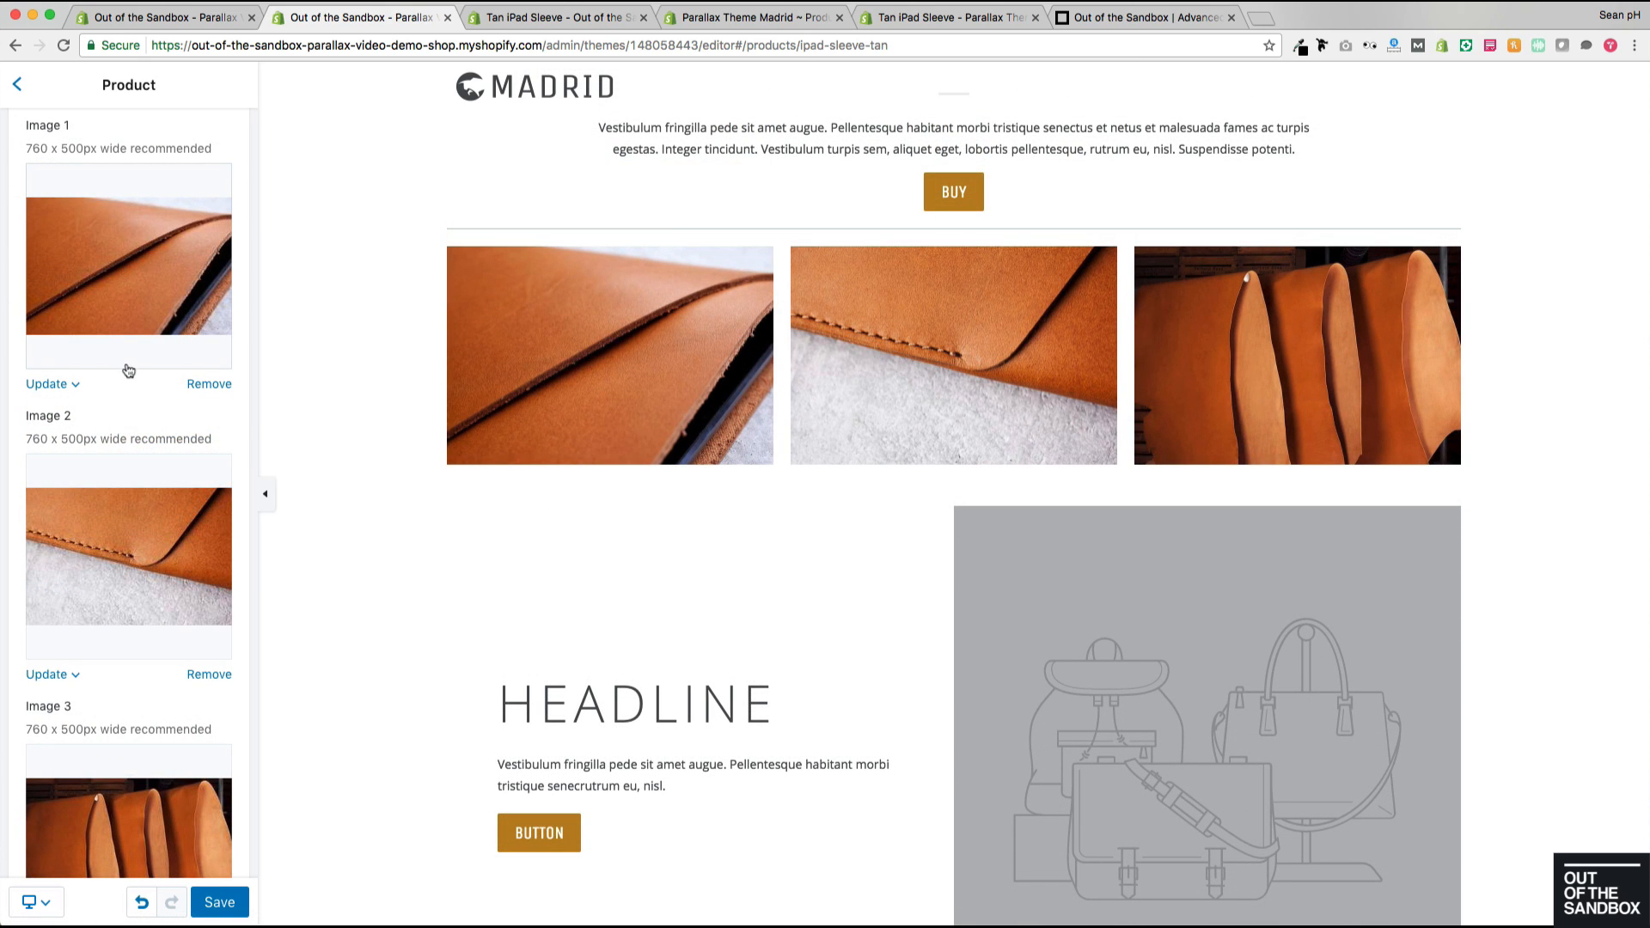
scroll(129, 369, up, 2)
scroll(128, 370, down, 2)
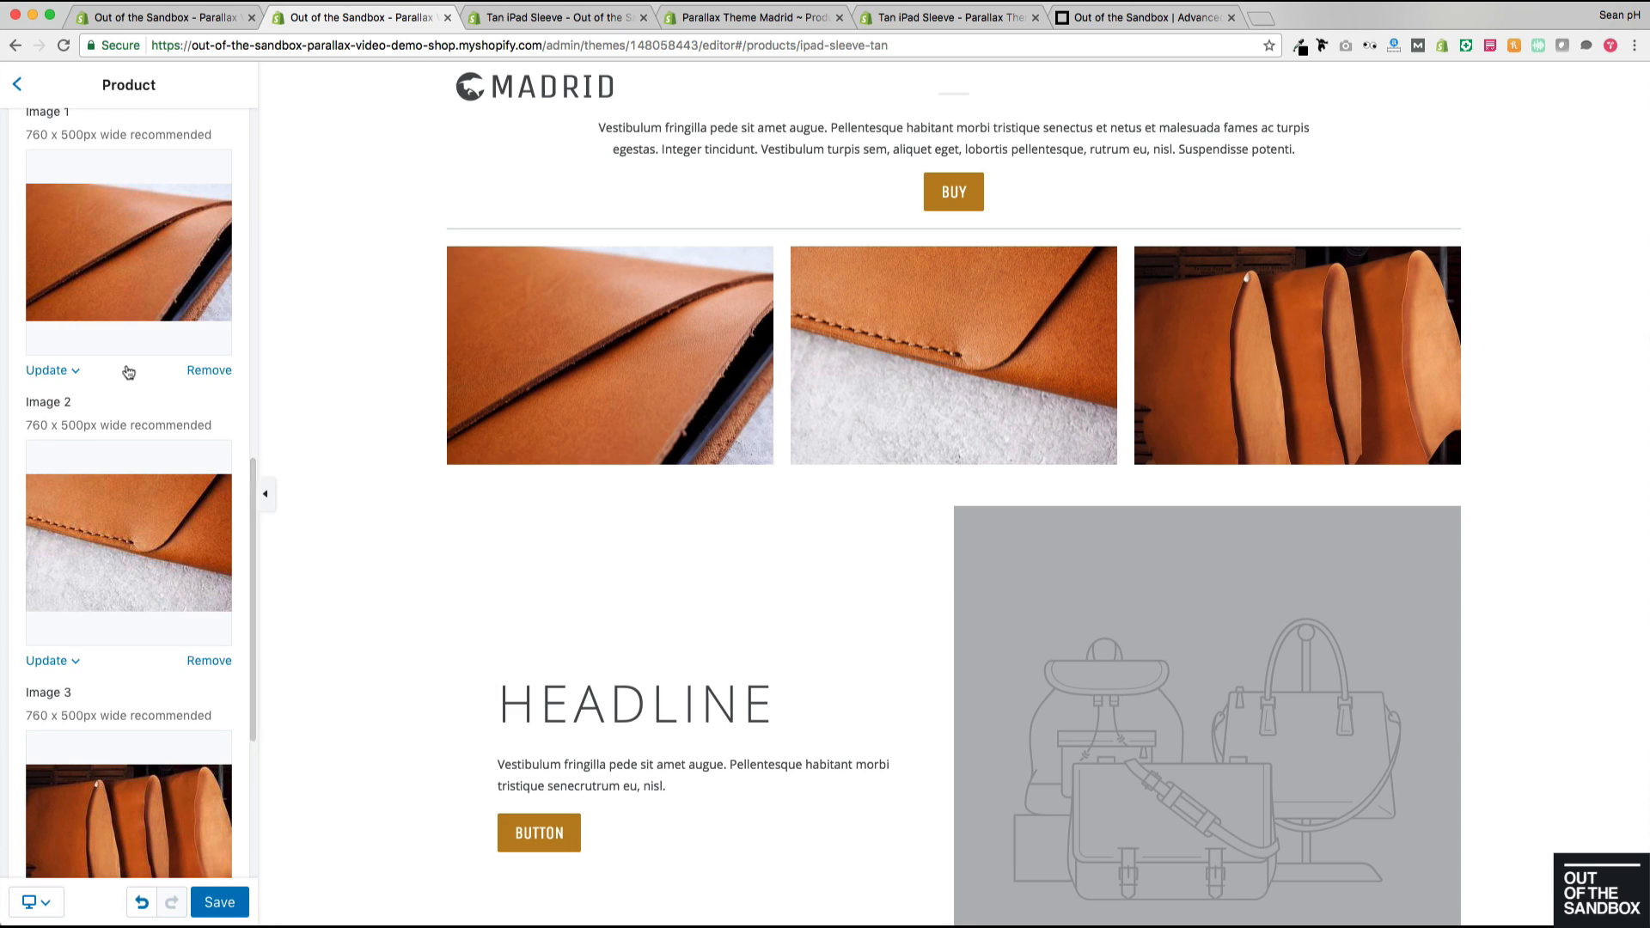
Step: Upload an image of a closed silver MacBook from the Product Page (sections) folder to the lower Headline block
scroll(128, 371, down, 5)
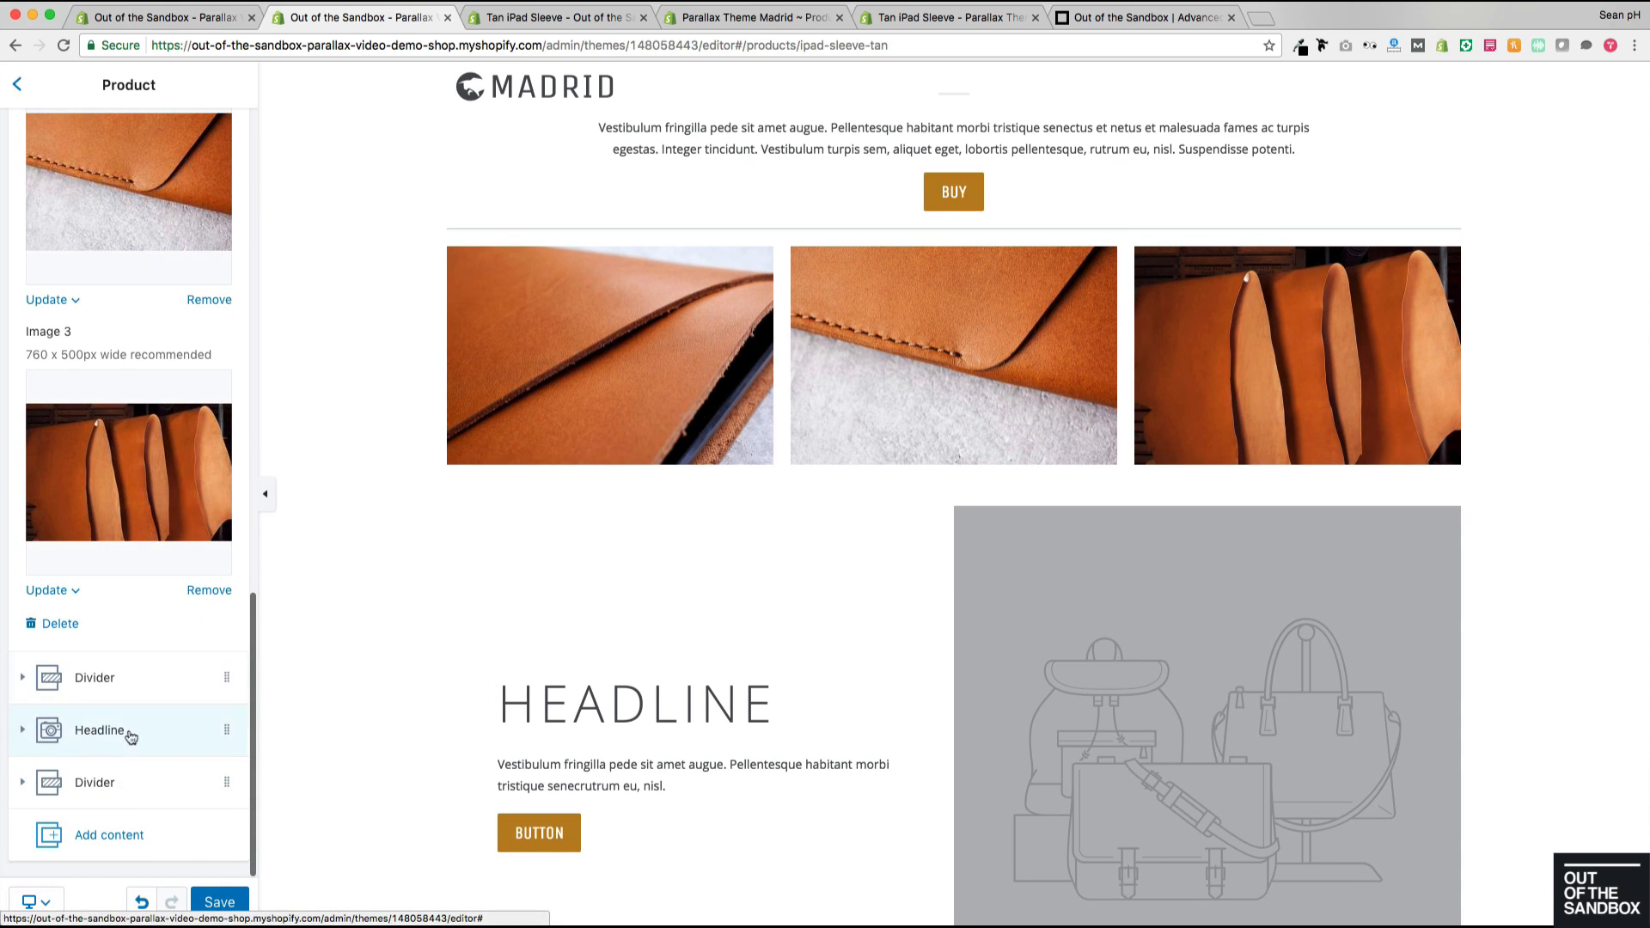
click(120, 738)
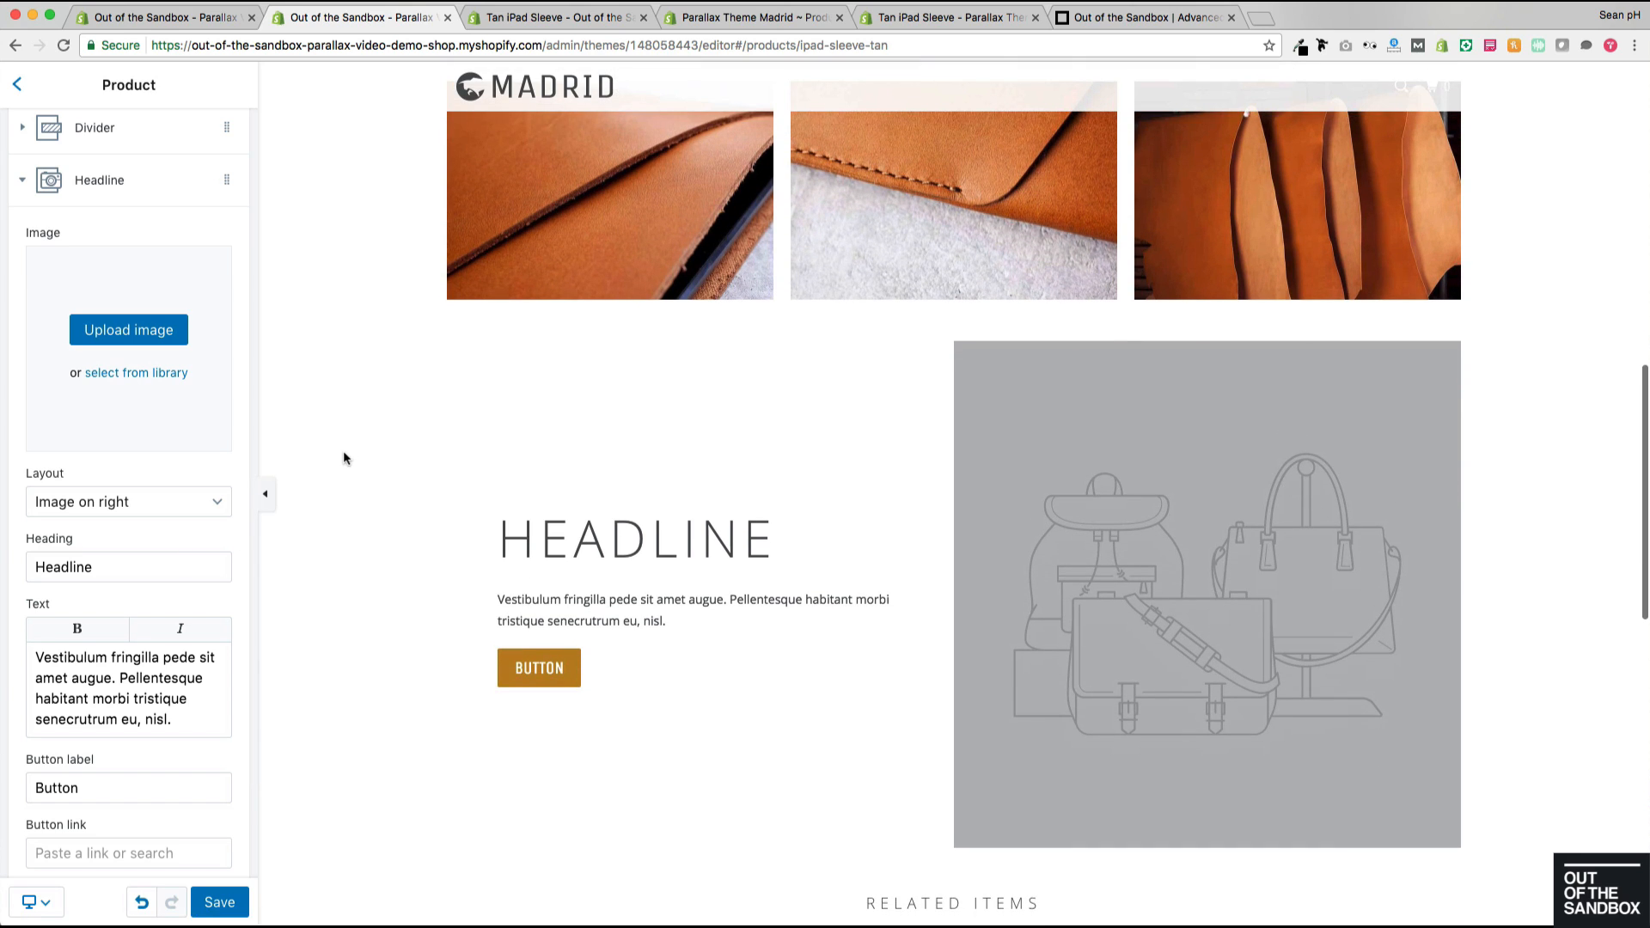
click(120, 338)
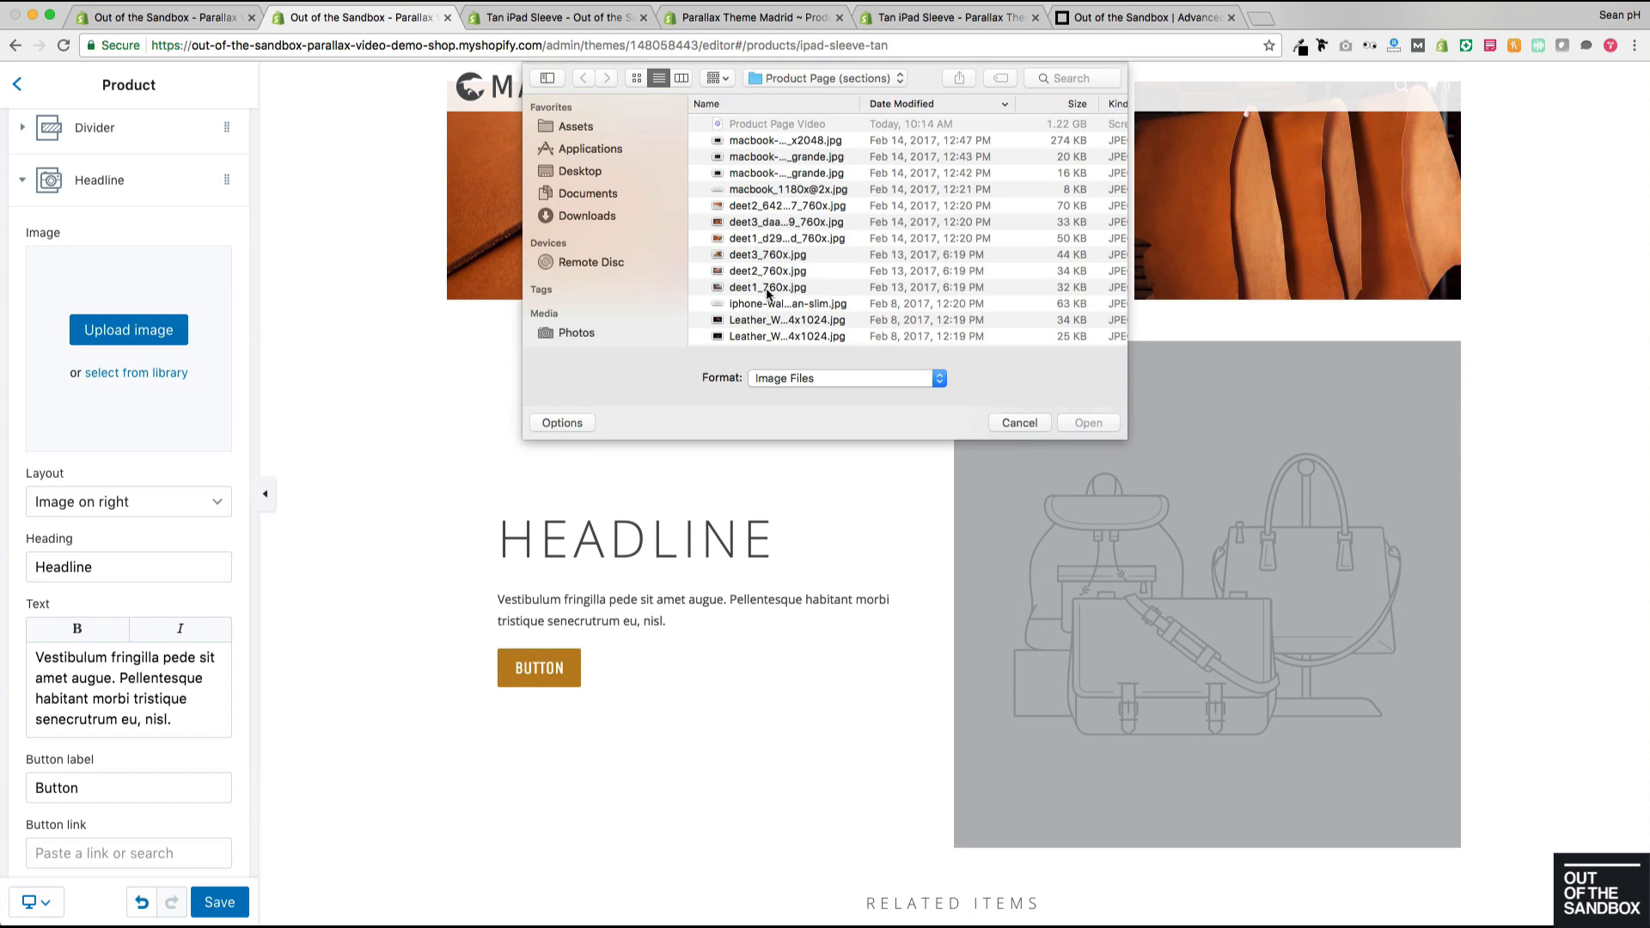
double_click(768, 293)
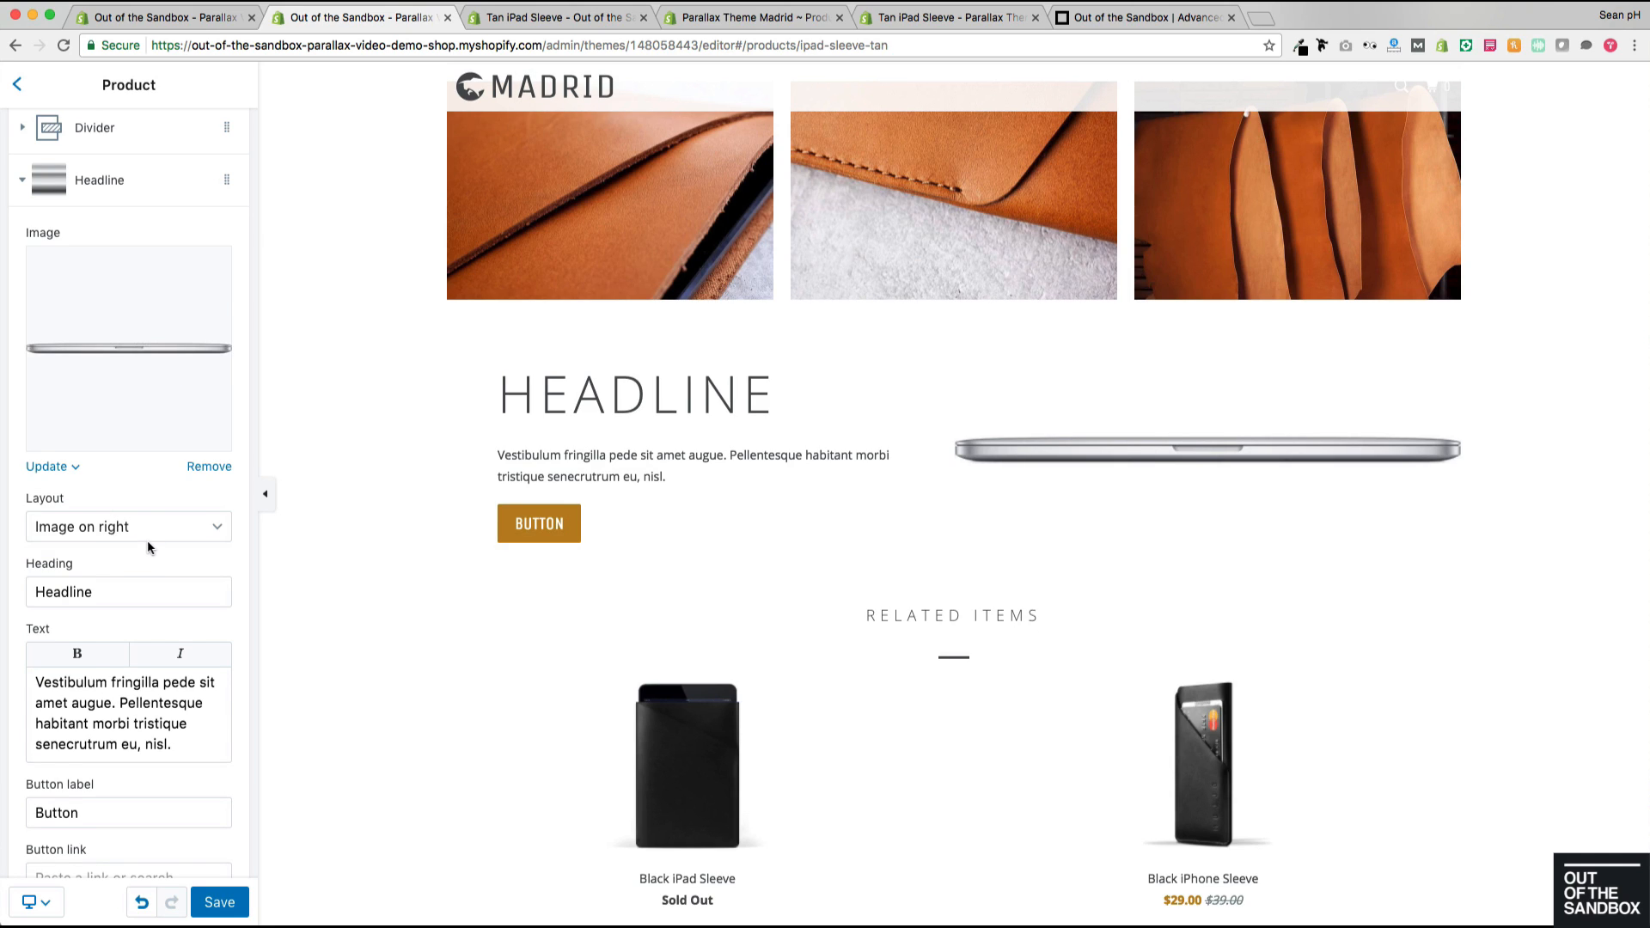
Step: Change the lower Headline block's layout to Image on left
scroll(147, 540, down, 1)
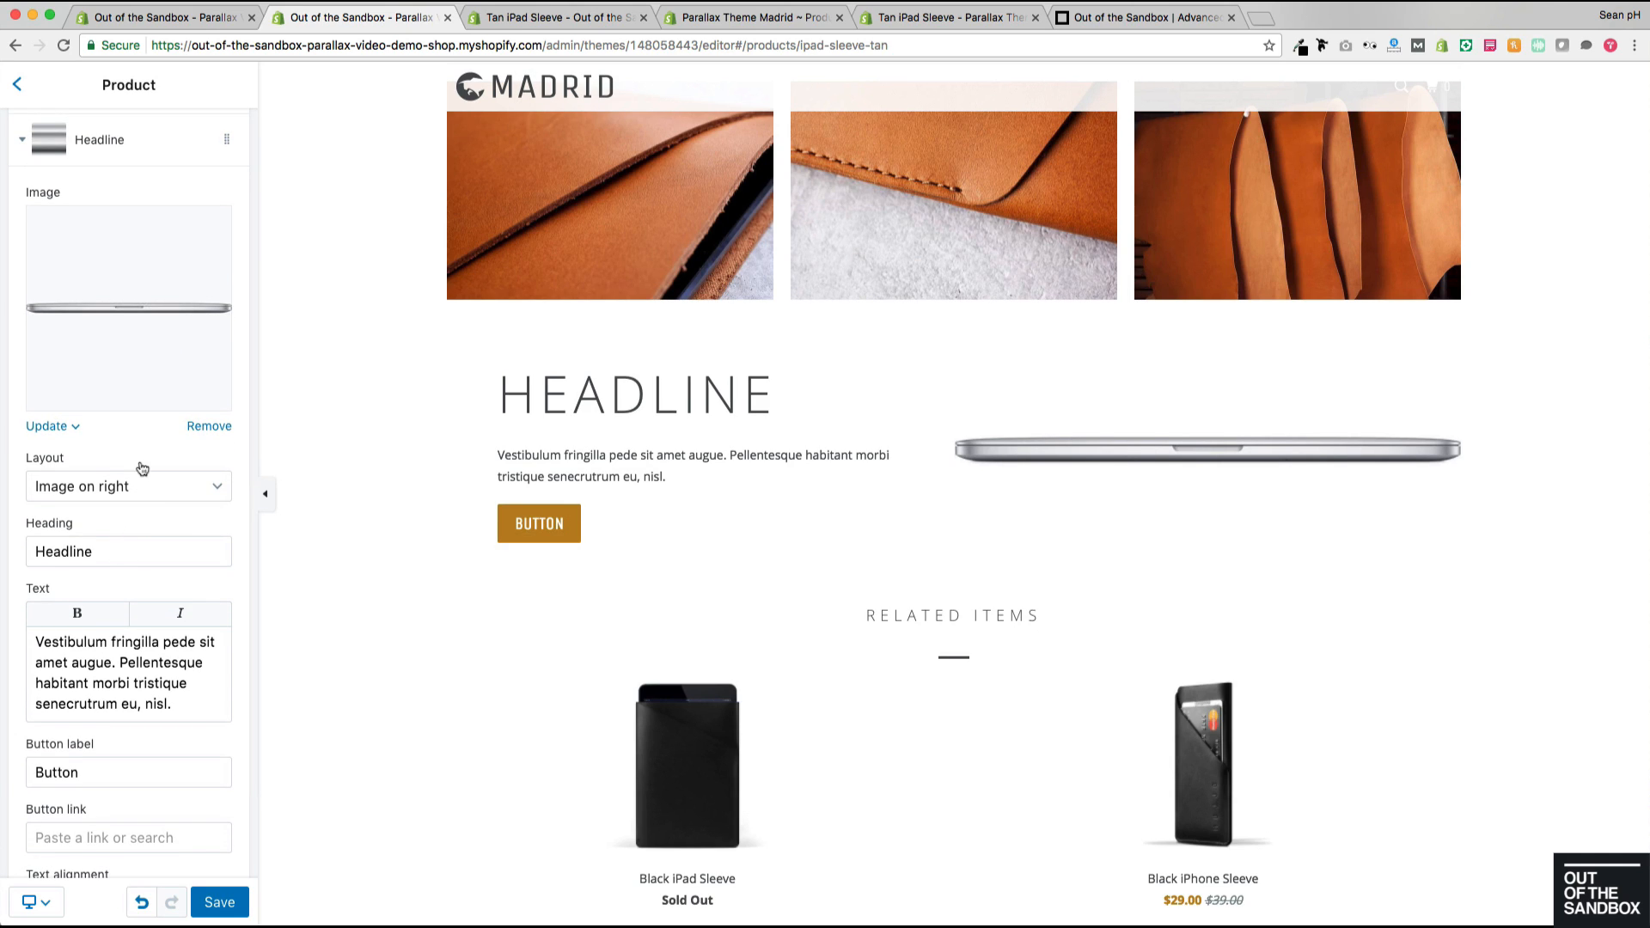
click(131, 489)
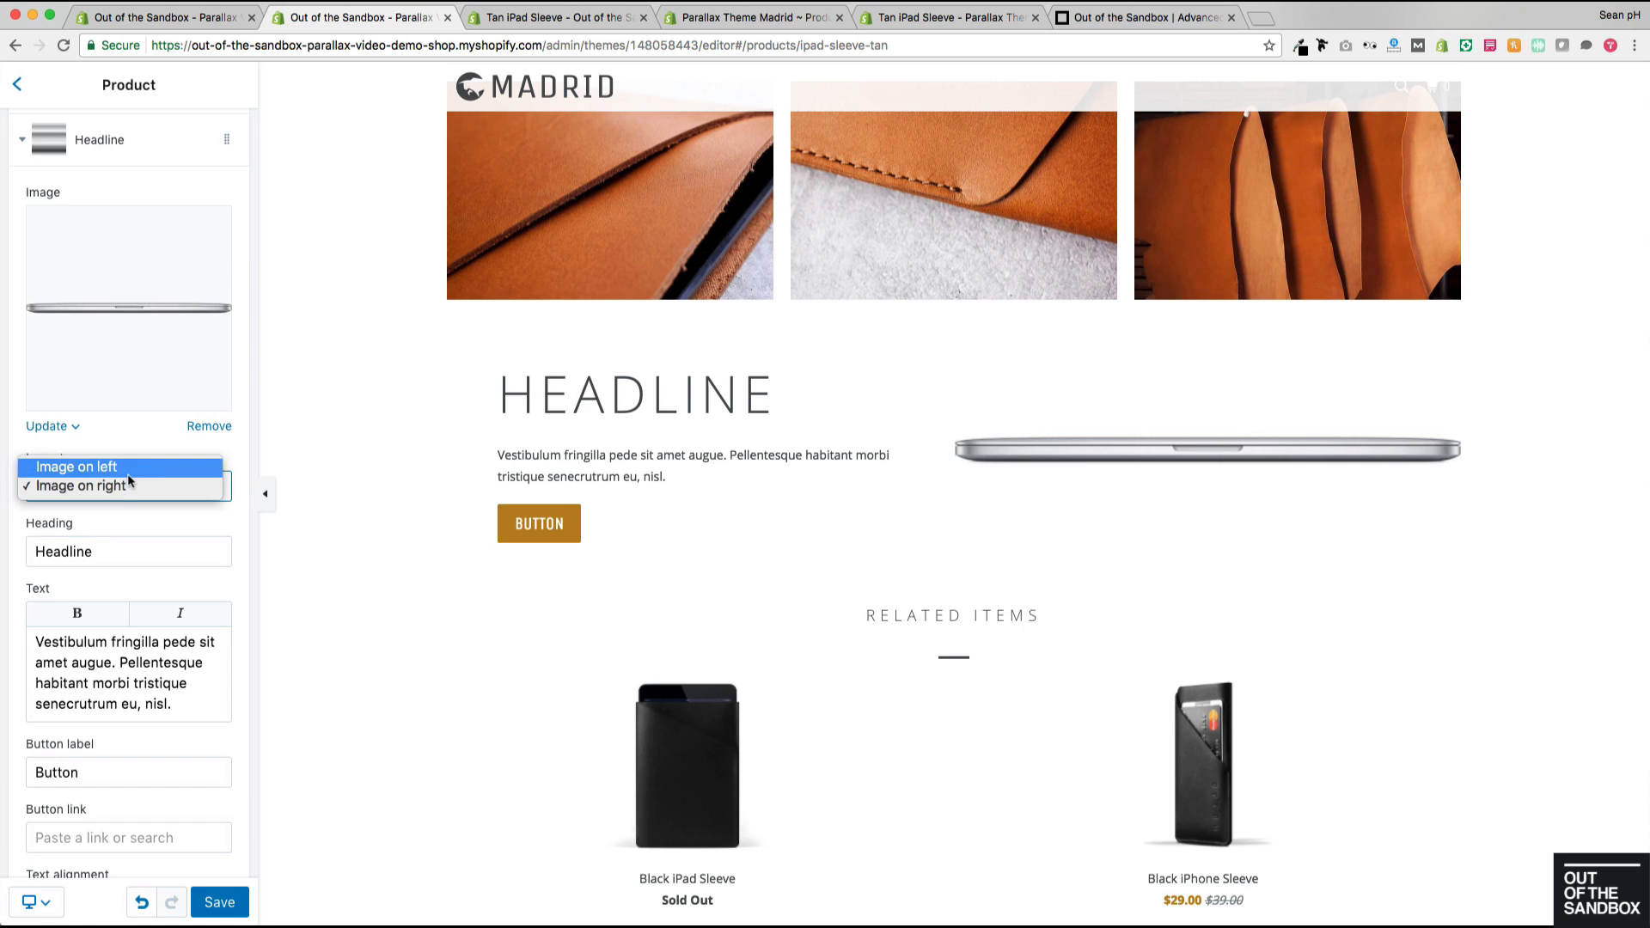
click(130, 469)
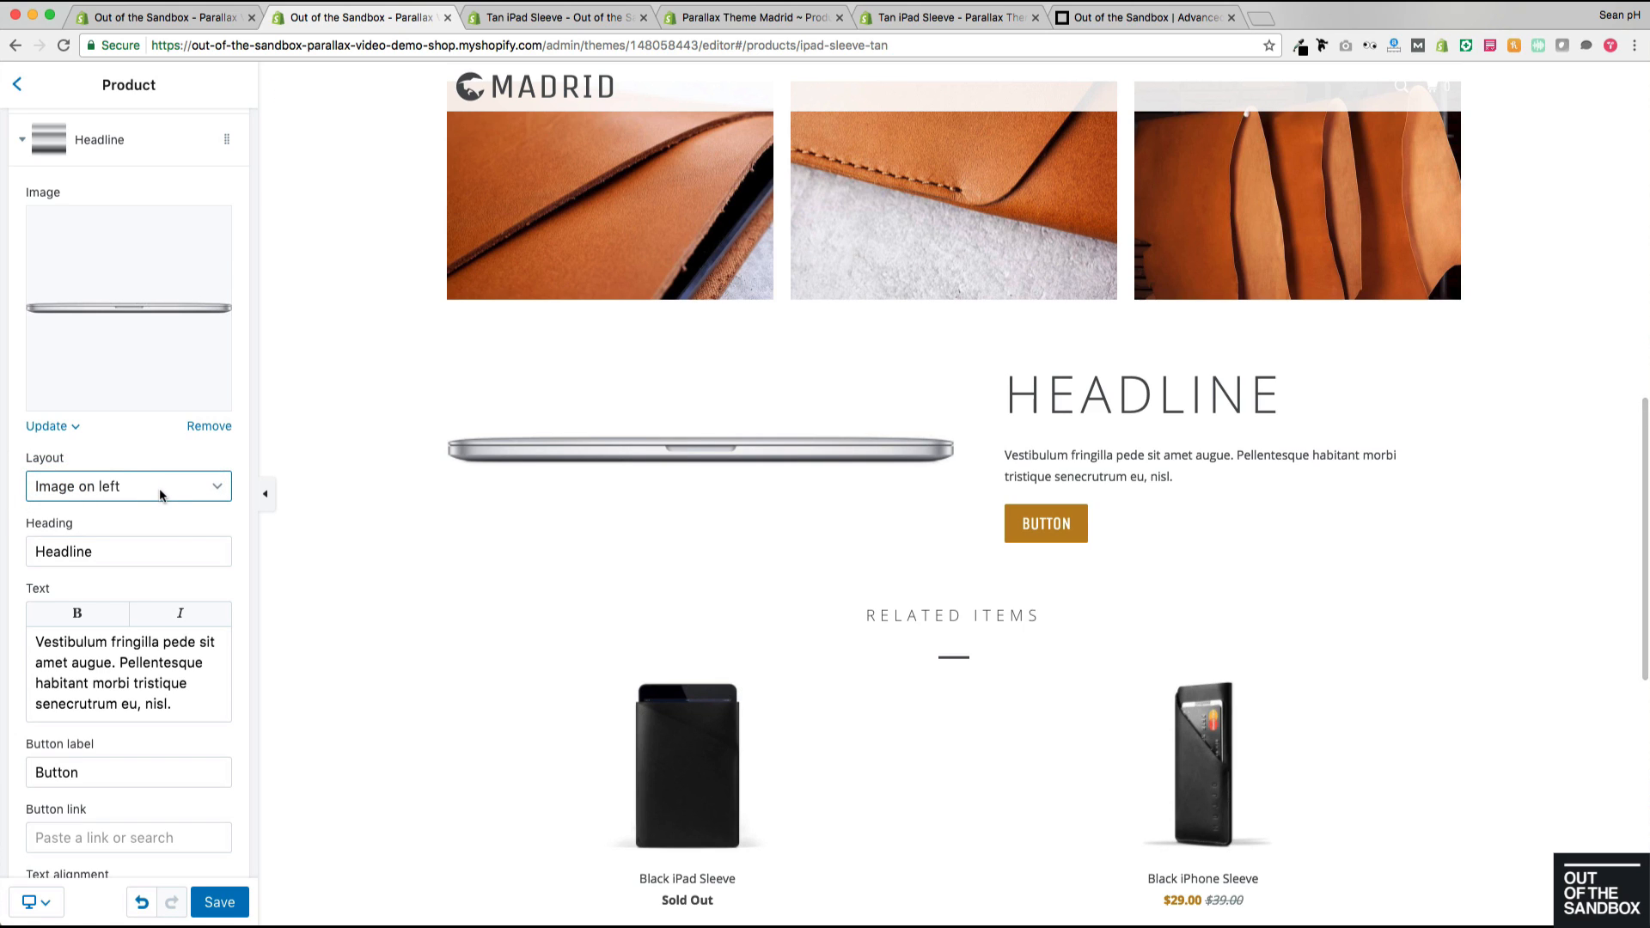
Step: Review the lower Headline block's heading, text and button fields, and check how the content blocks look in the preview
scroll(146, 572, down, 1)
click(81, 494)
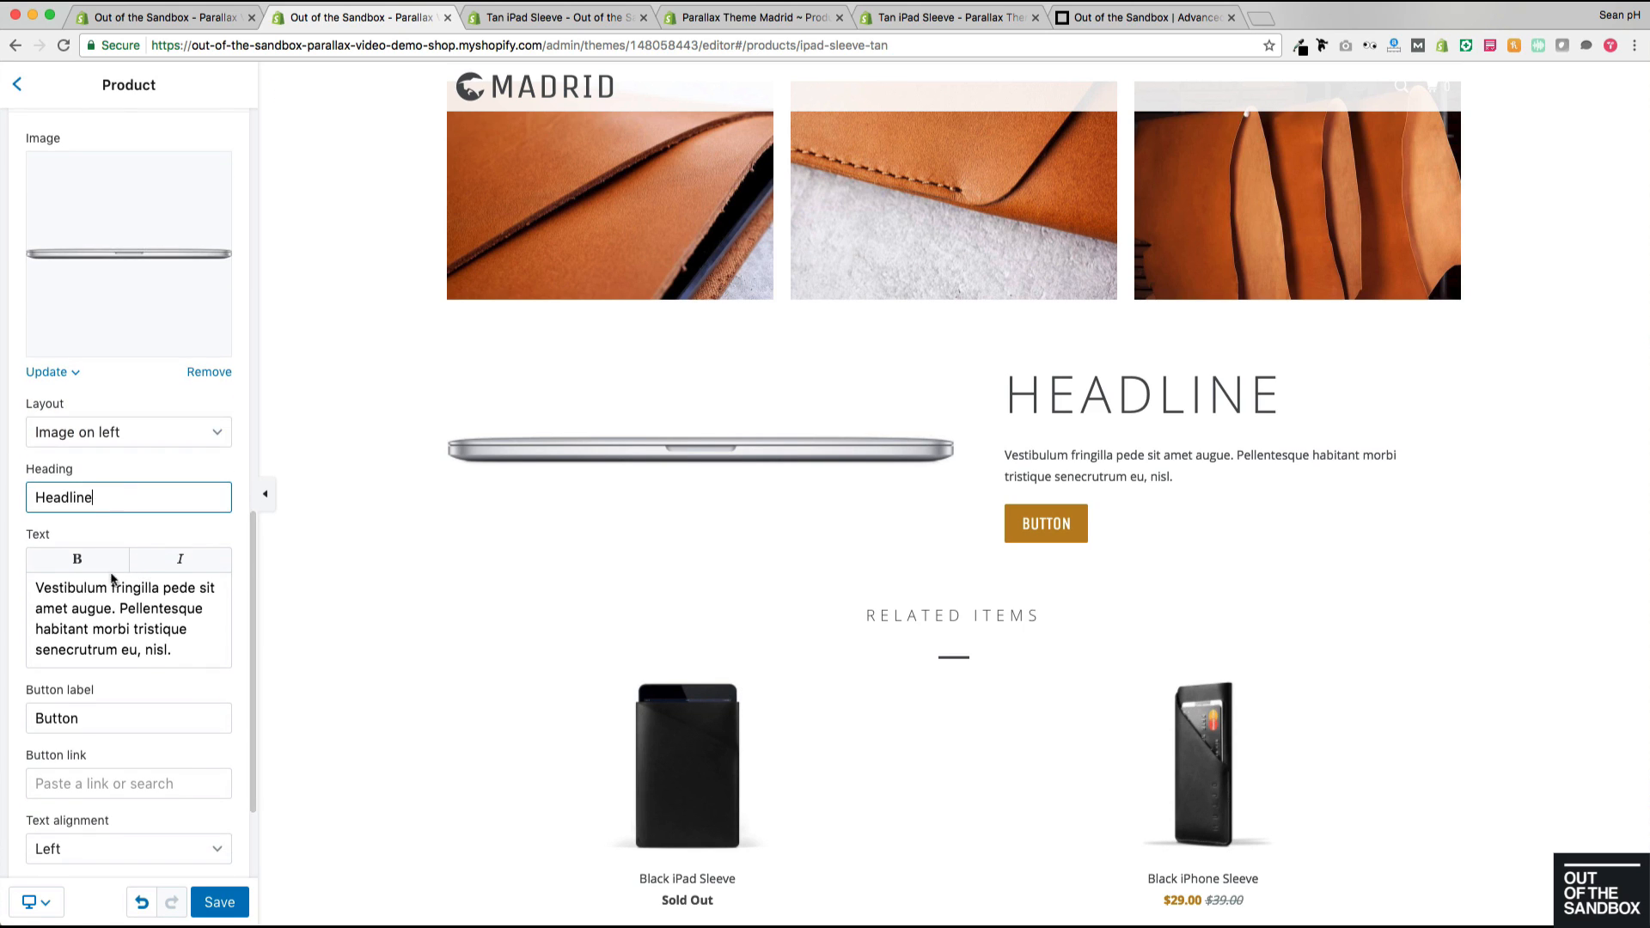
click(131, 629)
scroll(123, 671, down, 2)
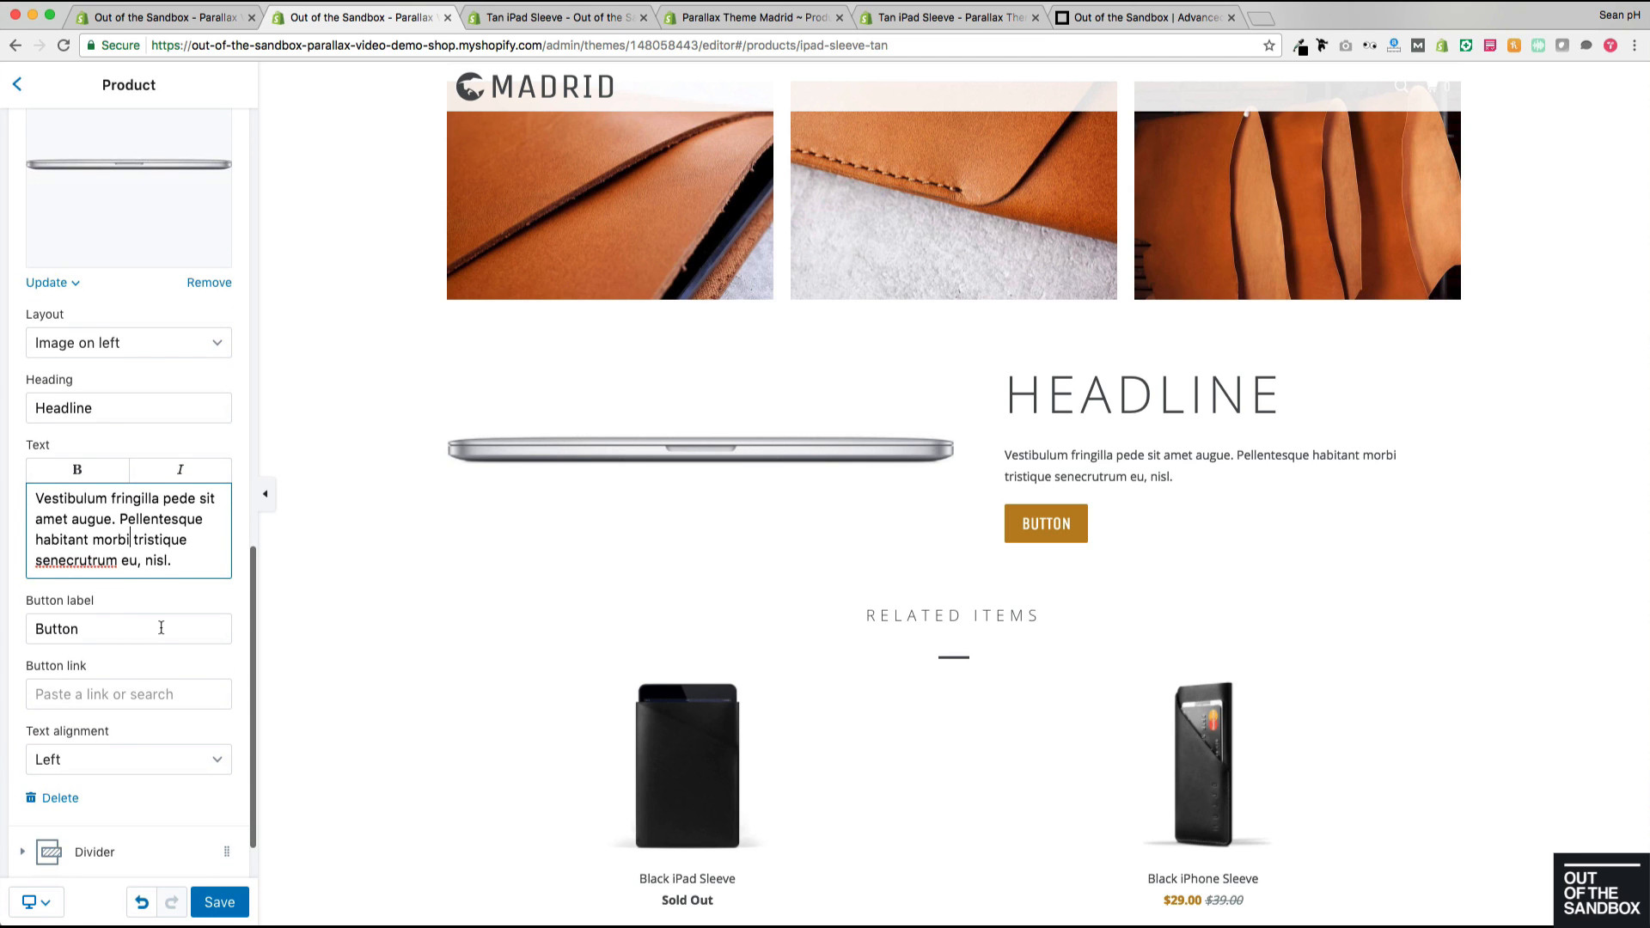
scroll(344, 615, up, 5)
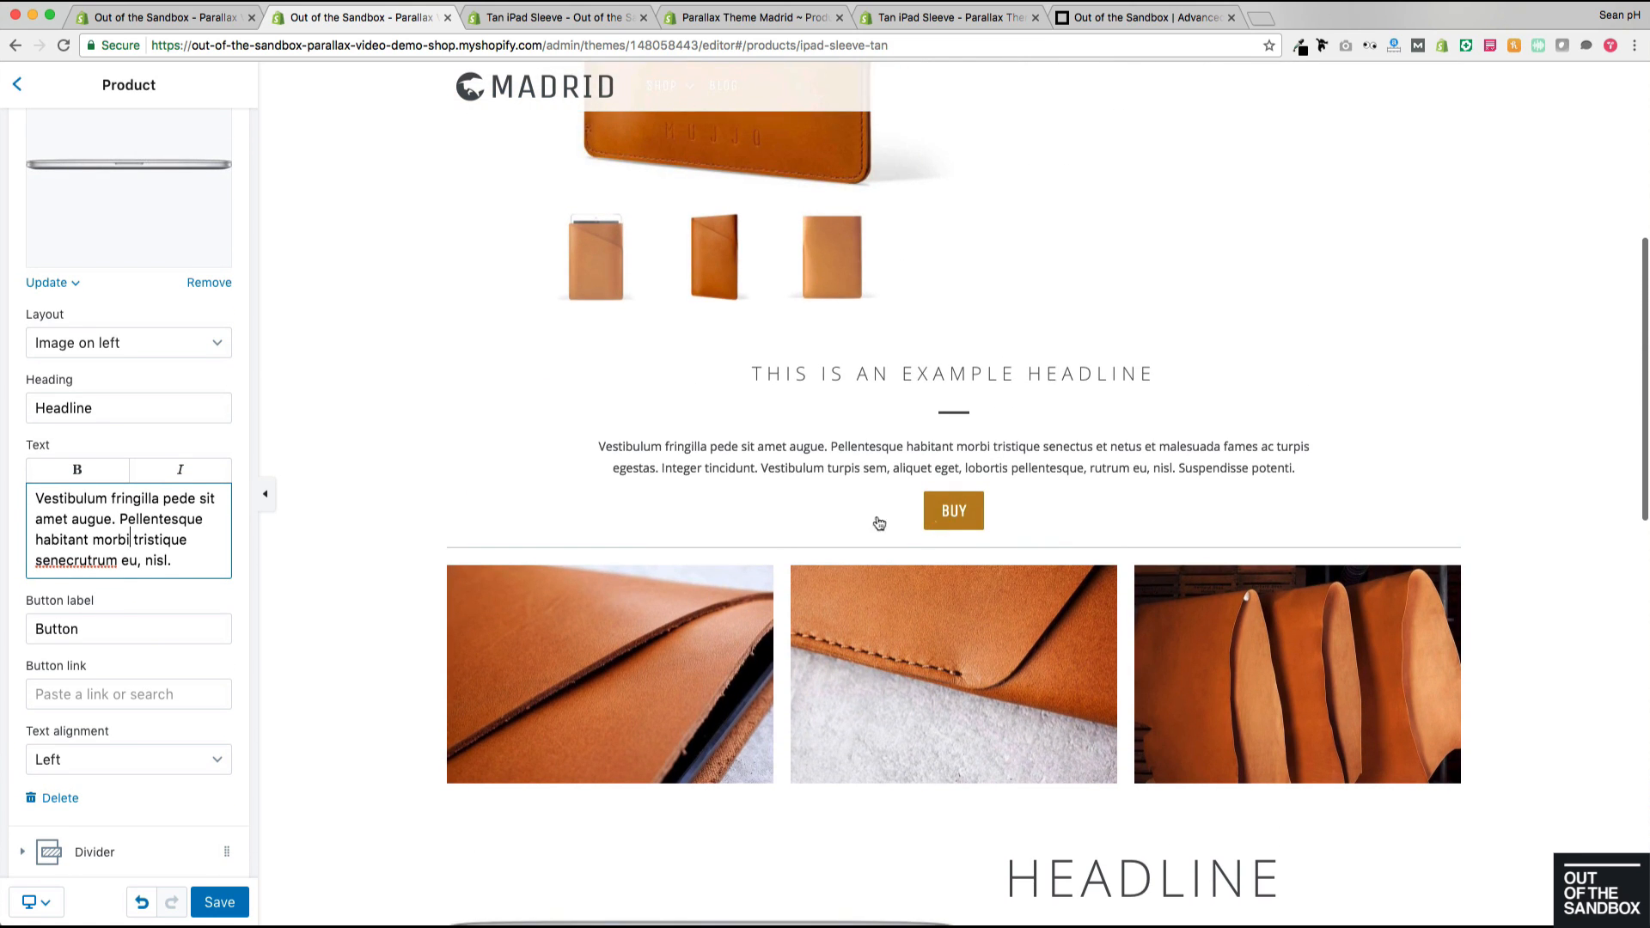
scroll(344, 490, down, 3)
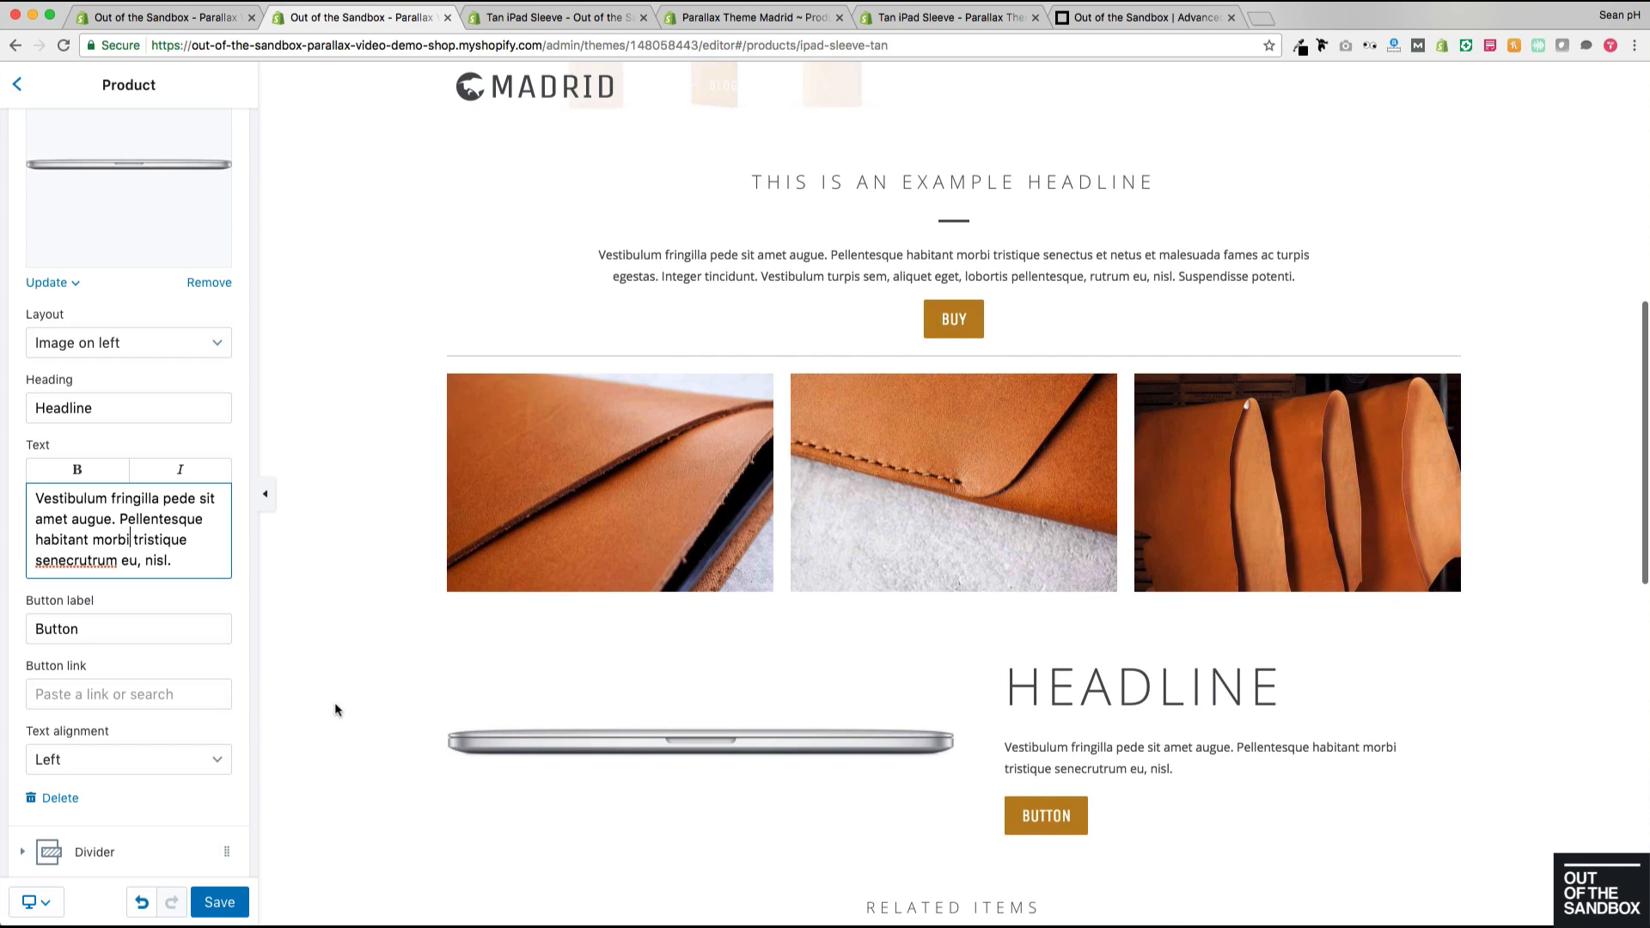
Step: Reorder the content blocks by moving the last divider up above the image gallery
click(21, 854)
mouse_move(227, 602)
mouse_down()
mouse_move(228, 513)
mouse_move(227, 620)
mouse_up()
drag(224, 679, 225, 560)
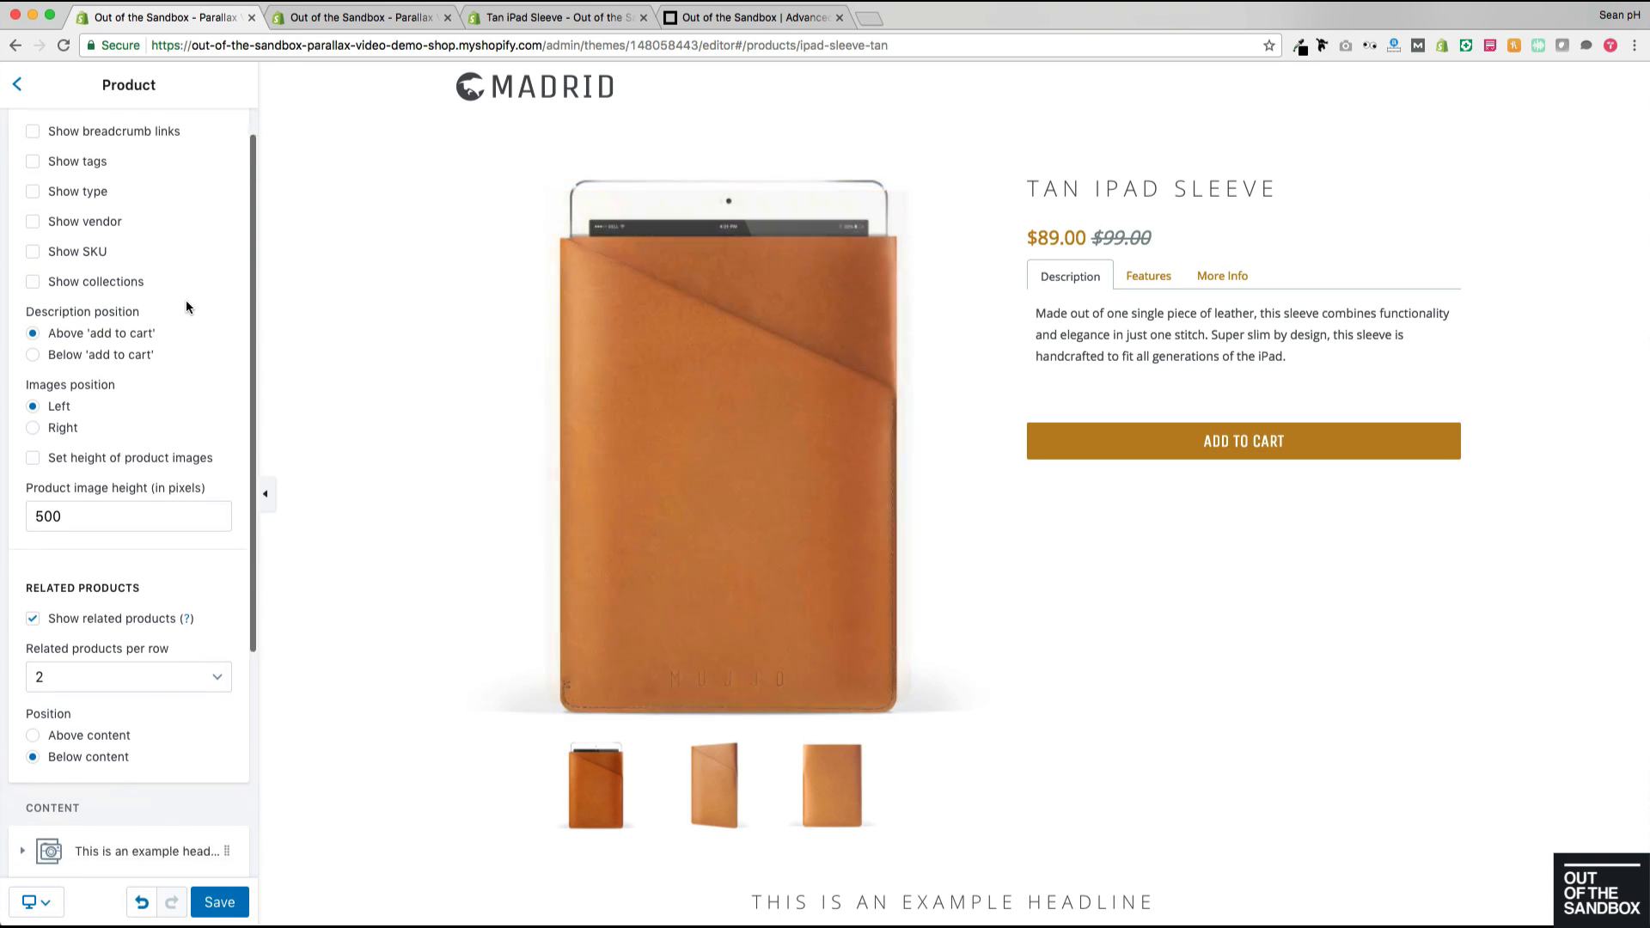
Step: Set the related products per row to 3 in the product settings
scroll(185, 300, down, 4)
scroll(184, 344, up, 2)
scroll(186, 345, up, 2)
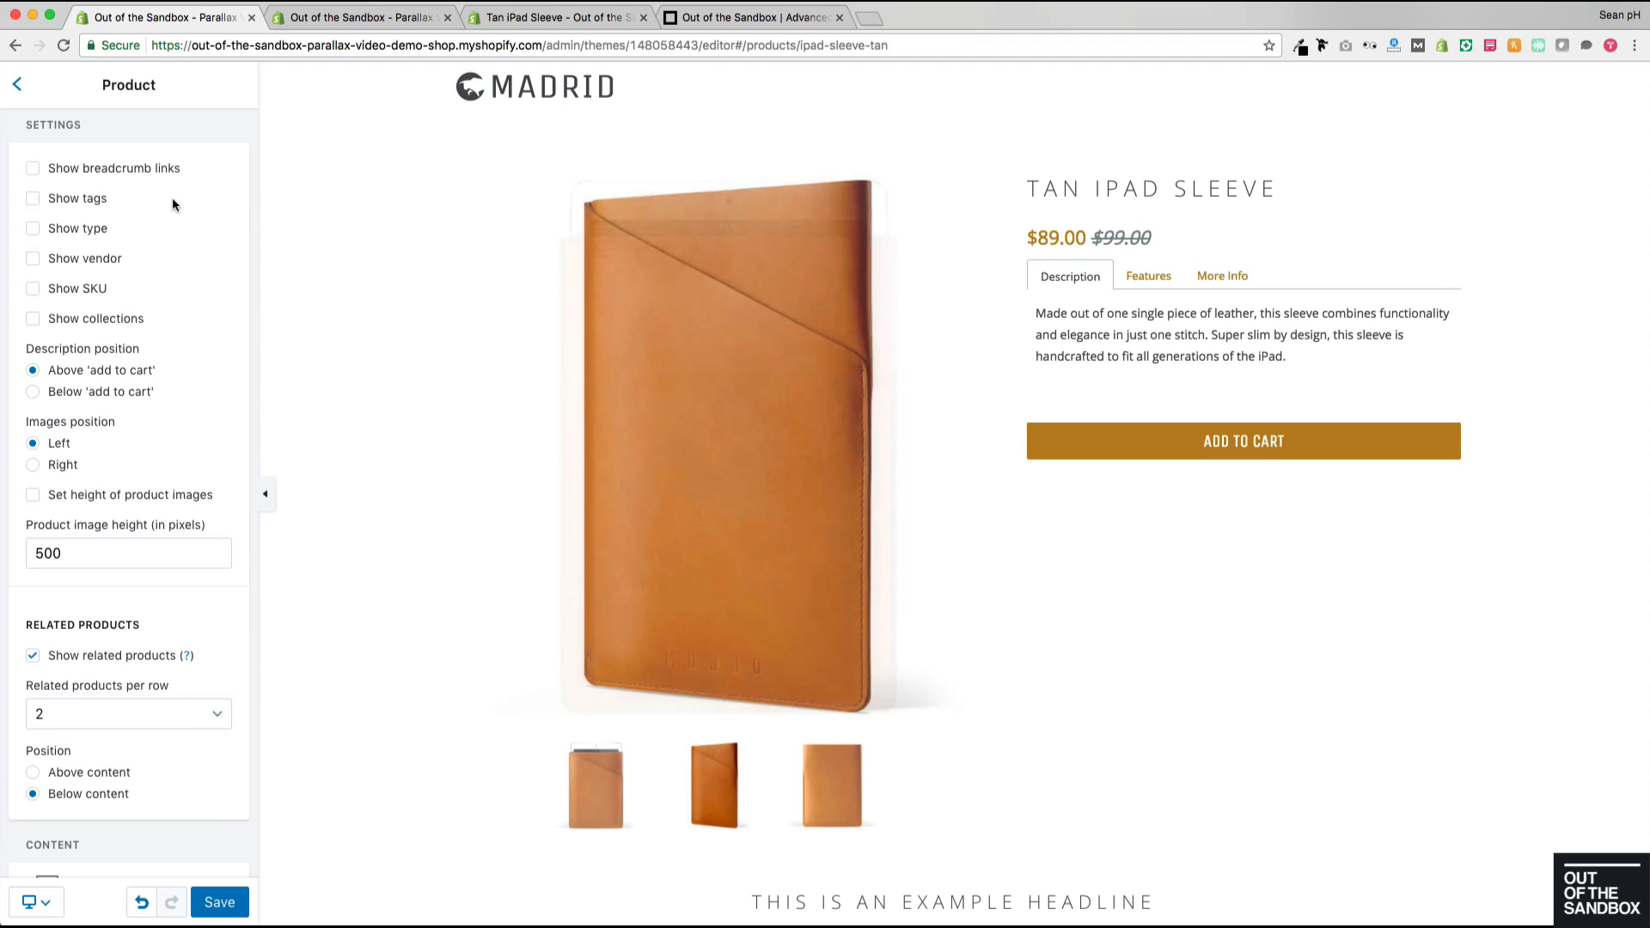
scroll(418, 488, down, 1)
scroll(418, 490, down, 15)
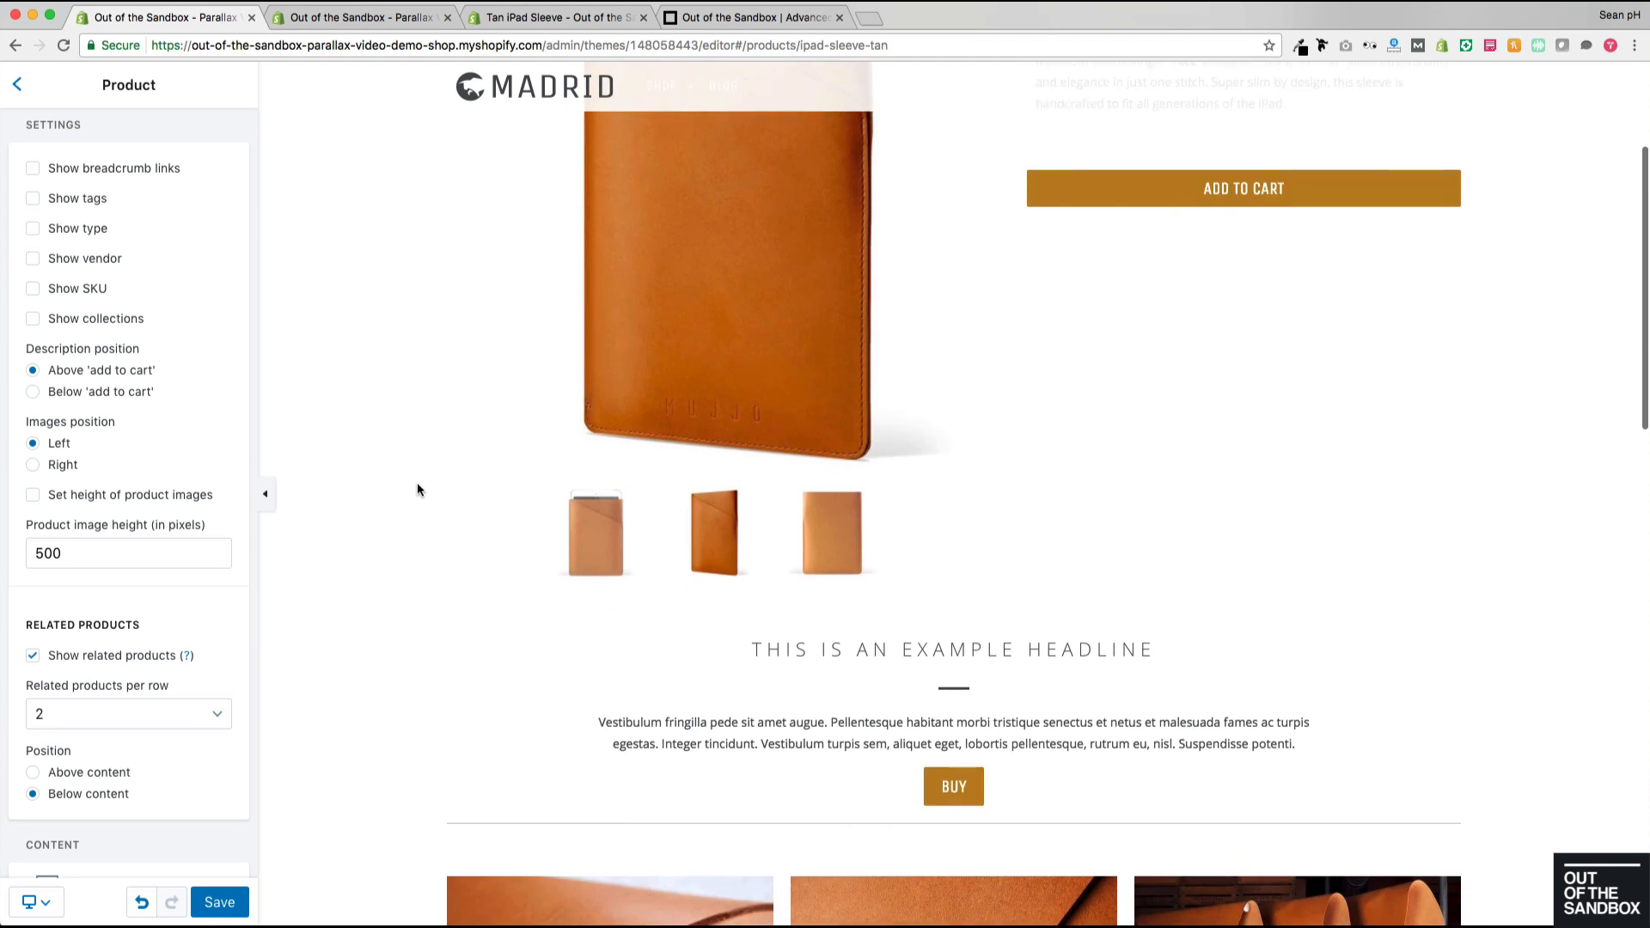
scroll(364, 481, up, 1)
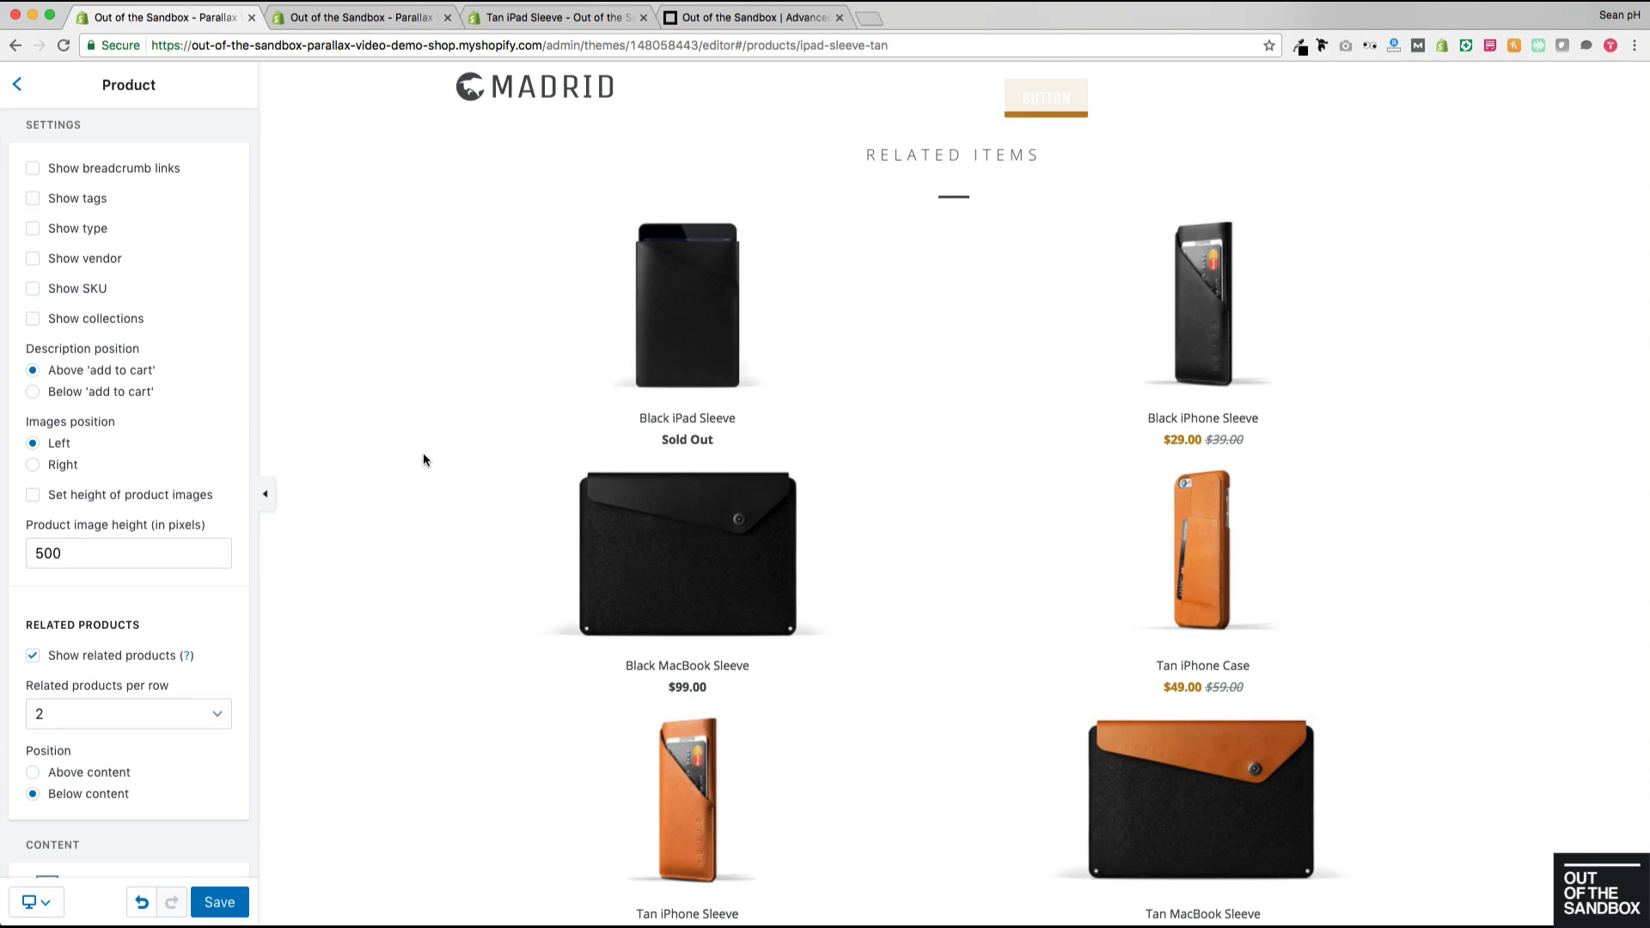
click(208, 719)
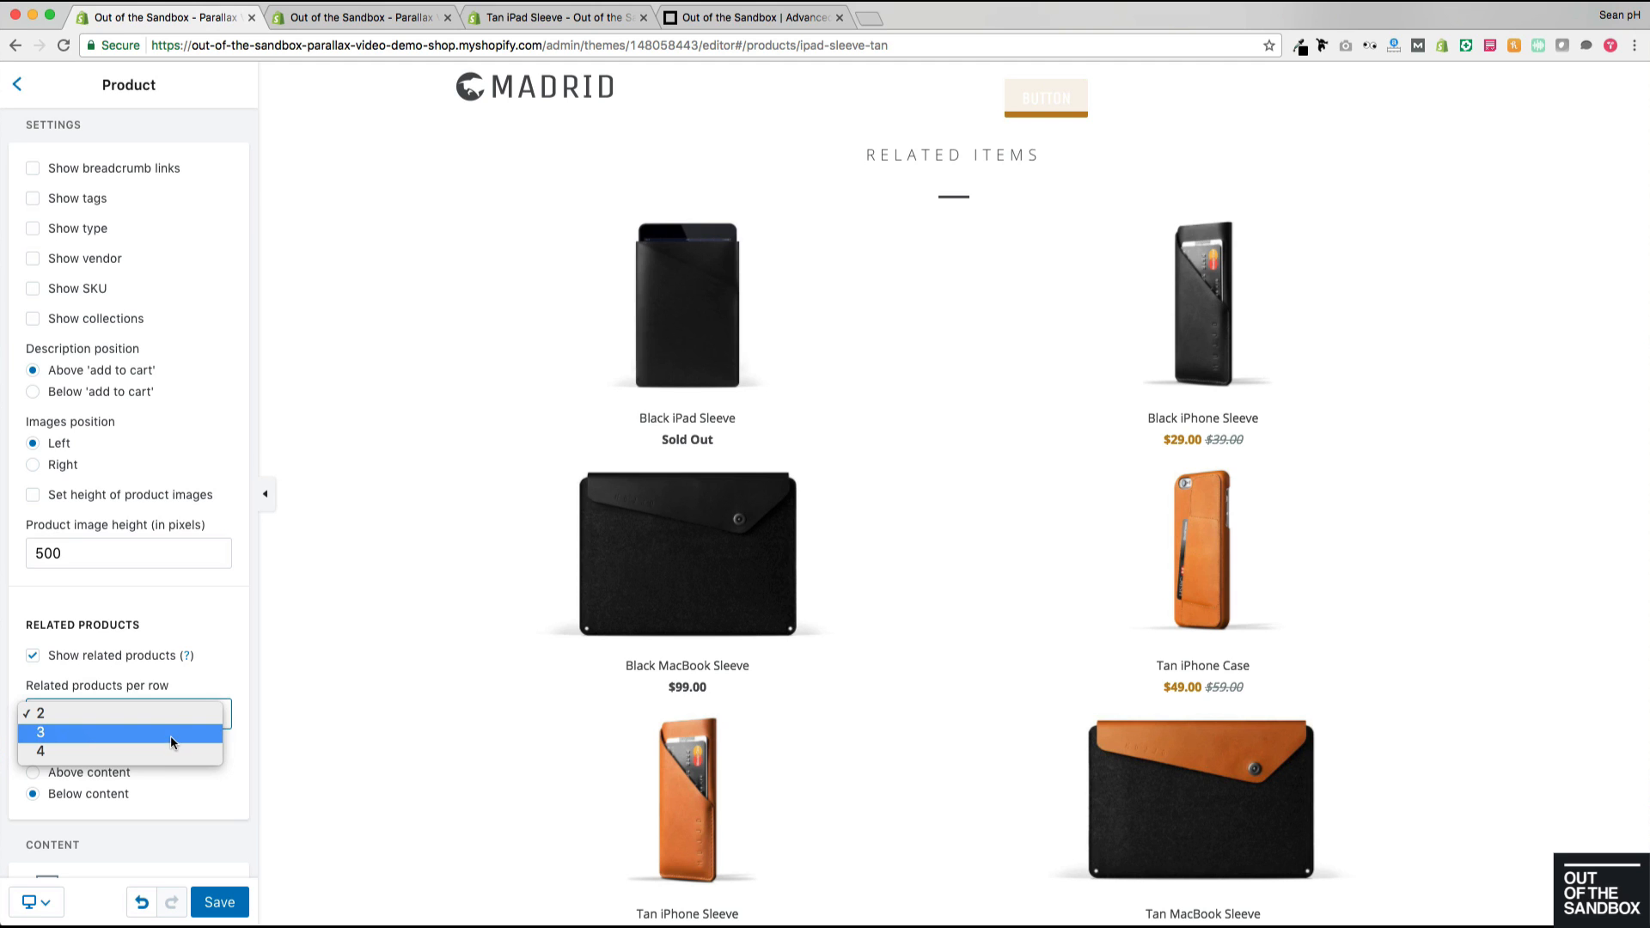
click(170, 737)
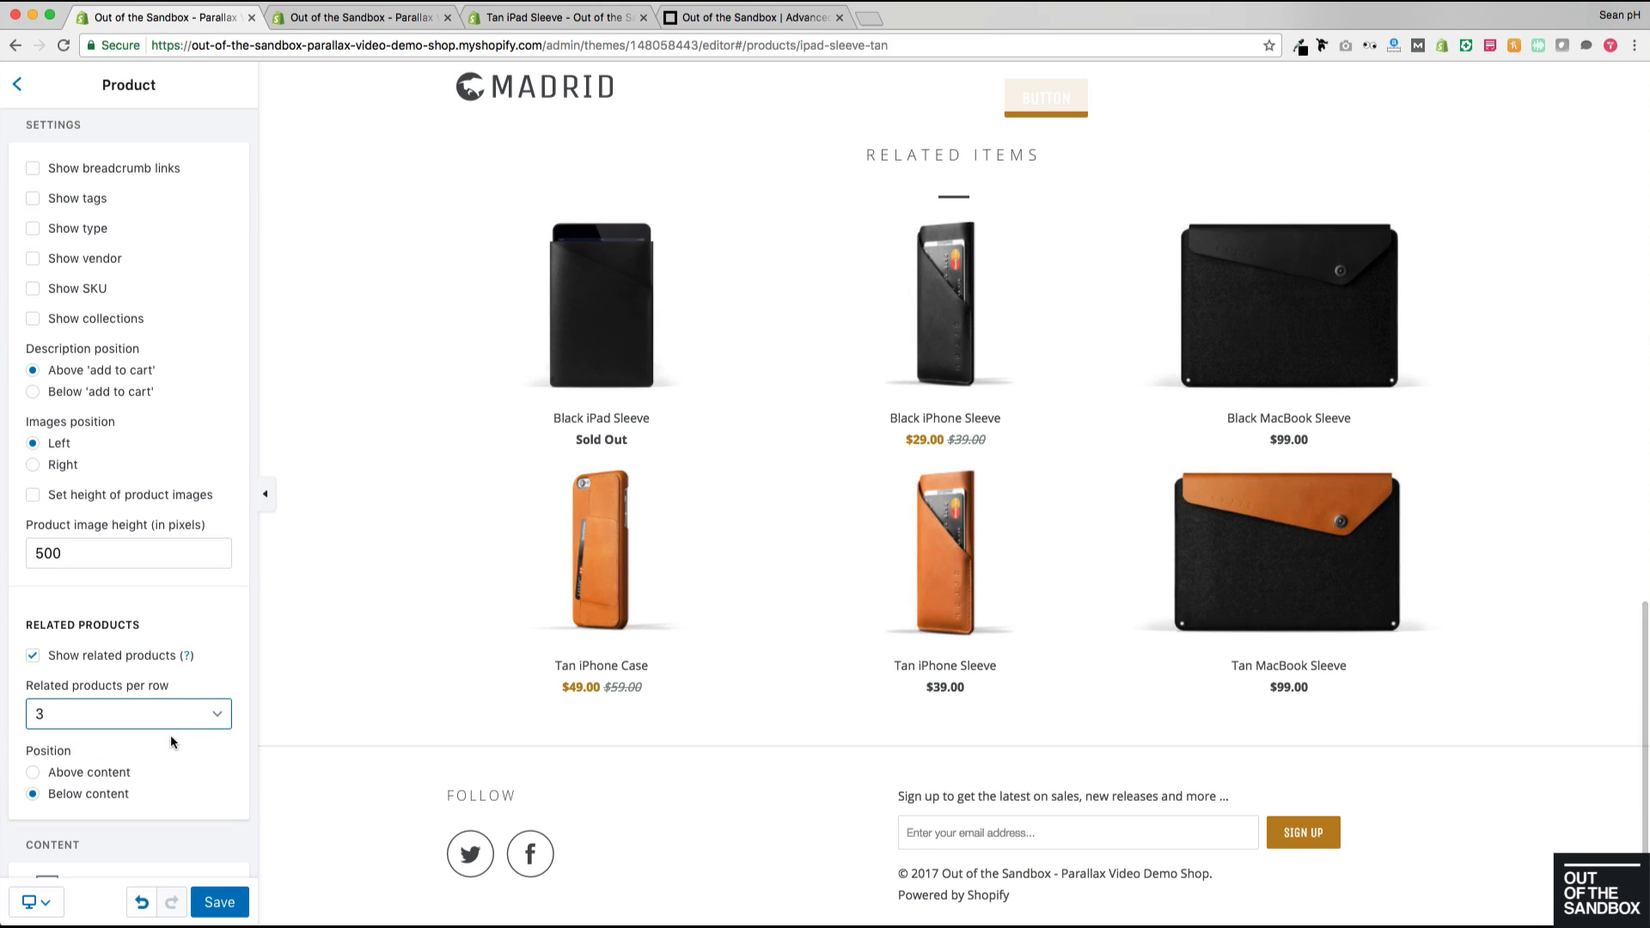
Step: Examine the product page preview, including the related items, headline blocks, image gallery and product section
scroll(348, 586, up, 5)
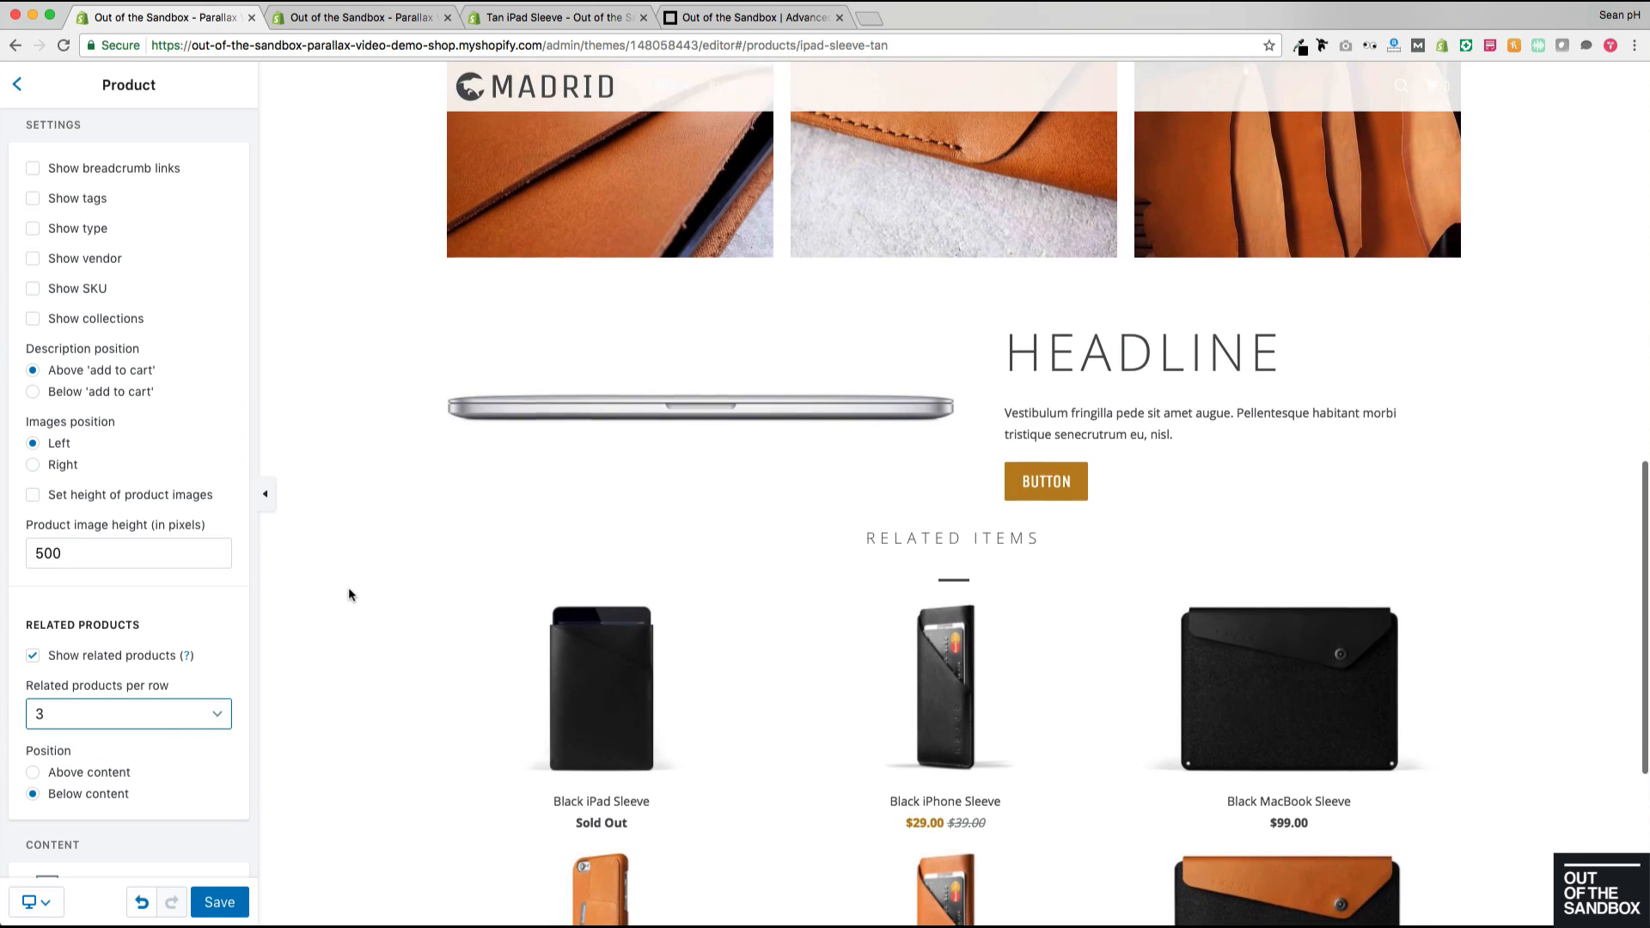
scroll(193, 631, down, 1)
scroll(184, 726, down, 4)
scroll(184, 748, up, 5)
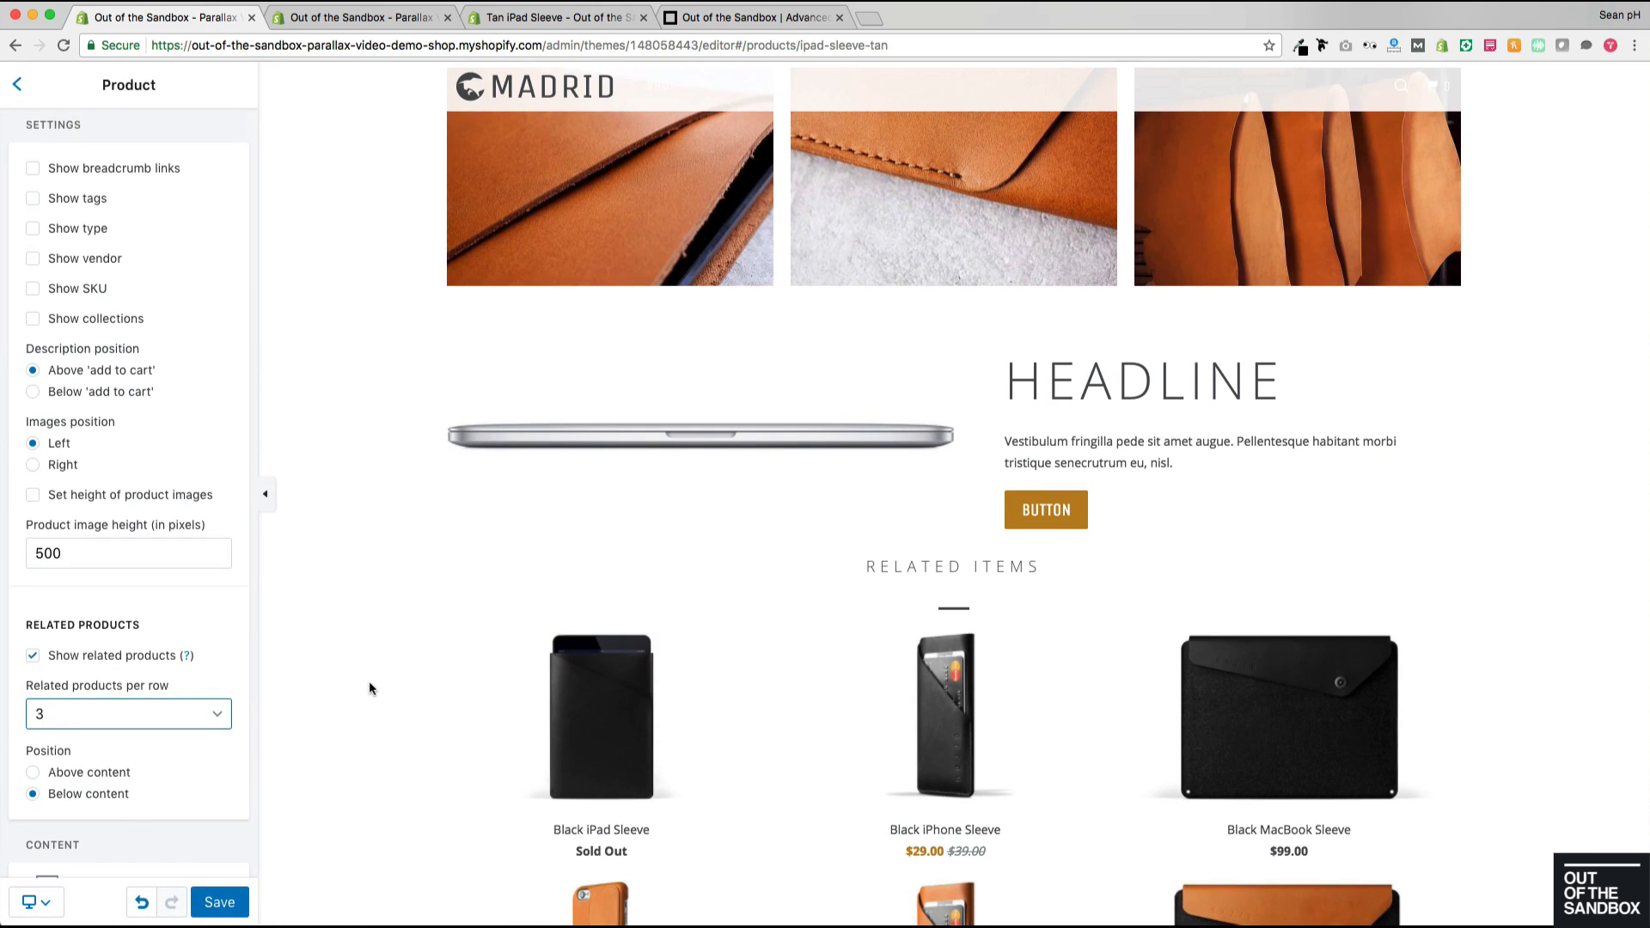
scroll(372, 688, up, 1)
scroll(364, 687, up, 4)
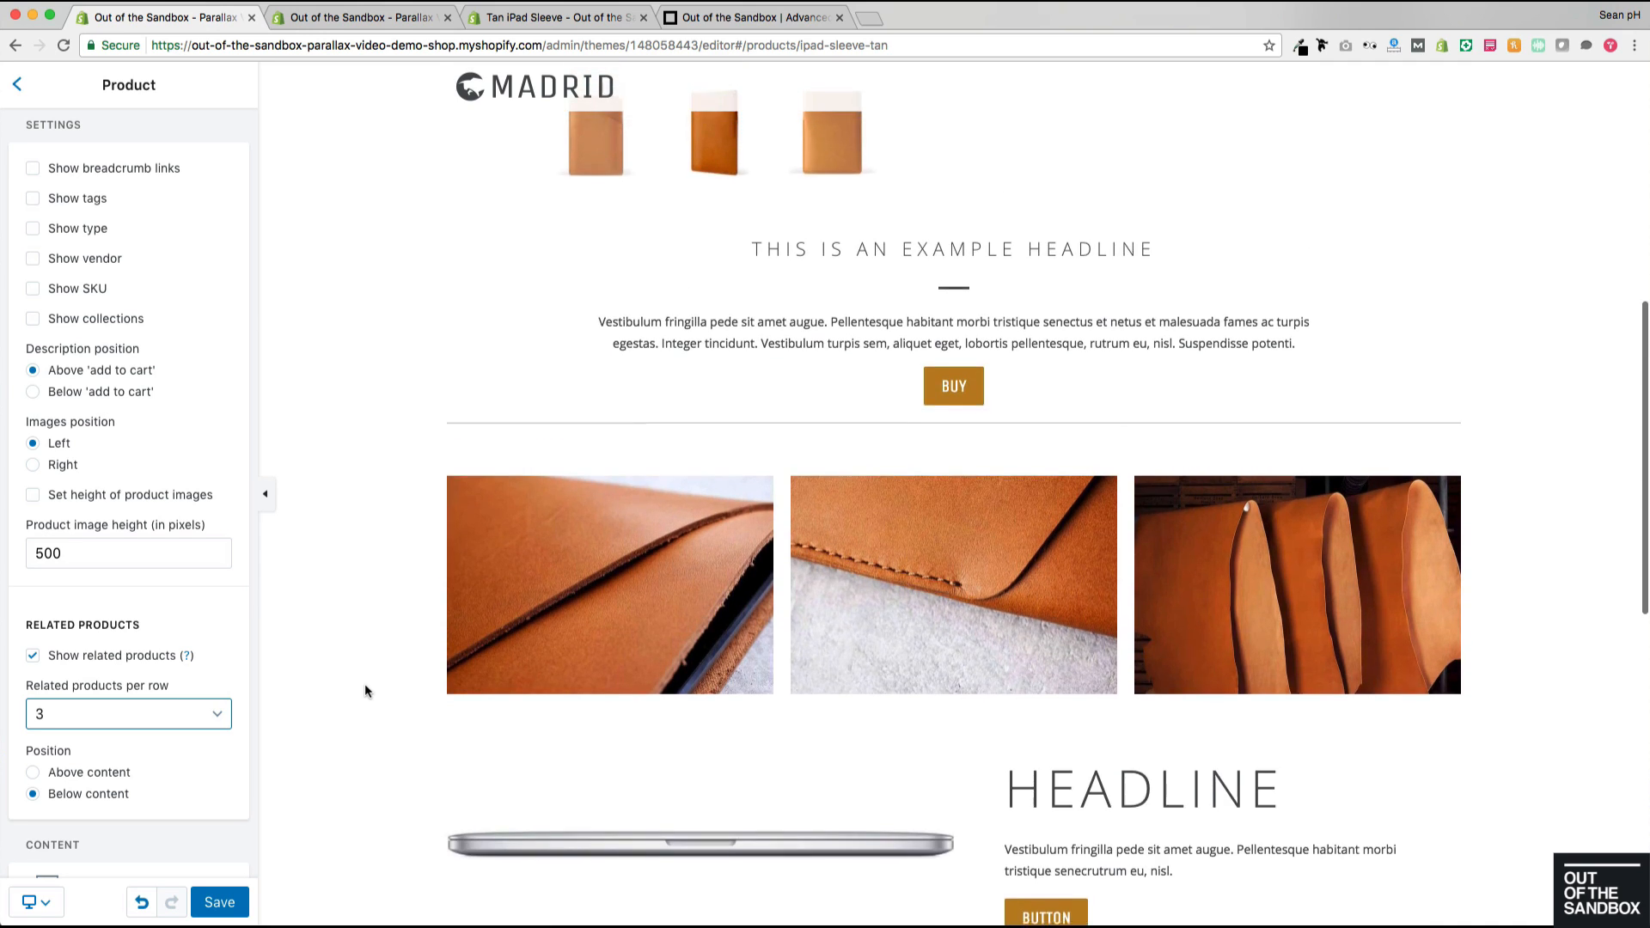
scroll(364, 688, down, 3)
scroll(365, 685, up, 1)
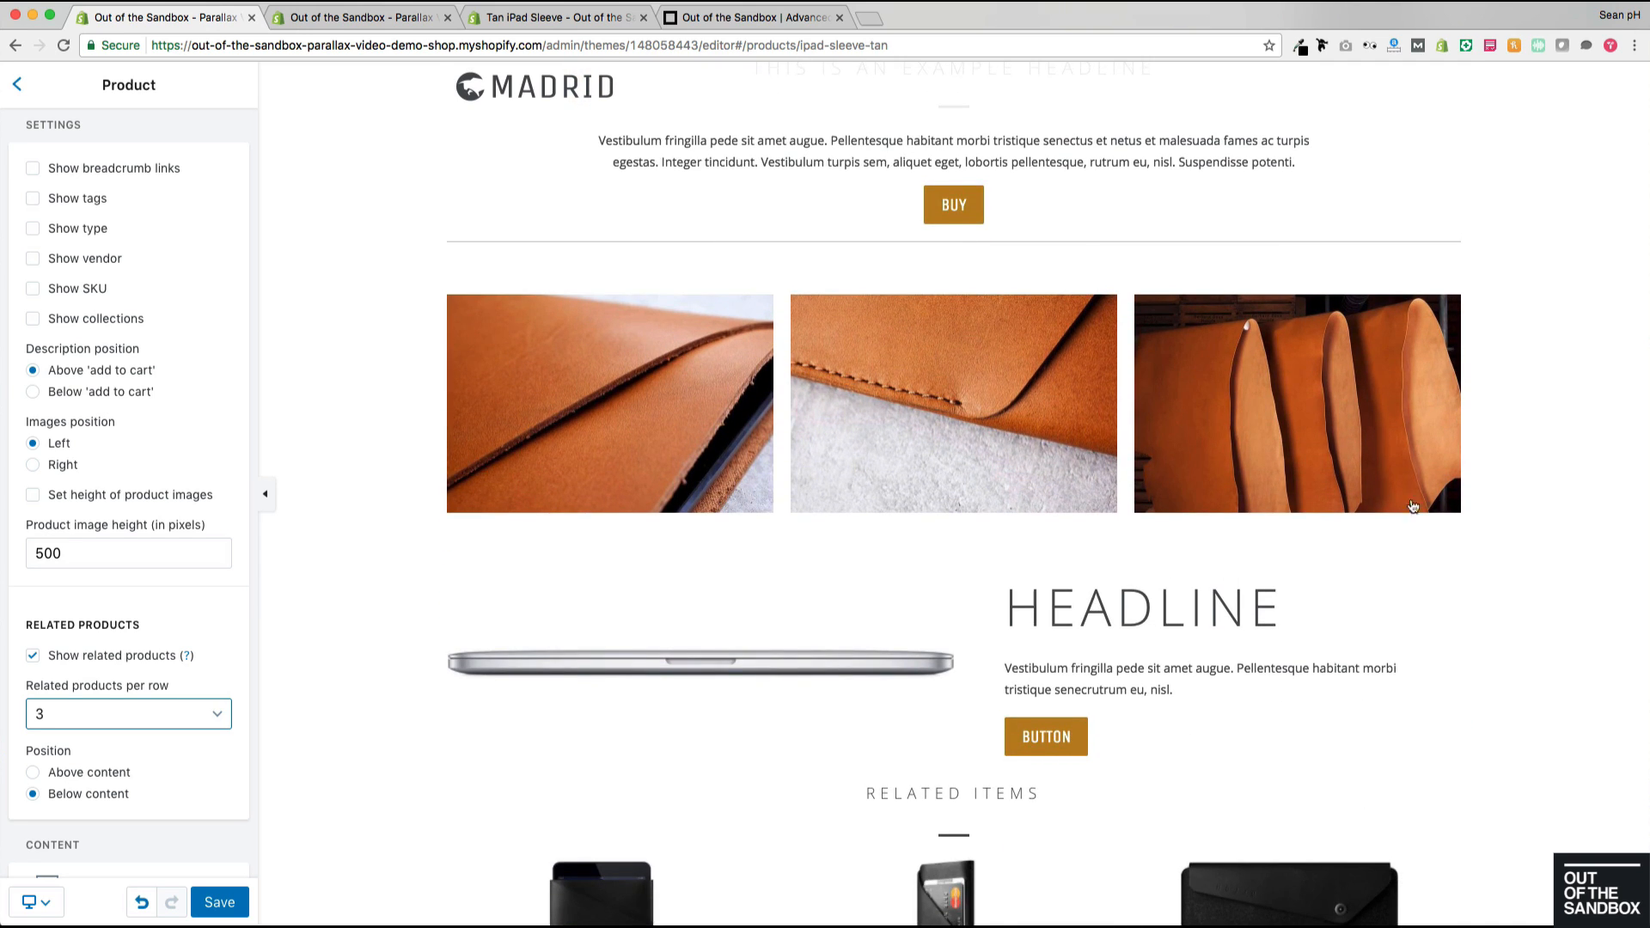
scroll(379, 546, up, 2)
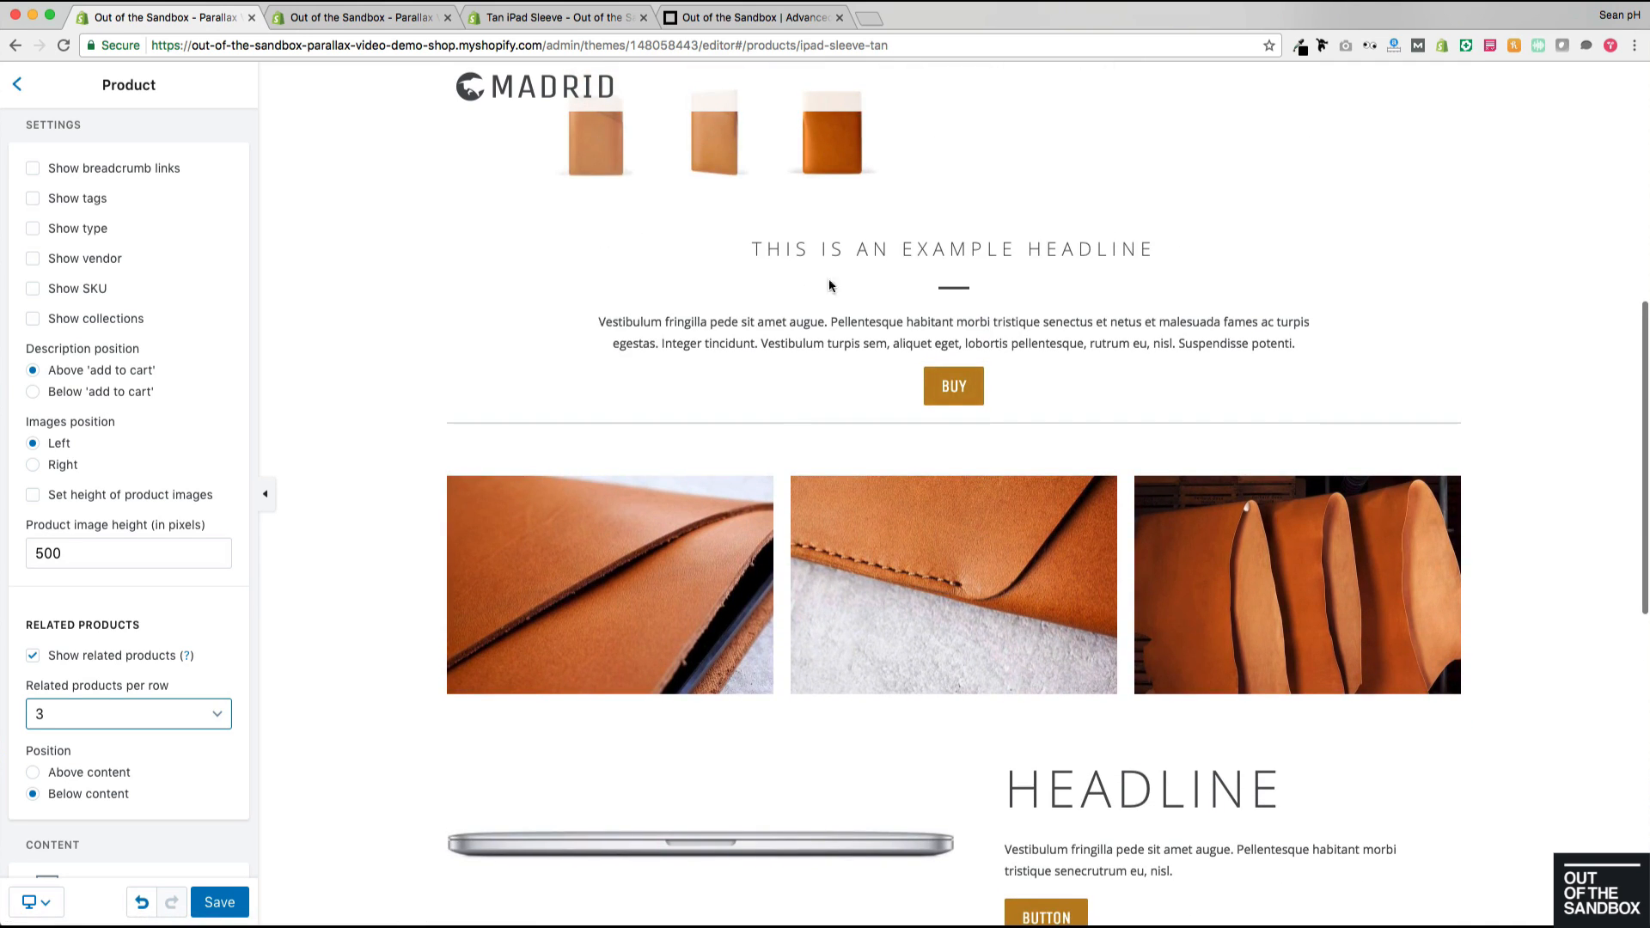
scroll(498, 601, up, 5)
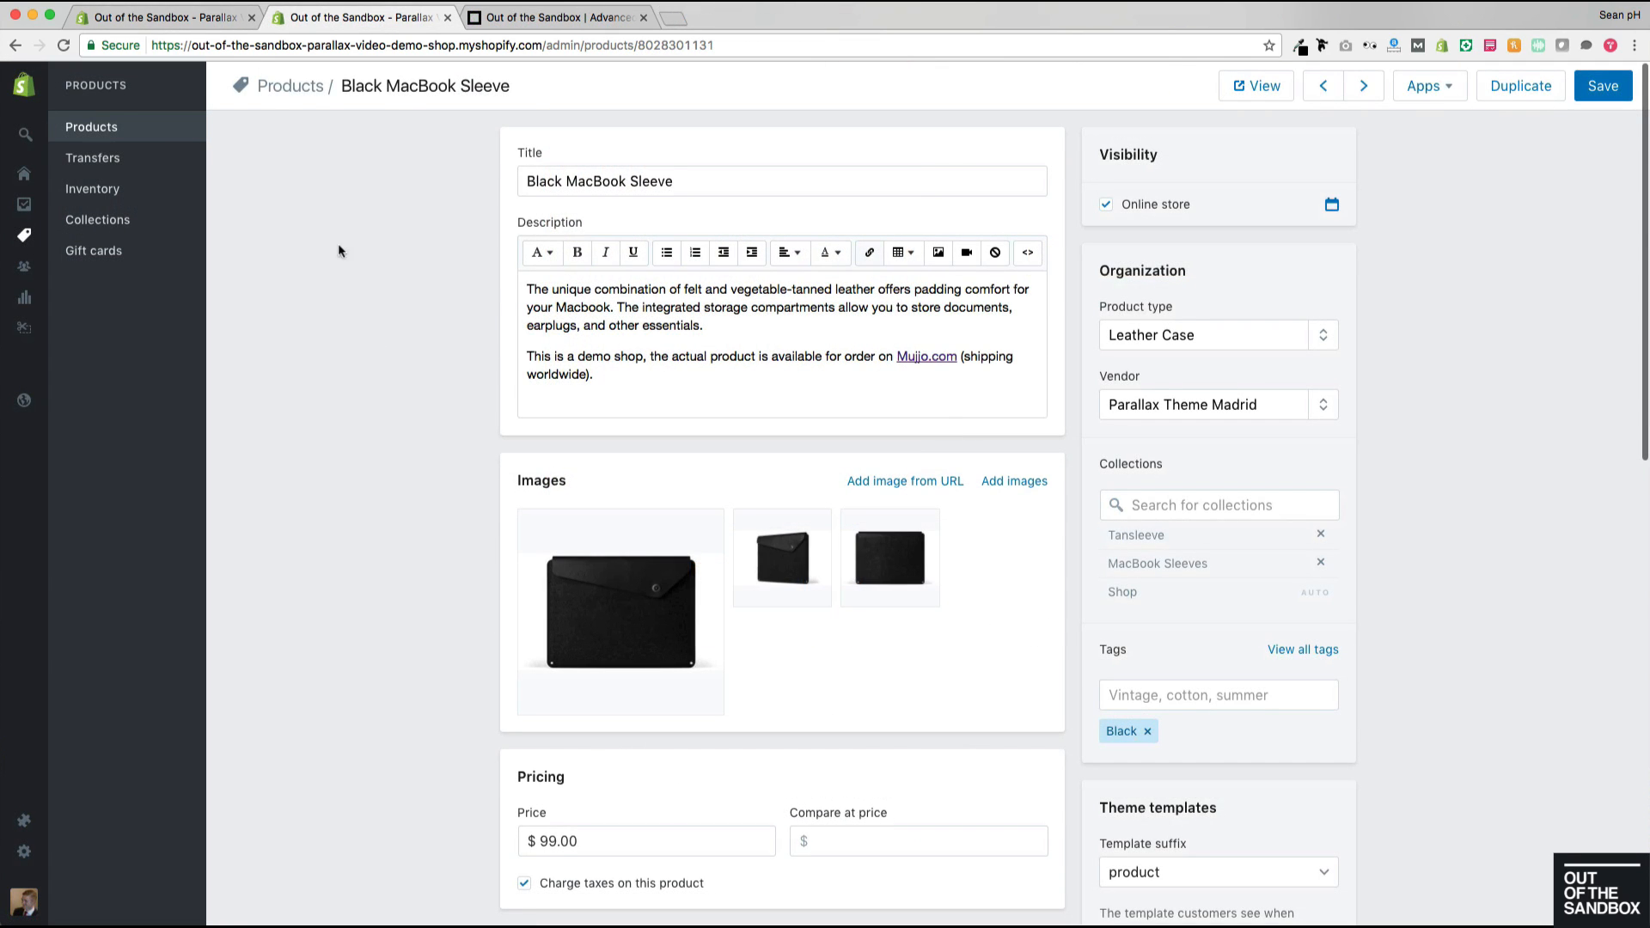
Step: Assign the product.details template to the Black MacBook Sleeve product and save it
scroll(1385, 876, down, 1)
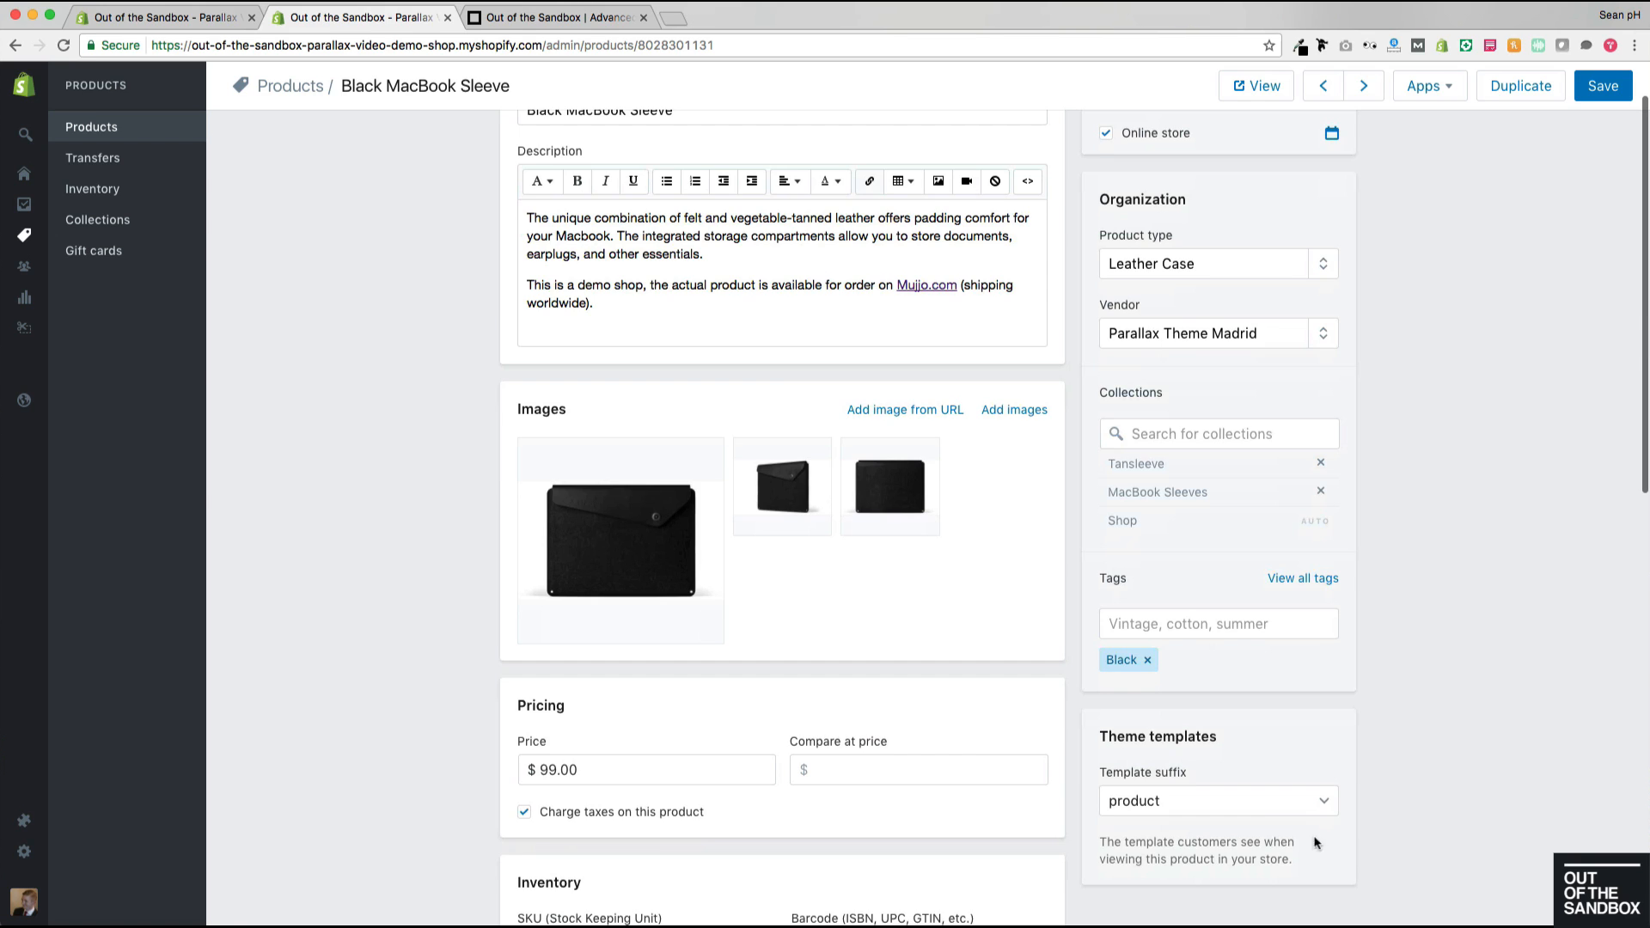
click(1221, 800)
click(1221, 841)
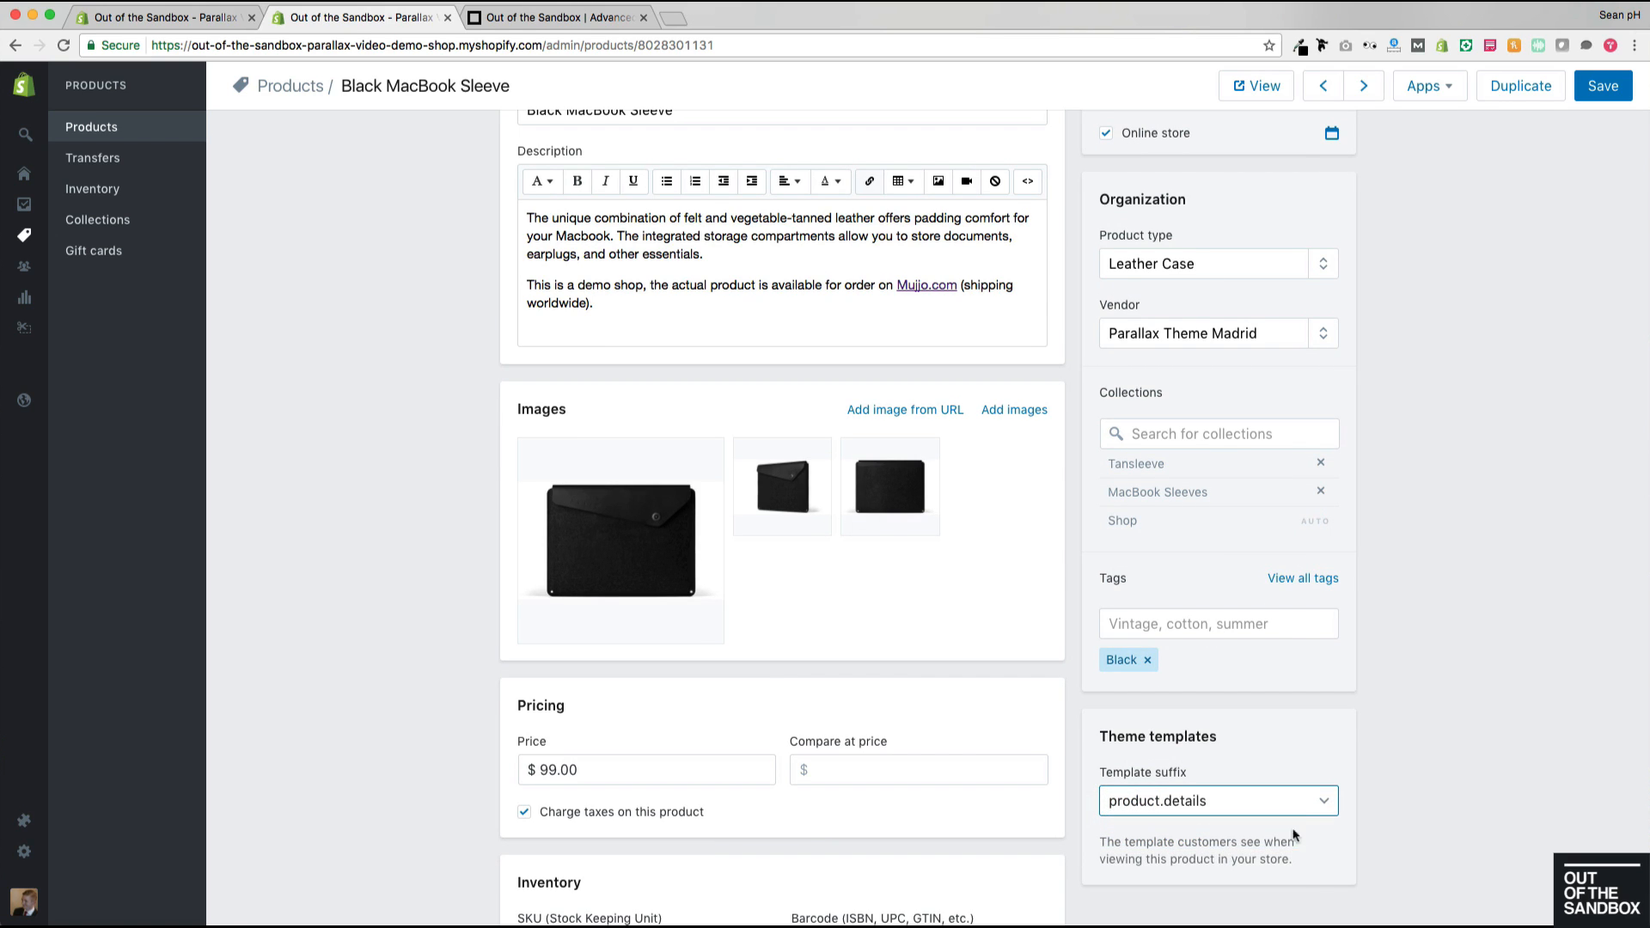
click(1604, 83)
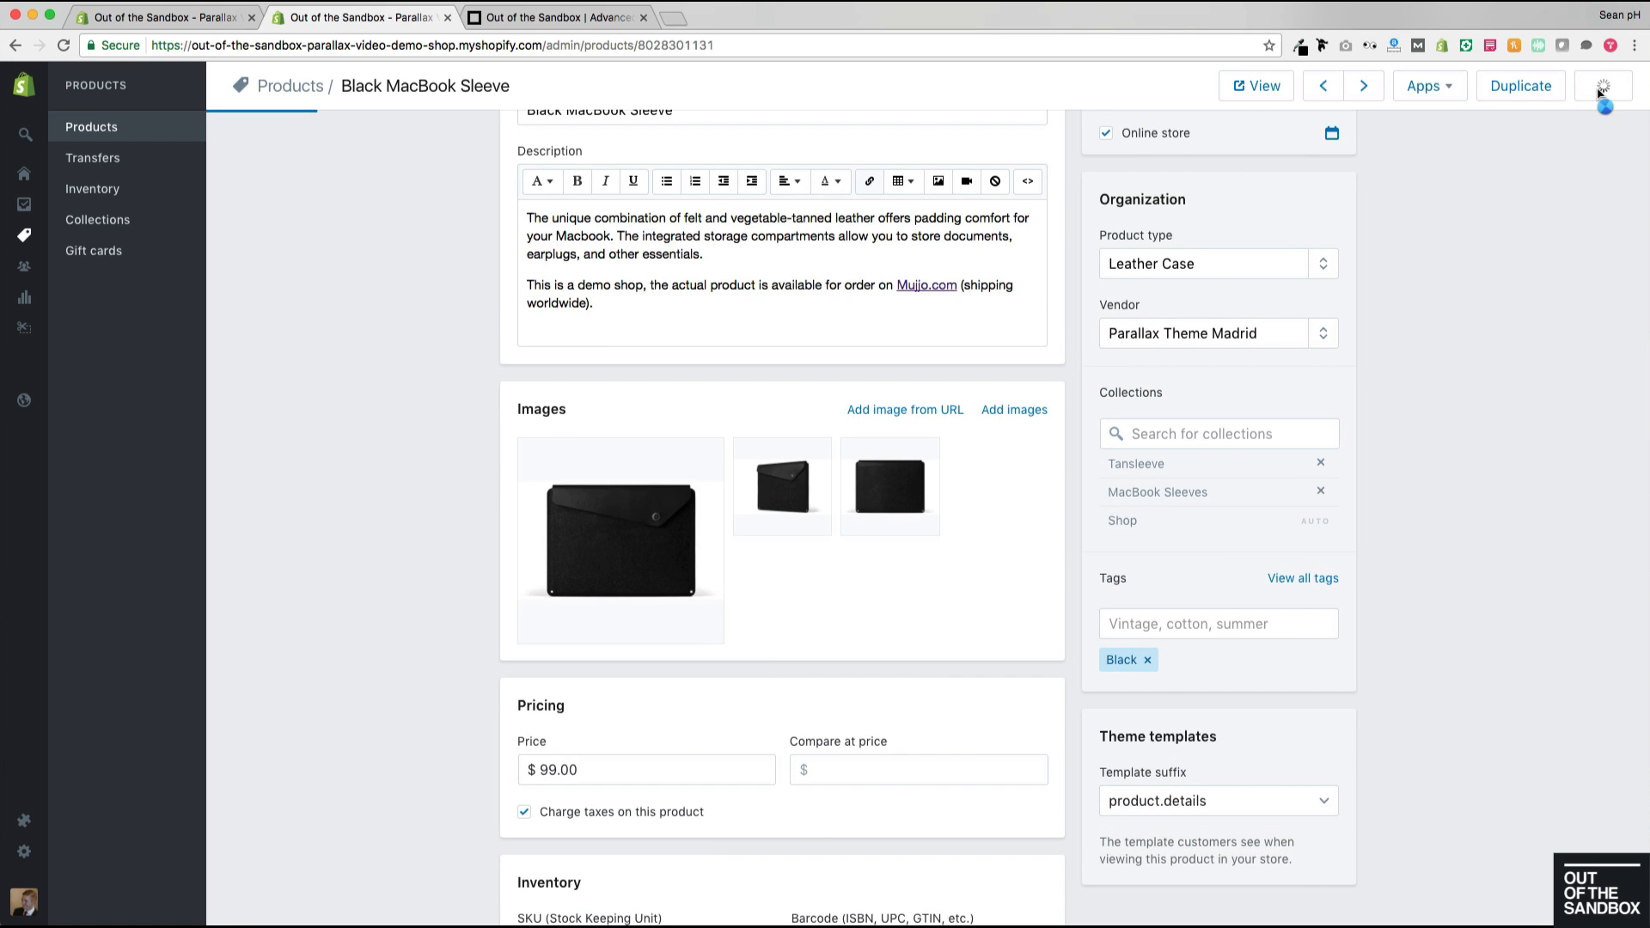
Step: View the Black MacBook Sleeve page in the storefront and examine its content blocks and product section
click(1253, 86)
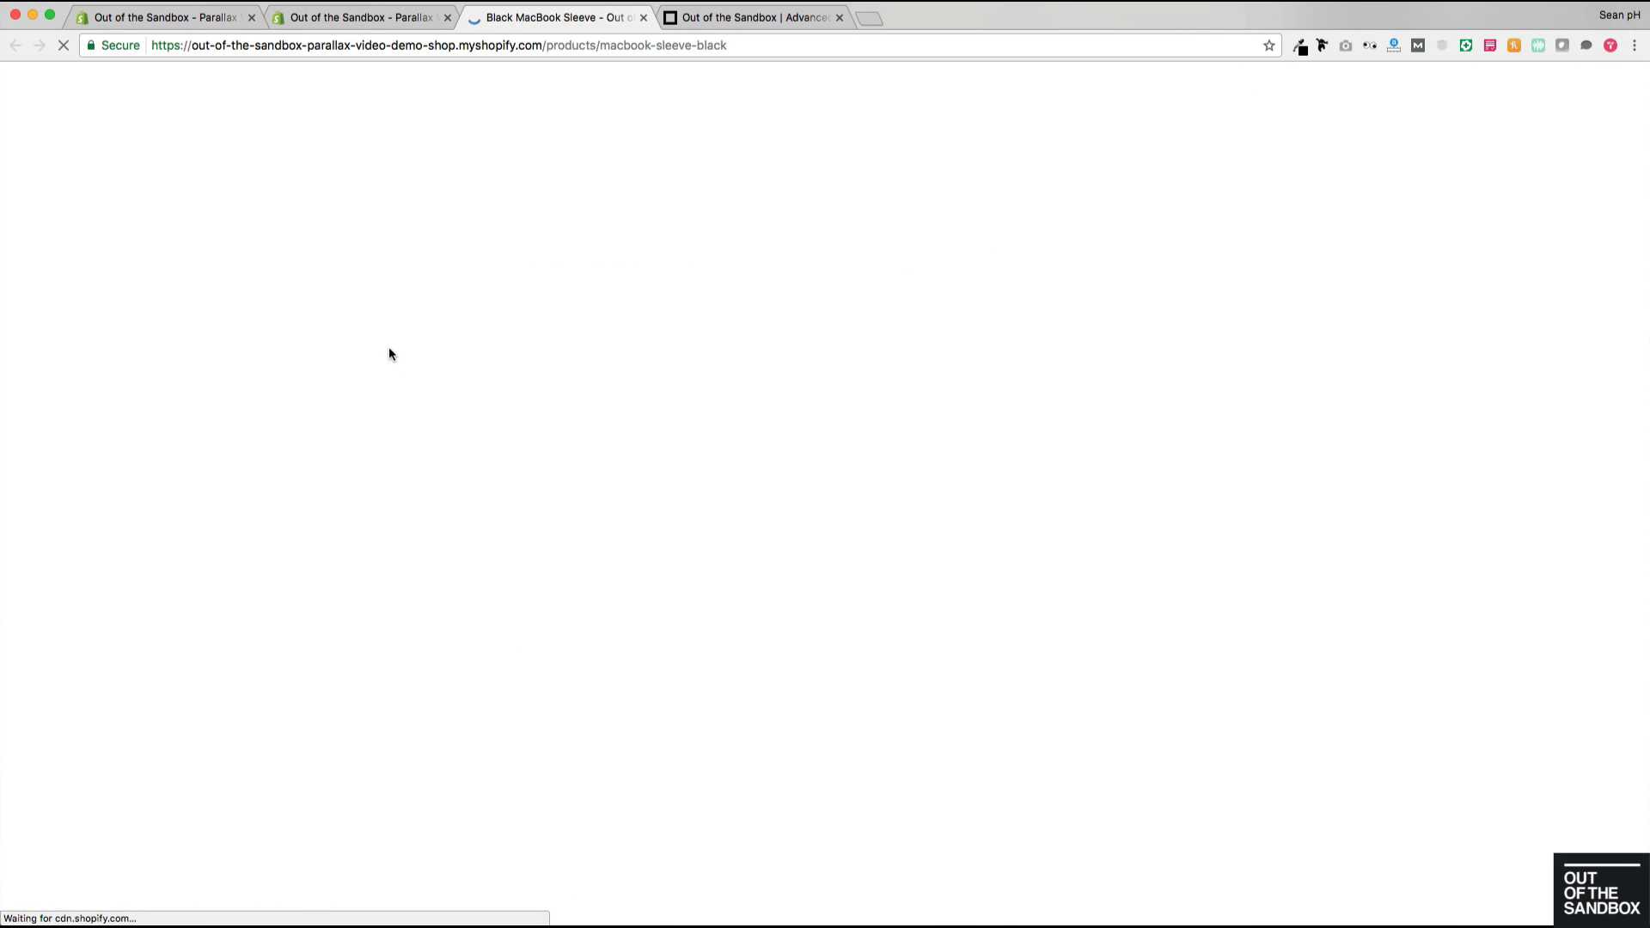
scroll(258, 332, down, 6)
scroll(258, 333, down, 2)
scroll(258, 334, up, 3)
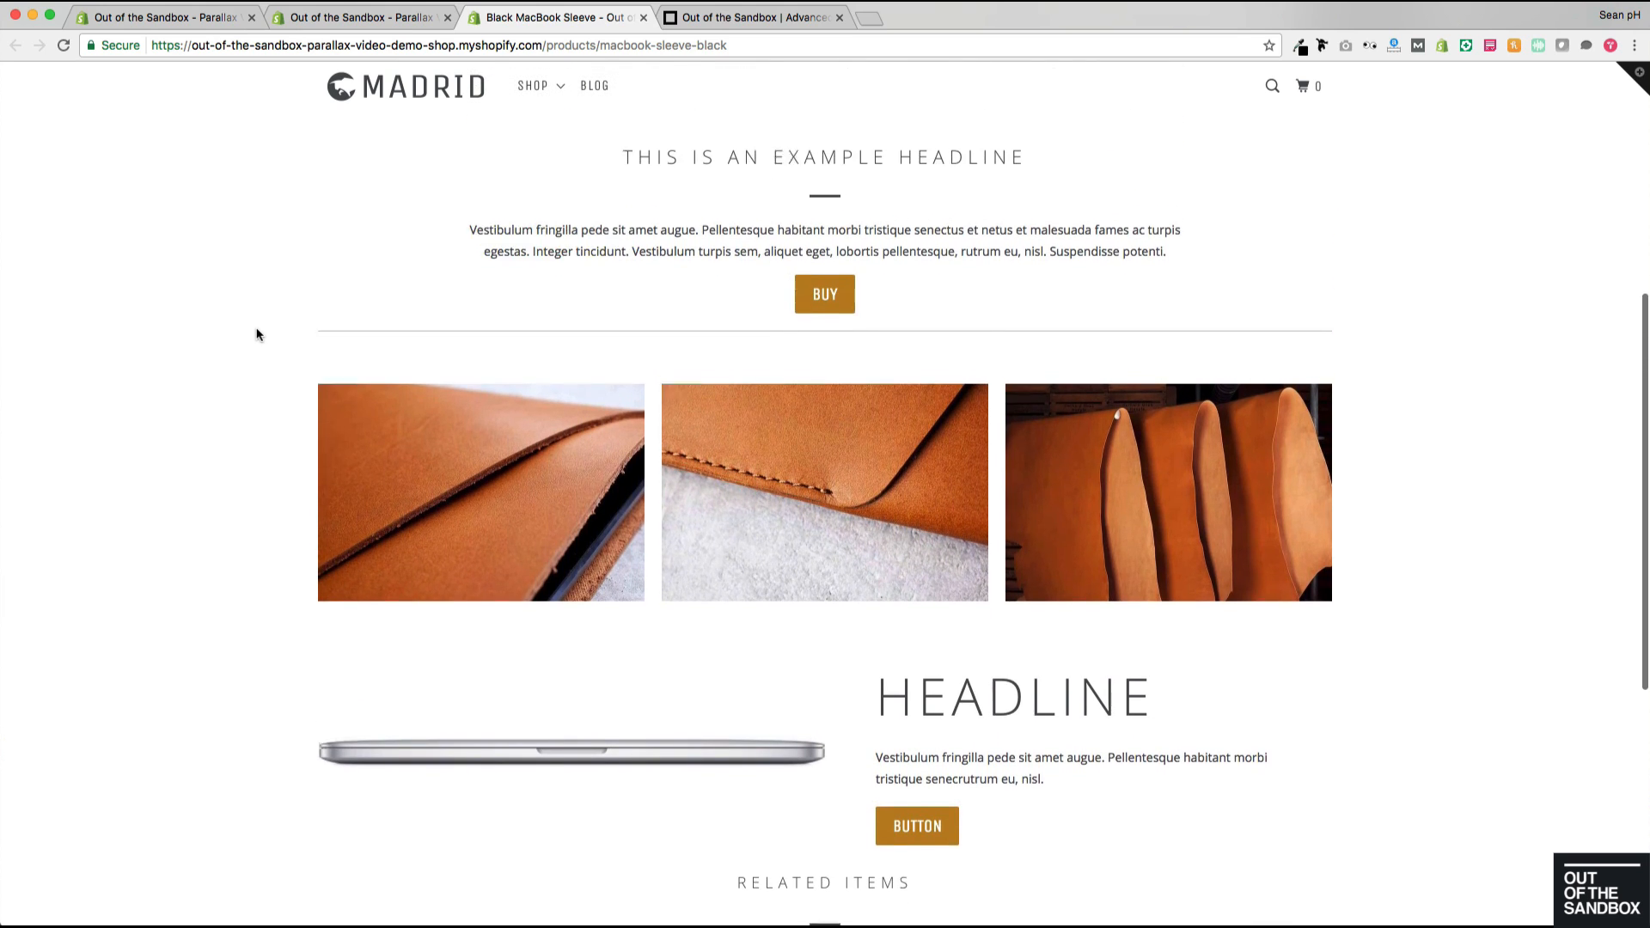
scroll(257, 334, up, 1)
scroll(257, 334, down, 1)
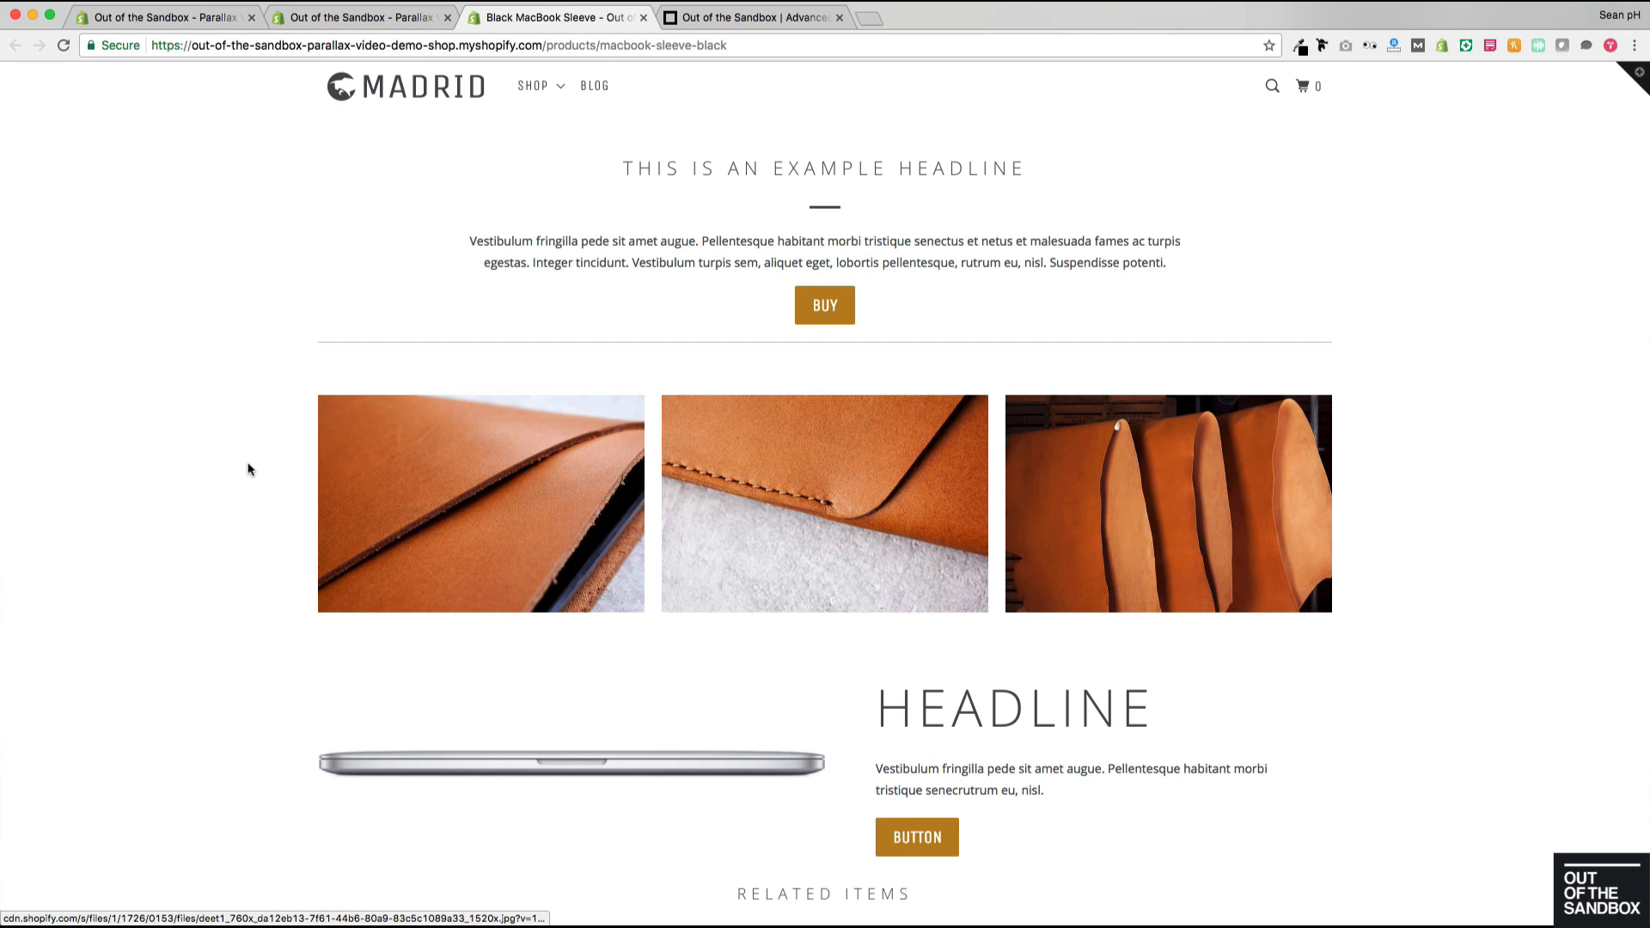
scroll(247, 470, up, 5)
scroll(249, 471, down, 3)
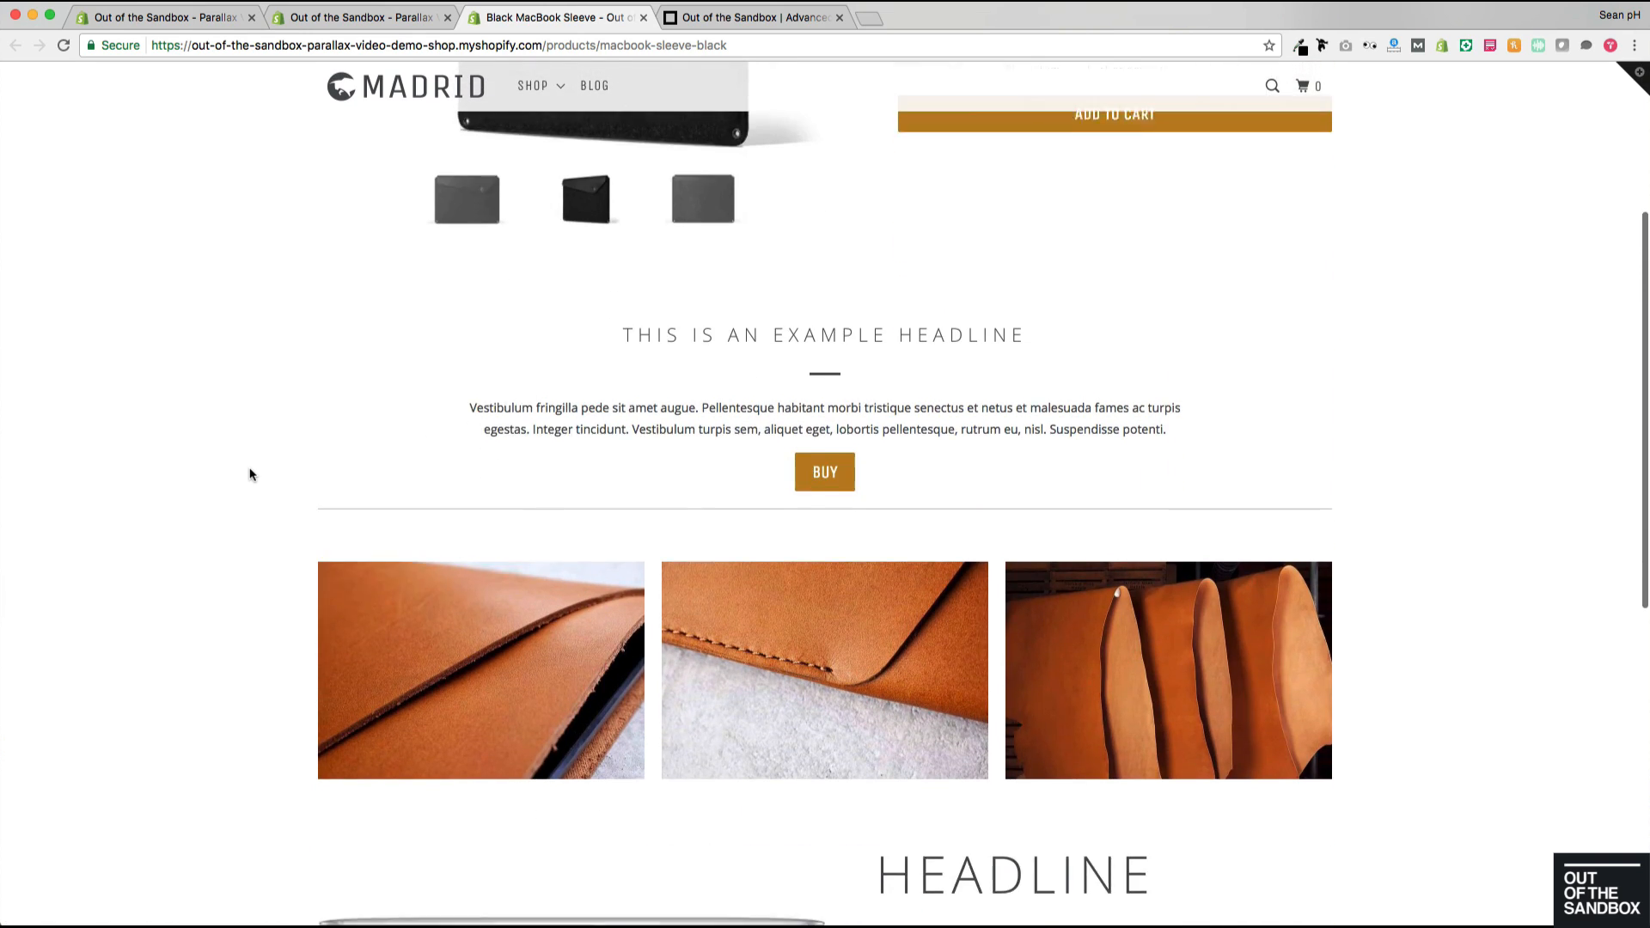
scroll(251, 474, up, 4)
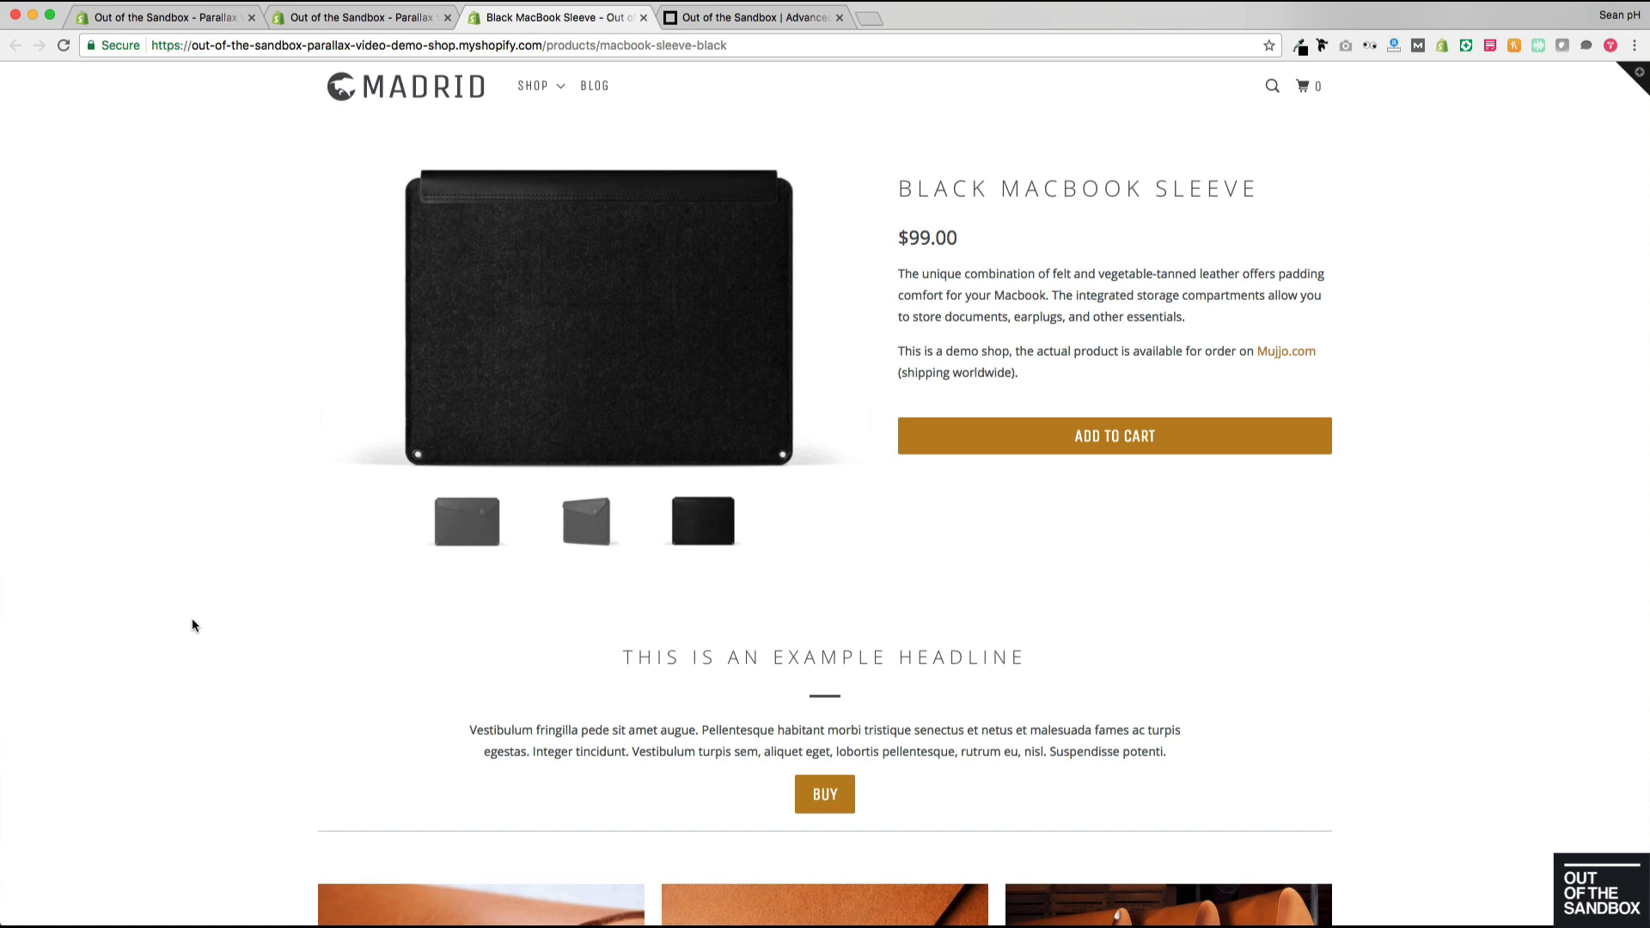
Step: Leave the theme editor and open the Parallax Product Page Demo theme's HTML/CSS code at its list of template files
click(209, 28)
click(17, 83)
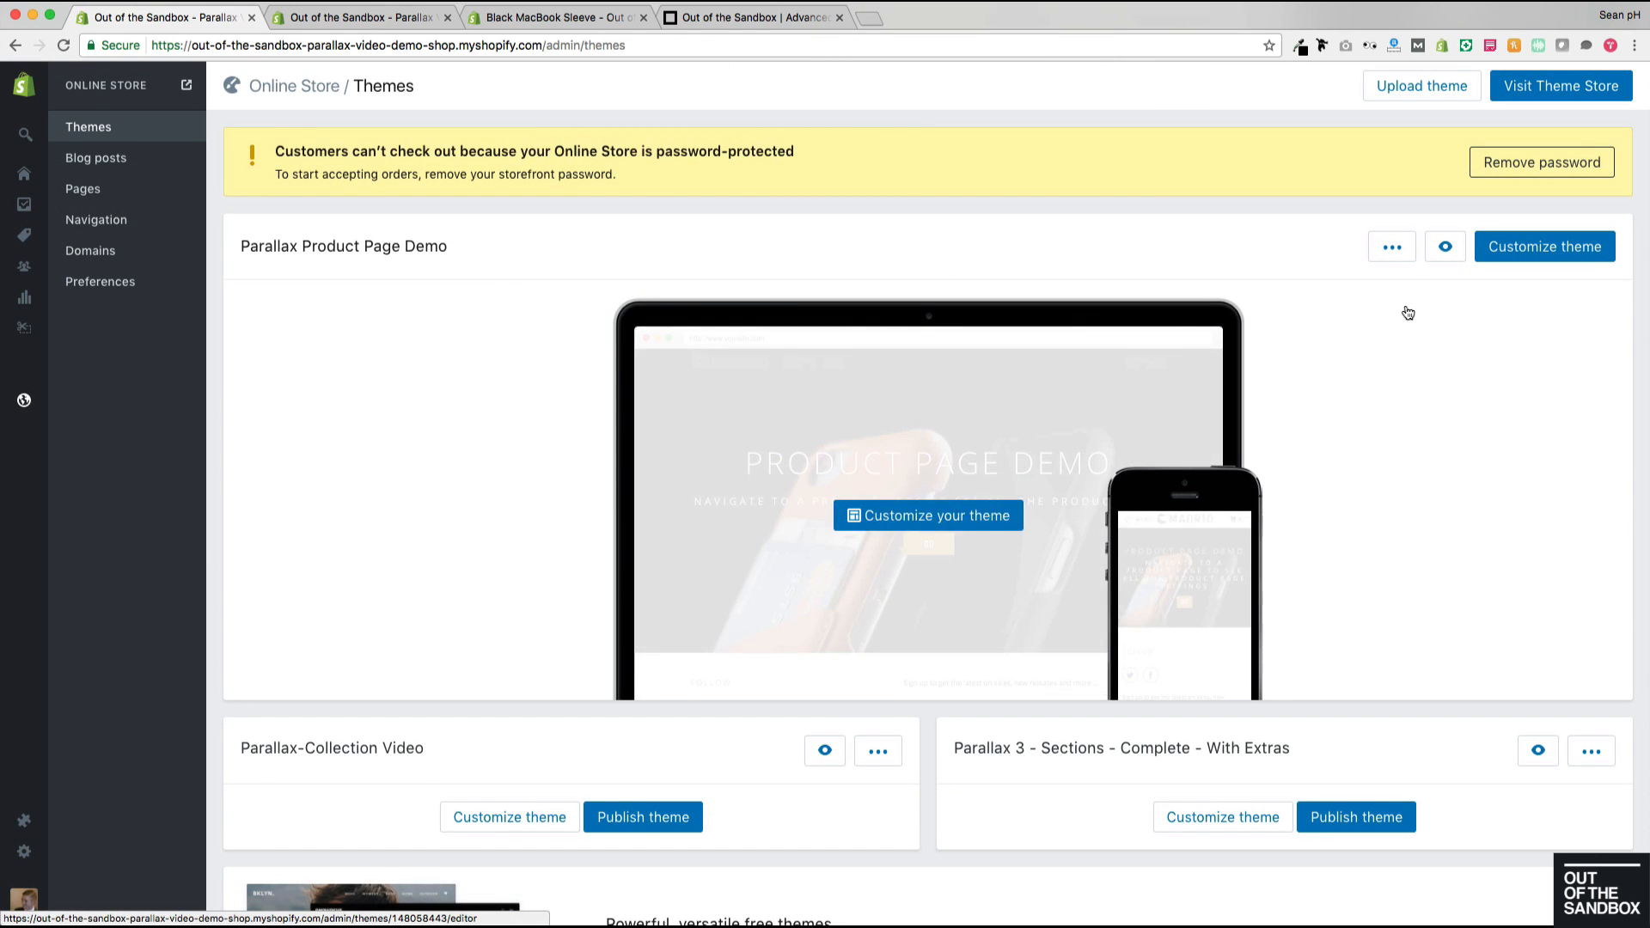
click(1388, 258)
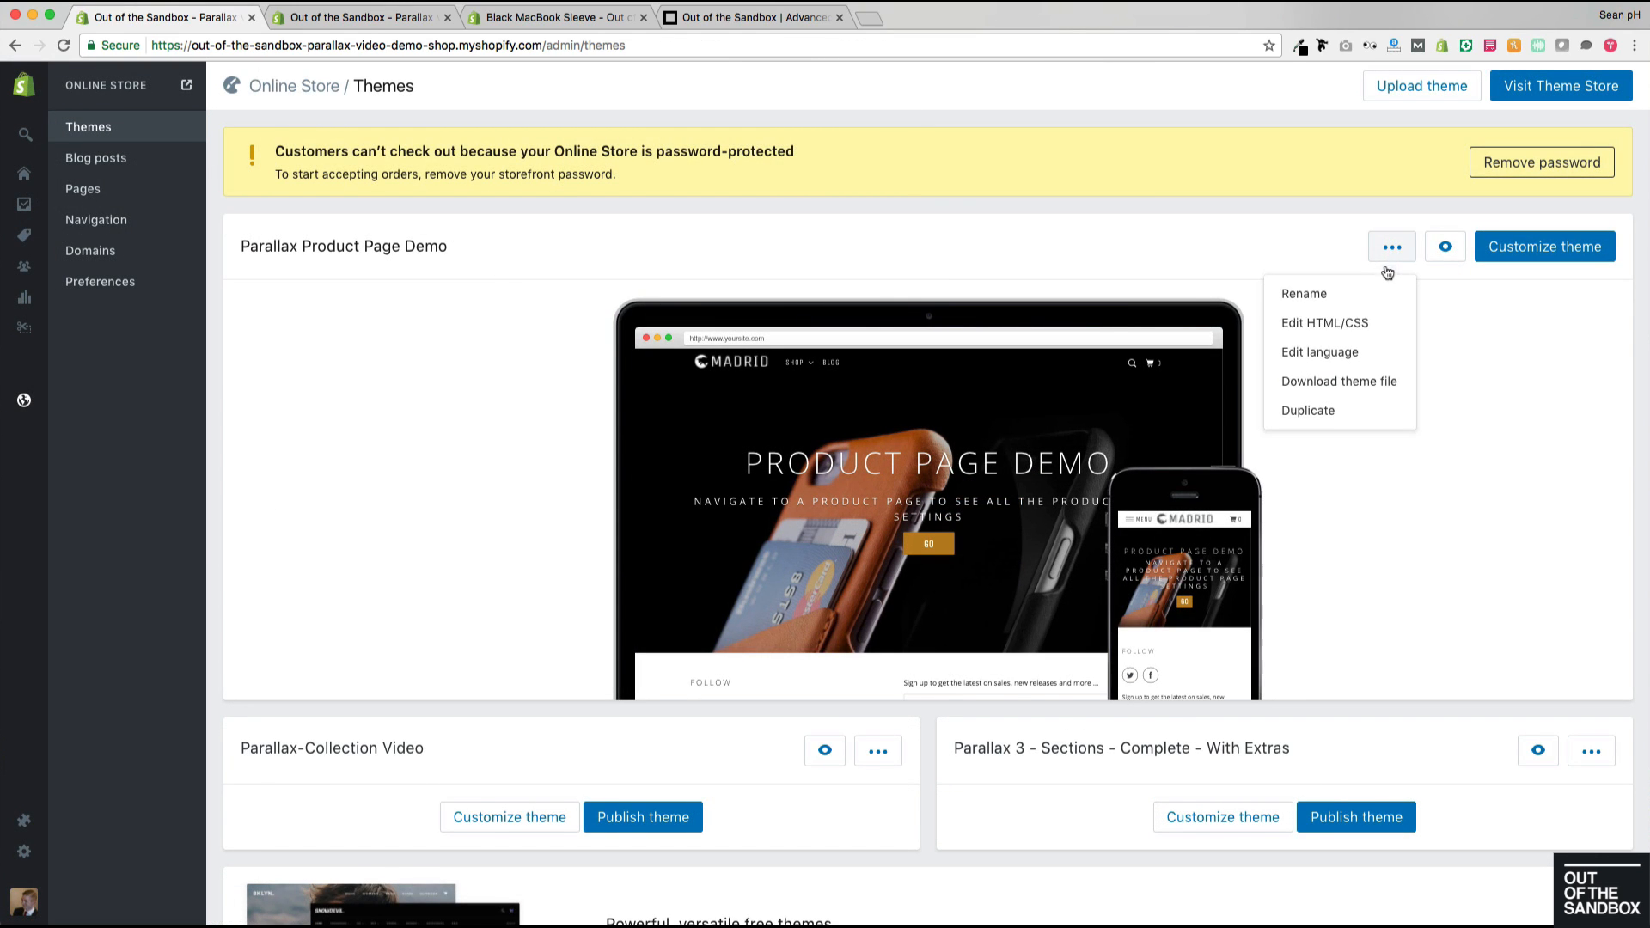
click(1315, 324)
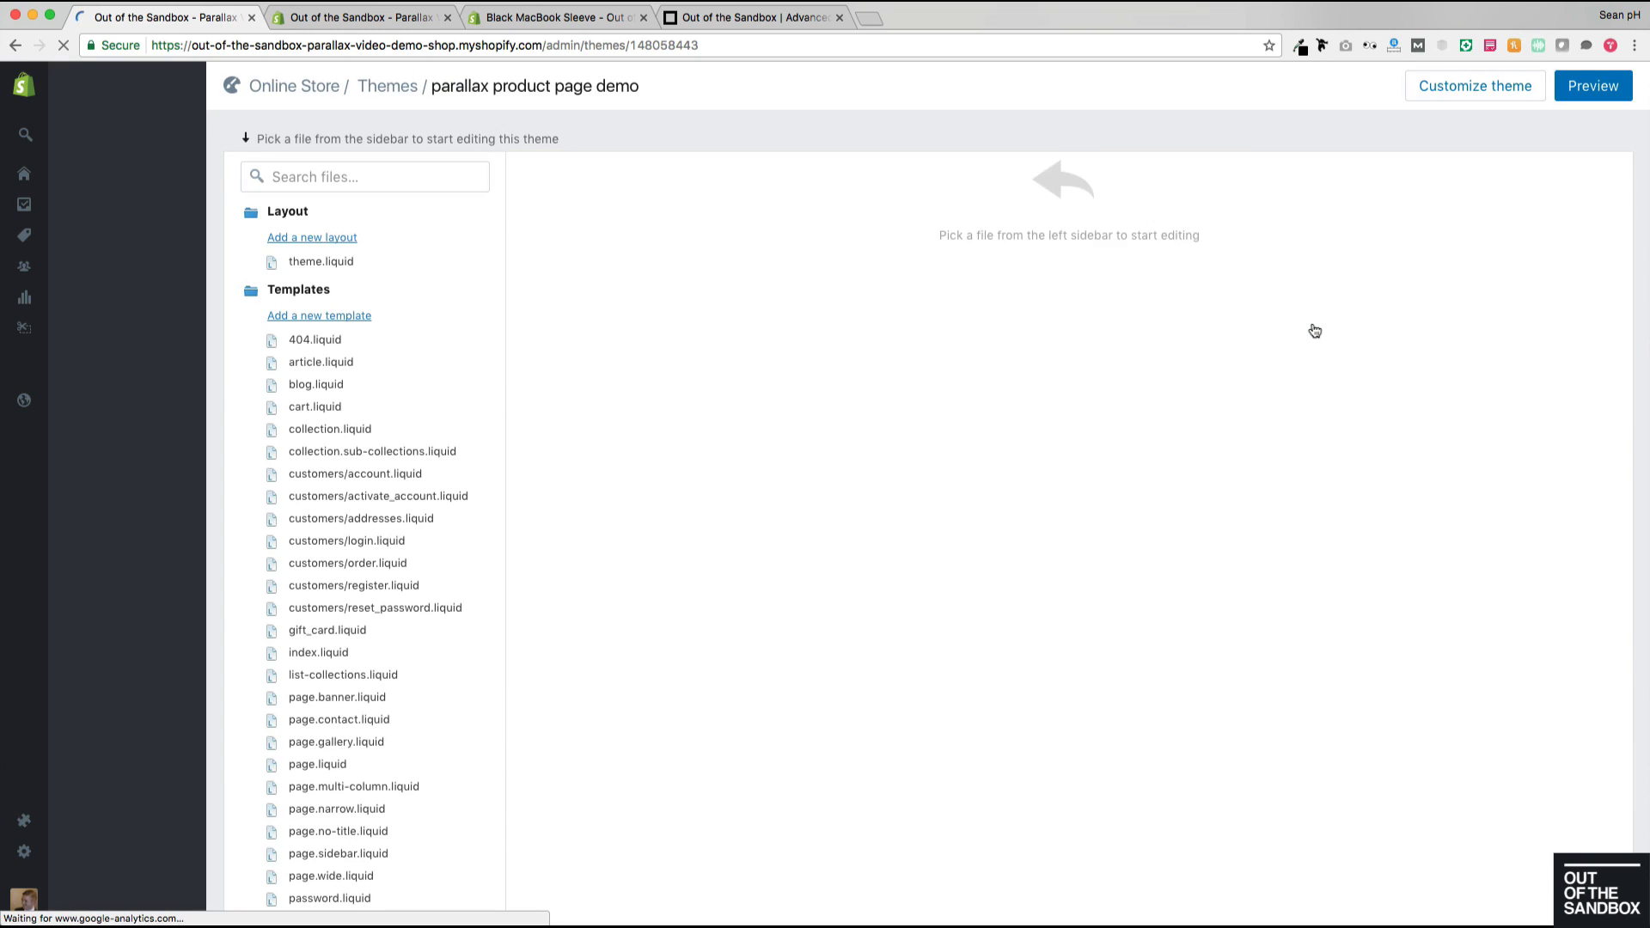
scroll(404, 385, down, 3)
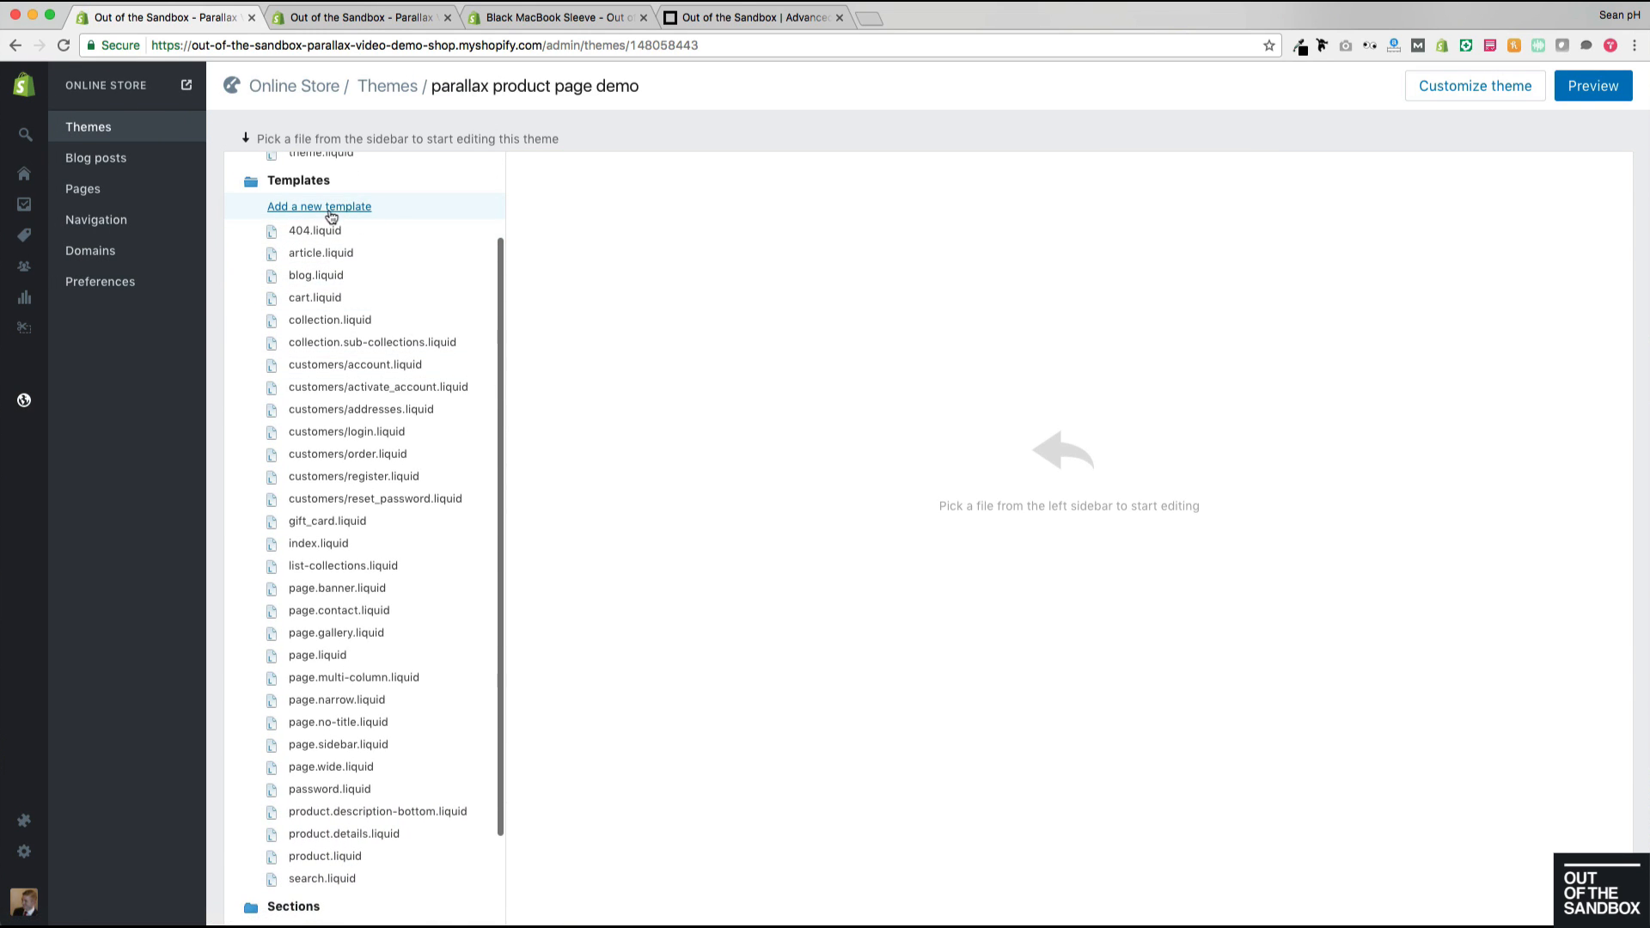
Step: Create a new theme template for product called details2
click(330, 208)
click(757, 233)
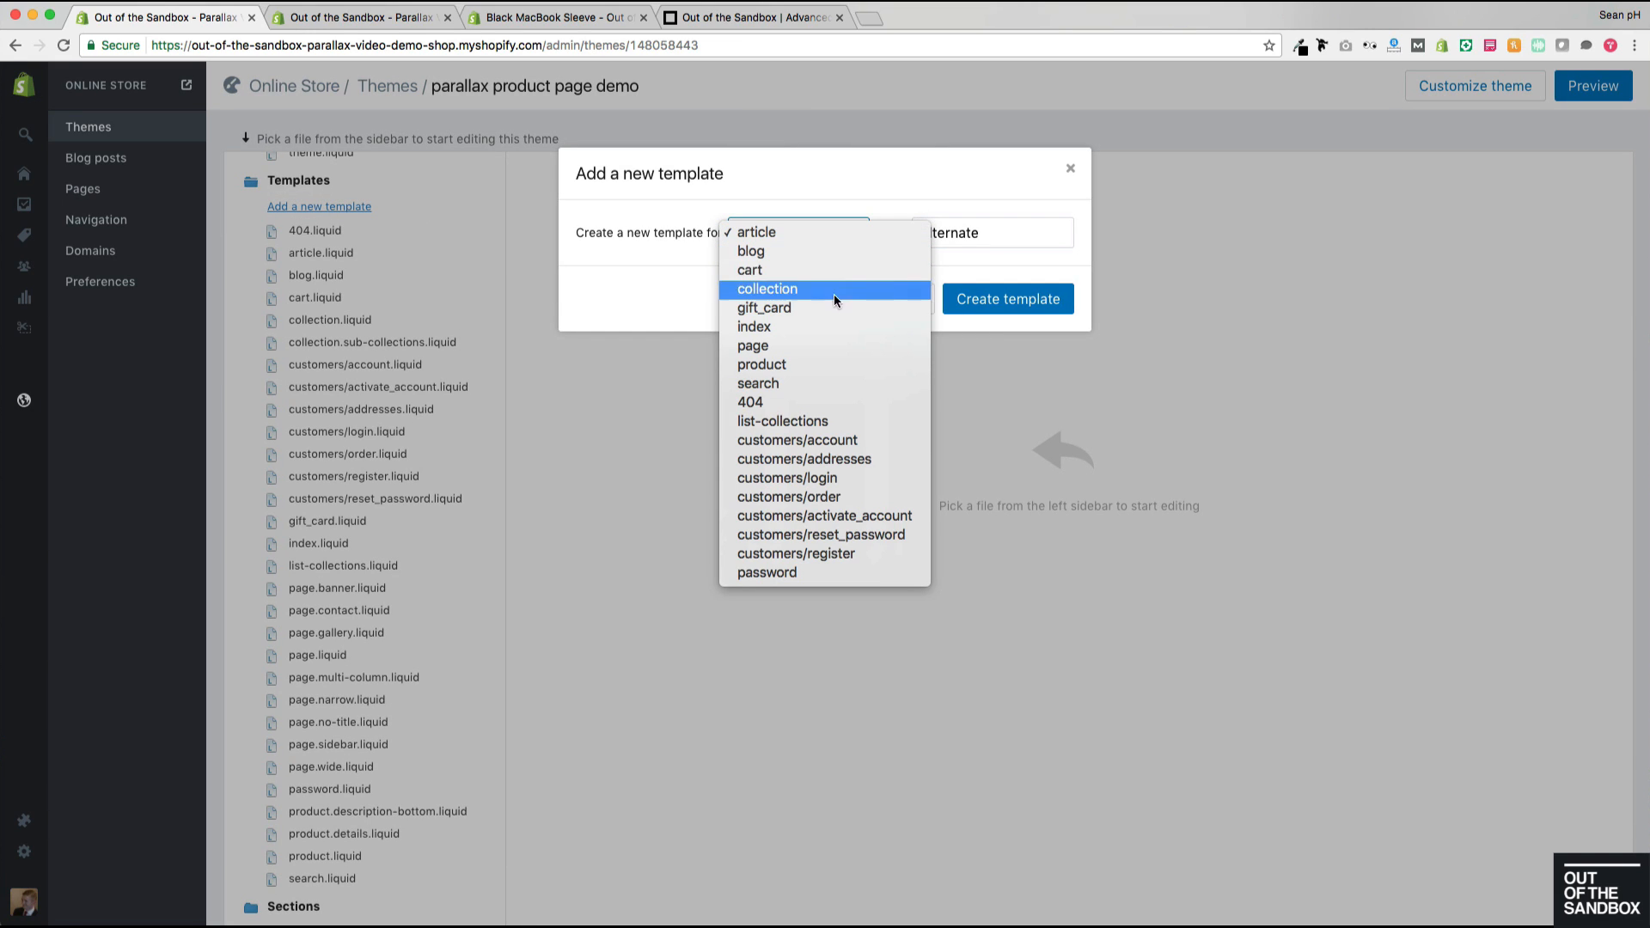
click(810, 366)
drag(982, 233, 865, 239)
text(de)
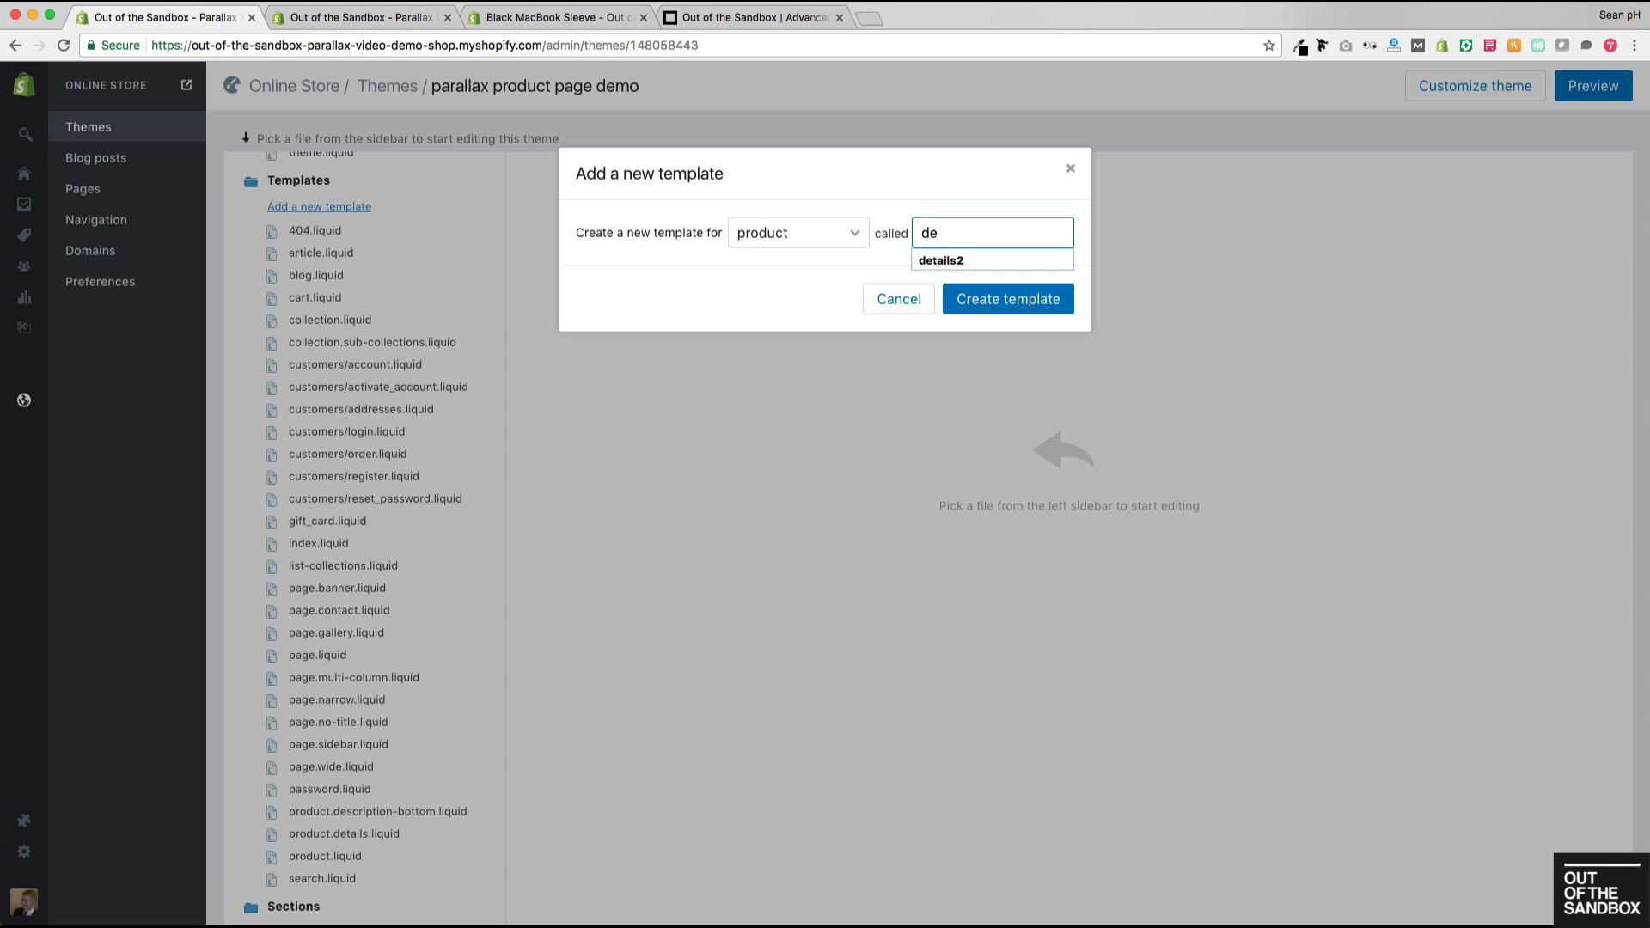
text(tails2)
click(989, 292)
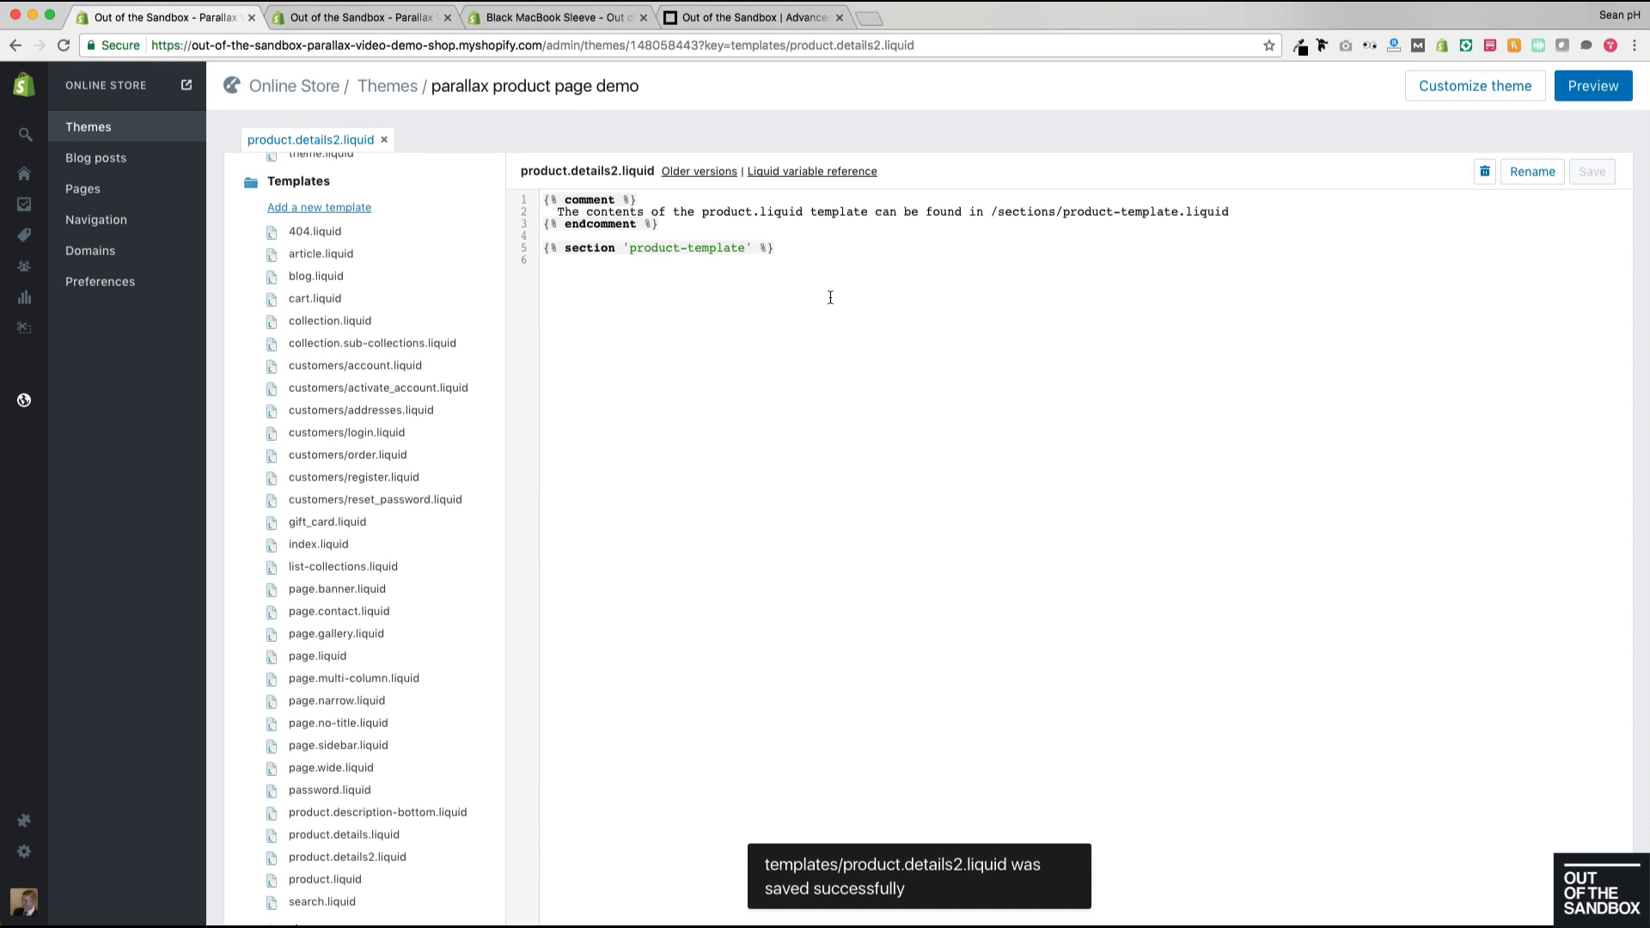
Step: Replace the product.details2.liquid code with the code of product.details.liquid, change its section reference to 'product-details-template2' and save
scroll(456, 432, down, 3)
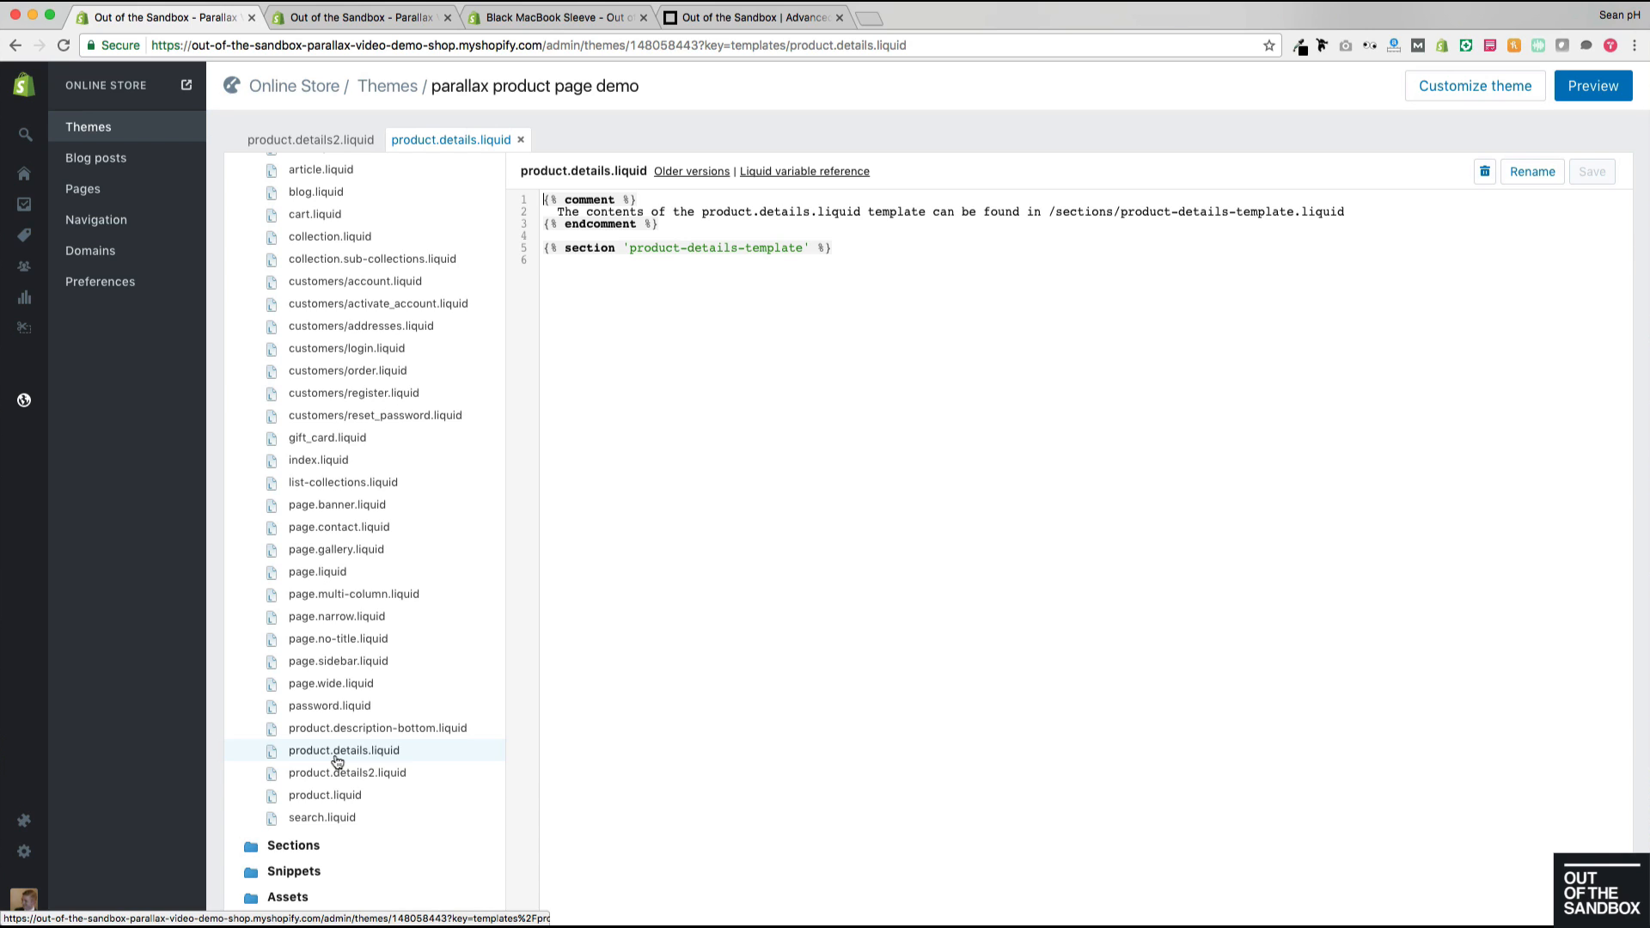
drag(843, 250, 538, 196)
key(super+c)
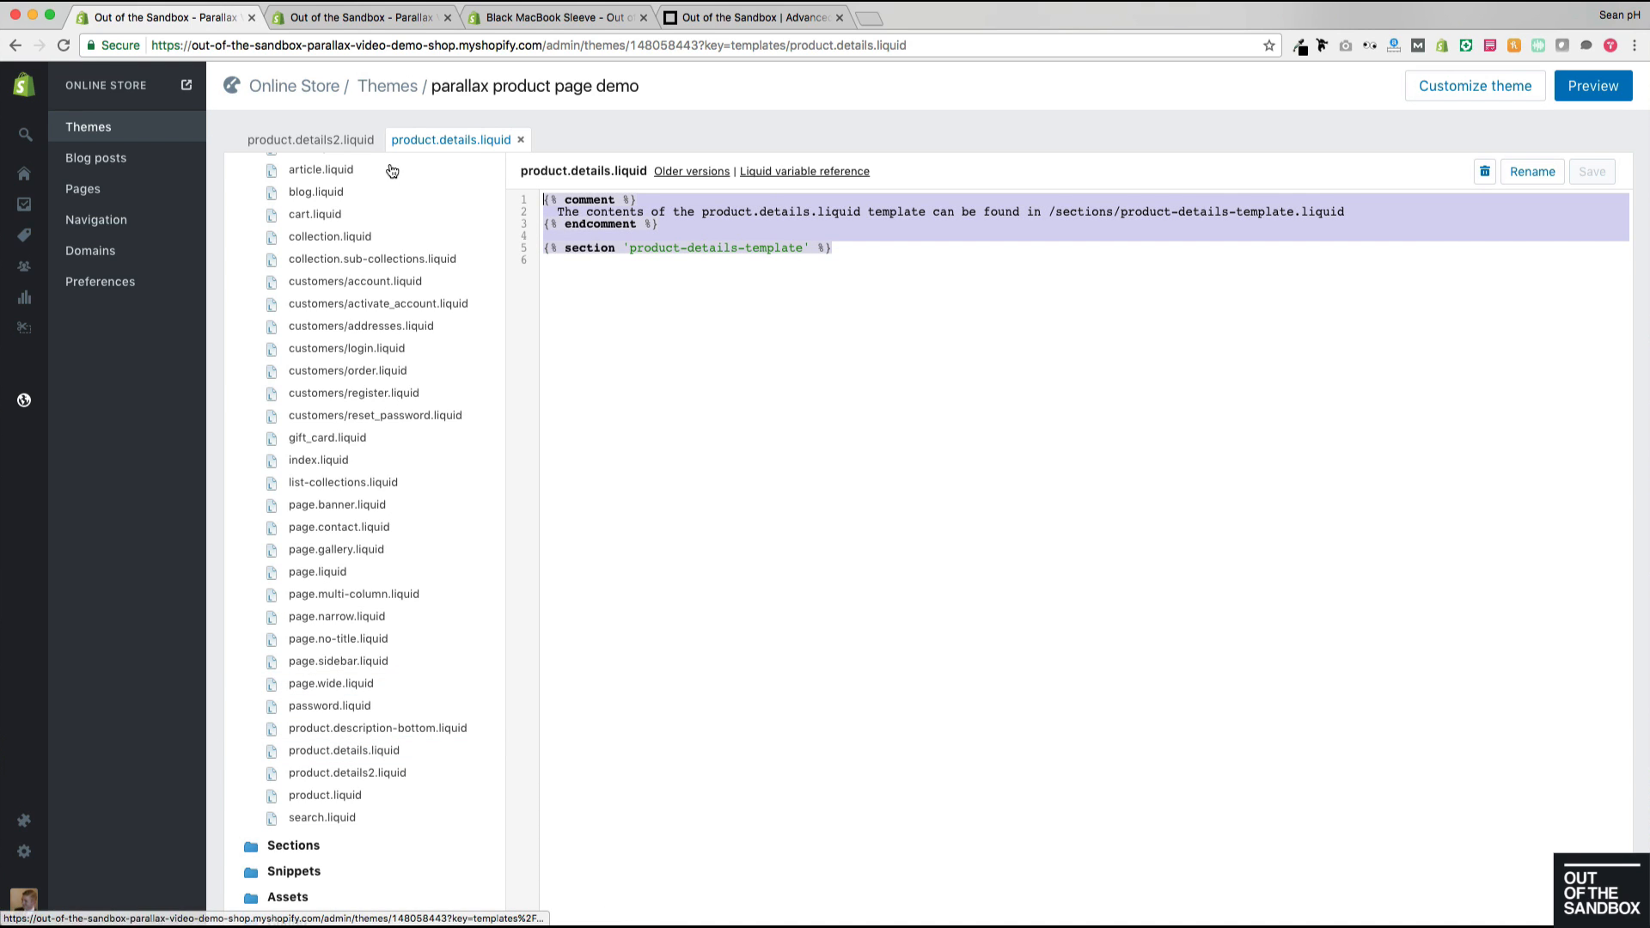
click(301, 140)
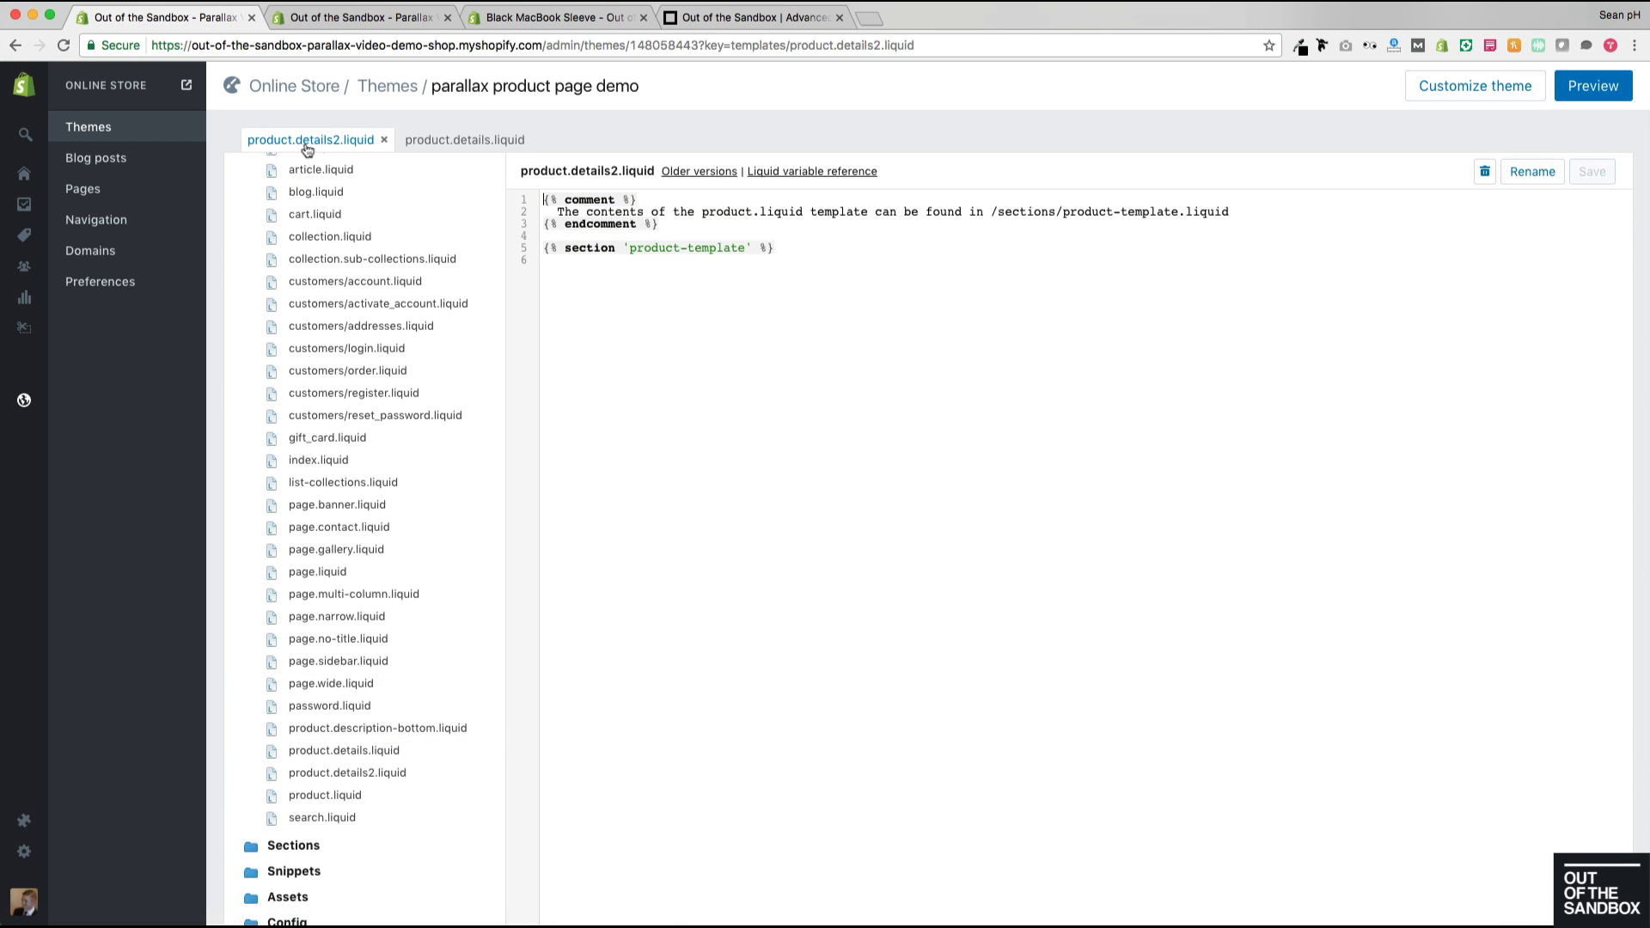
drag(786, 252, 445, 150)
key(super+v)
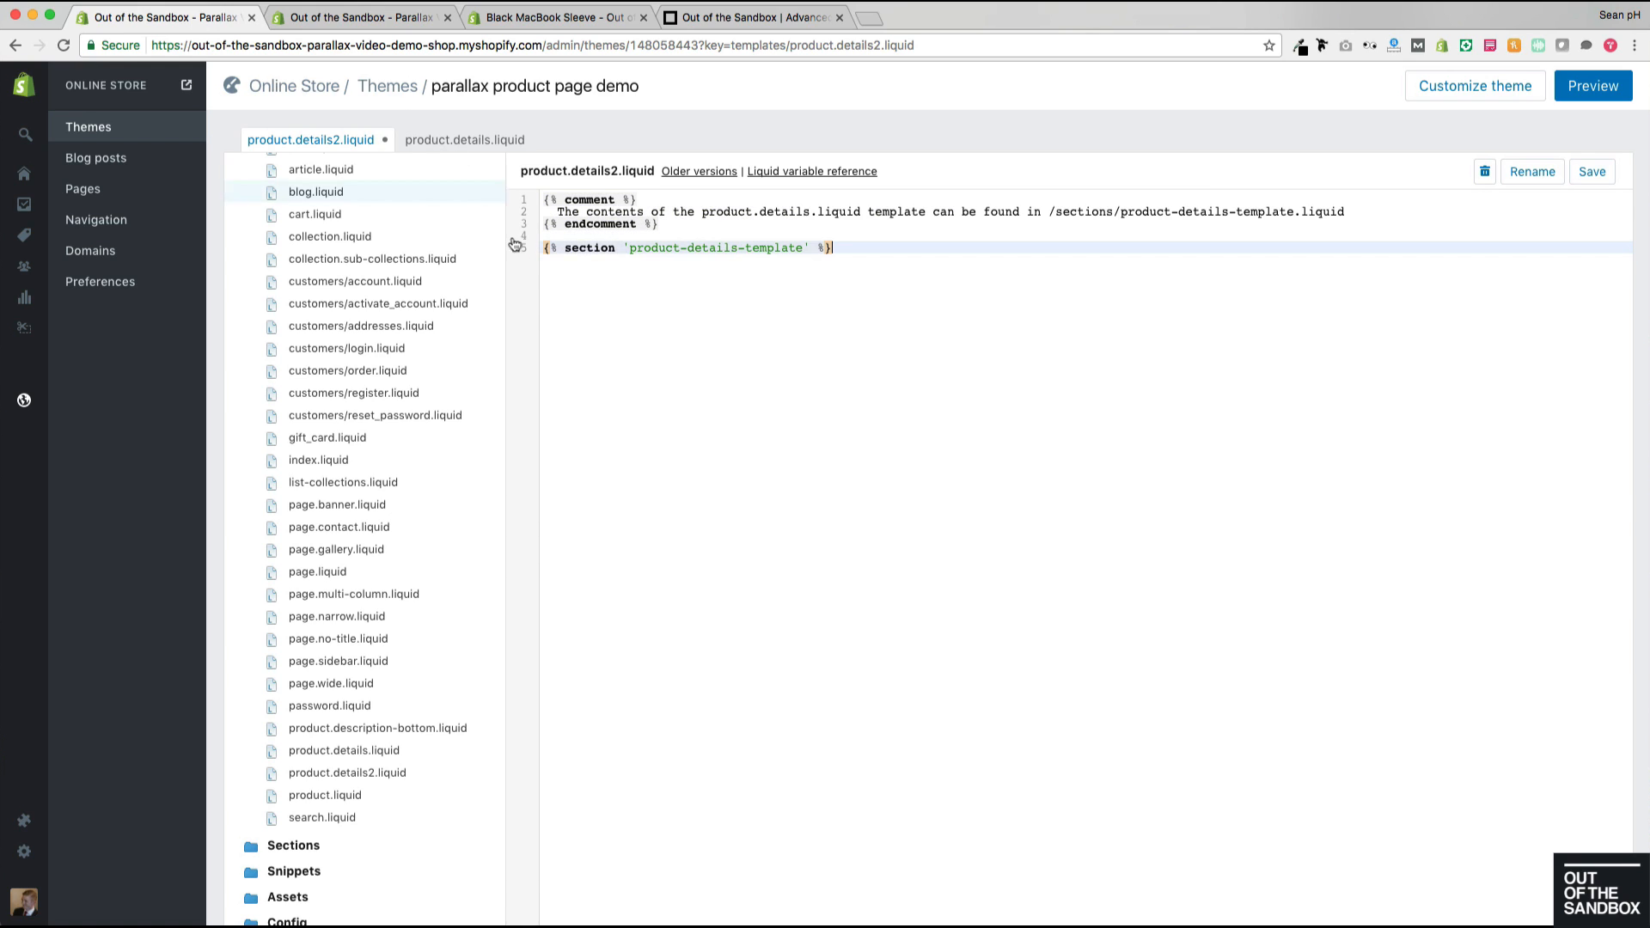
click(804, 249)
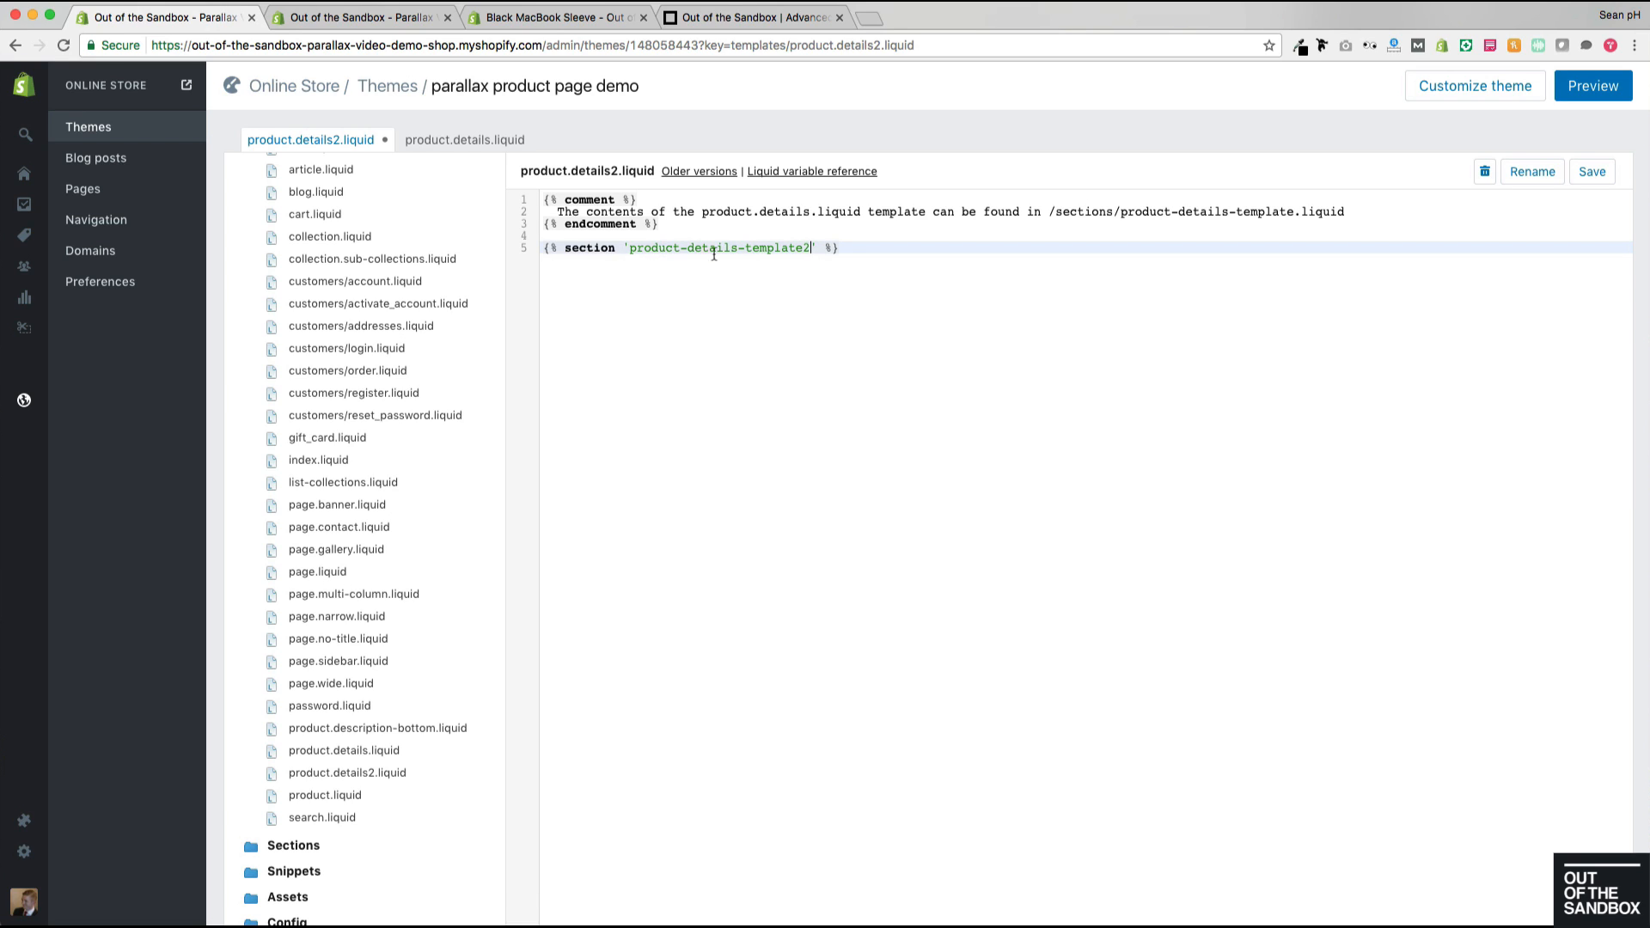
click(1592, 171)
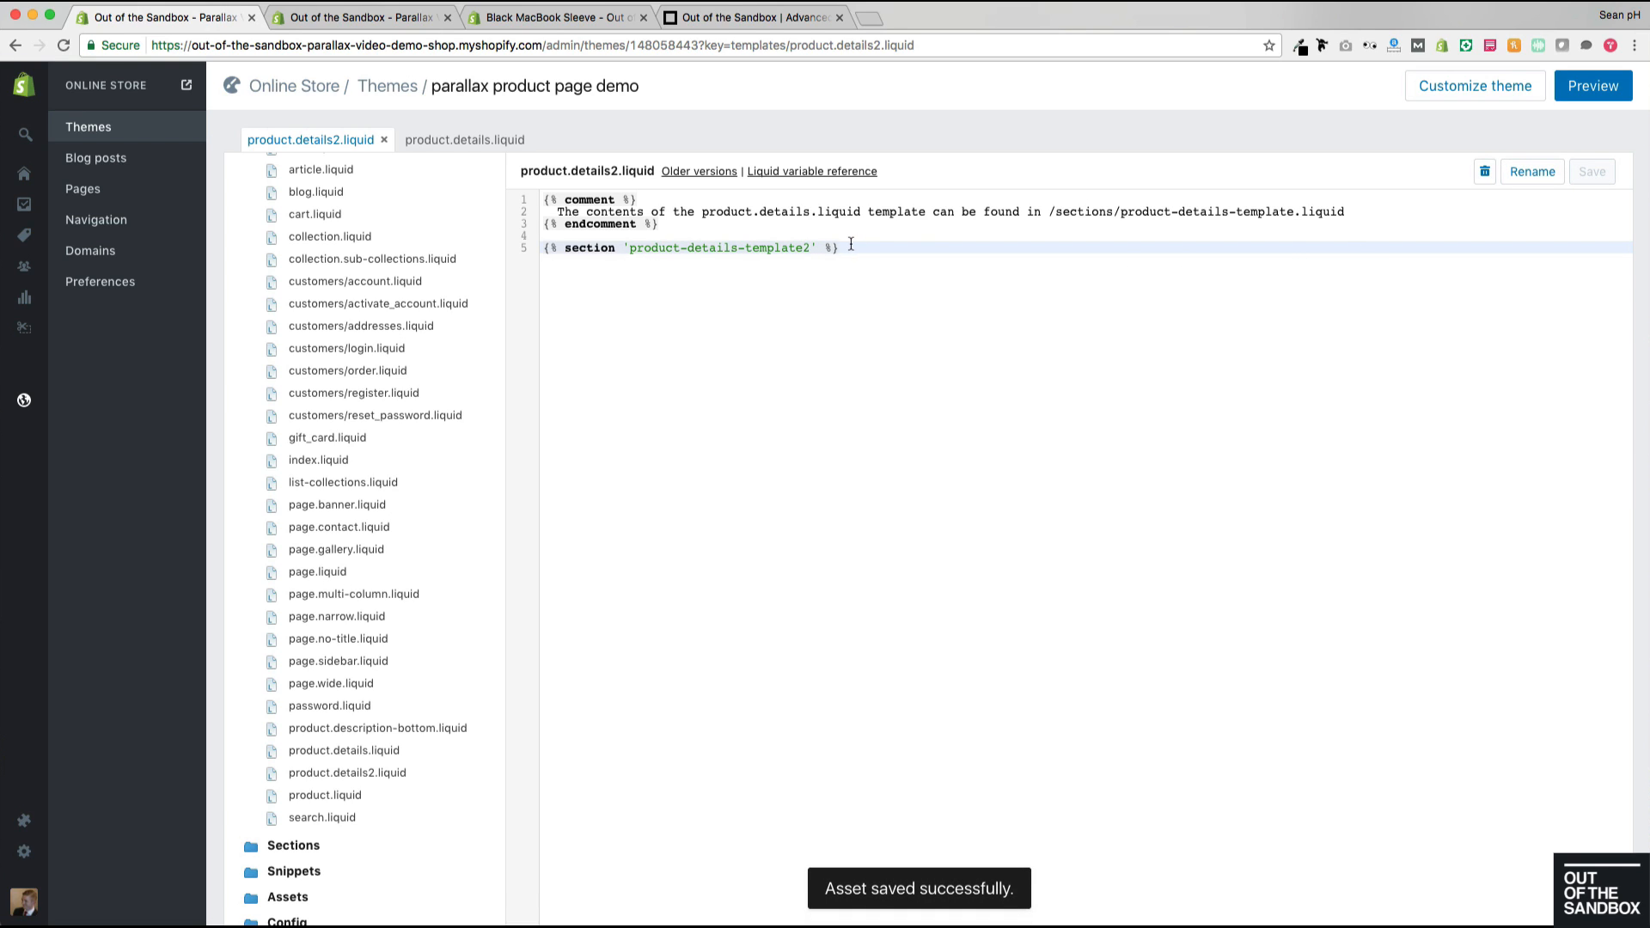
Step: Create a new theme section called product-details-template2, matching the section reference in product.details2.liquid
drag(809, 248, 654, 254)
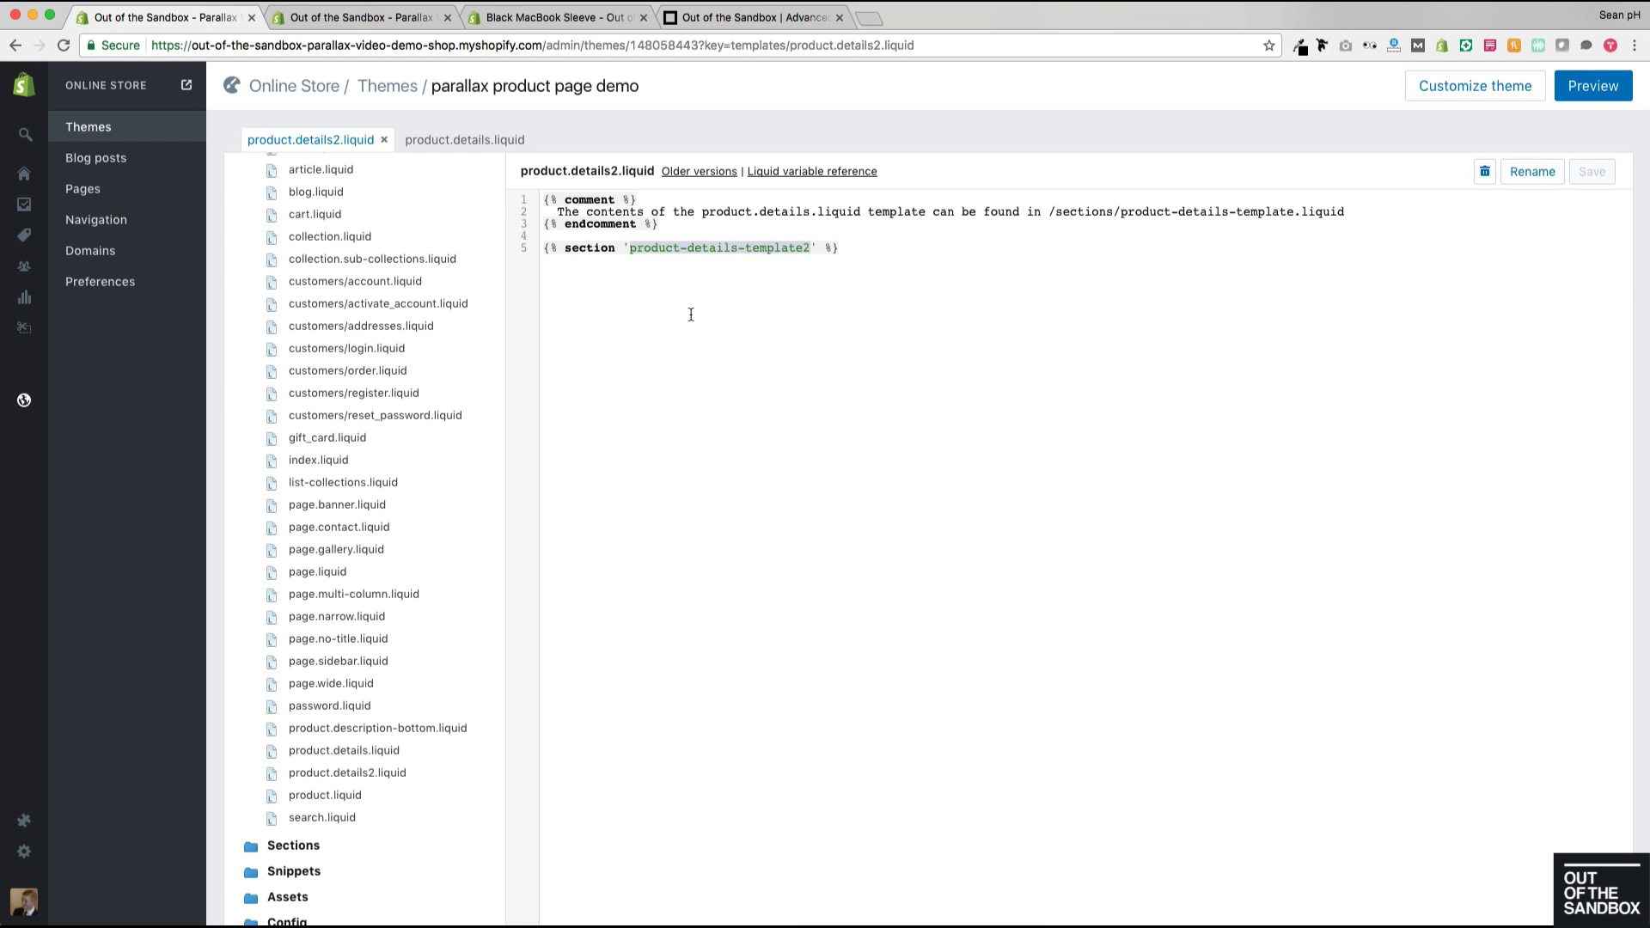
scroll(368, 490, down, 3)
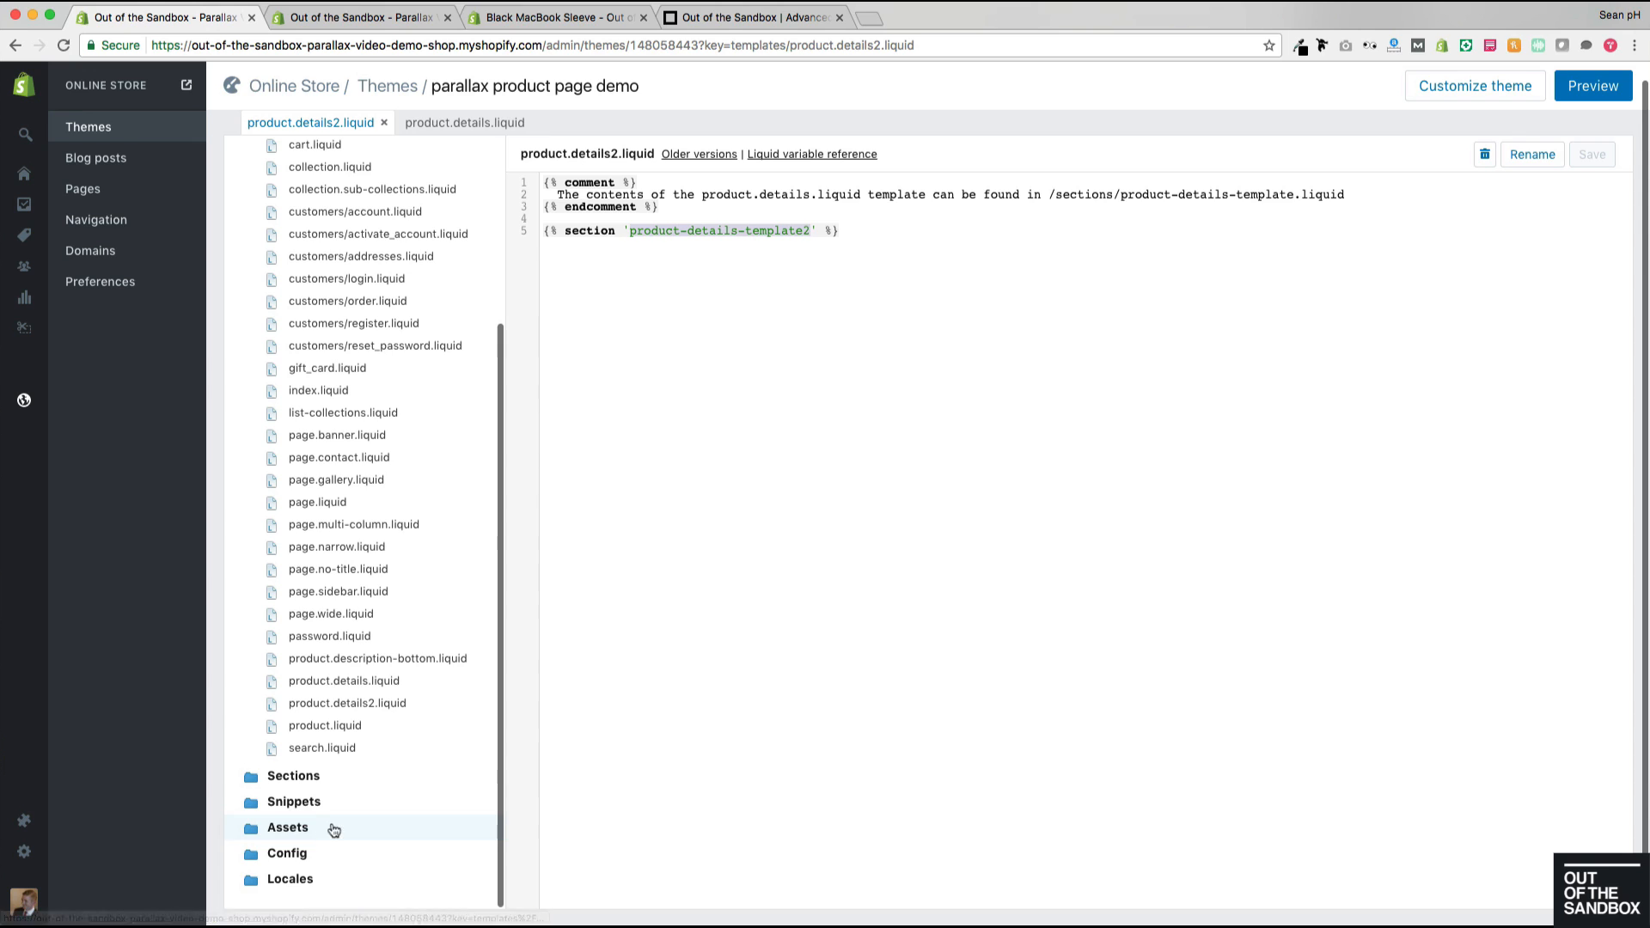
click(293, 777)
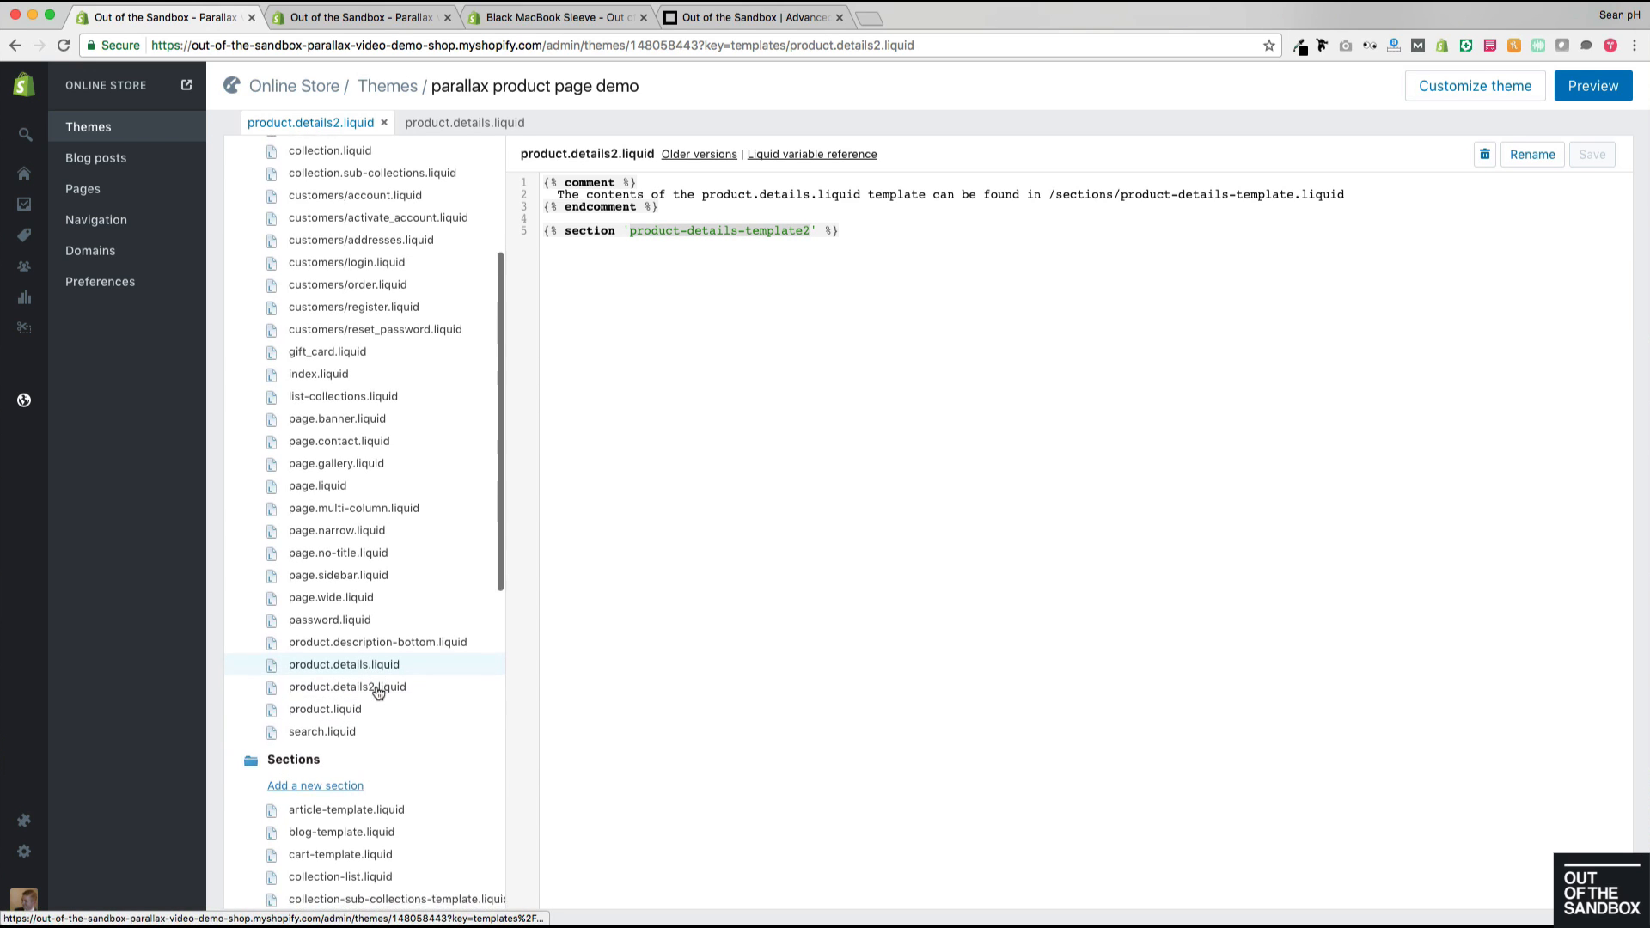
scroll(333, 681, down, 3)
click(328, 679)
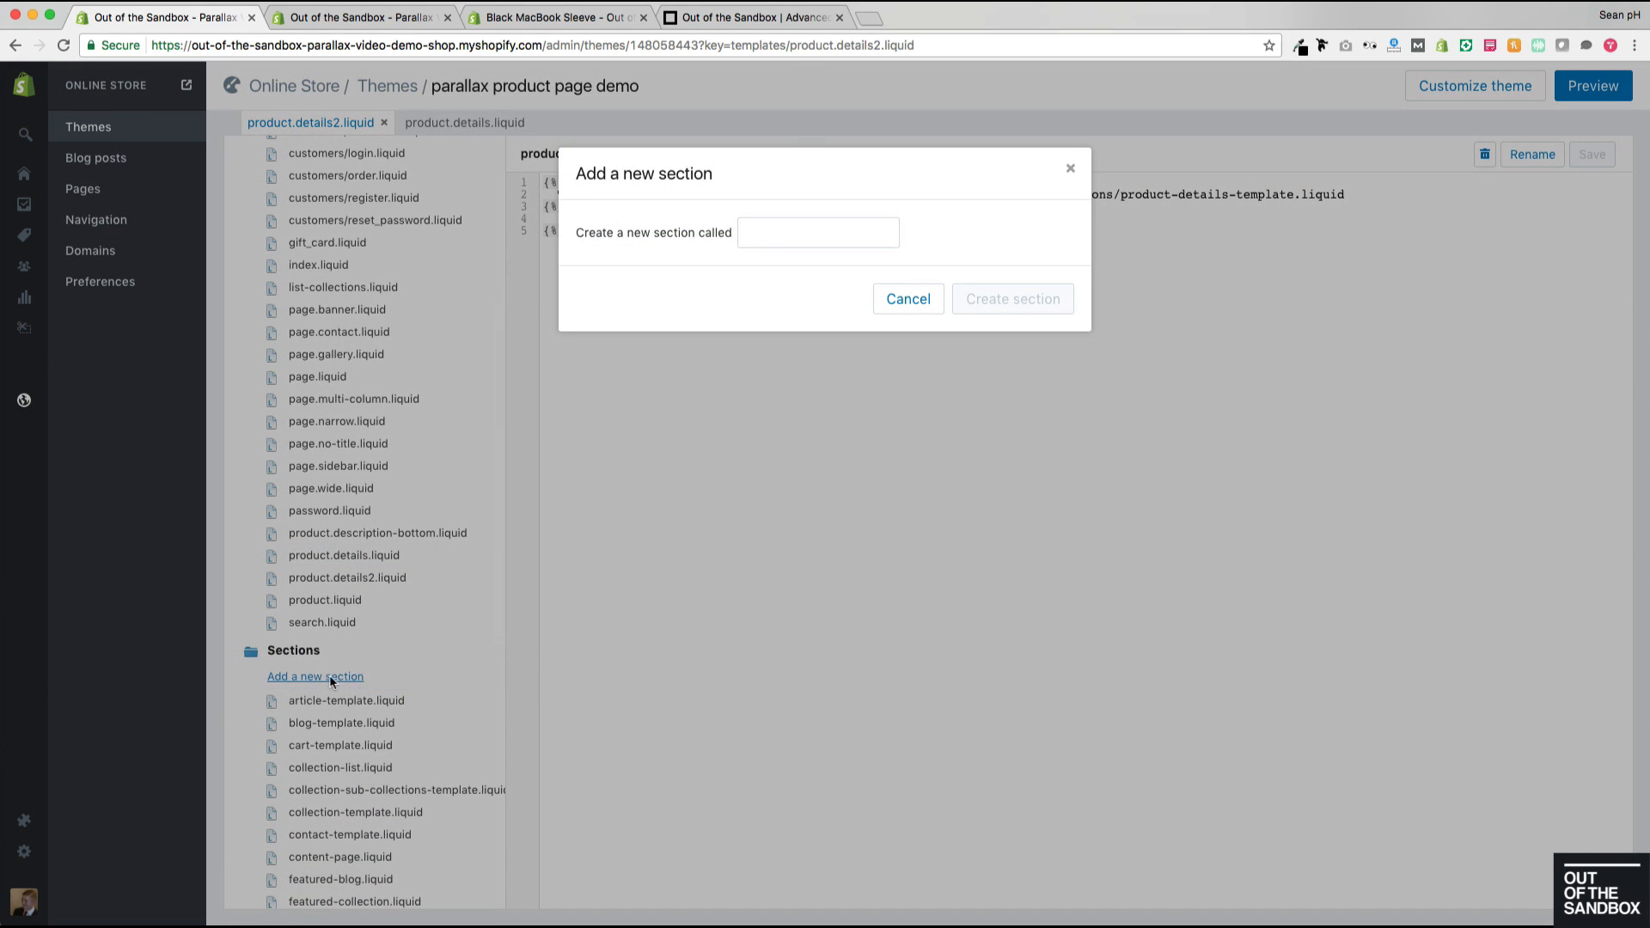
click(786, 238)
text(product-details-template2)
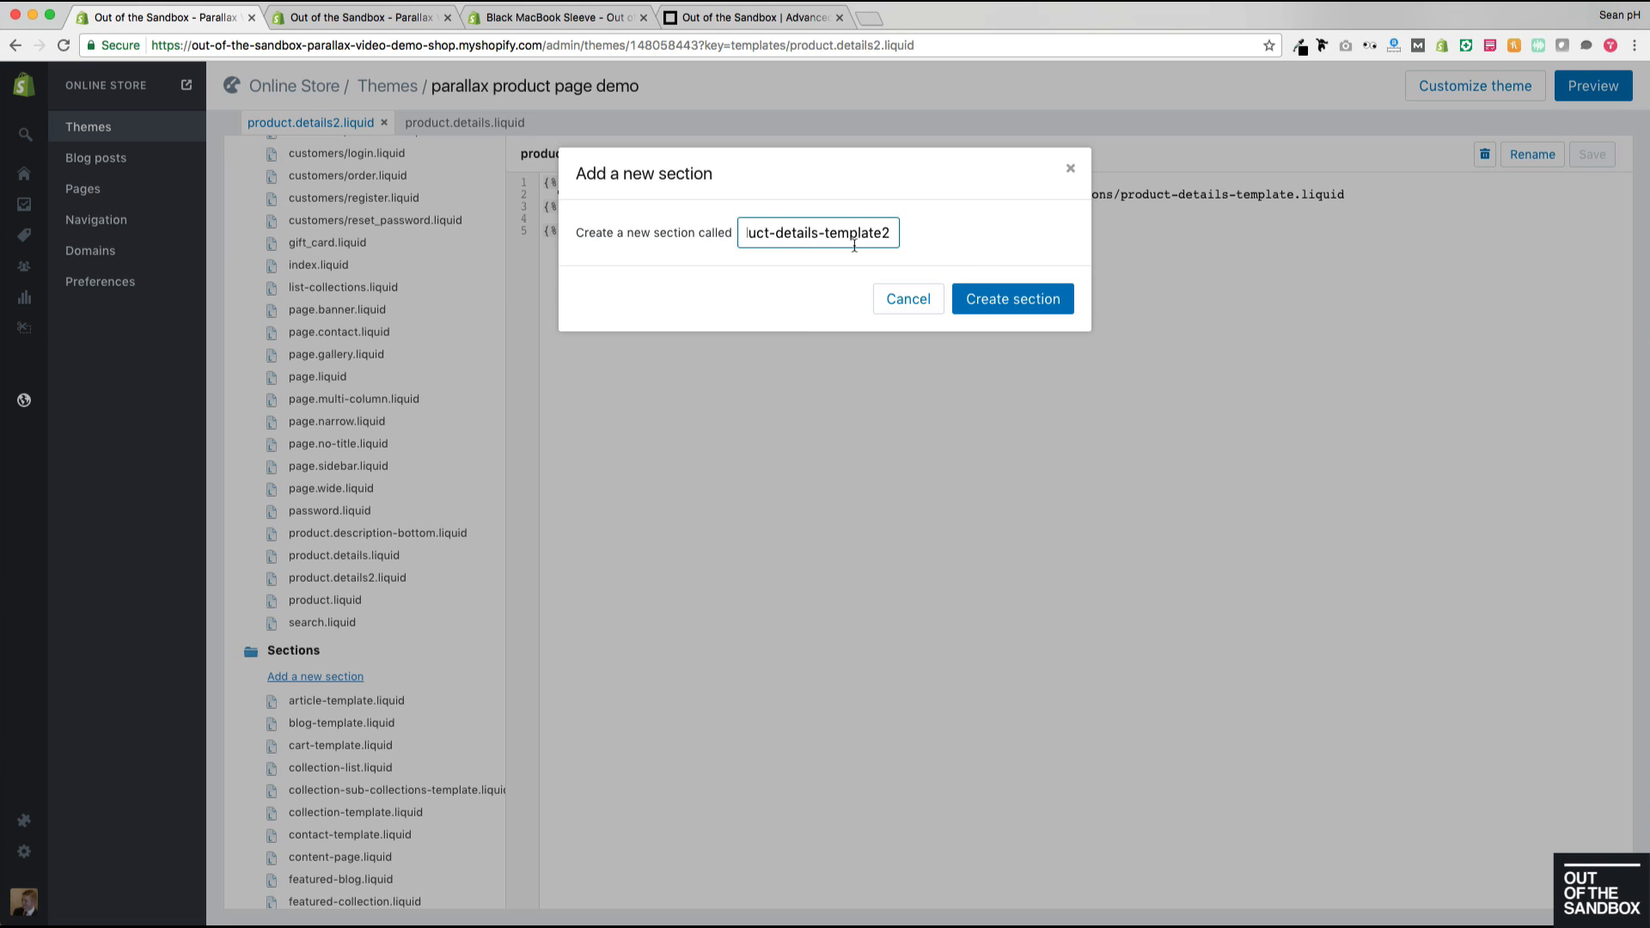
click(989, 308)
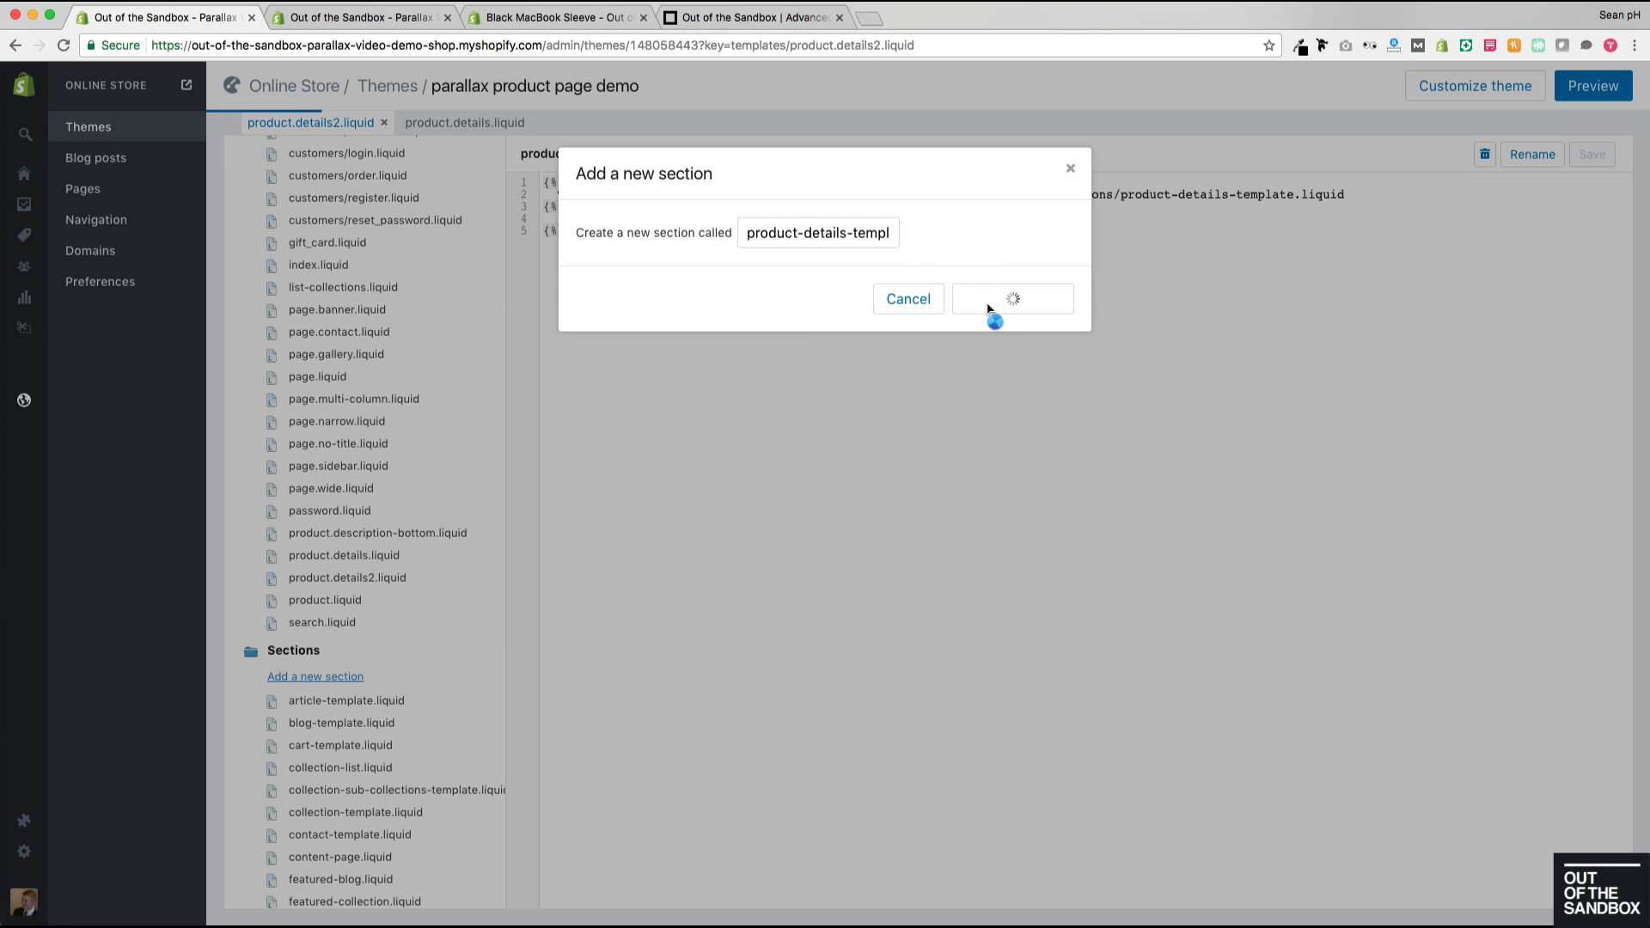
Step: Replace all code in the product-details-template2.liquid section with the full code of product-details-template.liquid and save it
scroll(396, 610, down, 5)
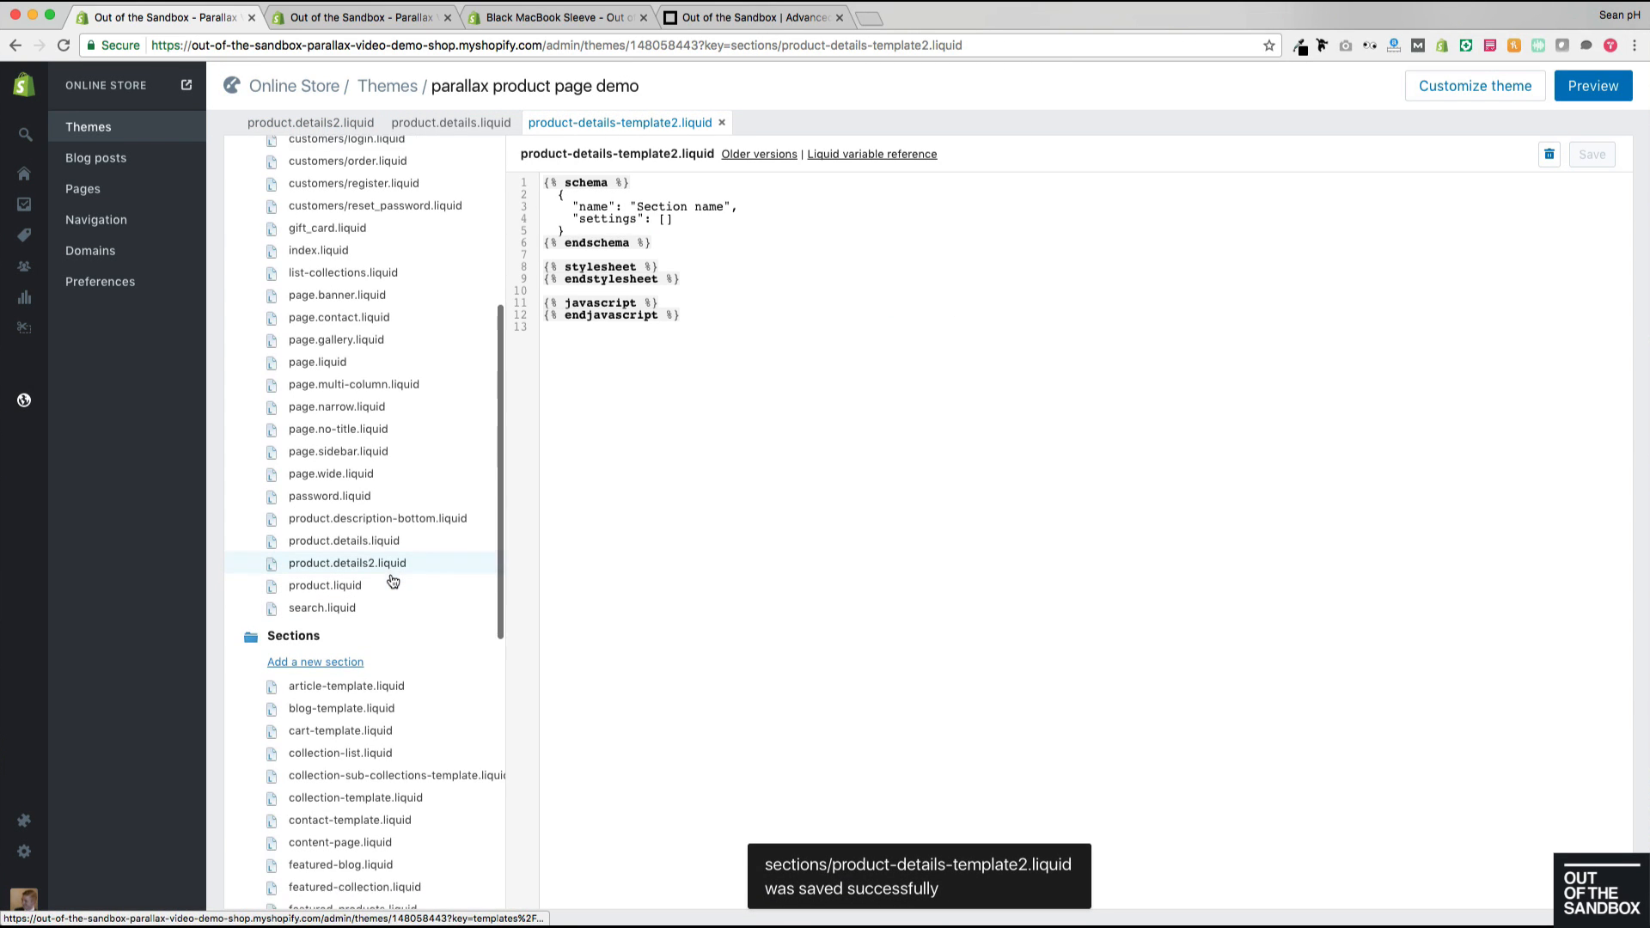
scroll(392, 583, down, 5)
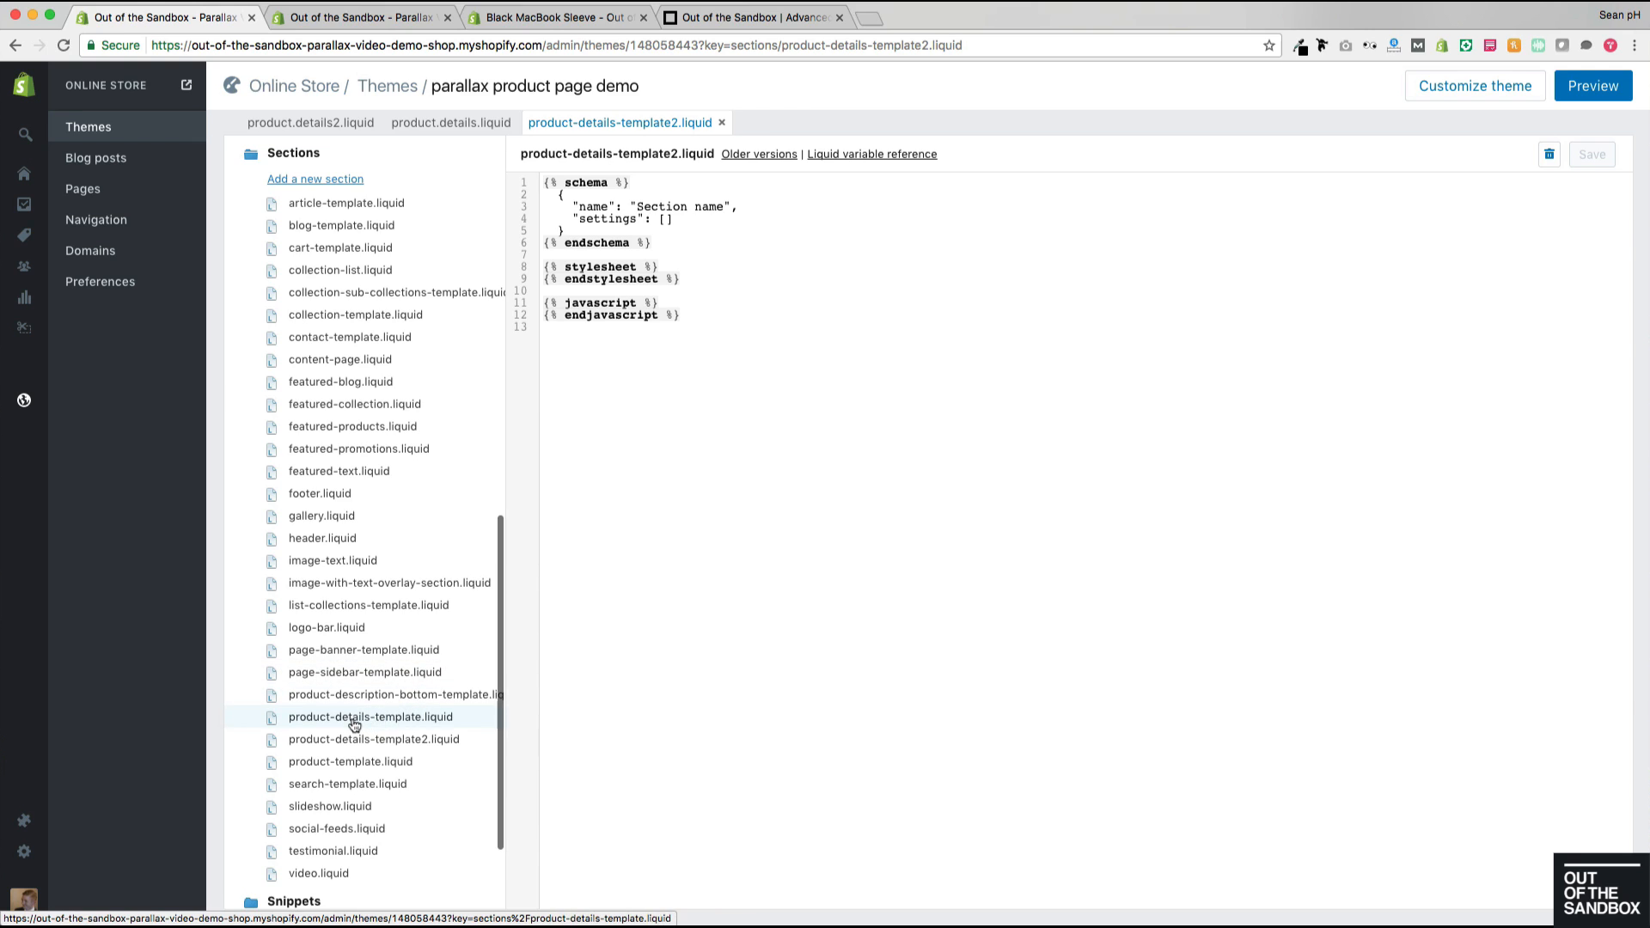
click(354, 718)
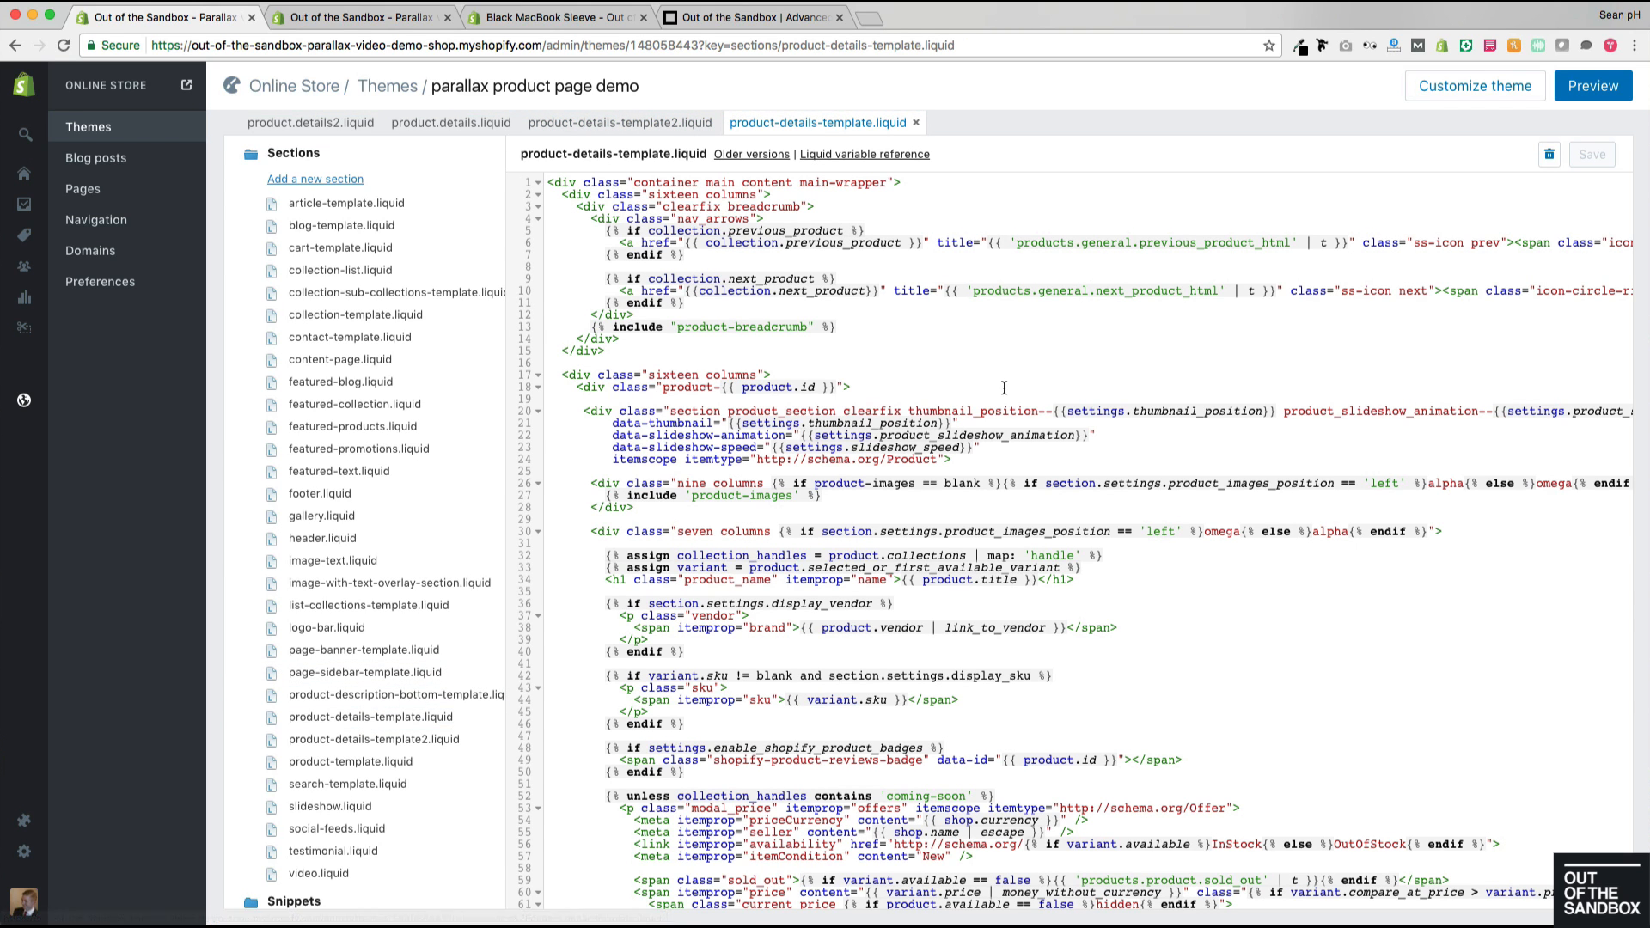
key(super+a)
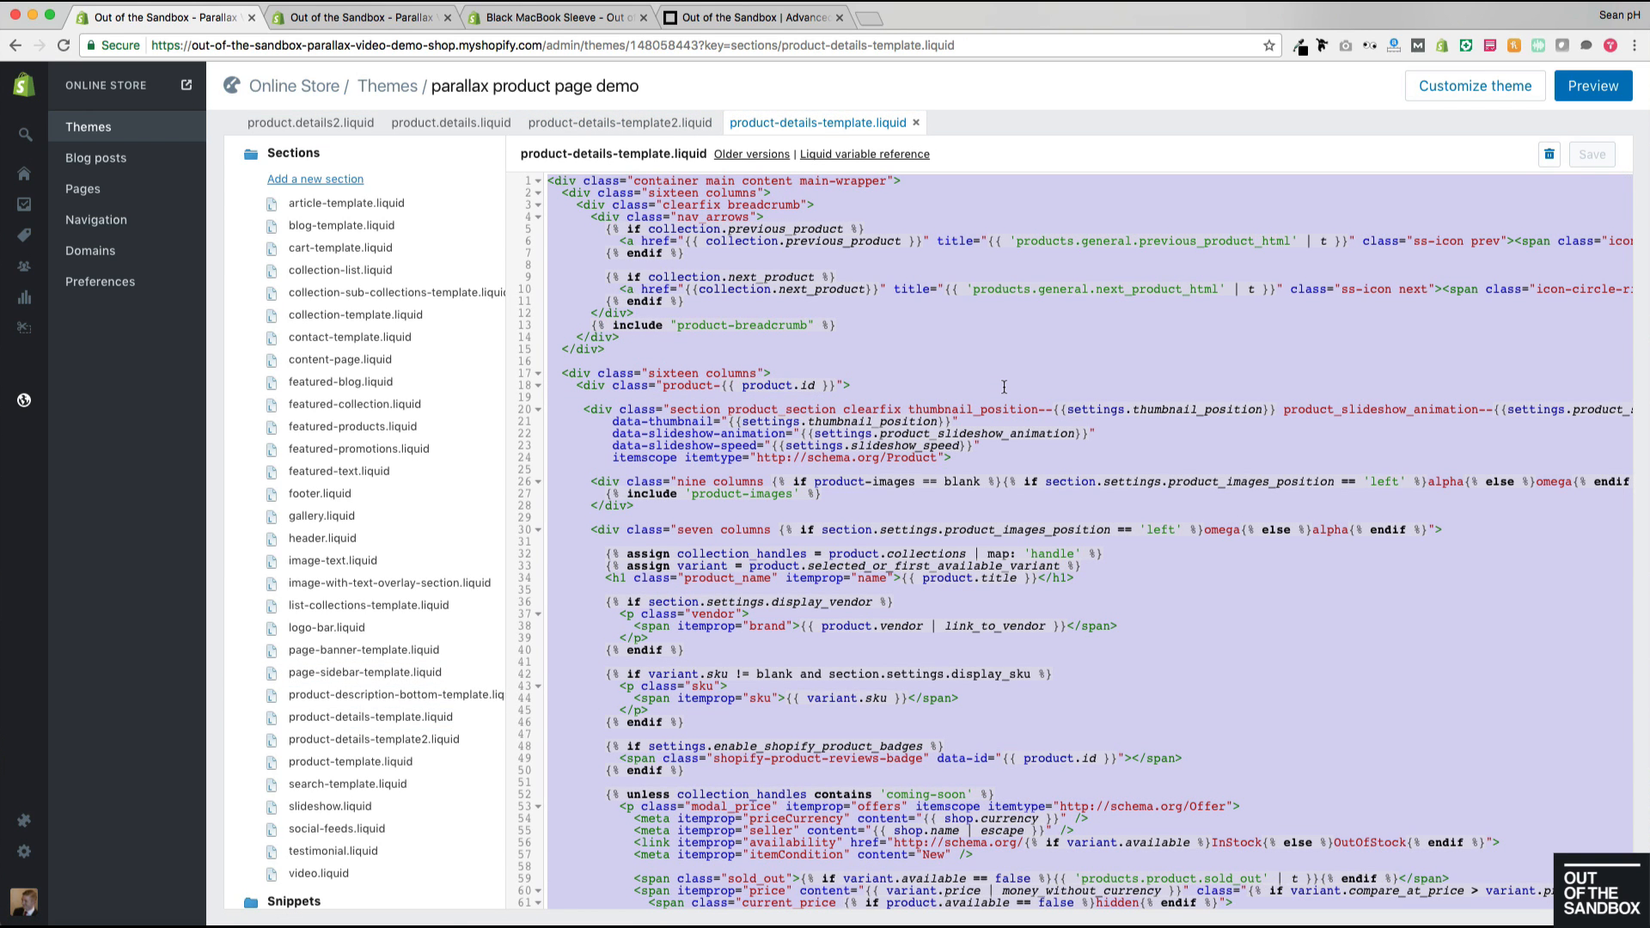
click(620, 131)
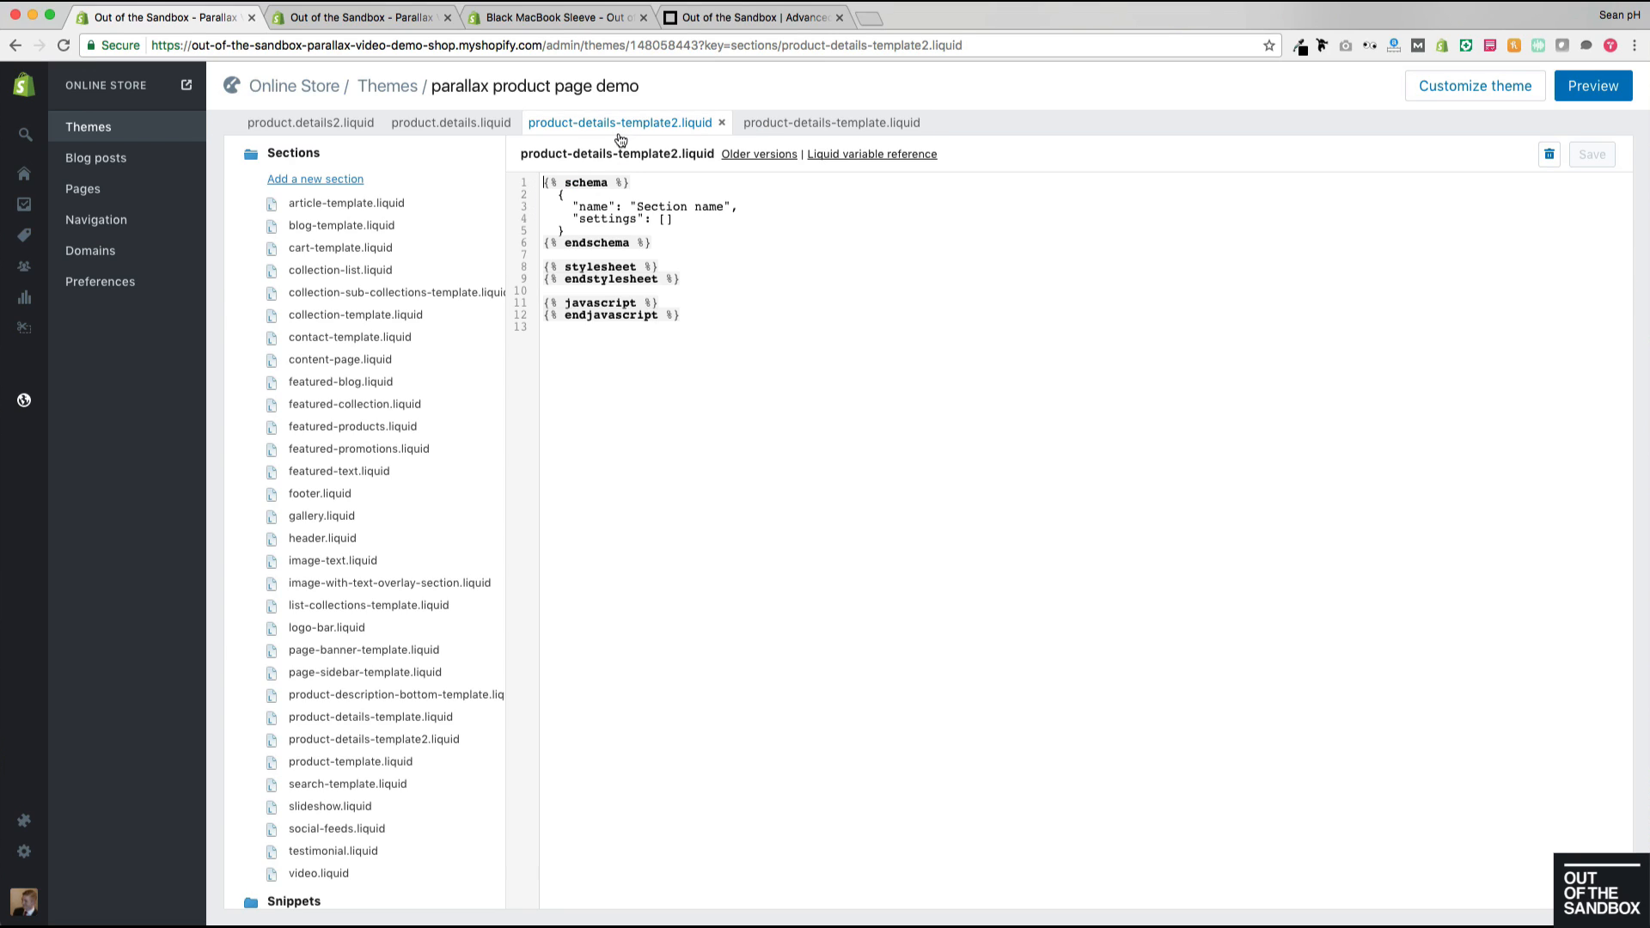
key(super+a)
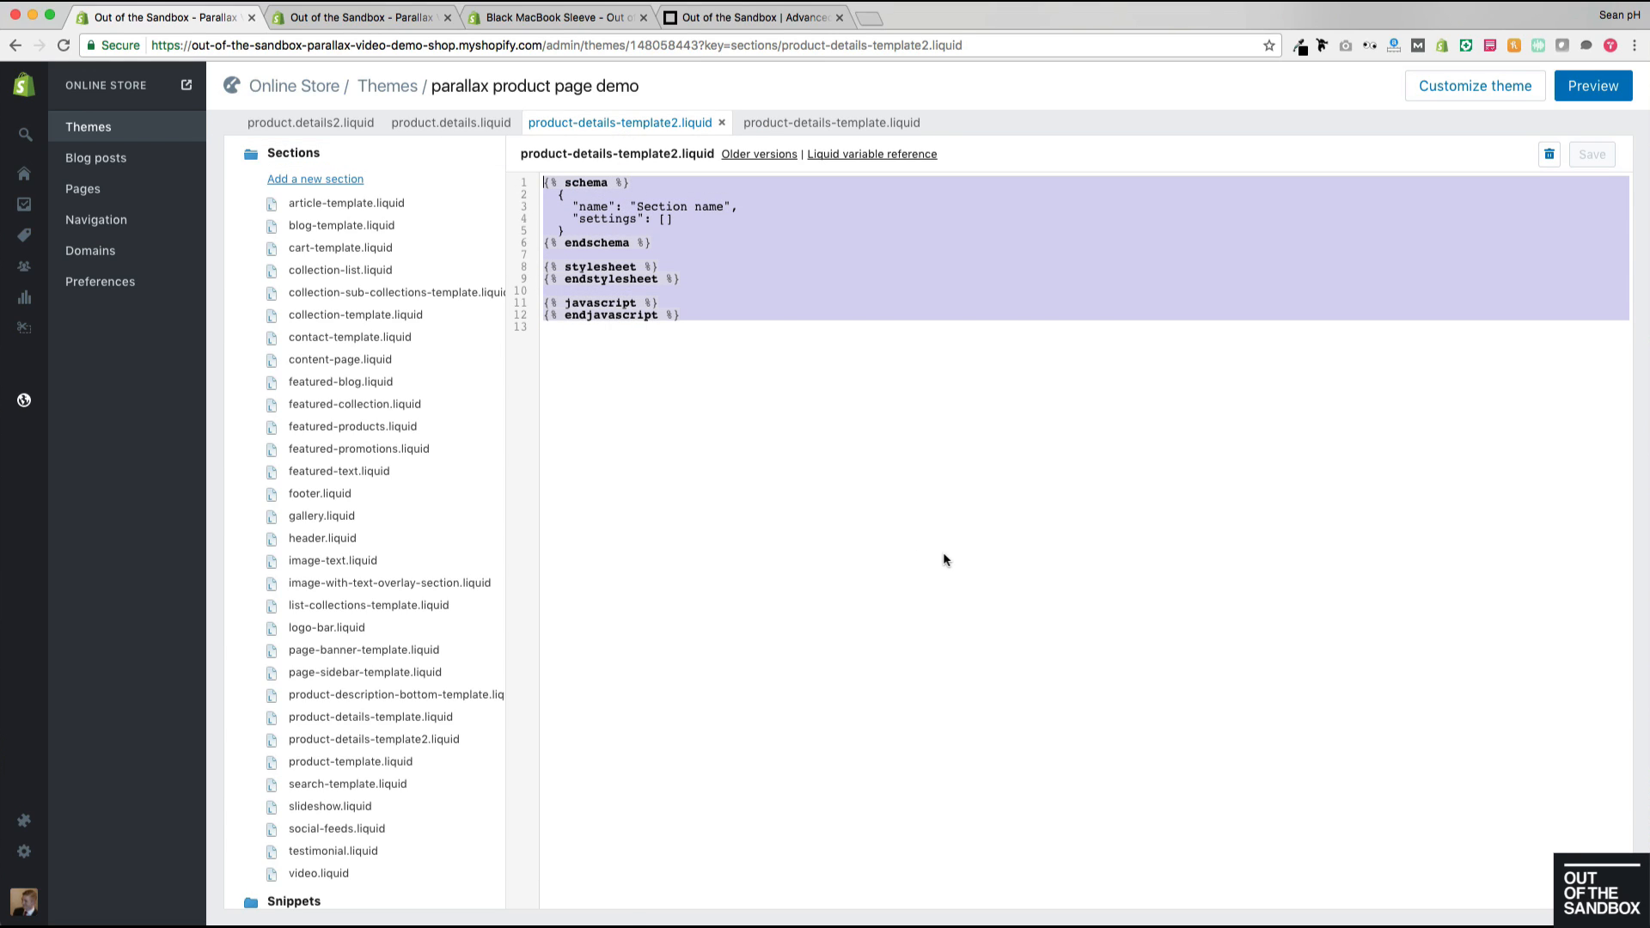
key(super+v)
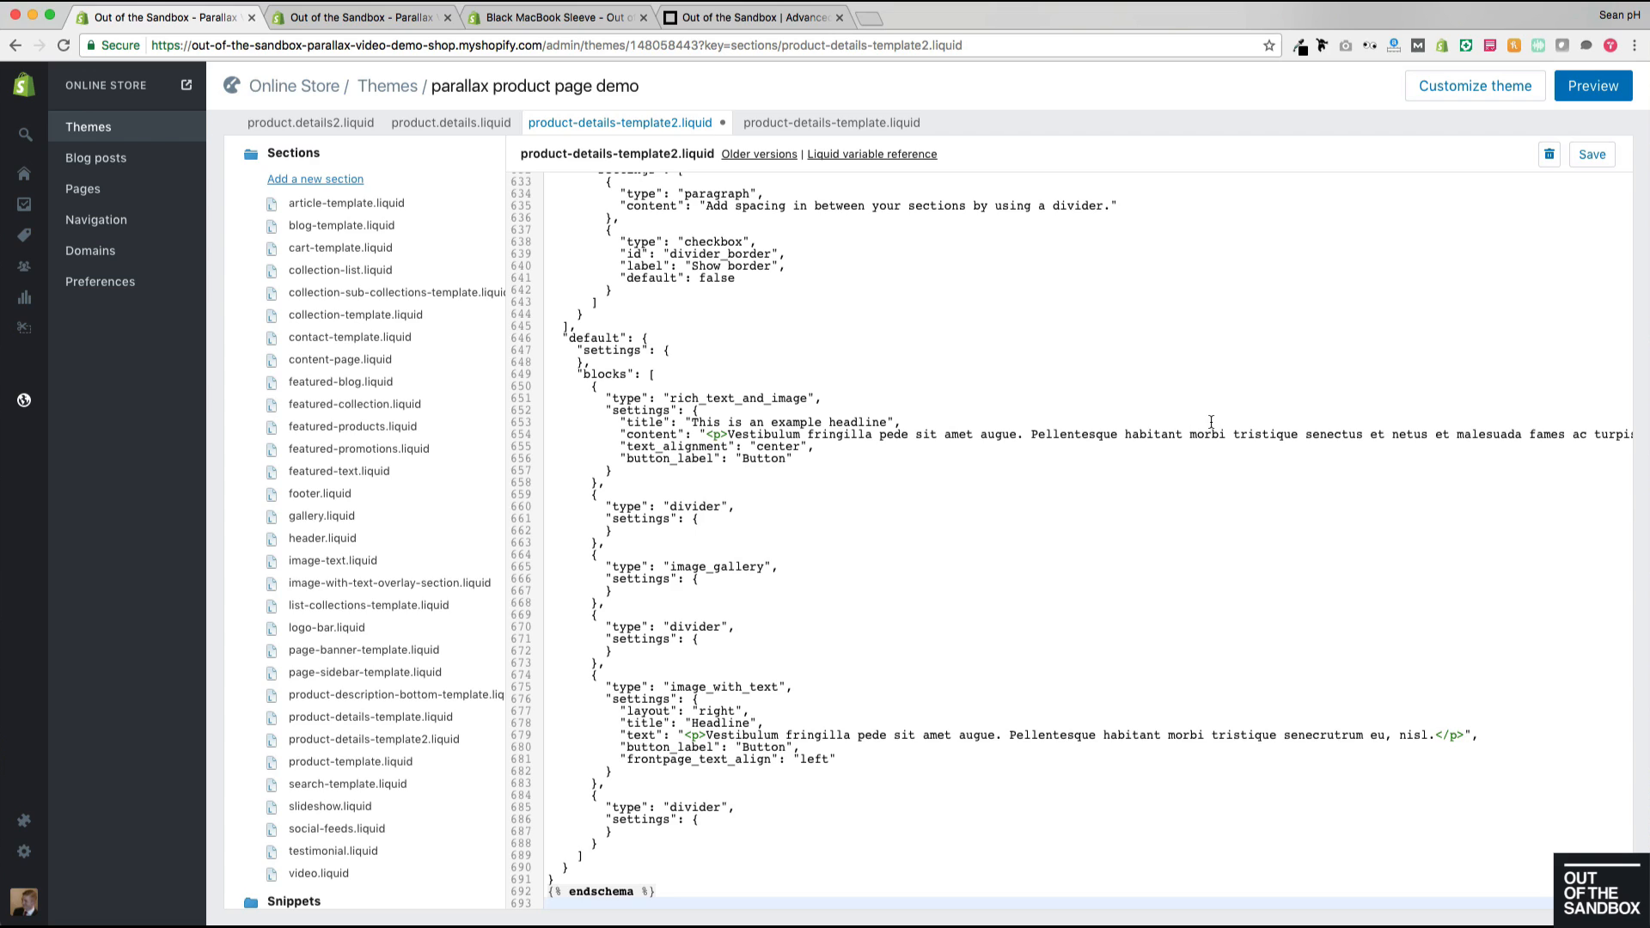
click(1595, 163)
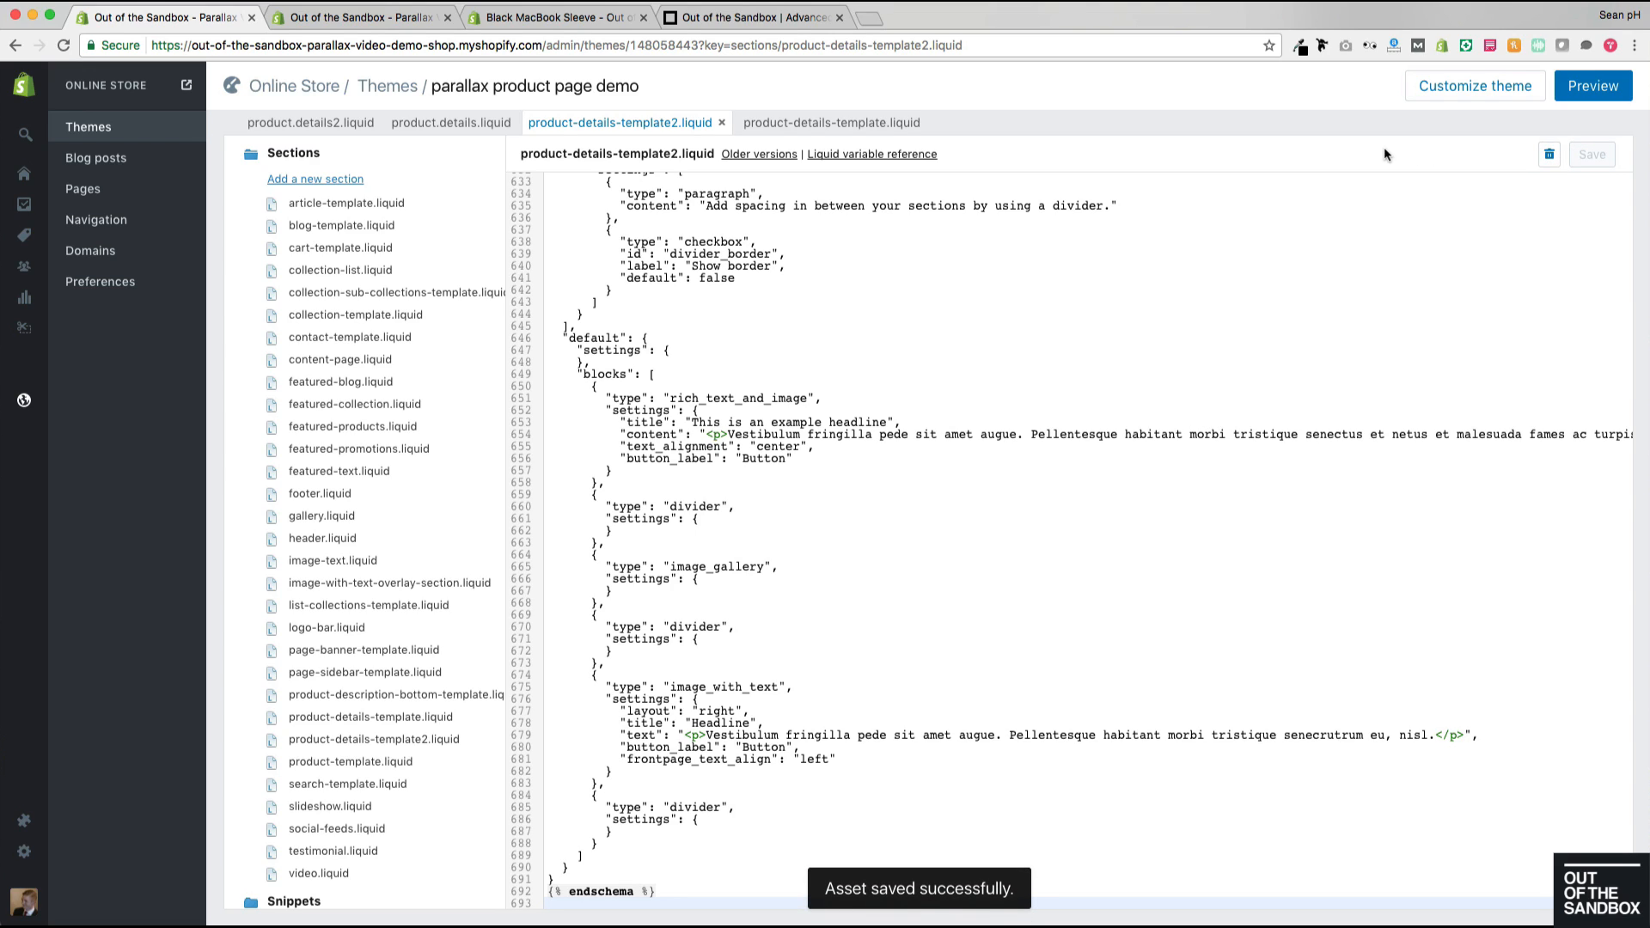
Step: Reload the Black MacBook Sleeve product's admin page, assign the product.details2 template to it and save
click(348, 127)
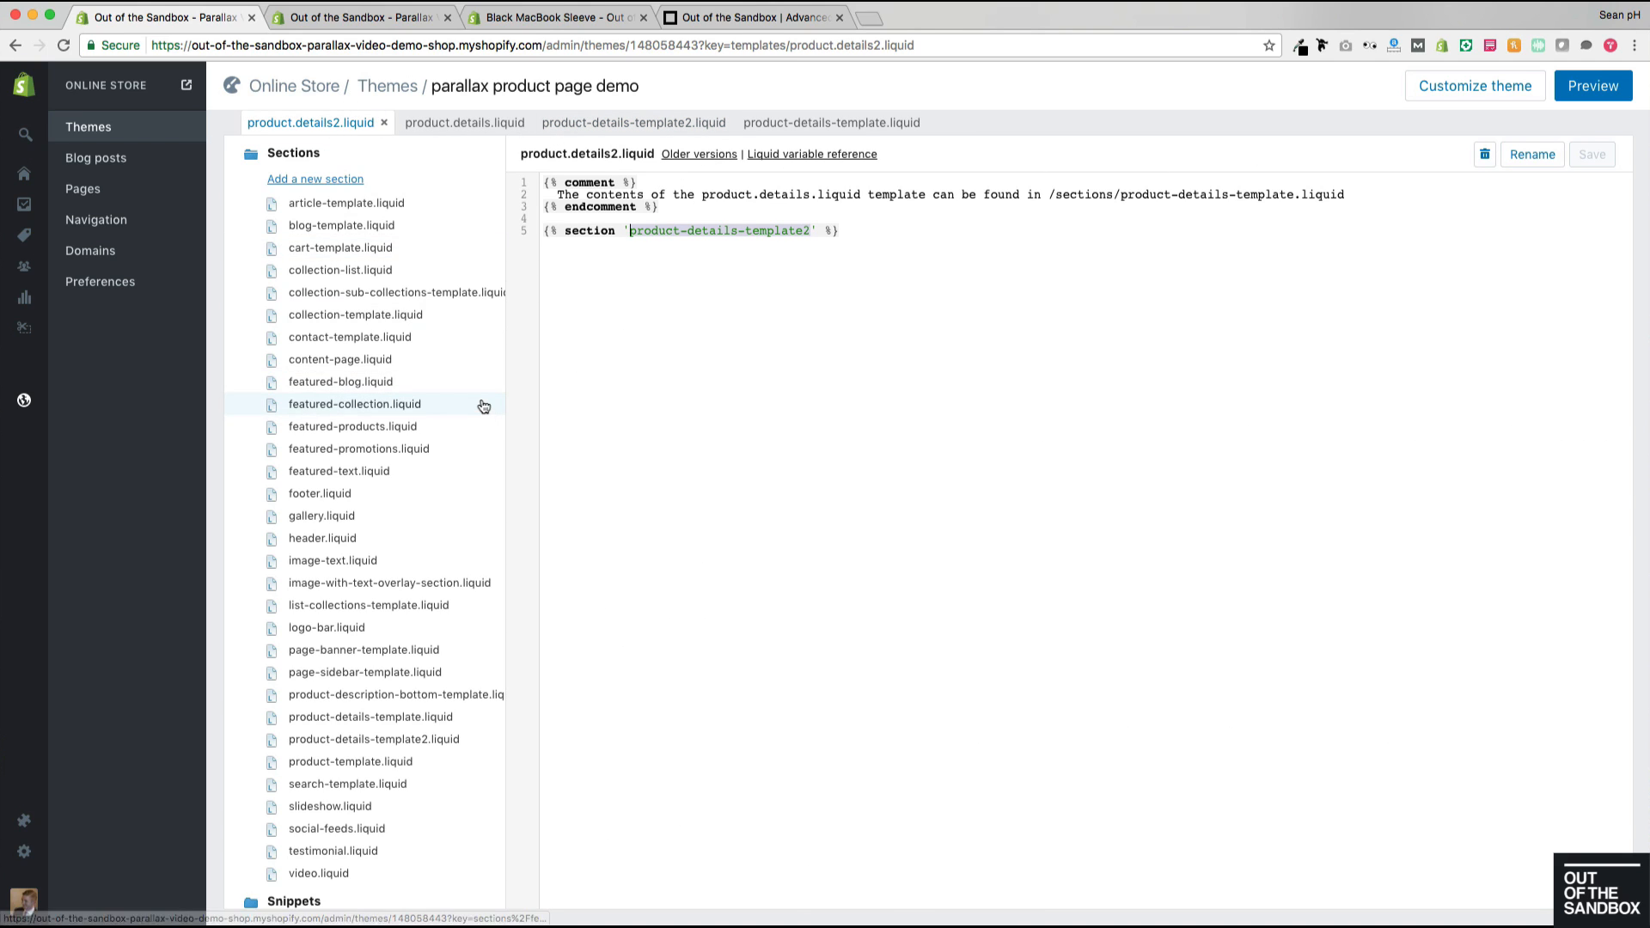
scroll(477, 426, up, 3)
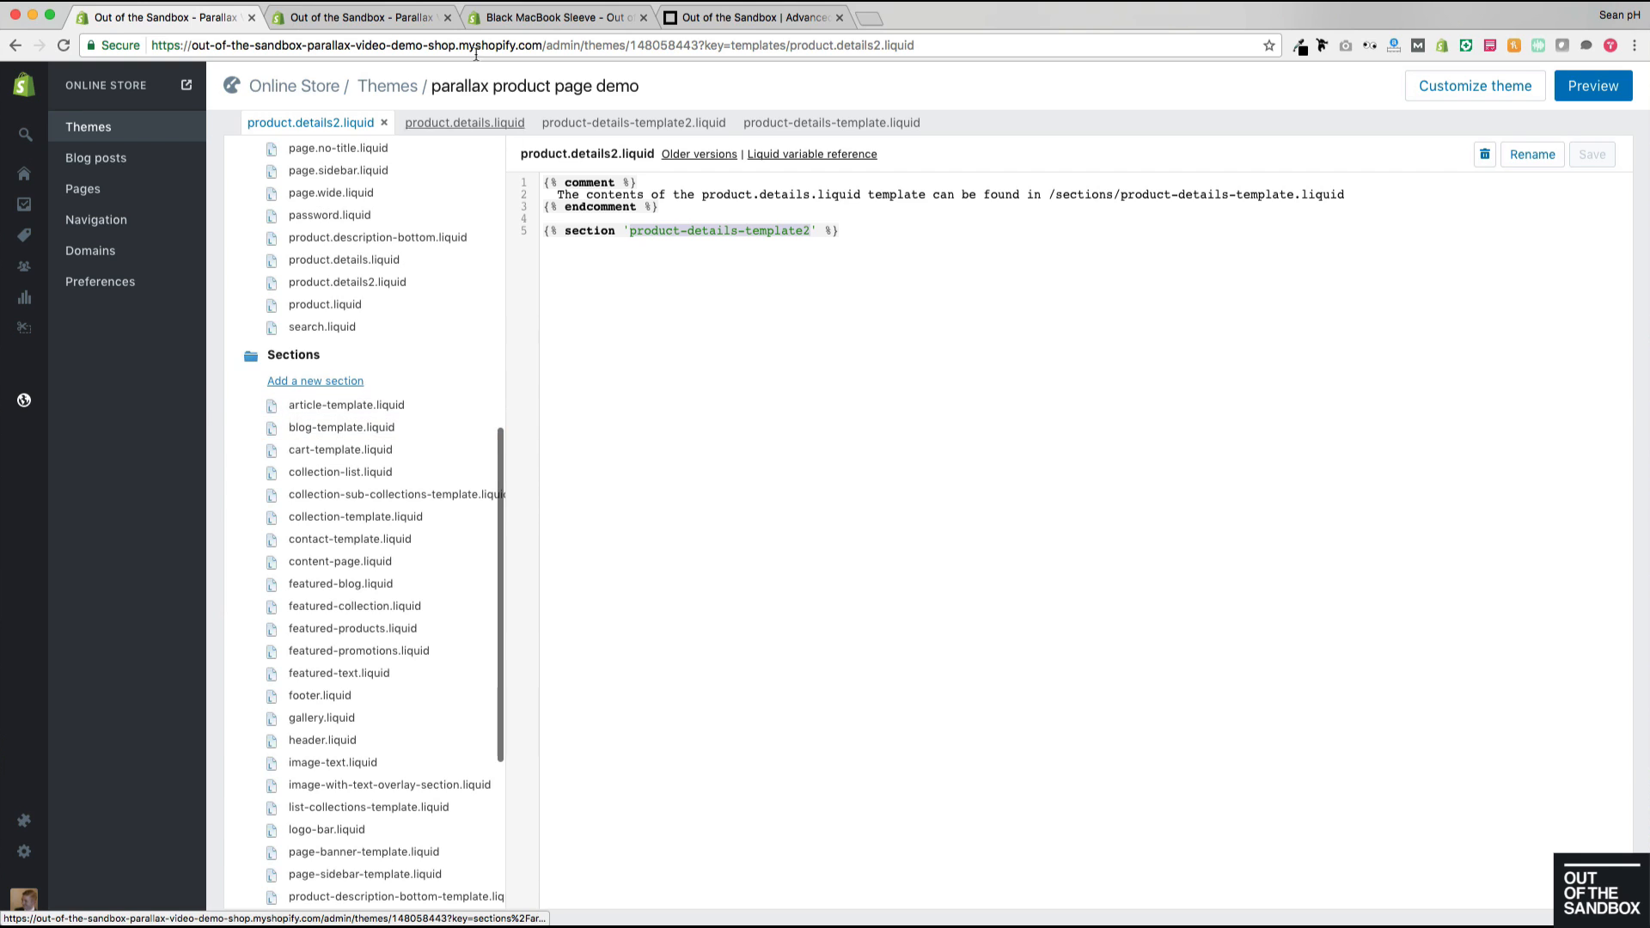
click(317, 26)
click(63, 45)
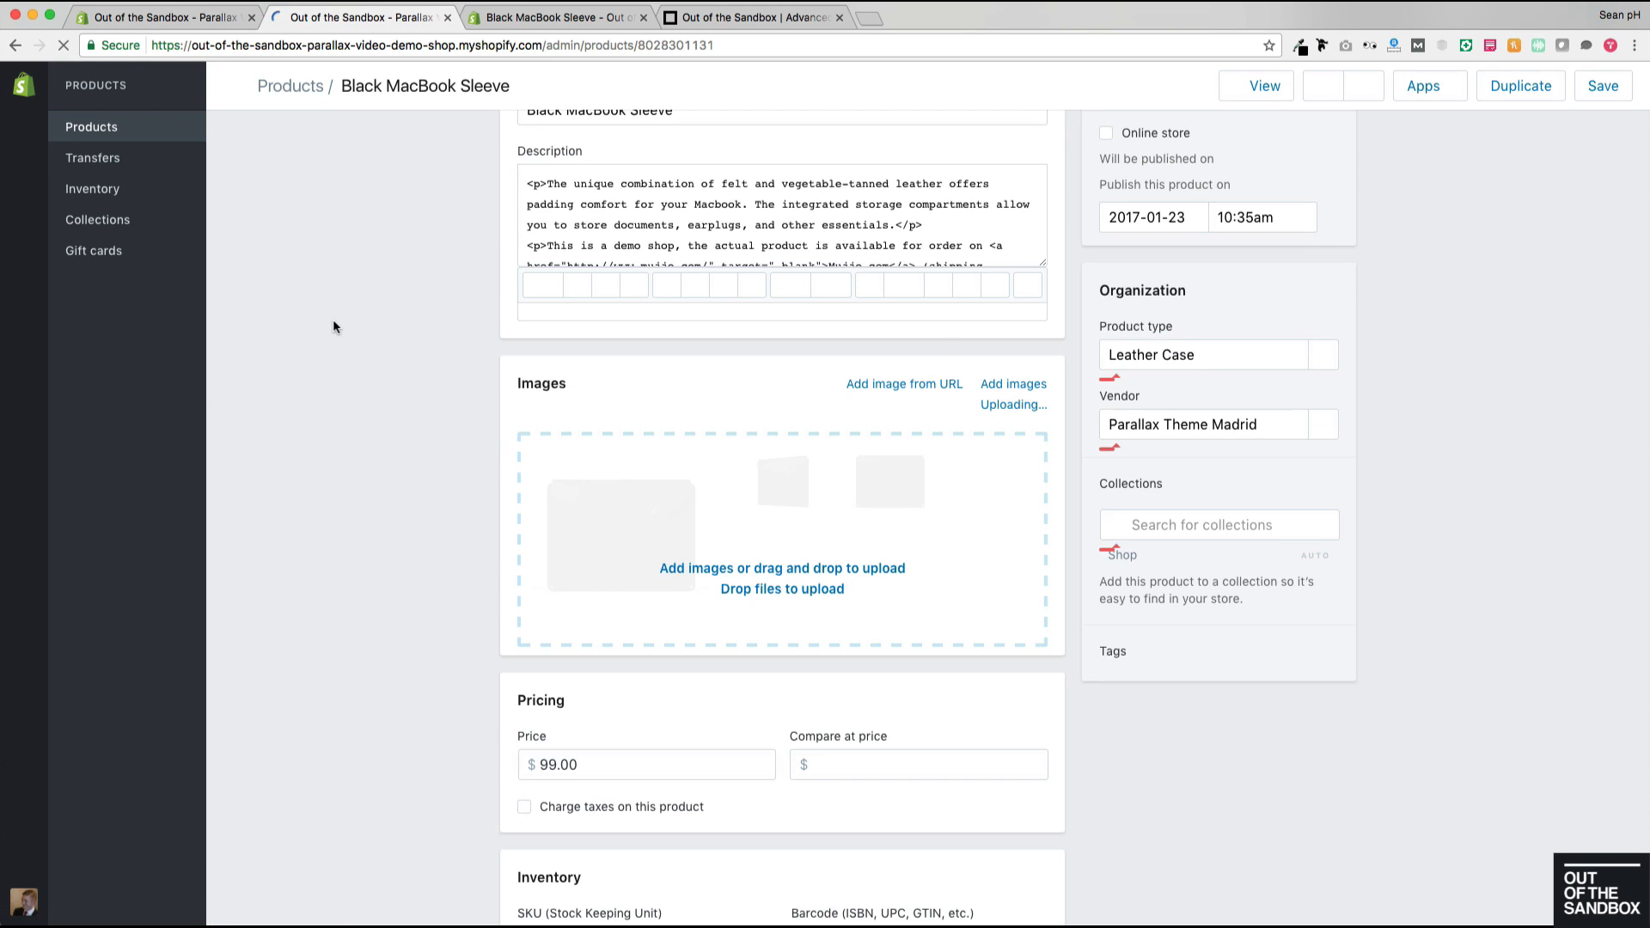
scroll(1035, 700, down, 3)
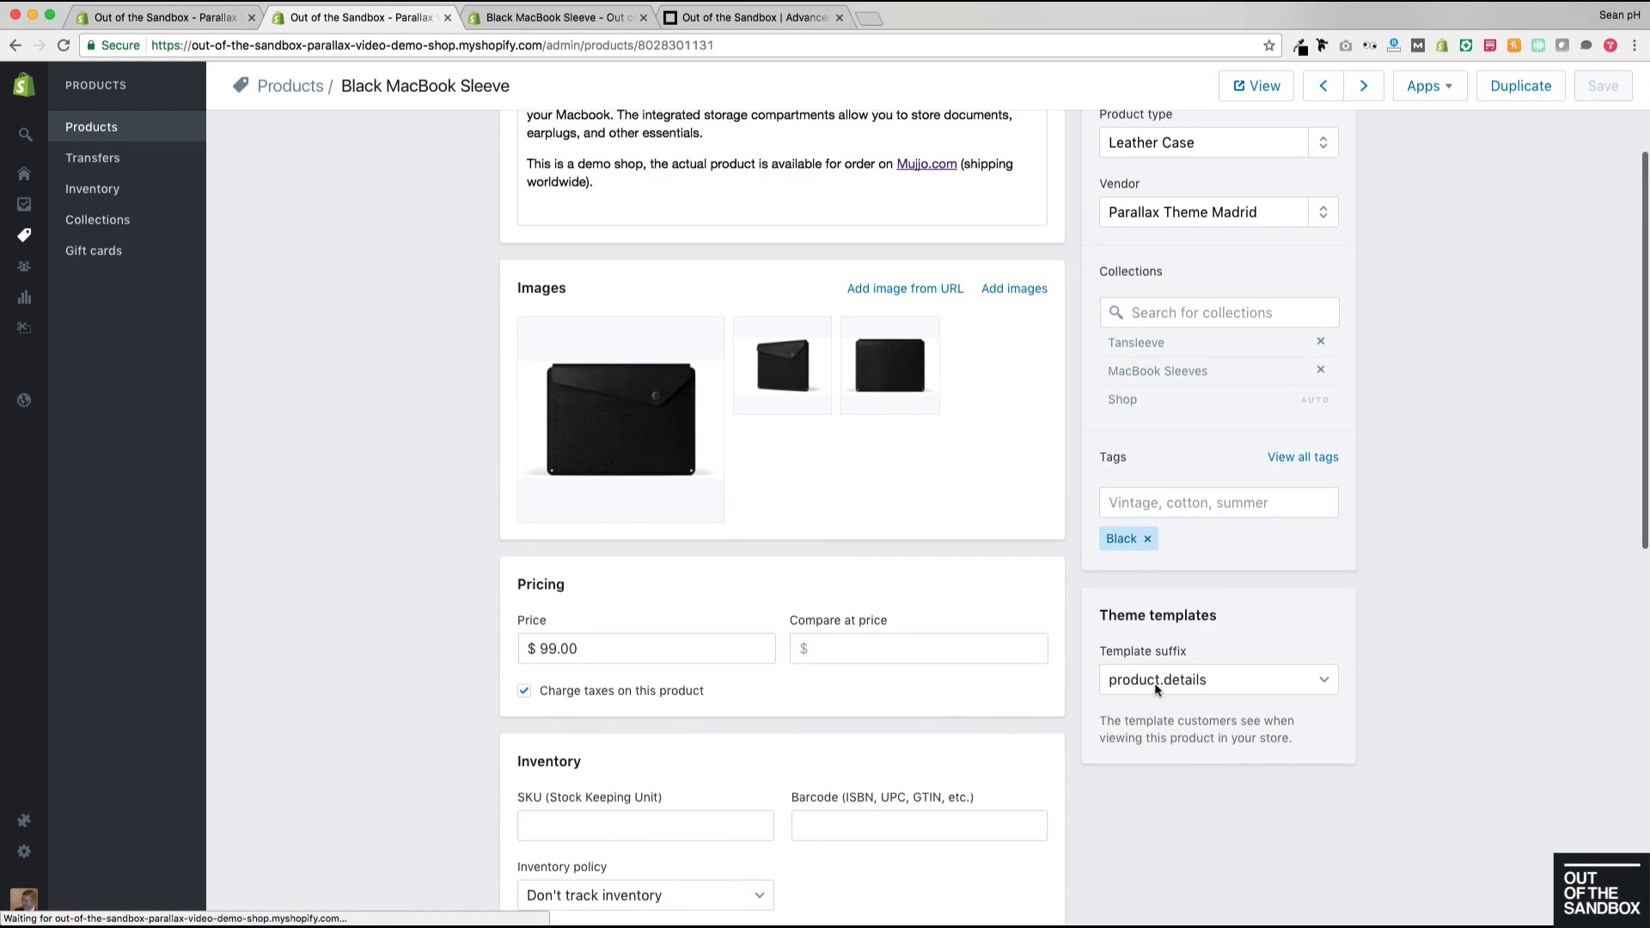
click(1154, 682)
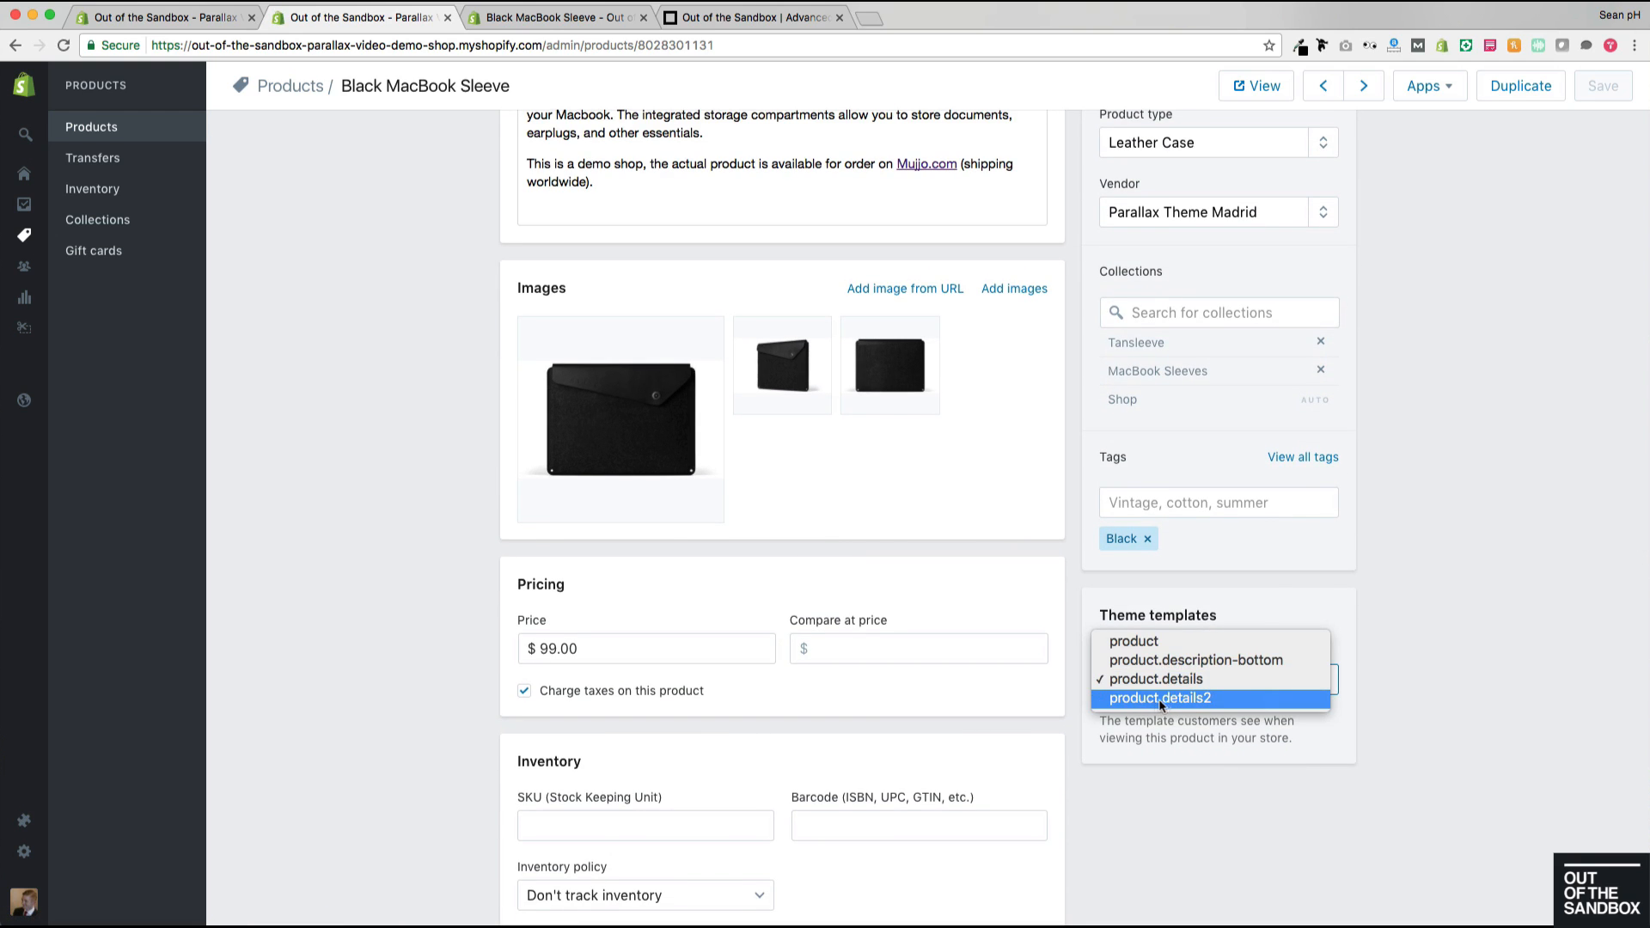
click(1183, 699)
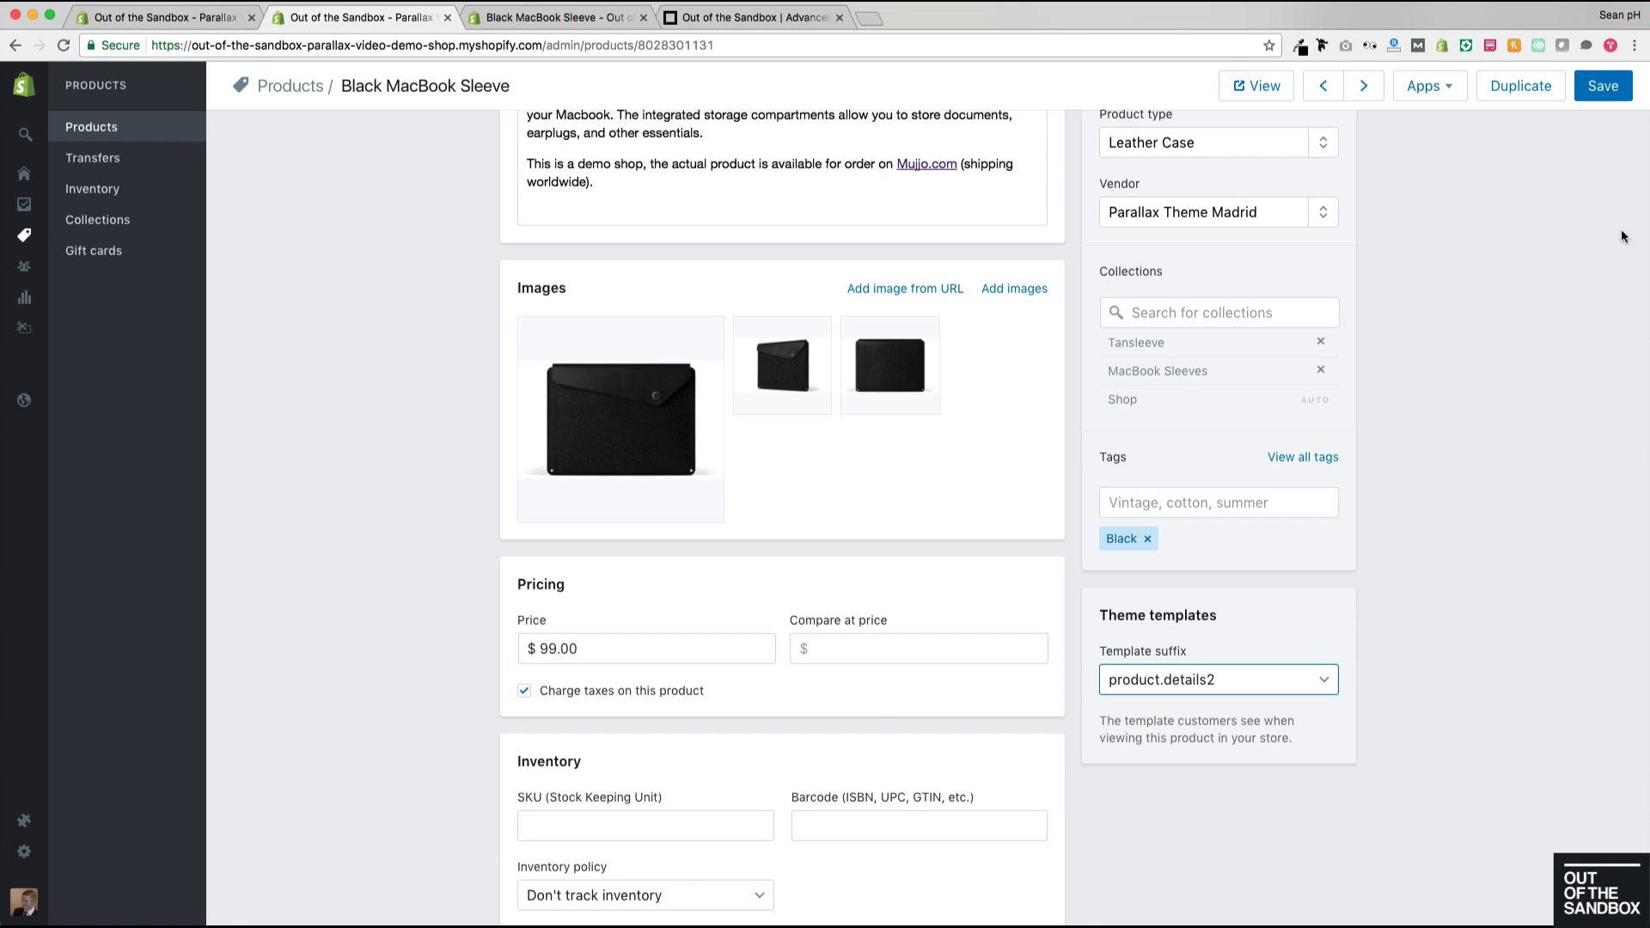
click(1601, 88)
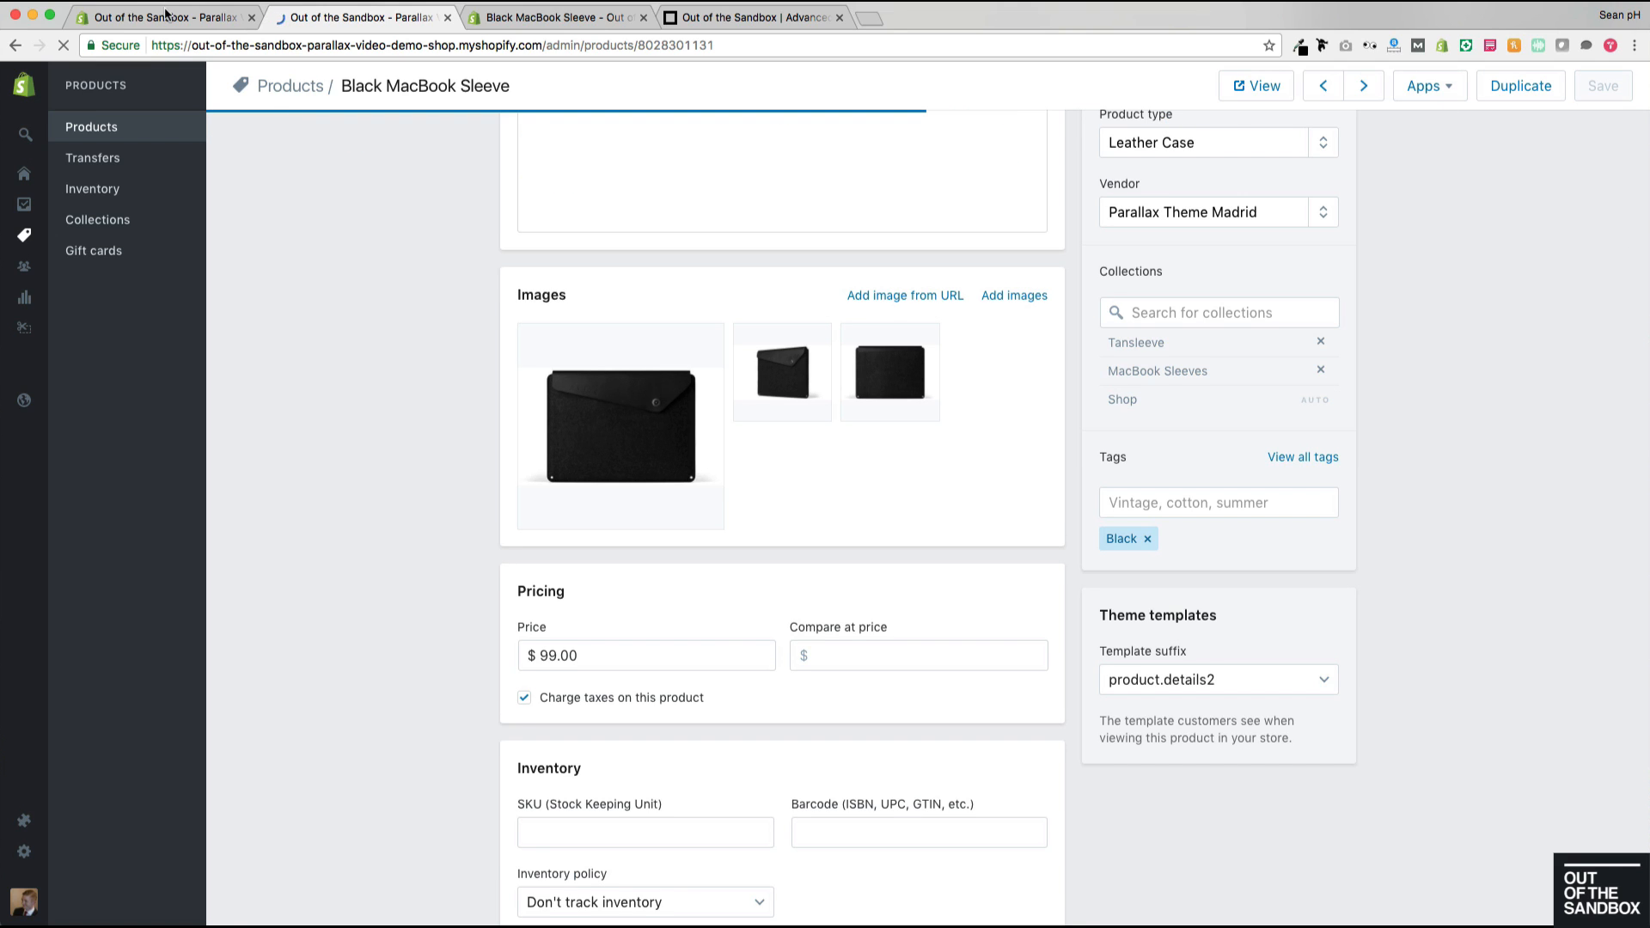
Step: Open the Parallax Product Page Demo theme for customizing and go to the Black MacBook Sleeve page in the MacBook Sleeves collection
click(25, 402)
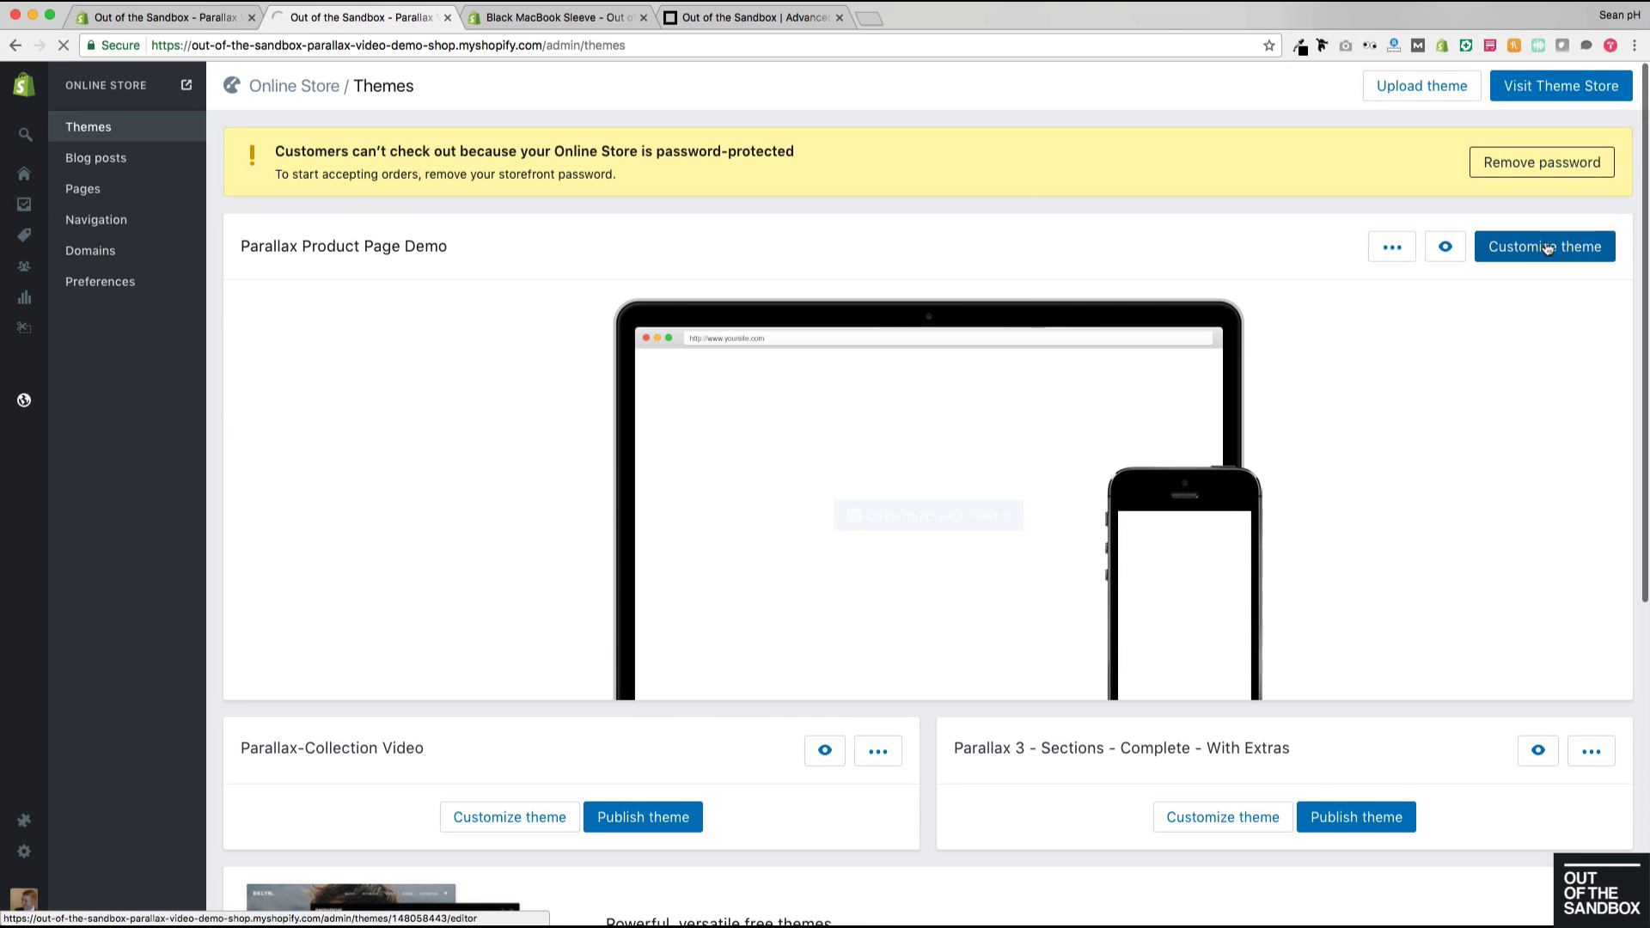
click(1548, 248)
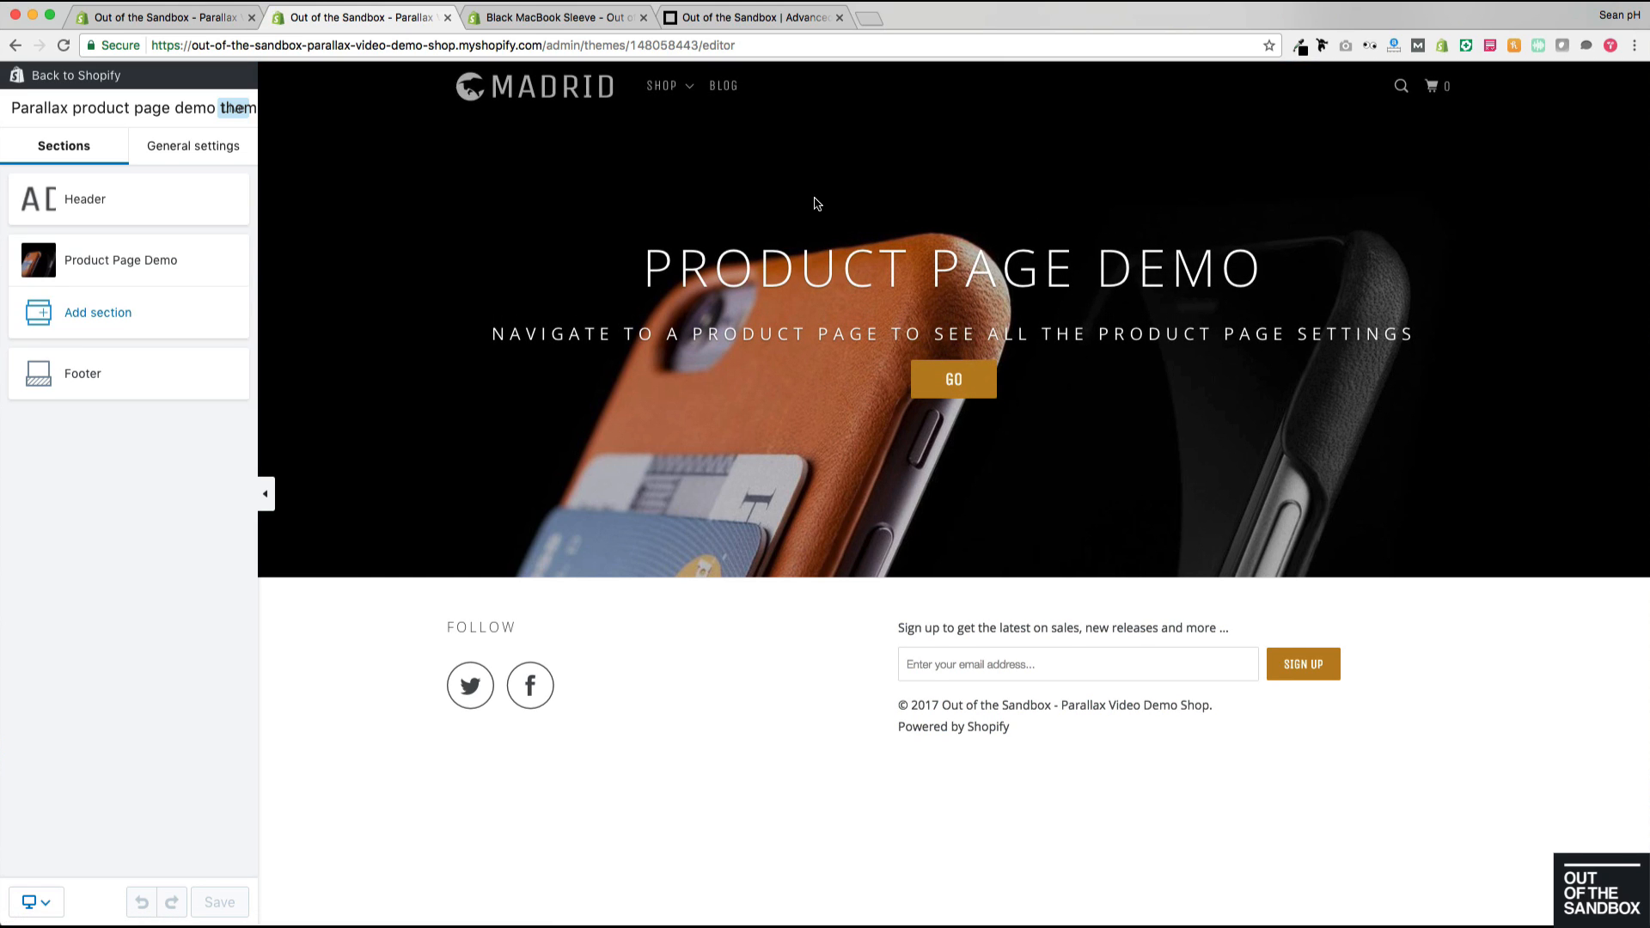
mouse_move(666, 97)
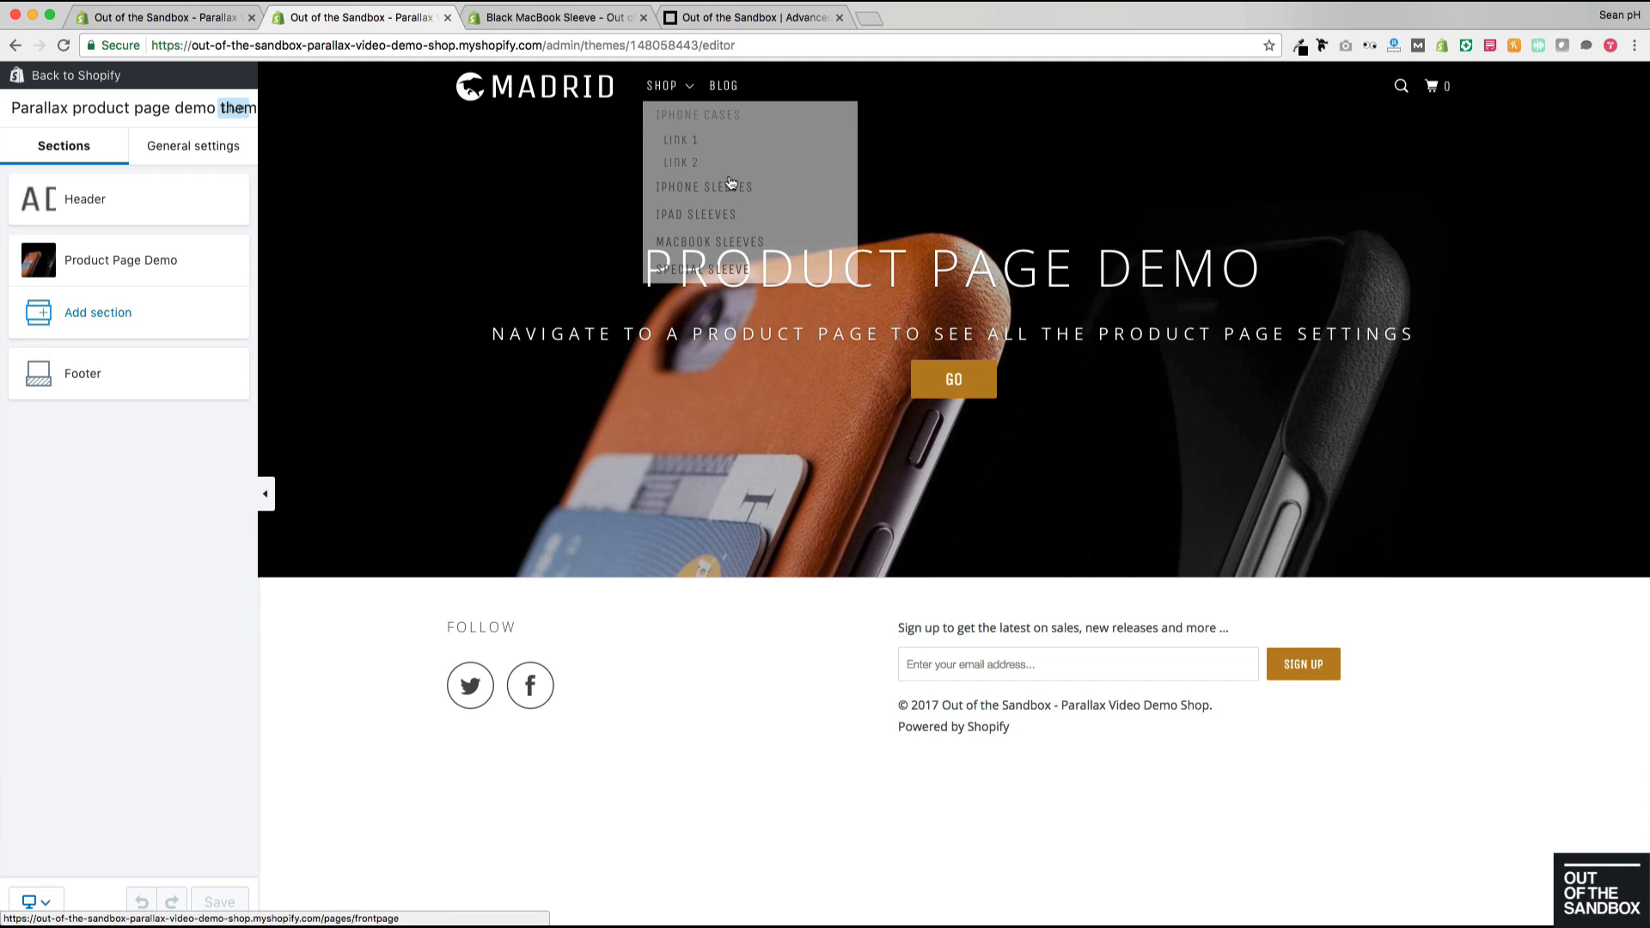
click(687, 250)
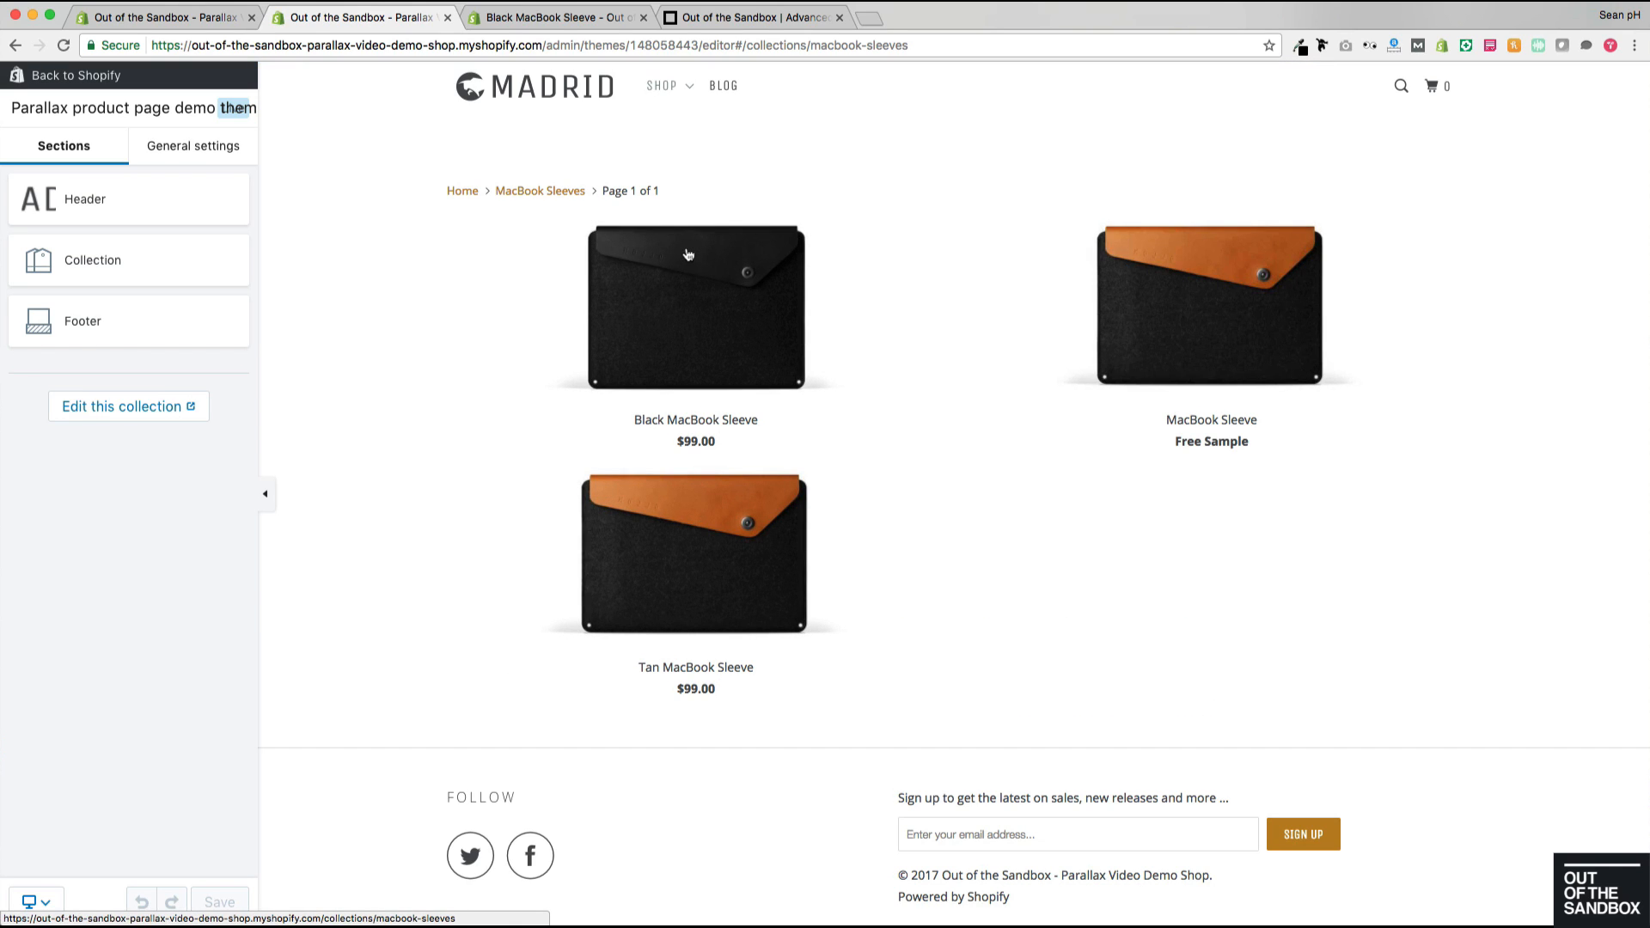
click(669, 269)
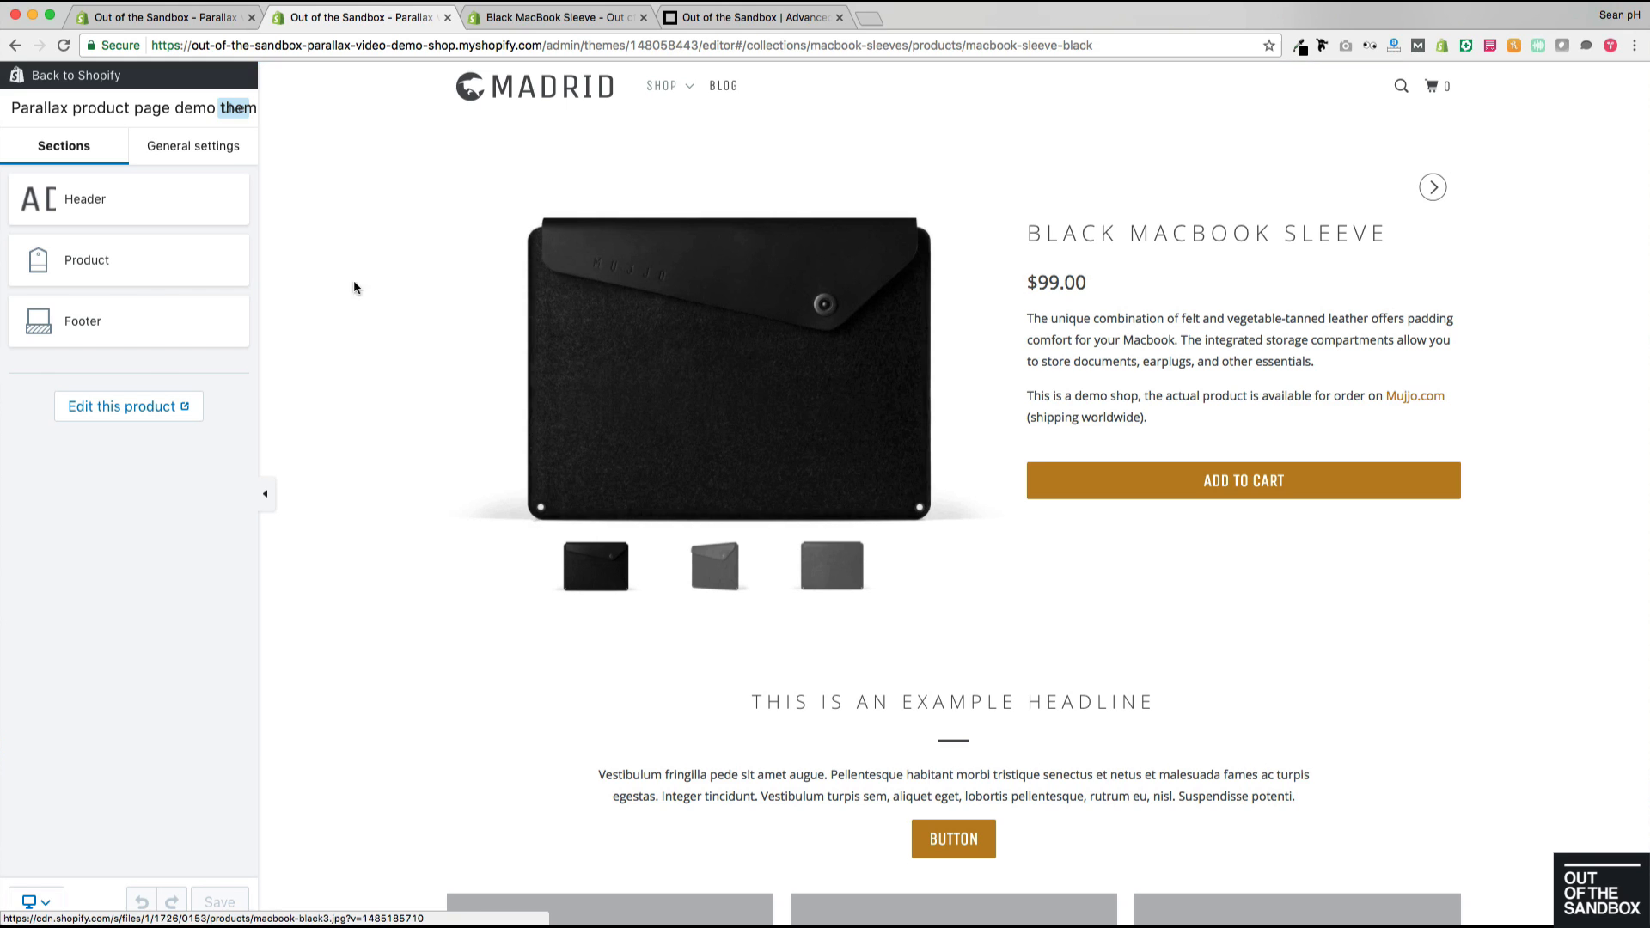
Step: Examine the Product section's settings and content blocks alongside the Black MacBook Sleeve page preview
click(129, 259)
scroll(133, 352, down, 3)
scroll(134, 352, down, 2)
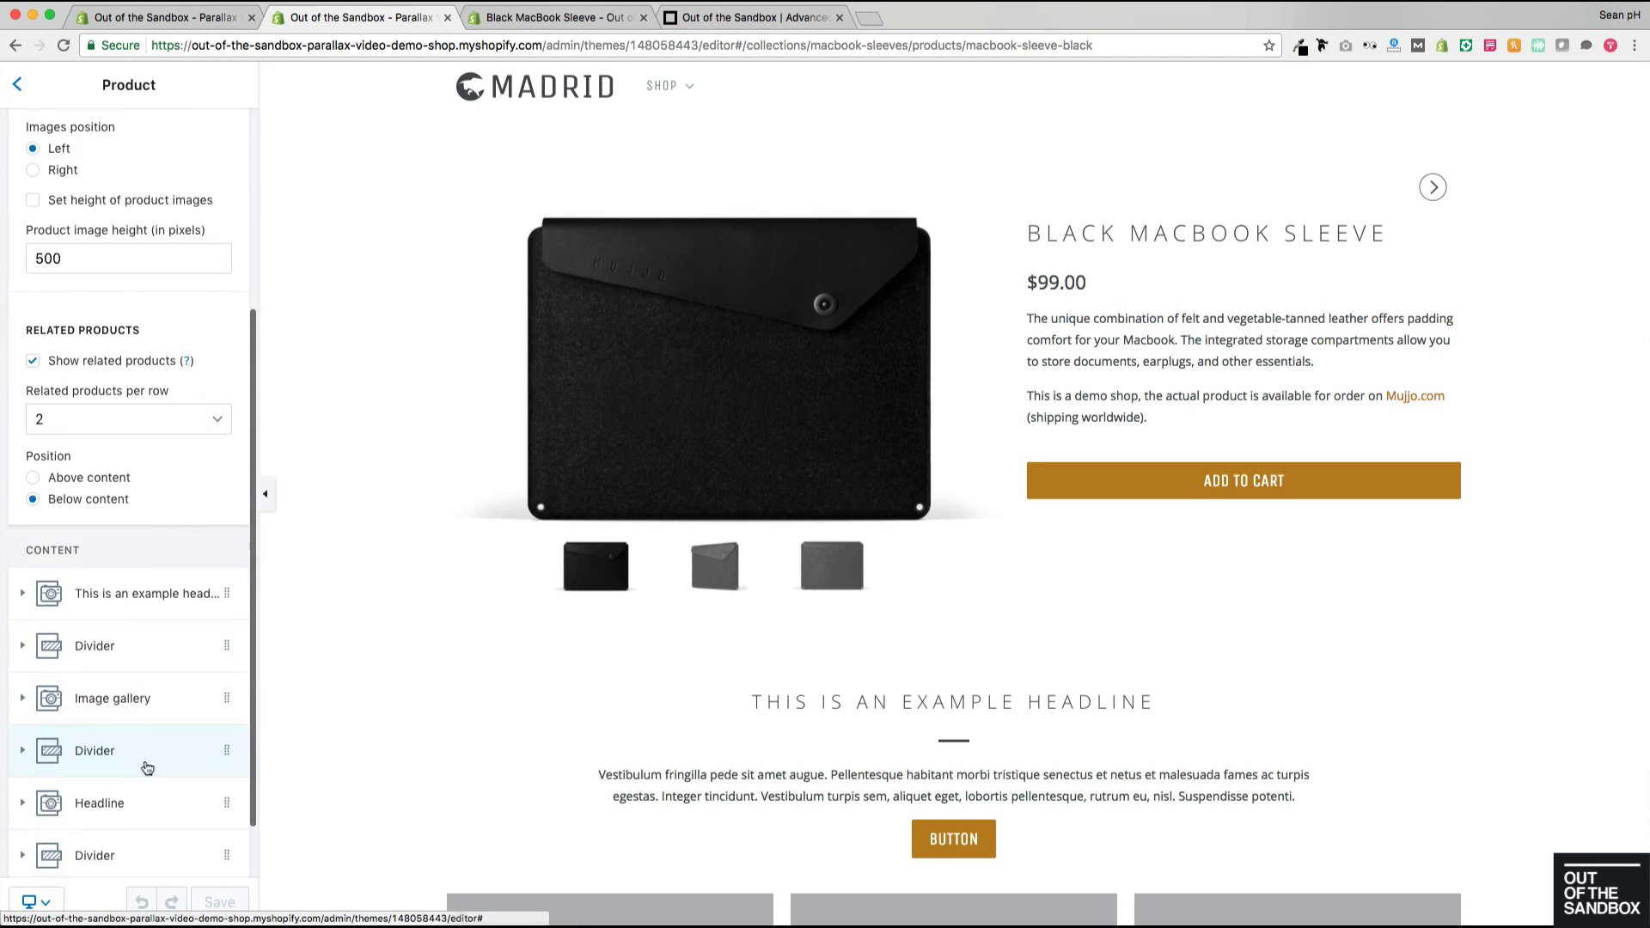
scroll(556, 612, down, 3)
scroll(556, 611, down, 5)
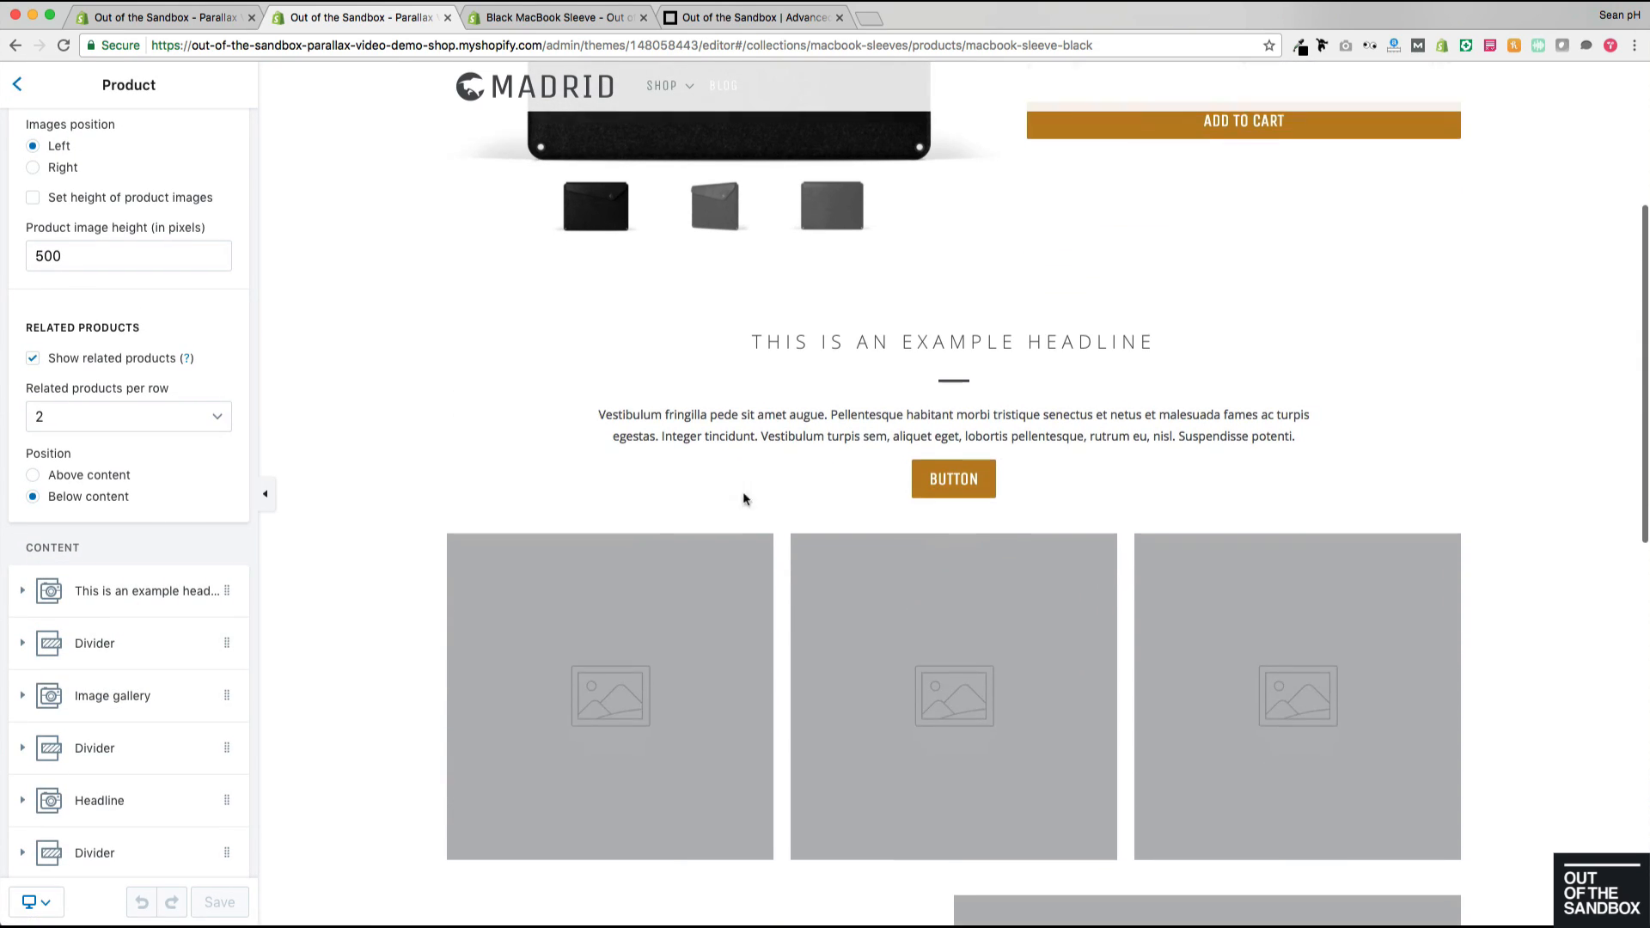
scroll(330, 467, up, 7)
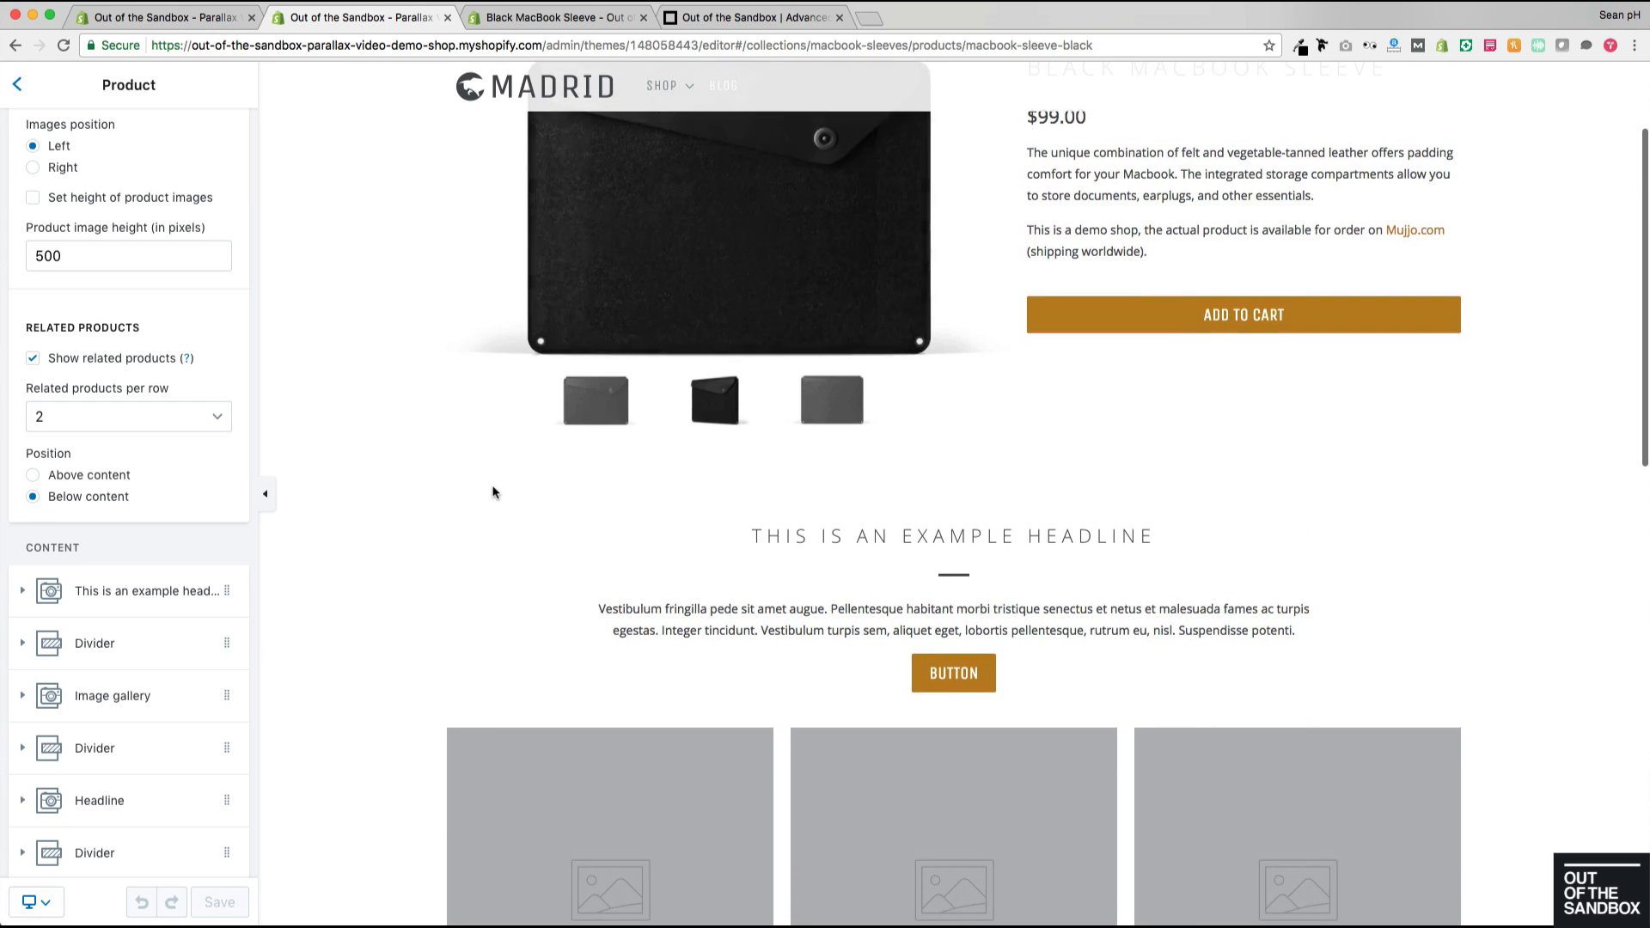
scroll(471, 496, up, 1)
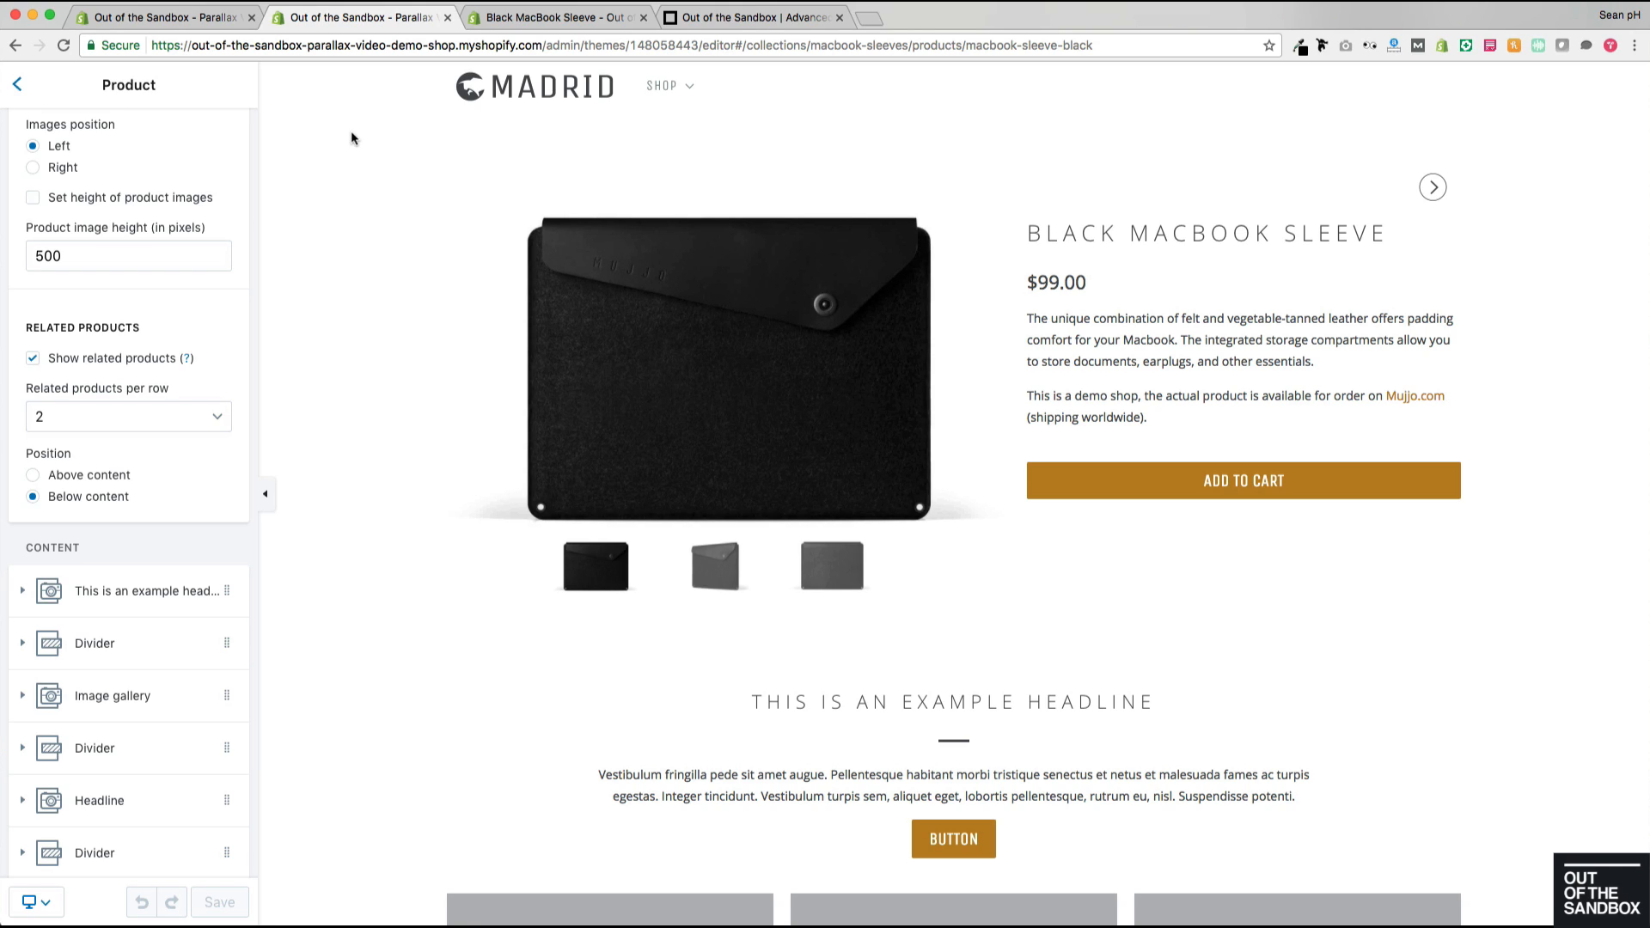
scroll(355, 147, down, 1)
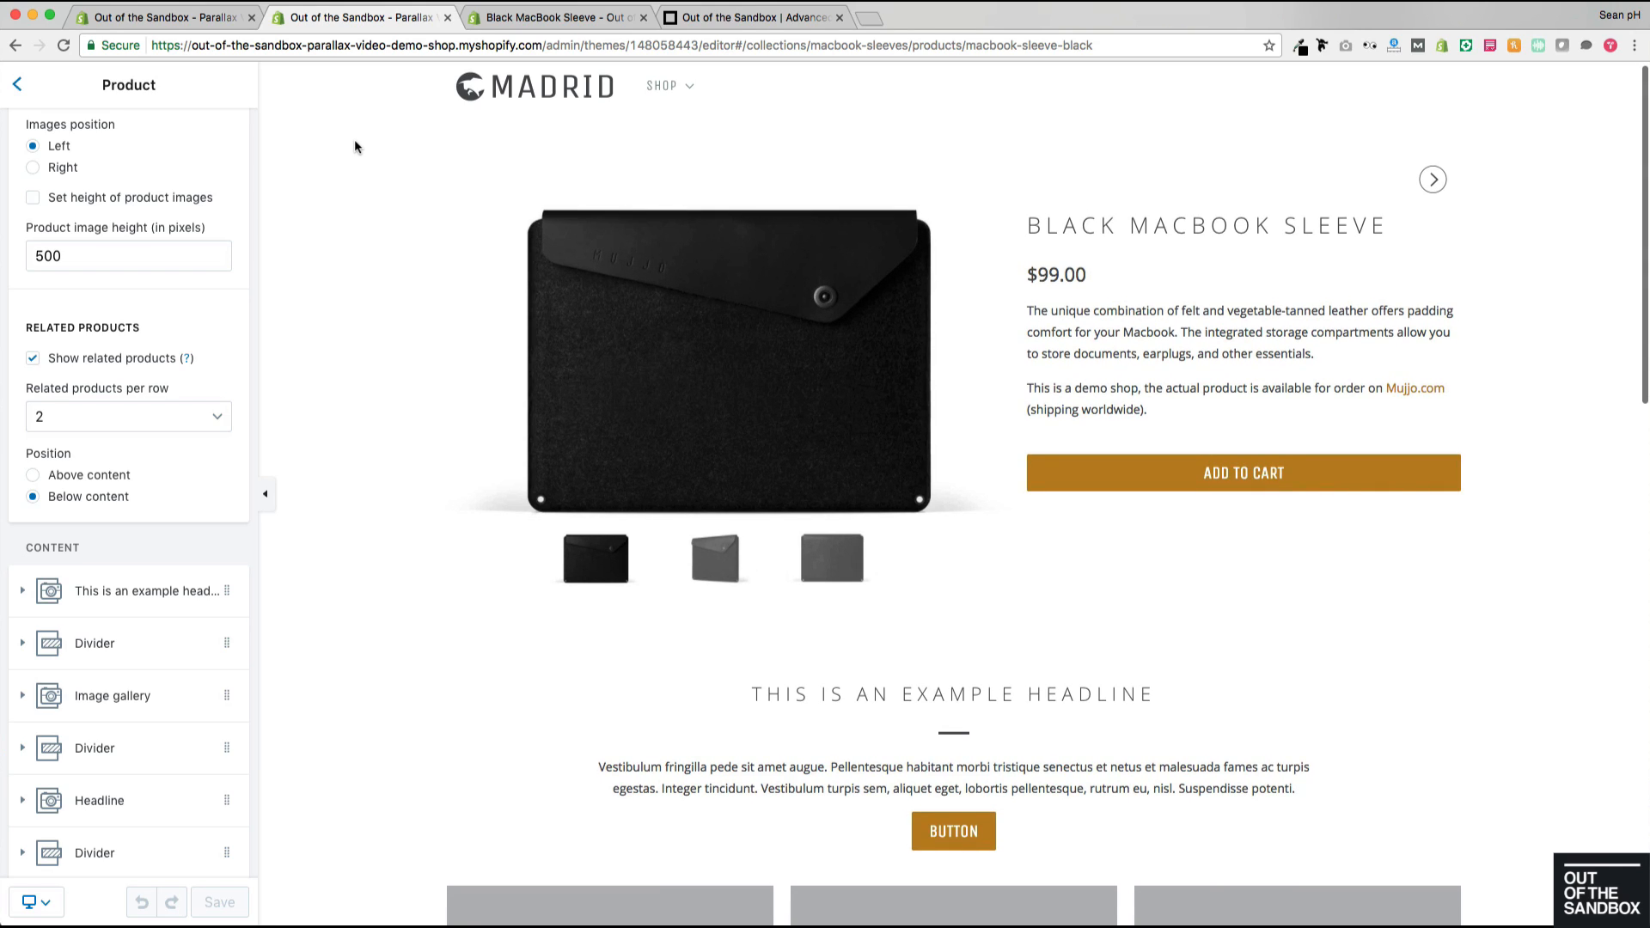